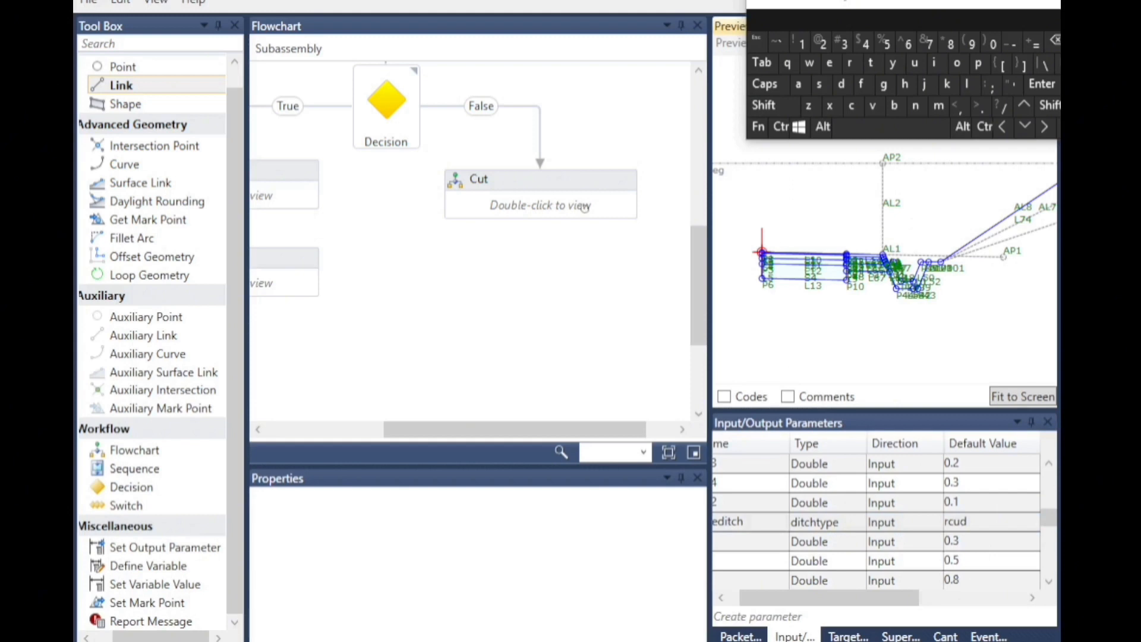
# Add a Flowchart element beneath the Cut flowchart and connect it to Cut.
pyautogui.scroll(3, 827, 277)
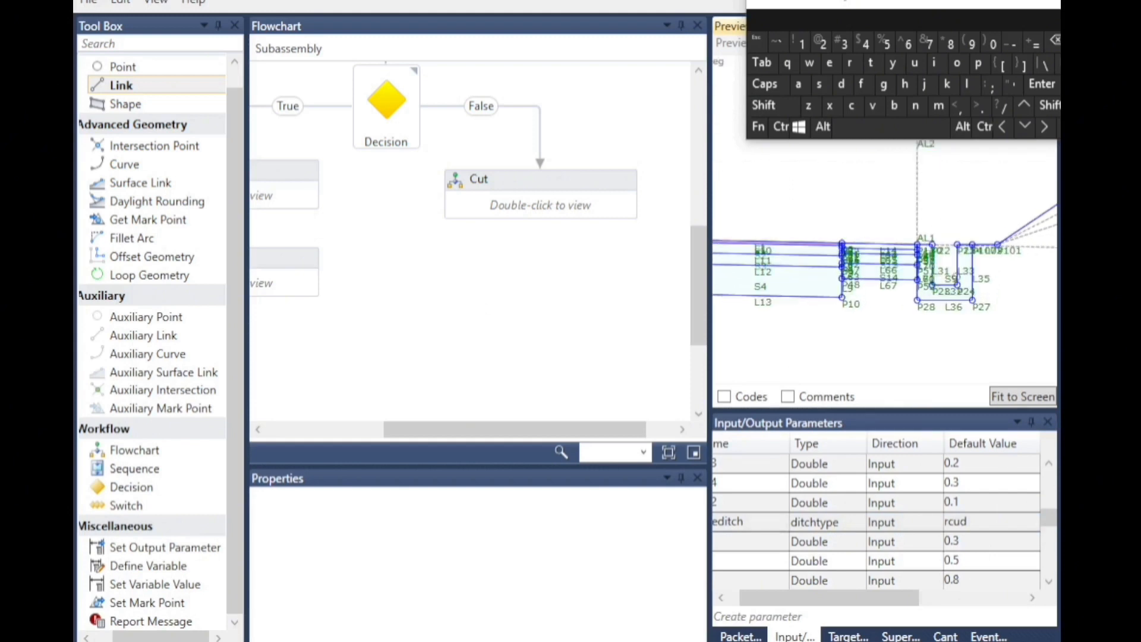
pyautogui.moveTo(136, 449); pyautogui.dragTo(544, 256)
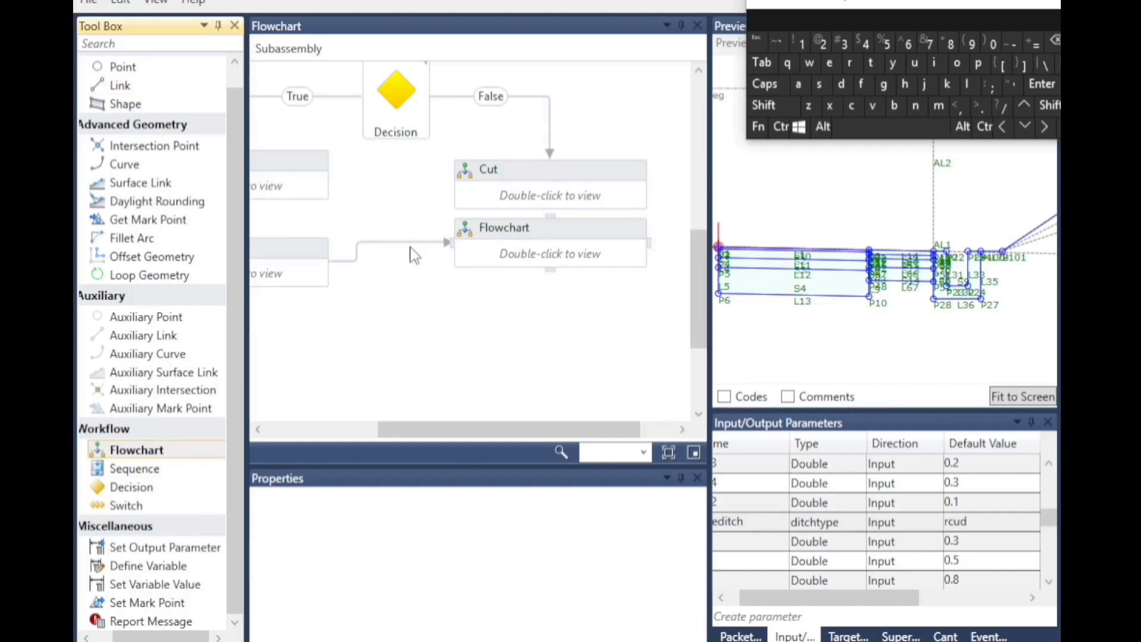
pyautogui.click(414, 256)
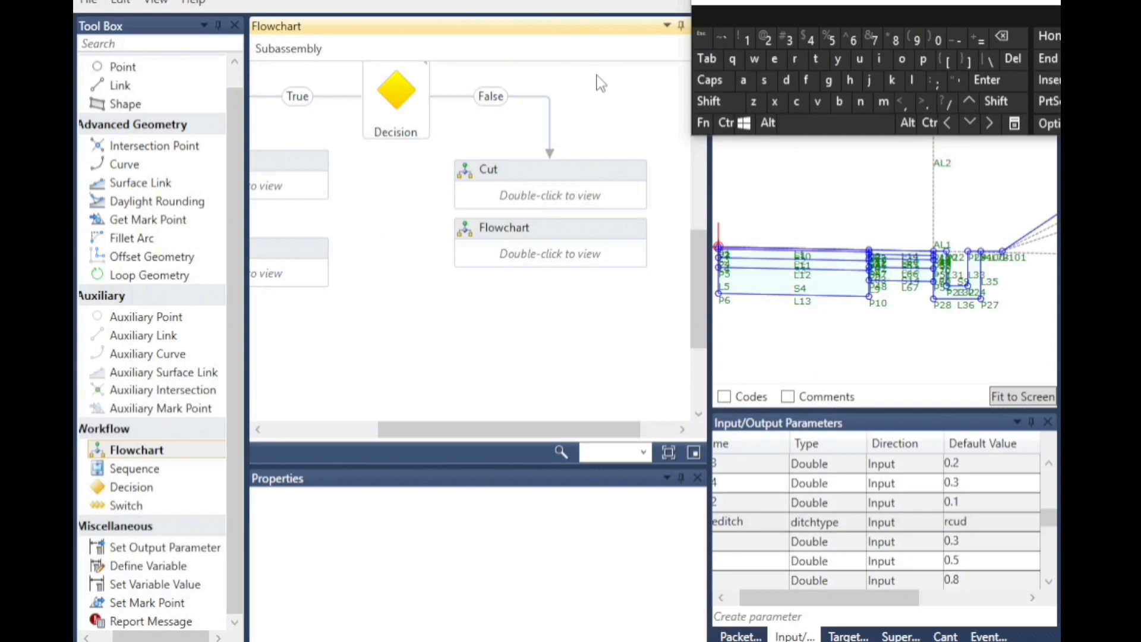
pyautogui.moveTo(531, 238); pyautogui.dragTo(530, 266)
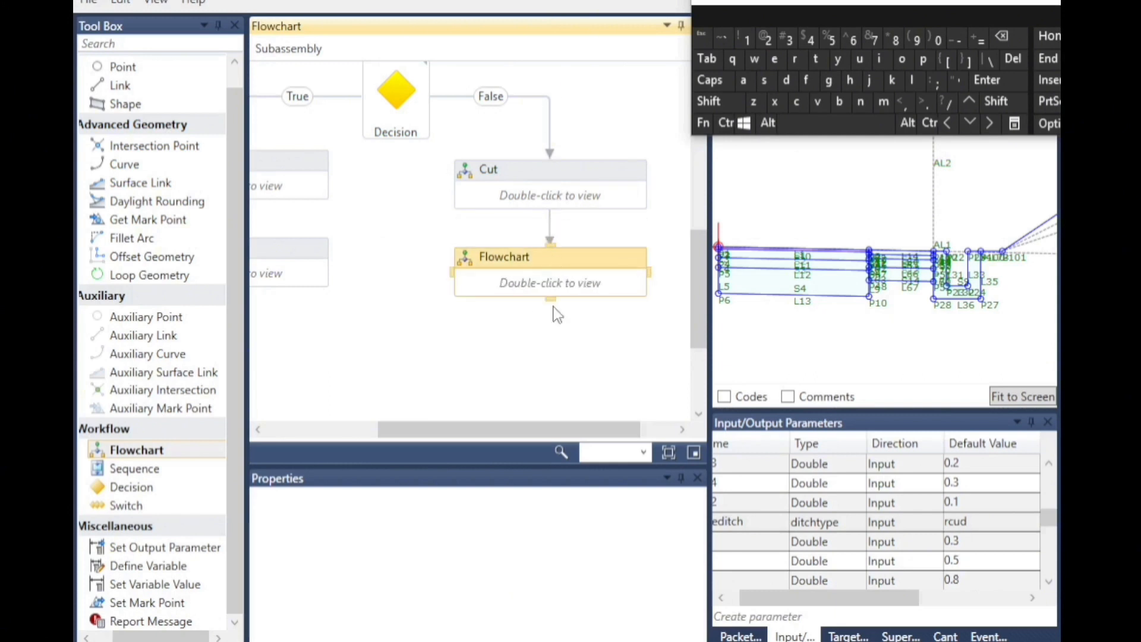
pyautogui.click(526, 260)
# Rename the new flowchart element to cut undercut.
pyautogui.click(995, 60)
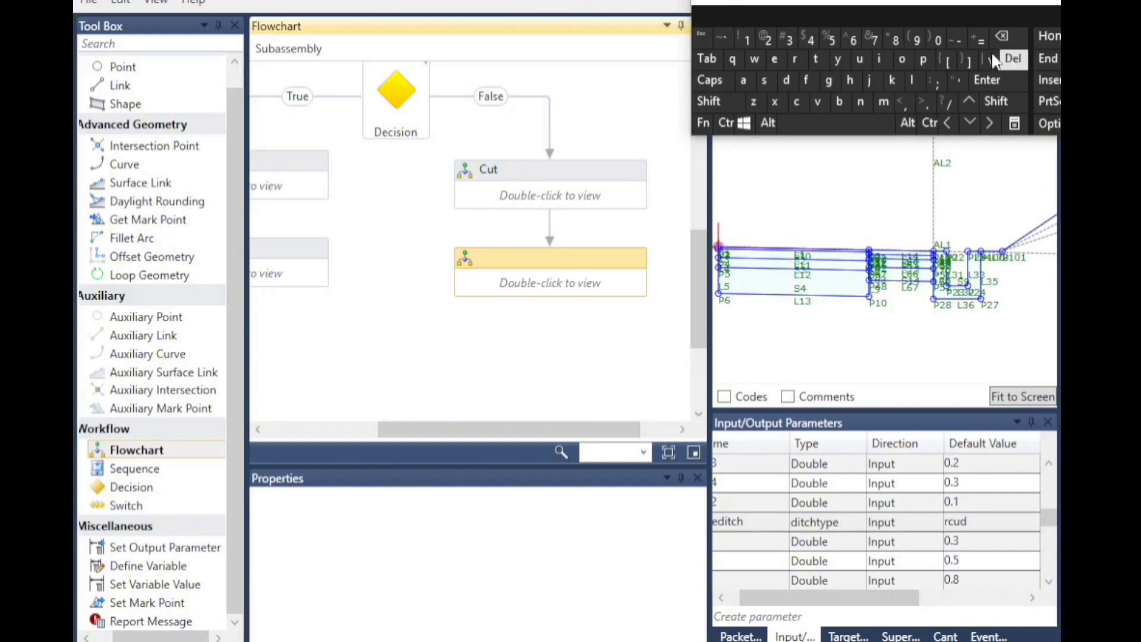
pyautogui.click(797, 102)
pyautogui.click(859, 58)
pyautogui.click(816, 58)
pyautogui.click(836, 122)
pyautogui.click(860, 58)
pyautogui.click(860, 102)
pyautogui.click(787, 82)
pyautogui.click(721, 15)
pyautogui.click(565, 330)
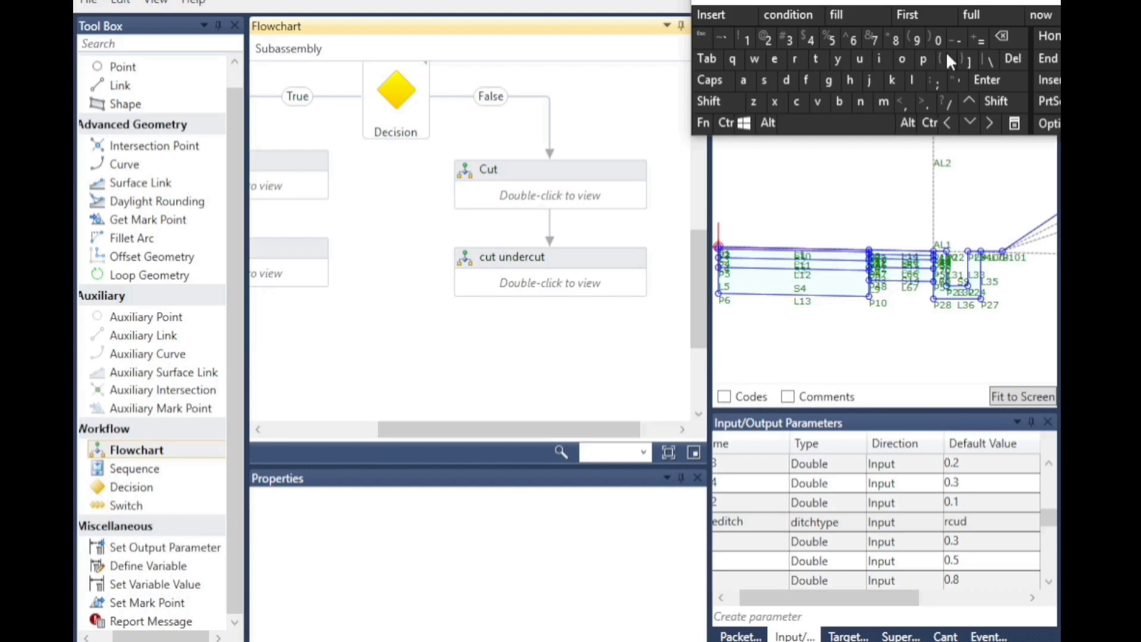
# Open the cut undercut flowchart and create two new input parameters.
pyautogui.doubleClick(515, 281)
pyautogui.click(721, 598)
pyautogui.click(1049, 582)
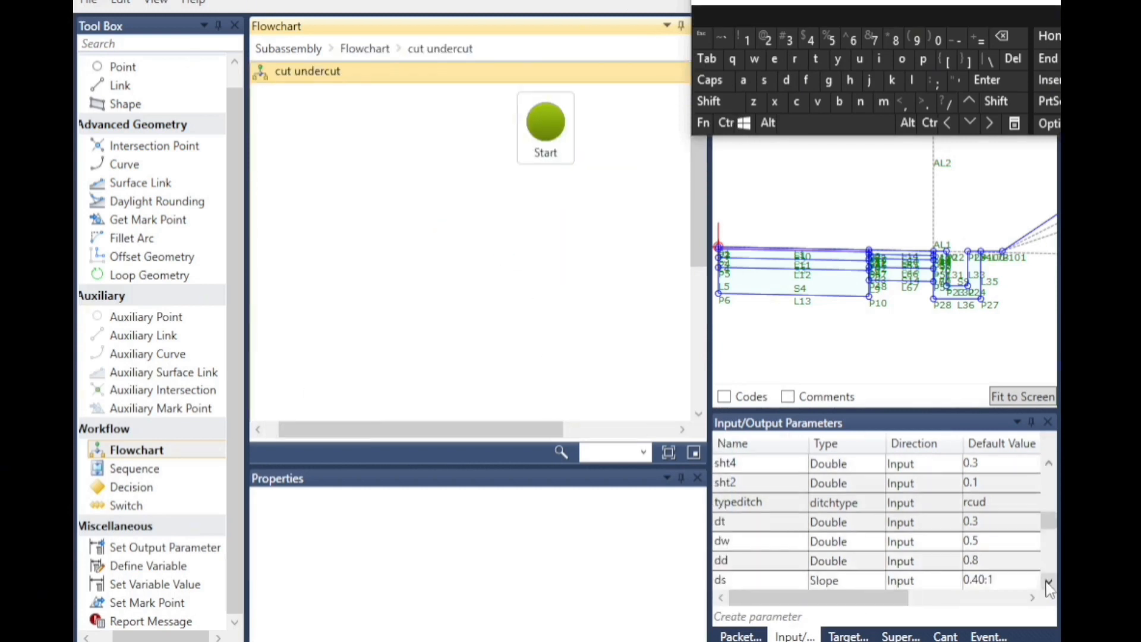
pyautogui.click(743, 617)
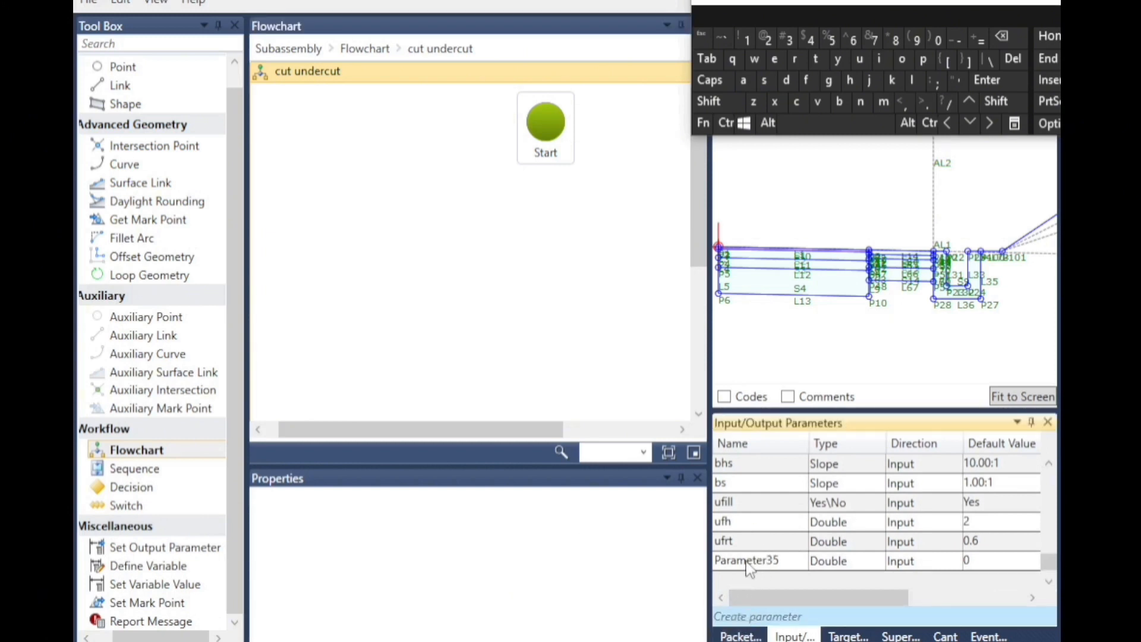
pyautogui.click(745, 617)
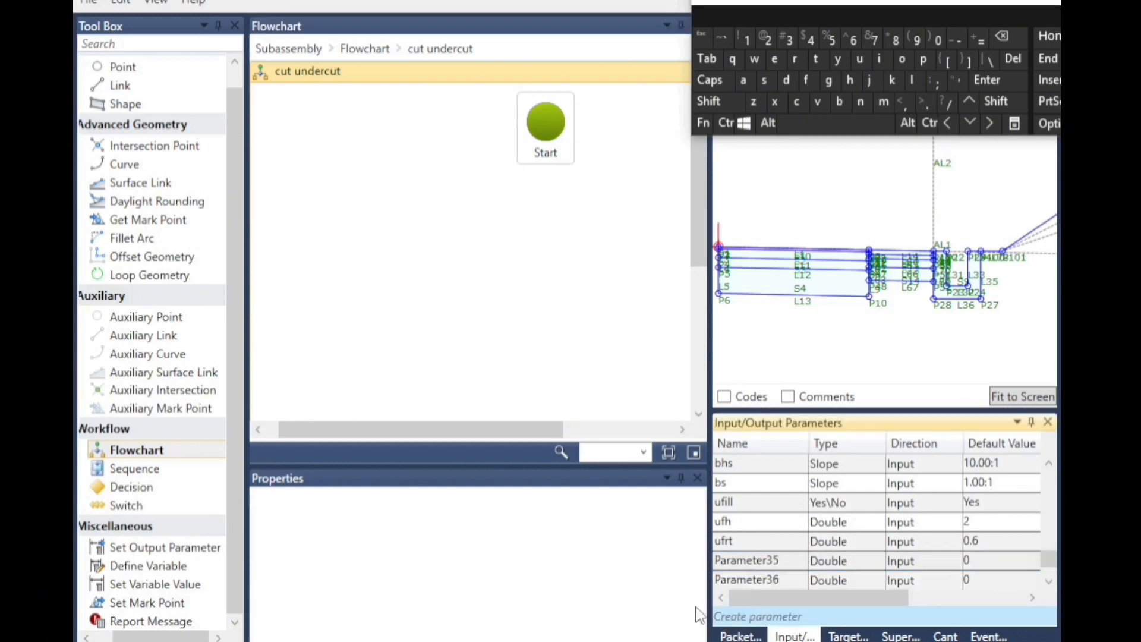
# Rename Parameter35 to ucut and set its type to Yes\No.
pyautogui.click(768, 562)
pyautogui.scroll(-1, 769, 561)
pyautogui.click(768, 523)
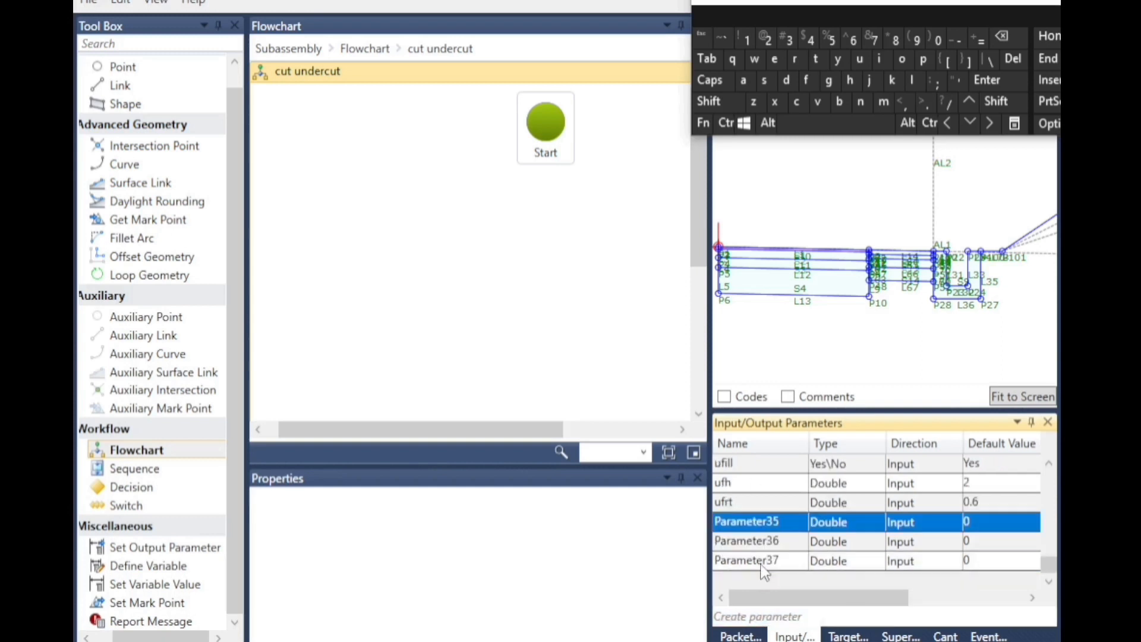
pyautogui.moveTo(781, 522); pyautogui.dragTo(714, 522)
pyautogui.write('u')
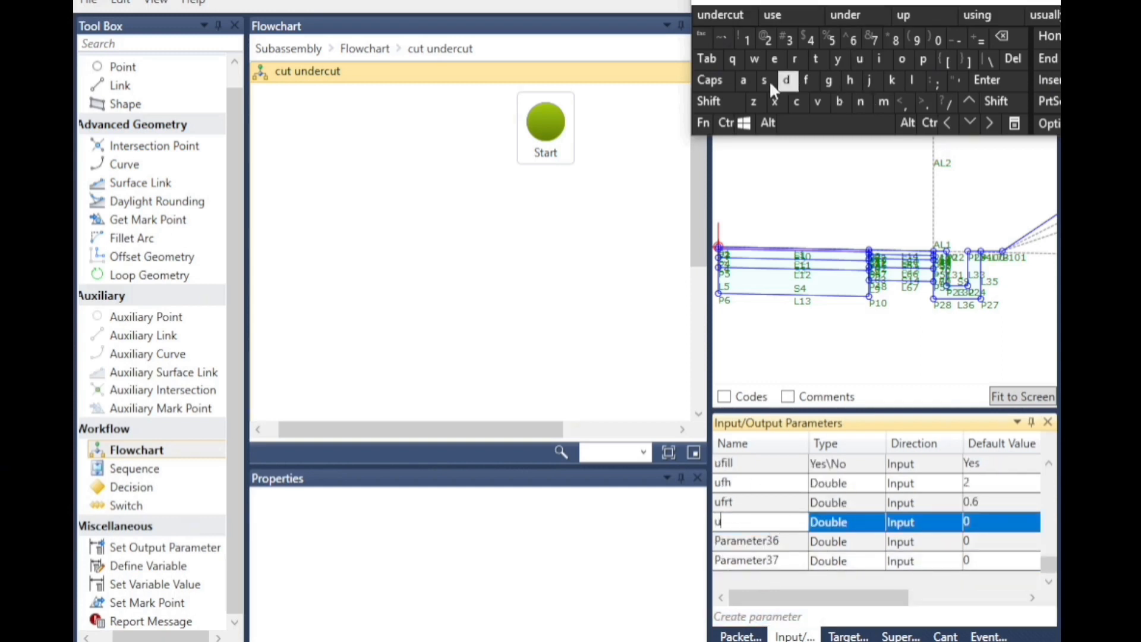
pyautogui.write('cut')
pyautogui.click(850, 523)
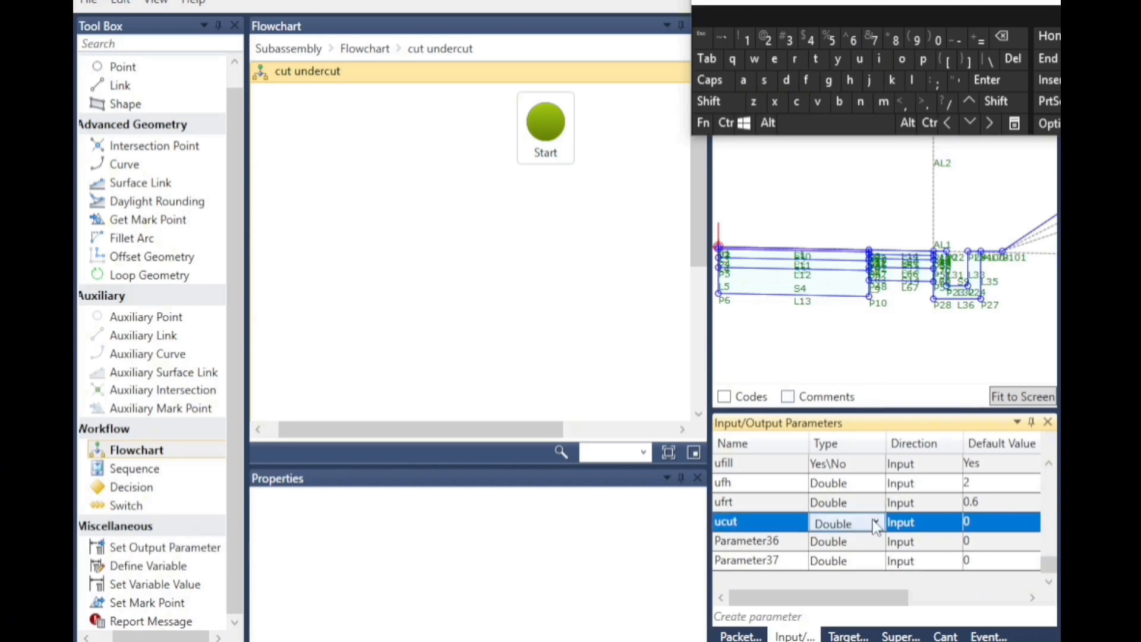
pyautogui.click(877, 523)
pyautogui.click(840, 408)
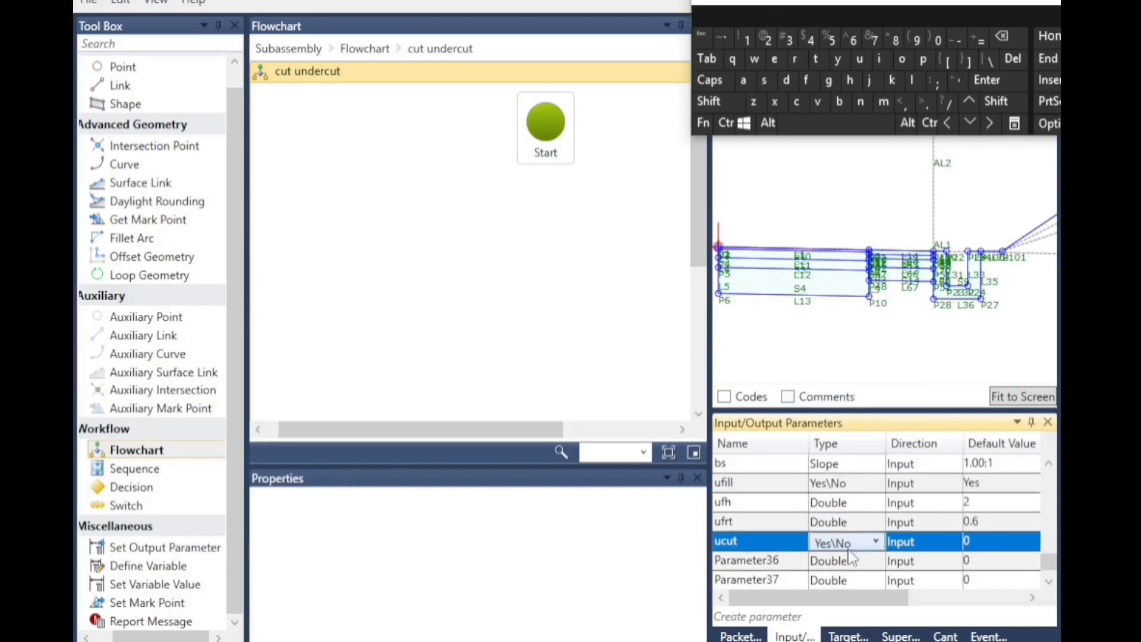
# Give ucut the display name cut undercut required, reusing the fill undercut required text.
pyautogui.click(1033, 598)
pyautogui.click(1032, 598)
pyautogui.click(1032, 597)
pyautogui.click(1032, 598)
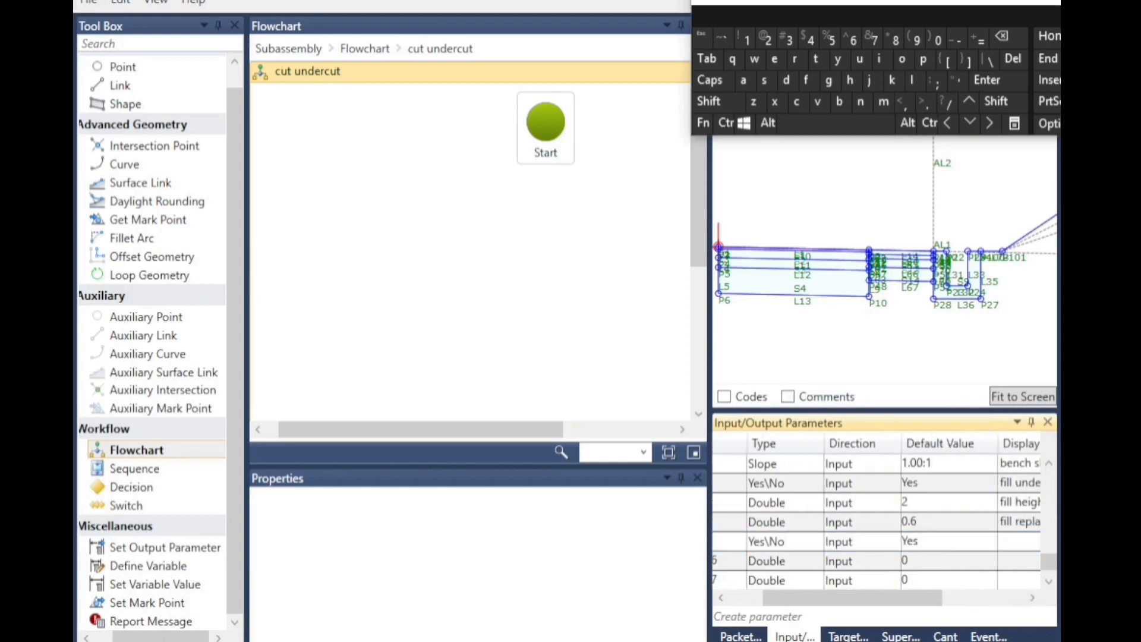
pyautogui.click(1033, 598)
pyautogui.click(1033, 598)
pyautogui.click(930, 544)
pyautogui.click(928, 484)
pyautogui.click(928, 486)
pyautogui.hotkey('ctrl', 'c')
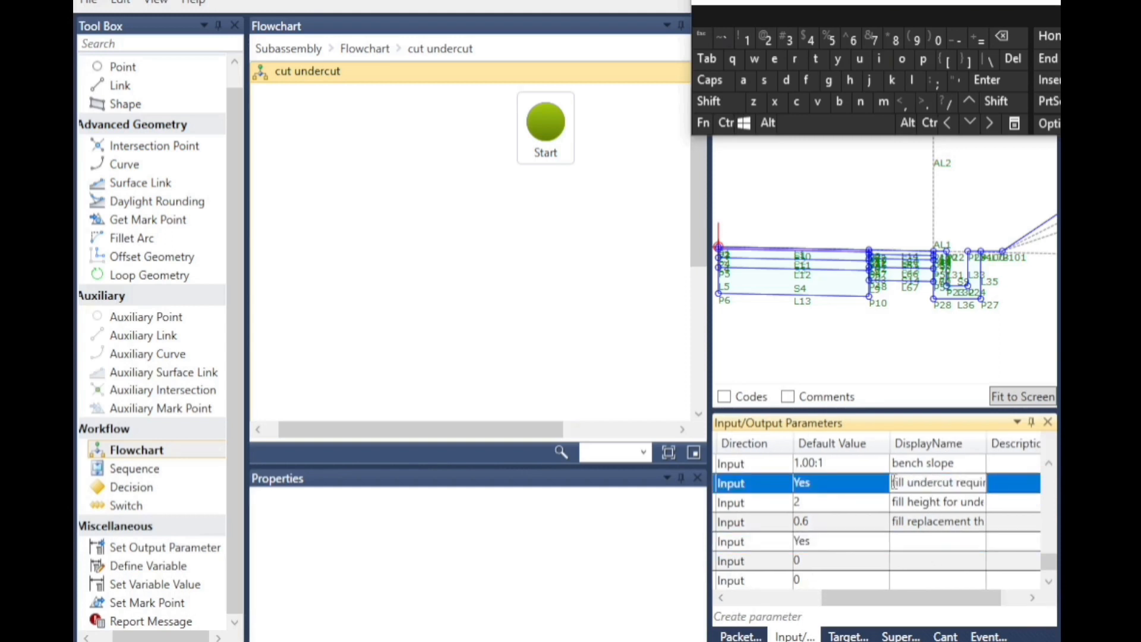
pyautogui.click(716, 101)
pyautogui.click(726, 123)
pyautogui.click(796, 102)
pyautogui.click(907, 550)
pyautogui.rightClick(904, 543)
pyautogui.click(951, 601)
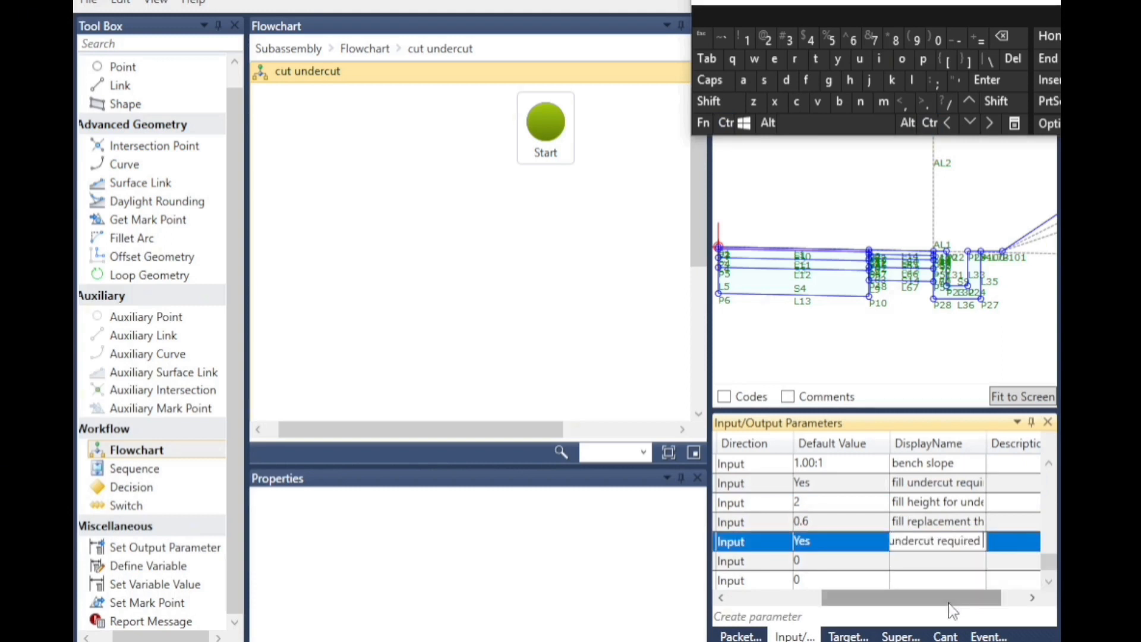
pyautogui.click(891, 542)
pyautogui.click(947, 123)
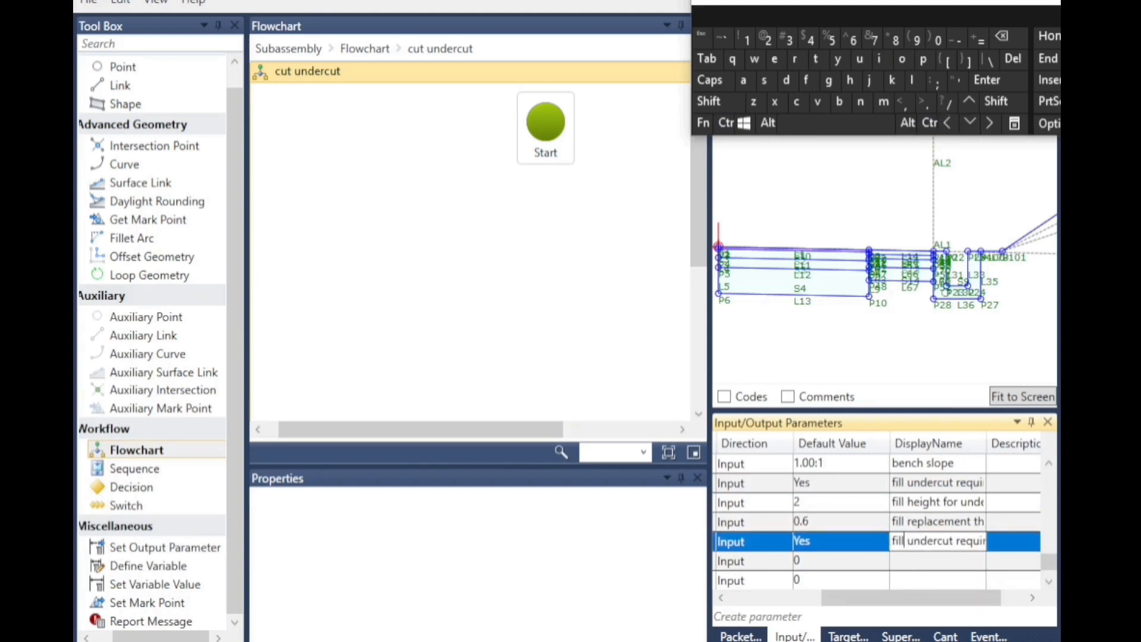
pyautogui.click(1004, 30)
pyautogui.click(1004, 31)
pyautogui.click(1004, 31)
pyautogui.click(1004, 31)
pyautogui.click(797, 102)
pyautogui.click(859, 59)
pyautogui.click(816, 59)
# Rename Parameter36 to ruc and set its default value to 0.4.
pyautogui.click(823, 560)
pyautogui.click(720, 598)
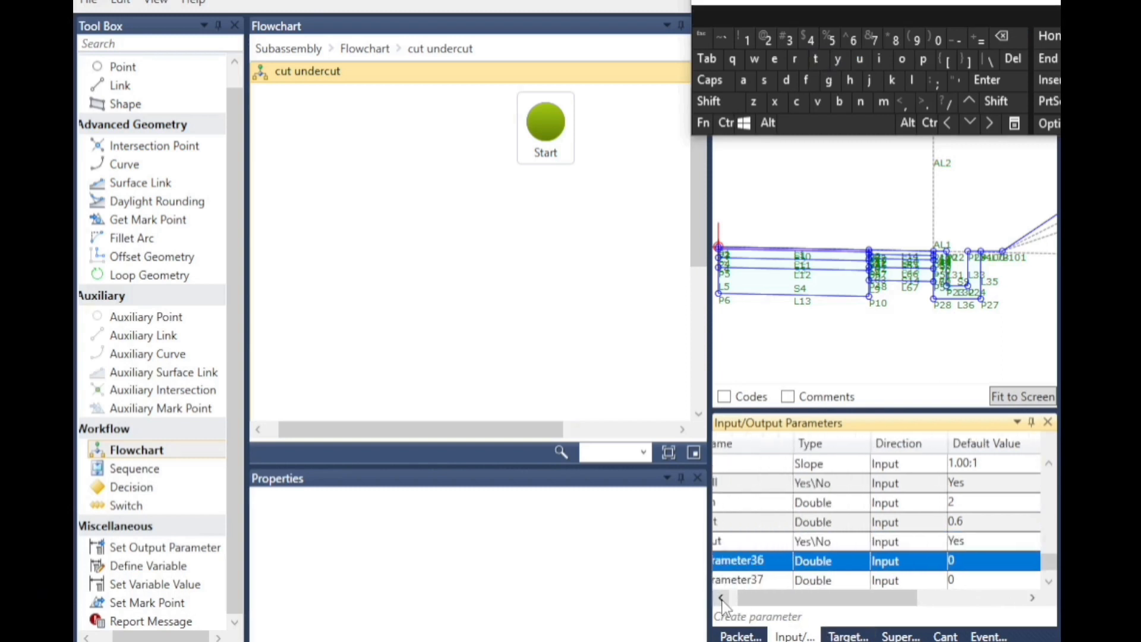
pyautogui.click(766, 564)
pyautogui.doubleClick(767, 564)
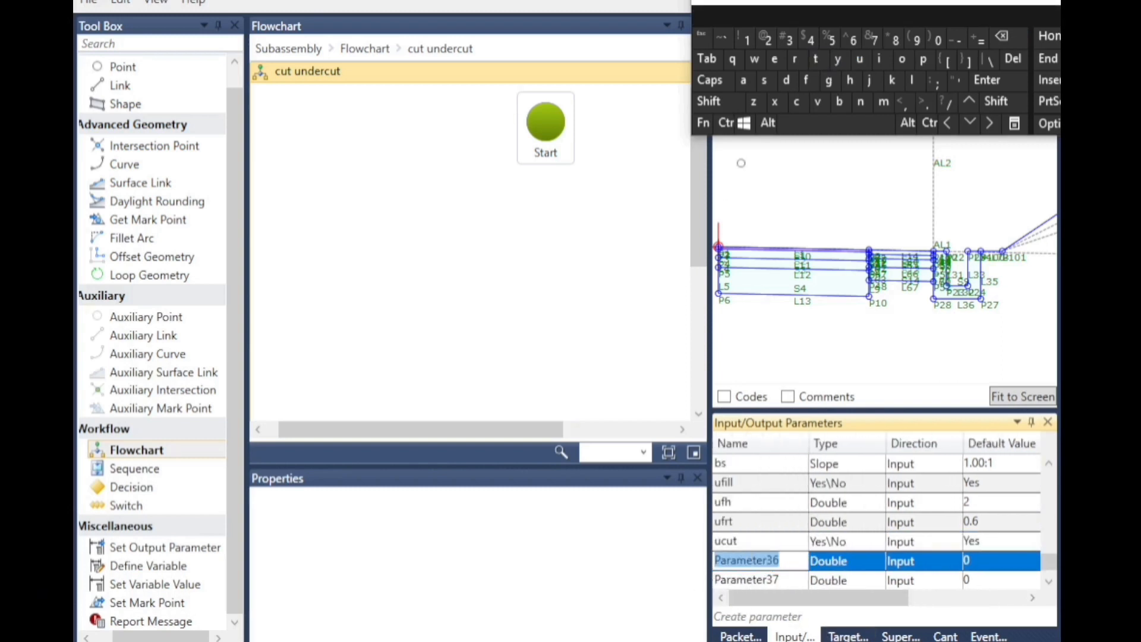
pyautogui.click(795, 59)
pyautogui.click(861, 61)
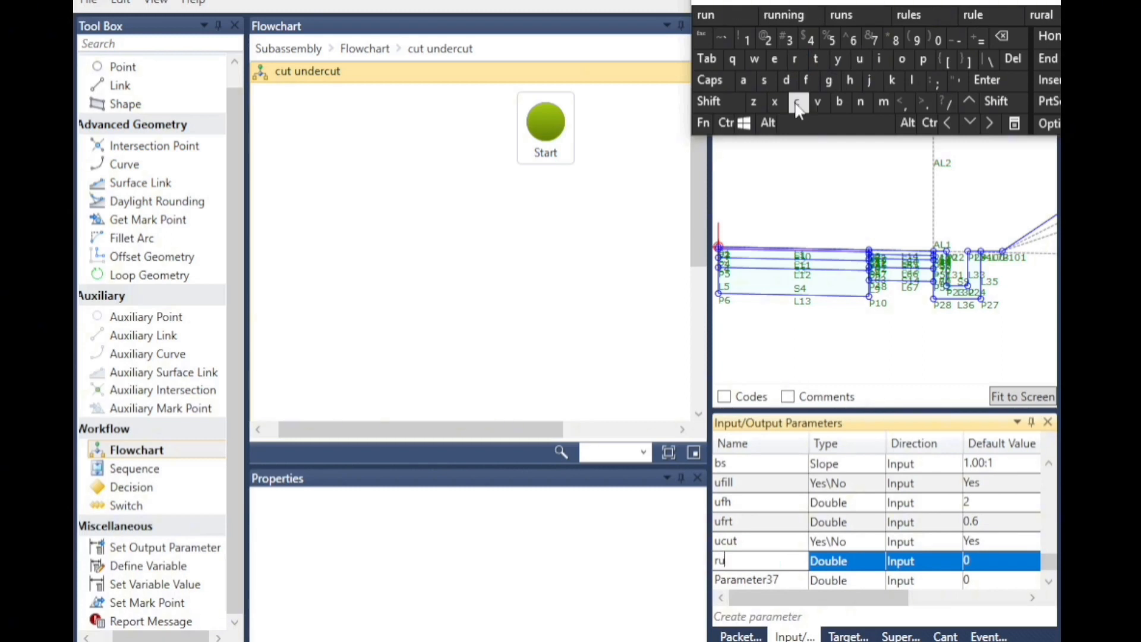
pyautogui.click(796, 107)
pyautogui.click(935, 566)
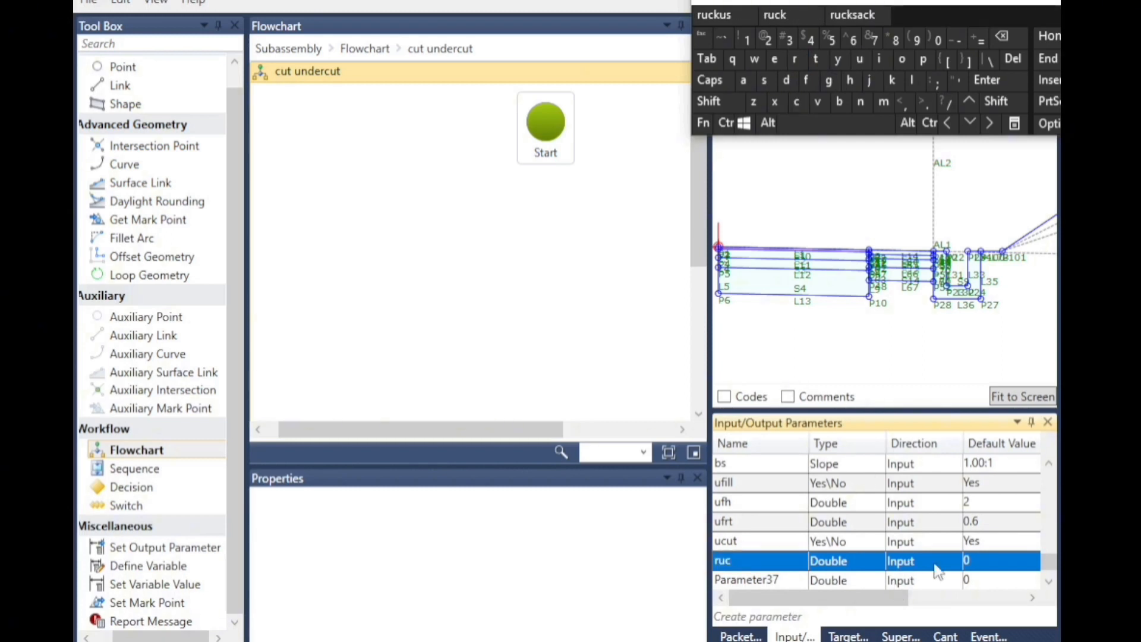
pyautogui.click(977, 568)
pyautogui.click(1002, 36)
pyautogui.click(923, 102)
pyautogui.click(811, 39)
pyautogui.click(1032, 597)
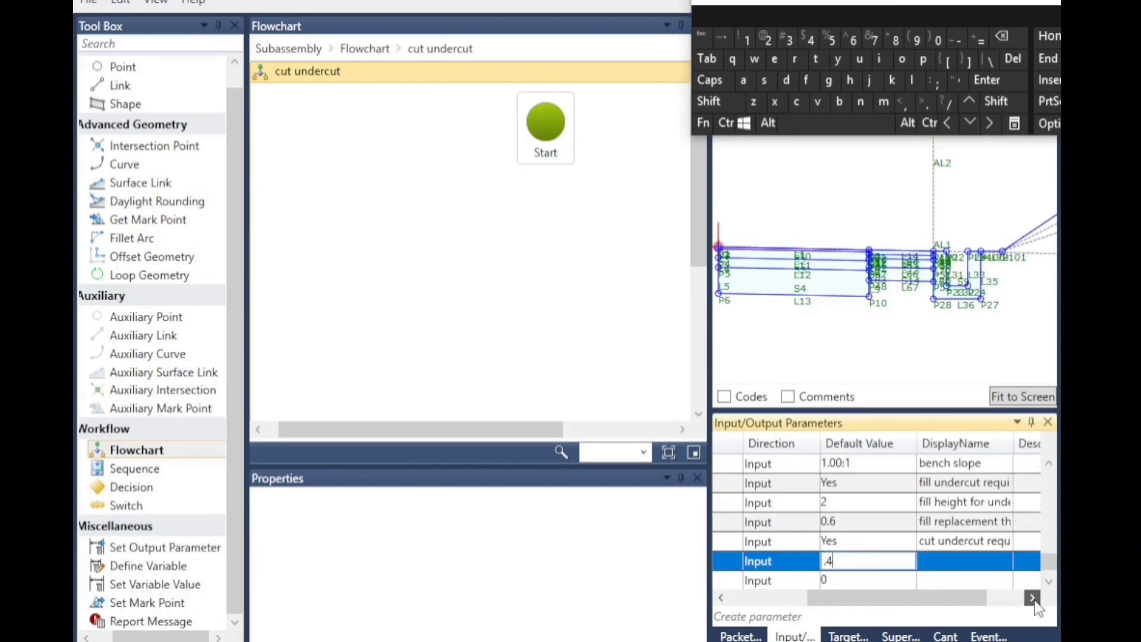
pyautogui.click(954, 570)
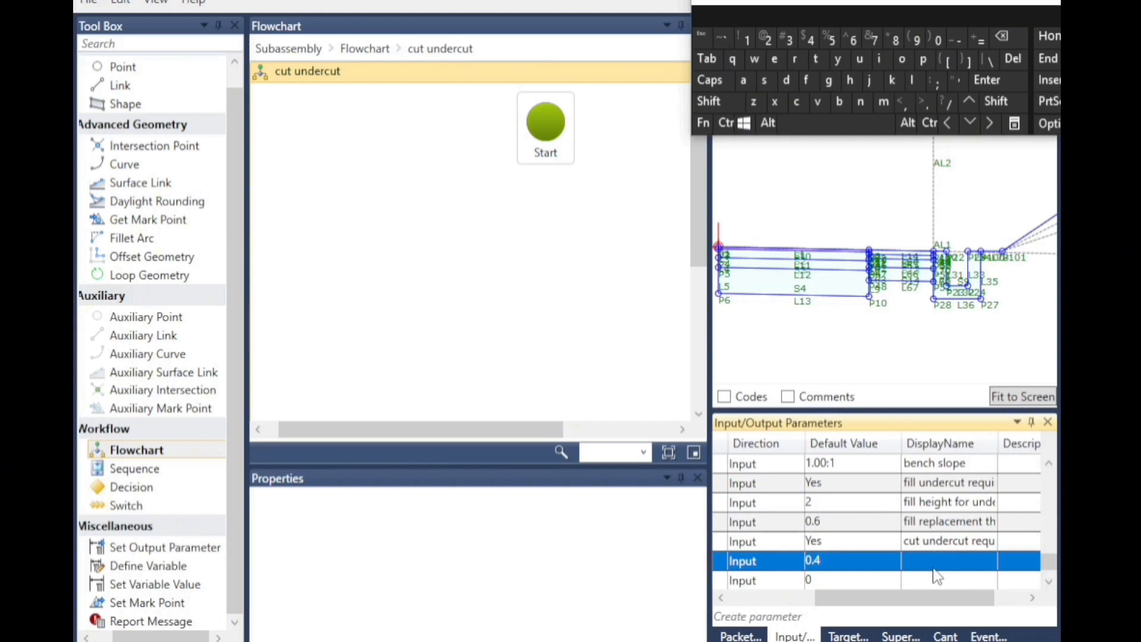
# Set ruc's display name to rock fill undercut and change its default value to 0.6.
pyautogui.click(926, 560)
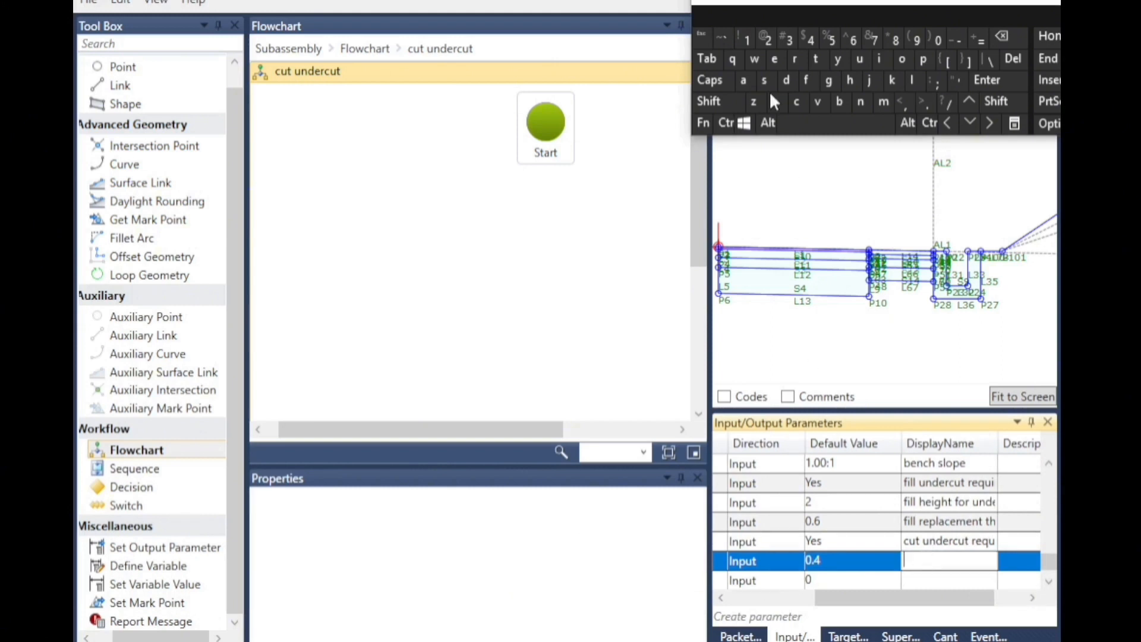
pyautogui.click(795, 58)
pyautogui.click(901, 58)
pyautogui.click(796, 102)
pyautogui.click(893, 82)
pyautogui.click(836, 122)
pyautogui.click(806, 79)
pyautogui.click(880, 58)
pyautogui.click(912, 79)
pyautogui.click(913, 79)
pyautogui.click(836, 122)
pyautogui.click(859, 58)
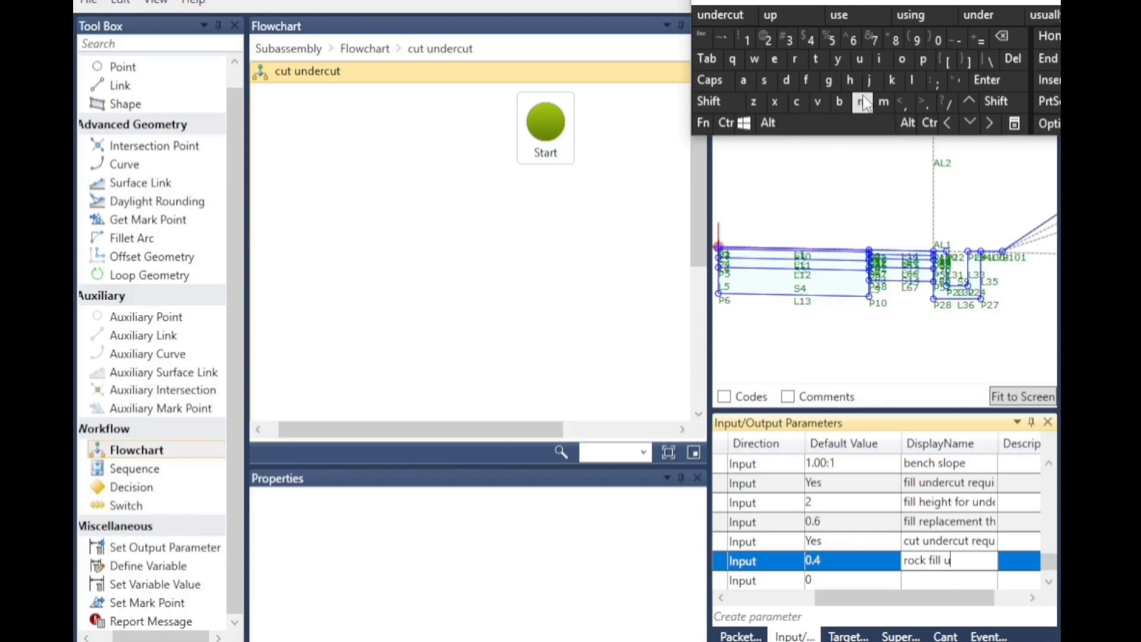
pyautogui.click(860, 101)
pyautogui.click(786, 80)
pyautogui.click(726, 15)
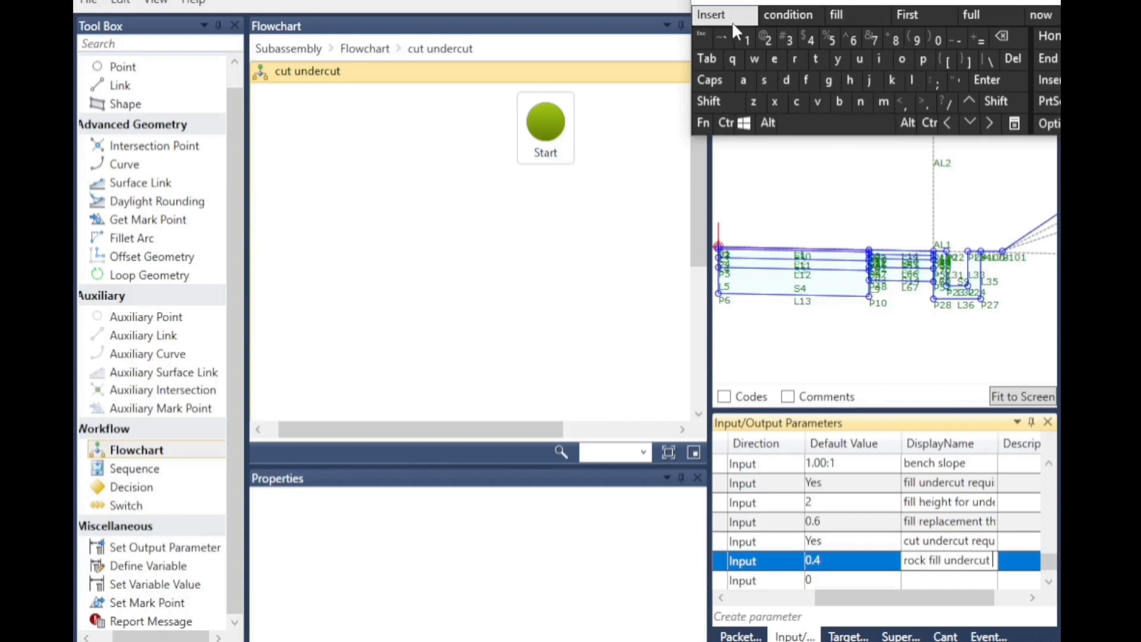
pyautogui.click(828, 561)
pyautogui.click(1002, 37)
pyautogui.click(853, 39)
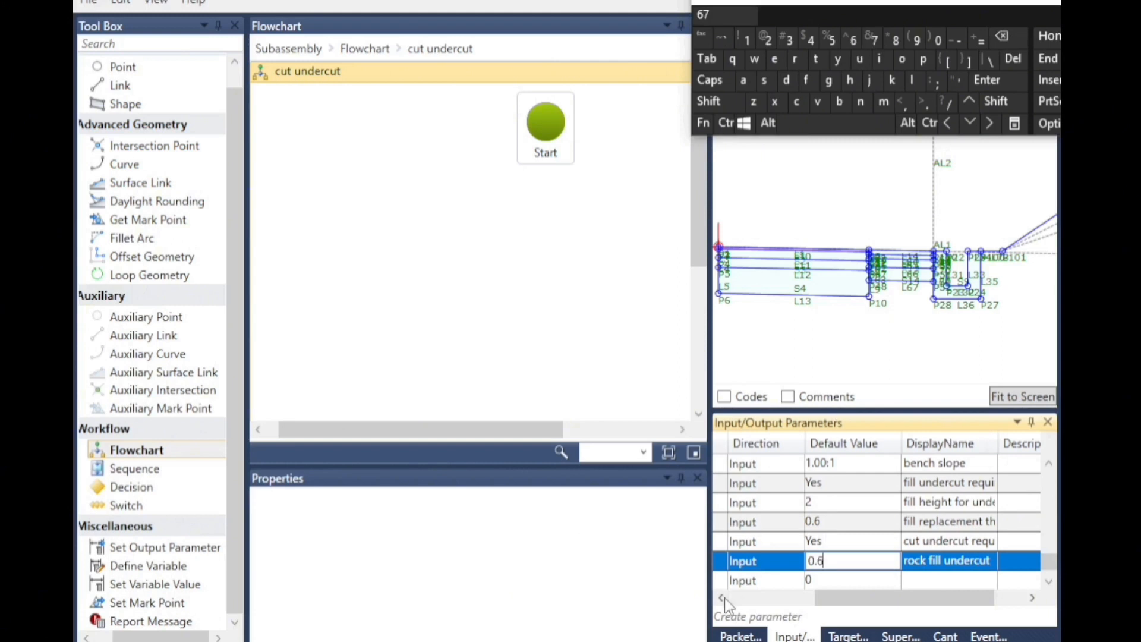
# Rename Parameter37 to suc and set its default value to 0.4.
pyautogui.click(723, 598)
pyautogui.click(744, 579)
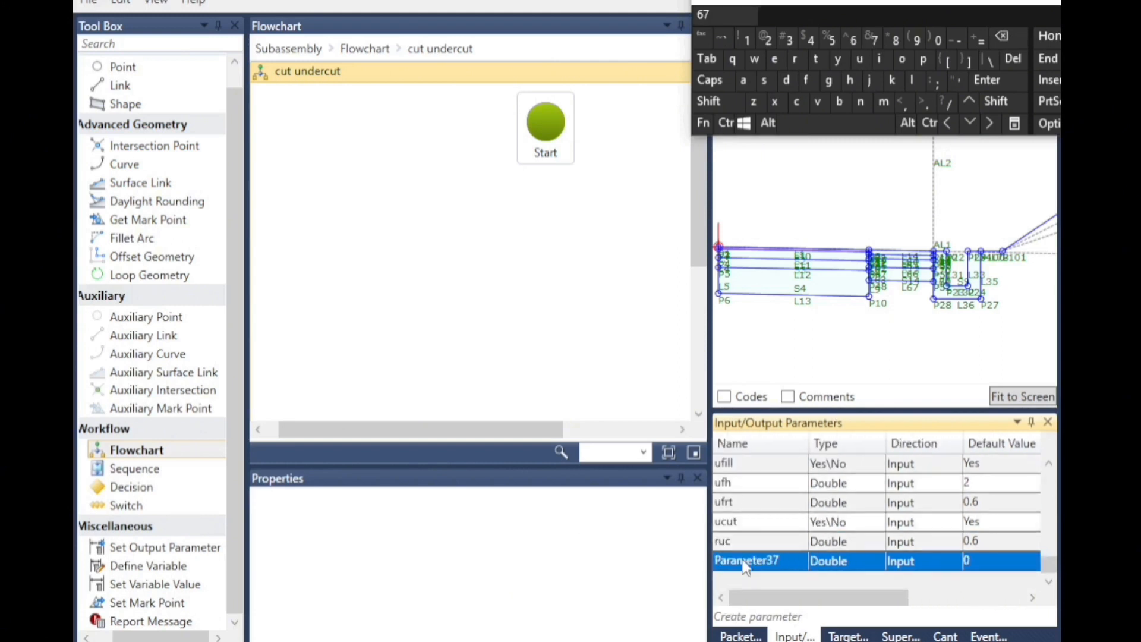
pyautogui.click(776, 571)
pyautogui.click(765, 80)
pyautogui.click(860, 58)
pyautogui.click(796, 101)
pyautogui.click(966, 561)
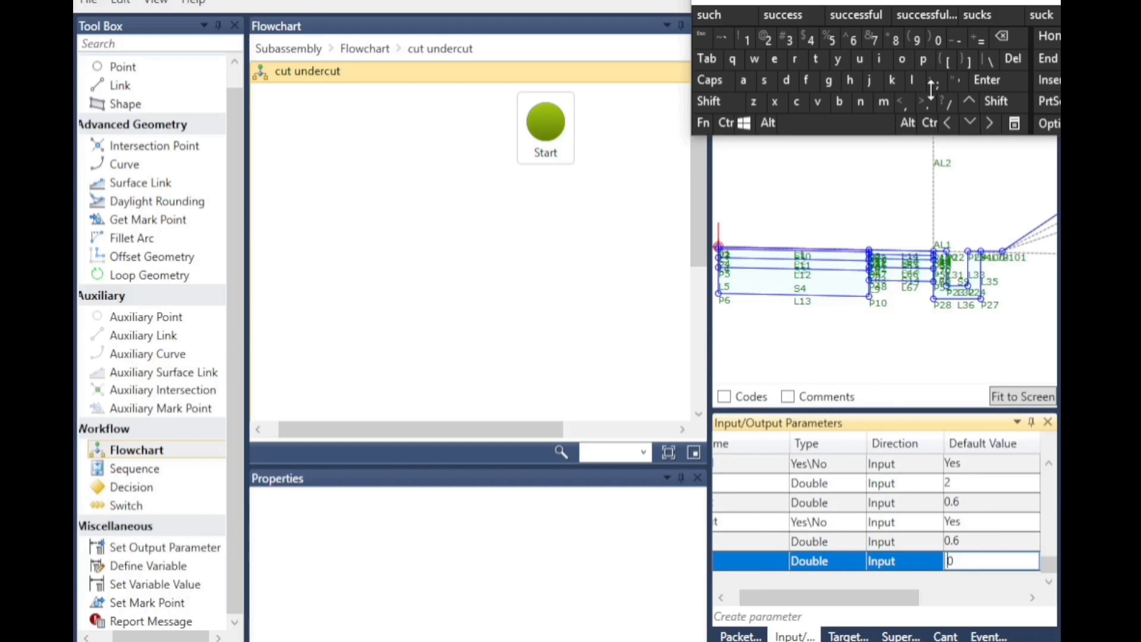
pyautogui.write('.4')
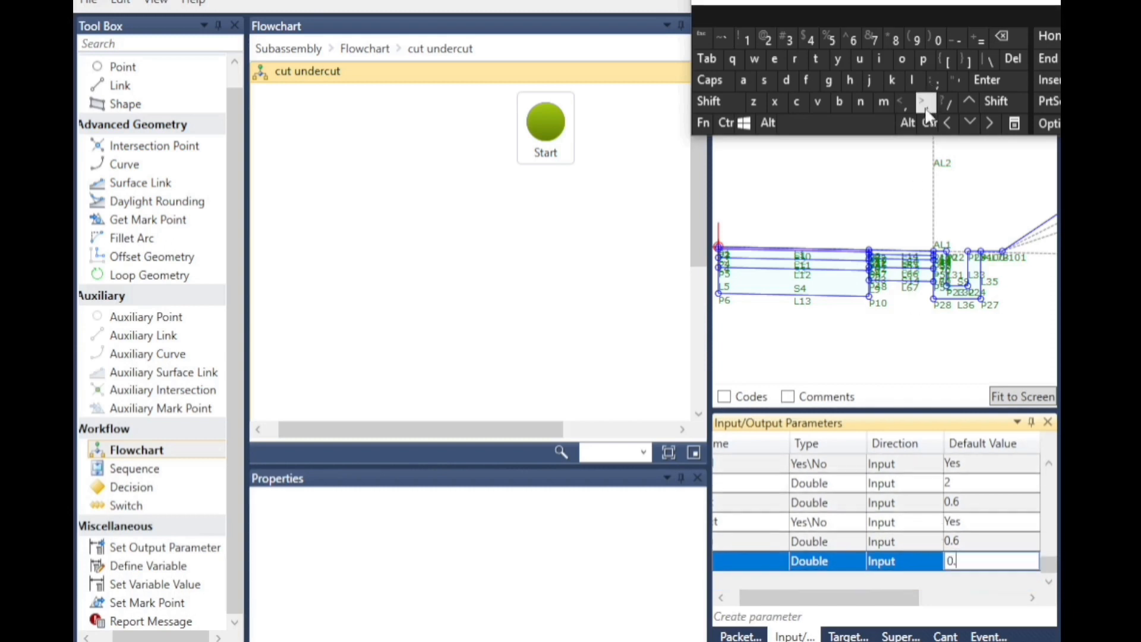
pyautogui.click(1032, 597)
# Copy ruc's display name to suc and change it to select fill undercut.
pyautogui.click(981, 569)
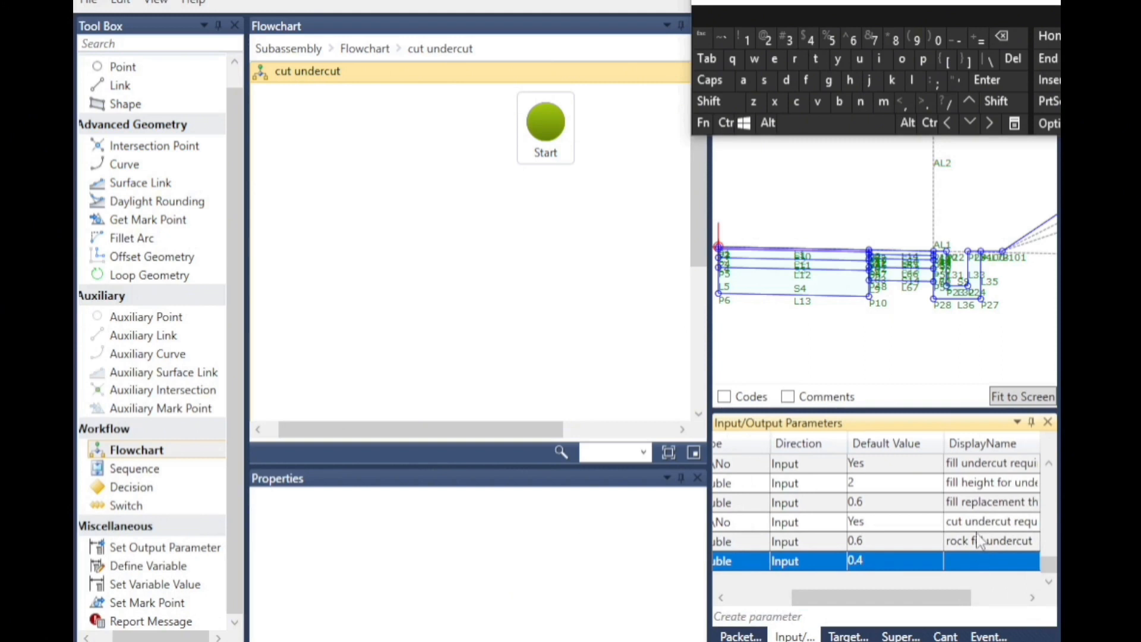
pyautogui.click(982, 550)
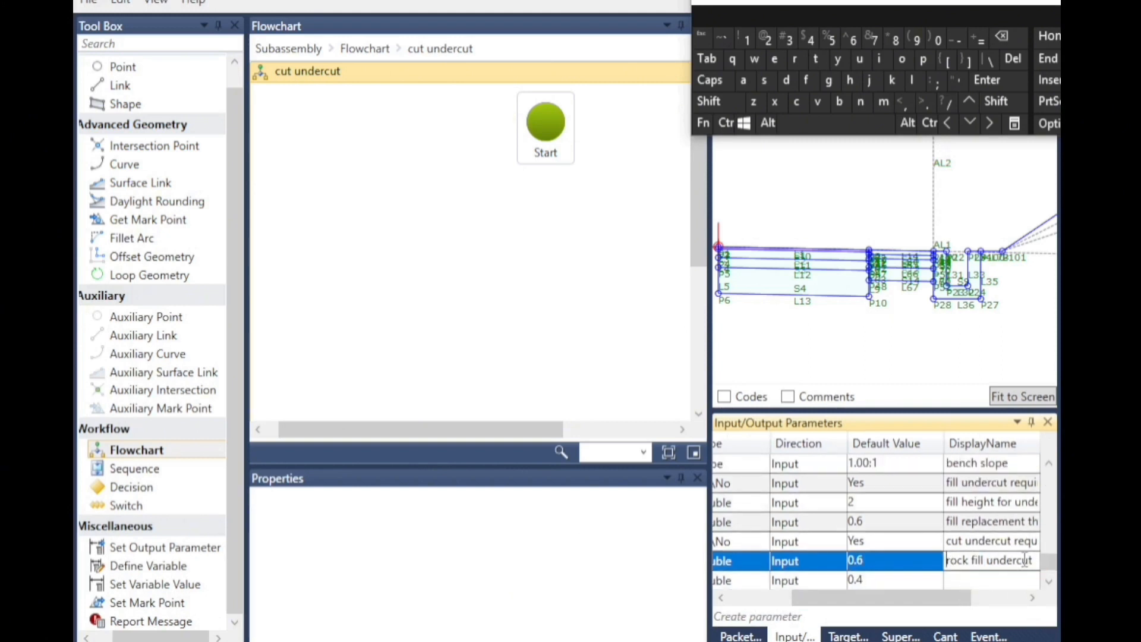
pyautogui.moveTo(948, 561); pyautogui.dragTo(1052, 559)
pyautogui.rightClick(958, 563)
pyautogui.click(904, 597)
pyautogui.click(961, 587)
pyautogui.click(969, 558)
pyautogui.rightClick(971, 557)
pyautogui.click(891, 614)
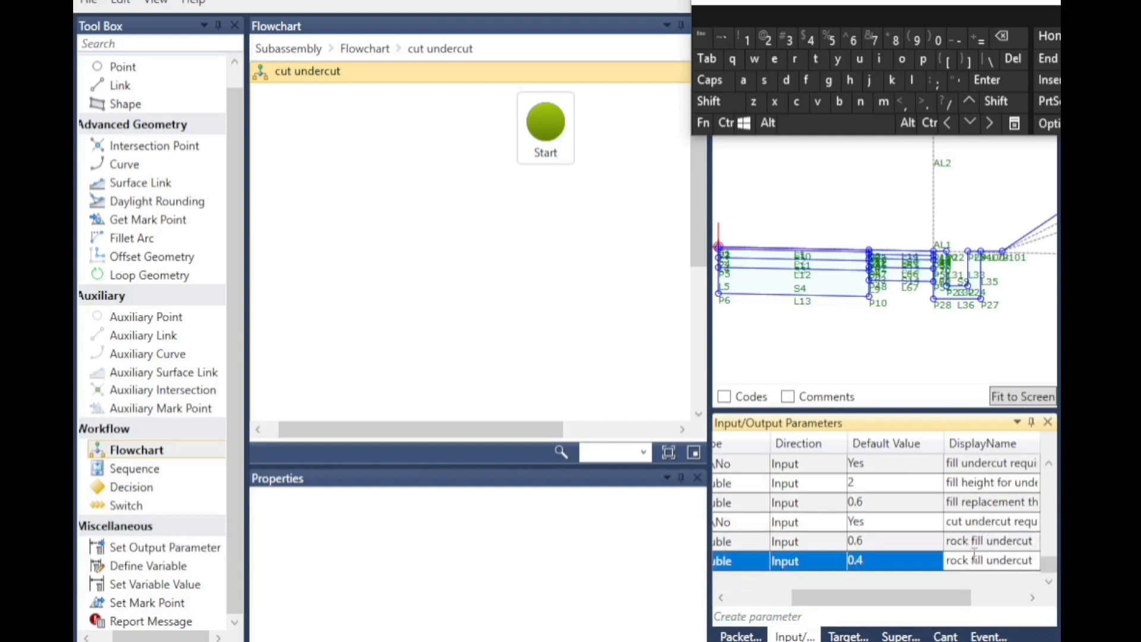
pyautogui.click(764, 80)
pyautogui.click(775, 59)
pyautogui.click(911, 81)
pyautogui.click(781, 18)
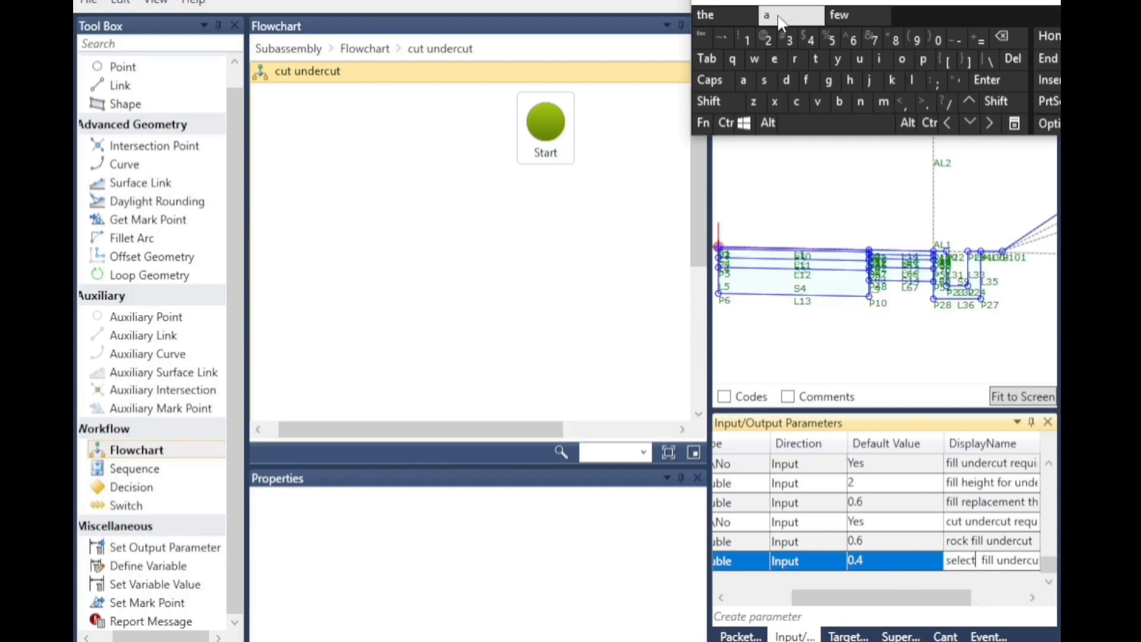
pyautogui.click(426, 218)
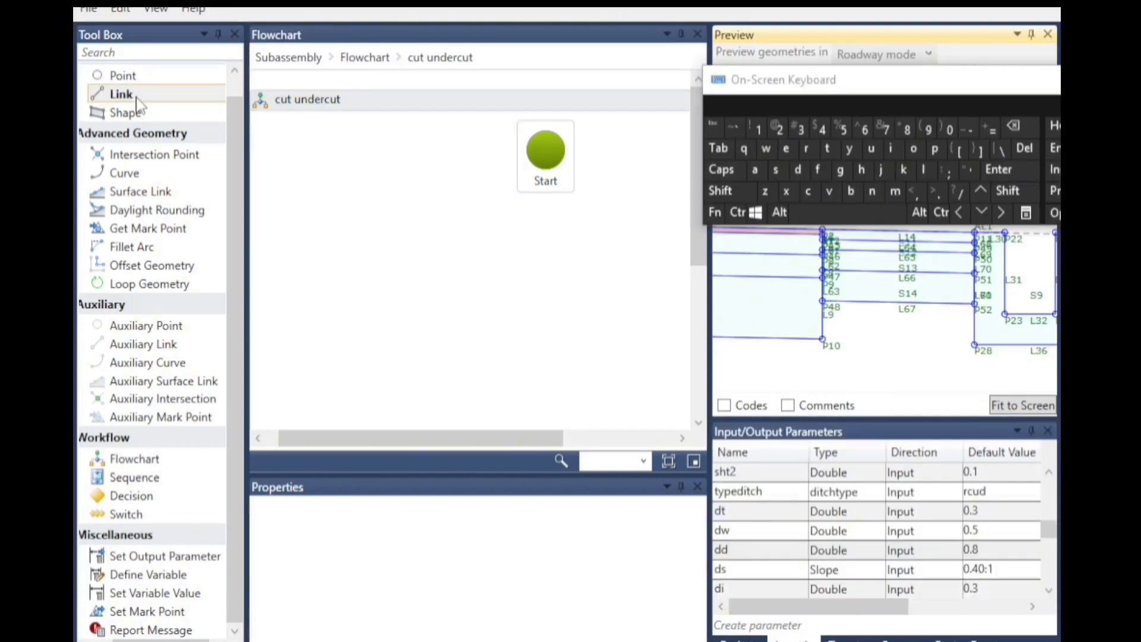
# Add a Link element below Start and set its start point to P48 and end point to P10.
pyautogui.click(122, 95)
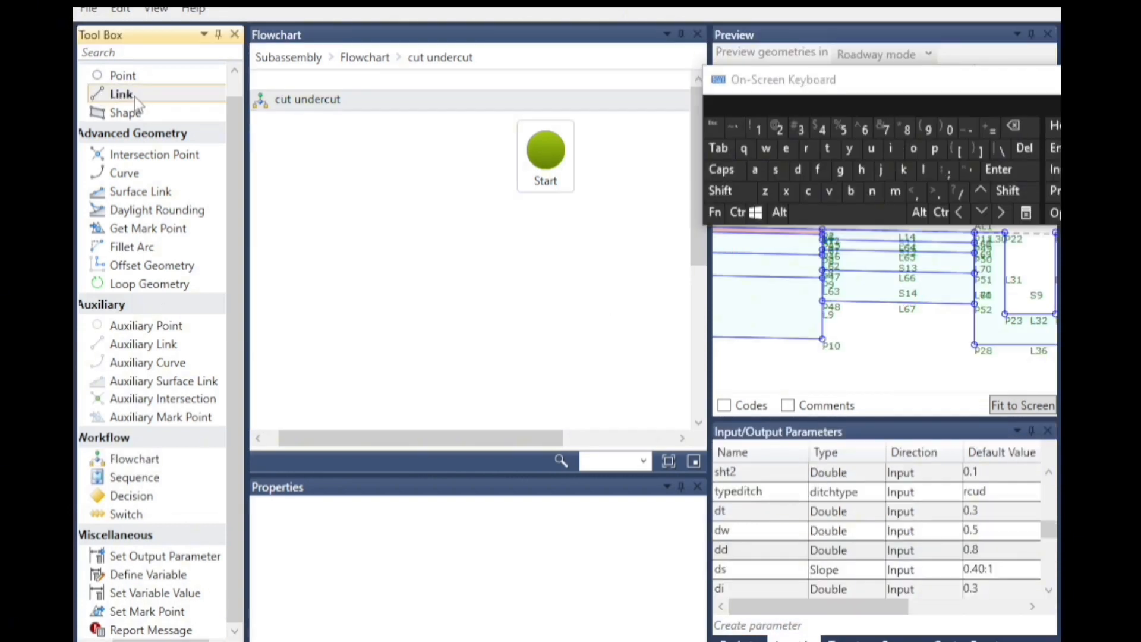
pyautogui.moveTo(135, 104); pyautogui.dragTo(554, 236)
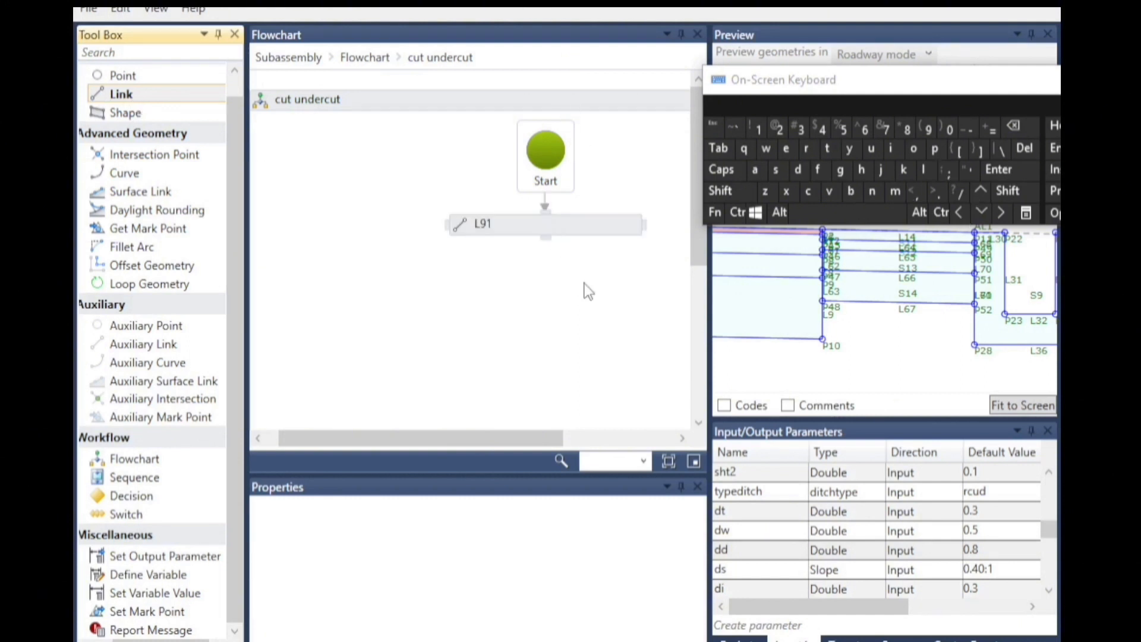
pyautogui.click(559, 226)
pyautogui.scroll(5, 836, 314)
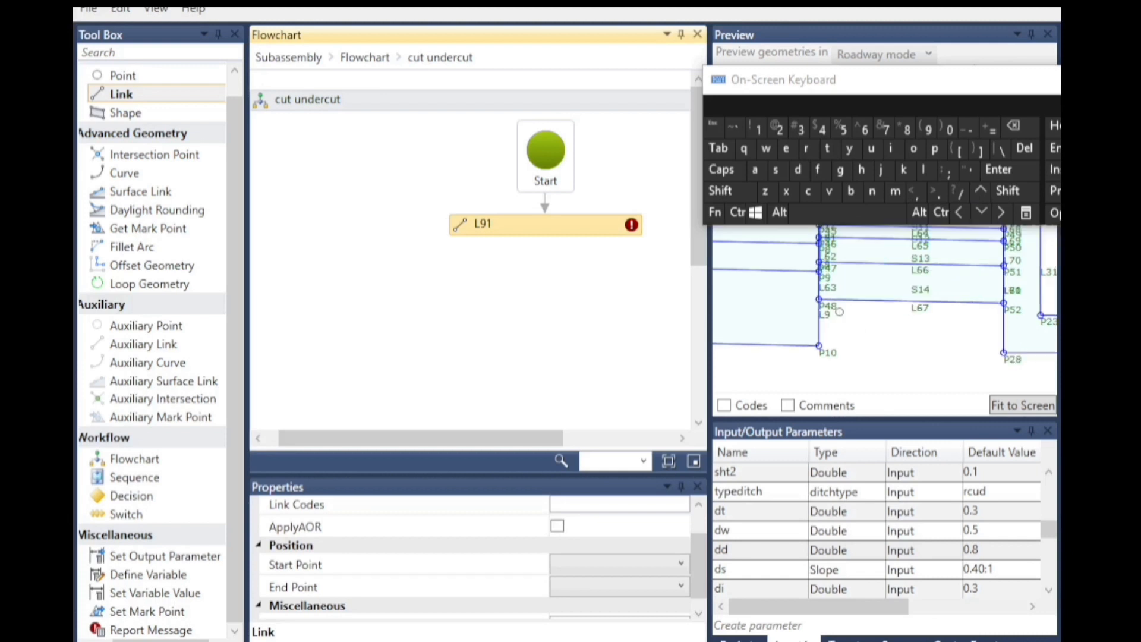
pyautogui.scroll(-3, 819, 265)
pyautogui.click(576, 565)
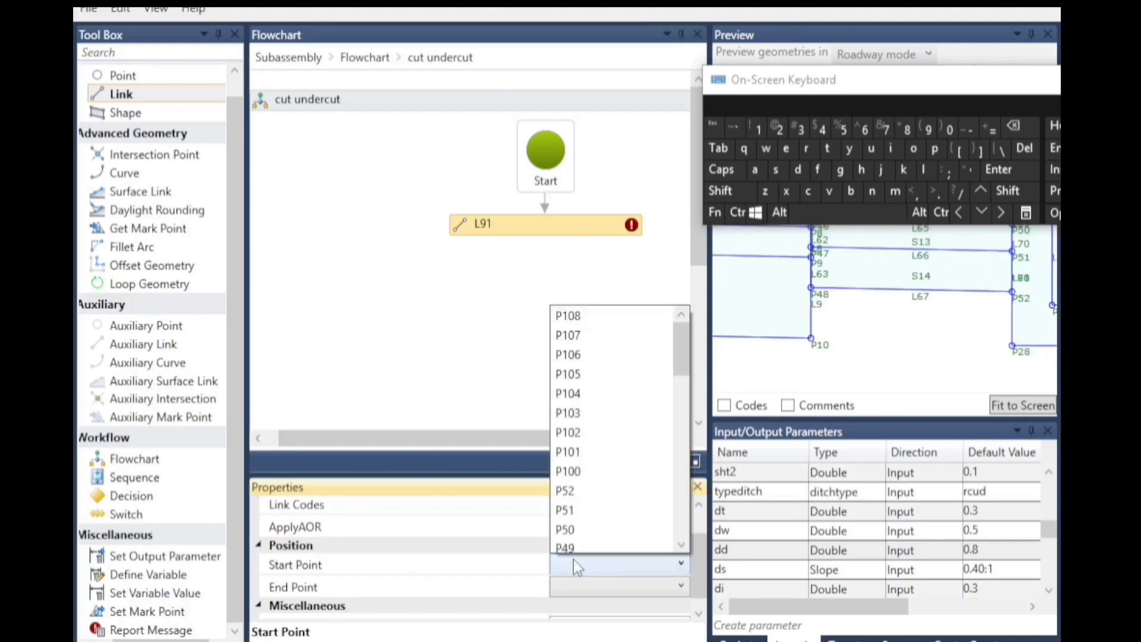
pyautogui.click(580, 516)
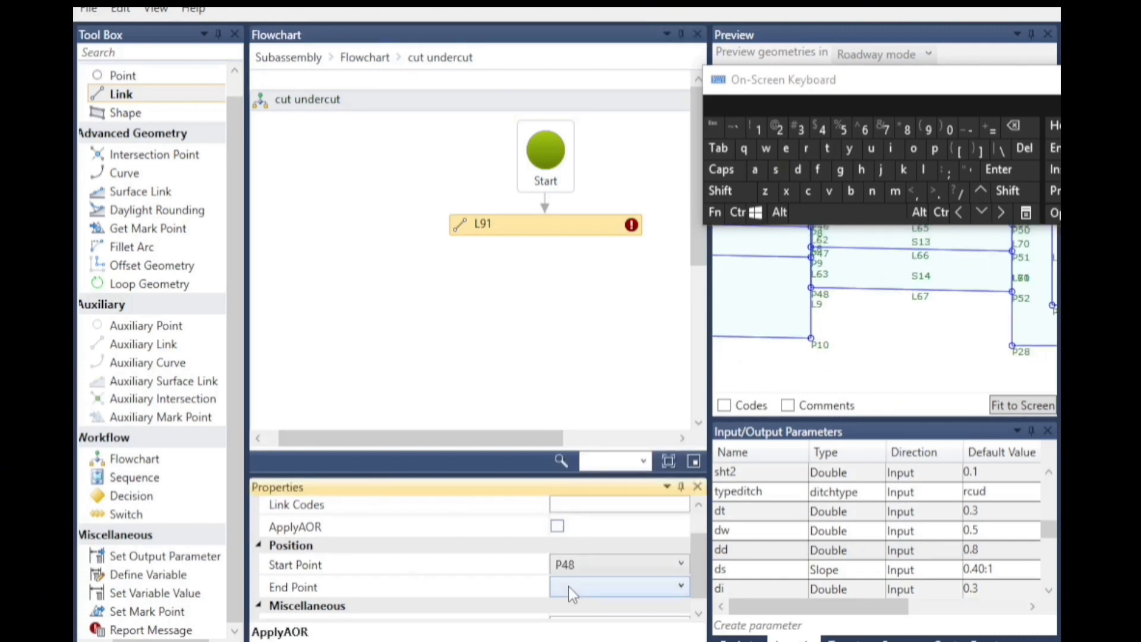
pyautogui.click(568, 586)
pyautogui.scroll(-10, 588, 482)
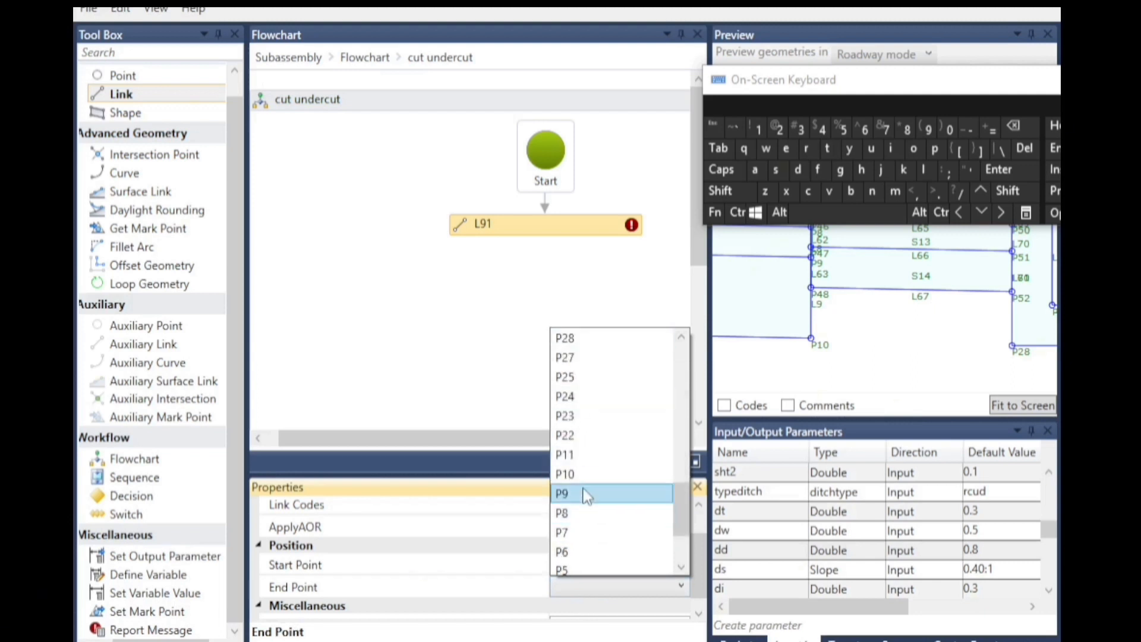
pyautogui.click(579, 474)
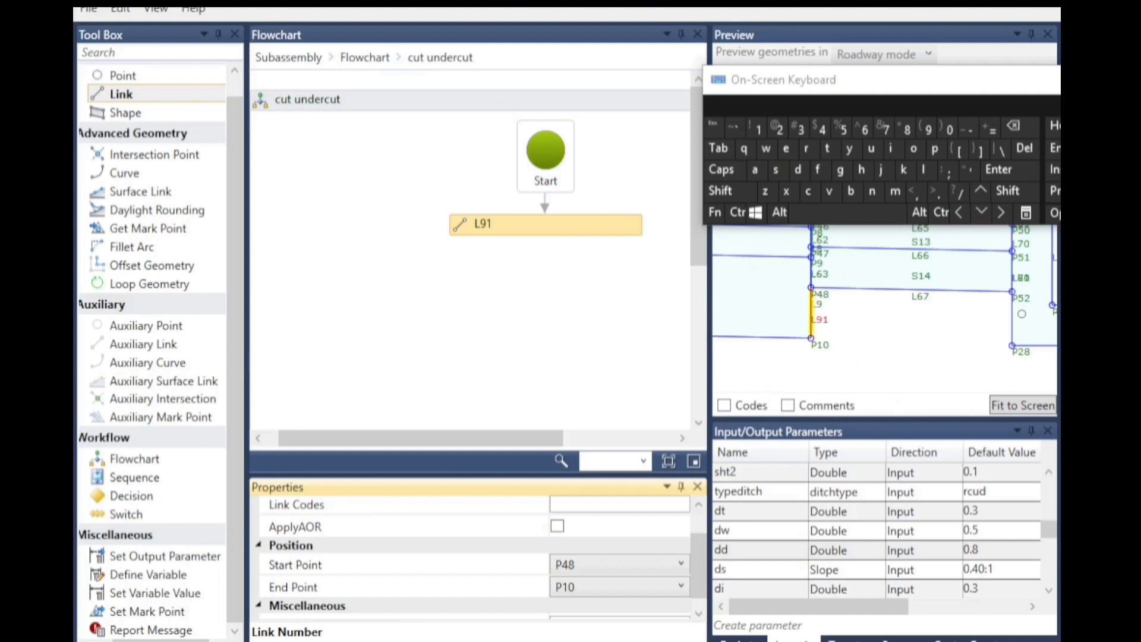
# Add a second Link below L91 running from P52 to P28.
pyautogui.scroll(1, 1027, 298)
pyautogui.click(152, 96)
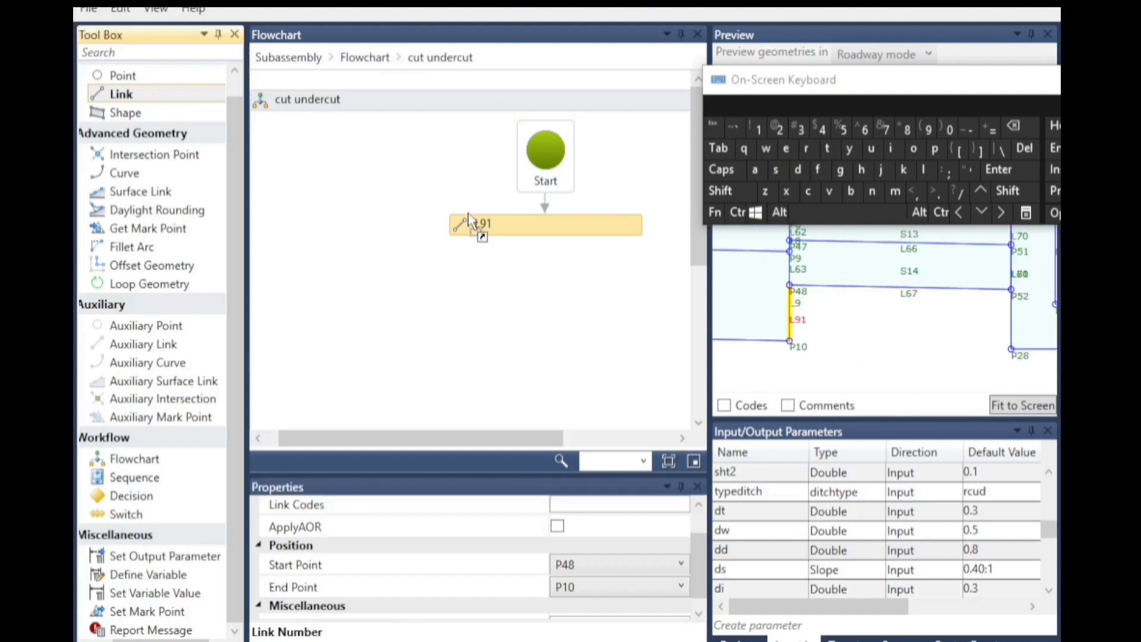
pyautogui.moveTo(557, 277); pyautogui.dragTo(550, 264)
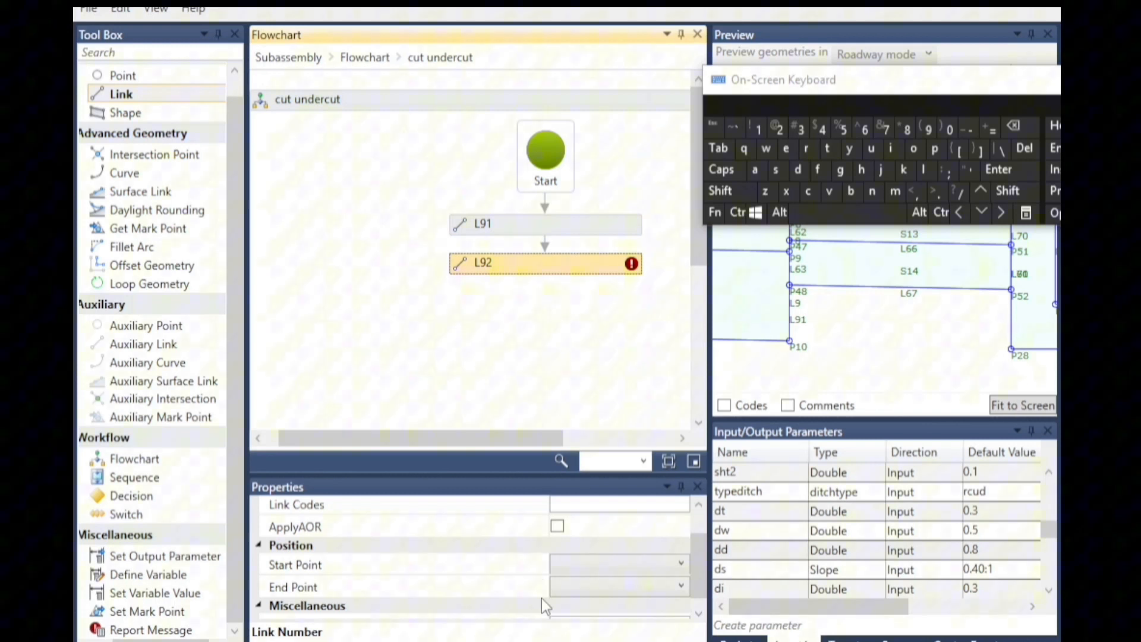
pyautogui.click(581, 565)
pyautogui.scroll(-4, 578, 523)
pyautogui.scroll(1, 592, 338)
pyautogui.scroll(1, 592, 330)
pyautogui.click(588, 354)
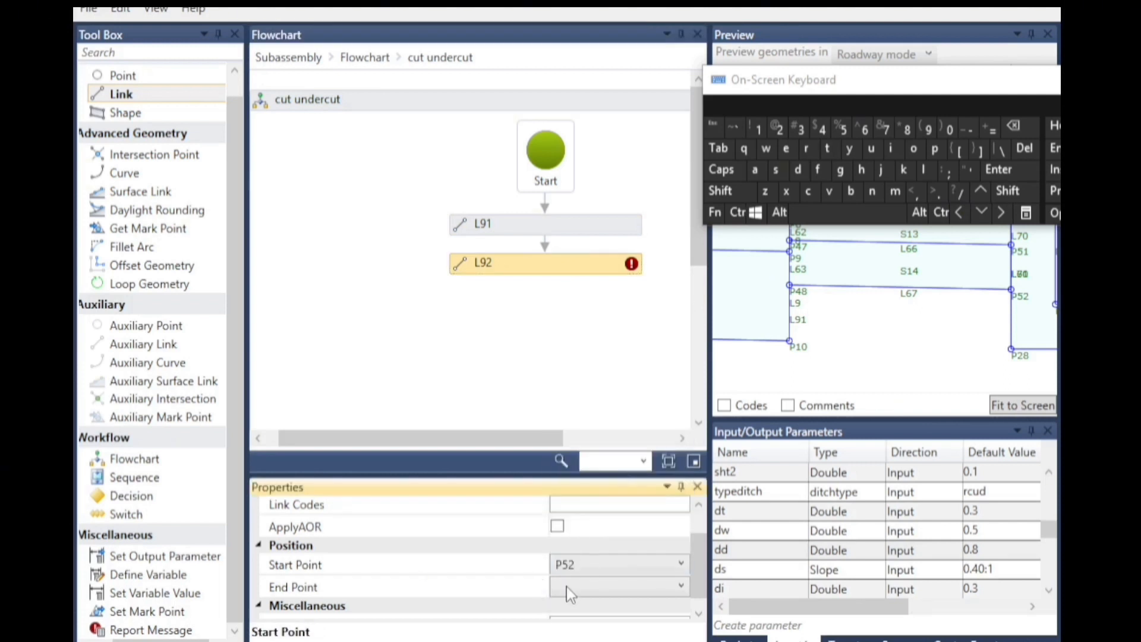
pyautogui.click(571, 588)
pyautogui.scroll(-6, 580, 535)
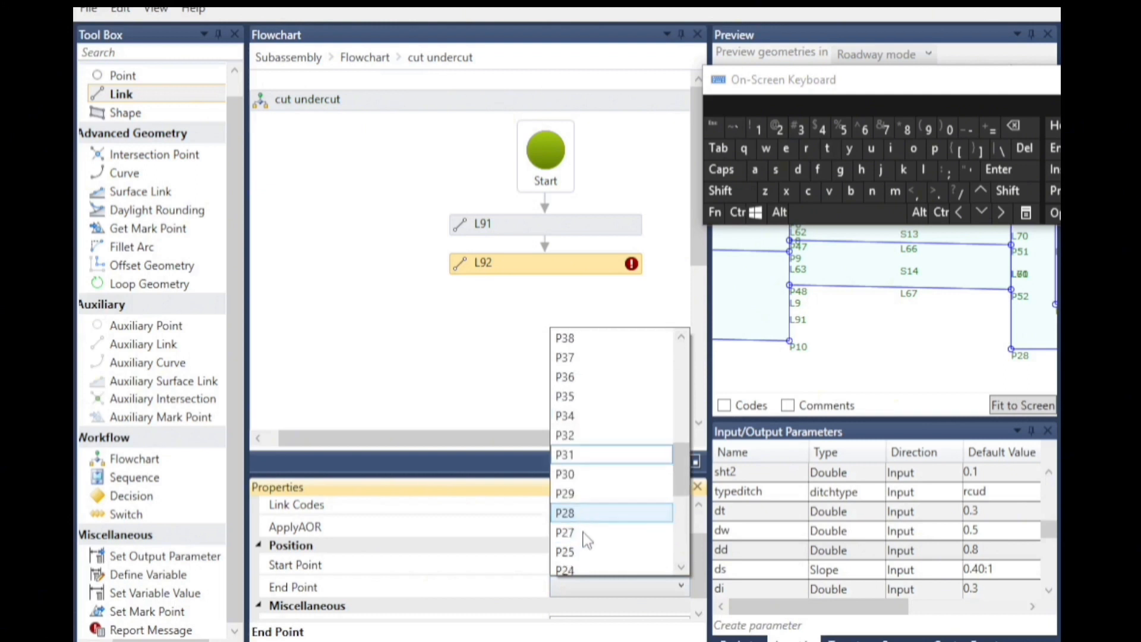
pyautogui.click(584, 514)
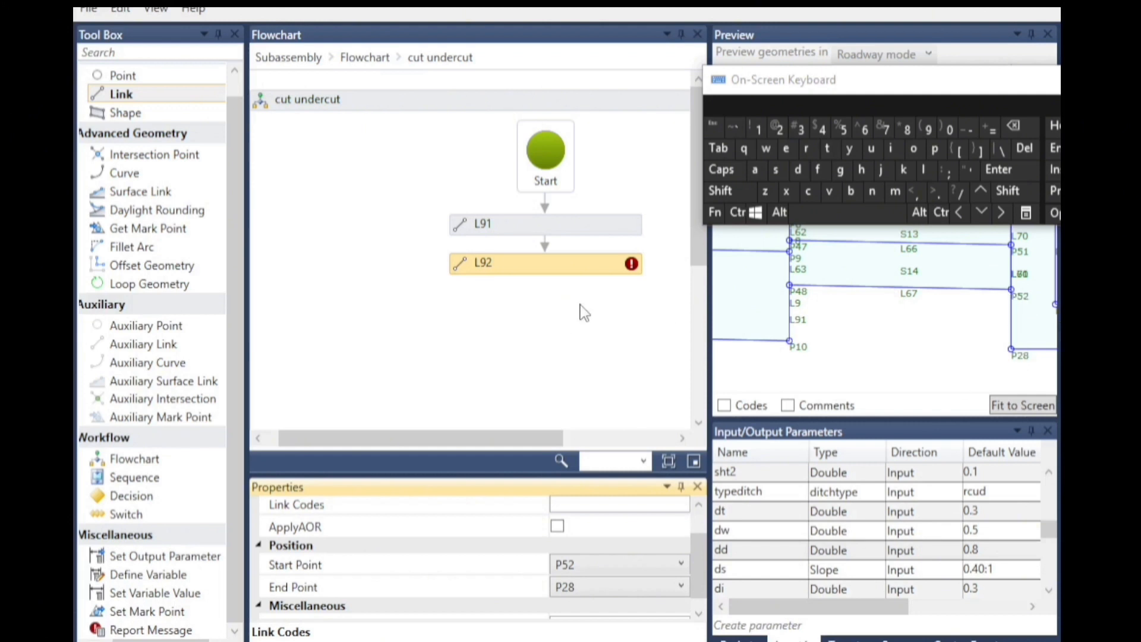
# Add a Decision element to the flowchart below L92.
pyautogui.scroll(-2, 880, 342)
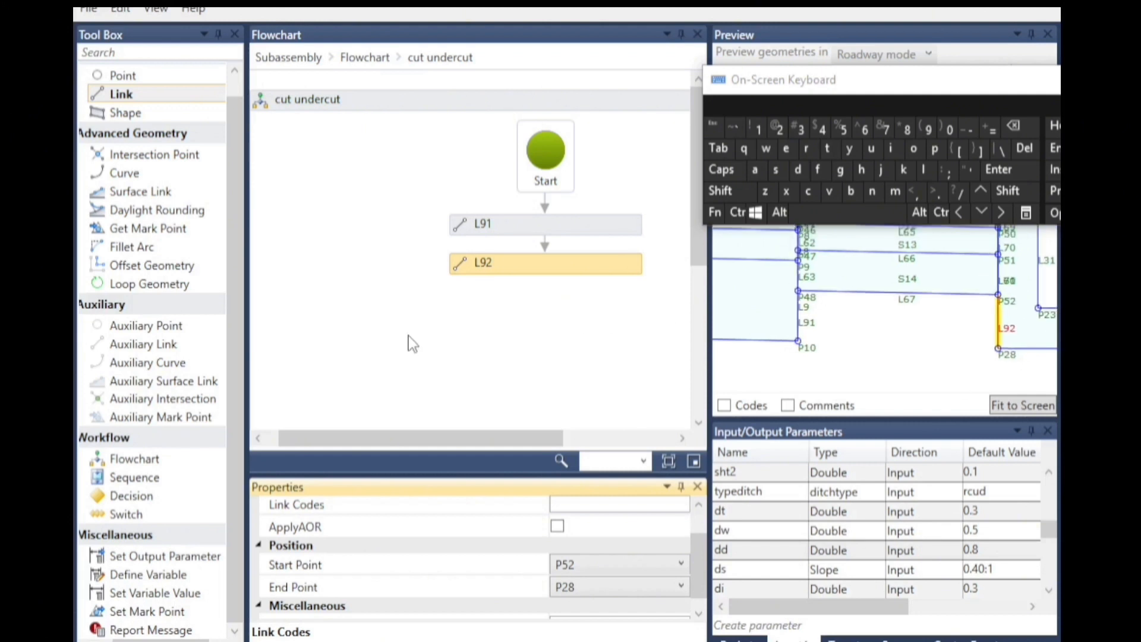
pyautogui.scroll(-3, 493, 226)
pyautogui.moveTo(142, 500); pyautogui.dragTo(574, 249)
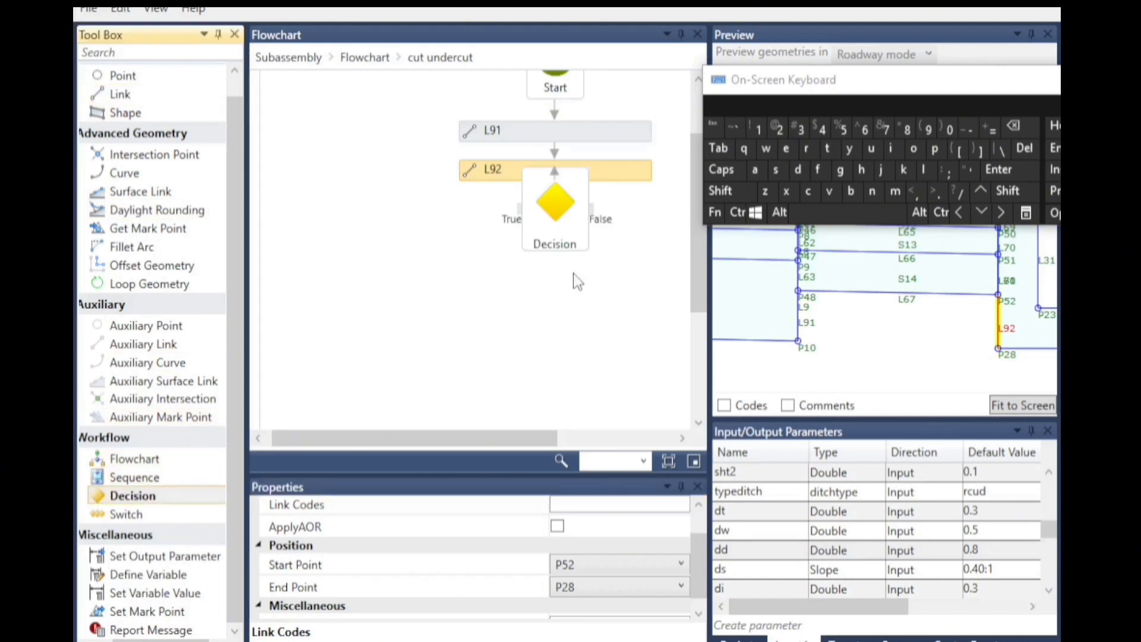
pyautogui.click(981, 213)
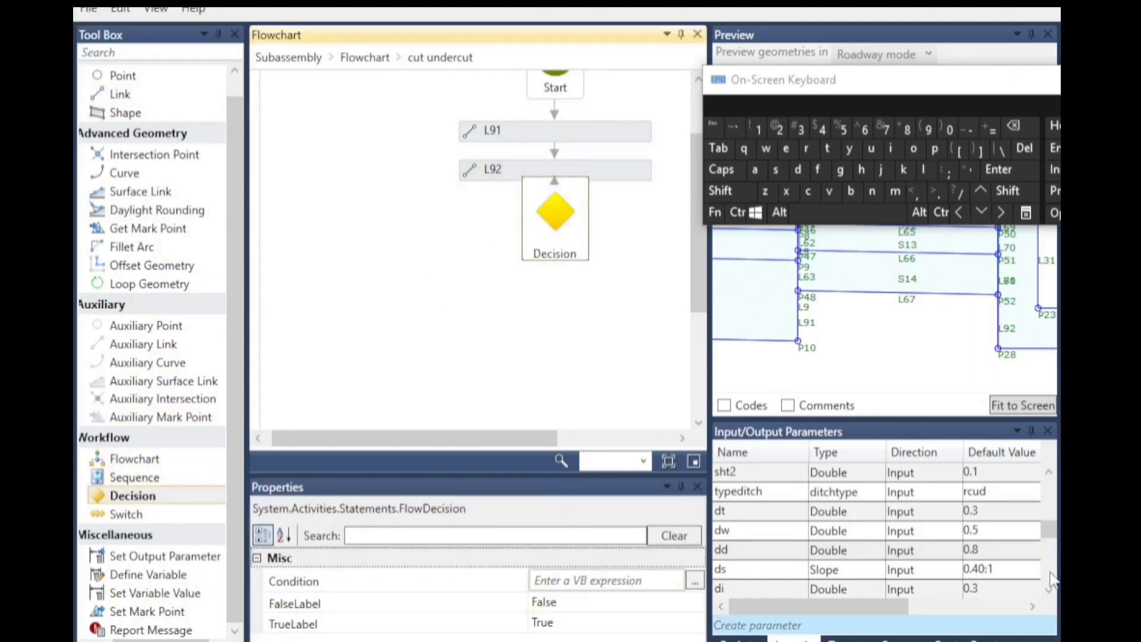
pyautogui.click(981, 213)
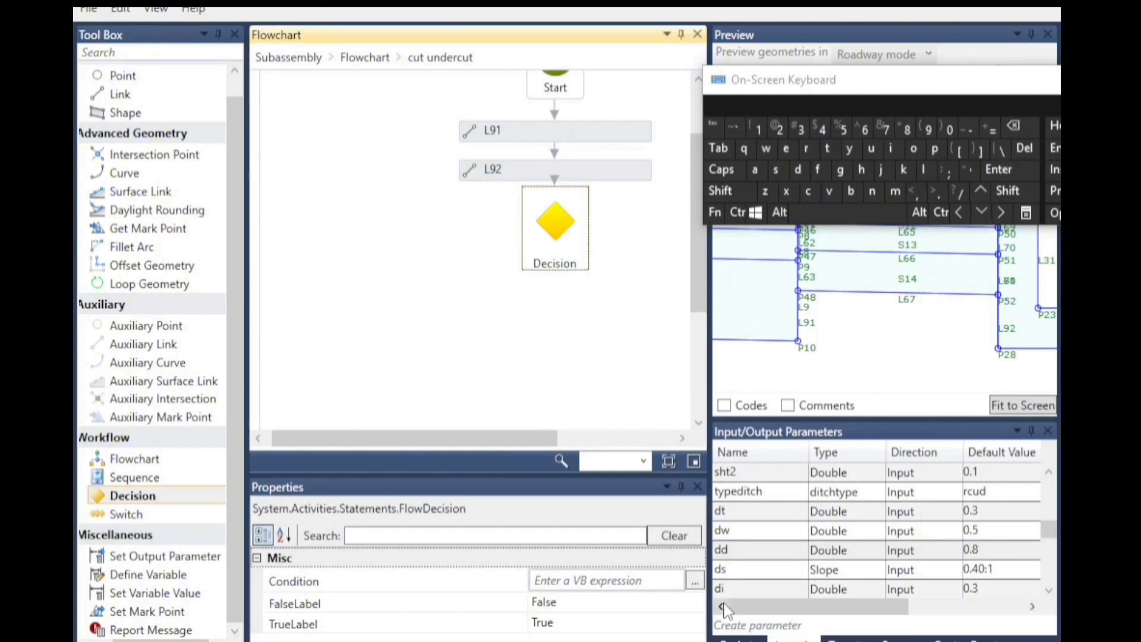
# Copy the ucut parameter name and set the Decision's condition to ucut=yes.
pyautogui.scroll(-6, 928, 544)
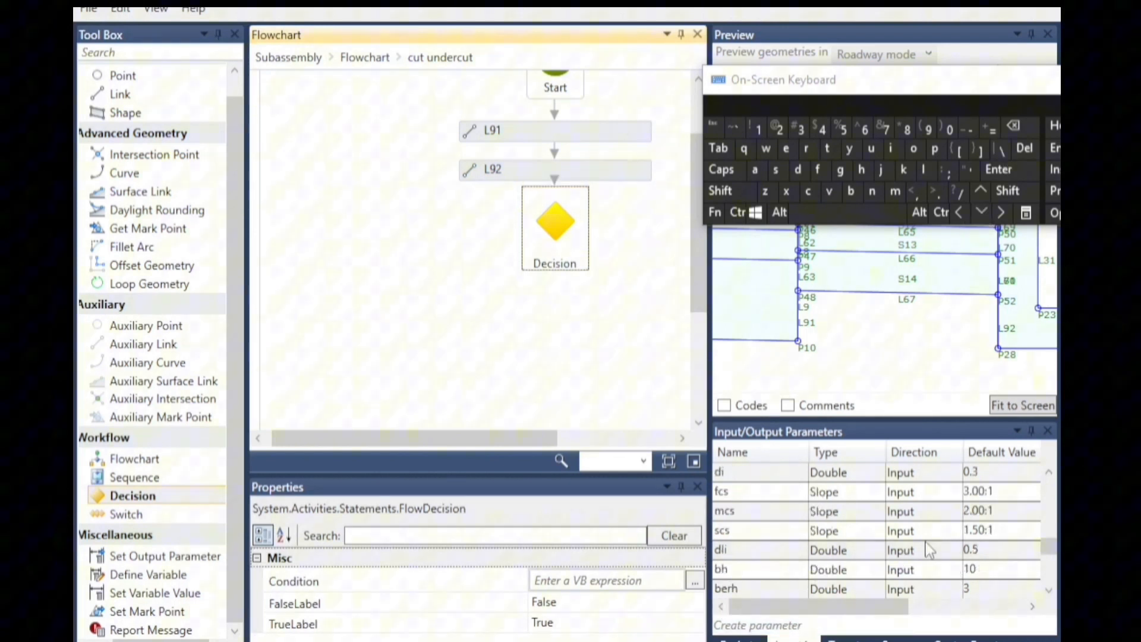
pyautogui.click(739, 532)
pyautogui.moveTo(750, 533); pyautogui.dragTo(716, 536)
pyautogui.rightClick(730, 534)
pyautogui.click(784, 567)
pyautogui.click(579, 581)
pyautogui.click(737, 212)
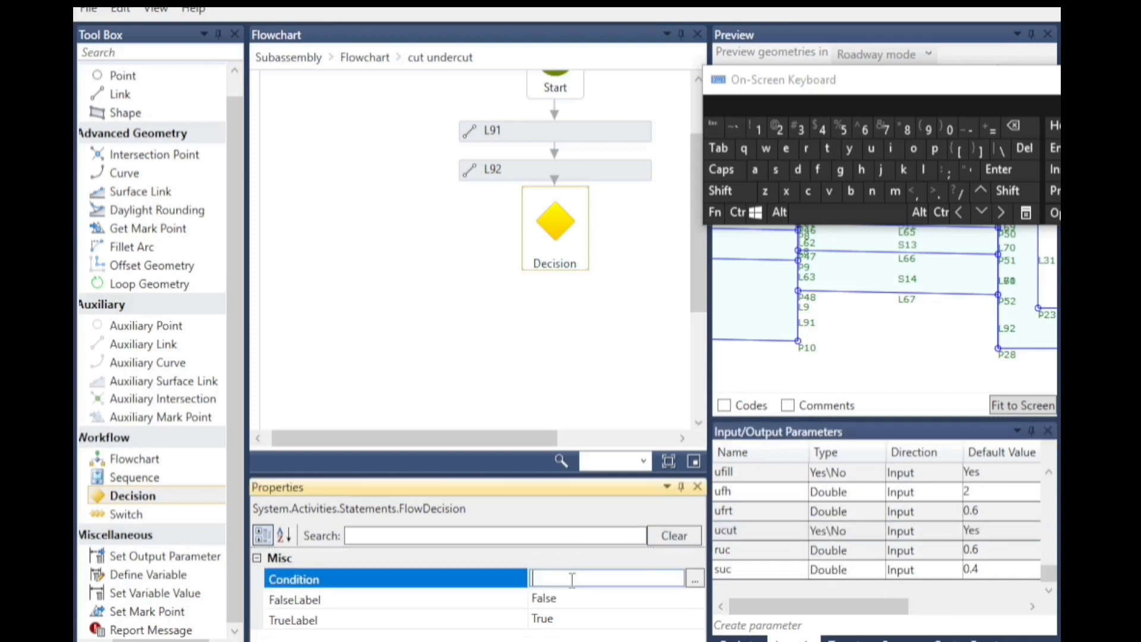
pyautogui.click(829, 191)
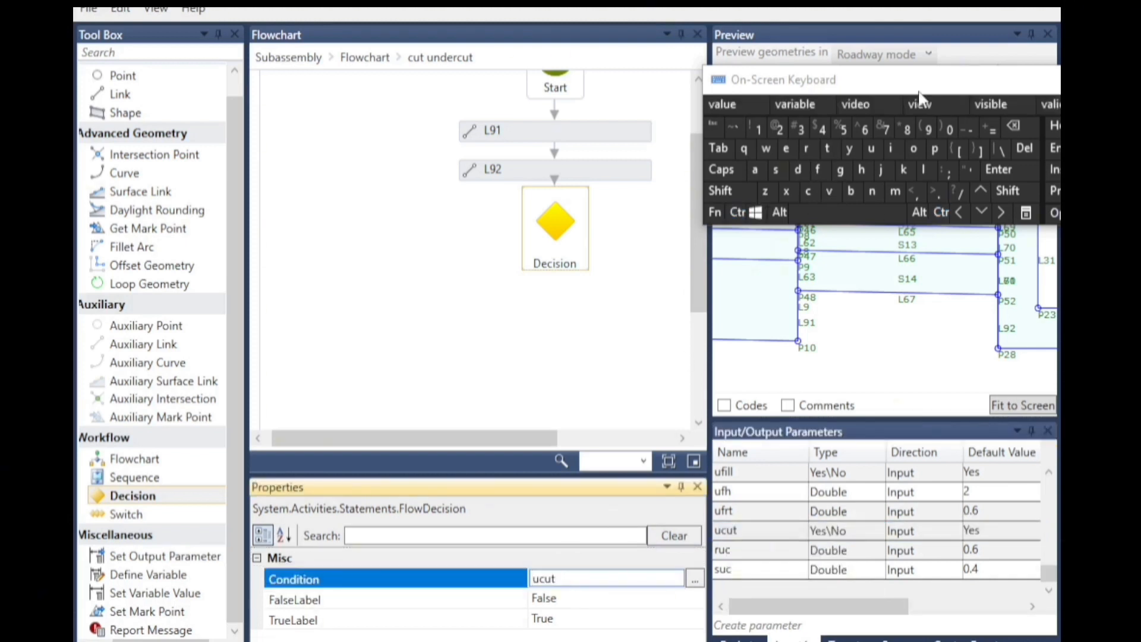
pyautogui.click(990, 131)
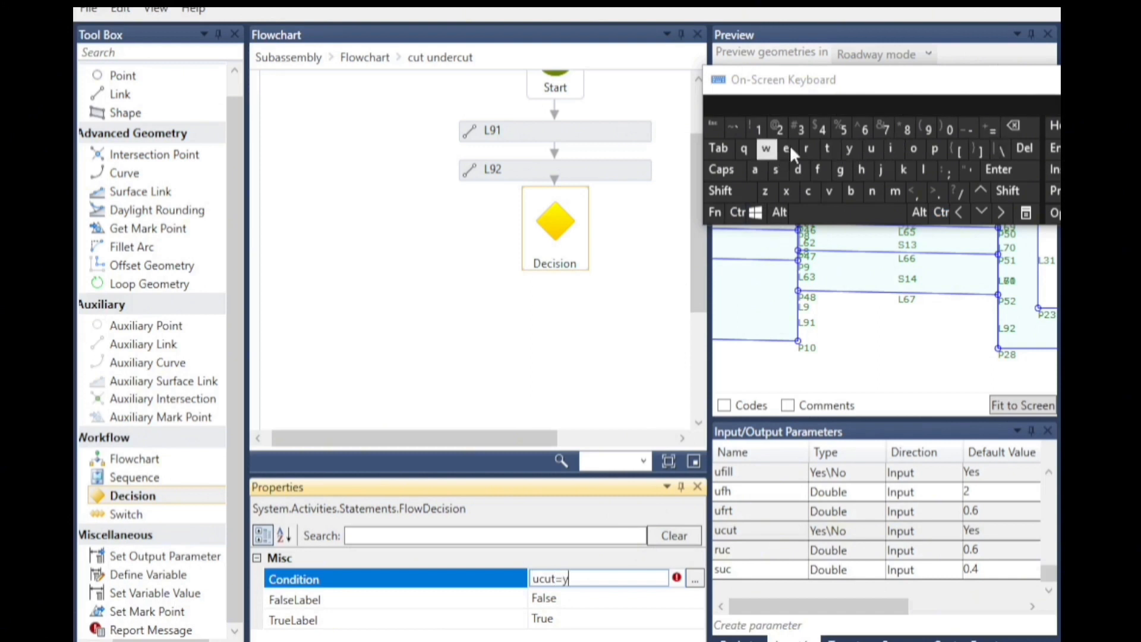
pyautogui.click(550, 331)
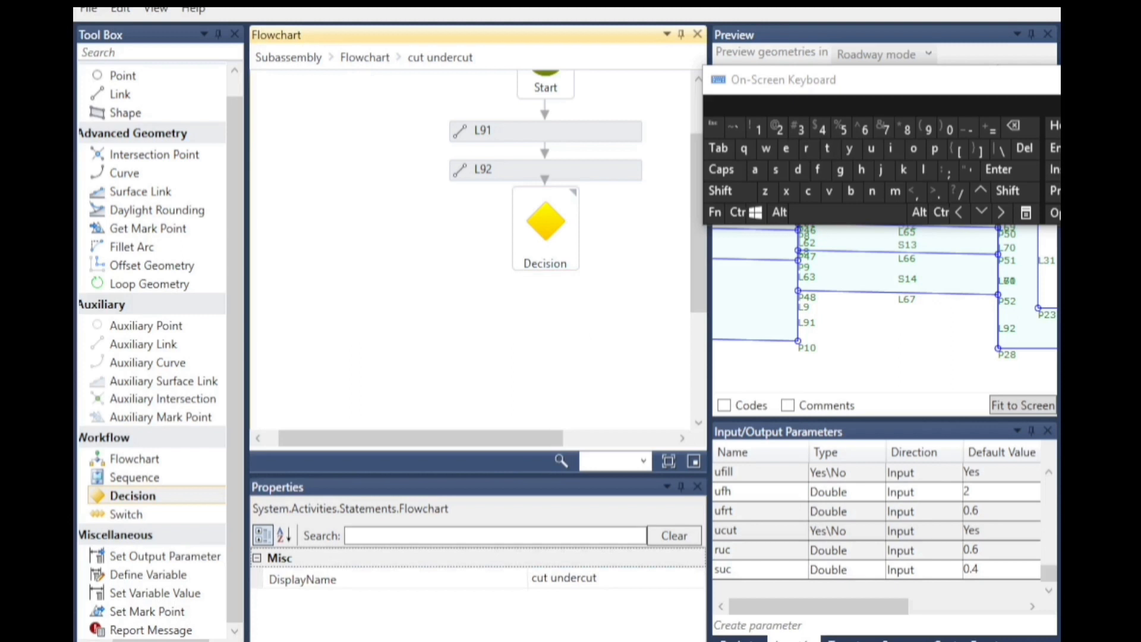
# Add a Point on the Decision's True branch and set its From Point to P6.
pyautogui.click(123, 75)
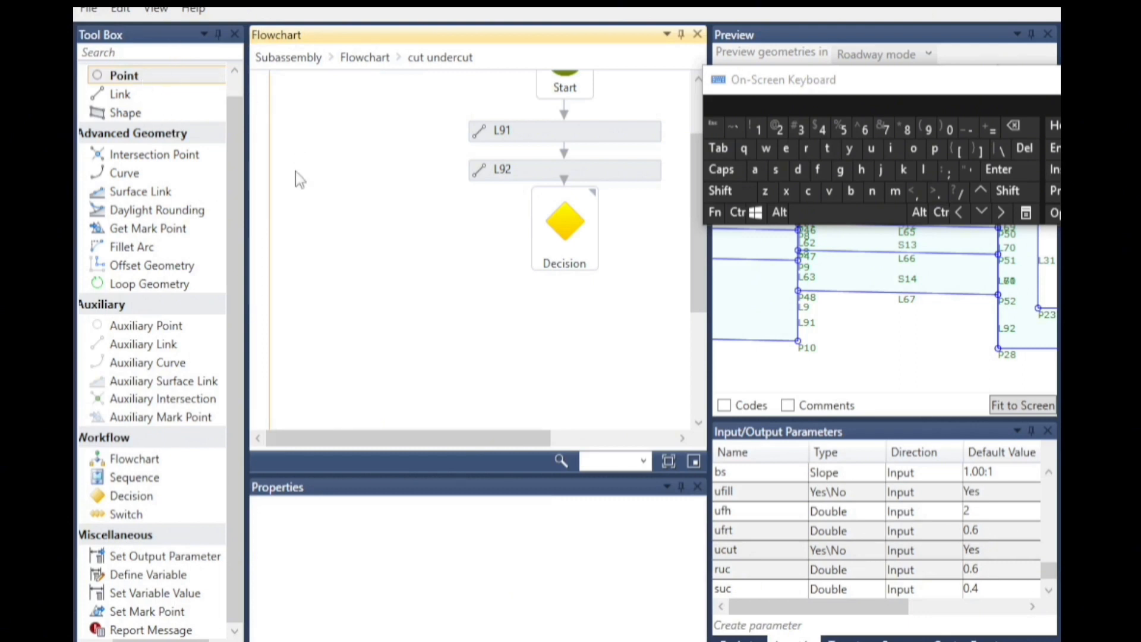
pyautogui.moveTo(178, 76); pyautogui.dragTo(404, 336)
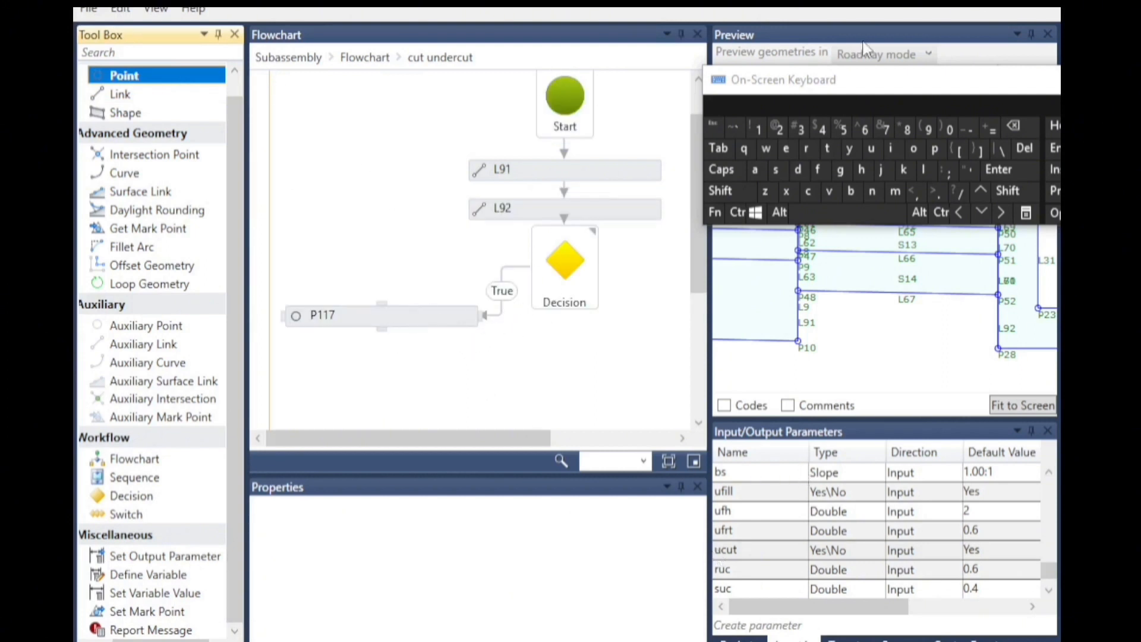
pyautogui.click(392, 321)
pyautogui.scroll(-10, 897, 317)
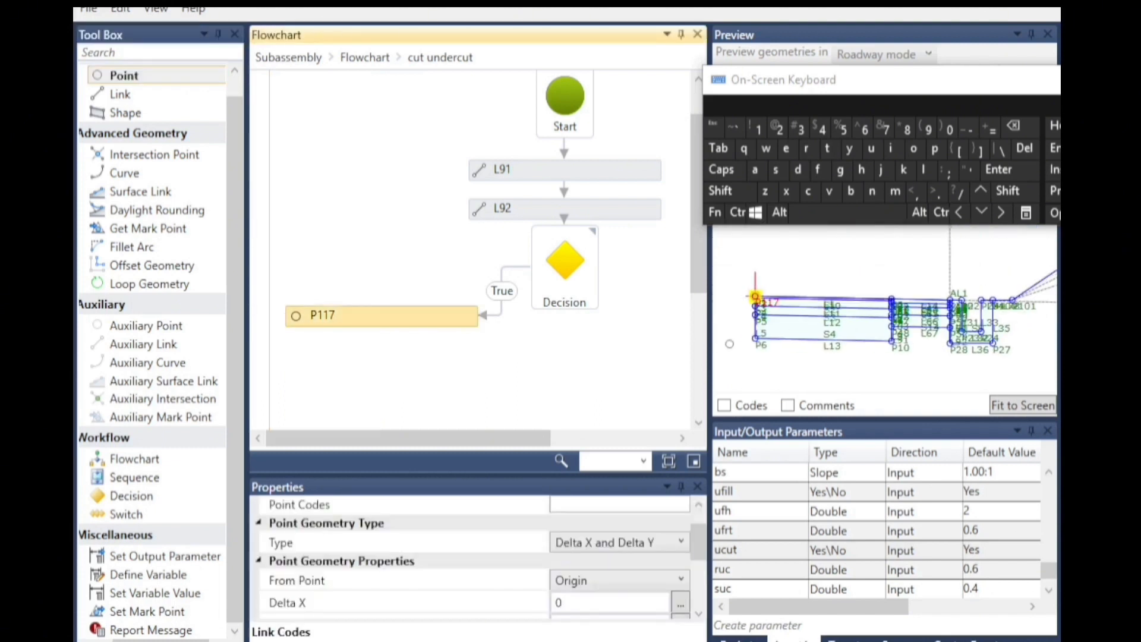
pyautogui.click(591, 580)
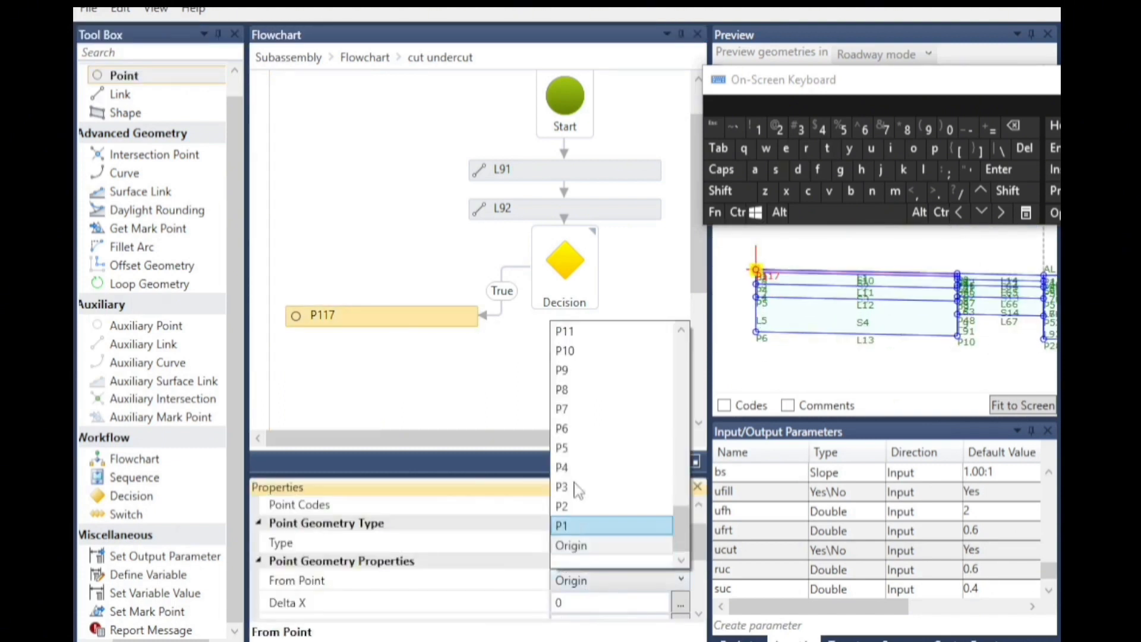
pyautogui.click(575, 430)
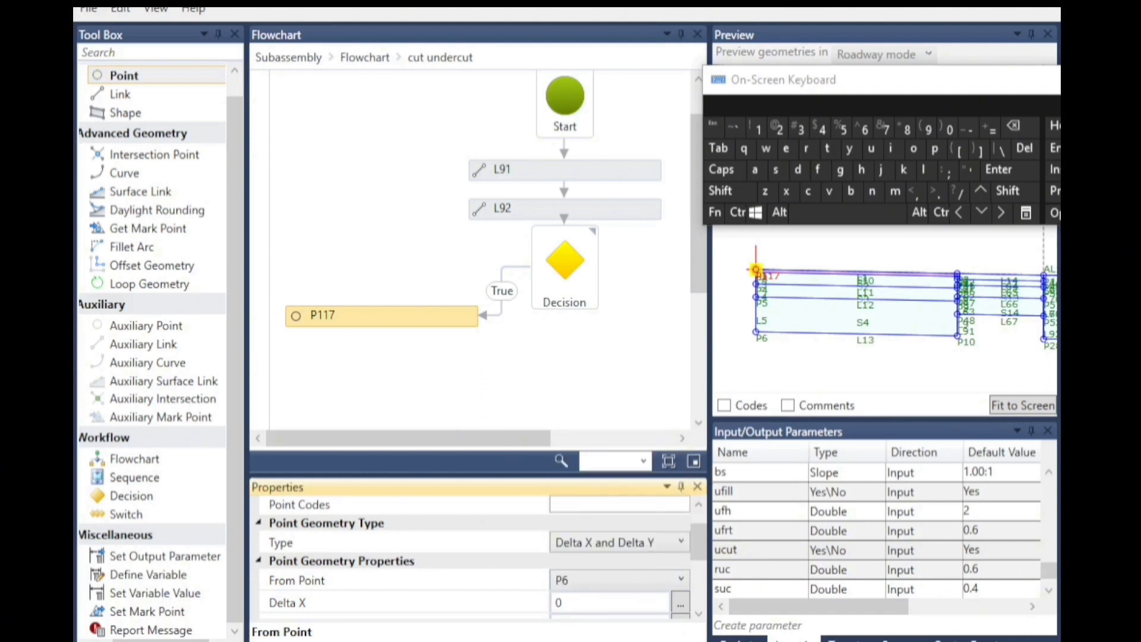
# Set the point's Delta Y to -suc and enable Add Link to From Point.
pyautogui.click(699, 615)
pyautogui.scroll(-2, 701, 618)
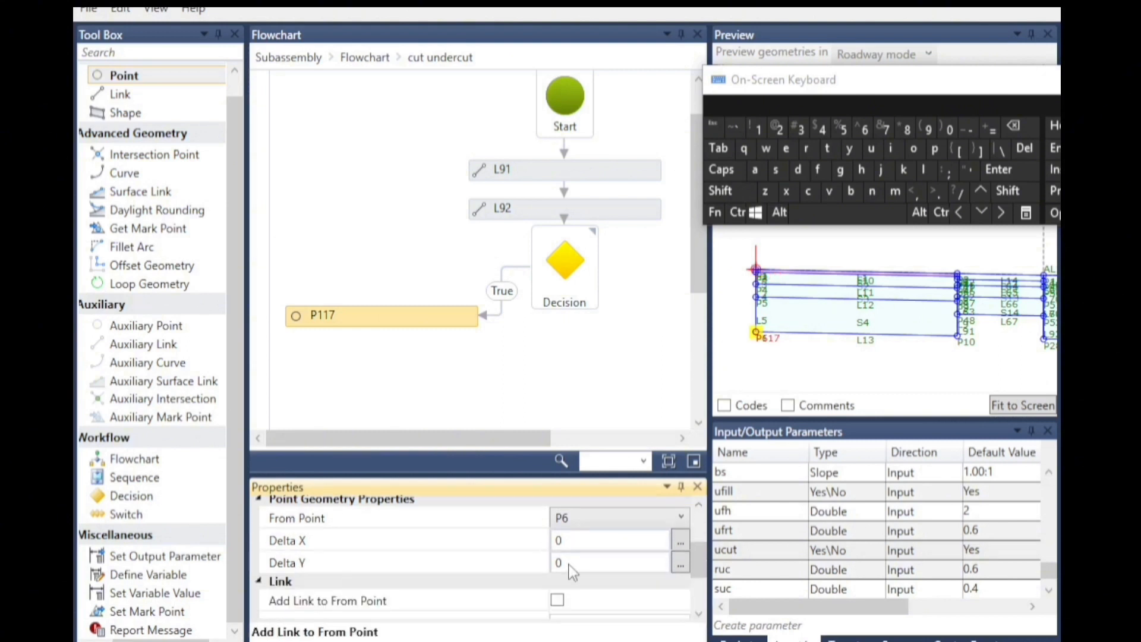
pyautogui.click(571, 563)
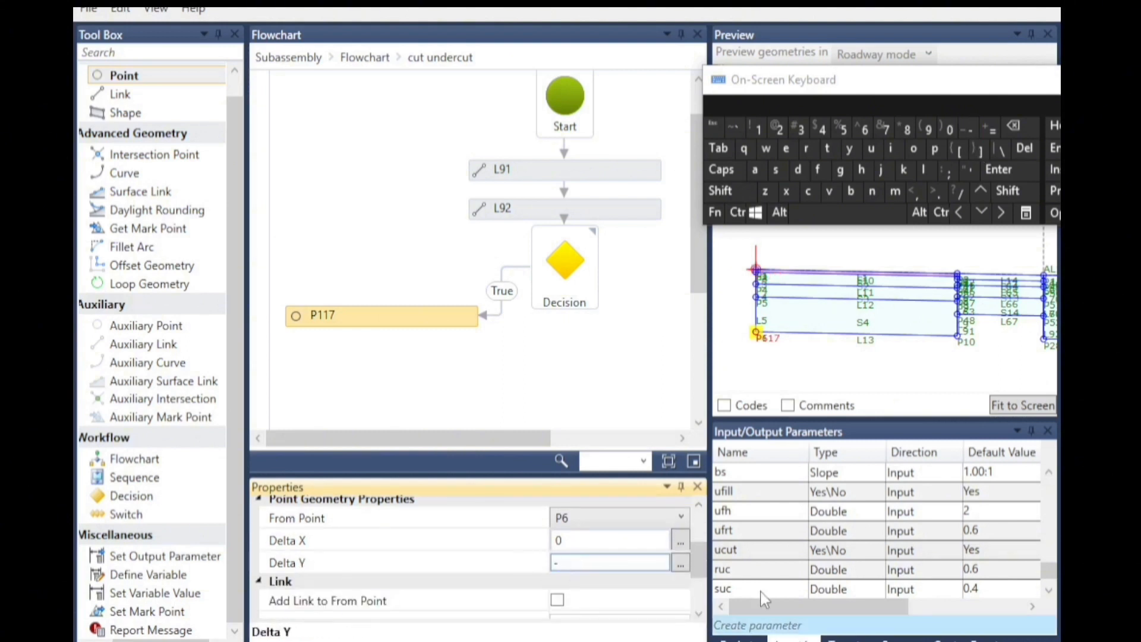
pyautogui.click(775, 170)
pyautogui.click(871, 148)
pyautogui.click(807, 191)
pyautogui.click(601, 407)
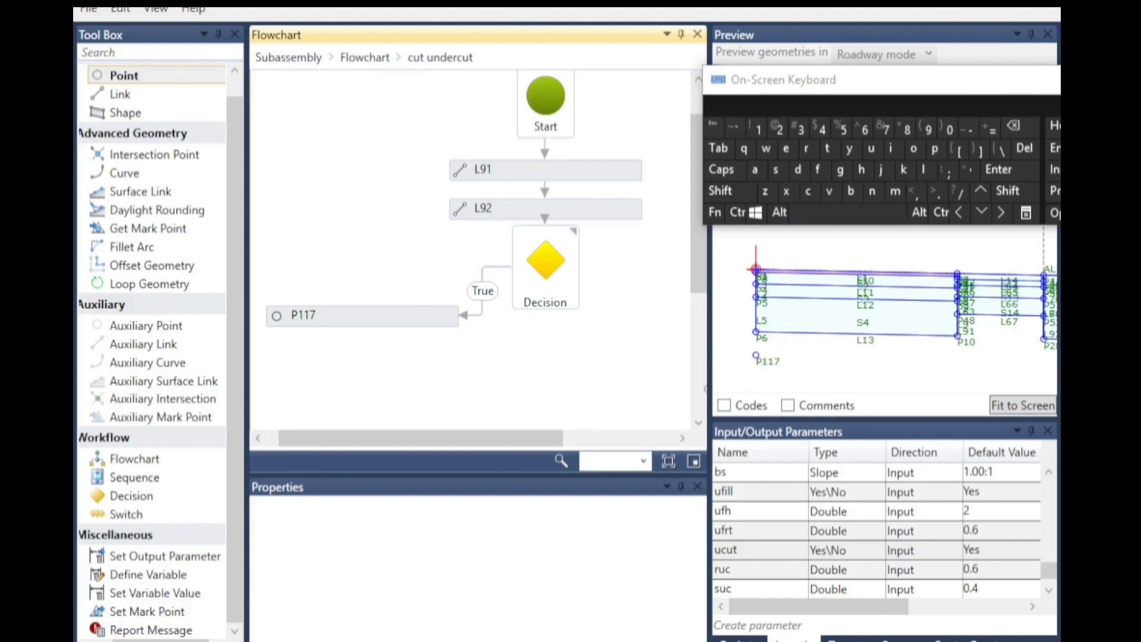
pyautogui.click(410, 319)
pyautogui.click(557, 599)
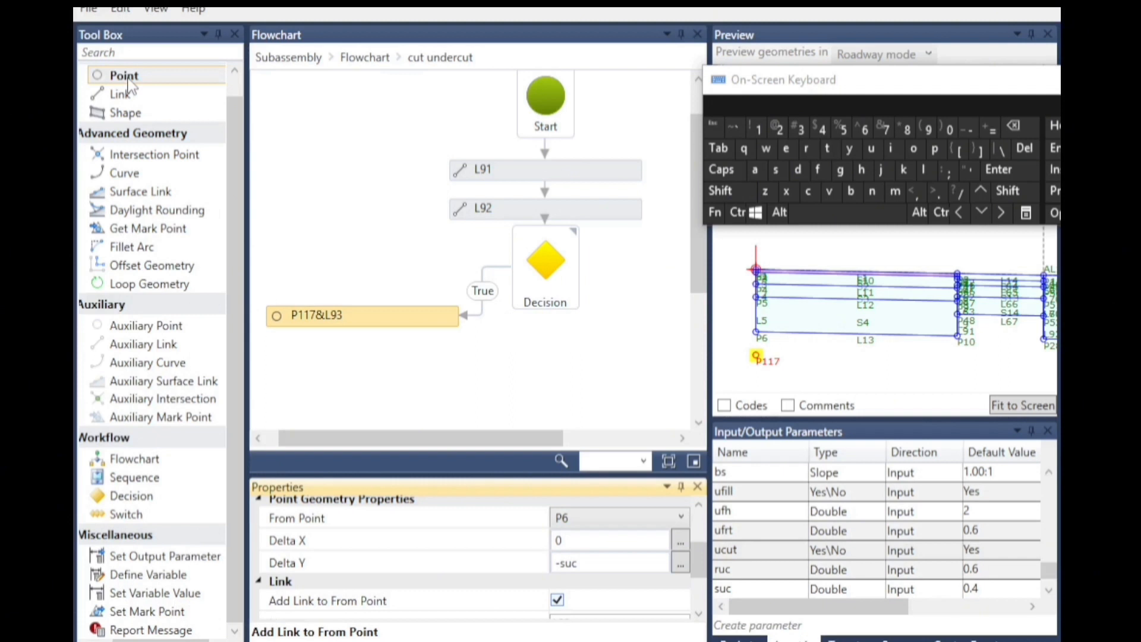
# Add another Point below P117 and set its From Point to P10.
pyautogui.moveTo(128, 86); pyautogui.dragTo(377, 382)
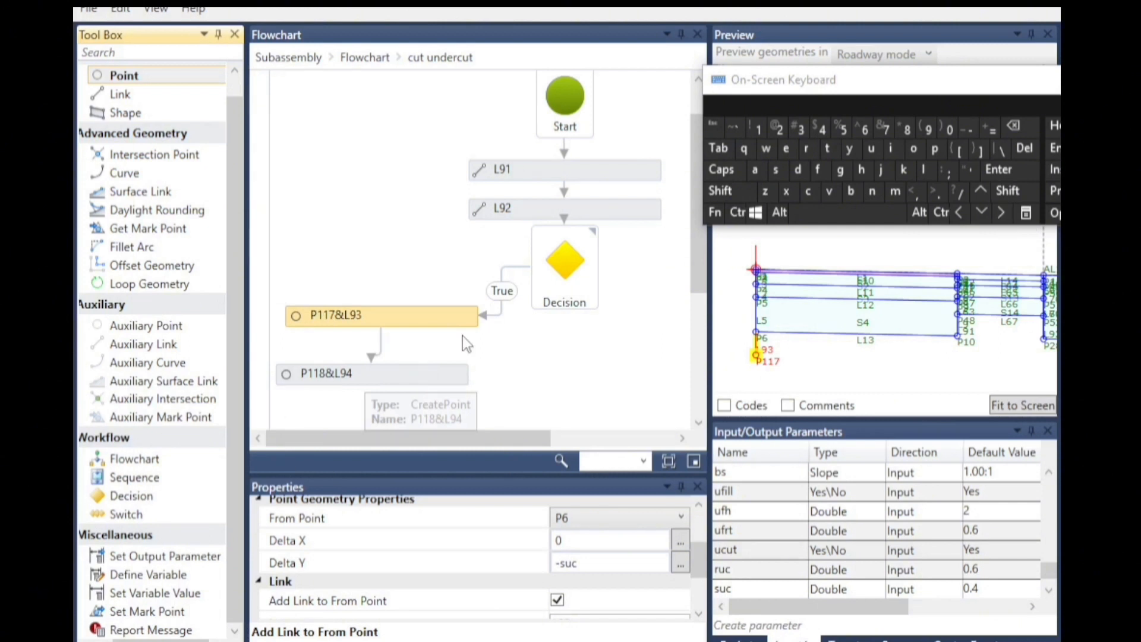
pyautogui.scroll(-2, 420, 342)
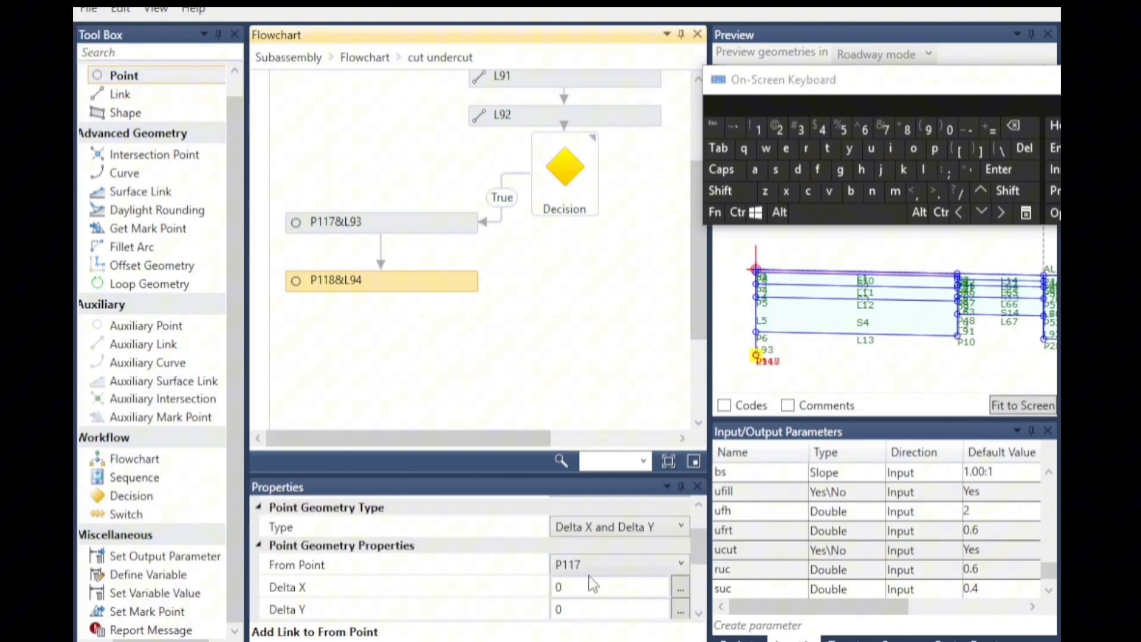
pyautogui.click(579, 565)
pyautogui.scroll(1, 594, 354)
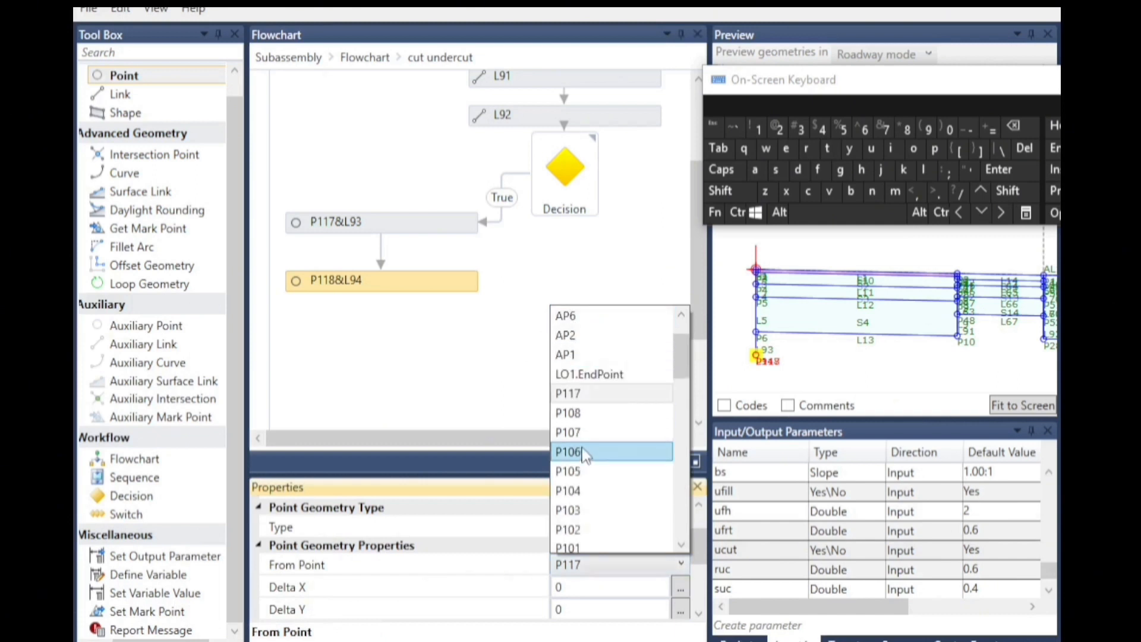
pyautogui.scroll(-12, 584, 455)
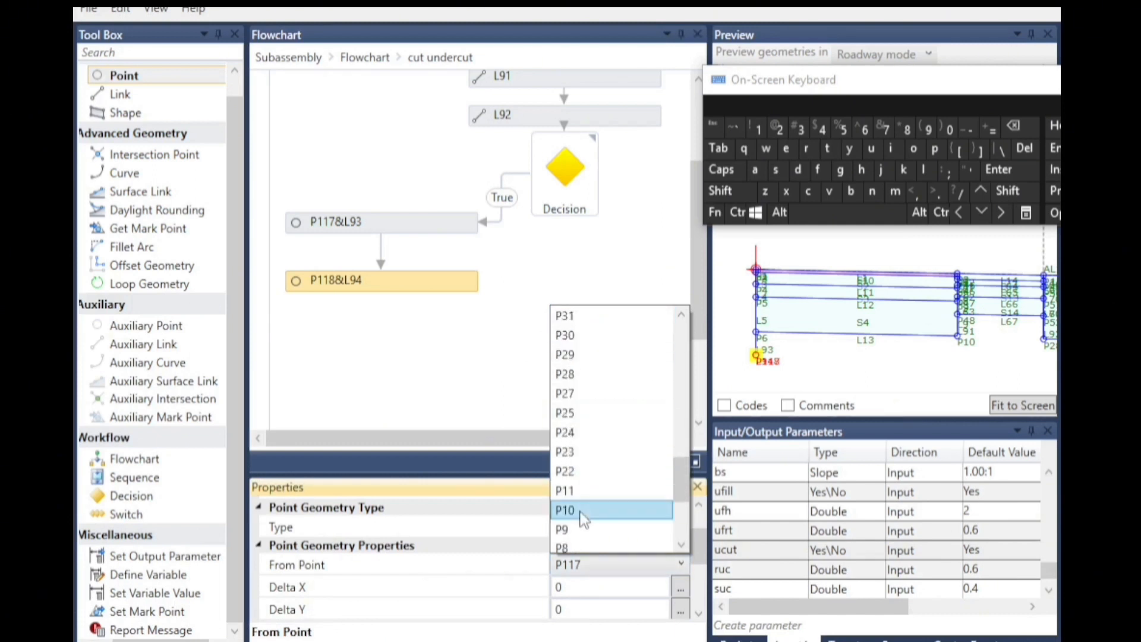
pyautogui.click(584, 511)
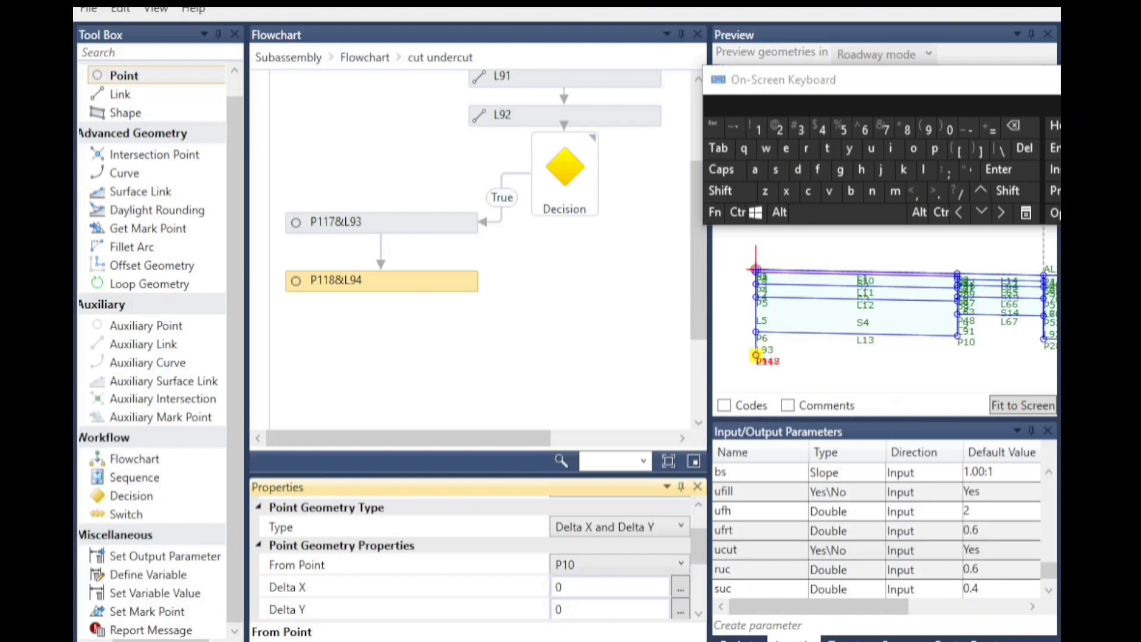
# Set the new point P118's Delta Y to -suc.
pyautogui.click(572, 614)
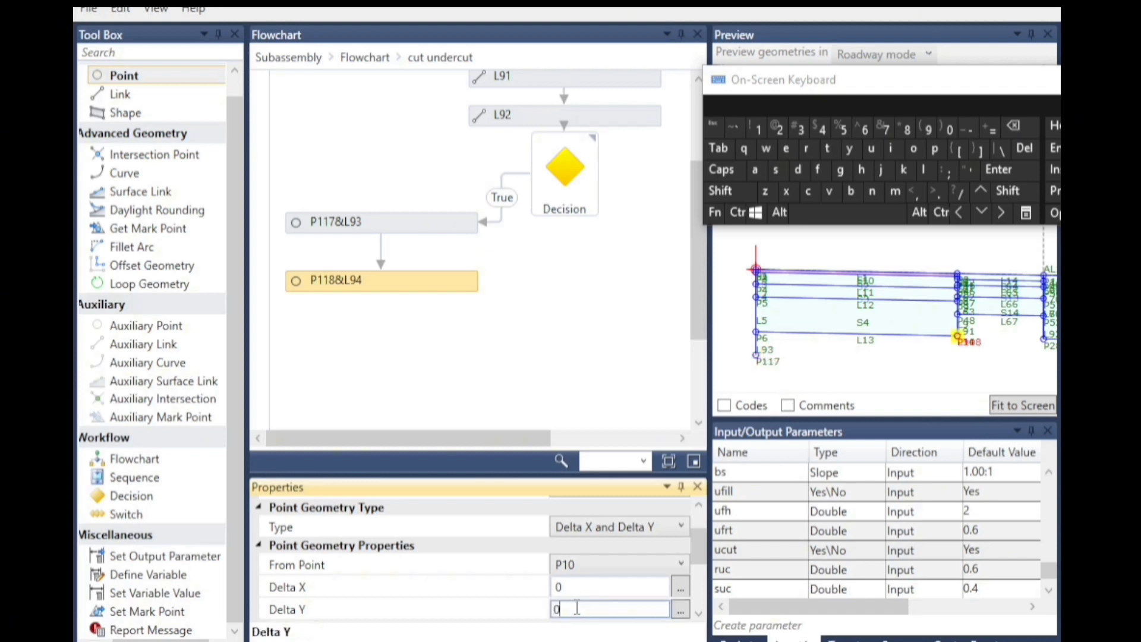
pyautogui.click(969, 130)
pyautogui.click(776, 178)
pyautogui.click(871, 149)
pyautogui.click(809, 189)
pyautogui.click(651, 344)
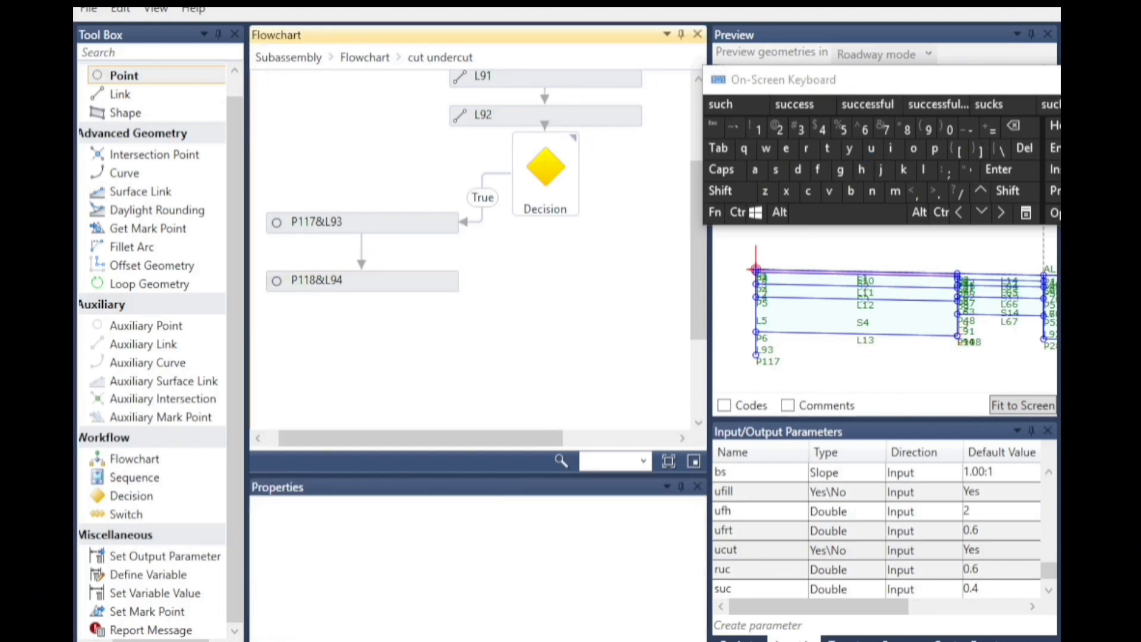
# Turn off Add Link to From Point for point P118.
pyautogui.scroll(2, 957, 363)
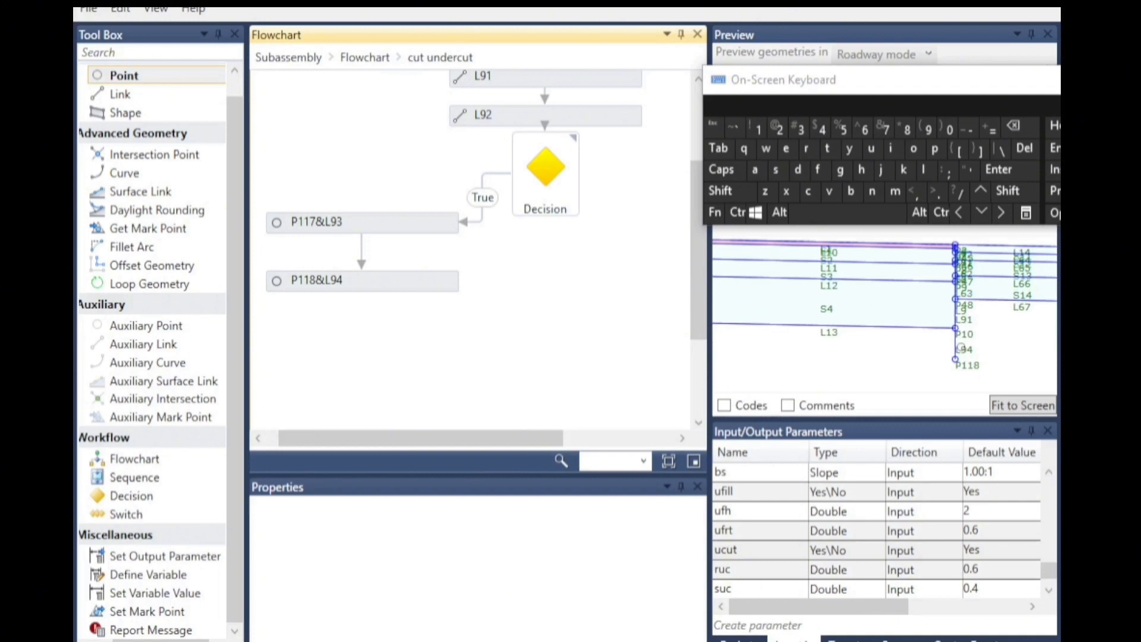
pyautogui.click(346, 291)
pyautogui.scroll(-3, 603, 588)
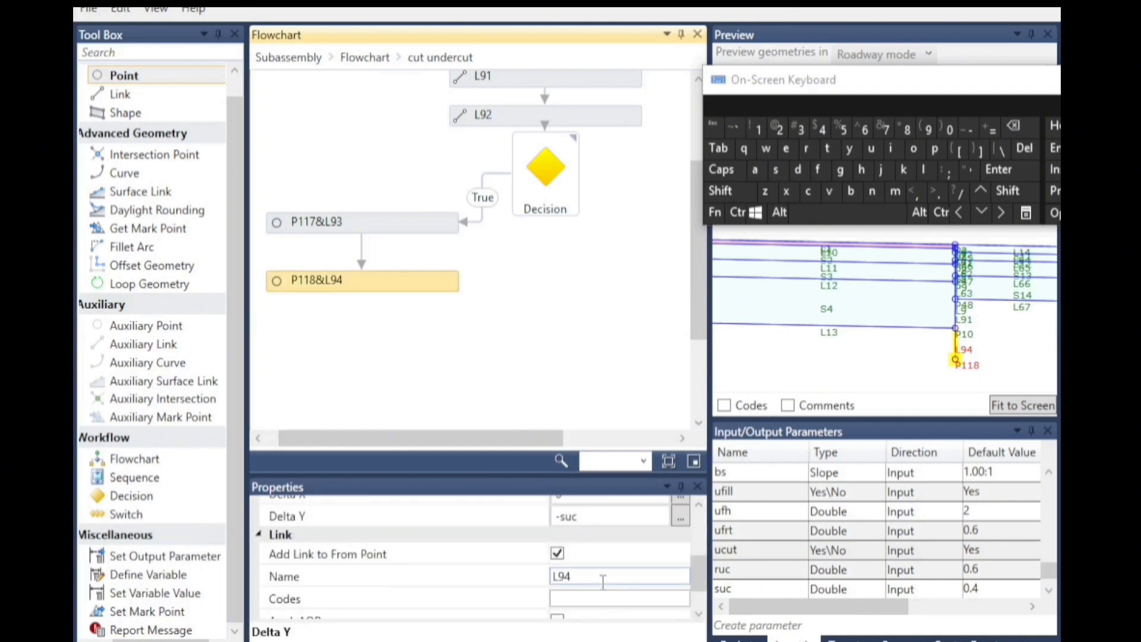
pyautogui.click(557, 554)
pyautogui.click(557, 554)
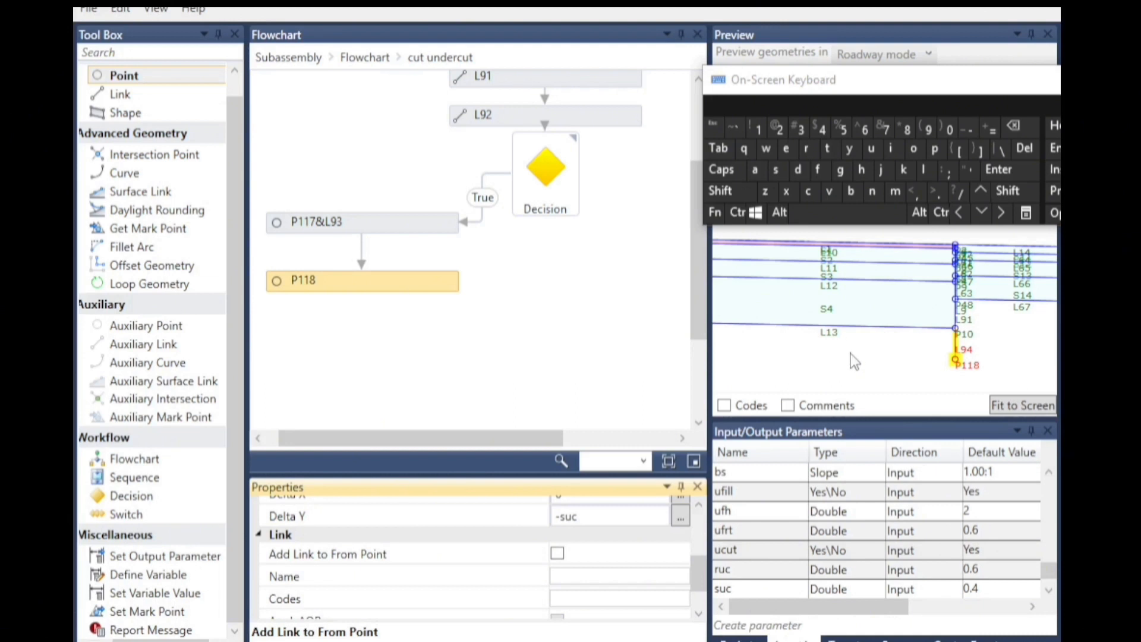
pyautogui.click(802, 338)
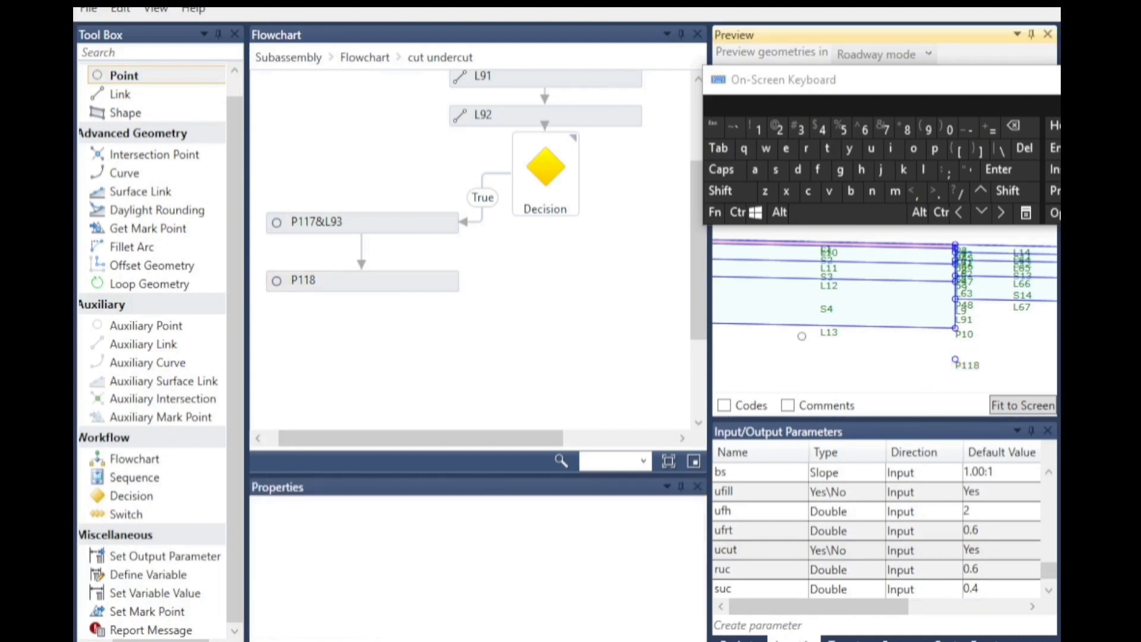
# Add an Intersection Point below P118 and set its type to Intersection: LinkPointSlope.
pyautogui.scroll(-1, 774, 343)
pyautogui.scroll(-2, 774, 343)
pyautogui.scroll(8, 1001, 342)
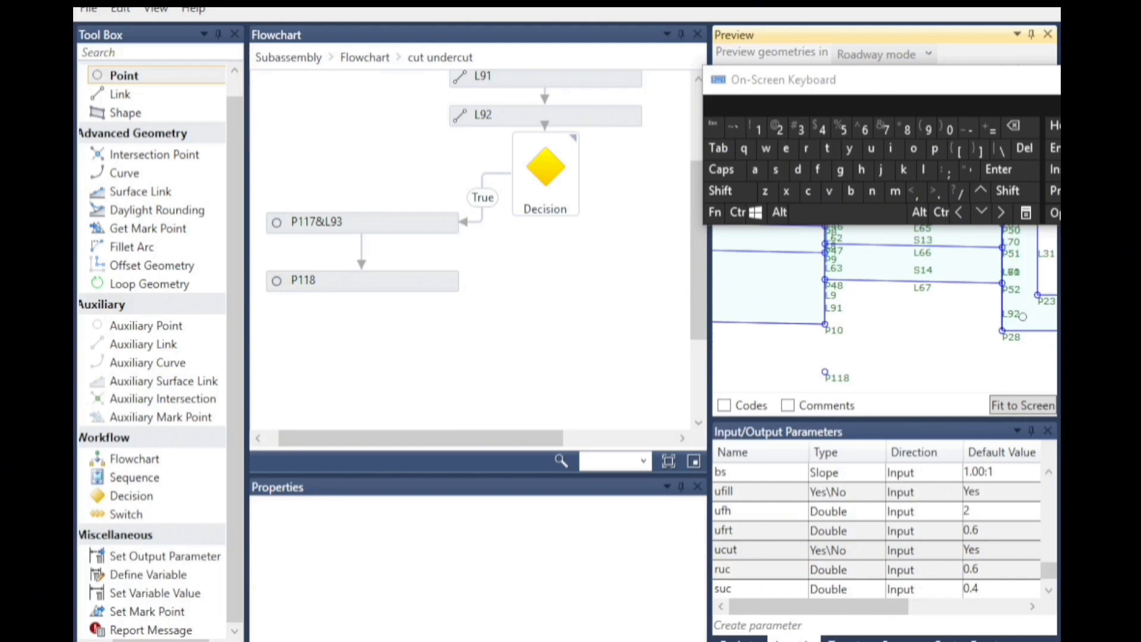
pyautogui.scroll(-1, 944, 291)
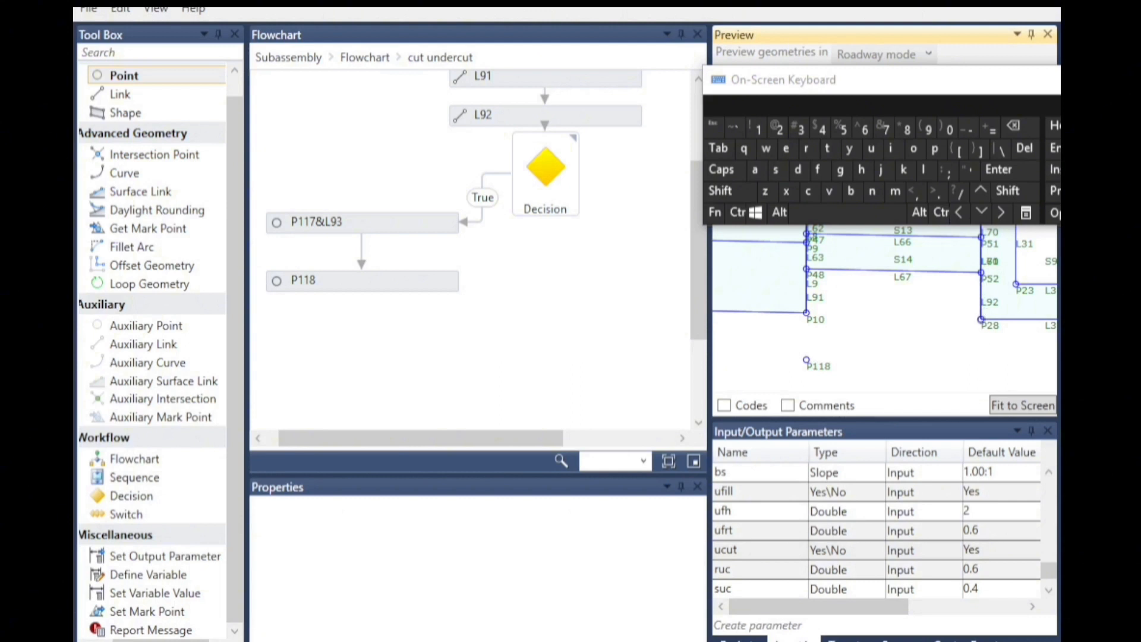
pyautogui.moveTo(149, 155); pyautogui.dragTo(387, 331)
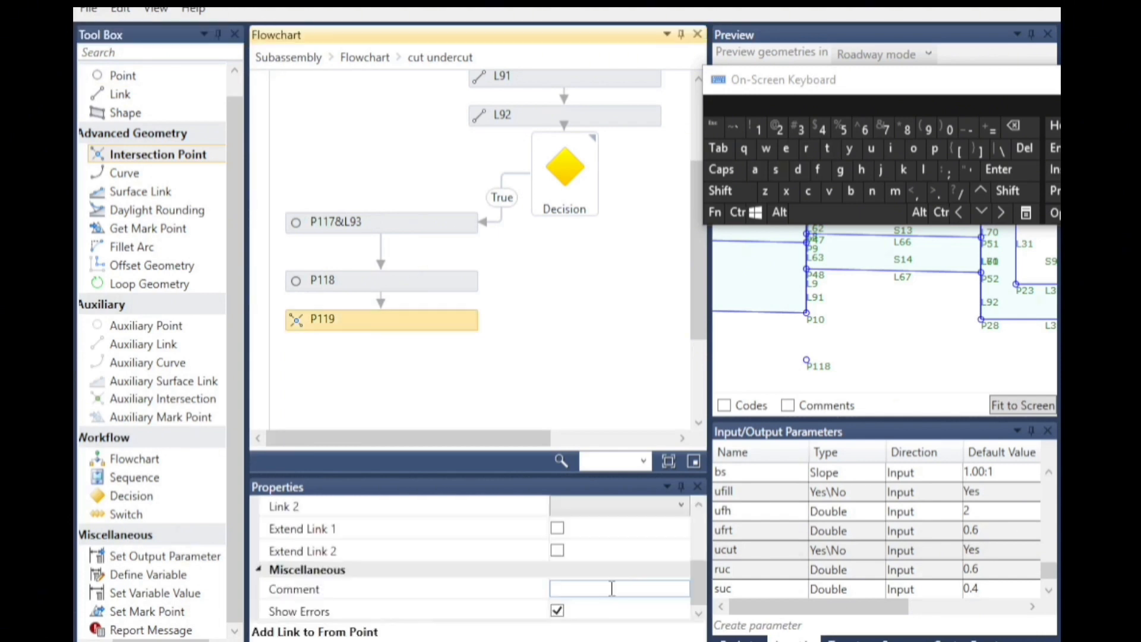
pyautogui.scroll(3, 618, 552)
pyautogui.click(618, 539)
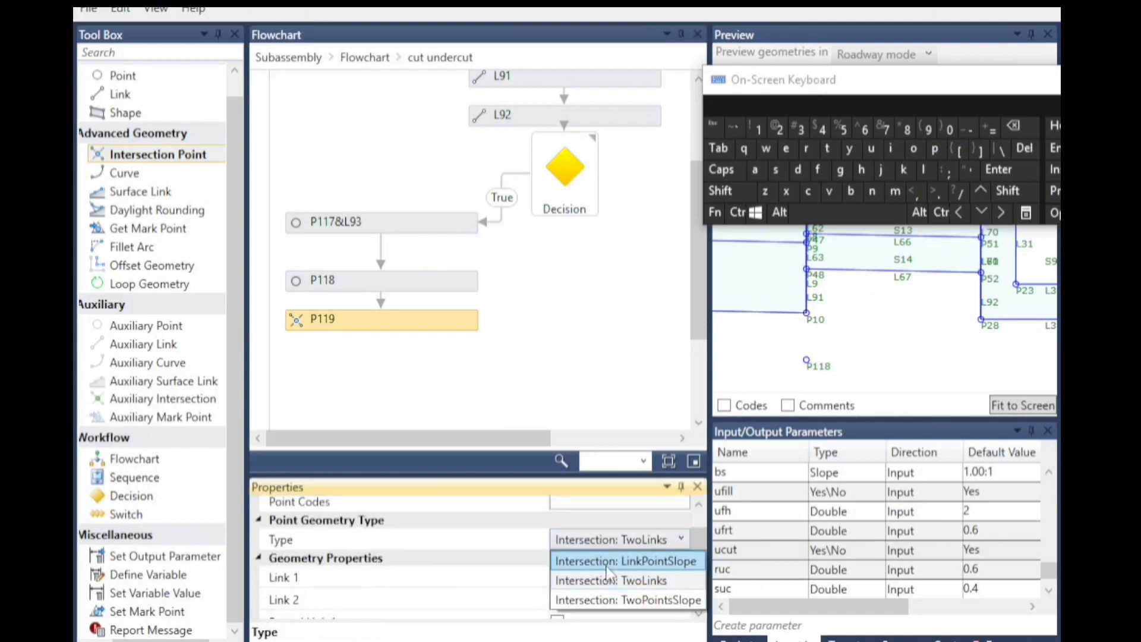
pyautogui.click(656, 563)
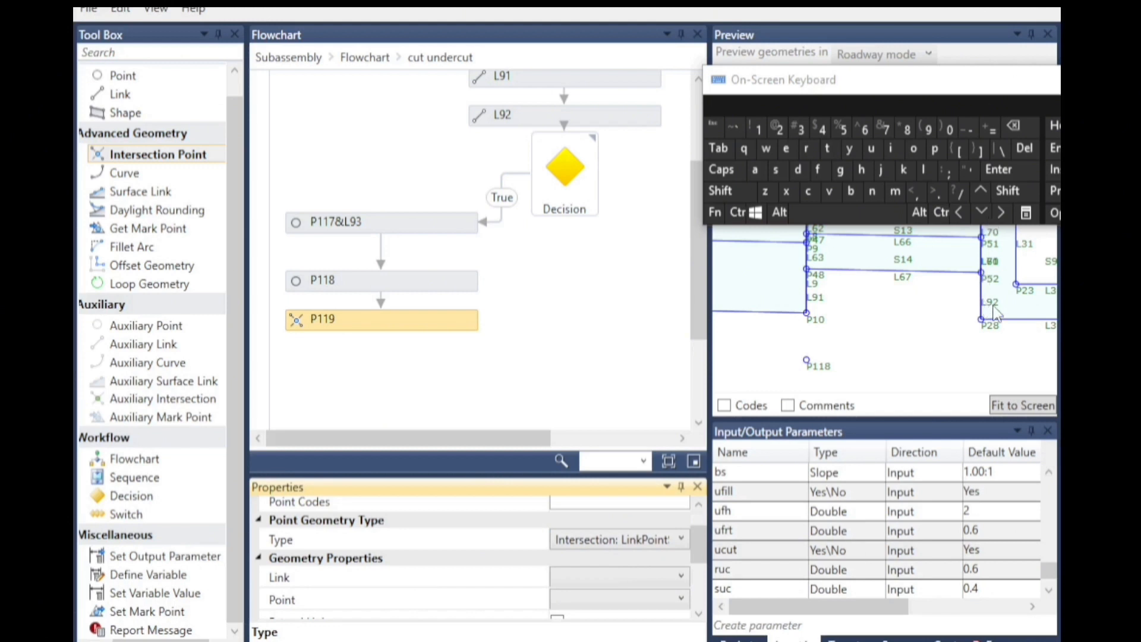
# Set the intersection point's Link to L92 and its Point to P118.
pyautogui.scroll(1, 998, 309)
pyautogui.click(592, 571)
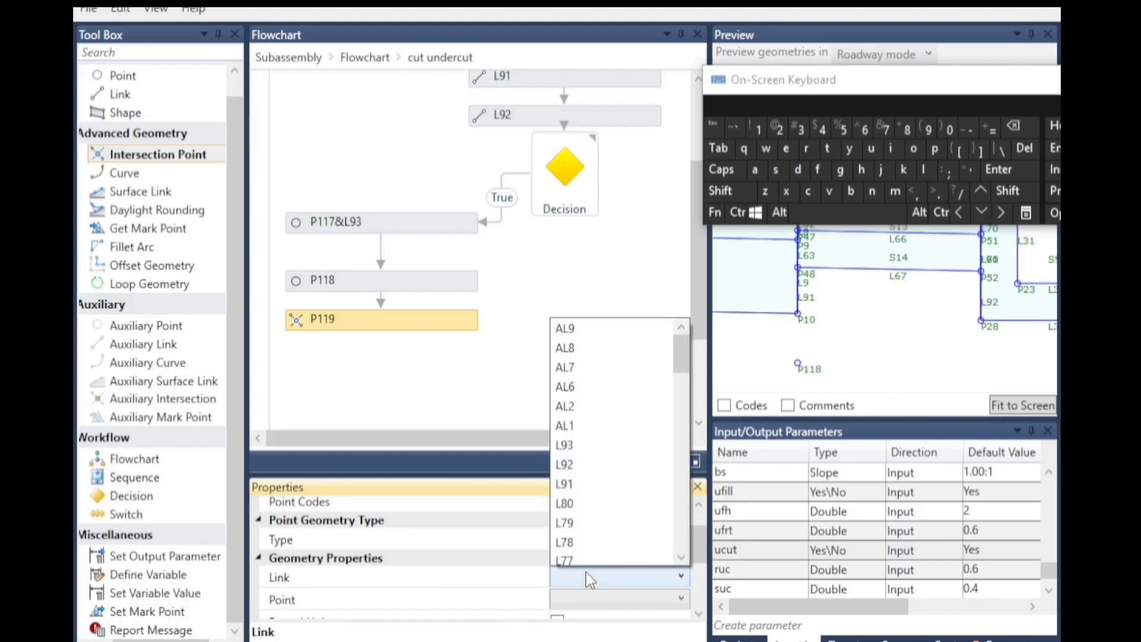
pyautogui.click(585, 478)
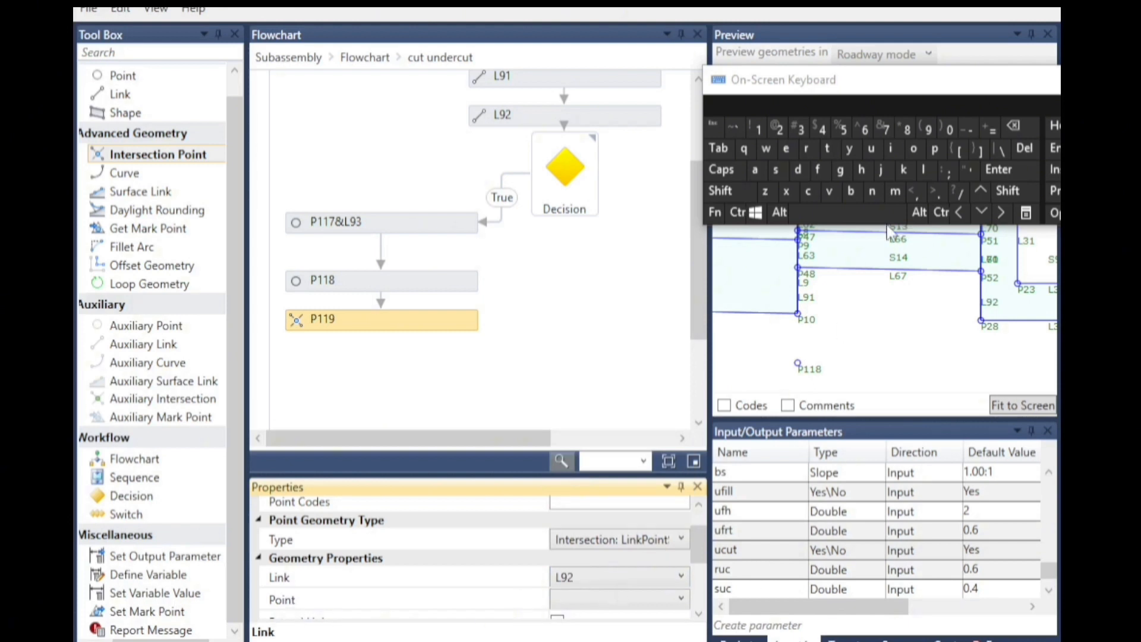
pyautogui.click(576, 600)
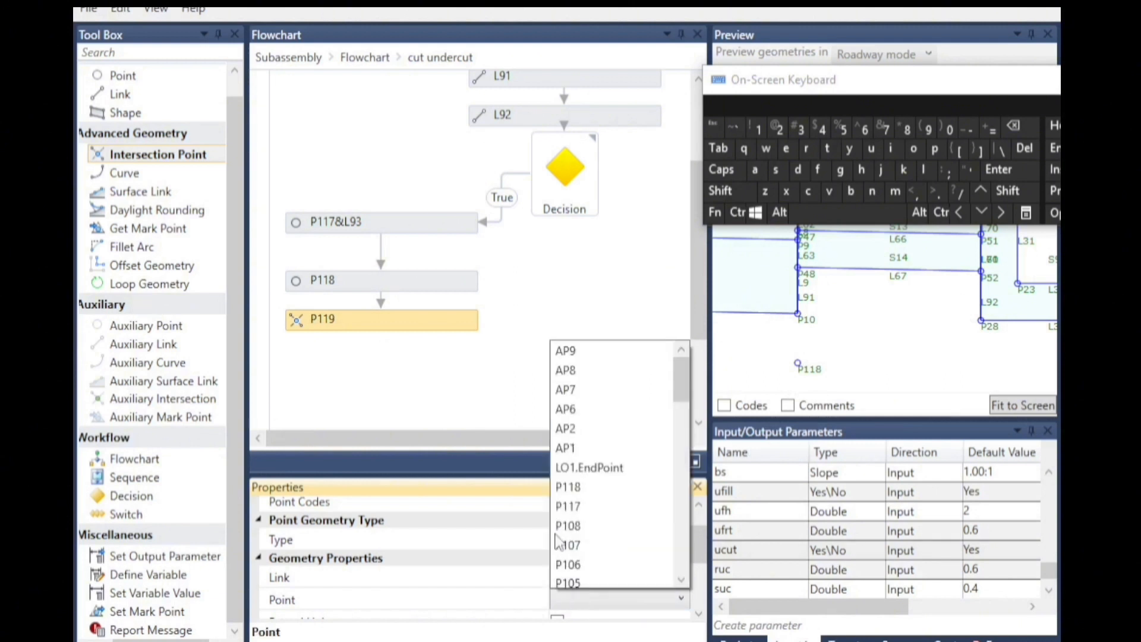
pyautogui.scroll(-1, 591, 499)
pyautogui.click(585, 449)
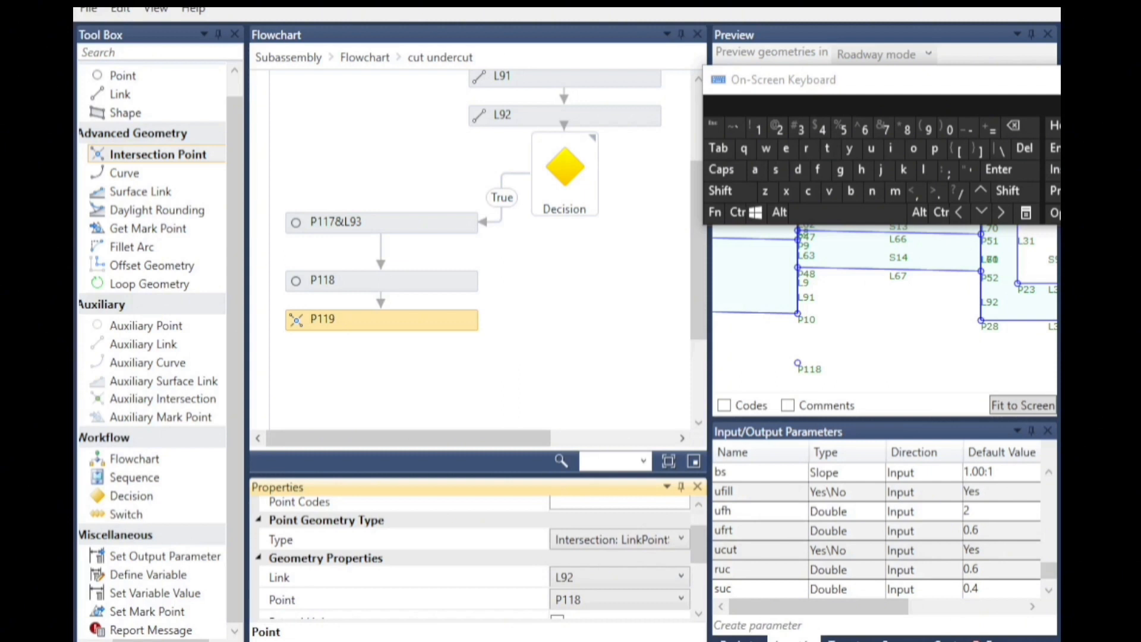
# Set the intersection point's Slope to l14.slope and enable Extend Link.
pyautogui.click(699, 615)
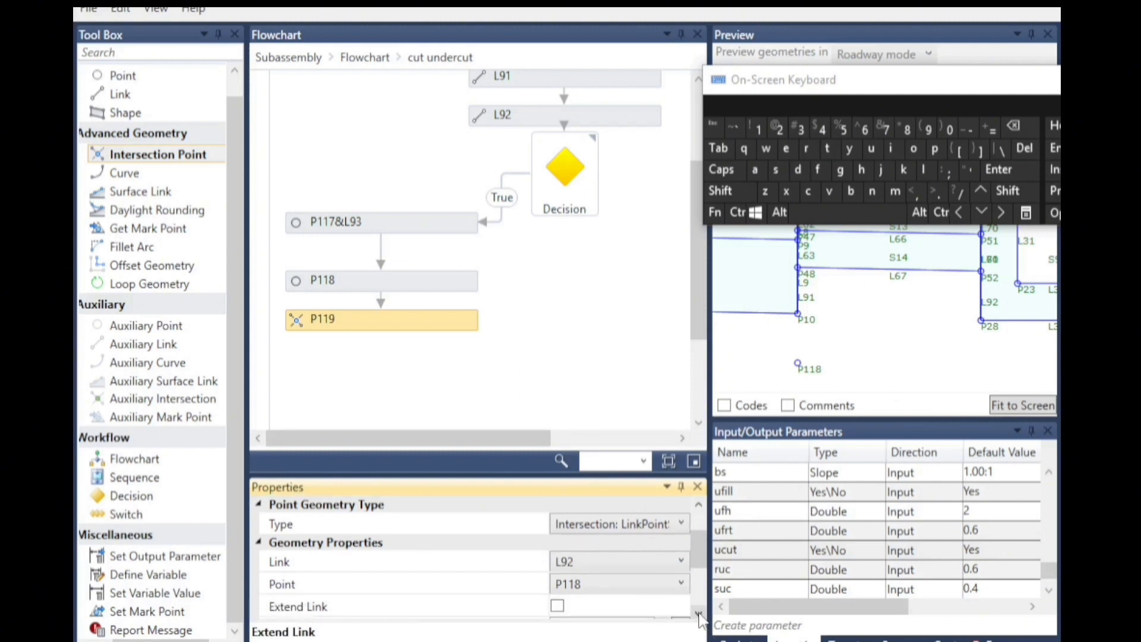
pyautogui.click(700, 615)
pyautogui.click(699, 615)
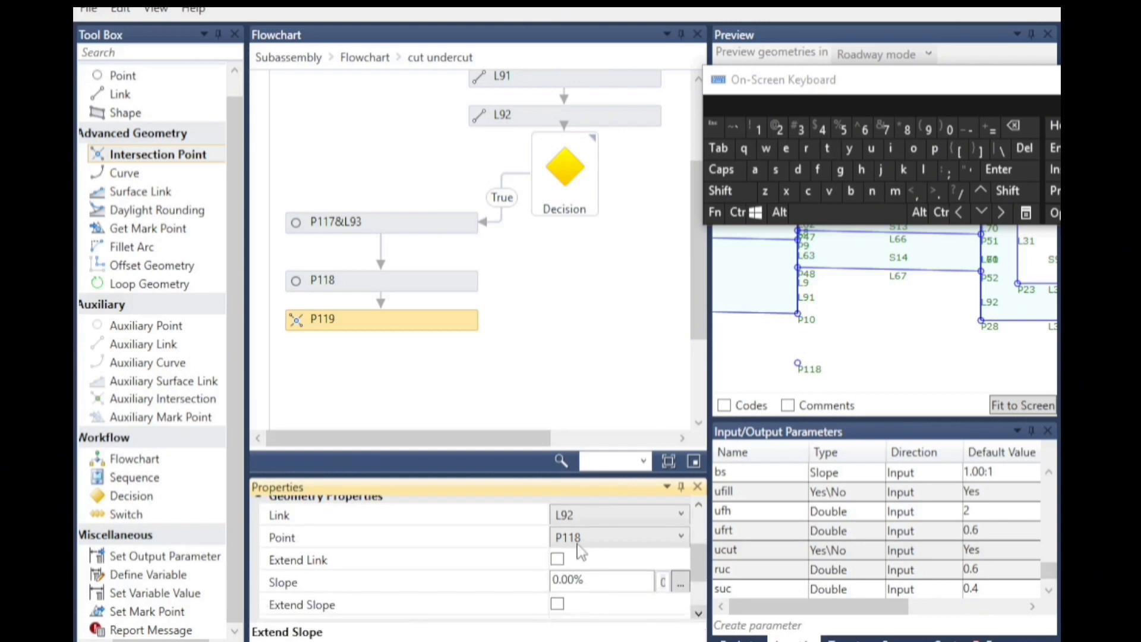
pyautogui.click(586, 578)
pyautogui.scroll(3, 869, 294)
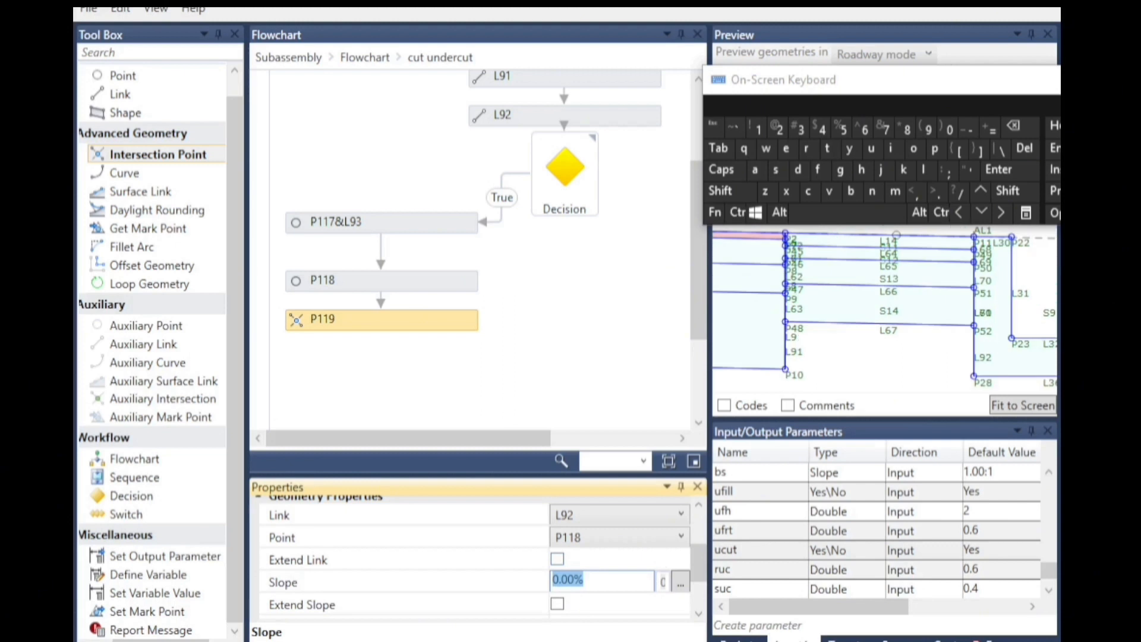
pyautogui.scroll(2, 896, 248)
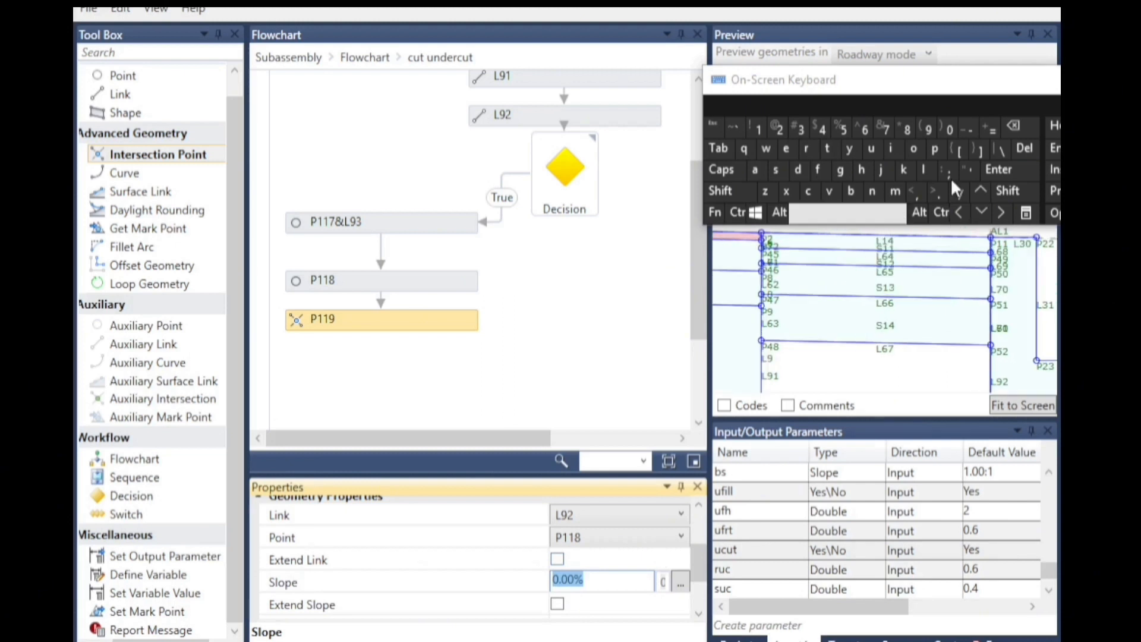
pyautogui.click(756, 128)
pyautogui.click(820, 131)
pyautogui.click(935, 191)
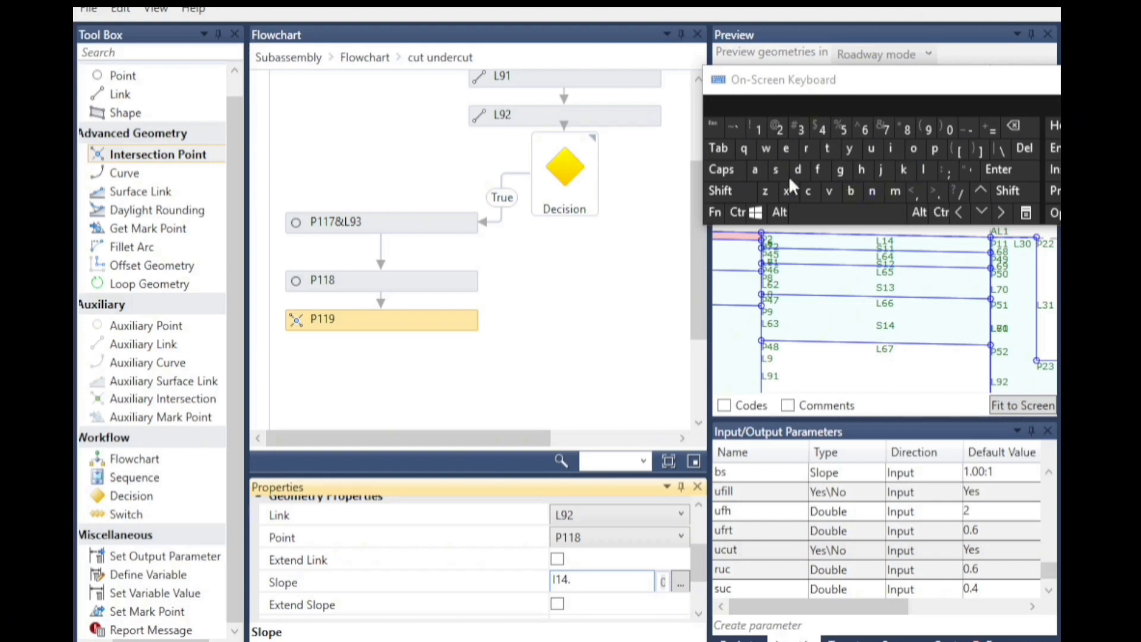
pyautogui.write('slope')
pyautogui.click(559, 562)
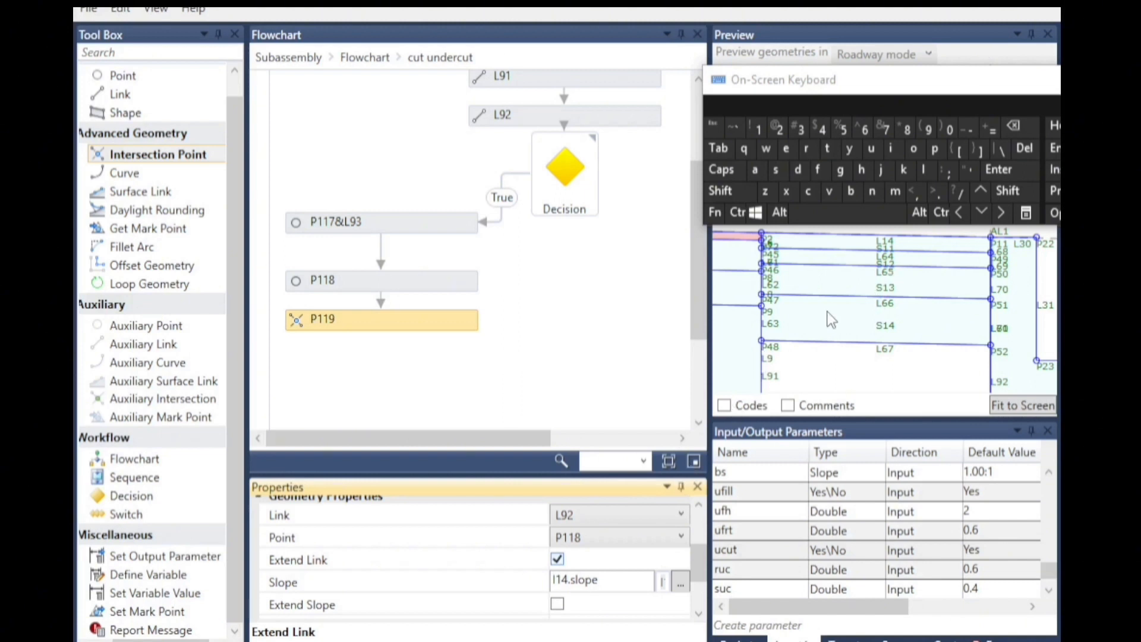
# Set the dd parameter's default value to 1.5 to test the intersection point.
pyautogui.scroll(-4, 830, 320)
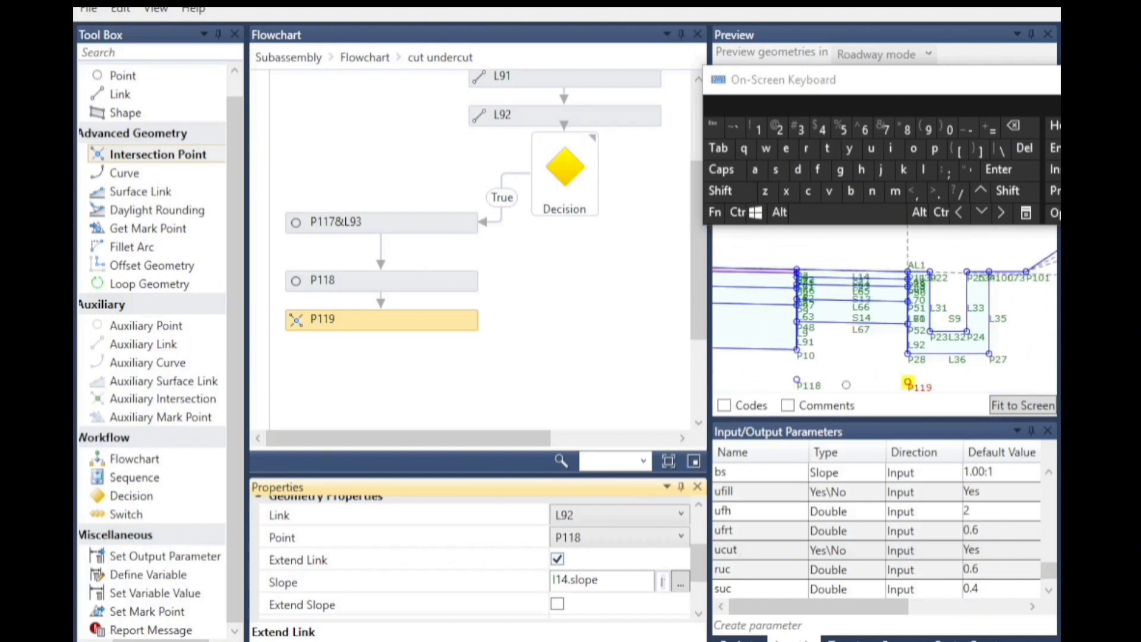
pyautogui.scroll(1, 863, 390)
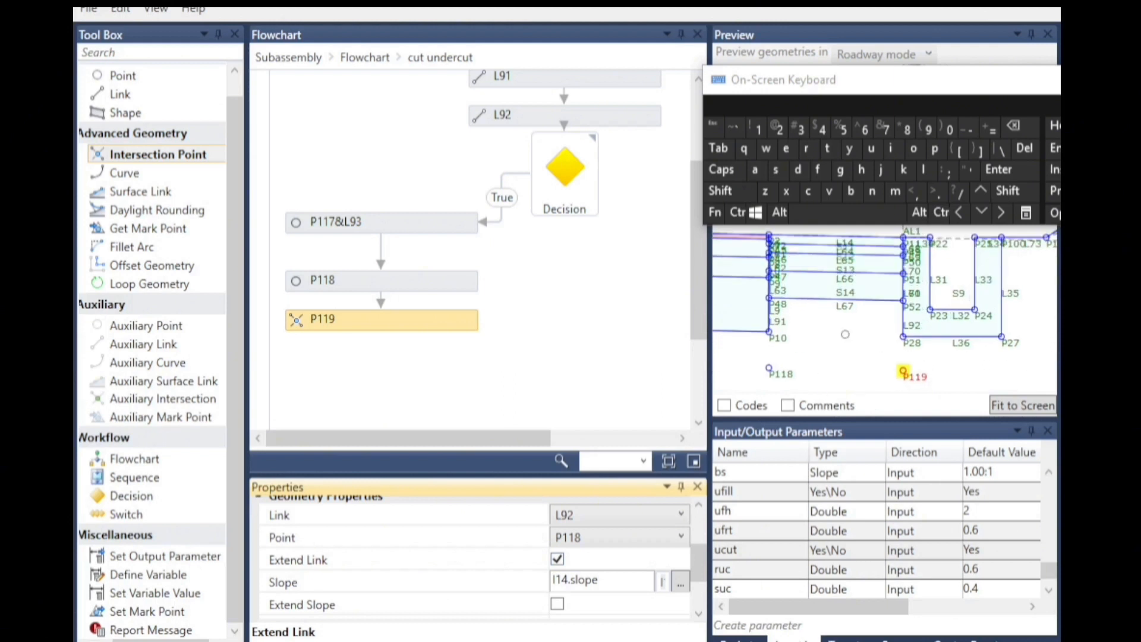
pyautogui.scroll(4, 845, 334)
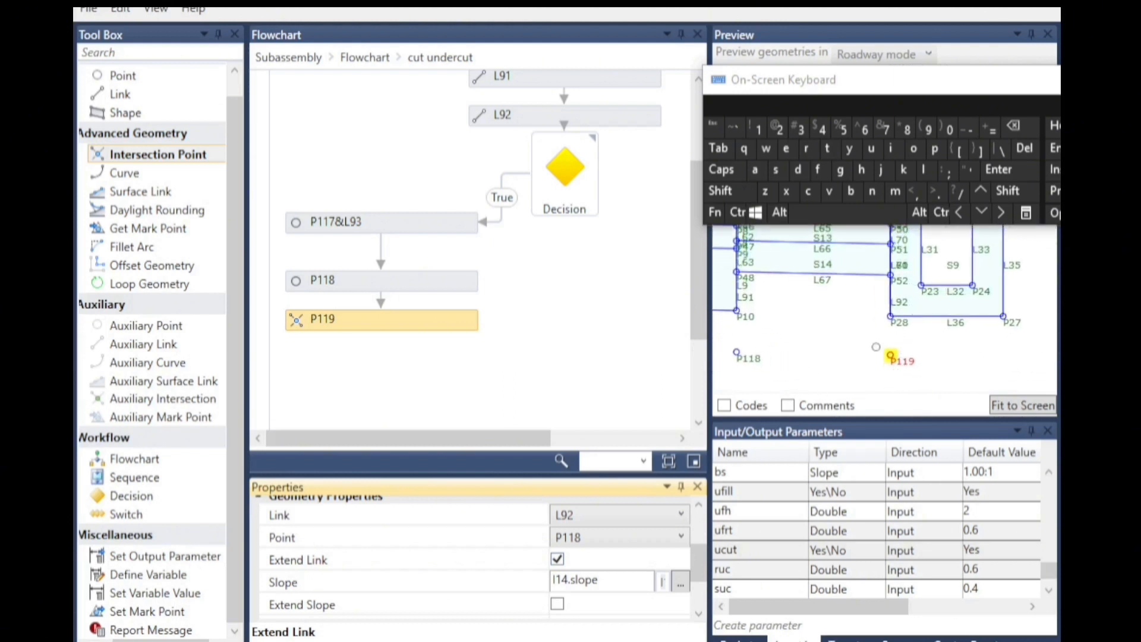
pyautogui.click(847, 513)
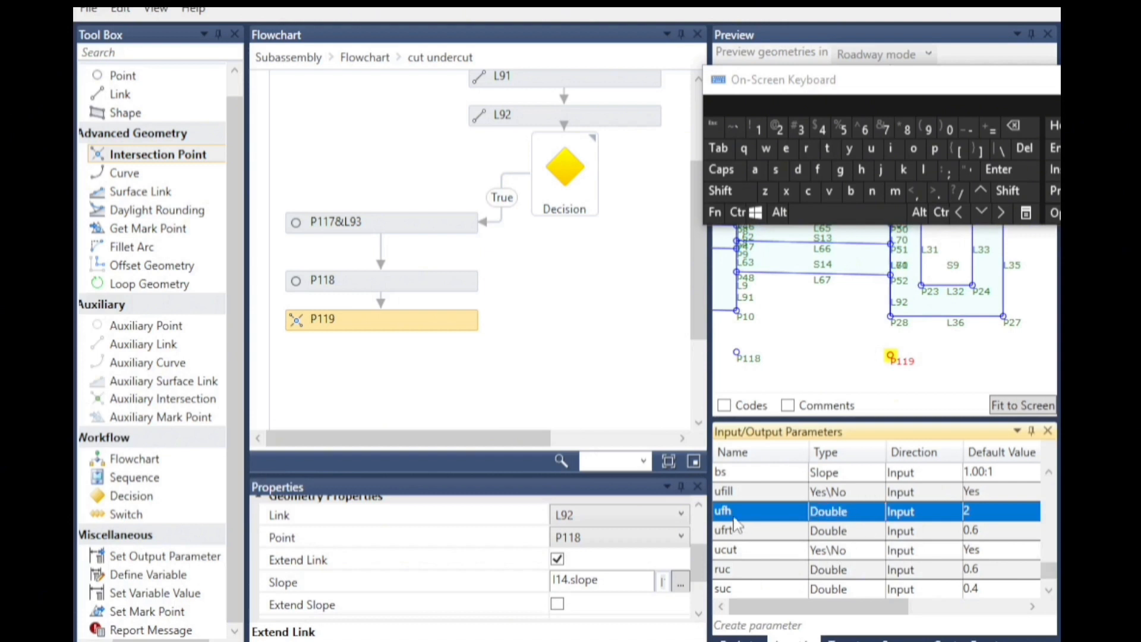
pyautogui.scroll(3, 755, 524)
pyautogui.scroll(-3, 755, 524)
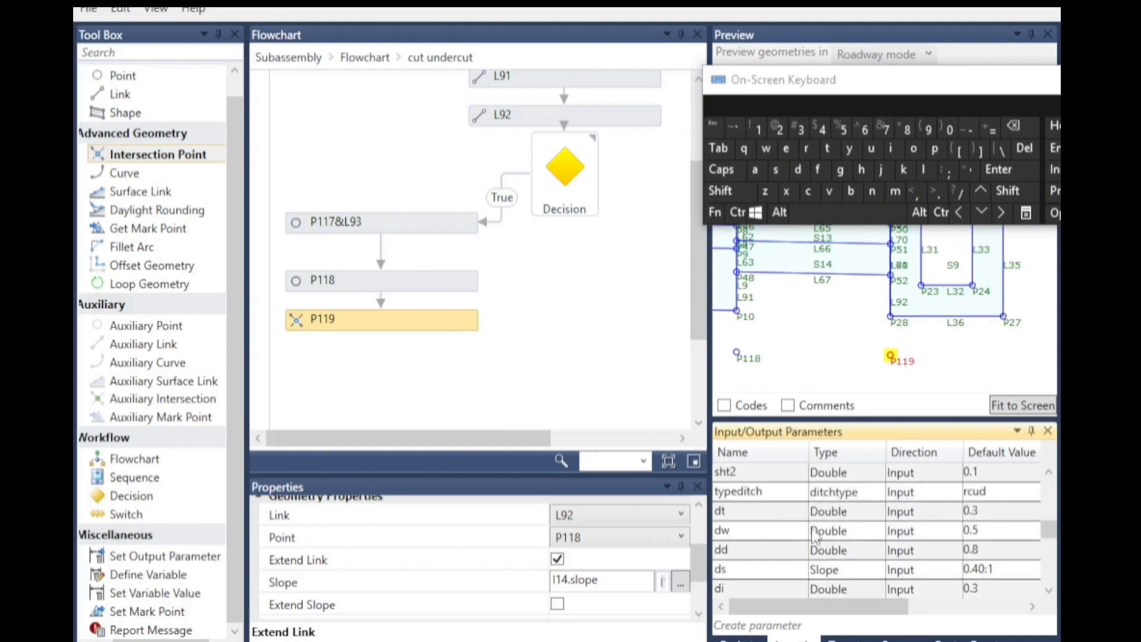
pyautogui.click(979, 550)
pyautogui.doubleClick(979, 550)
pyautogui.click(757, 128)
pyautogui.click(934, 191)
pyautogui.click(843, 129)
pyautogui.click(861, 247)
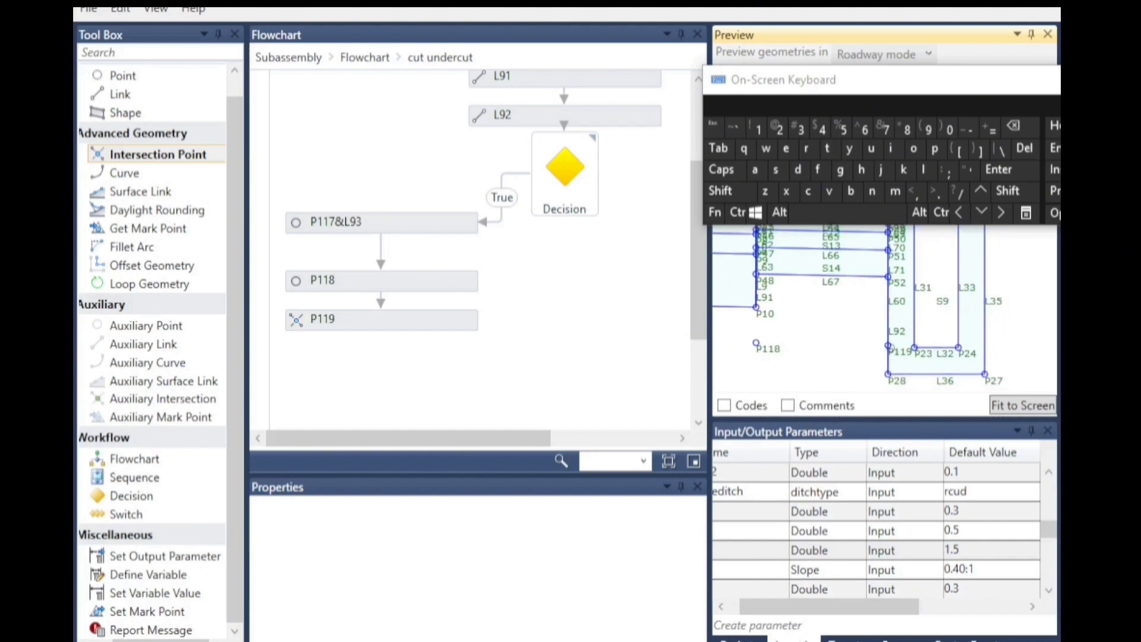
# Reset the dd parameter's default value to 0.8.
pyautogui.doubleClick(963, 549)
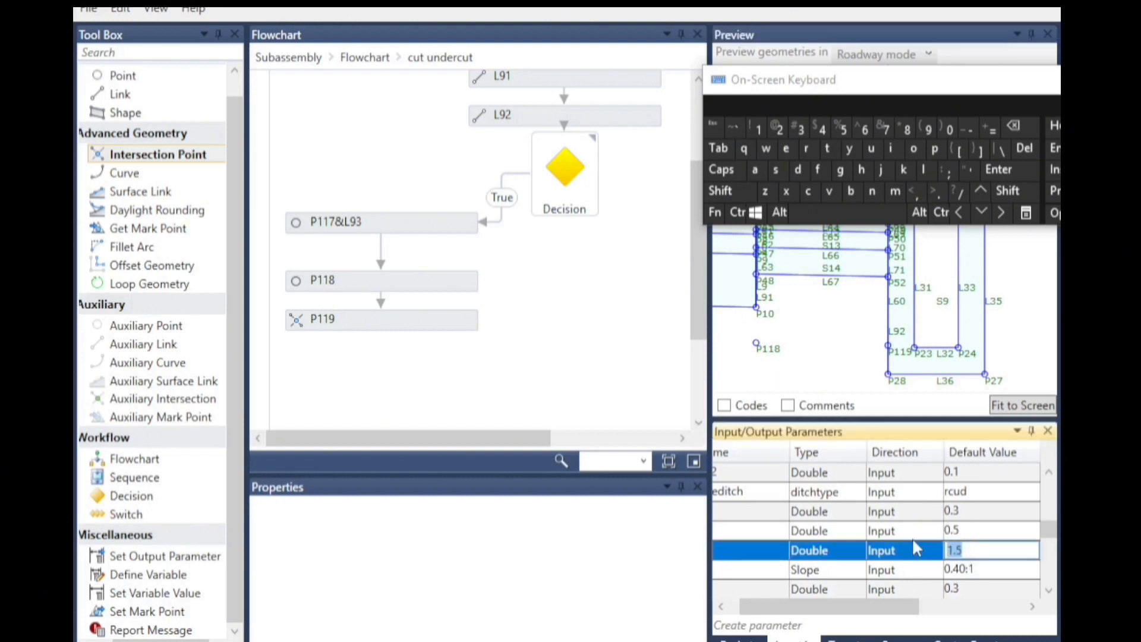
pyautogui.click(936, 192)
pyautogui.click(907, 129)
pyautogui.click(826, 351)
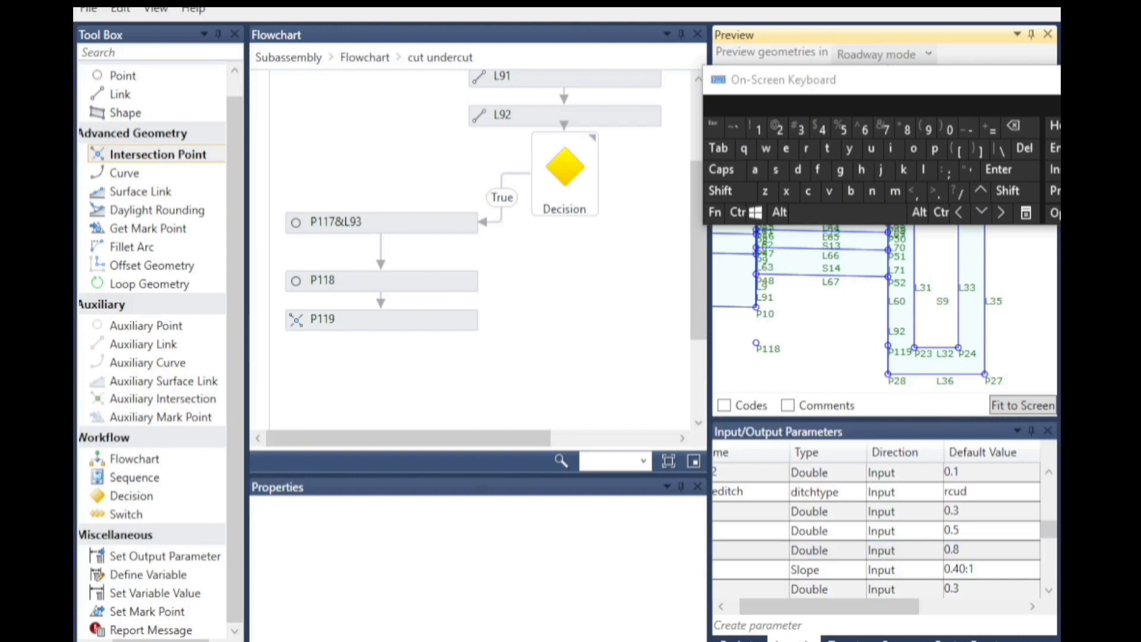
# Add a Link below P119 with start point P28 and end point P119.
pyautogui.moveTo(172, 95); pyautogui.dragTo(386, 358)
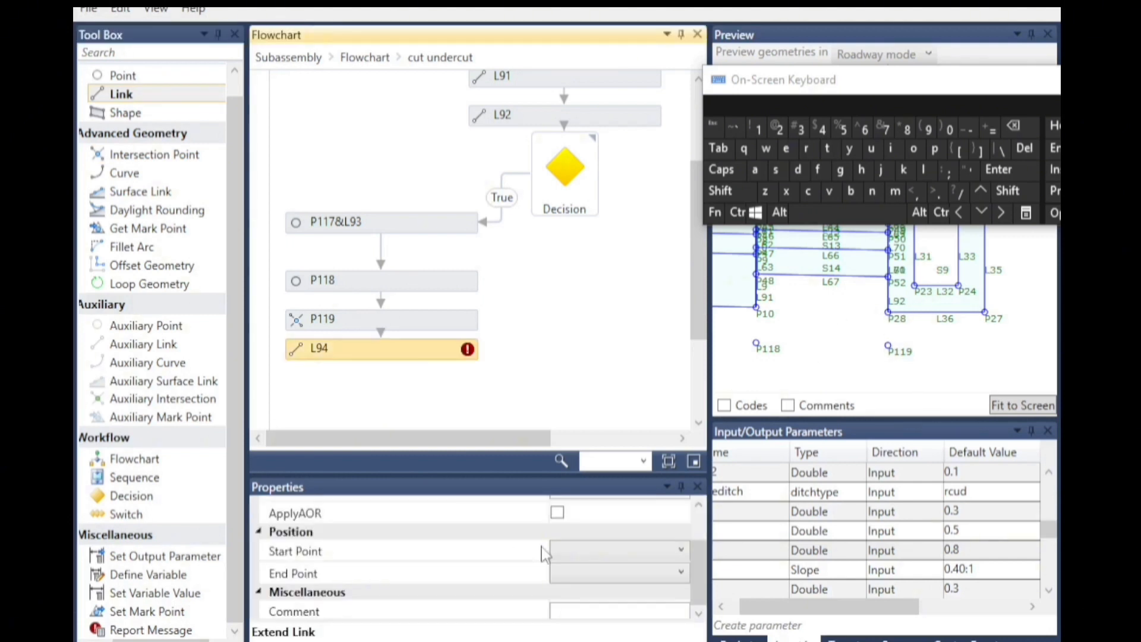
pyautogui.click(599, 552)
pyautogui.scroll(-10, 576, 446)
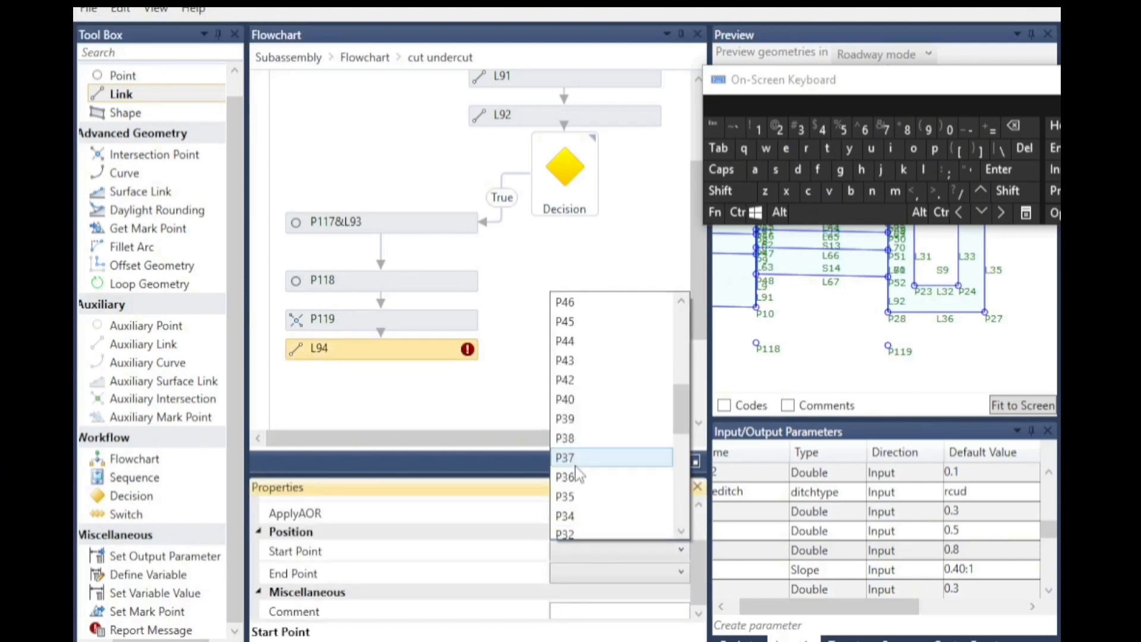
pyautogui.scroll(-3, 577, 499)
pyautogui.click(573, 509)
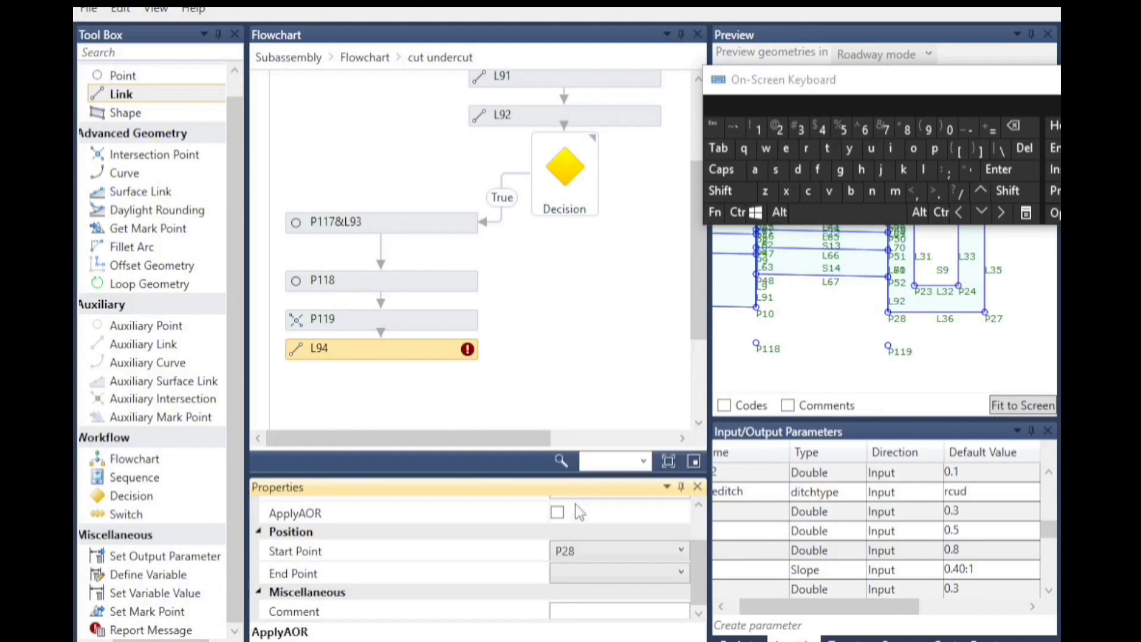
pyautogui.click(592, 574)
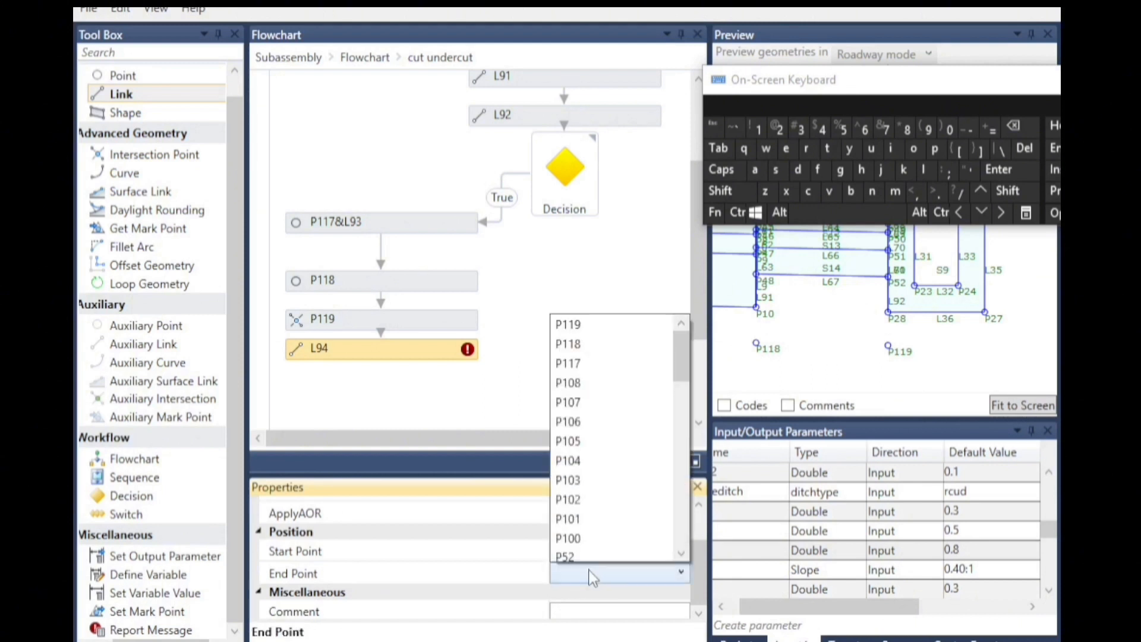
pyautogui.click(586, 326)
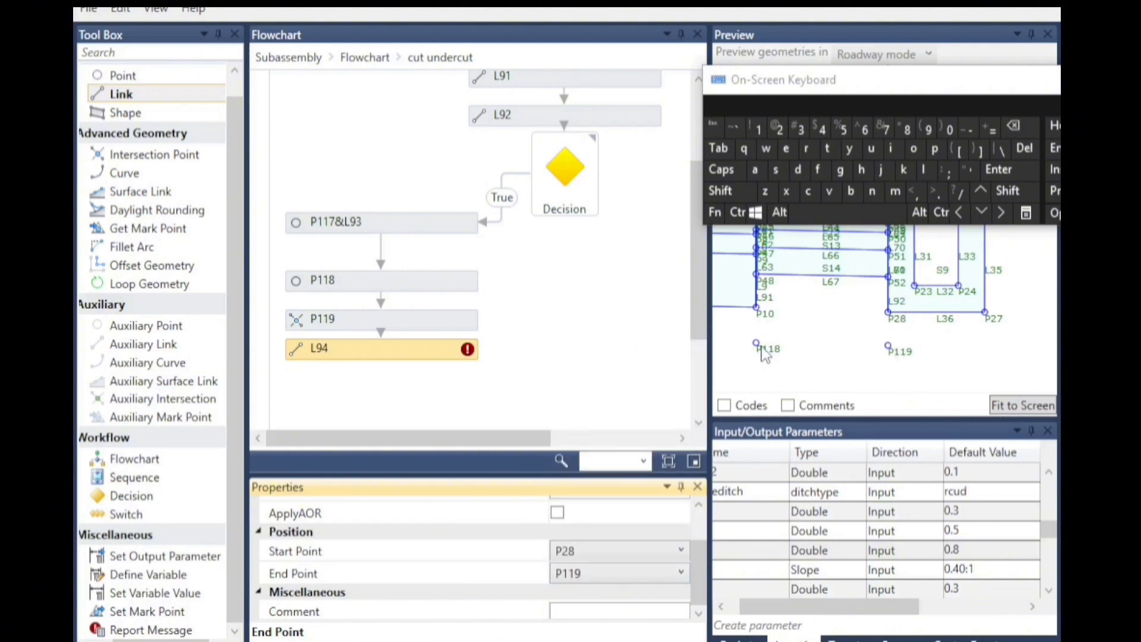
# Add a Link below L94 with start point P118 and end point P119.
pyautogui.scroll(-3, 455, 376)
pyautogui.moveTo(121, 94); pyautogui.dragTo(387, 292)
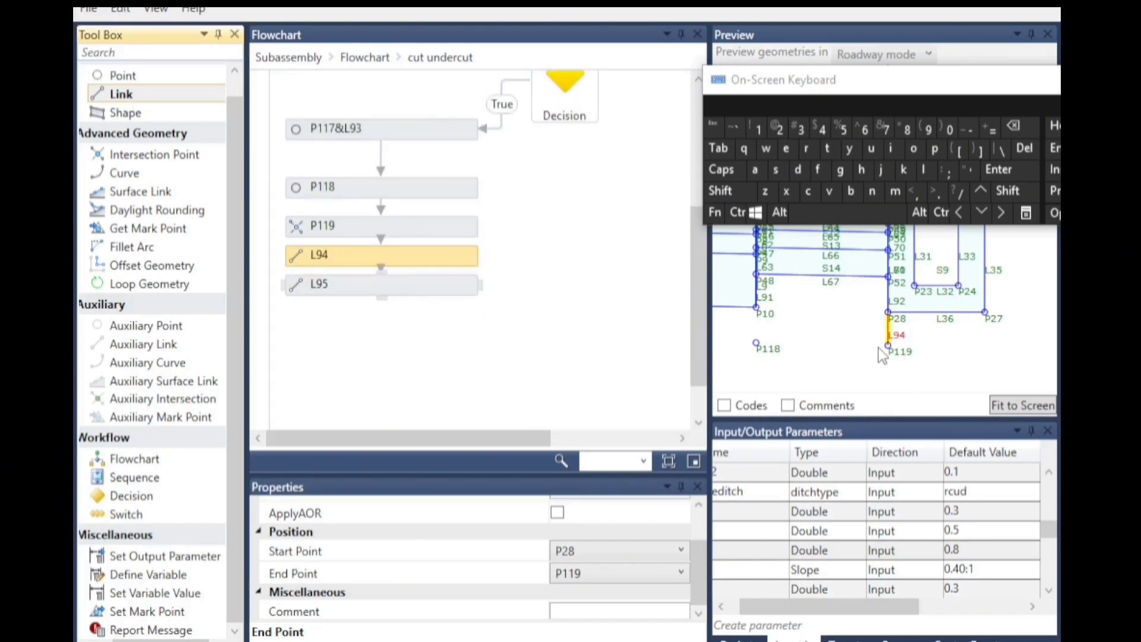
pyautogui.click(582, 555)
pyautogui.scroll(1, 585, 387)
pyautogui.click(573, 301)
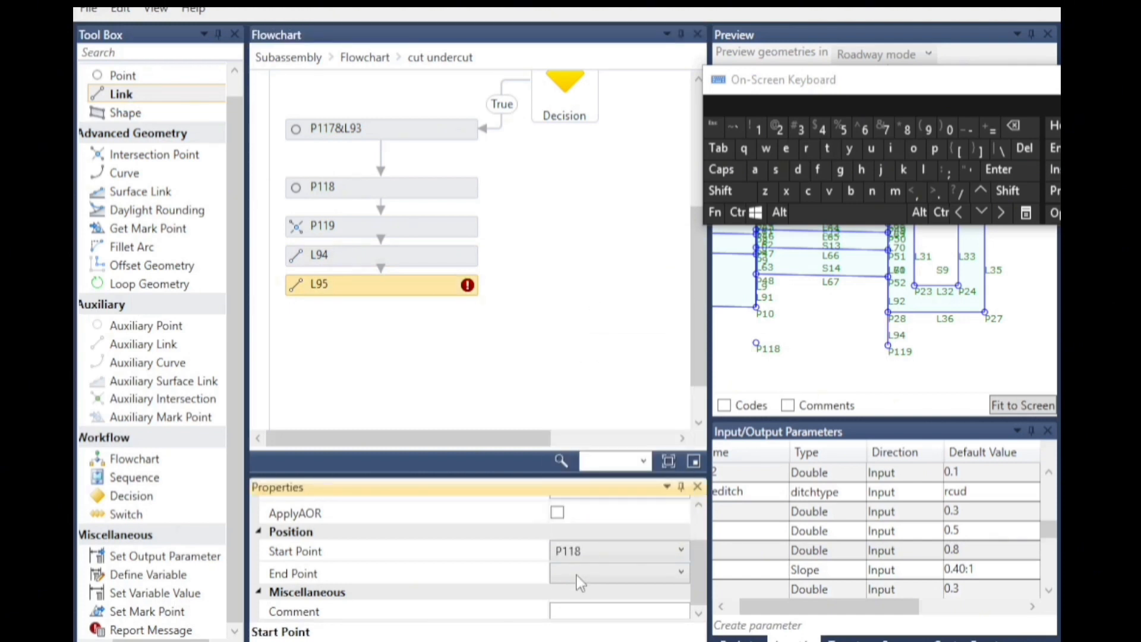
pyautogui.click(579, 574)
pyautogui.click(573, 327)
pyautogui.scroll(-5, 950, 330)
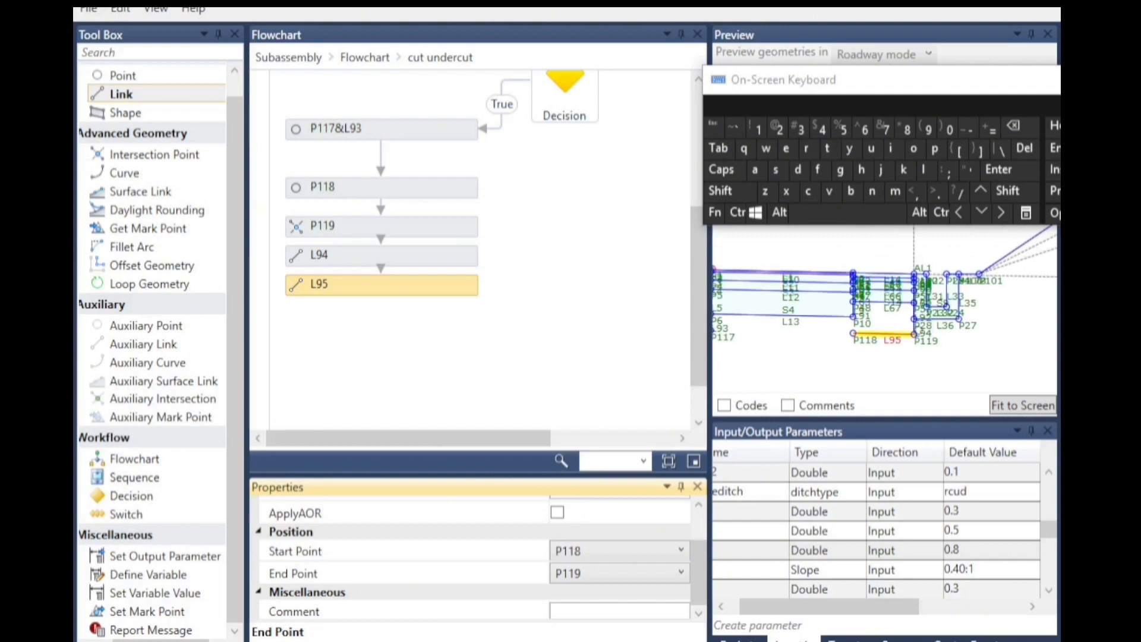
# Add another Link below L95 with start point P118 and end point P117.
pyautogui.scroll(1, 862, 335)
pyautogui.moveTo(864, 335); pyautogui.dragTo(915, 334, button='middle')
pyautogui.moveTo(136, 92); pyautogui.dragTo(397, 328)
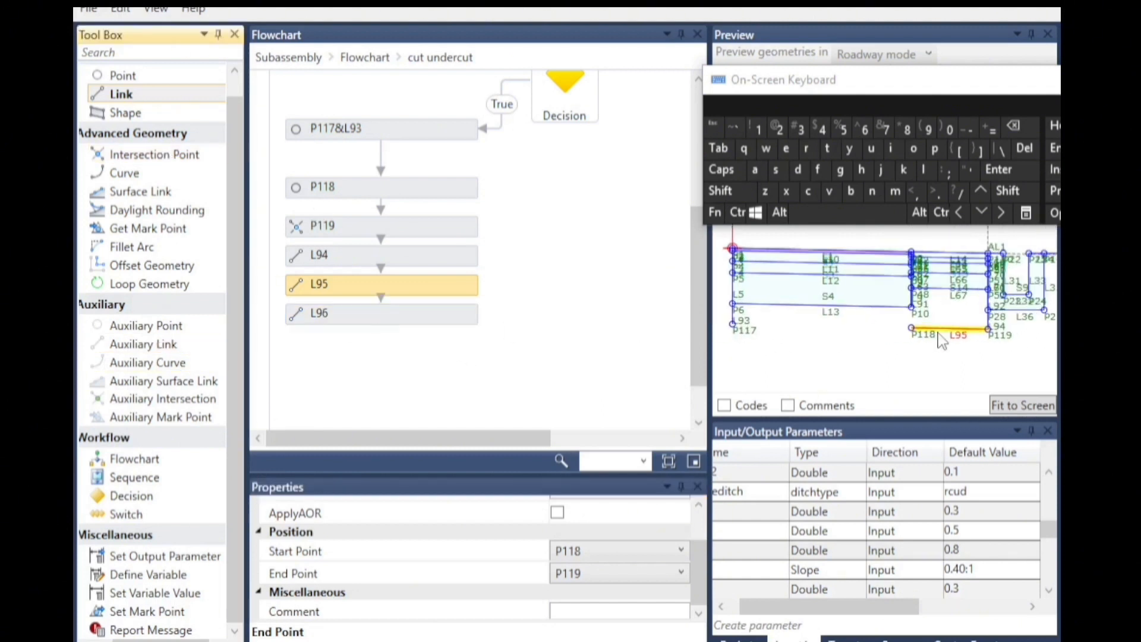
pyautogui.click(590, 556)
pyautogui.click(580, 333)
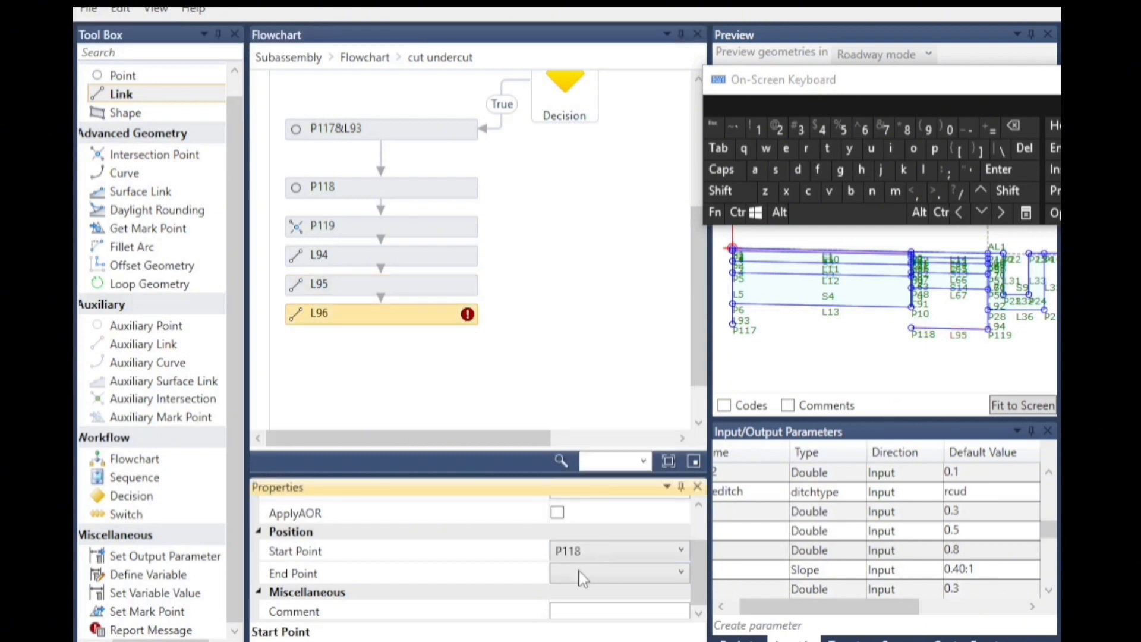
pyautogui.click(582, 574)
pyautogui.click(588, 326)
pyautogui.scroll(-1, 397, 345)
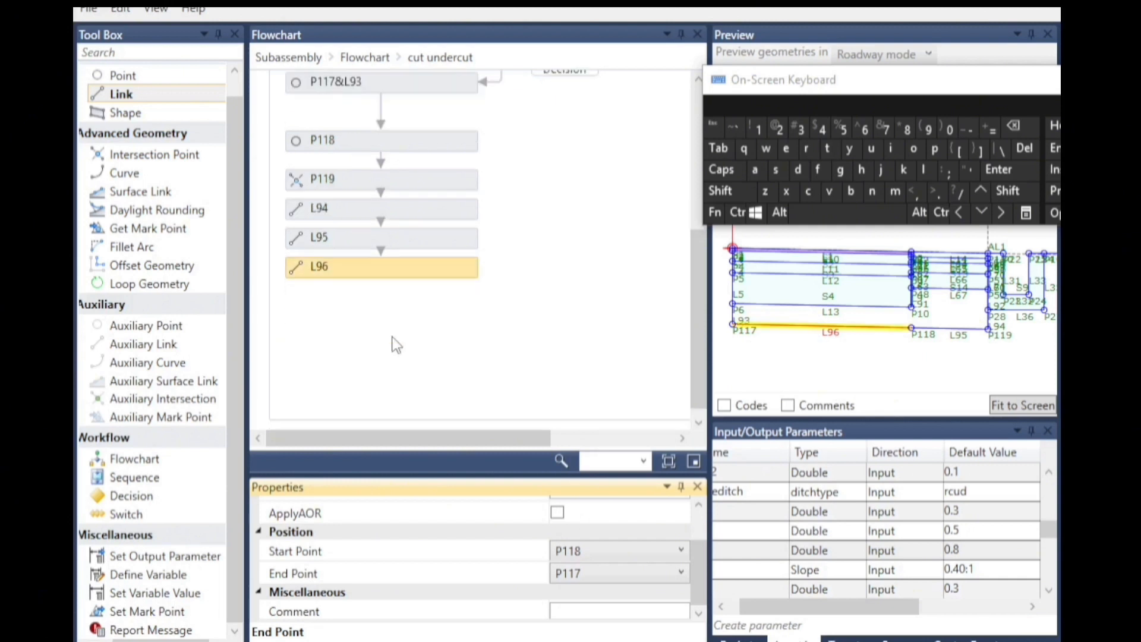
# Add a Shape below L96 and define it by selecting the undercut region in the preview.
pyautogui.moveTo(130, 119); pyautogui.dragTo(658, 365)
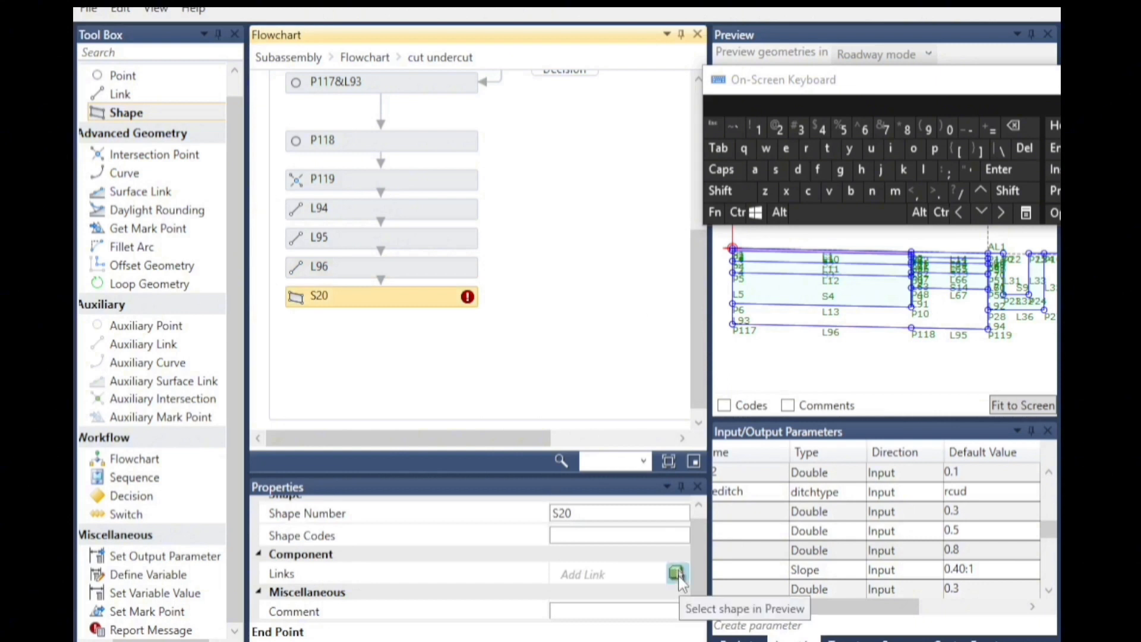
pyautogui.click(676, 573)
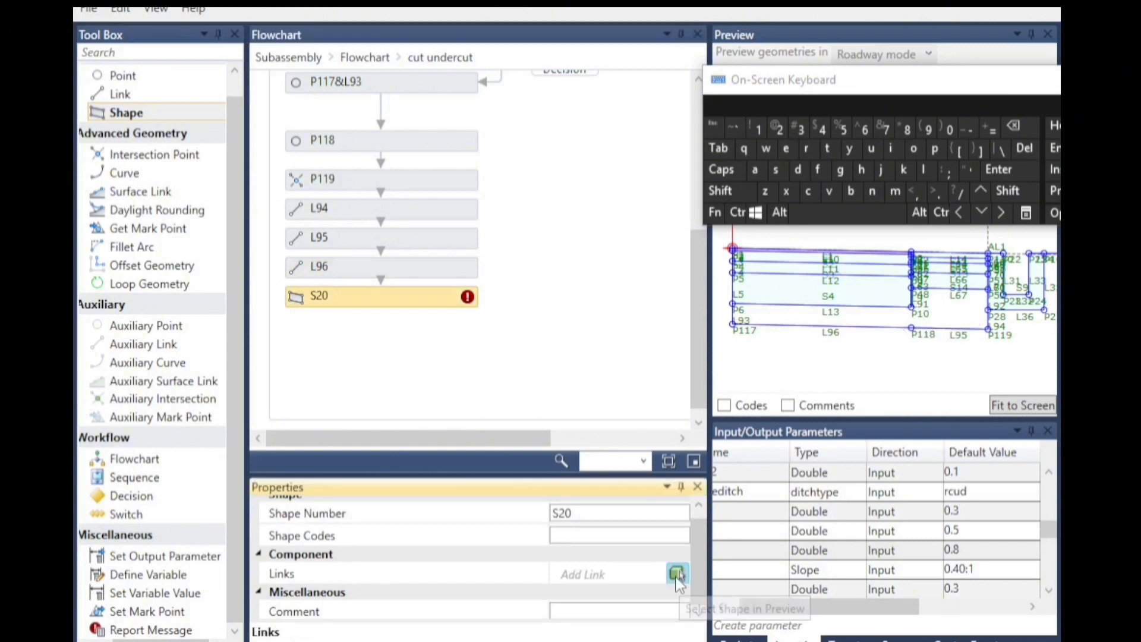
pyautogui.click(885, 319)
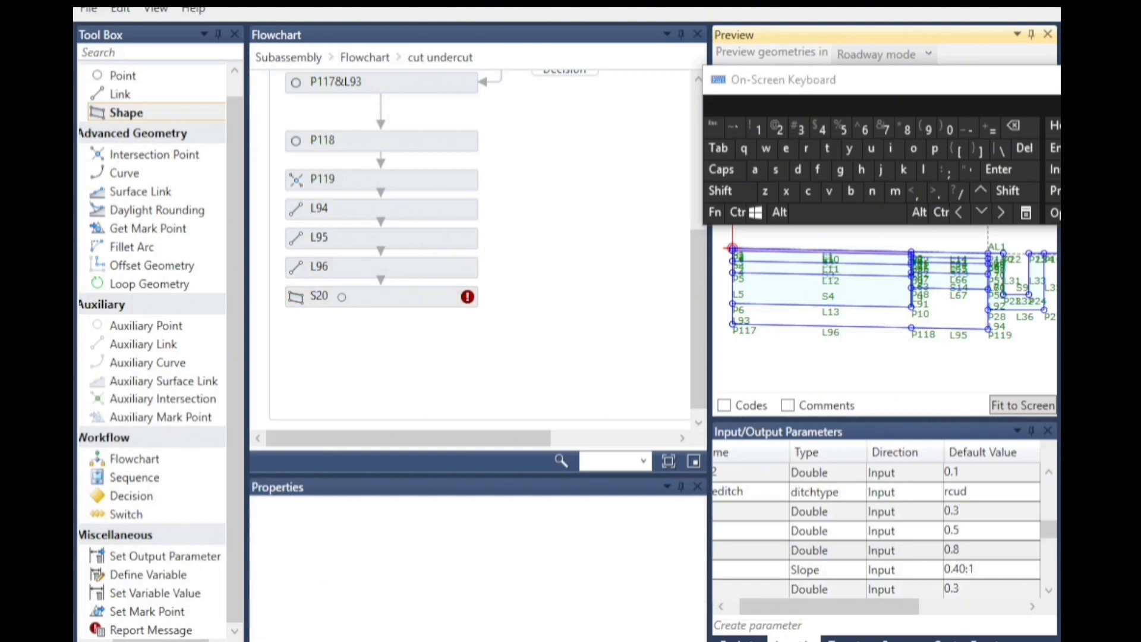
# Set the shape's Shape Codes to "selectfill".
pyautogui.click(343, 300)
pyautogui.click(590, 535)
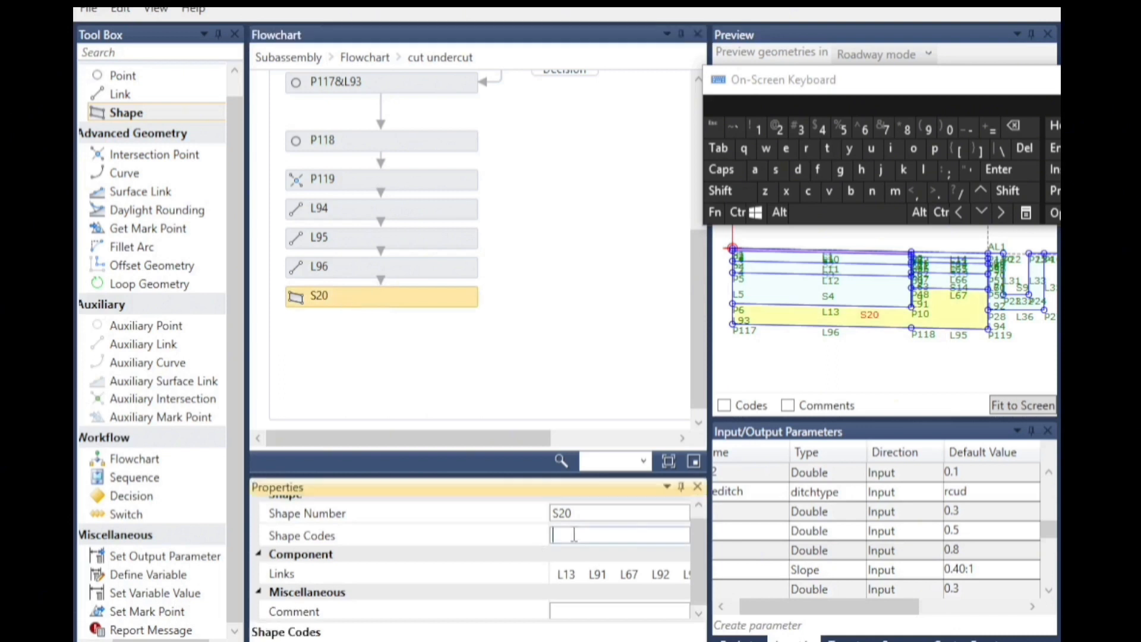
pyautogui.click(996, 193)
pyautogui.click(963, 168)
pyautogui.click(775, 169)
pyautogui.click(785, 148)
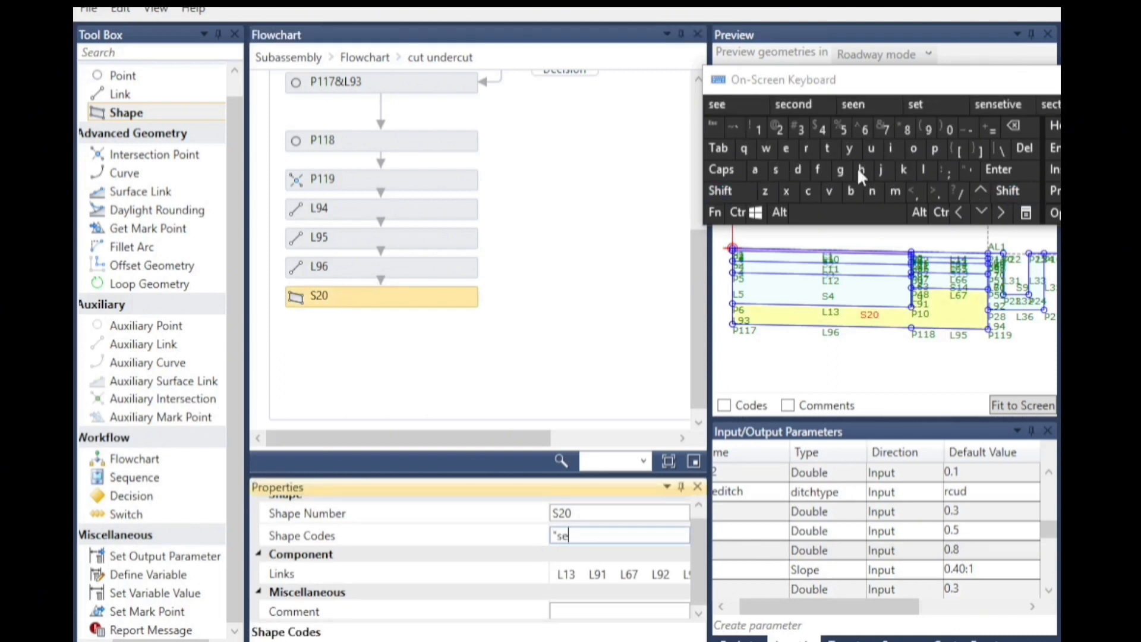
pyautogui.click(933, 172)
pyautogui.click(786, 148)
pyautogui.click(808, 190)
pyautogui.click(827, 148)
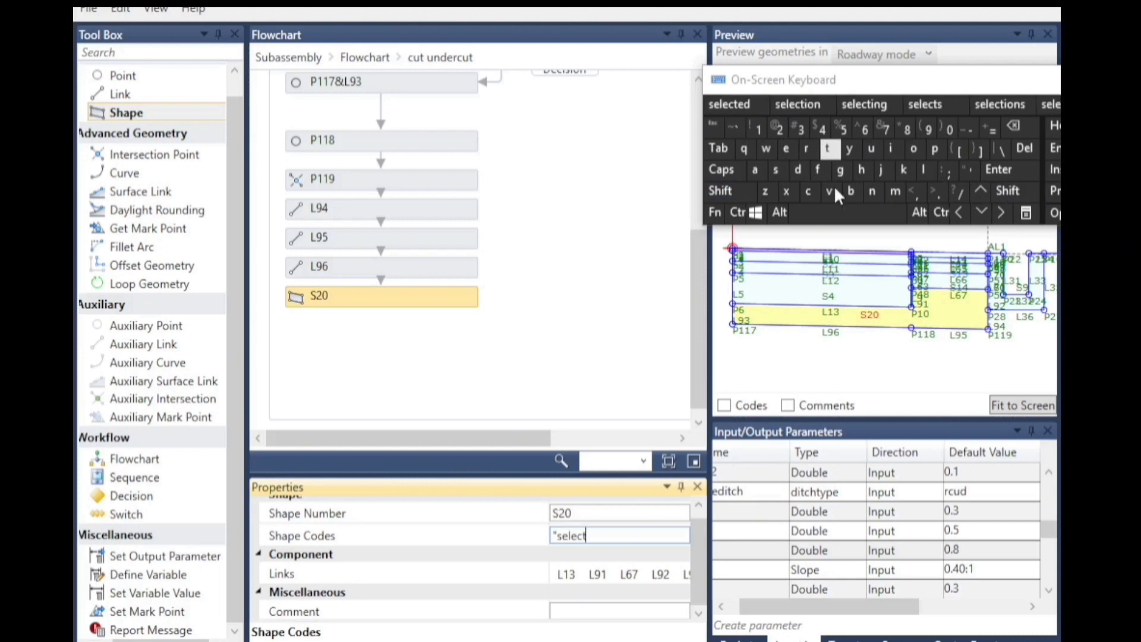
pyautogui.click(896, 150)
pyautogui.doubleClick(931, 171)
pyautogui.click(1000, 188)
pyautogui.click(963, 171)
pyautogui.click(511, 359)
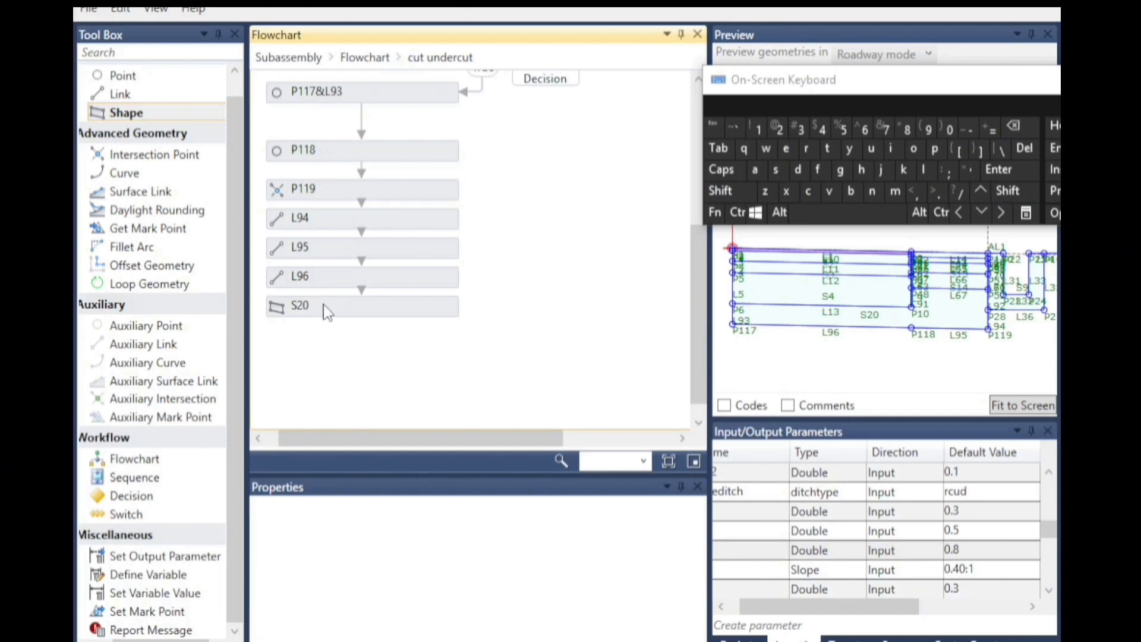
pyautogui.click(290, 313)
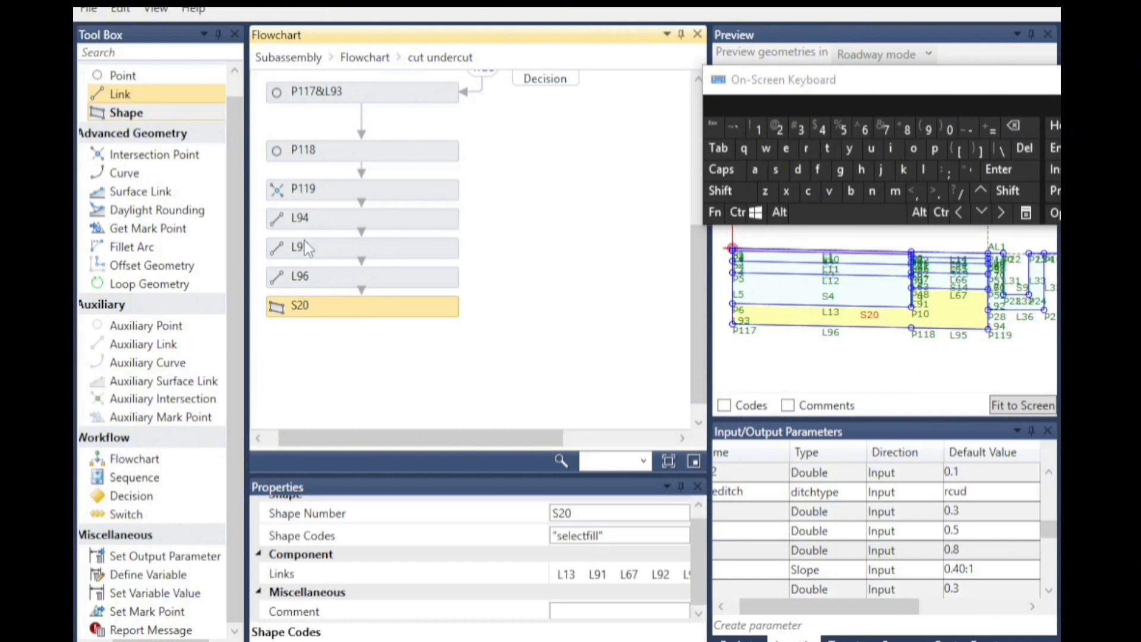
# Add a Point below the shape with From Point set to P117.
pyautogui.moveTo(122, 76); pyautogui.dragTo(369, 321)
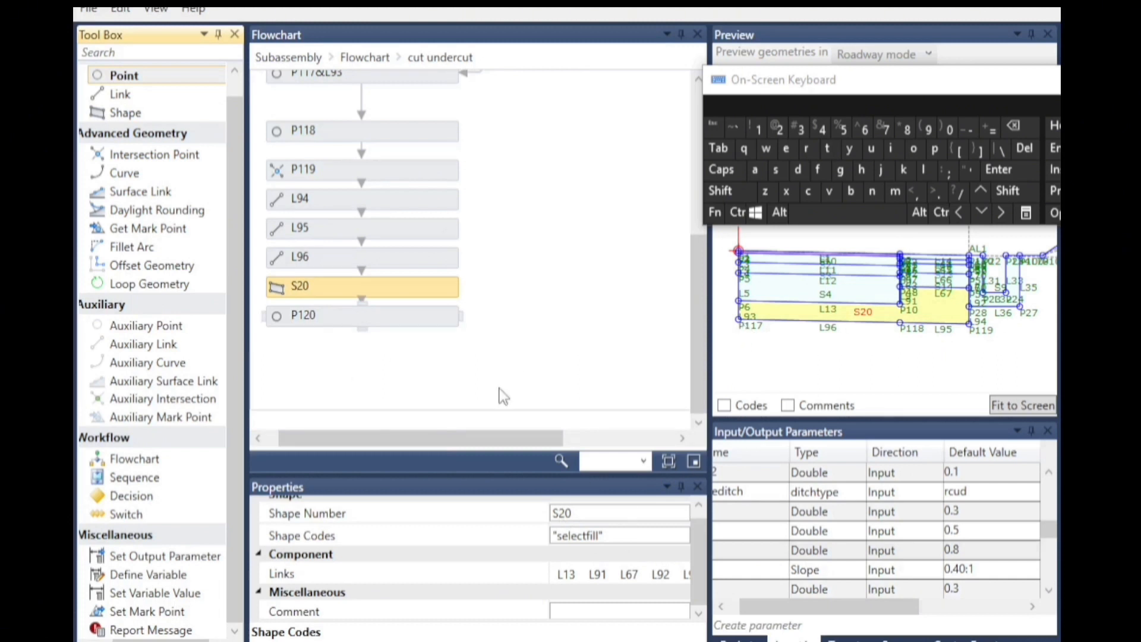
pyautogui.click(296, 321)
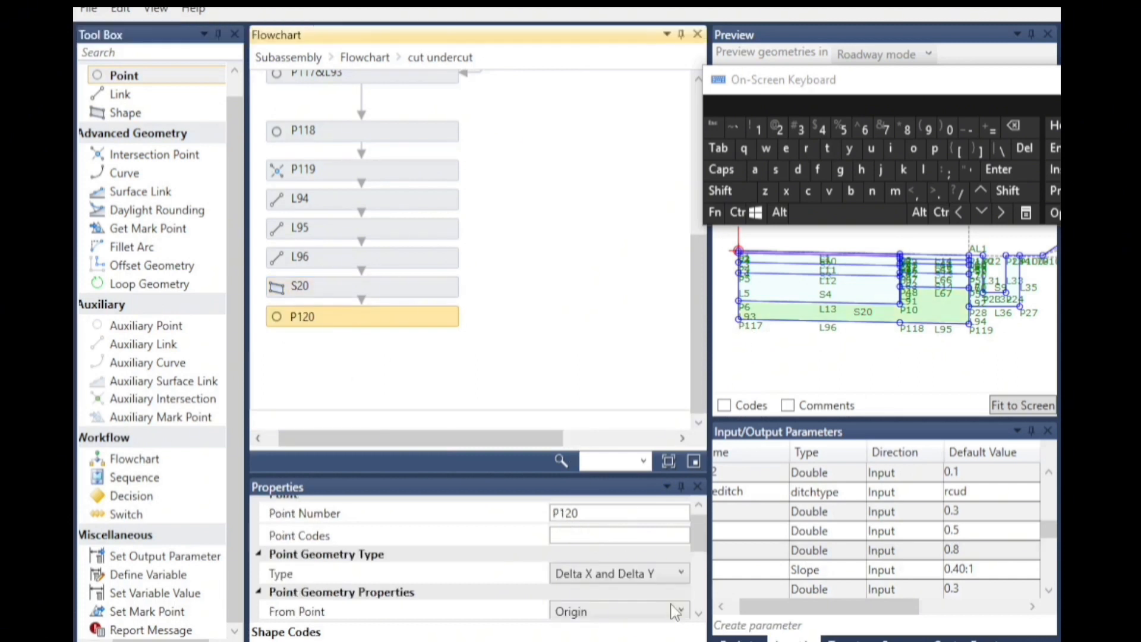
pyautogui.scroll(-2, 699, 621)
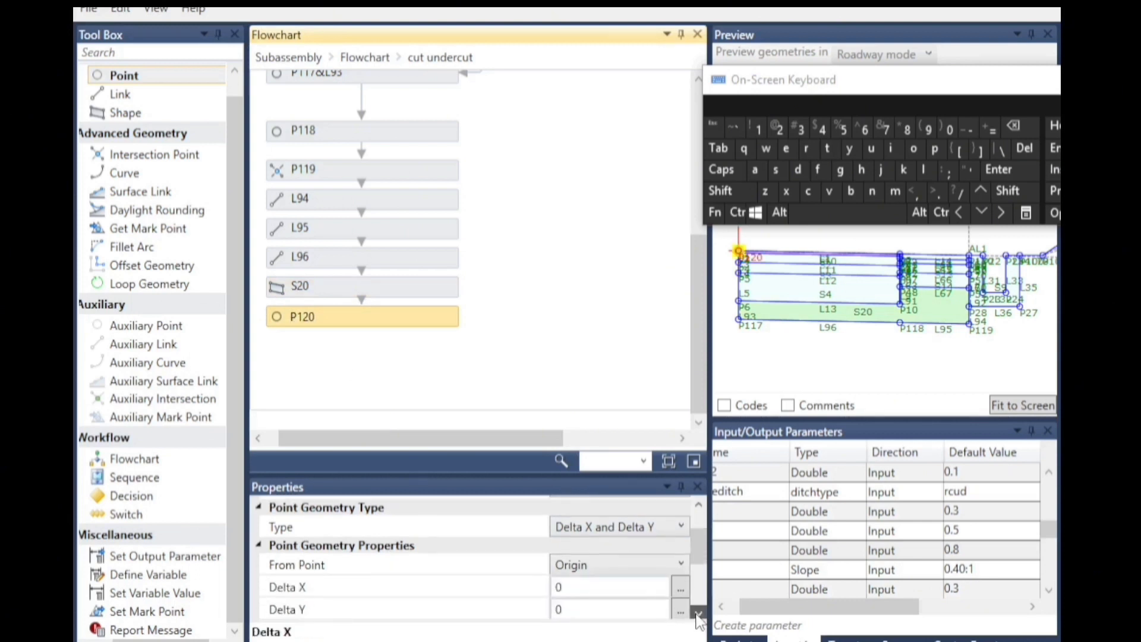
pyautogui.click(572, 551)
pyautogui.scroll(10, 568, 358)
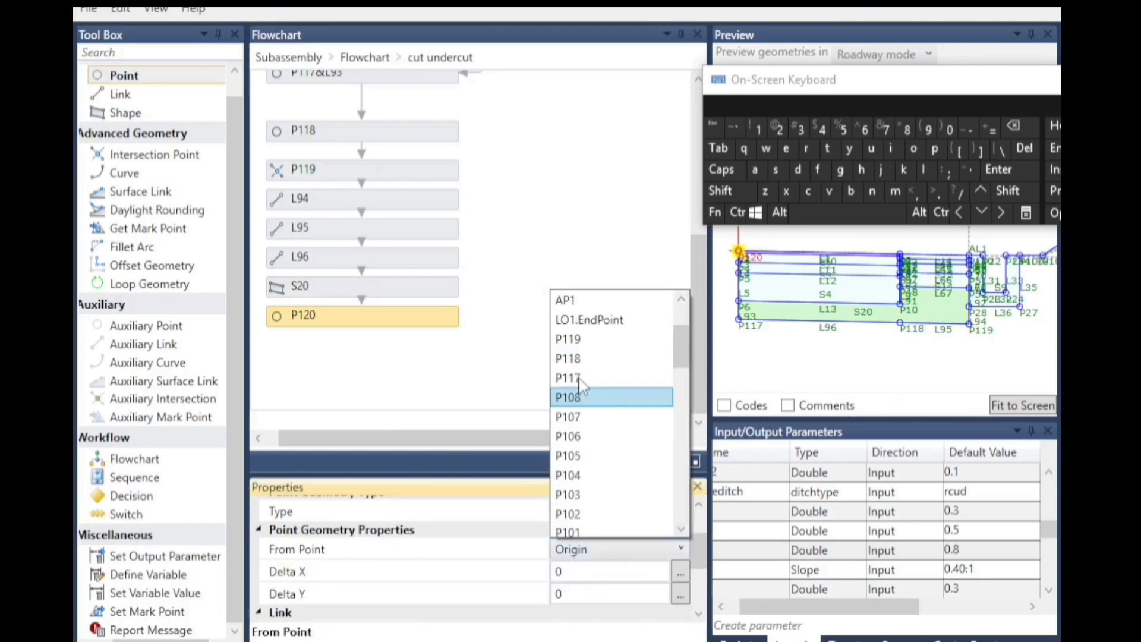
pyautogui.click(571, 378)
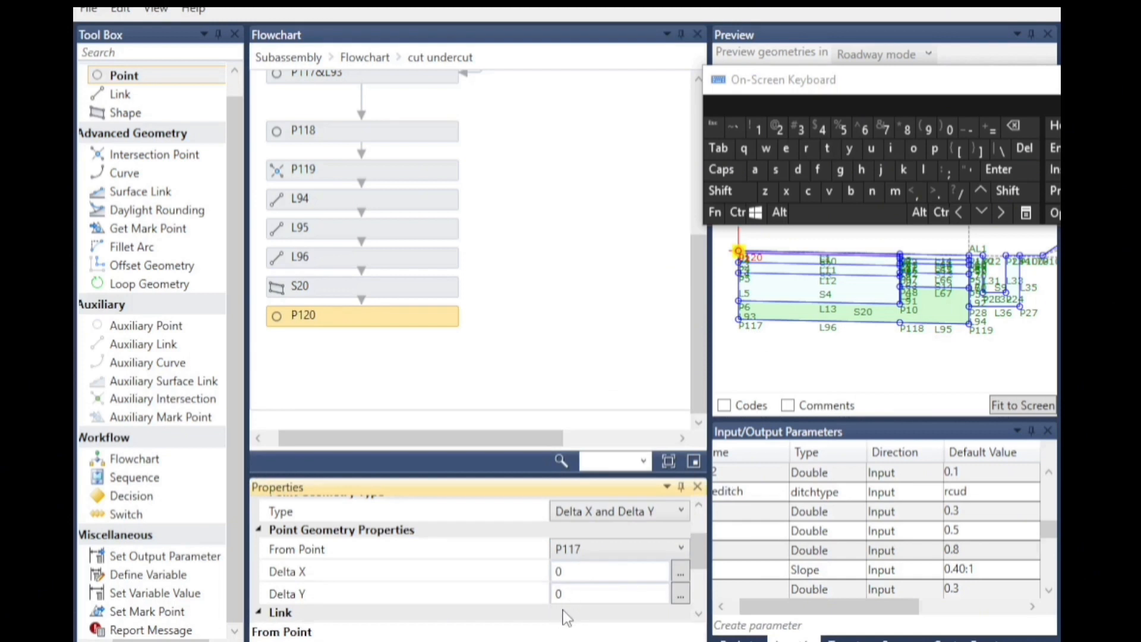
# Set the new point P120's Delta Y to -ruc.
pyautogui.click(721, 606)
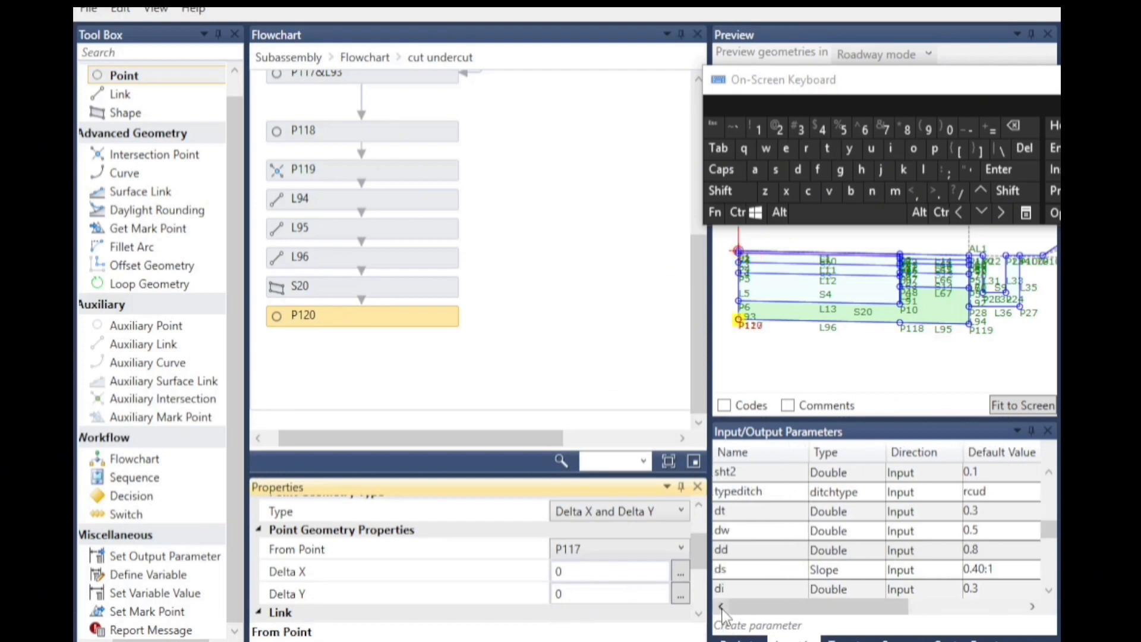
pyautogui.scroll(-2, 847, 544)
pyautogui.scroll(-3, 847, 544)
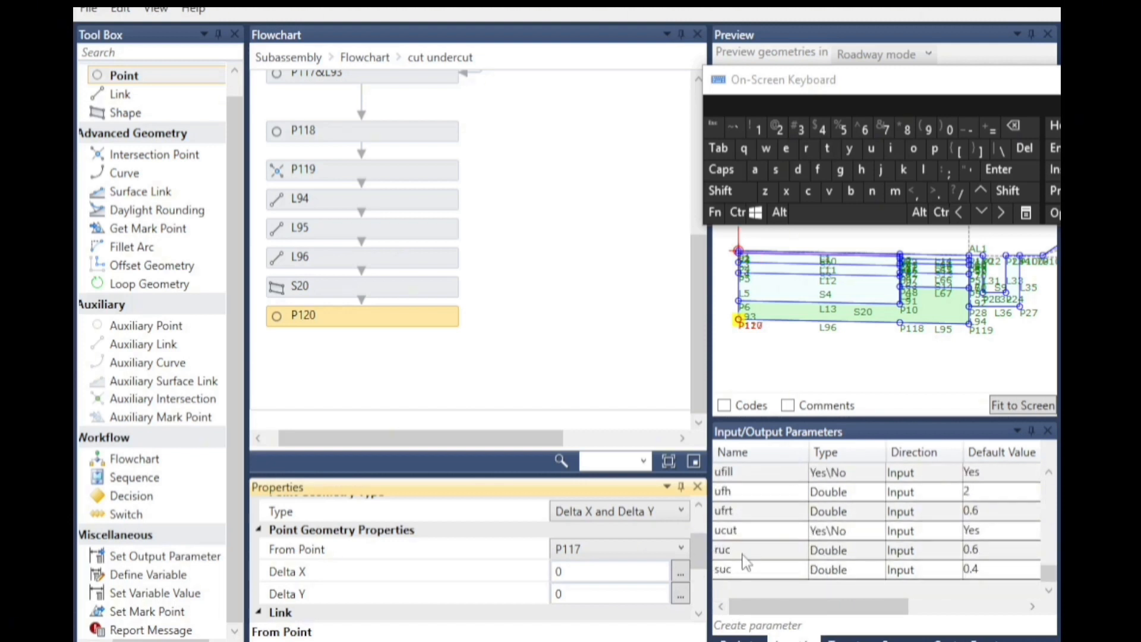
pyautogui.click(569, 593)
pyautogui.click(967, 129)
pyautogui.click(806, 149)
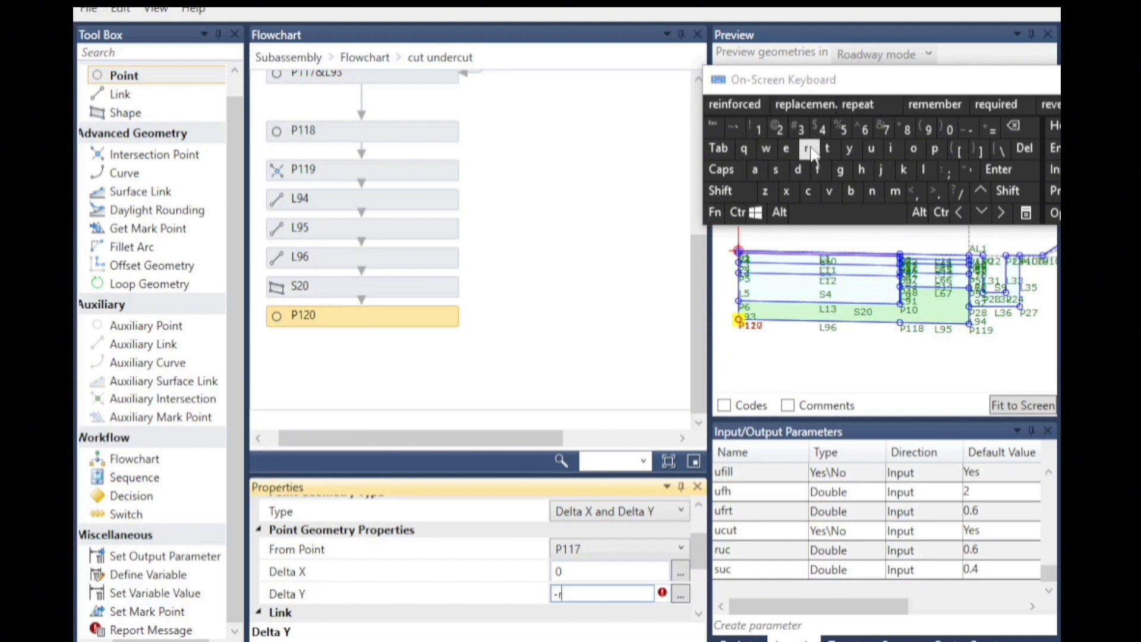
pyautogui.click(870, 148)
pyautogui.click(807, 190)
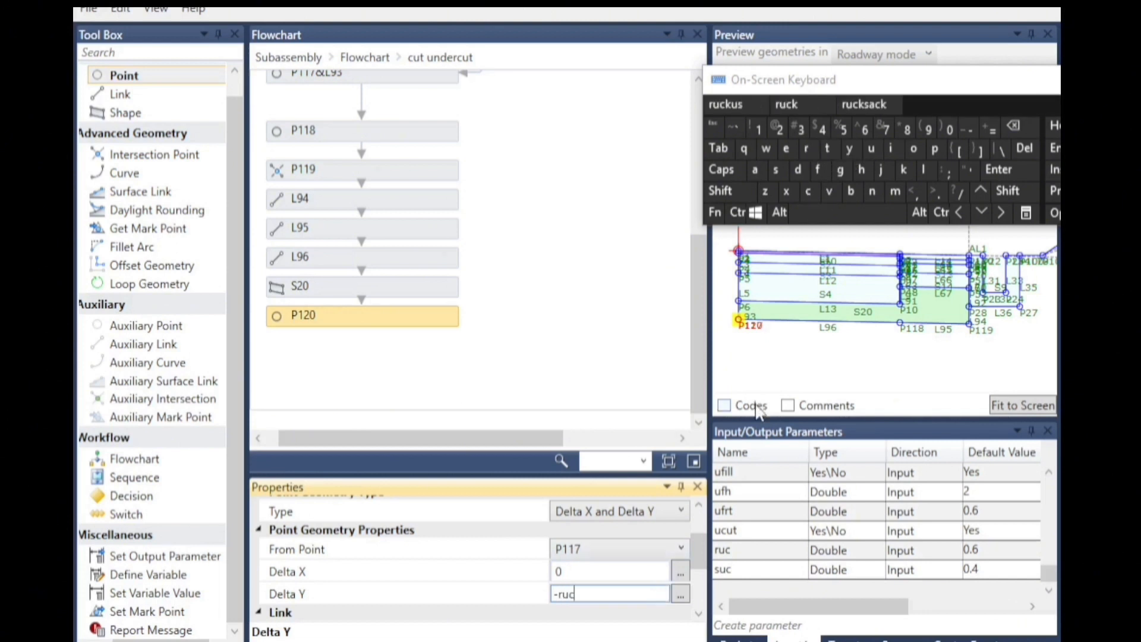
pyautogui.click(518, 377)
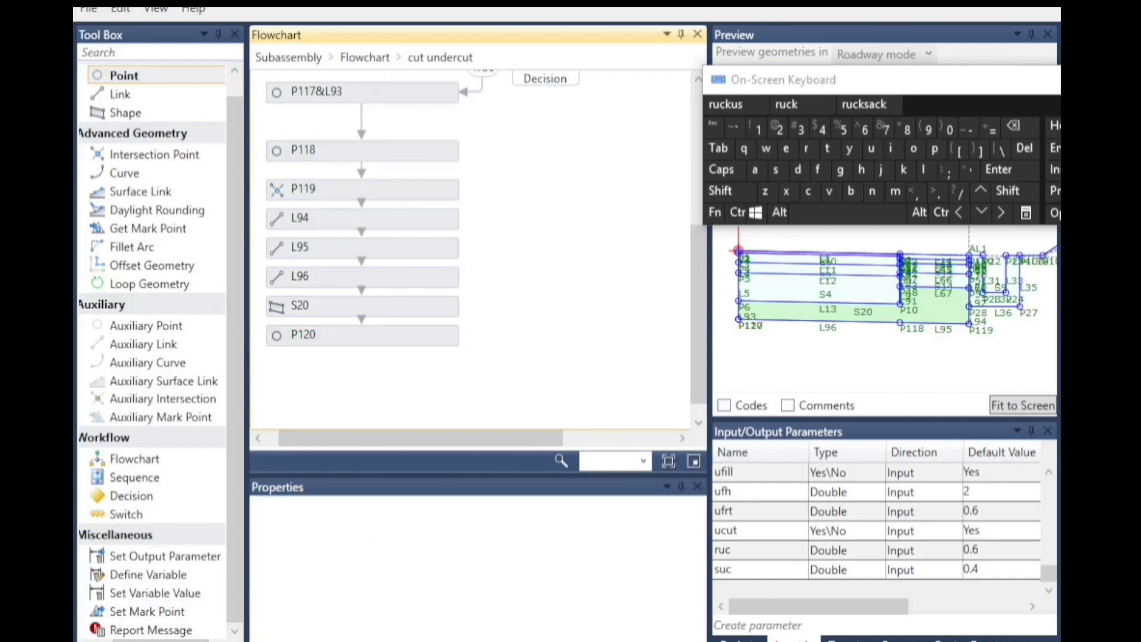
# Enable Add Link to From Point on P120.
pyautogui.click(309, 344)
pyautogui.scroll(-5, 548, 572)
pyautogui.click(556, 538)
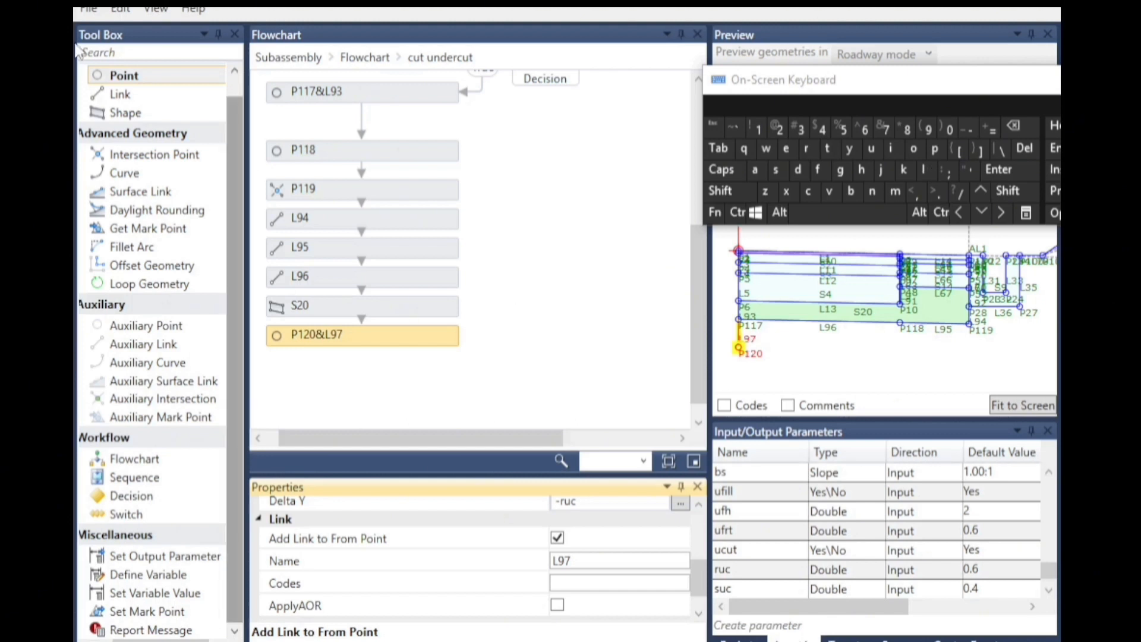
# Add another Point below P120 with From Point set to P118.
pyautogui.moveTo(136, 76); pyautogui.dragTo(379, 374)
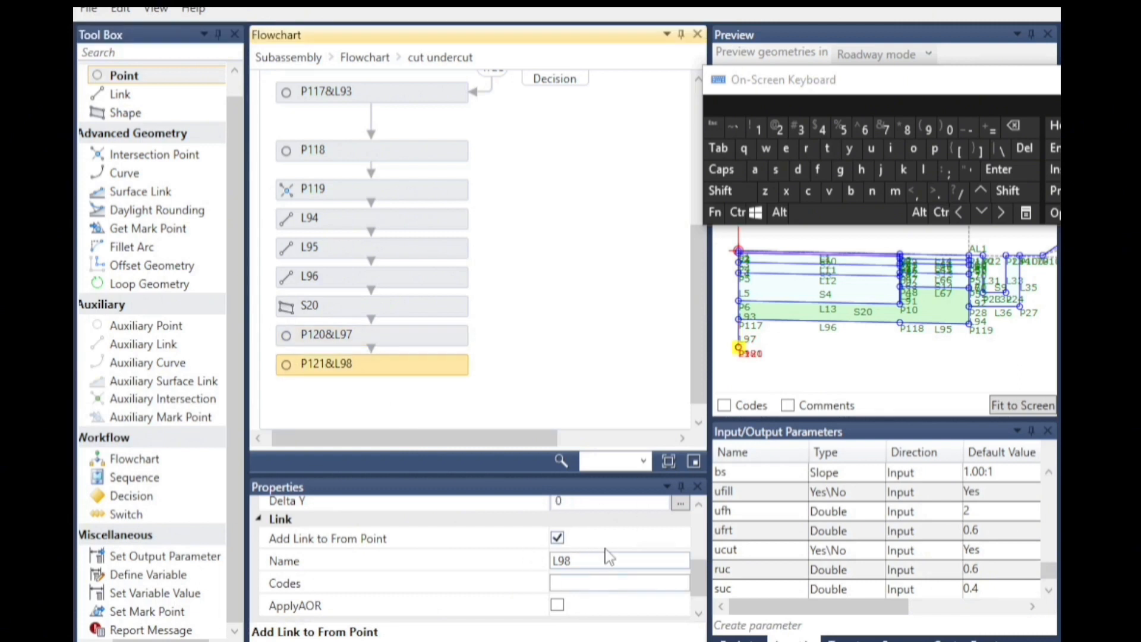
pyautogui.scroll(-1, 605, 550)
pyautogui.scroll(4, 605, 549)
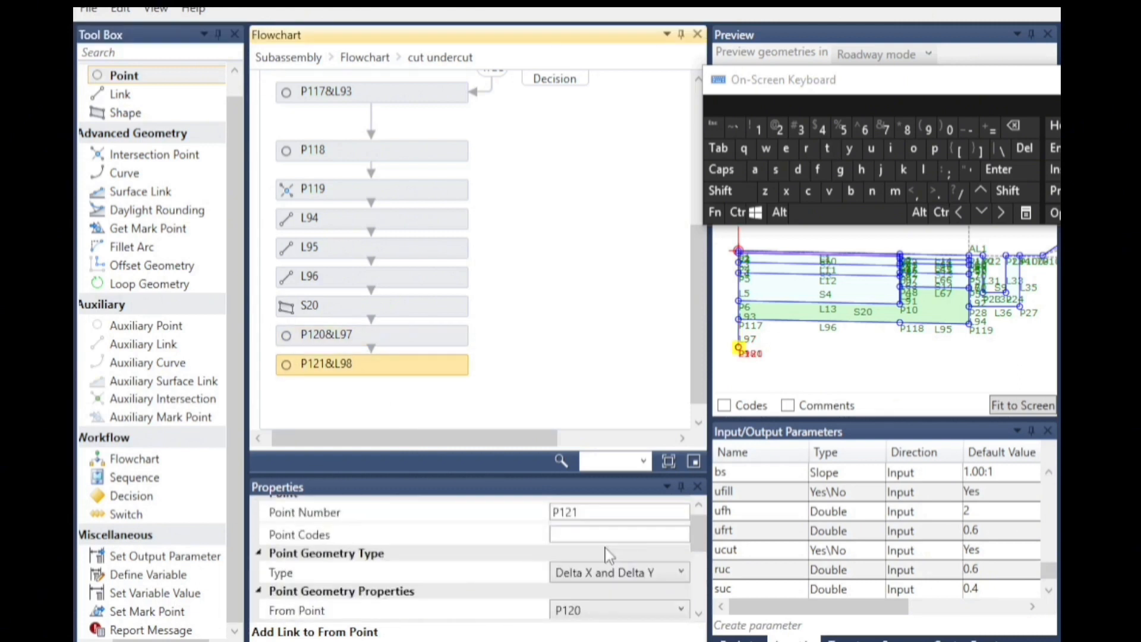
pyautogui.scroll(-1, 605, 555)
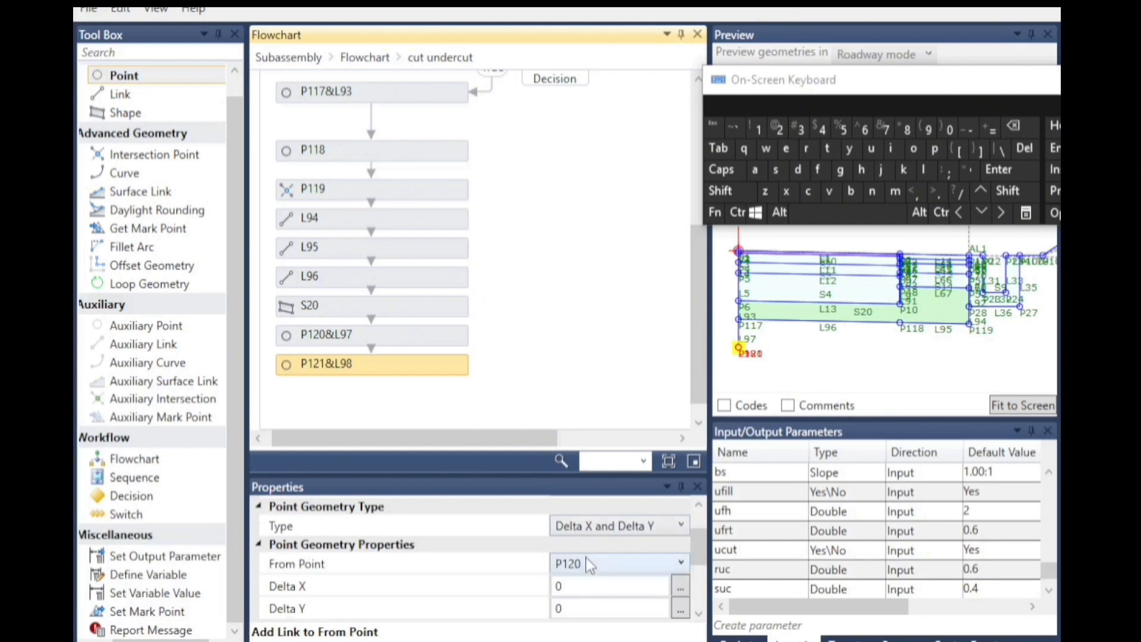
pyautogui.click(588, 563)
pyautogui.click(580, 313)
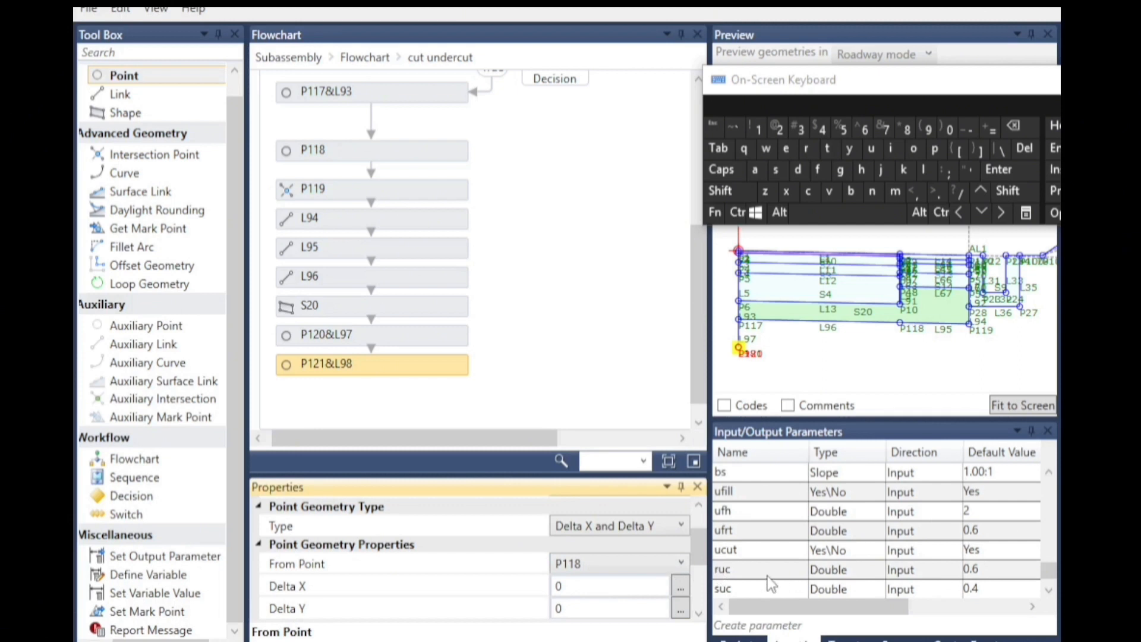
# Set point P121's Delta Y to -ruc.
pyautogui.click(580, 609)
pyautogui.doubleClick(580, 608)
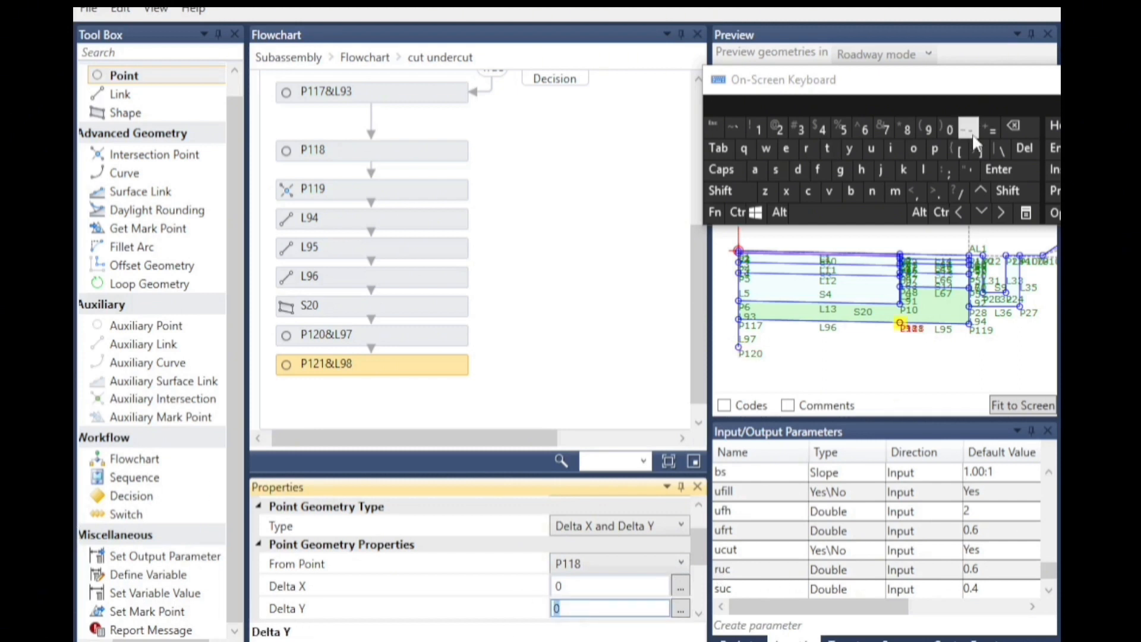
pyautogui.write('-')
pyautogui.click(806, 149)
pyautogui.click(871, 149)
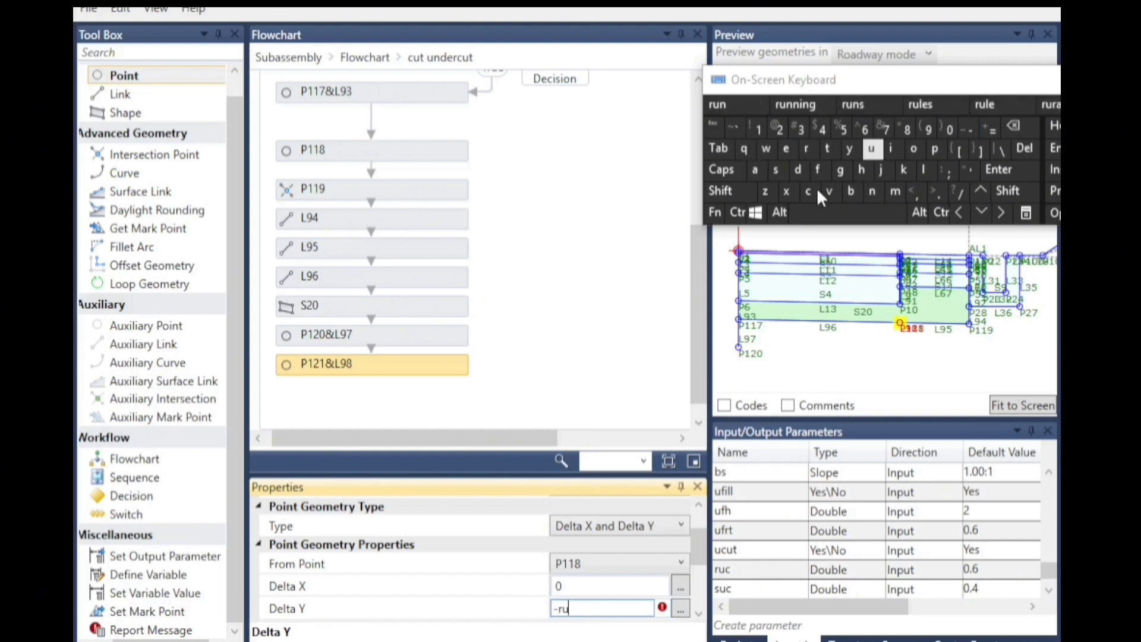
pyautogui.click(808, 192)
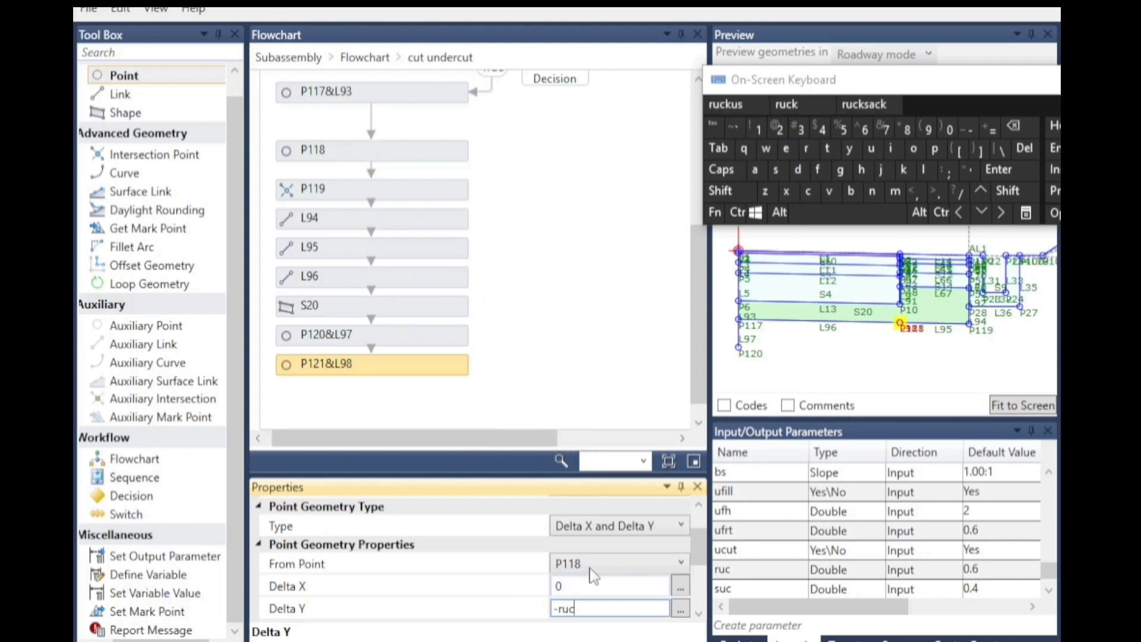
# Disable Add Link to From Point on P121.
pyautogui.scroll(-3, 699, 618)
pyautogui.click(559, 587)
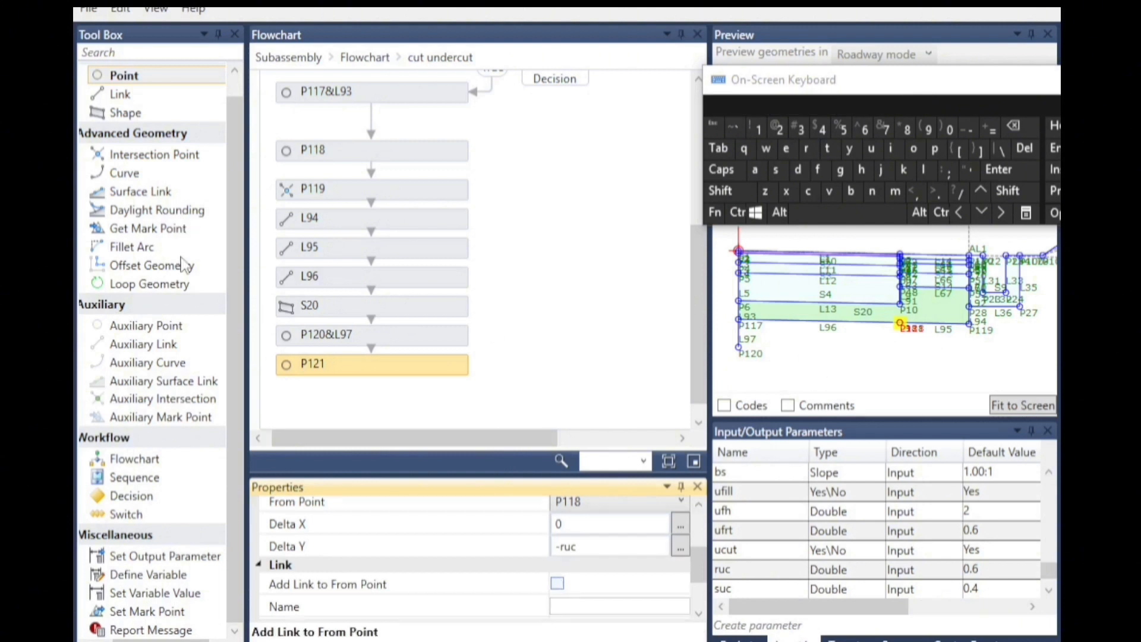
pyautogui.click(967, 350)
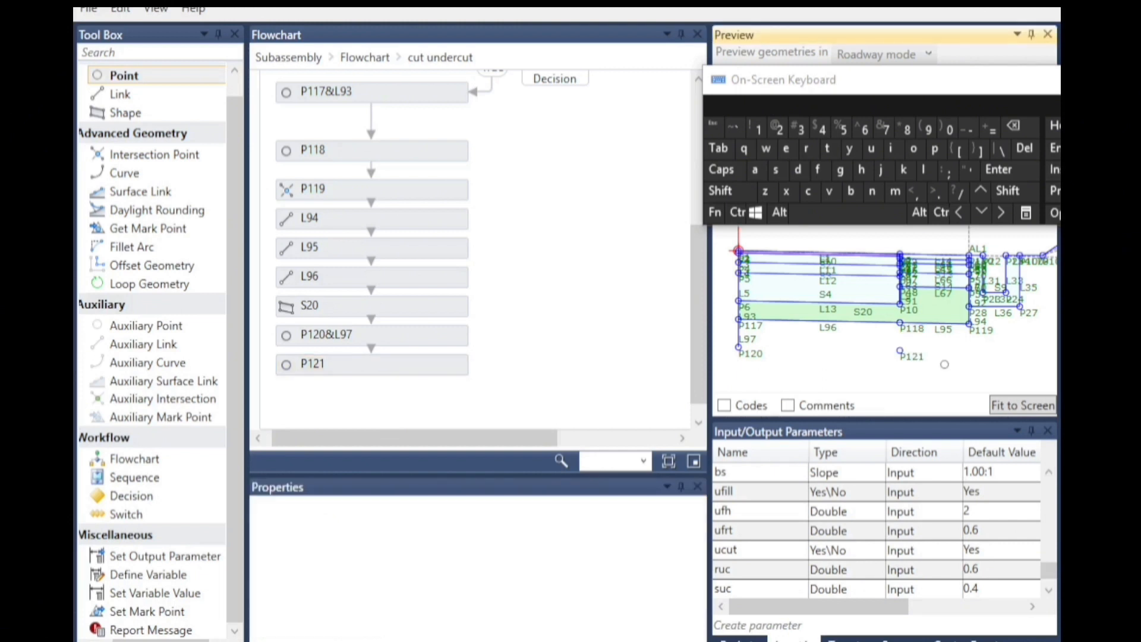
pyautogui.moveTo(792, 322); pyautogui.dragTo(770, 321, button='middle')
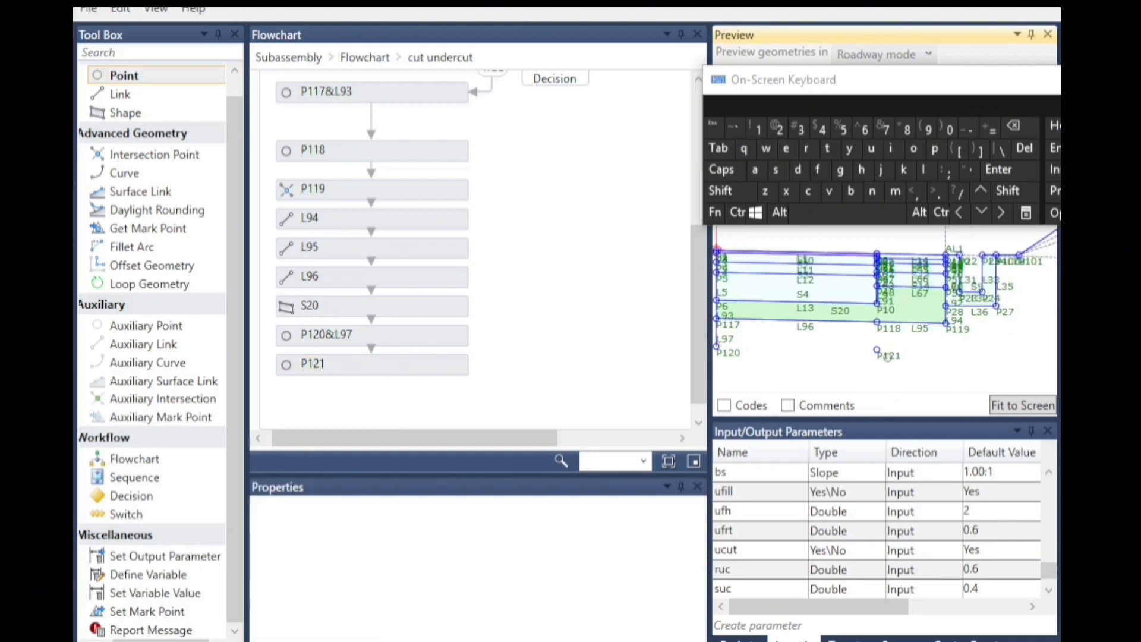
# Add an Intersection Point below P121 and set its type to Intersection: TwoPointsSlope.
pyautogui.scroll(2, 1009, 315)
pyautogui.scroll(-1, 1000, 300)
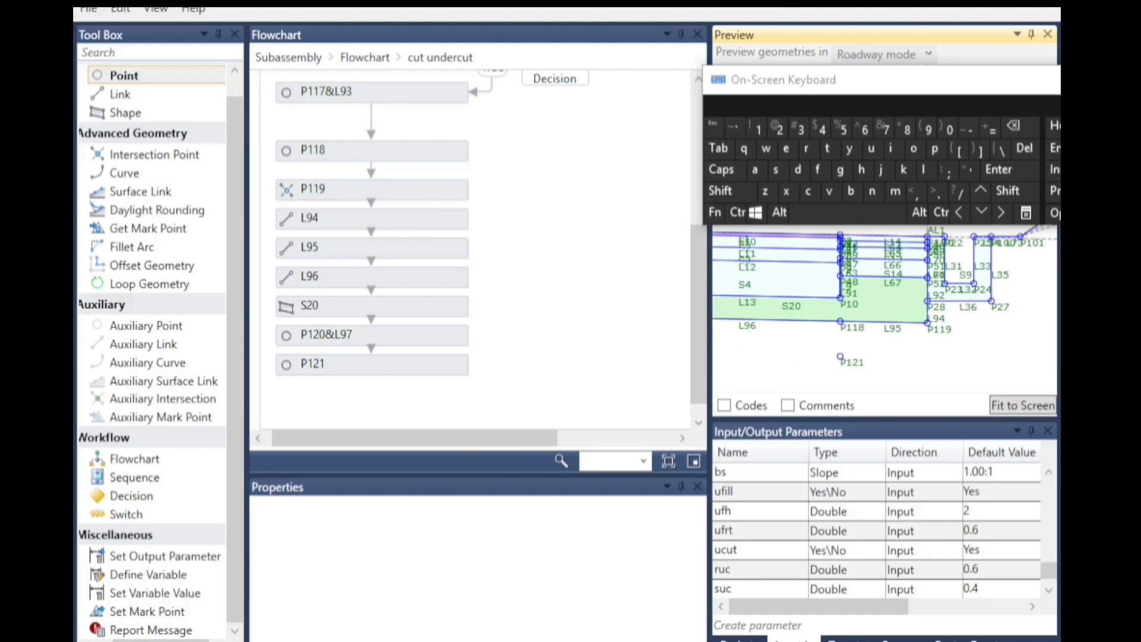
pyautogui.scroll(-1, 325, 324)
pyautogui.moveTo(502, 438); pyautogui.dragTo(675, 410)
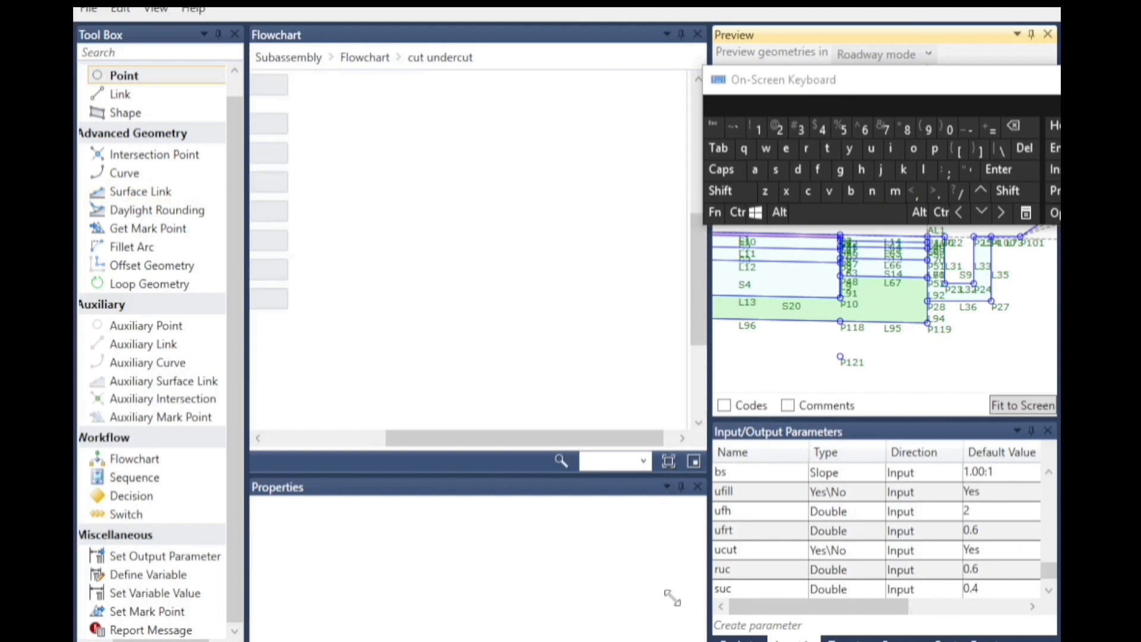
pyautogui.moveTo(543, 444); pyautogui.dragTo(332, 468)
pyautogui.scroll(-2, 321, 356)
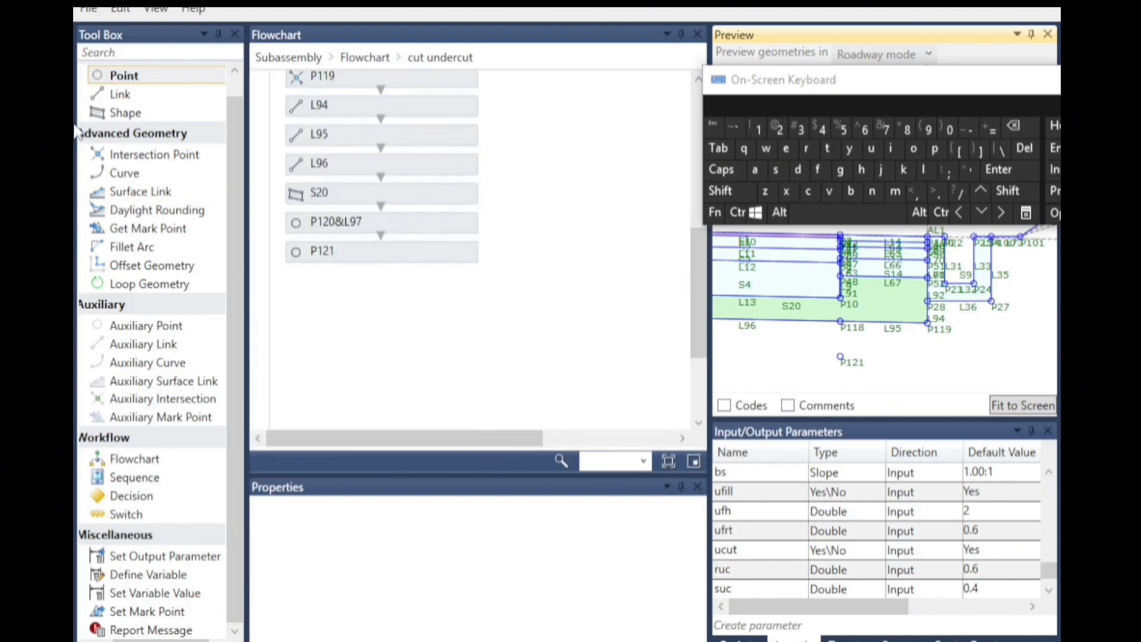
pyautogui.click(144, 158)
pyautogui.moveTo(146, 168); pyautogui.dragTo(385, 306)
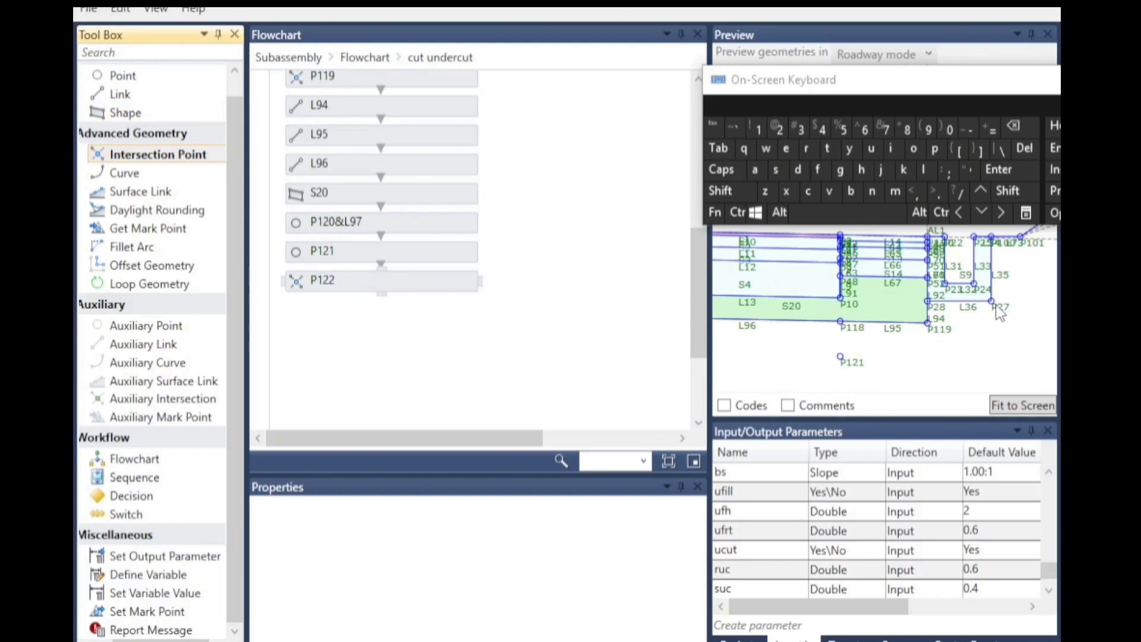
pyautogui.click(387, 278)
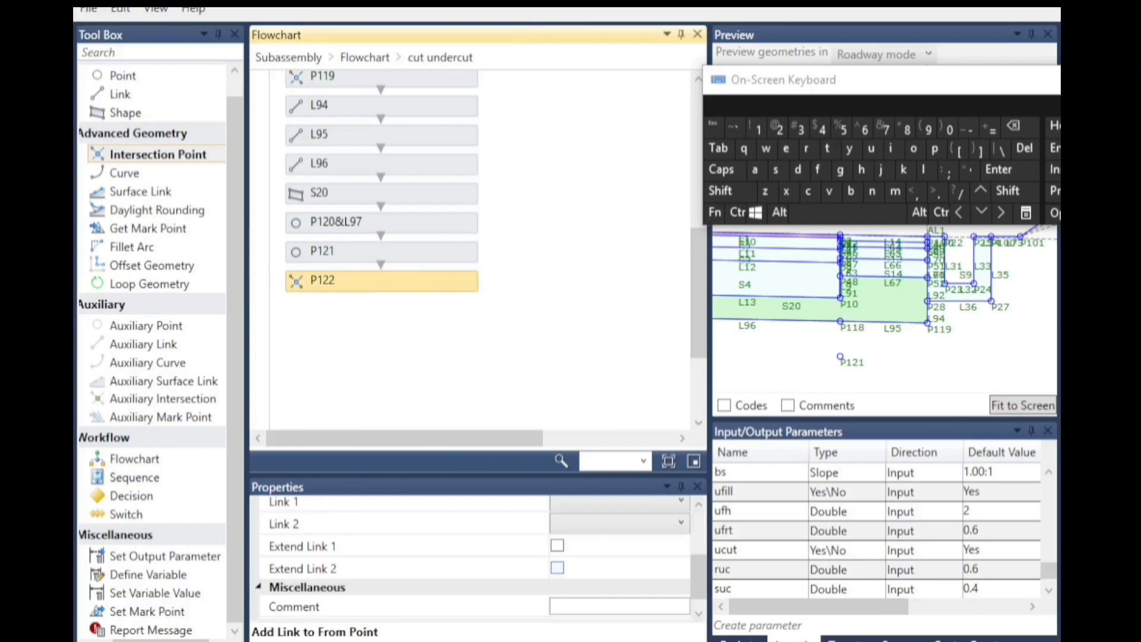
pyautogui.click(698, 504)
pyautogui.click(631, 524)
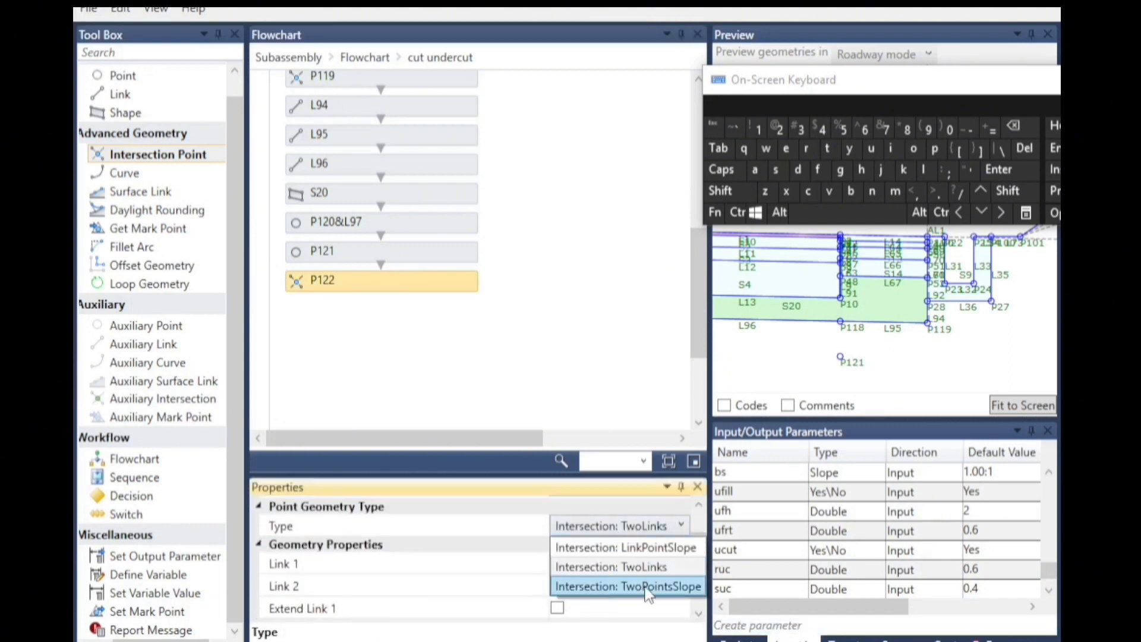
pyautogui.click(637, 588)
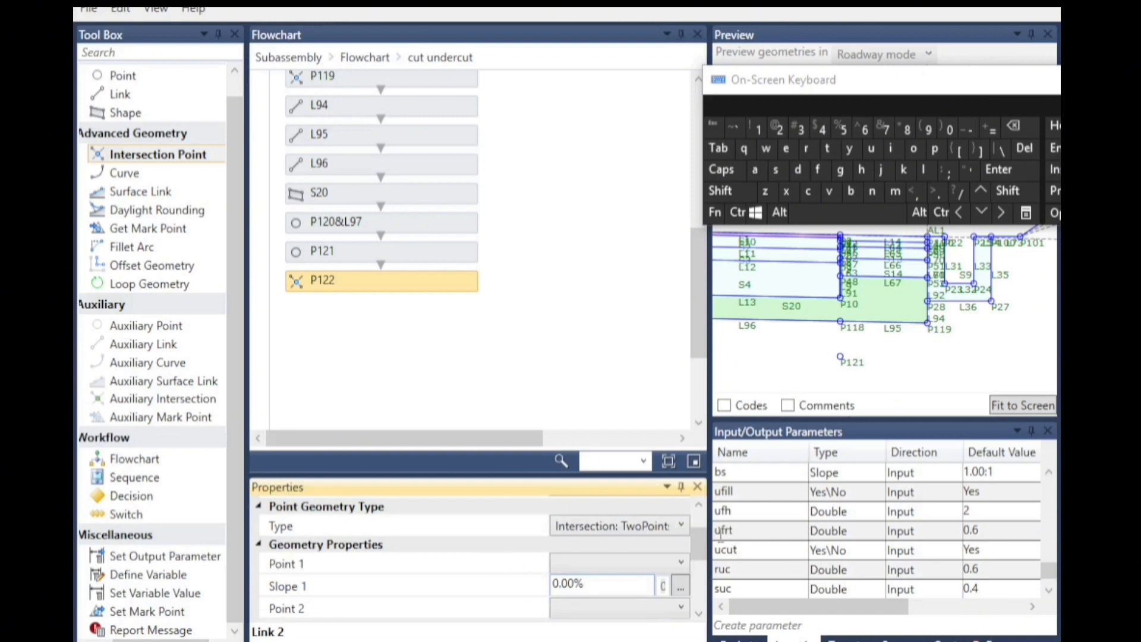
# Set the intersection point's Point 1 to P121 and Slope 1 to l14.slope.
pyautogui.click(597, 565)
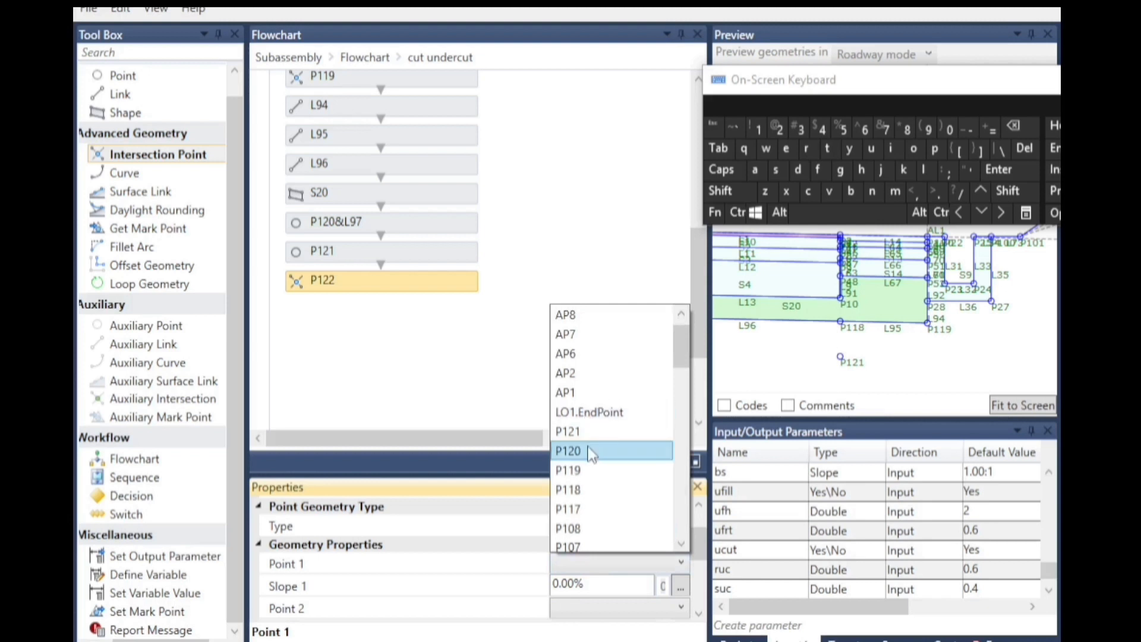
pyautogui.click(585, 432)
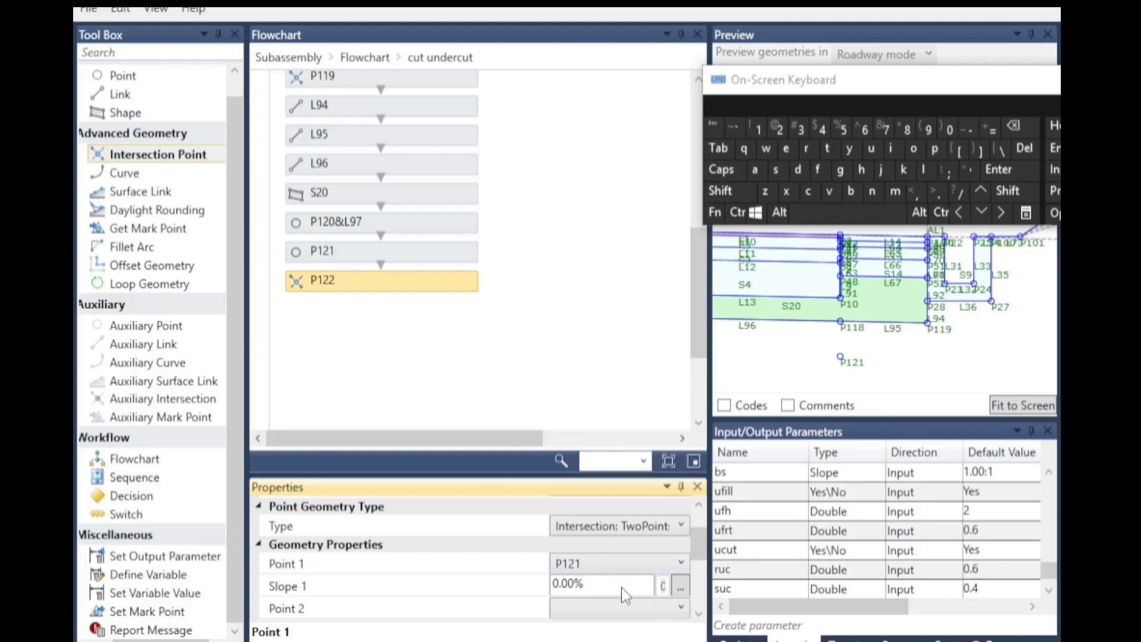
pyautogui.click(587, 588)
pyautogui.doubleClick(587, 588)
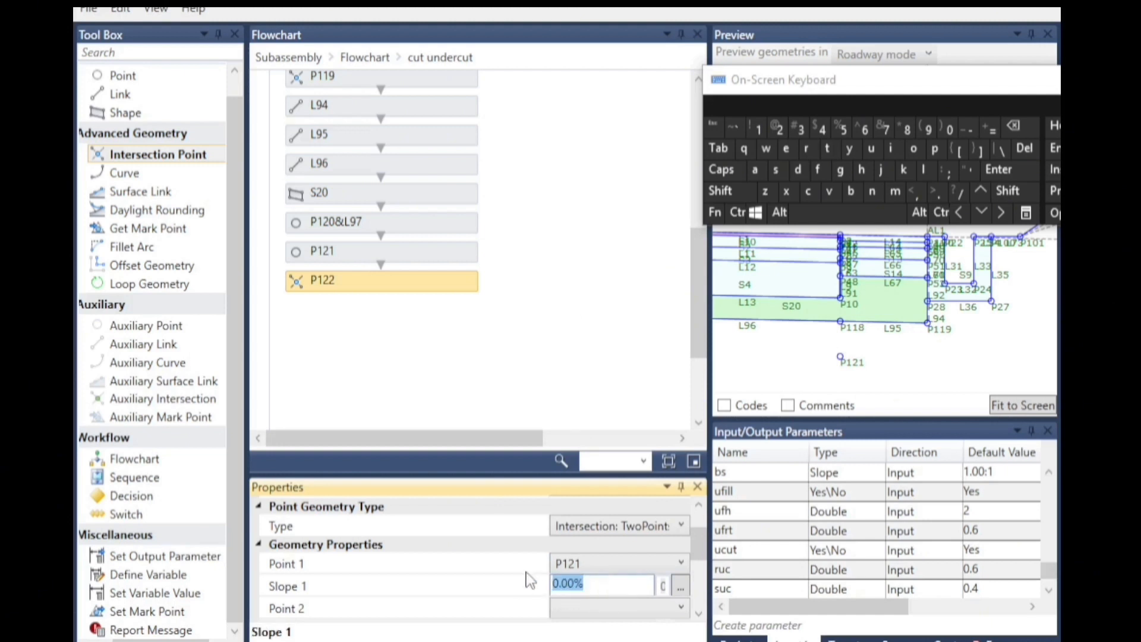
pyautogui.click(927, 171)
pyautogui.click(755, 132)
pyautogui.click(820, 131)
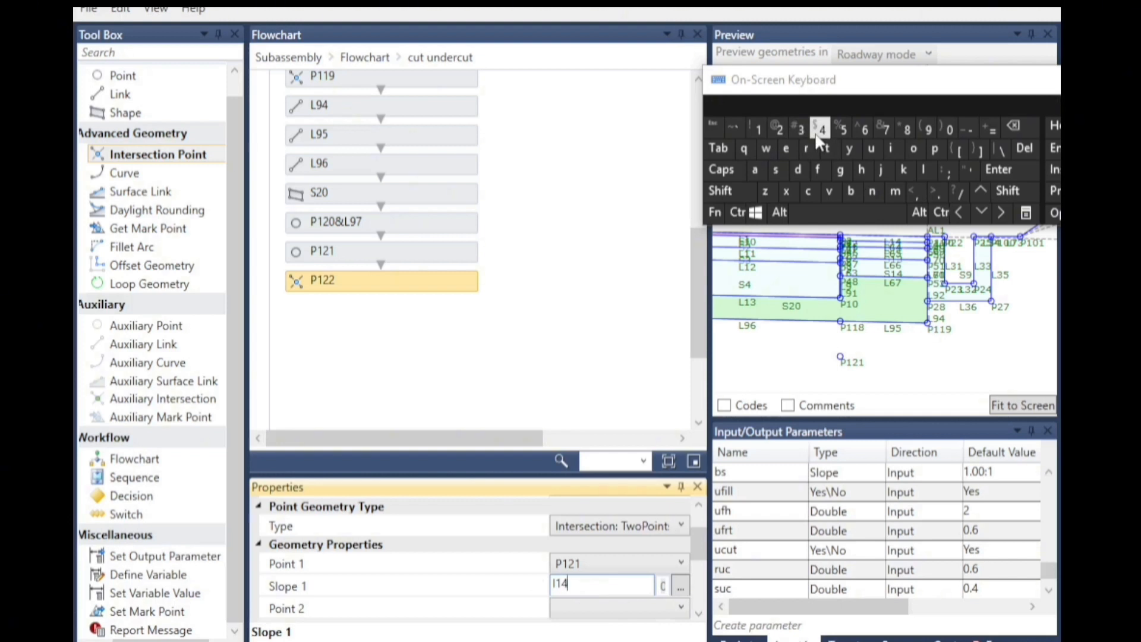
pyautogui.click(935, 190)
pyautogui.click(776, 169)
pyautogui.click(923, 169)
pyautogui.click(934, 151)
pyautogui.click(785, 150)
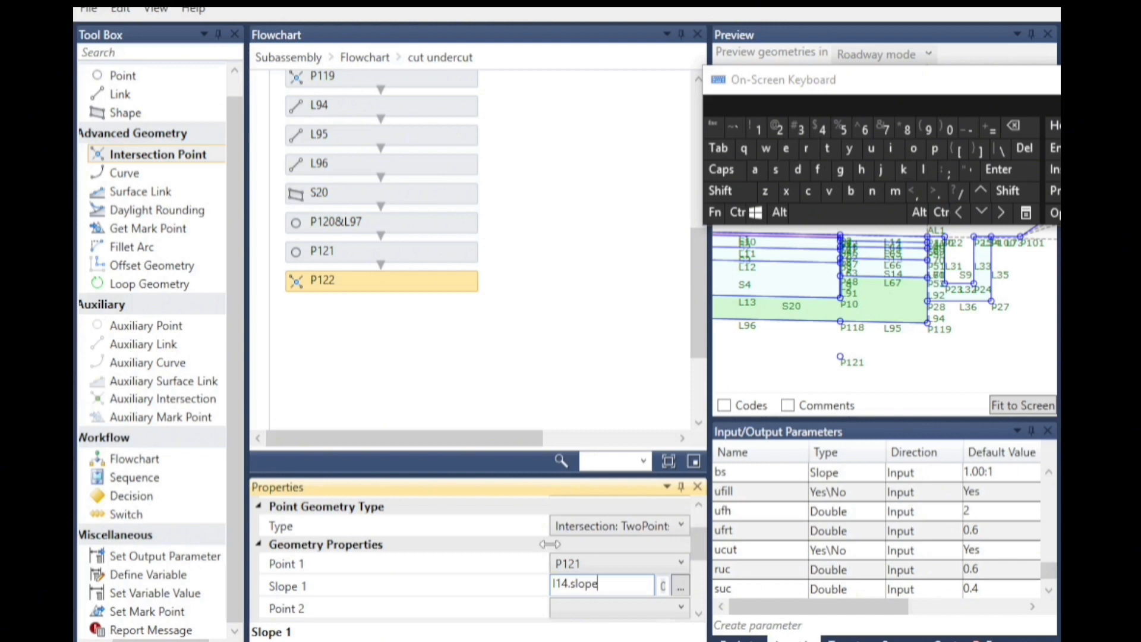
pyautogui.click(700, 613)
pyautogui.click(579, 561)
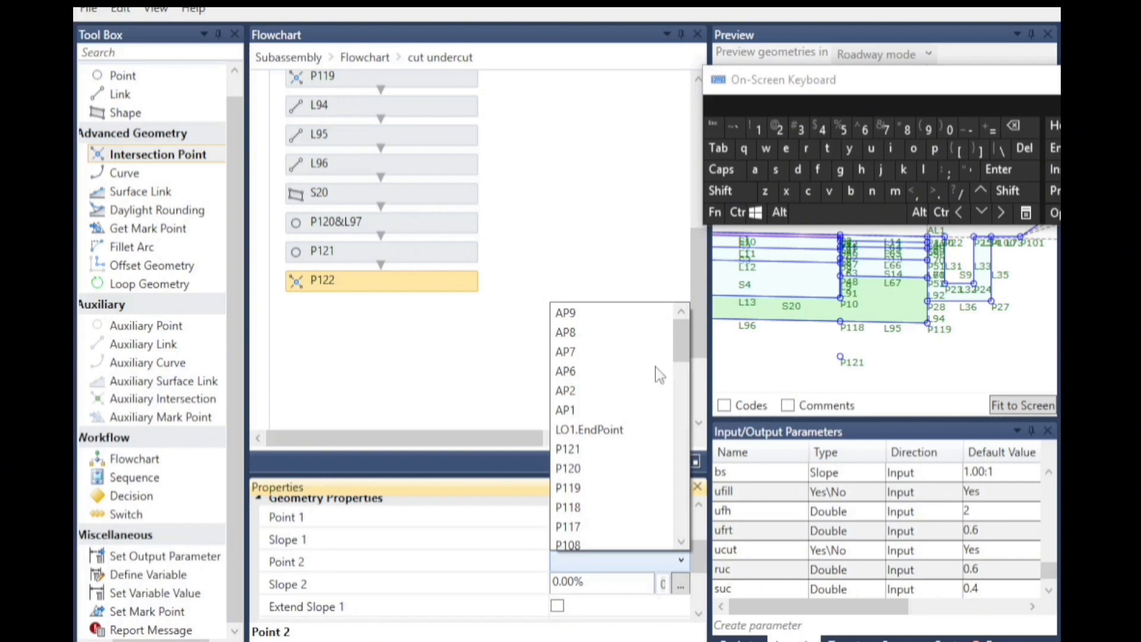
pyautogui.click(561, 487)
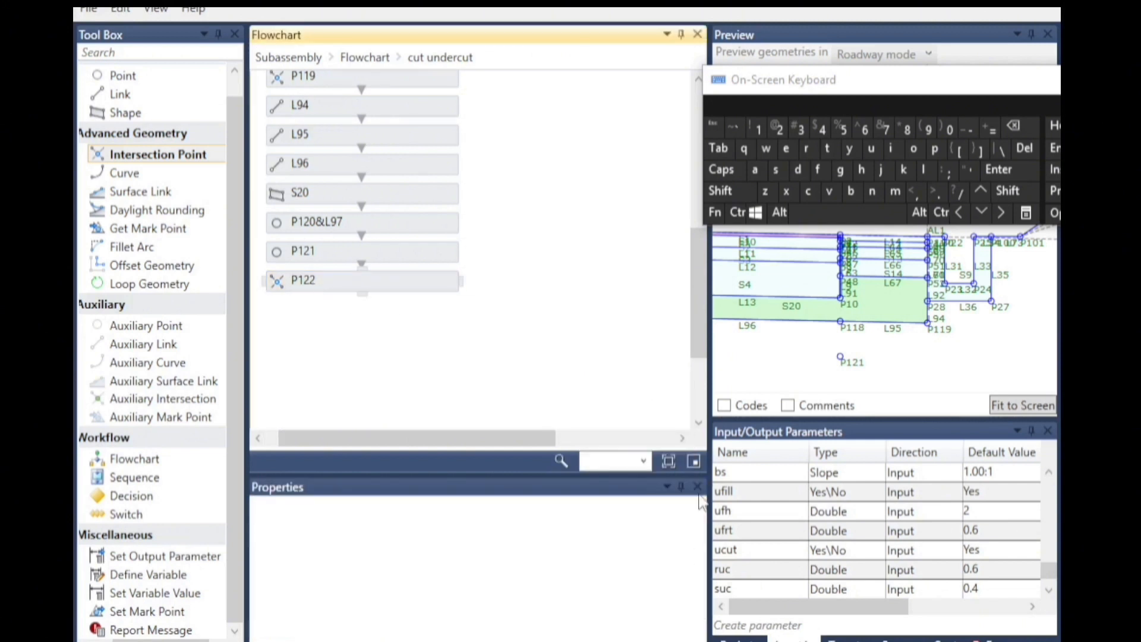
pyautogui.click(315, 286)
pyautogui.click(581, 561)
pyautogui.scroll(-10, 586, 529)
pyautogui.scroll(-3, 585, 535)
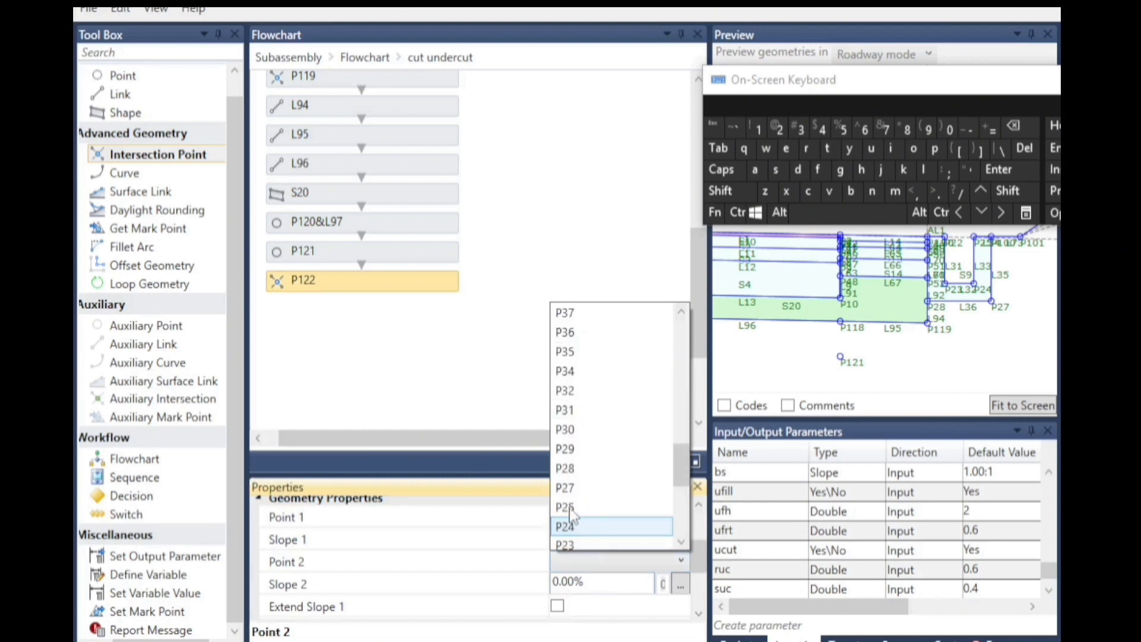
pyautogui.click(581, 486)
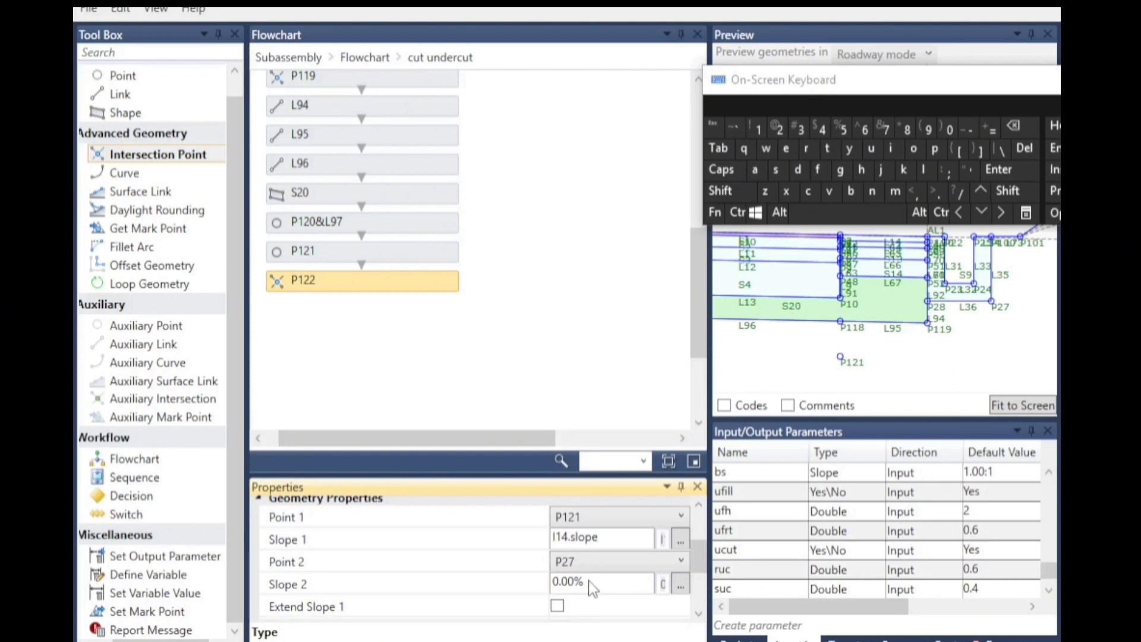
pyautogui.click(593, 585)
pyautogui.click(968, 129)
pyautogui.write('2222222222')
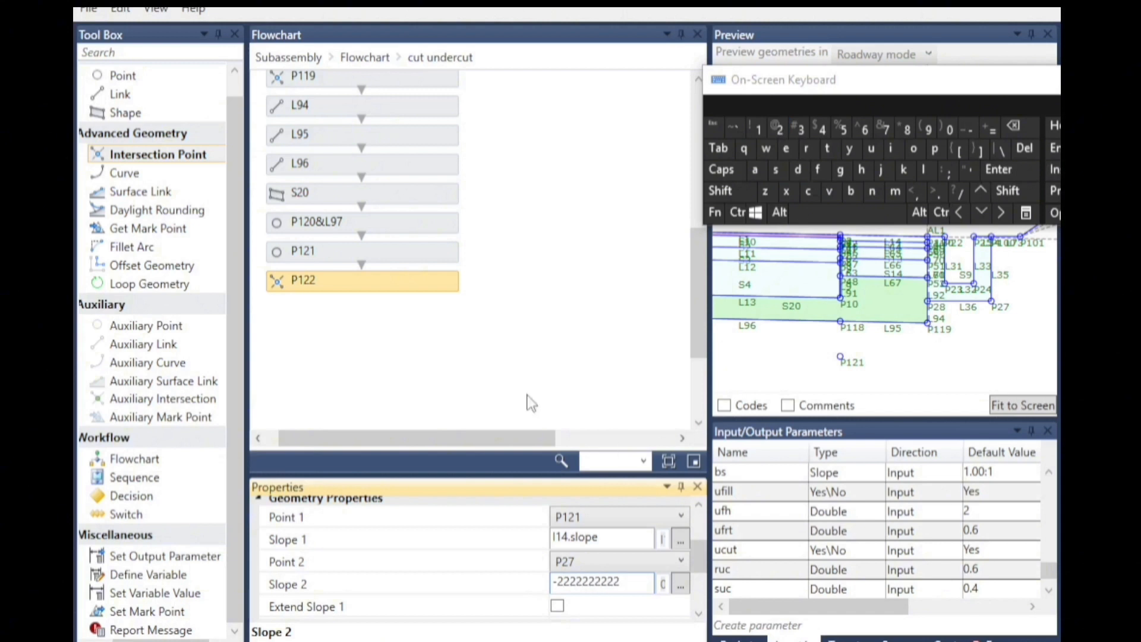
pyautogui.click(529, 377)
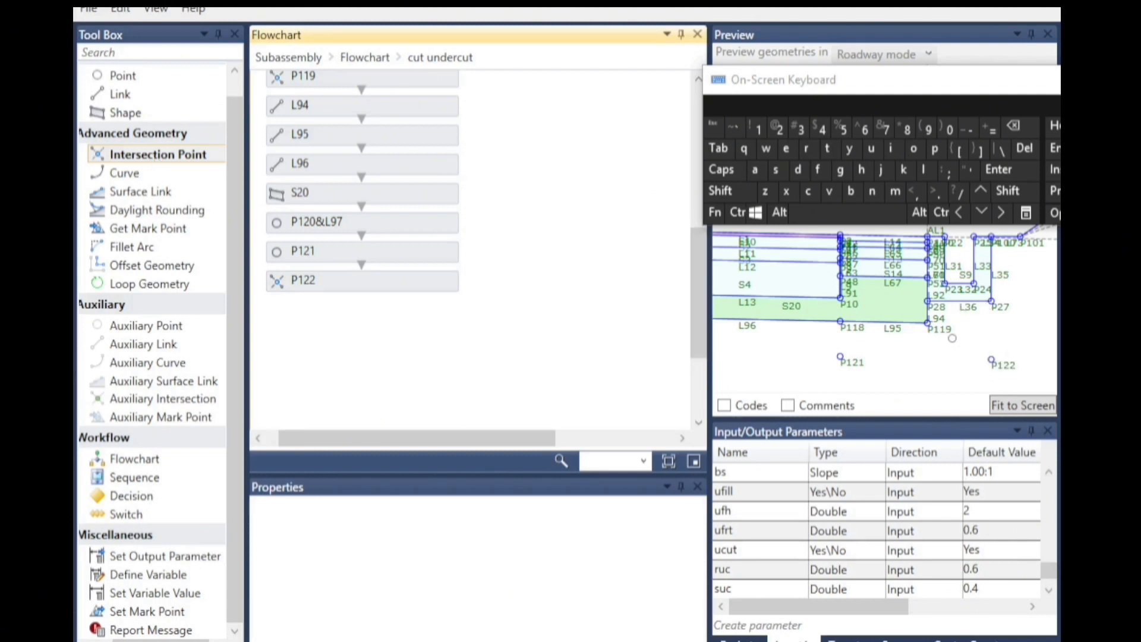
# Add a Link below P122 with Start Point P122 and End Point P27.
pyautogui.scroll(-1, 947, 330)
pyautogui.scroll(-2, 316, 220)
pyautogui.moveTo(122, 94); pyautogui.dragTo(390, 280)
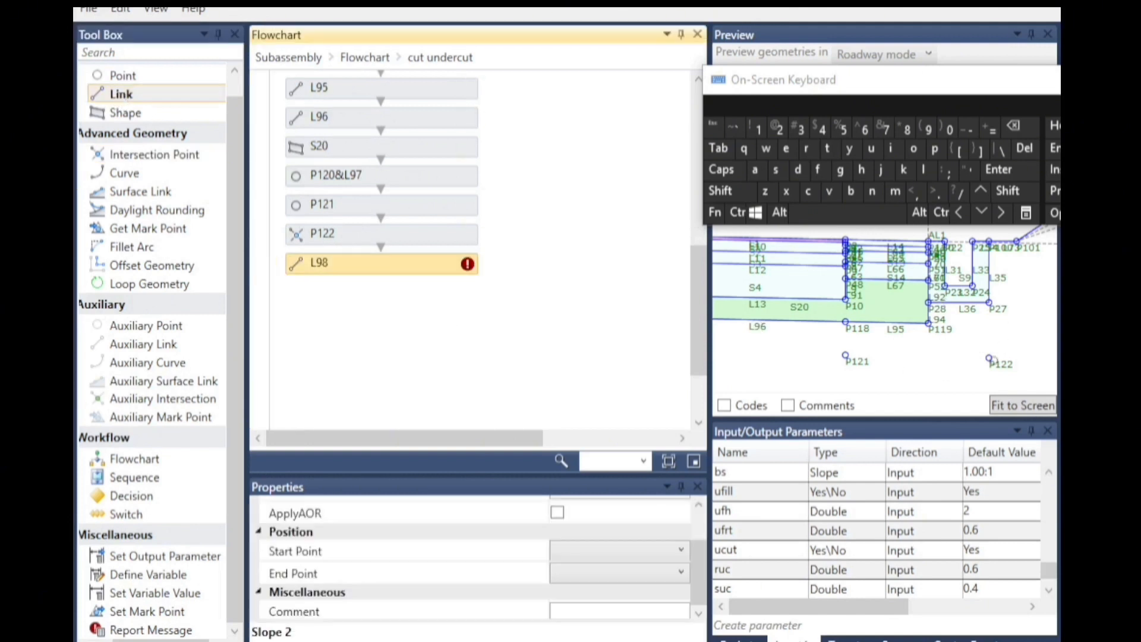
pyautogui.click(615, 553)
pyautogui.scroll(-1, 589, 488)
pyautogui.click(585, 308)
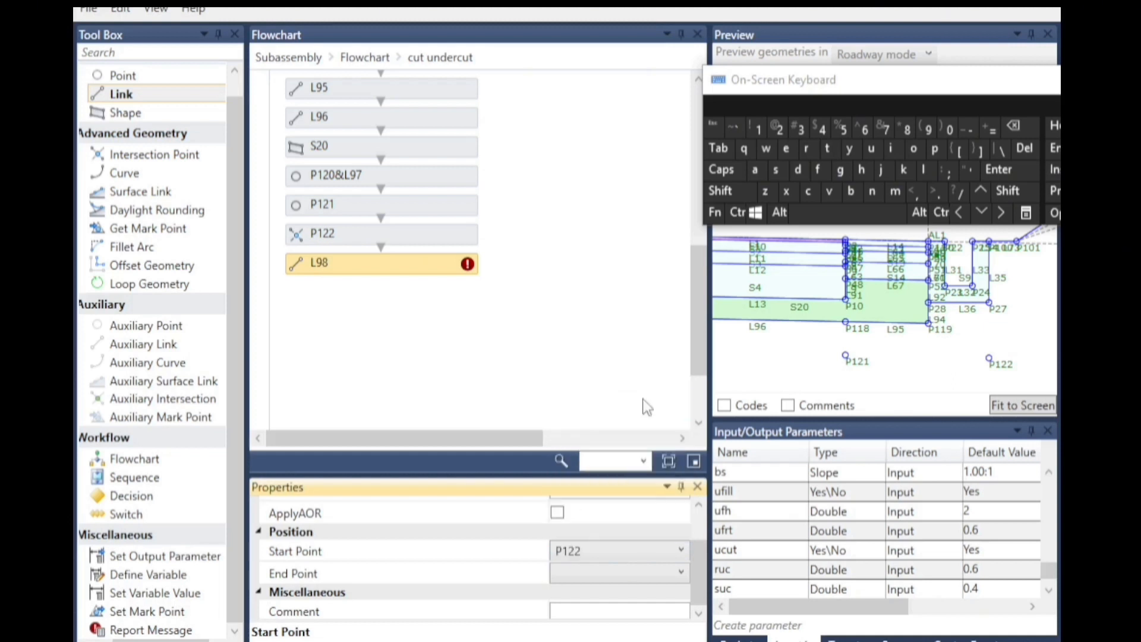
pyautogui.click(584, 574)
pyautogui.scroll(-1, 594, 458)
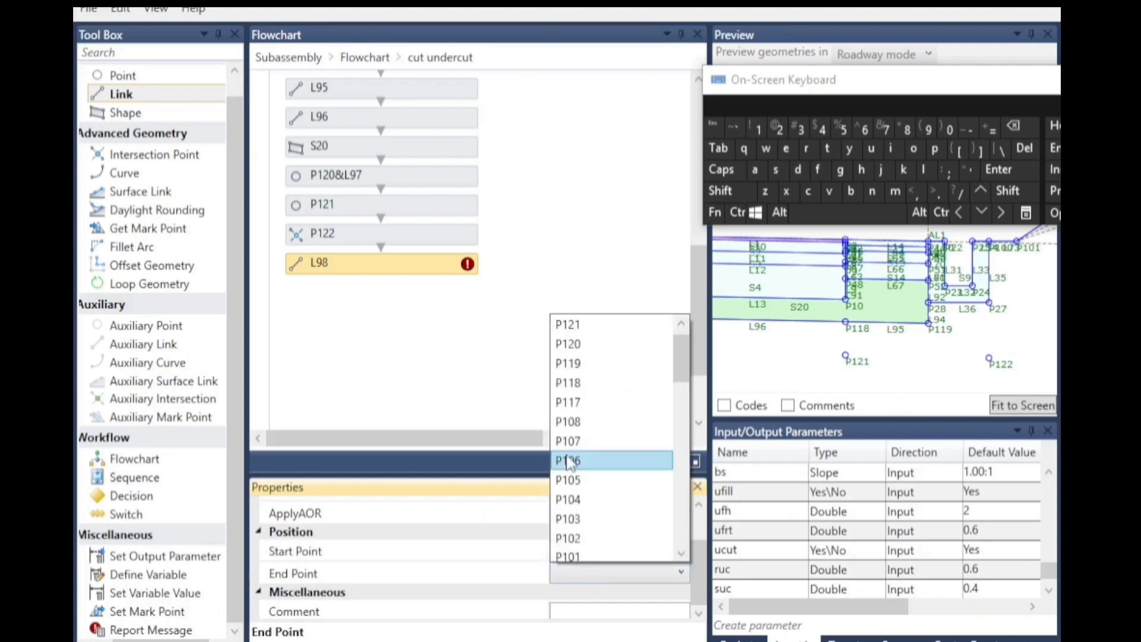
pyautogui.scroll(-13, 593, 416)
pyautogui.click(581, 345)
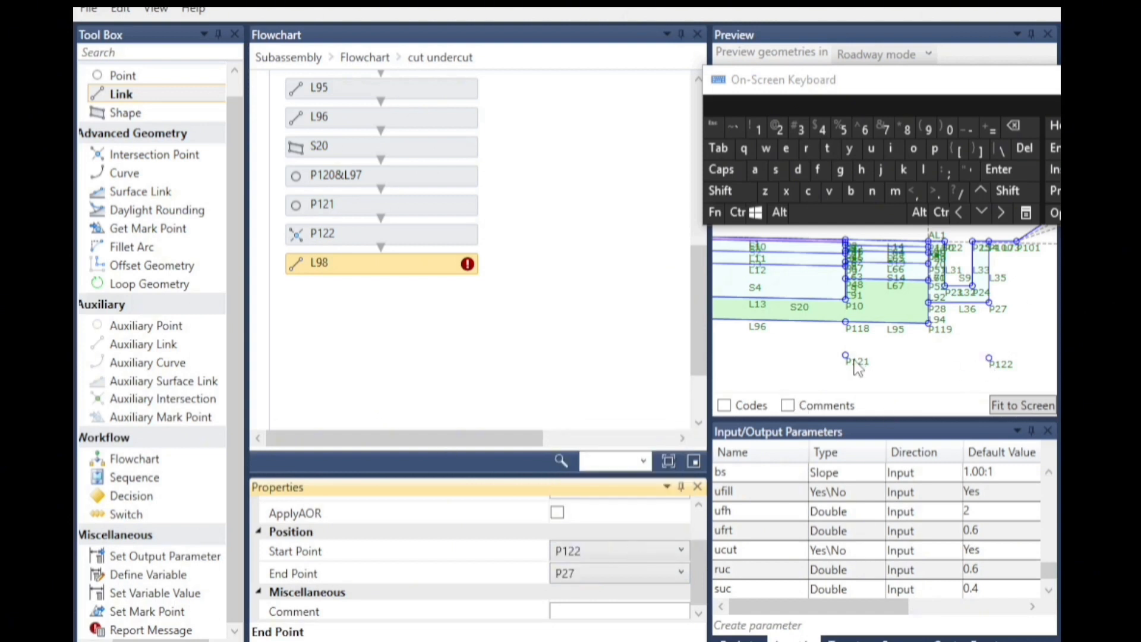
# Add another Link with Start Point P121 and End Point P122.
pyautogui.moveTo(143, 97); pyautogui.dragTo(394, 298)
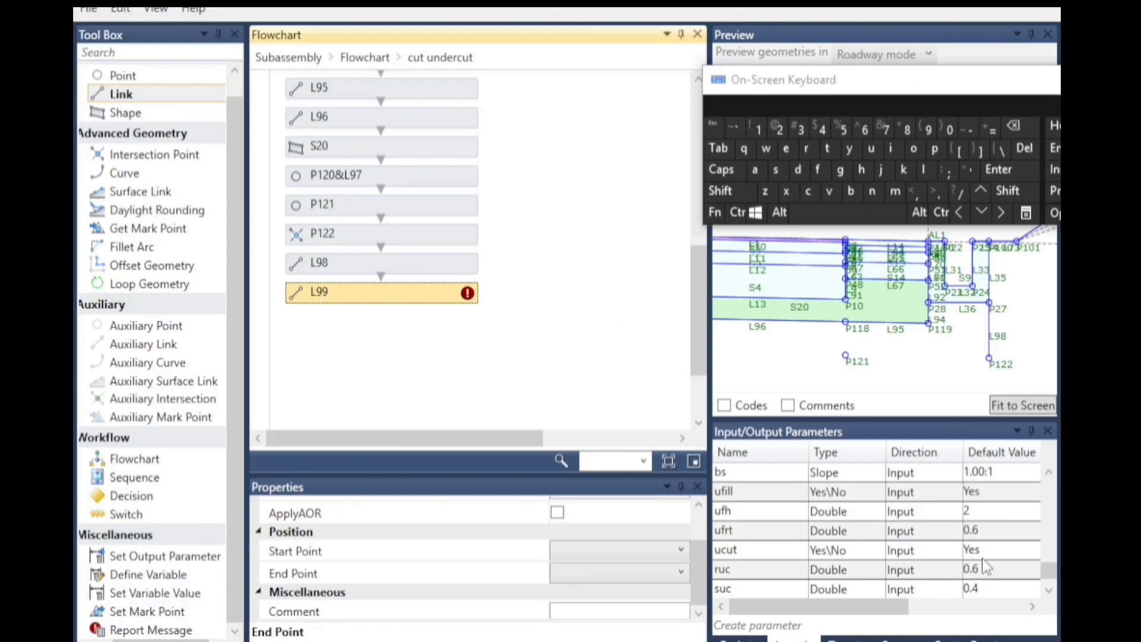
pyautogui.click(585, 553)
pyautogui.scroll(1, 580, 321)
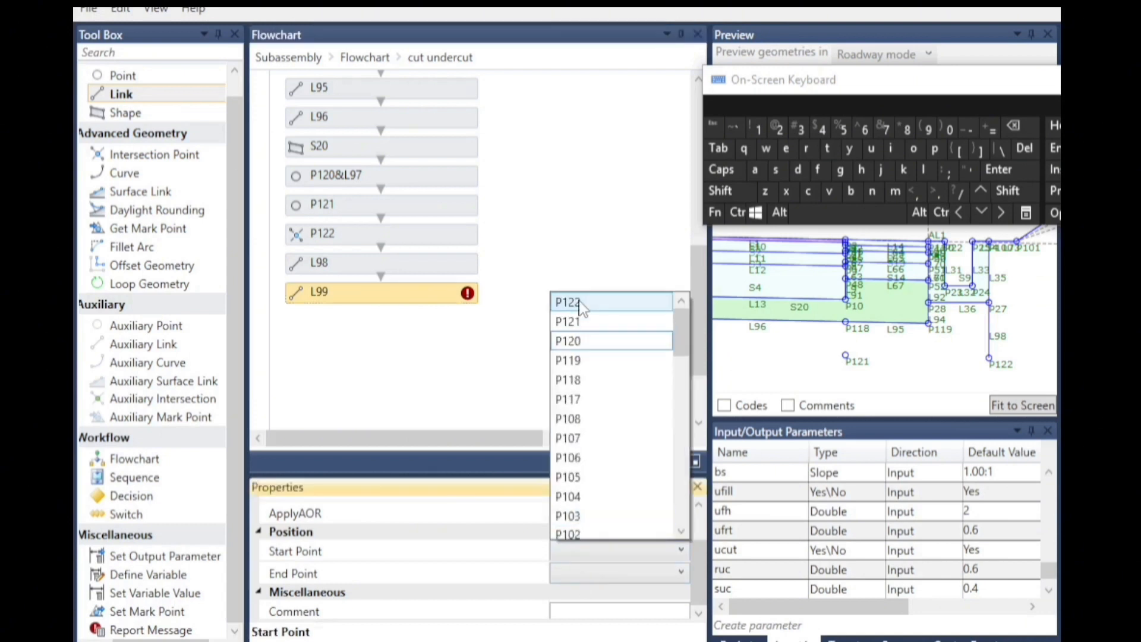
pyautogui.click(579, 321)
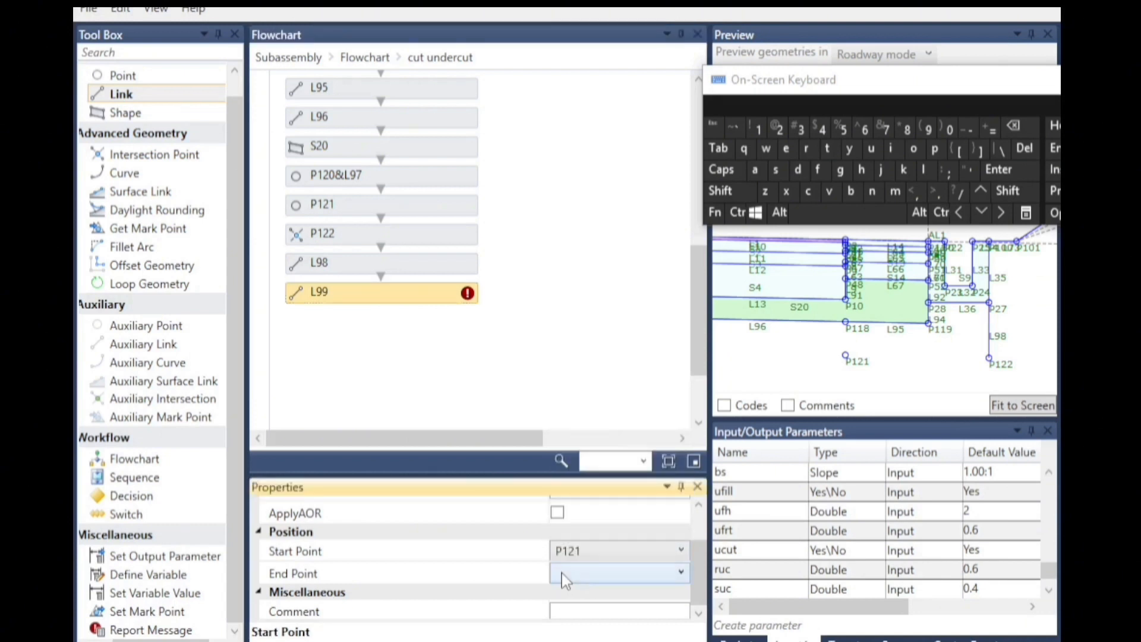
pyautogui.click(569, 575)
pyautogui.scroll(1, 589, 345)
pyautogui.click(584, 324)
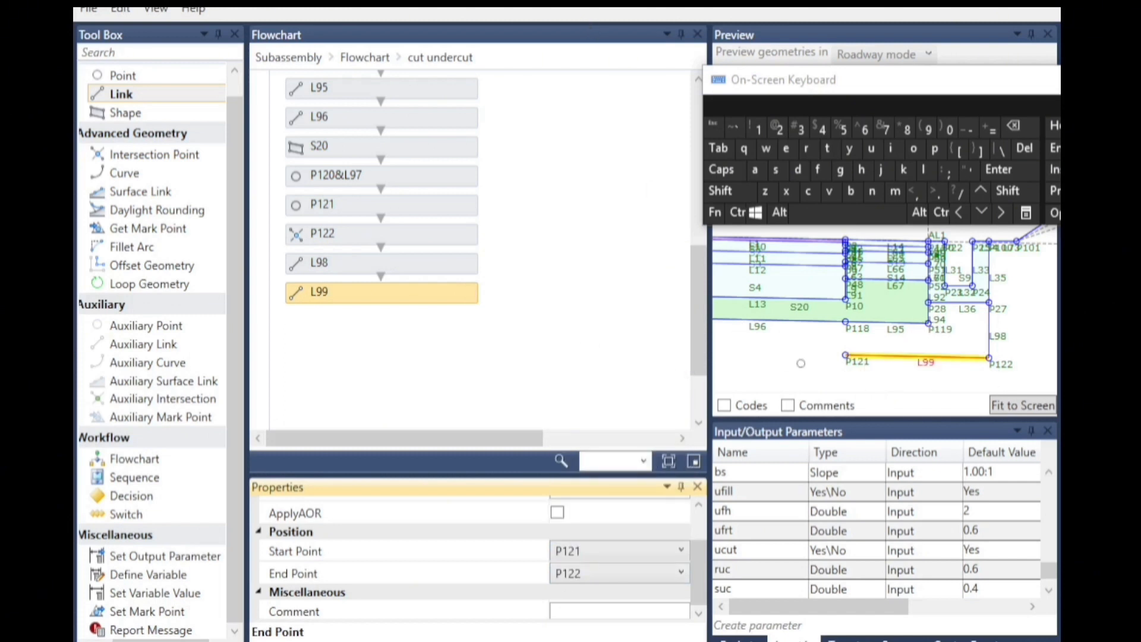
pyautogui.scroll(-3, 1043, 334)
pyautogui.scroll(2, 912, 358)
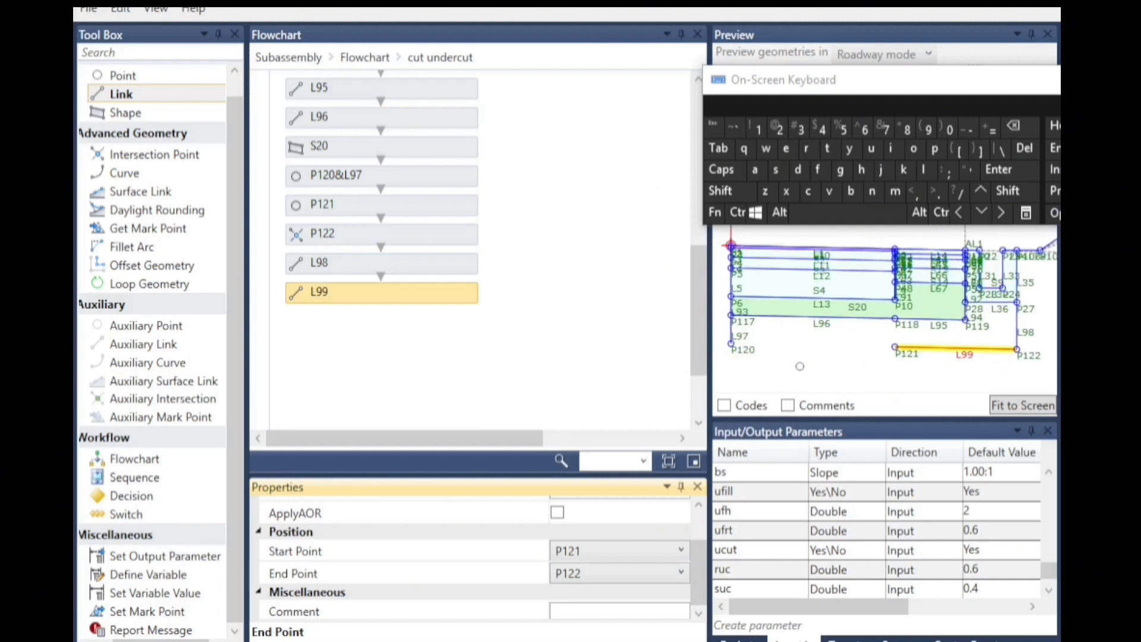
# Add a Link with Start Point P120 and End Point P121.
pyautogui.moveTo(142, 99); pyautogui.dragTo(383, 340)
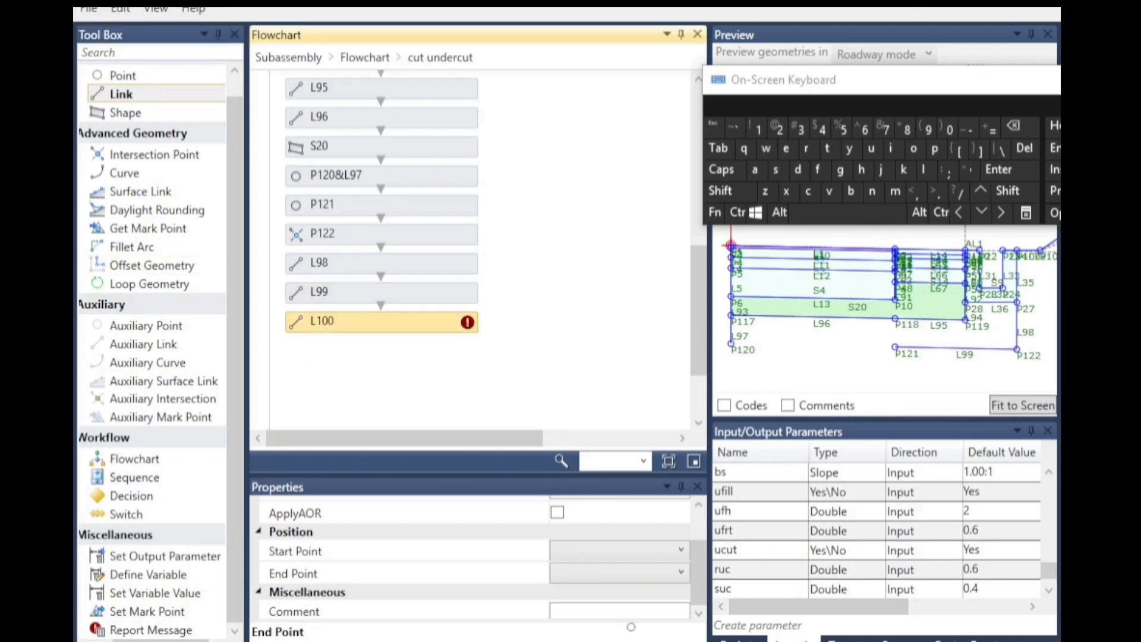
pyautogui.click(612, 551)
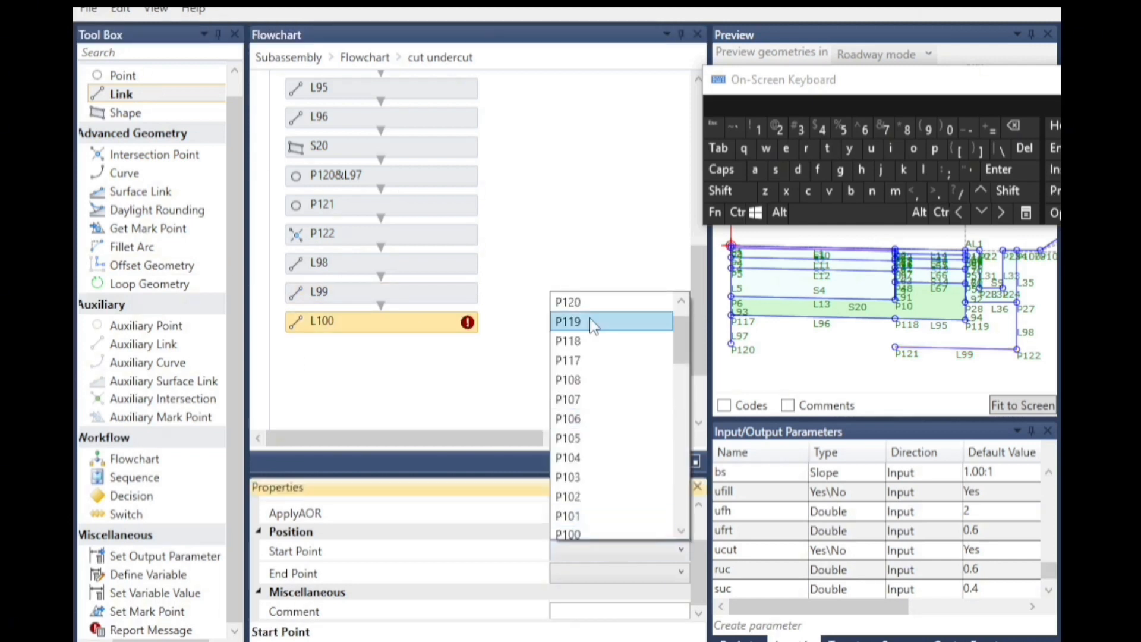
pyautogui.click(580, 301)
pyautogui.click(567, 575)
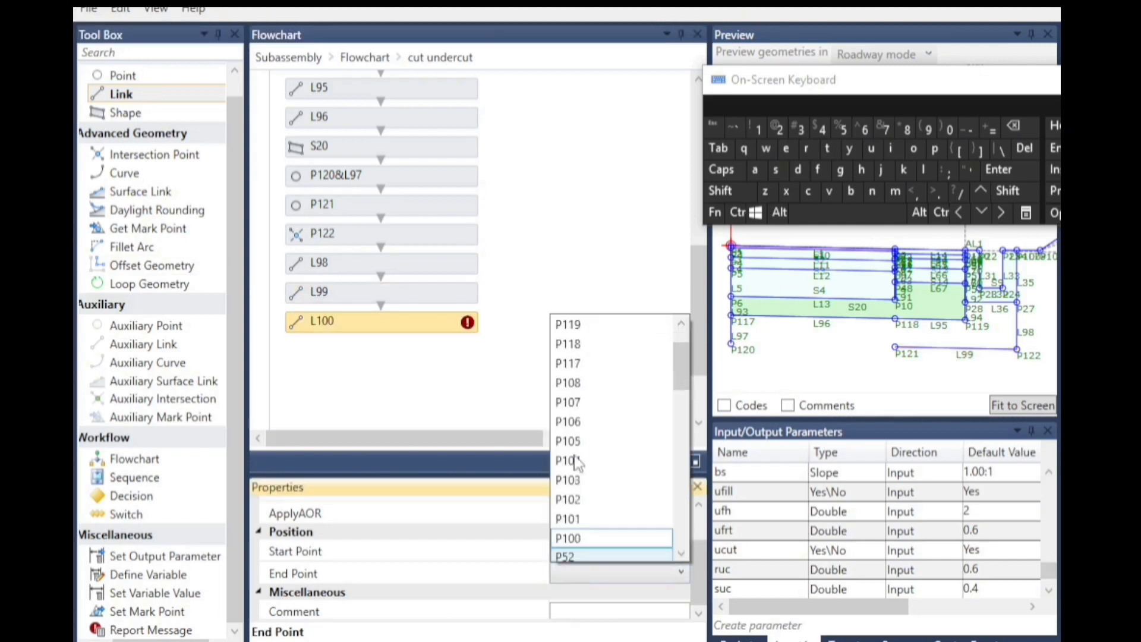
pyautogui.scroll(1, 606, 382)
pyautogui.click(600, 342)
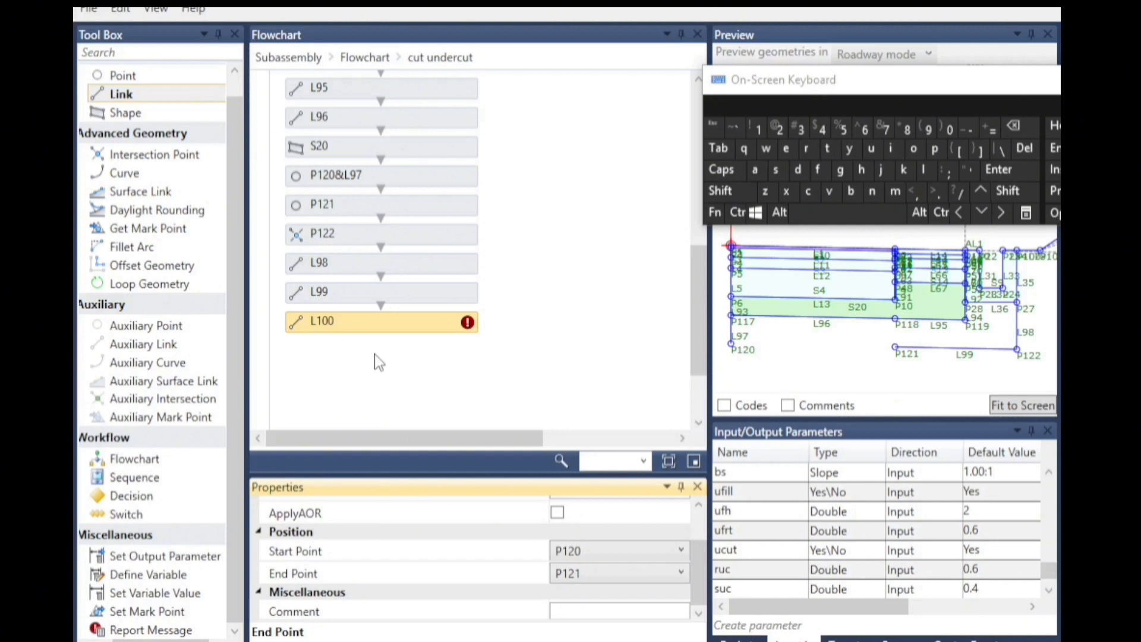
pyautogui.scroll(2, 846, 347)
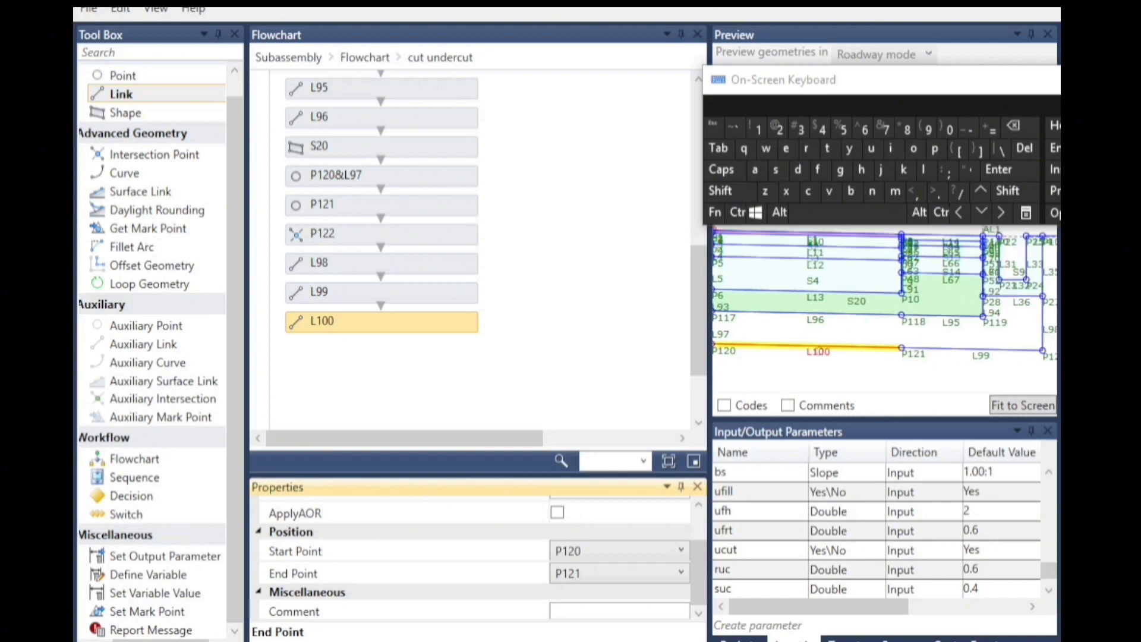
# Add a Shape below L100 and assign its links by picking the undercut region in the preview.
pyautogui.moveTo(125, 112); pyautogui.dragTo(401, 362)
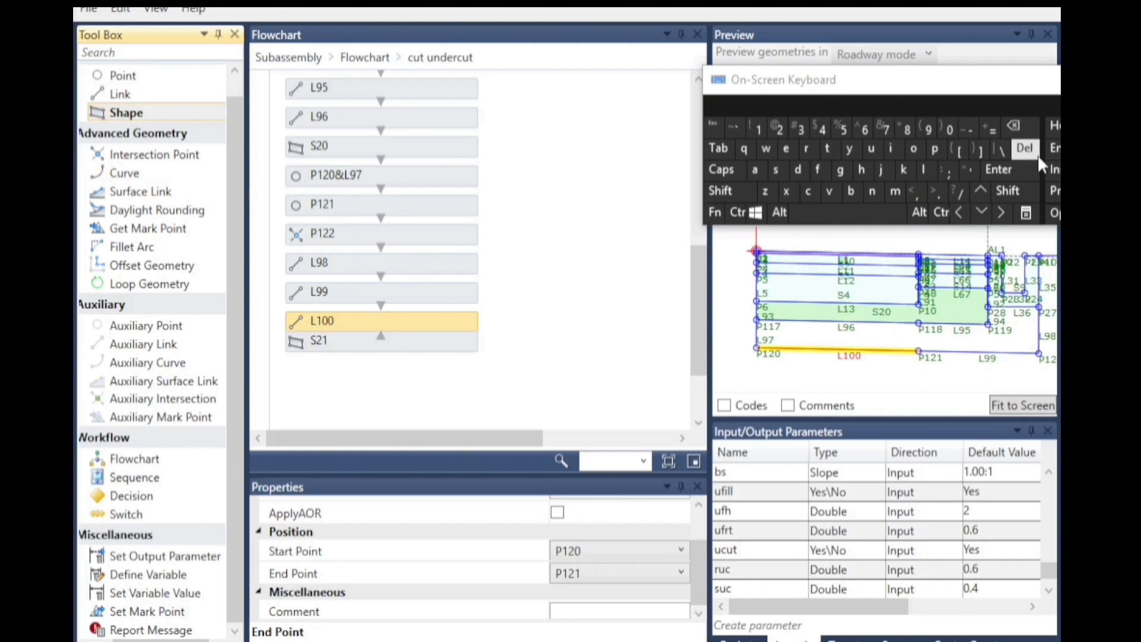
pyautogui.click(983, 218)
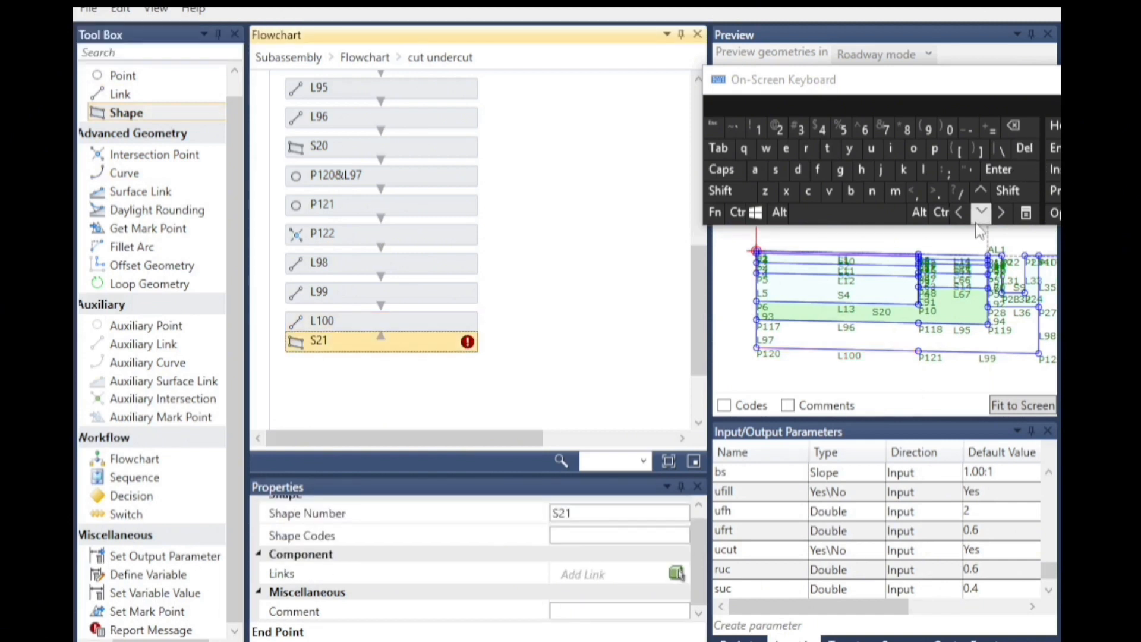
pyautogui.click(677, 573)
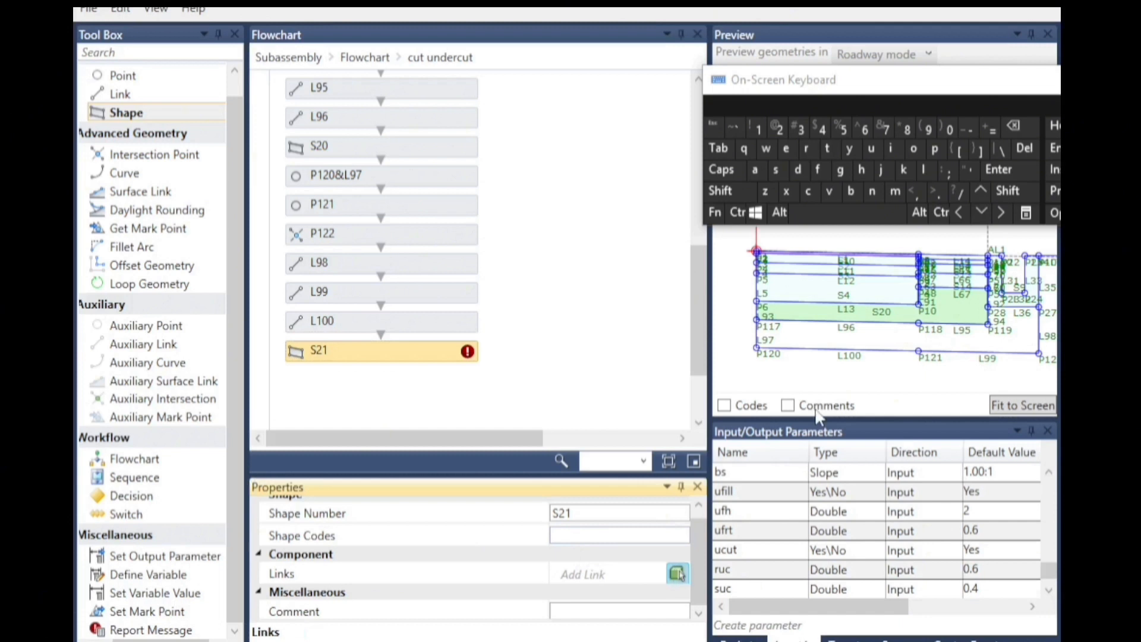
pyautogui.click(874, 338)
pyautogui.click(858, 342)
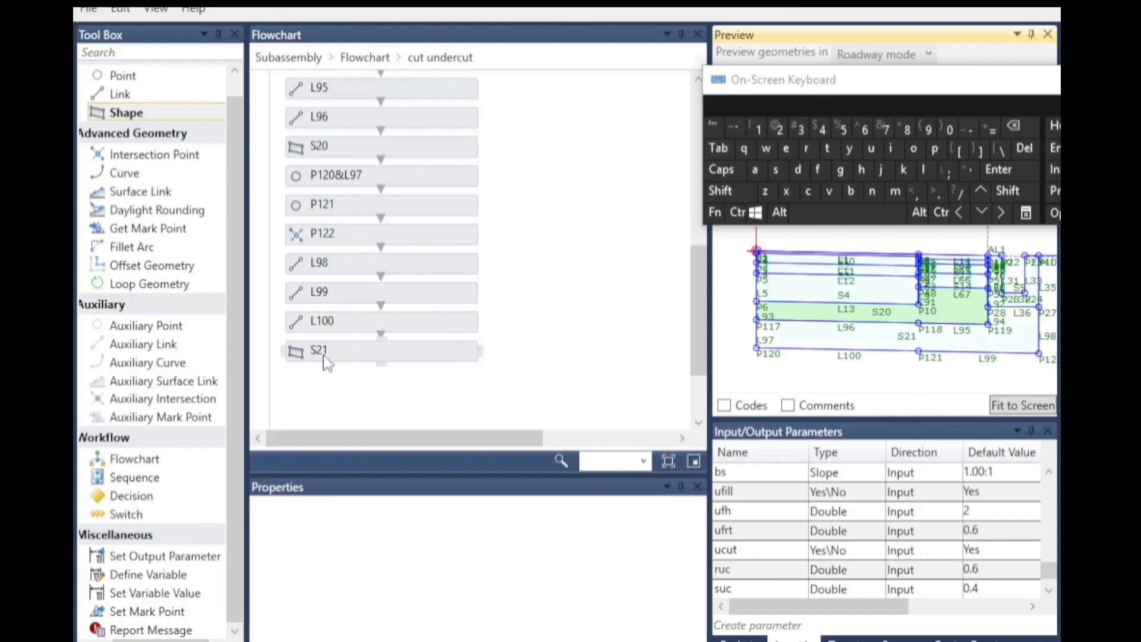
# Set the shape codes of S21 to "rock undercut fill".
pyautogui.click(324, 351)
pyautogui.click(590, 535)
pyautogui.click(1008, 190)
pyautogui.click(969, 171)
pyautogui.click(806, 149)
pyautogui.click(915, 150)
pyautogui.click(808, 190)
pyautogui.click(903, 169)
pyautogui.click(871, 149)
pyautogui.click(872, 191)
pyautogui.click(798, 169)
pyautogui.click(785, 149)
pyautogui.click(734, 105)
pyautogui.click(819, 170)
pyautogui.click(890, 148)
pyautogui.click(924, 169)
pyautogui.click(924, 169)
pyautogui.click(1008, 190)
pyautogui.click(956, 191)
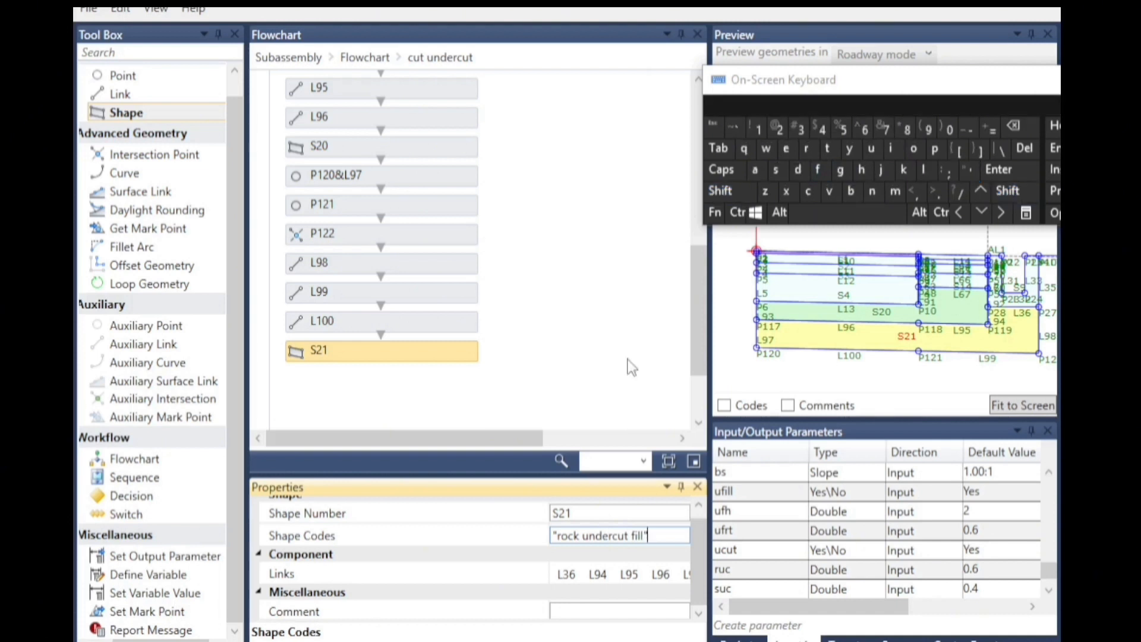
pyautogui.click(461, 402)
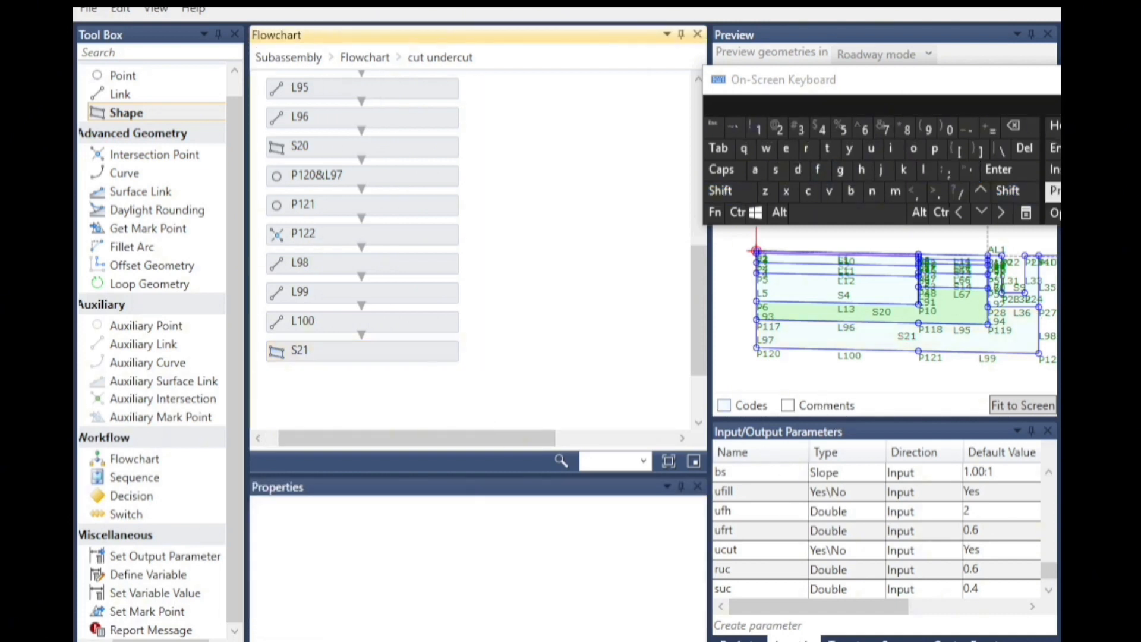
# Set the default value of the dd parameter to 1.5.
pyautogui.scroll(-1, 892, 337)
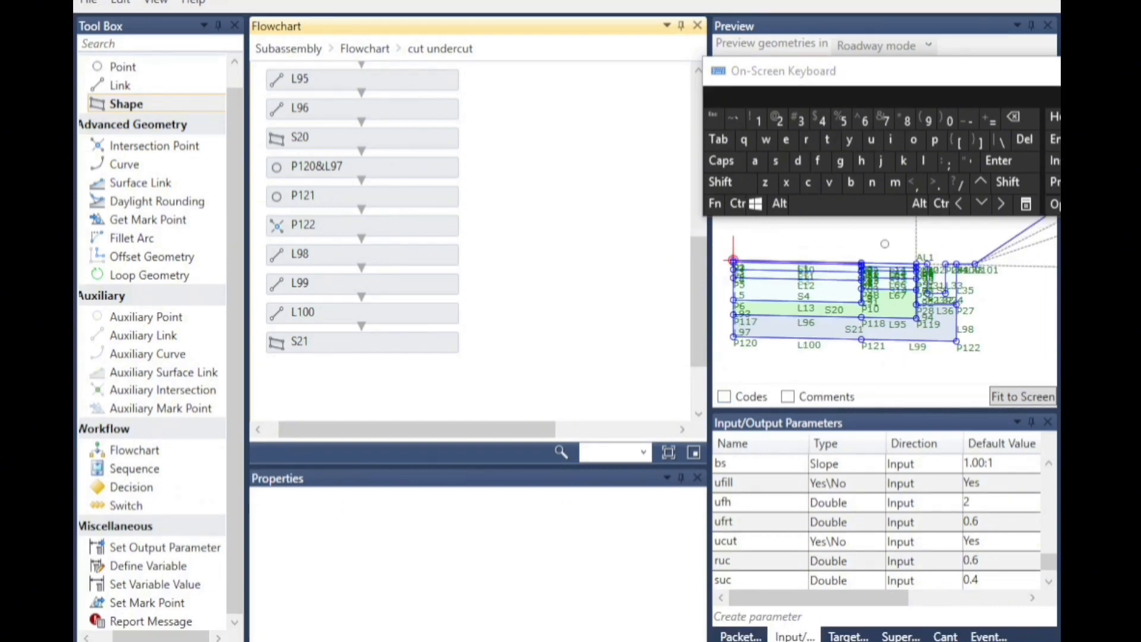
pyautogui.scroll(1, 828, 331)
pyautogui.click(1048, 464)
pyautogui.click(1050, 465)
pyautogui.click(1050, 465)
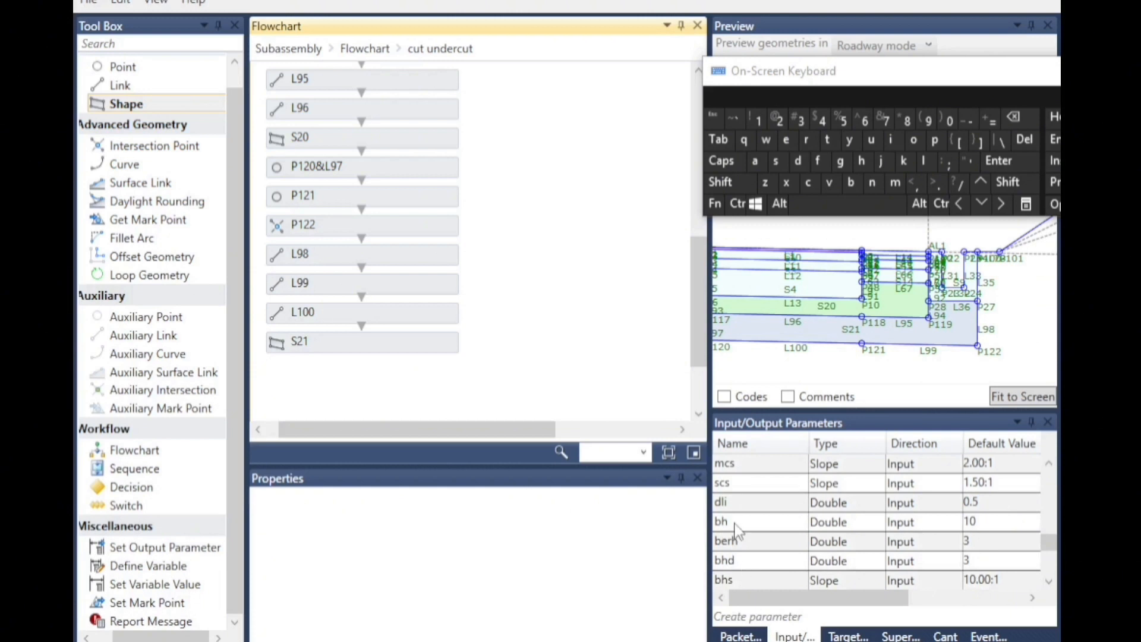
pyautogui.scroll(2, 959, 490)
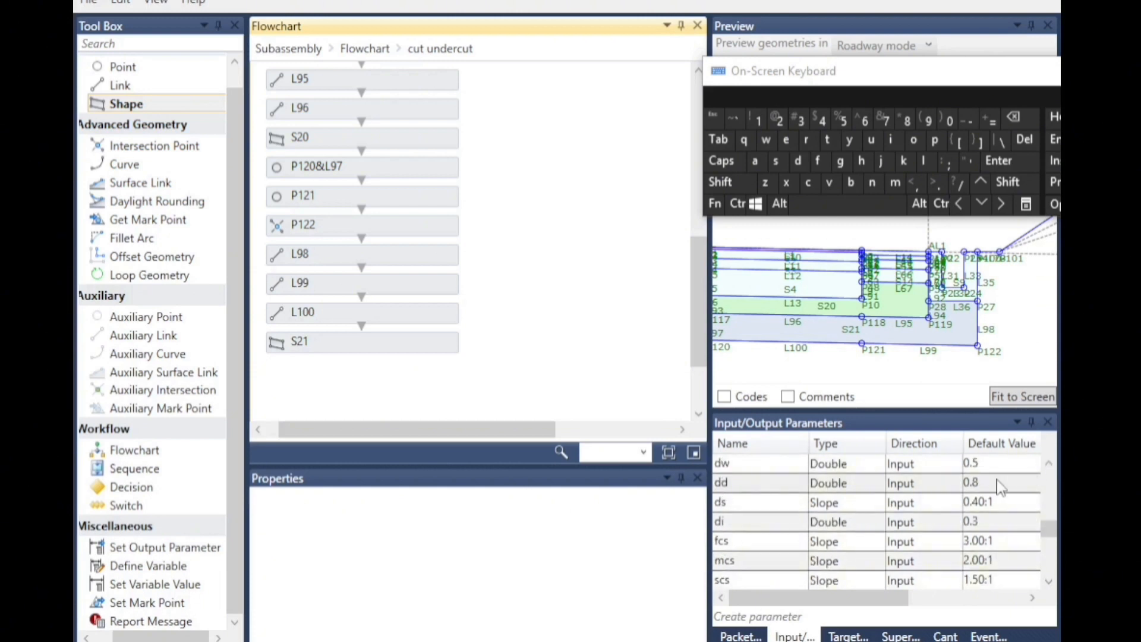
pyautogui.doubleClick(979, 485)
pyautogui.click(758, 122)
pyautogui.click(935, 182)
pyautogui.click(843, 121)
pyautogui.click(931, 365)
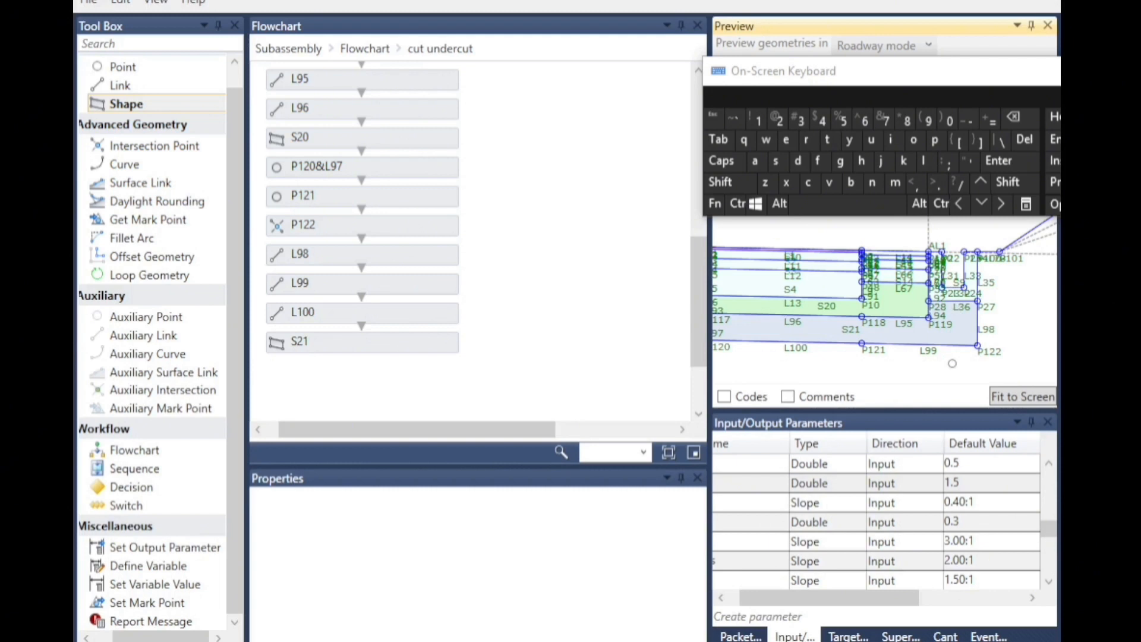
# Set the default value of the typeditch parameter to mud.
pyautogui.scroll(3, 952, 363)
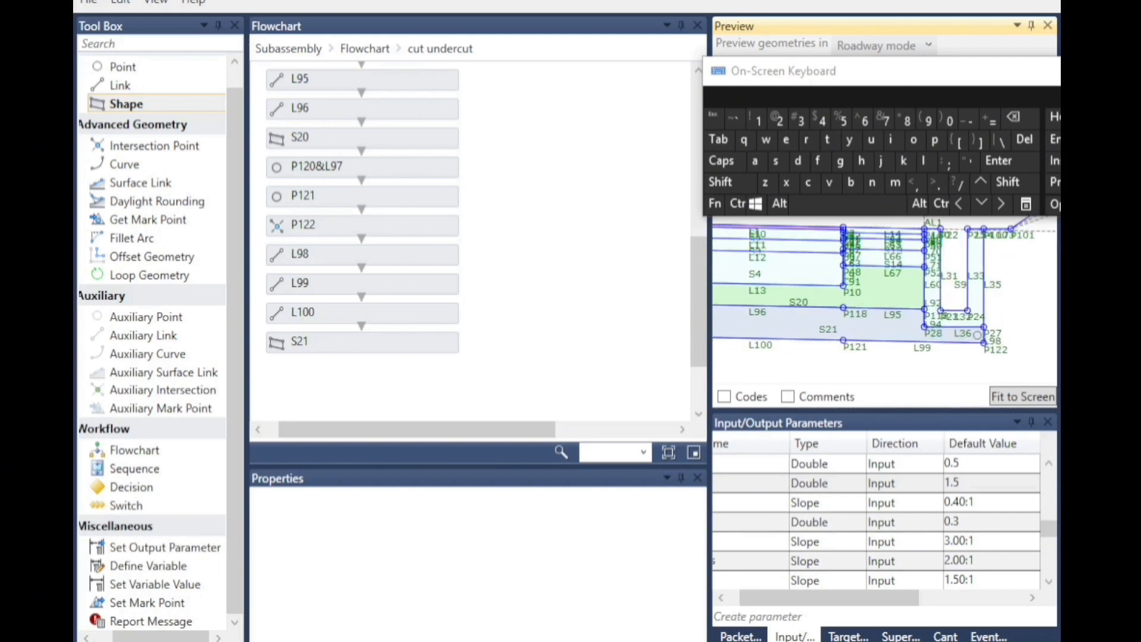
pyautogui.scroll(-1, 903, 289)
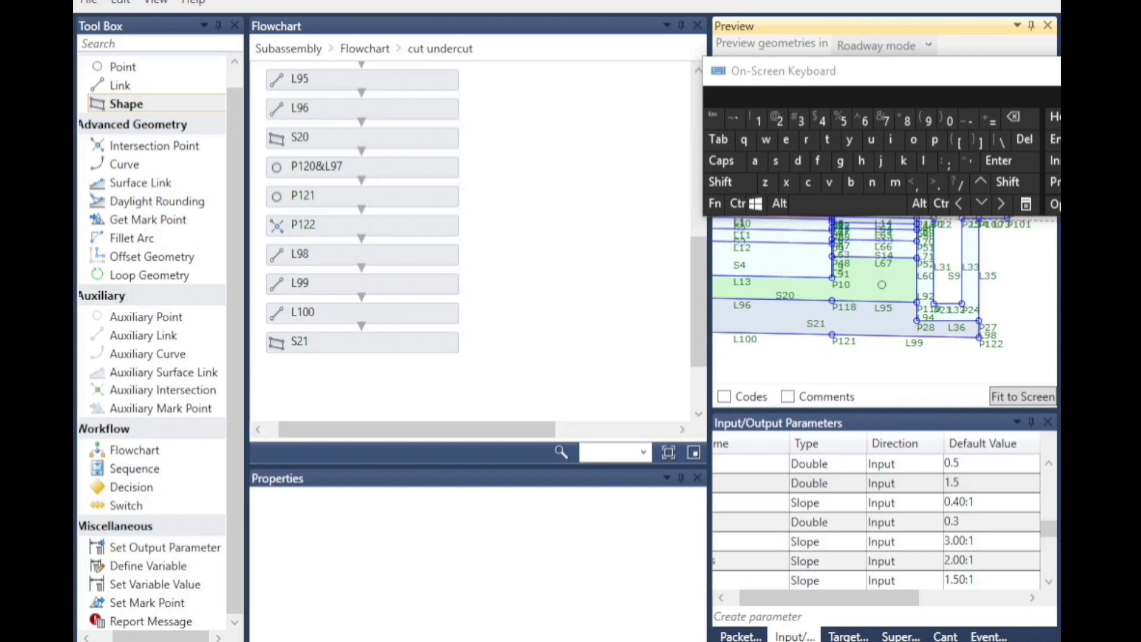
pyautogui.scroll(-2, 871, 342)
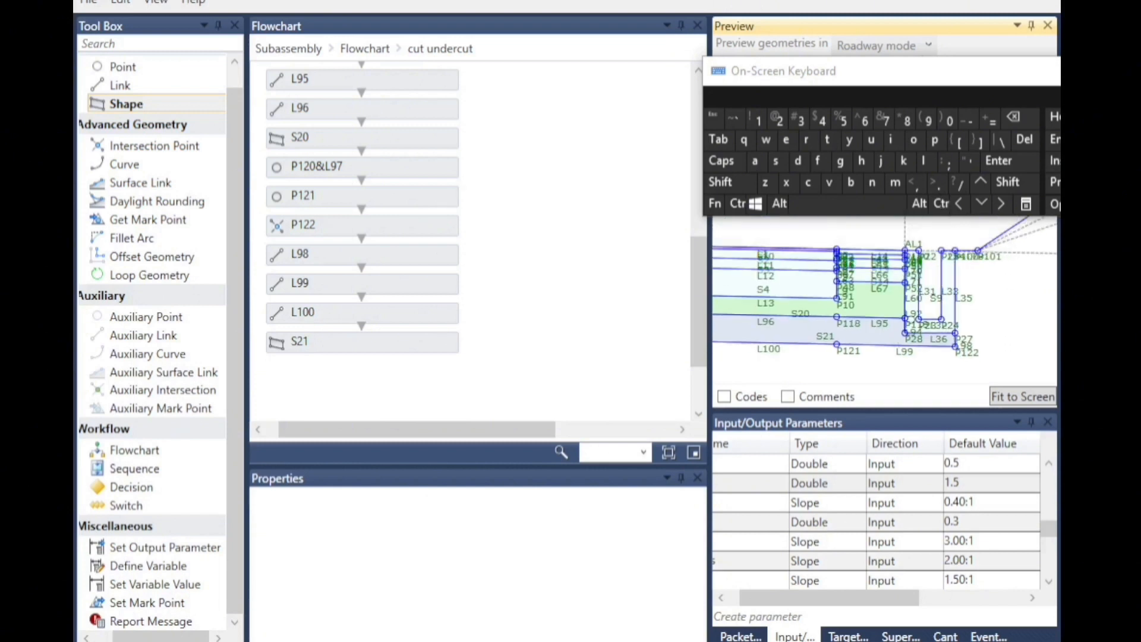
pyautogui.scroll(10, 907, 345)
pyautogui.scroll(1, 907, 345)
pyautogui.scroll(-2, 823, 327)
pyautogui.scroll(2, 1020, 343)
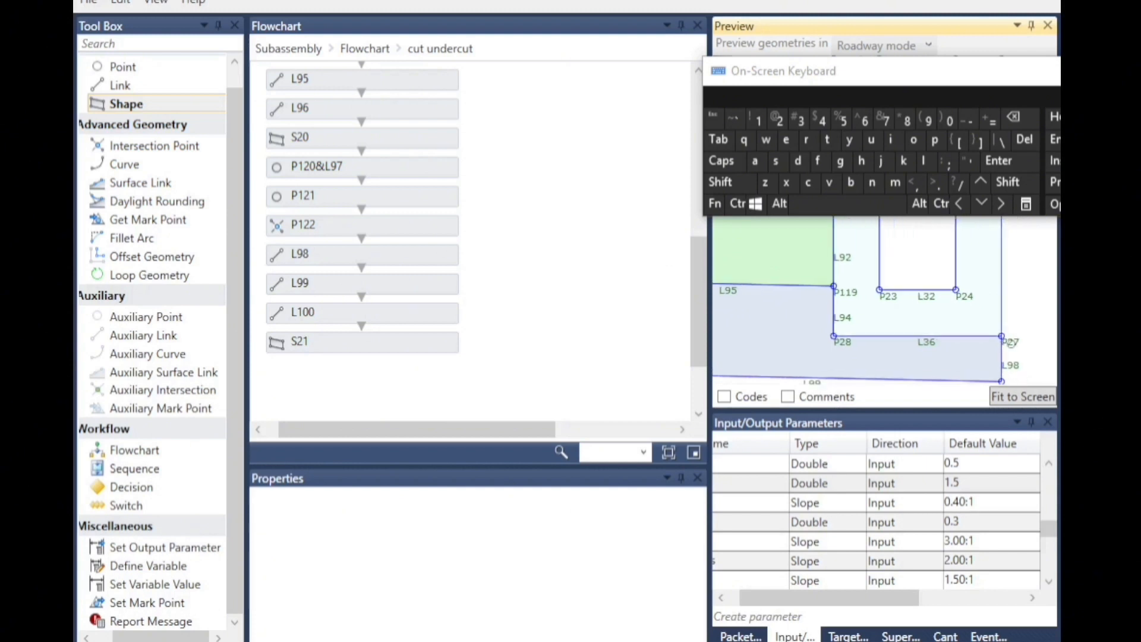
pyautogui.click(722, 597)
pyautogui.scroll(2, 958, 516)
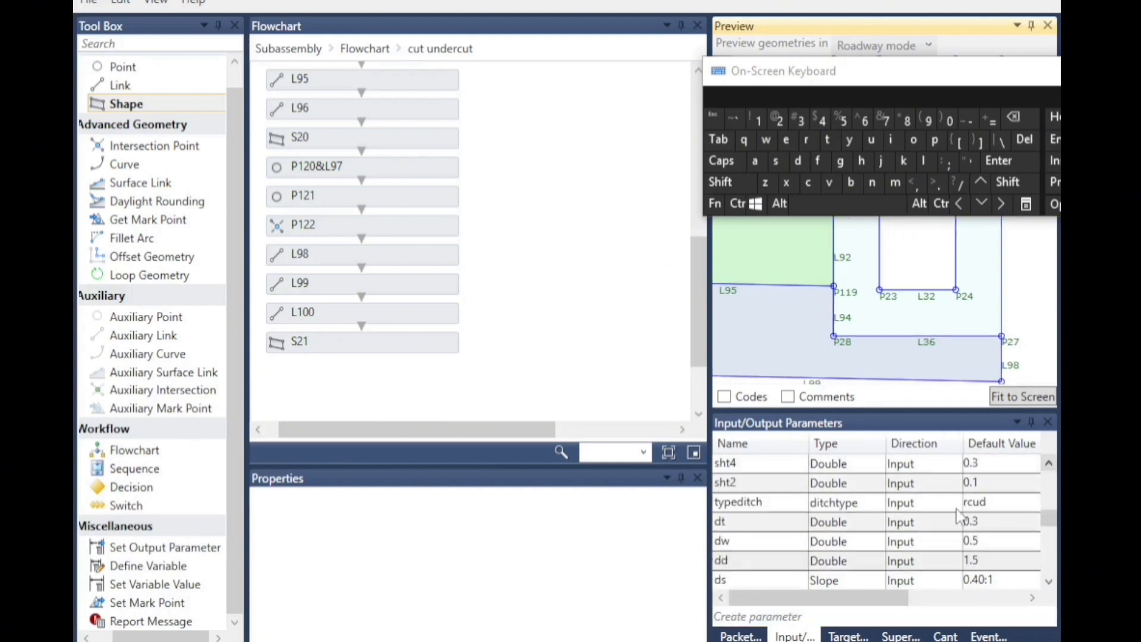
pyautogui.click(979, 511)
pyautogui.click(962, 541)
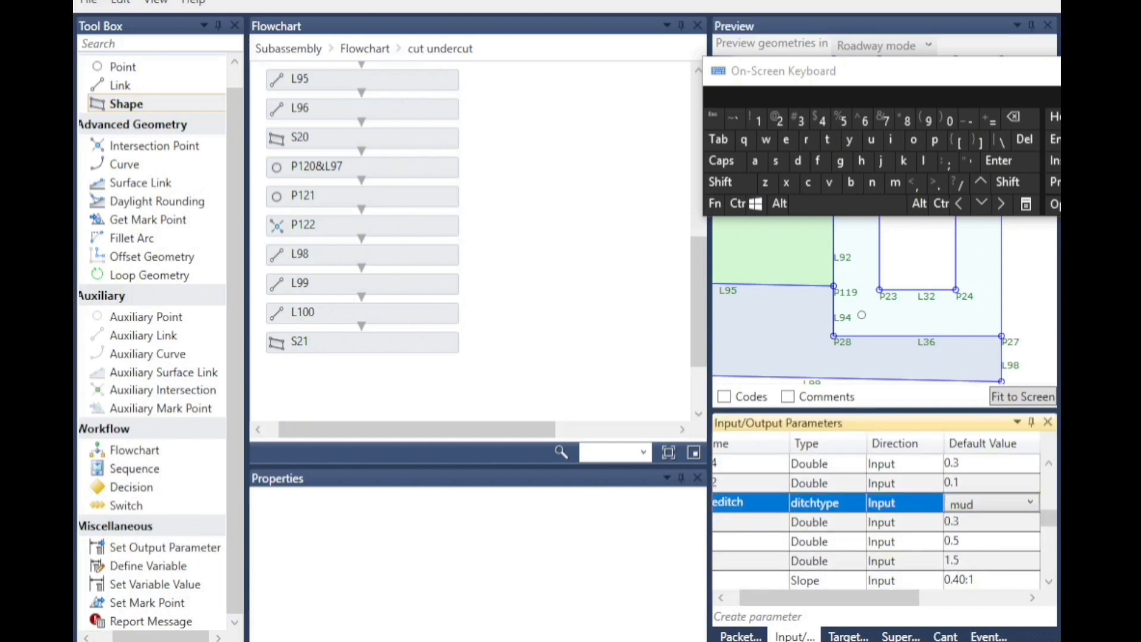
pyautogui.click(1023, 291)
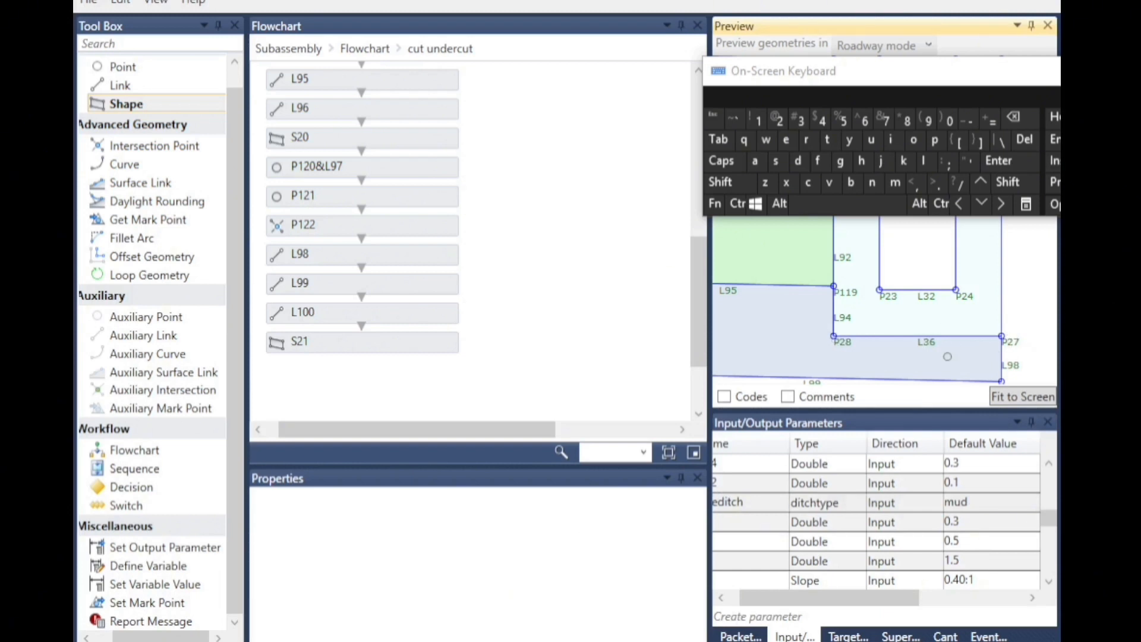
# Open the mud ditch flowchart inside Cut and rename point P35 as P28.
pyautogui.scroll(-7, 802, 310)
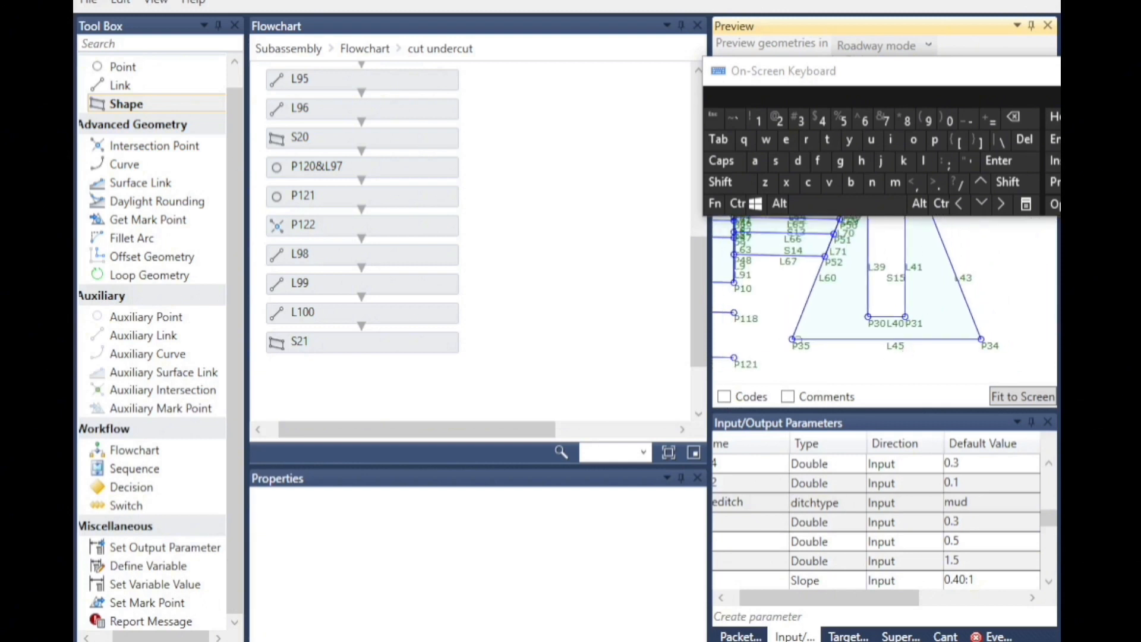
pyautogui.scroll(3, 949, 351)
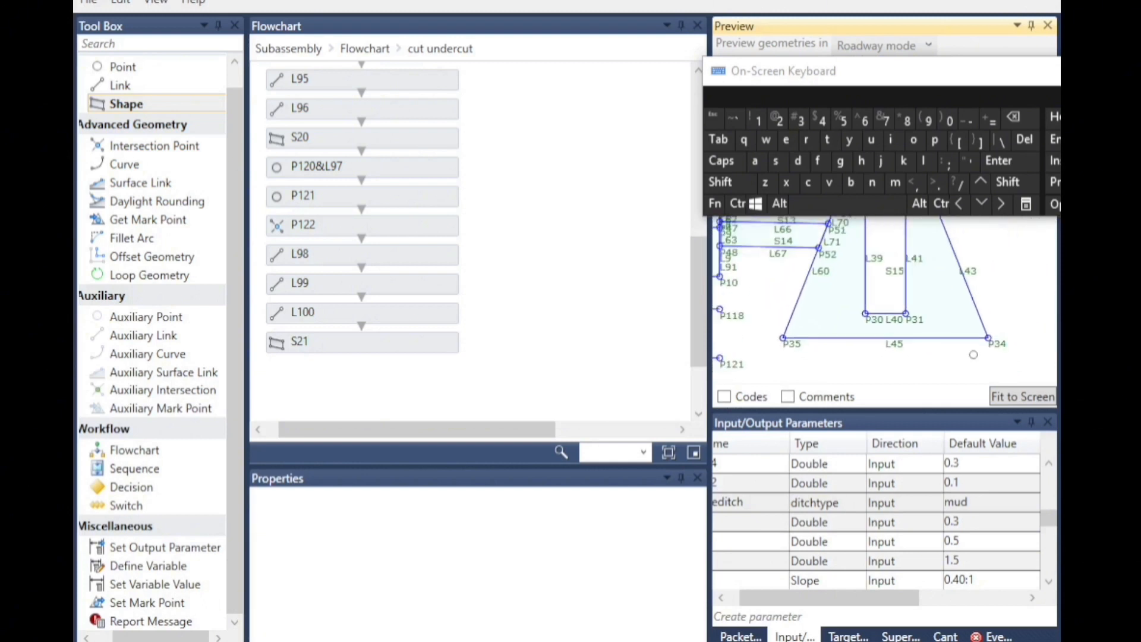
pyautogui.scroll(-5, 980, 333)
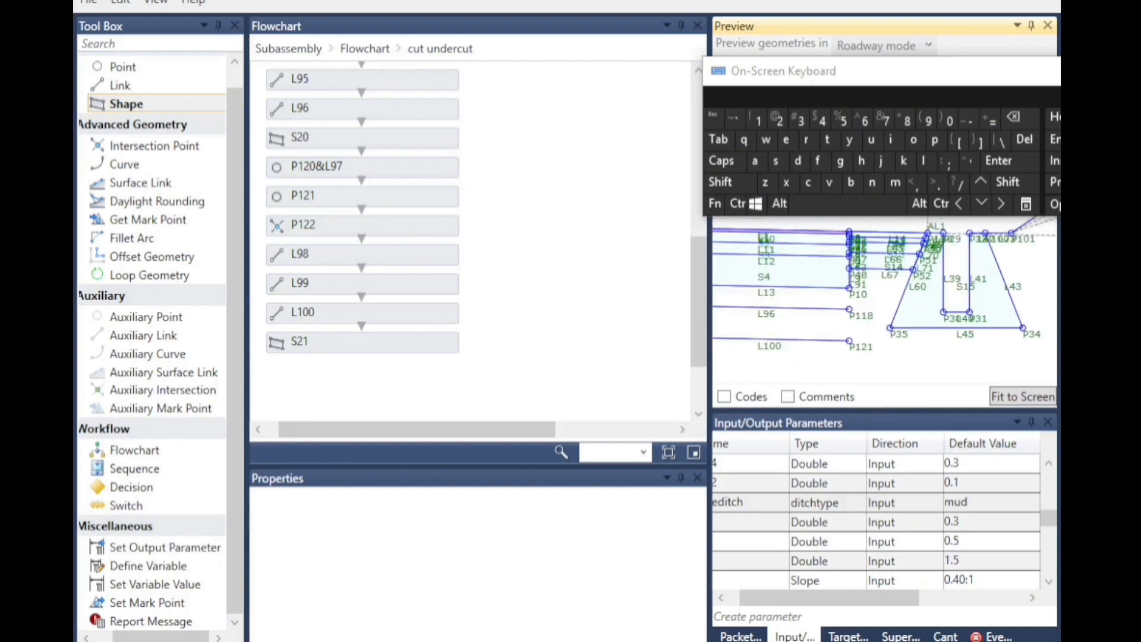
pyautogui.click(362, 50)
pyautogui.scroll(-5, 545, 300)
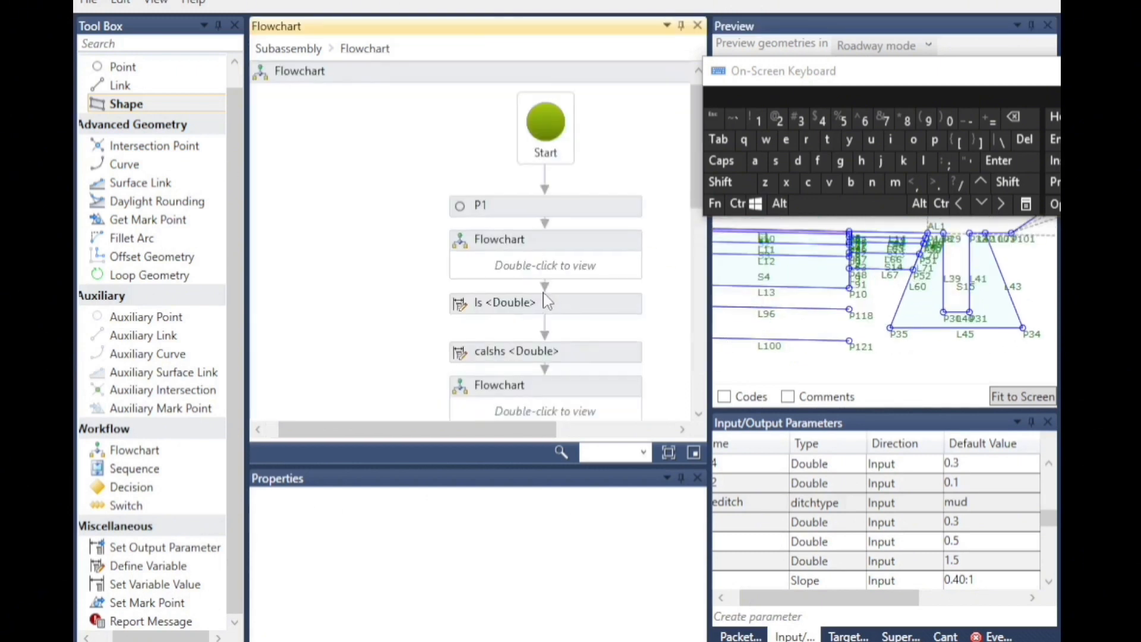
pyautogui.doubleClick(542, 323)
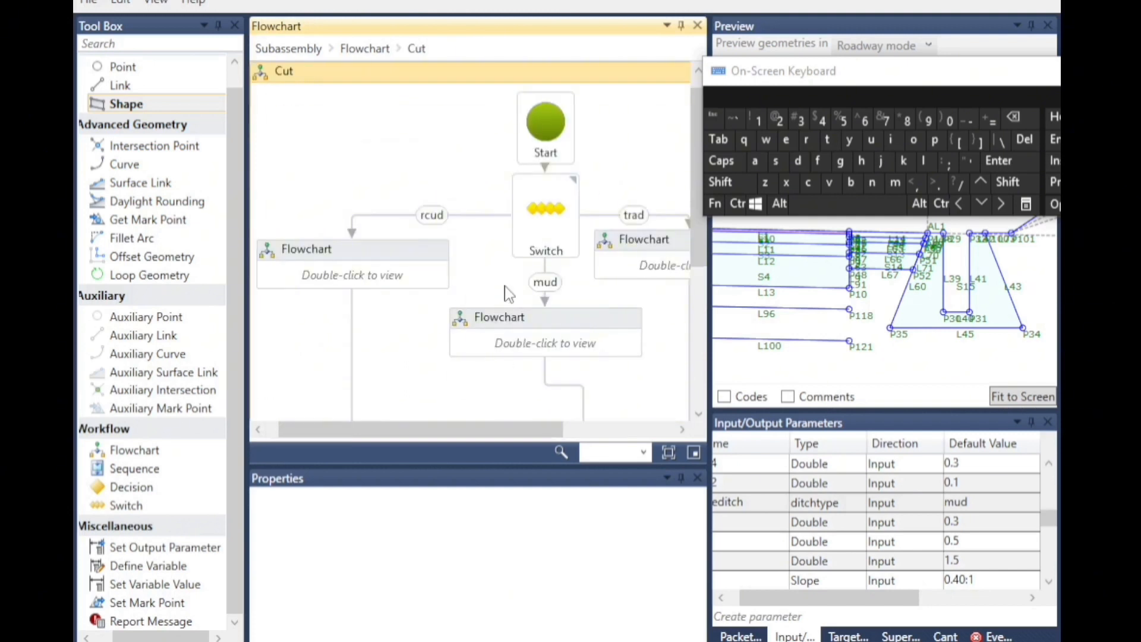
pyautogui.doubleClick(532, 350)
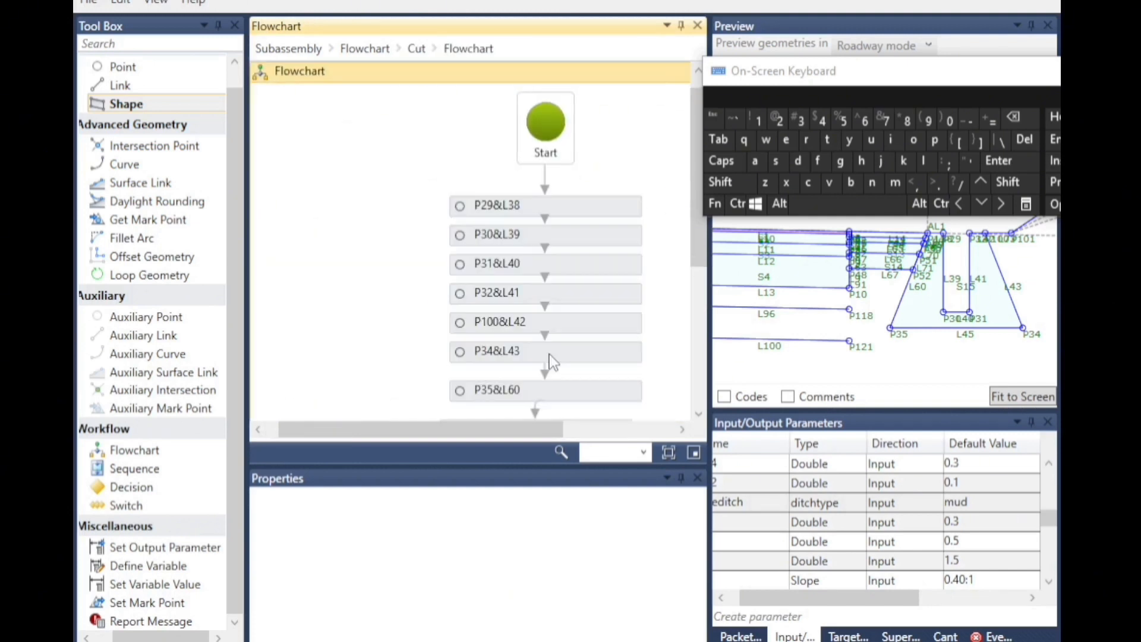
pyautogui.scroll(-3, 491, 351)
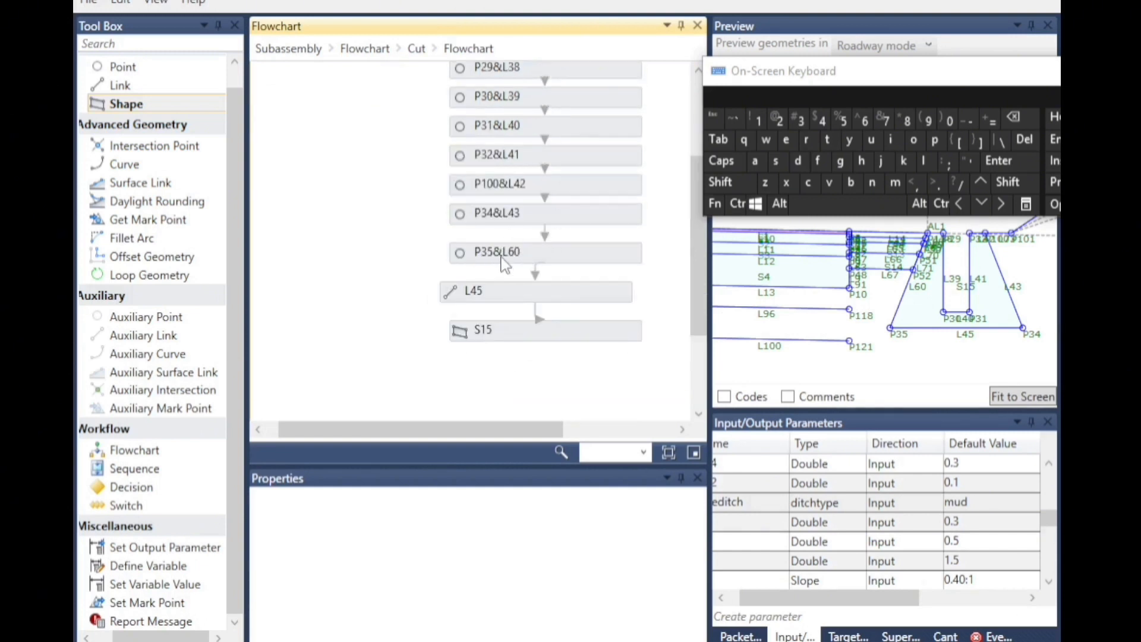
pyautogui.click(502, 255)
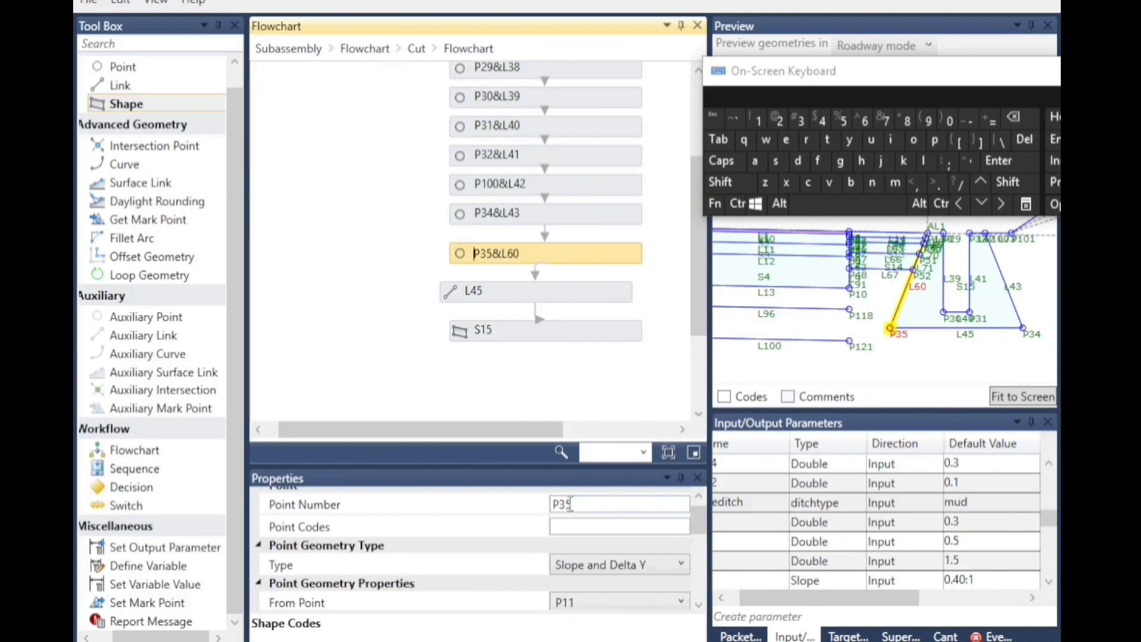
pyautogui.moveTo(573, 504); pyautogui.dragTo(559, 505)
pyautogui.click(776, 121)
pyautogui.click(906, 120)
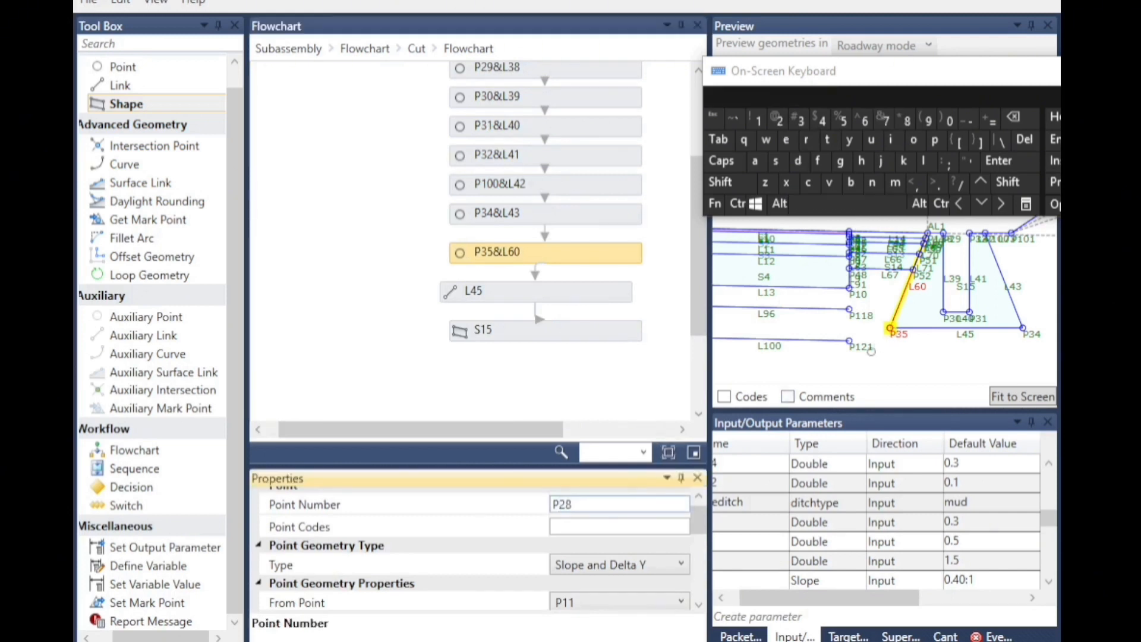
pyautogui.click(540, 395)
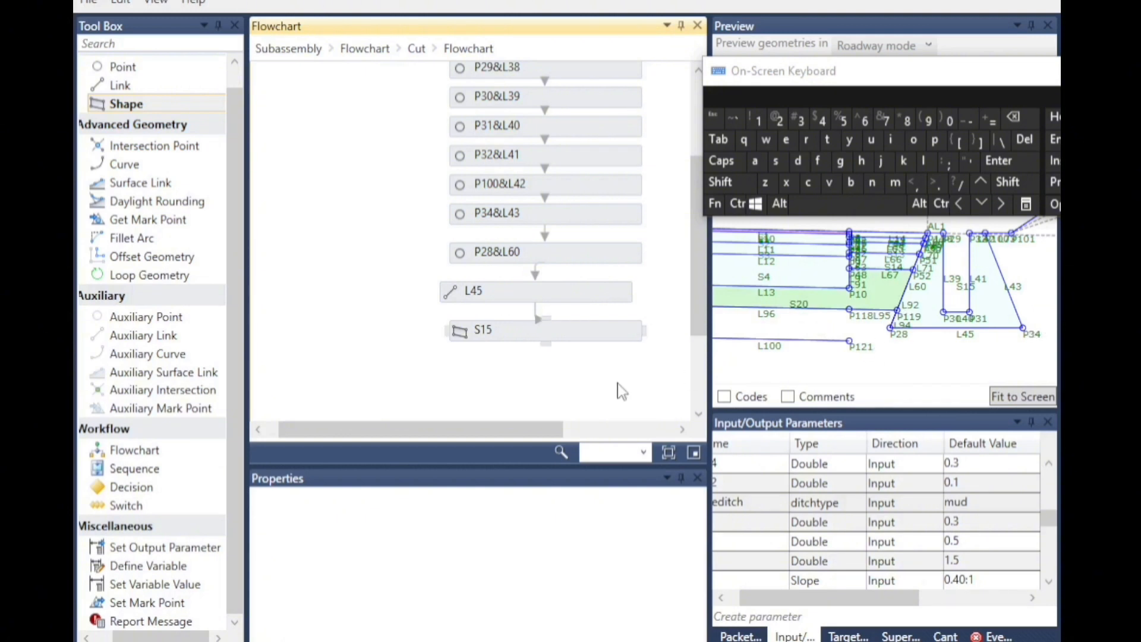
# Rename point P34 in the mud ditch flowchart as P27.
pyautogui.click(491, 226)
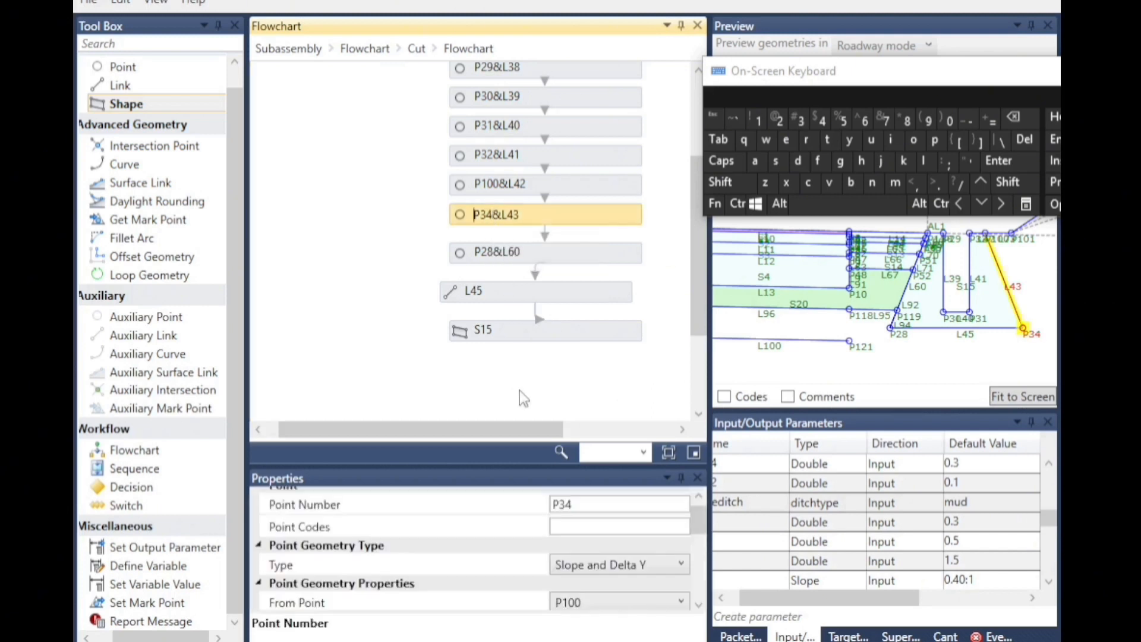
pyautogui.click(559, 504)
pyautogui.click(777, 119)
pyautogui.click(884, 119)
pyautogui.click(934, 348)
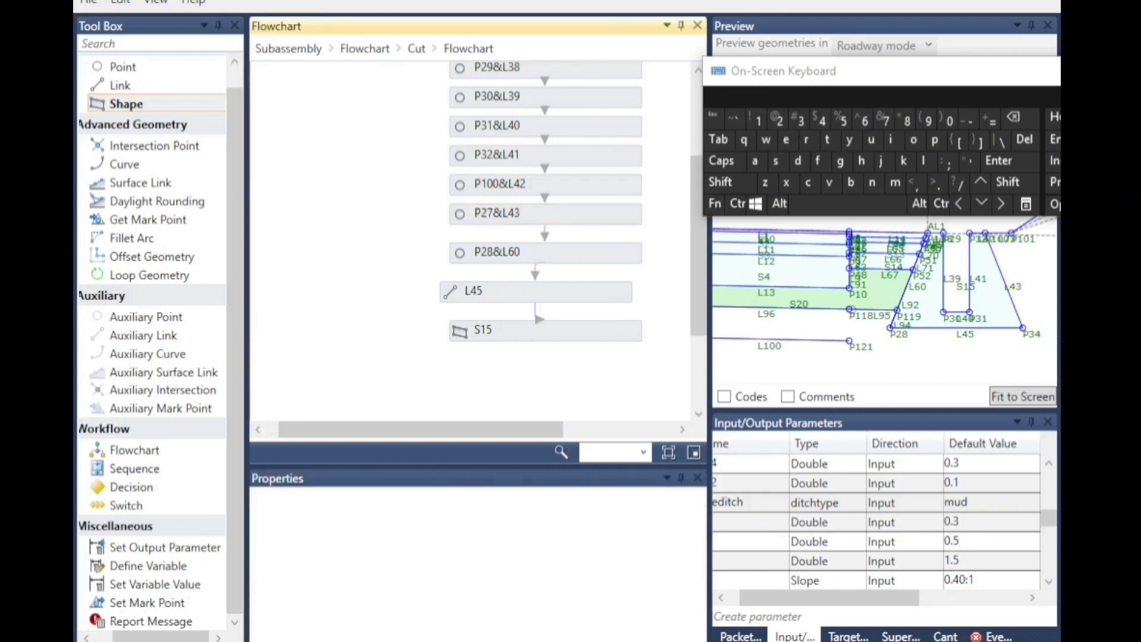
# Inspect in the preview how the mud ditch joins the undercut points.
pyautogui.scroll(4, 1028, 330)
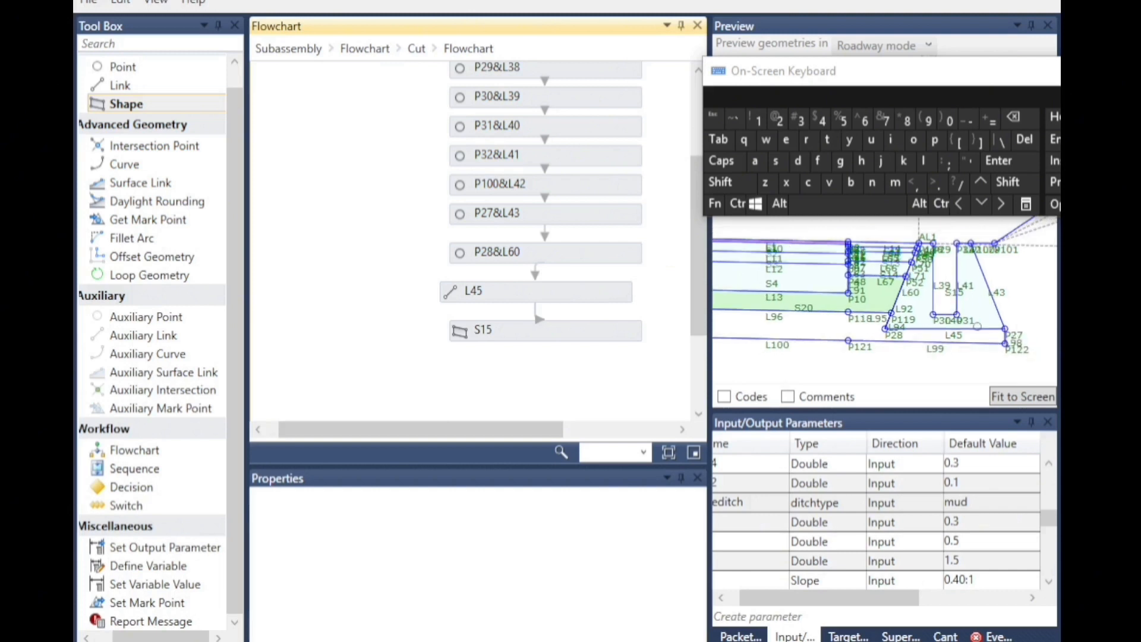
pyautogui.scroll(-1, 1003, 334)
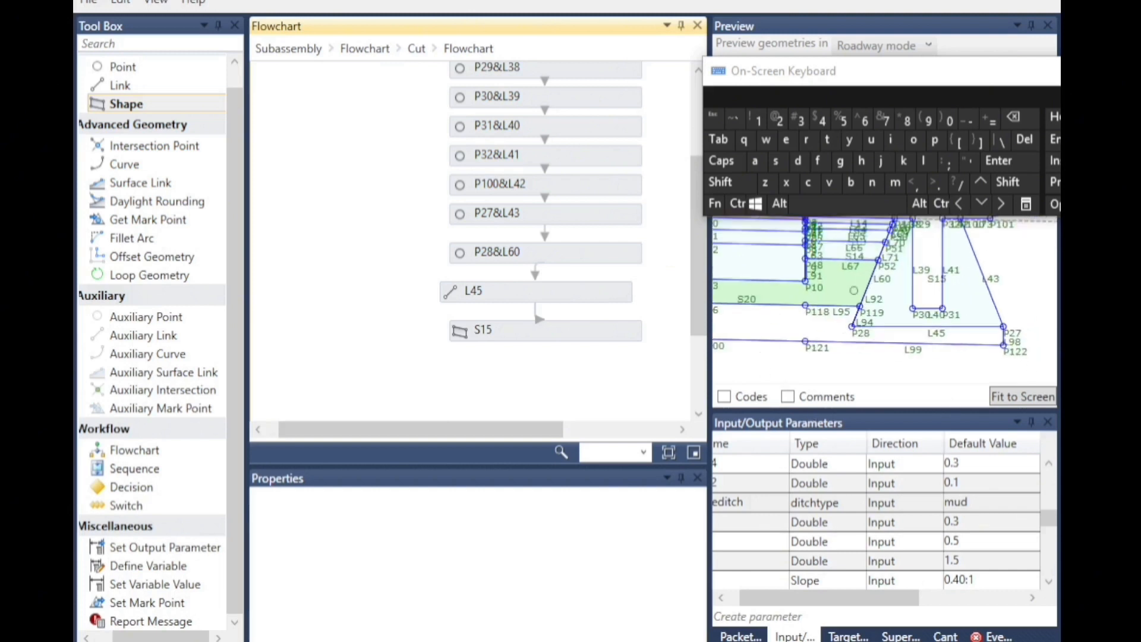
pyautogui.scroll(-1, 1000, 342)
pyautogui.scroll(-2, 932, 362)
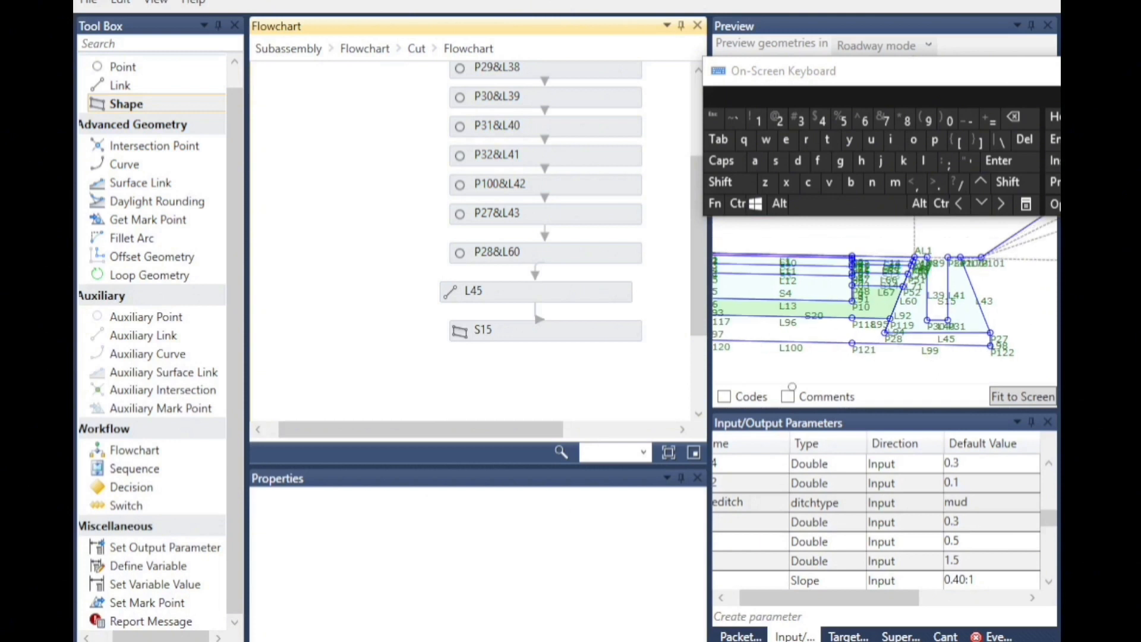
pyautogui.scroll(-2, 770, 352)
pyautogui.scroll(3, 952, 359)
pyautogui.scroll(2, 952, 358)
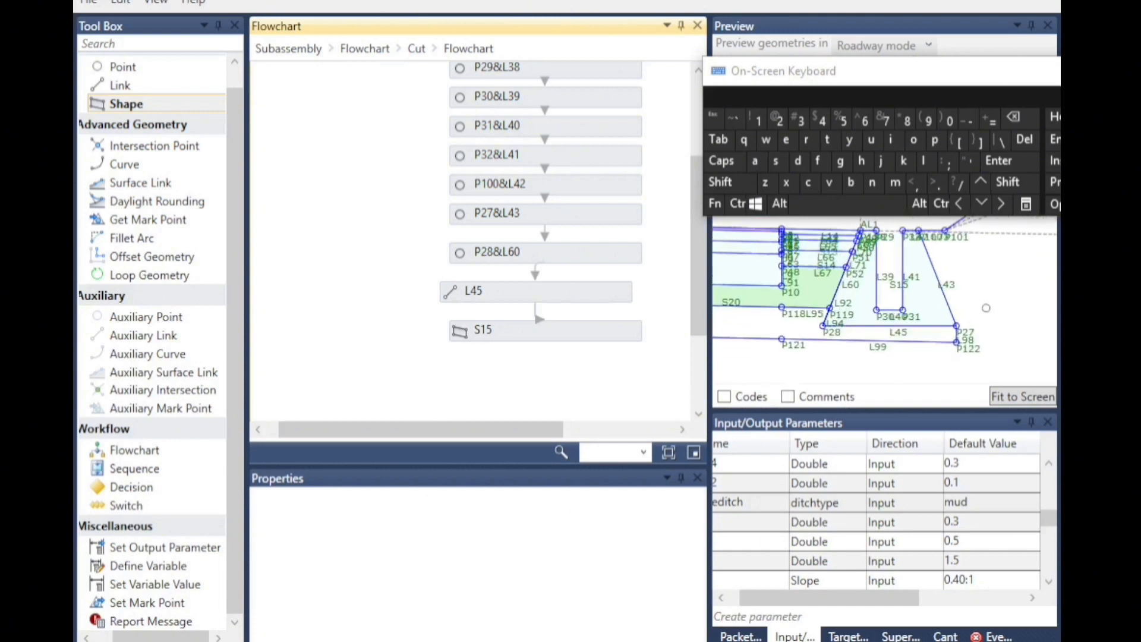
pyautogui.scroll(-1, 978, 349)
pyautogui.scroll(2, 823, 357)
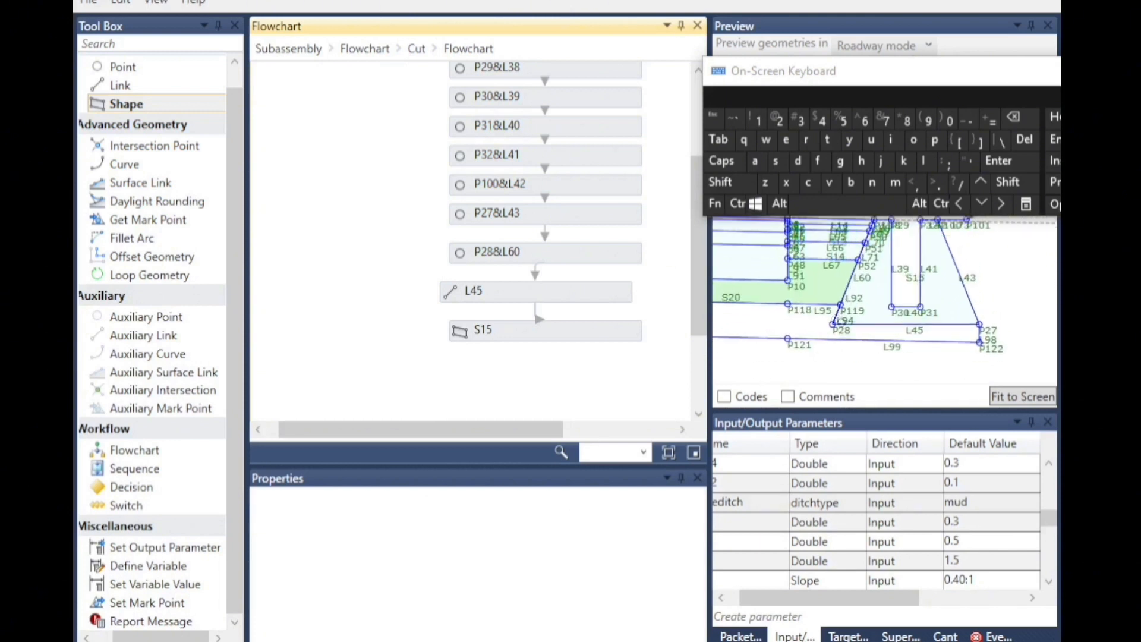
pyautogui.scroll(1, 857, 274)
pyautogui.scroll(1, 865, 309)
pyautogui.scroll(1, 863, 294)
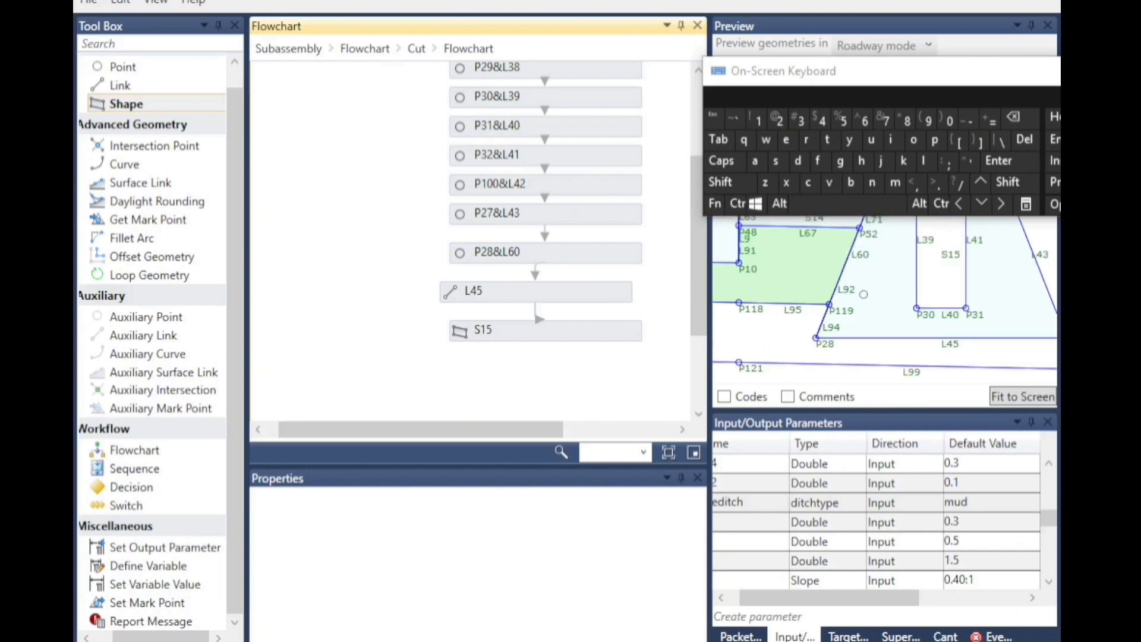
pyautogui.scroll(-1, 865, 373)
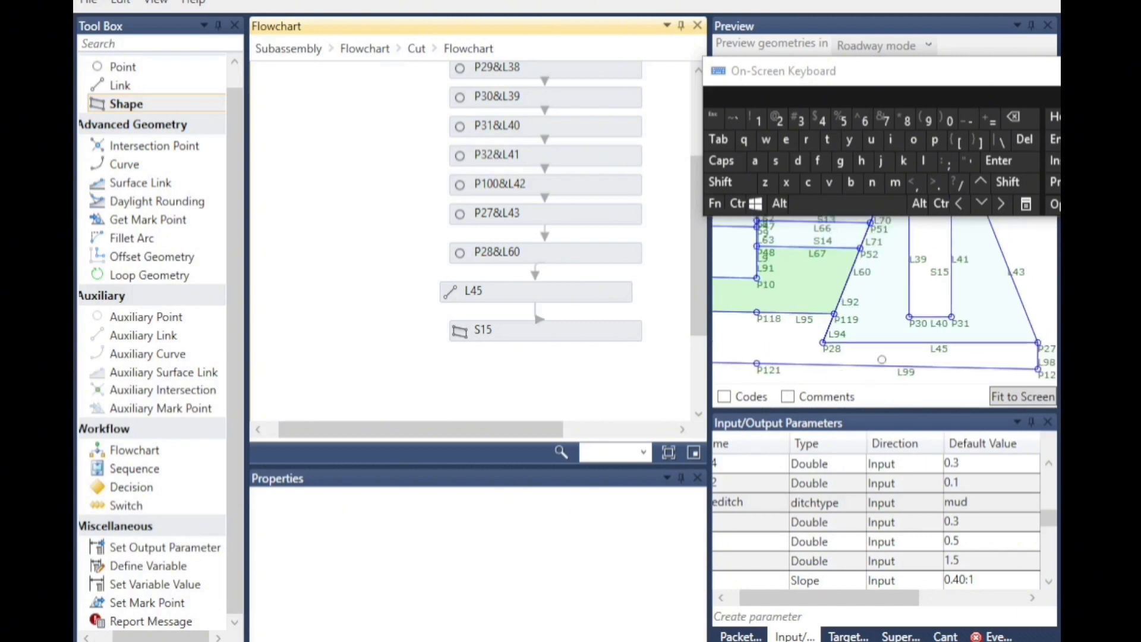
pyautogui.scroll(-1, 869, 330)
# Set the default value of the typeditch parameter to trad.
pyautogui.click(983, 504)
pyautogui.click(984, 562)
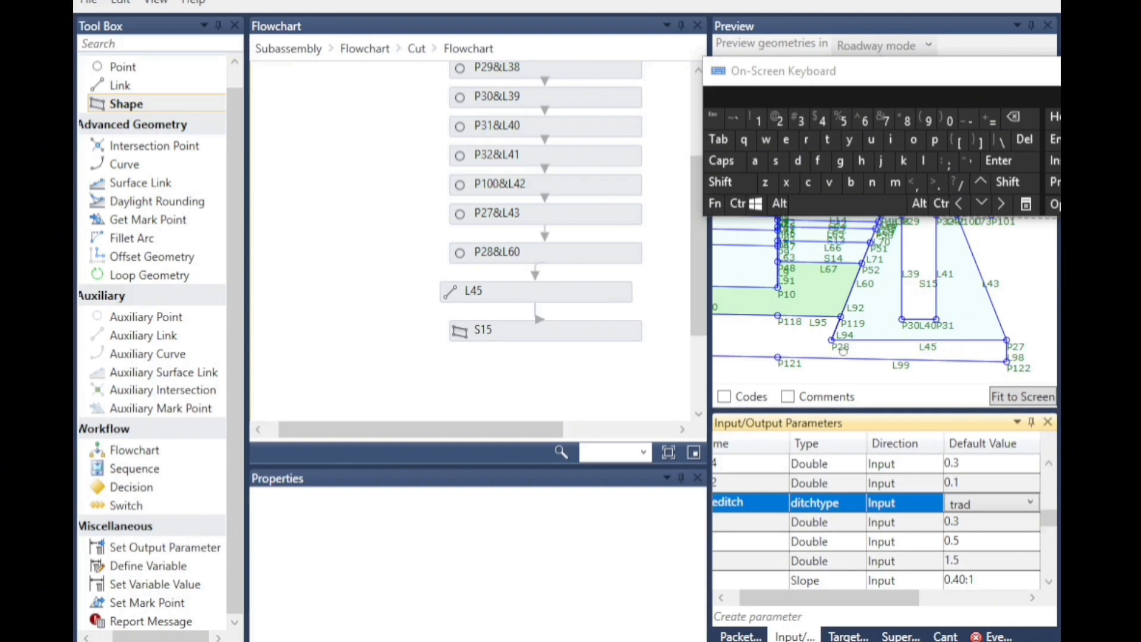
pyautogui.click(892, 383)
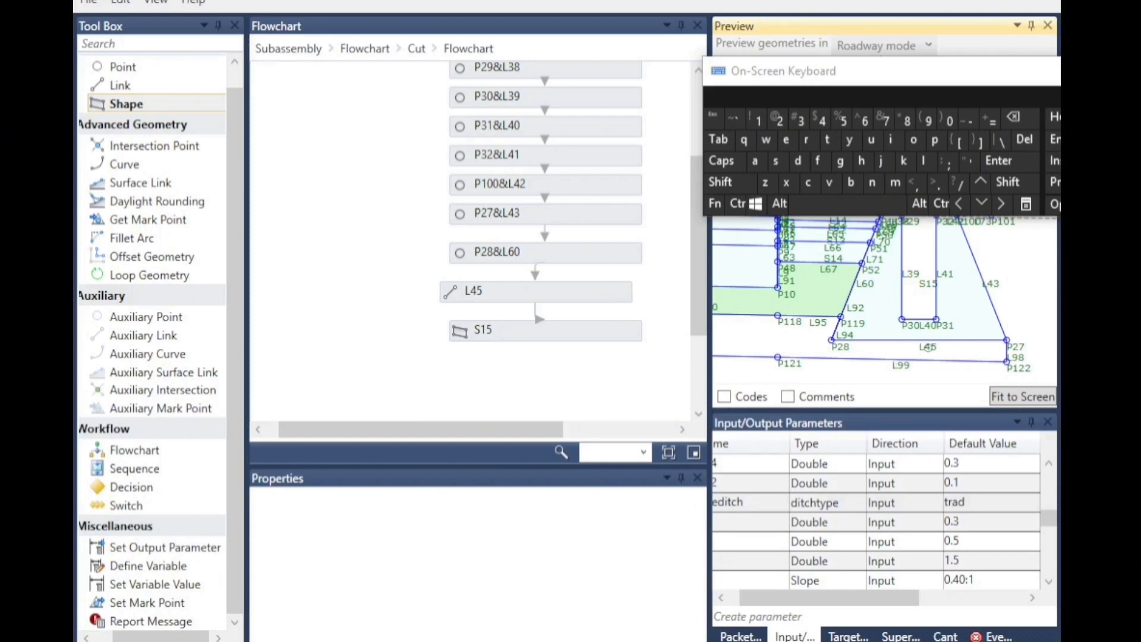
pyautogui.scroll(4, 918, 363)
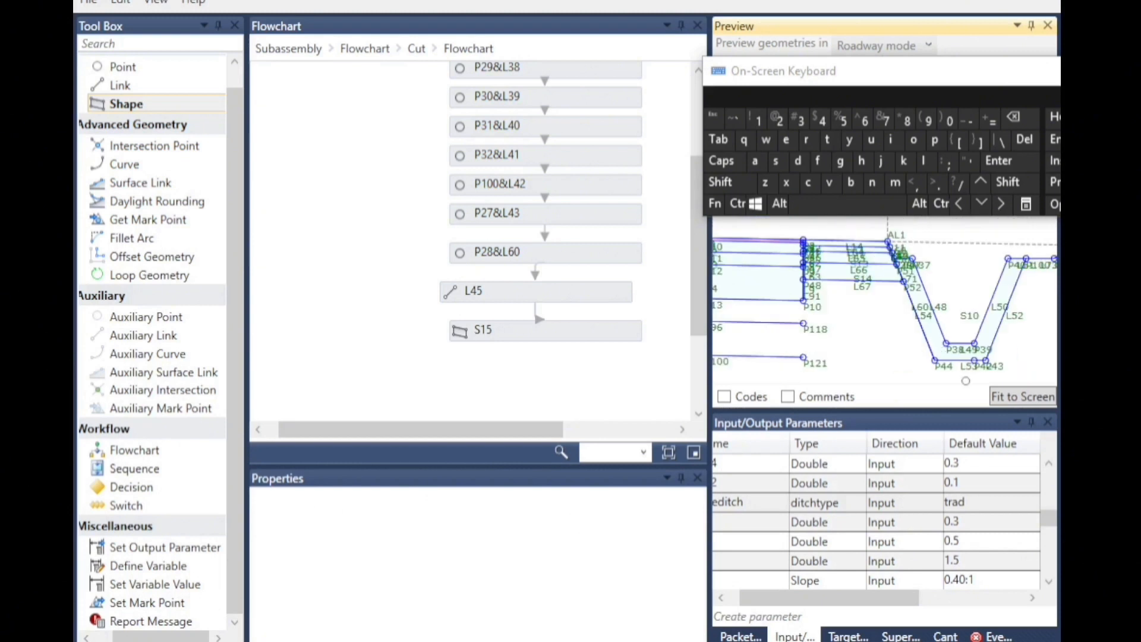
# Open the second ditch flowchart inside Cut and rename point P44 as P28.
pyautogui.scroll(1, 932, 362)
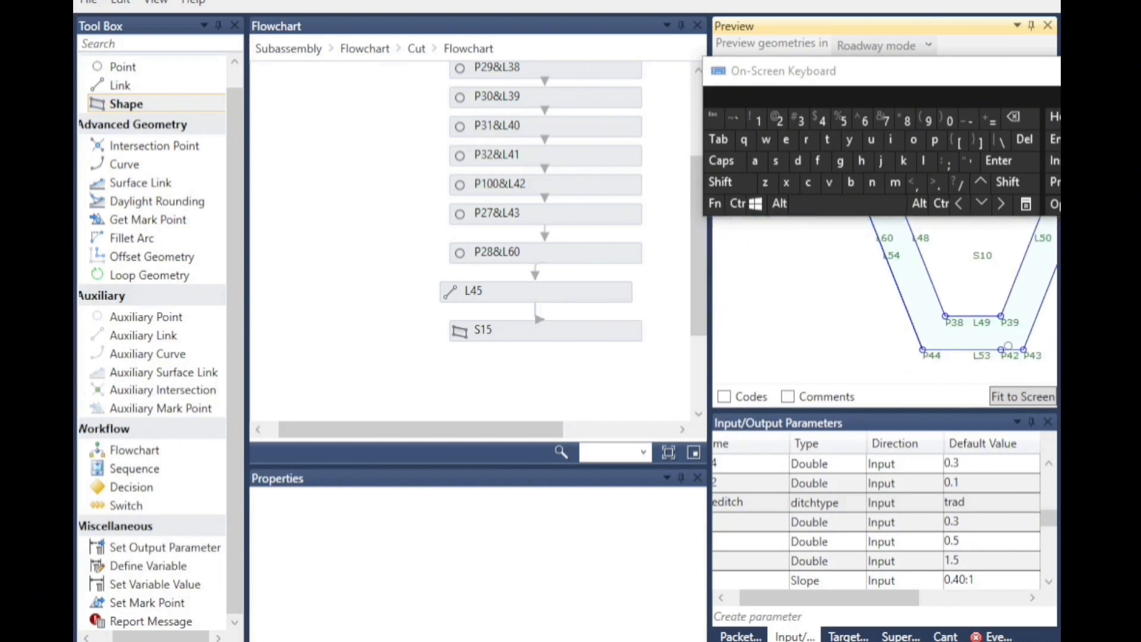
pyautogui.scroll(1, 1013, 361)
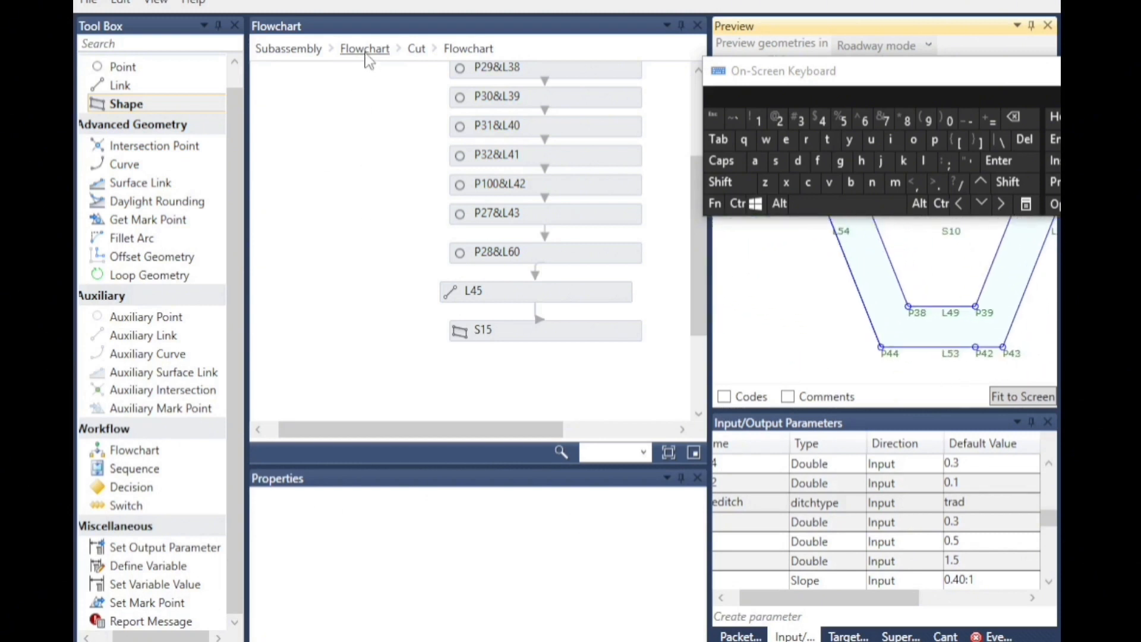
pyautogui.click(417, 49)
pyautogui.doubleClick(668, 283)
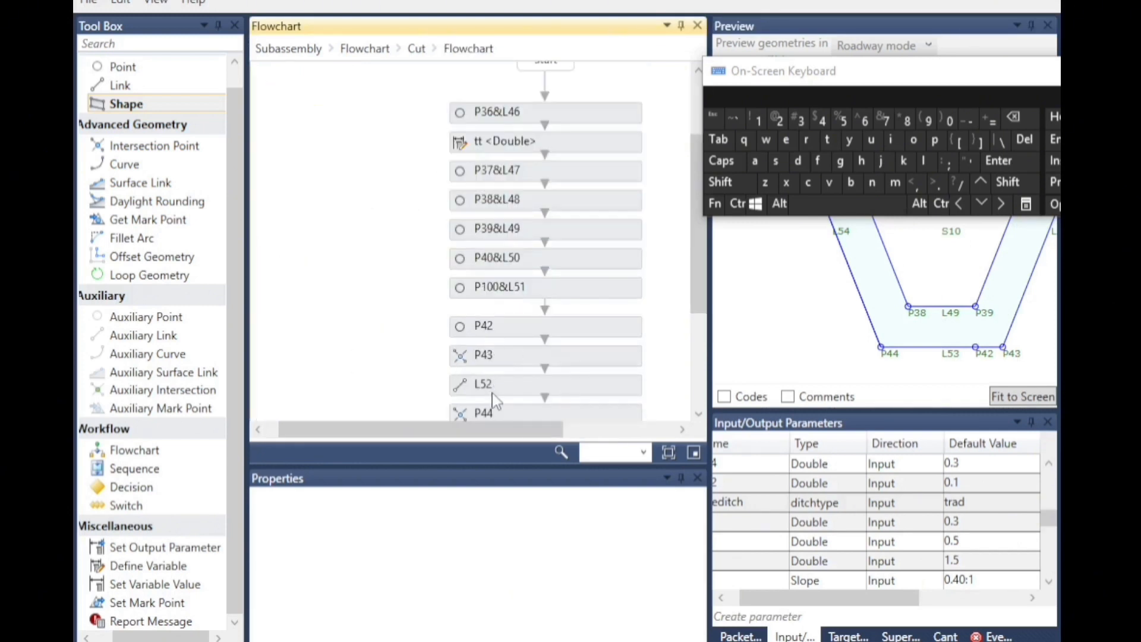
pyautogui.click(515, 411)
pyautogui.scroll(-3, 514, 339)
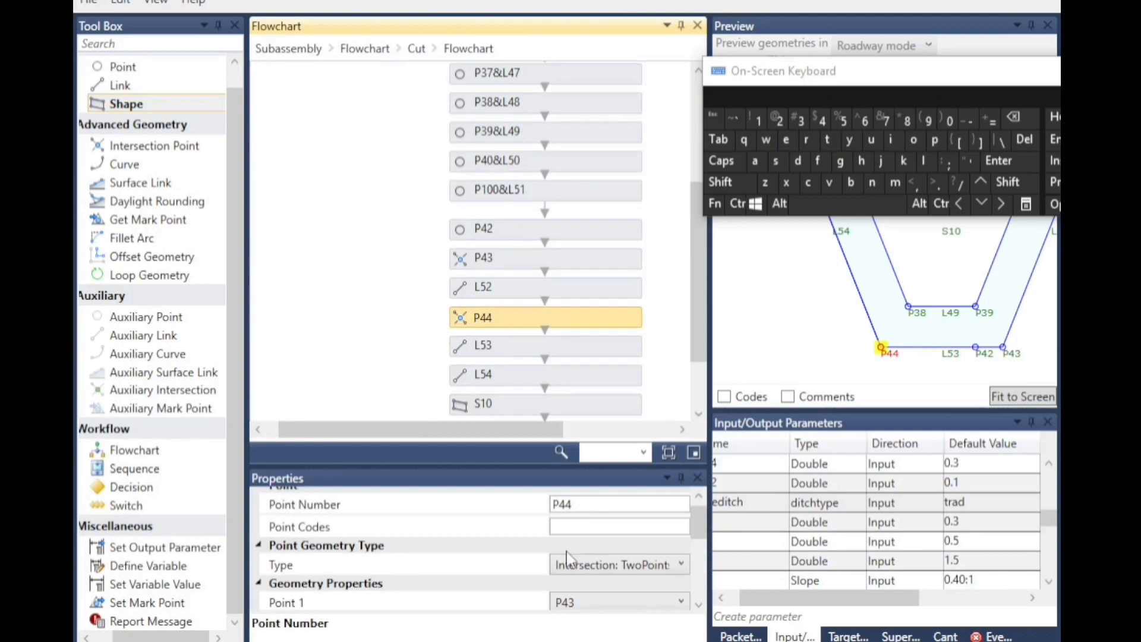
pyautogui.click(564, 504)
pyautogui.moveTo(561, 504); pyautogui.dragTo(580, 503)
pyautogui.click(784, 122)
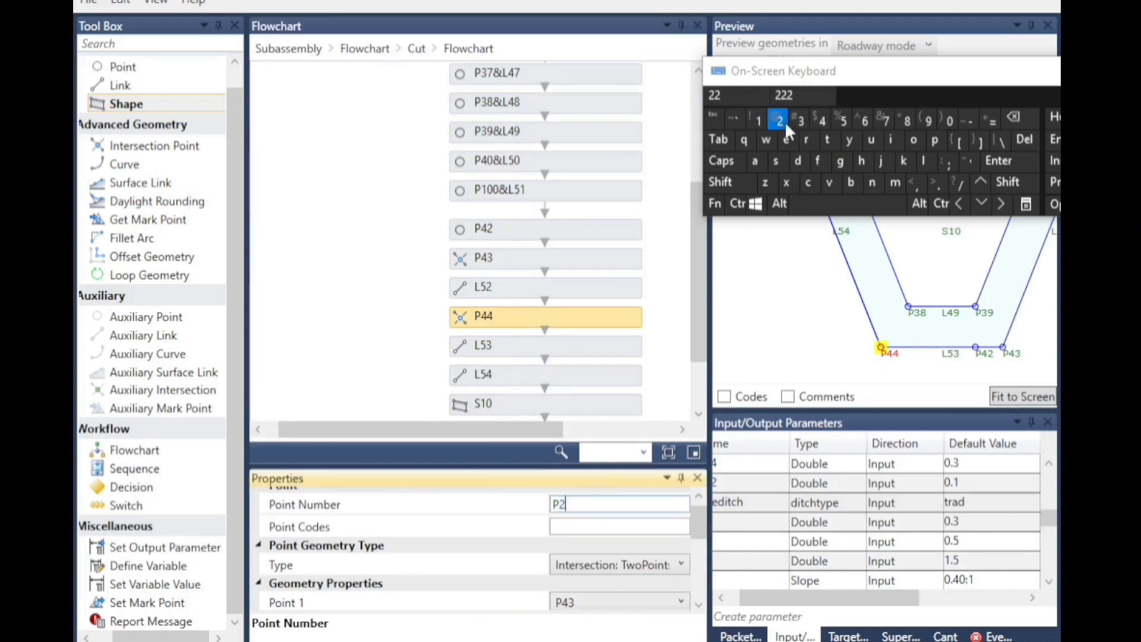
pyautogui.click(907, 123)
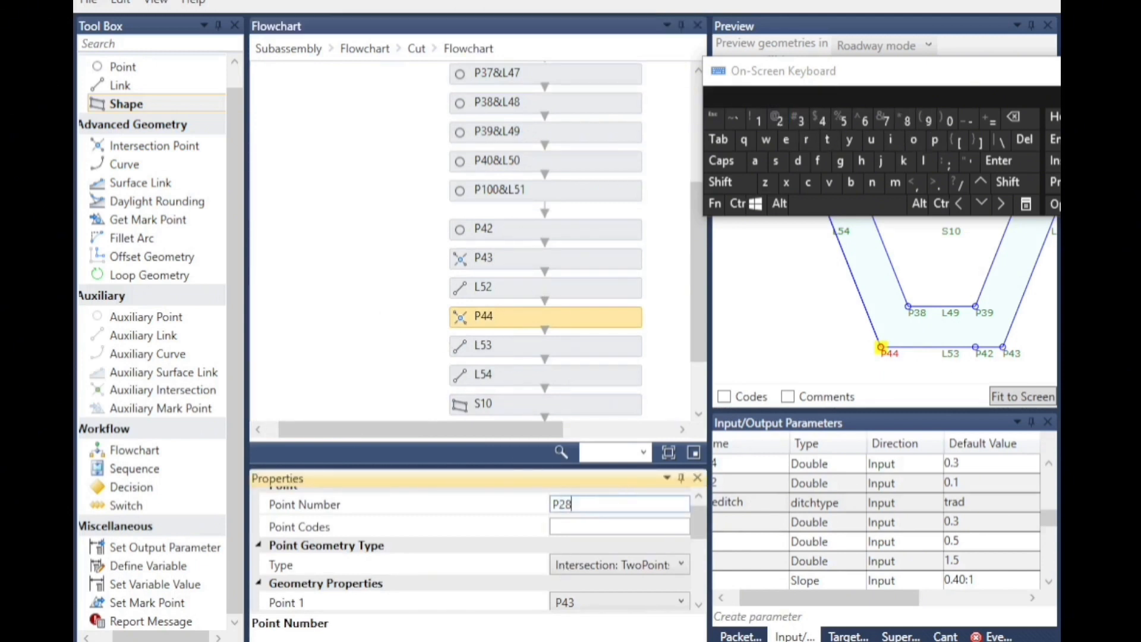
pyautogui.click(901, 356)
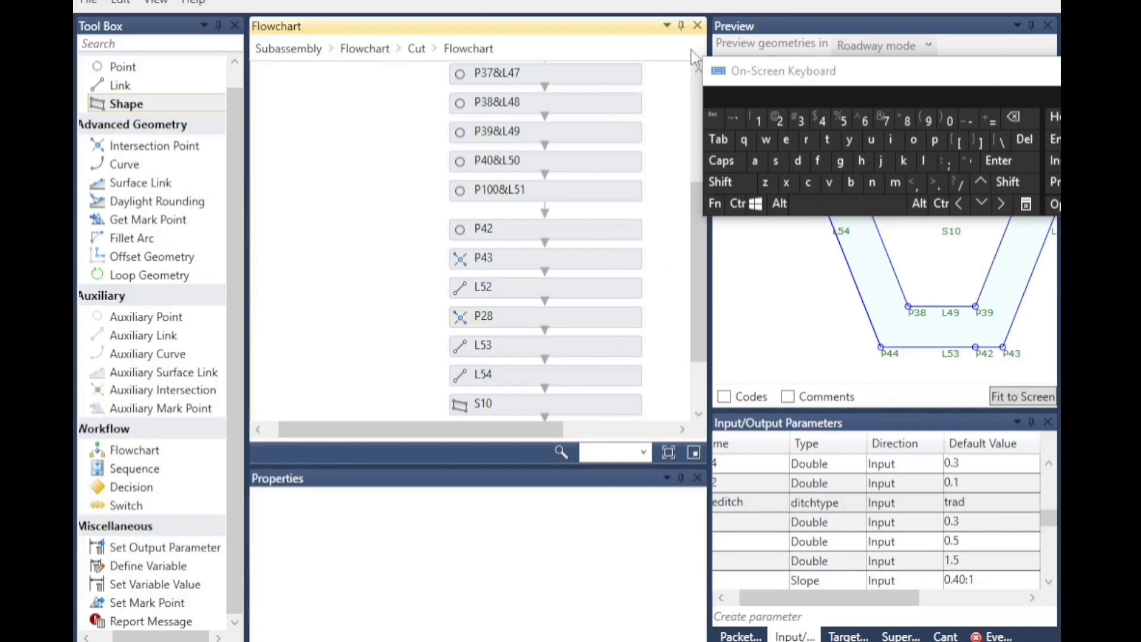
# Rename point P43 in the same ditch flowchart as P27.
pyautogui.moveTo(895, 82); pyautogui.dragTo(278, 525)
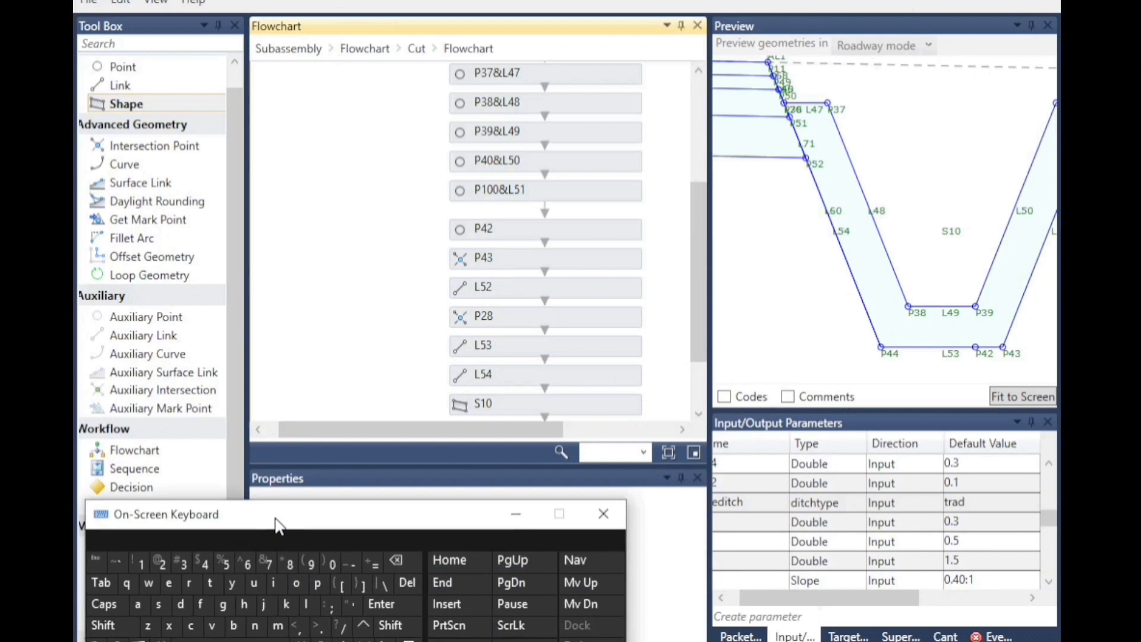
pyautogui.scroll(-4, 918, 337)
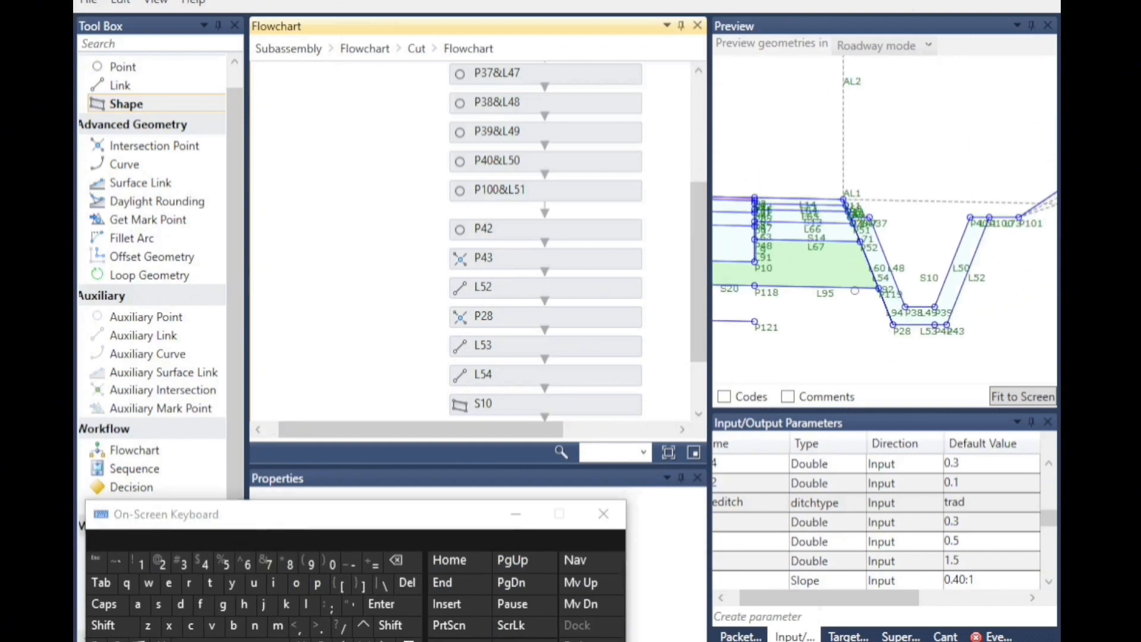
pyautogui.scroll(5, 960, 330)
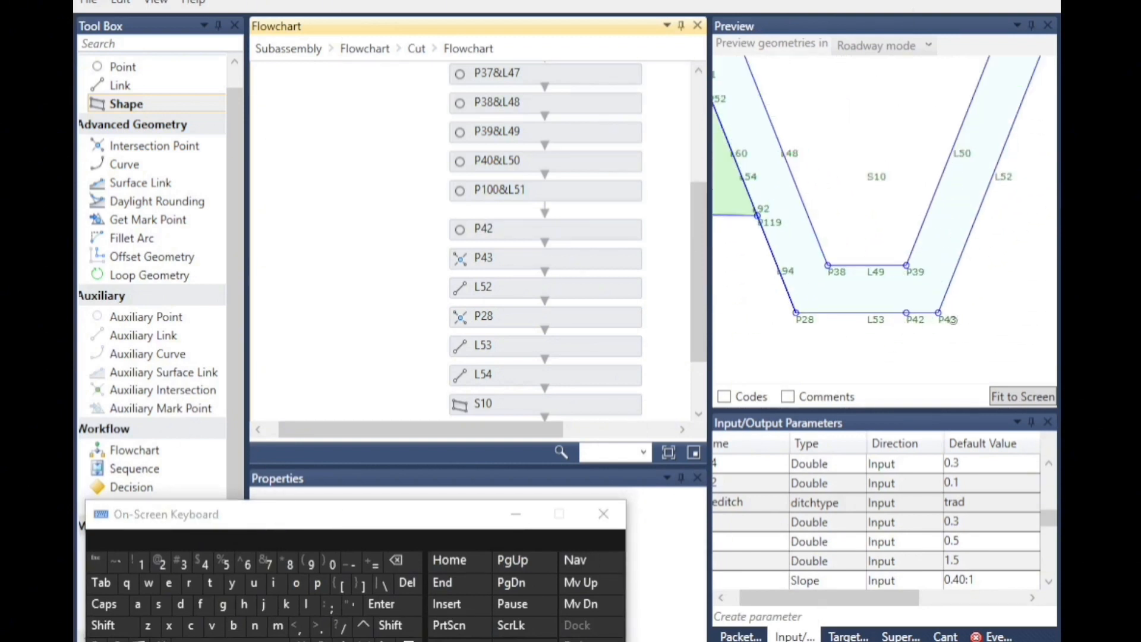
pyautogui.click(501, 267)
pyautogui.moveTo(450, 514); pyautogui.dragTo(467, 602)
pyautogui.moveTo(585, 508); pyautogui.dragTo(564, 510)
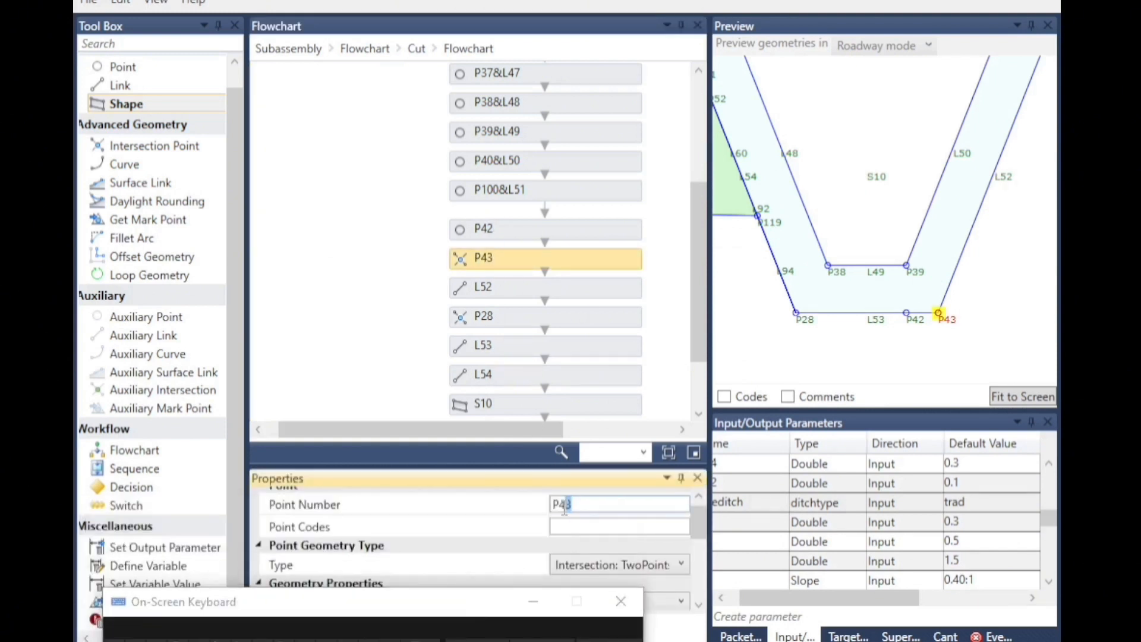
pyautogui.write('27')
pyautogui.click(860, 318)
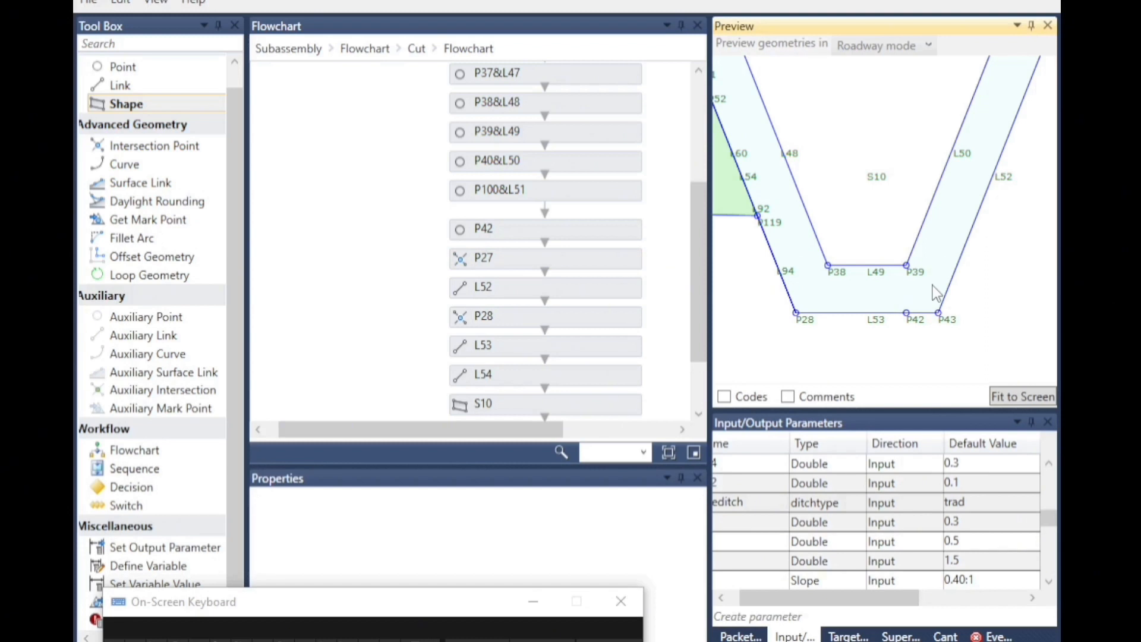
# Set the default value of the typeditch parameter to rcud.
pyautogui.scroll(-4, 935, 291)
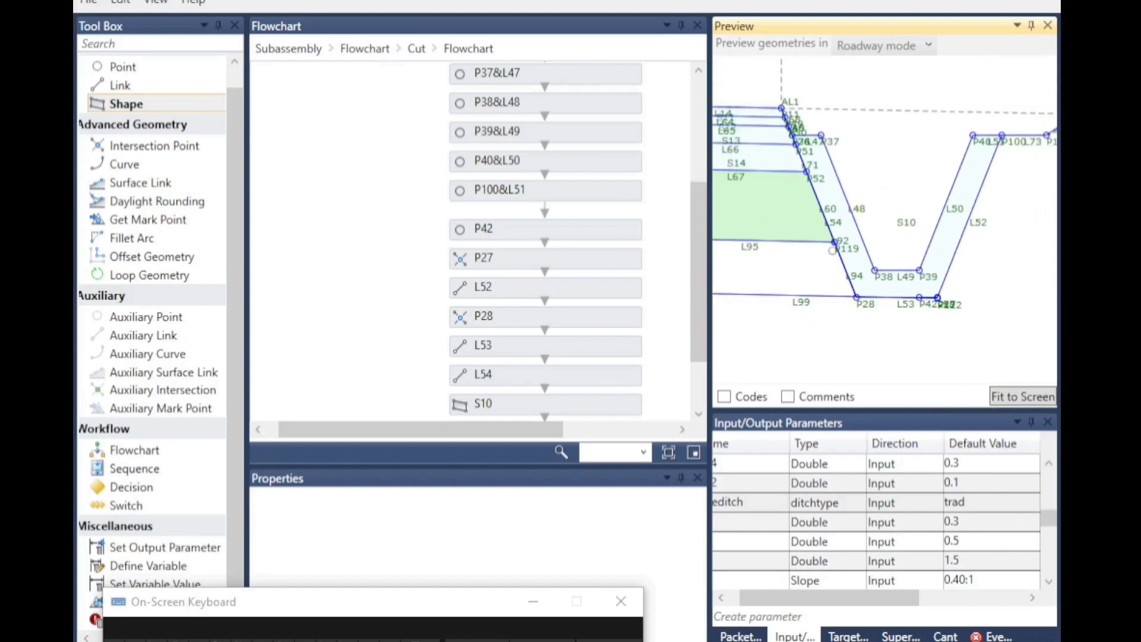
pyautogui.scroll(2, 854, 328)
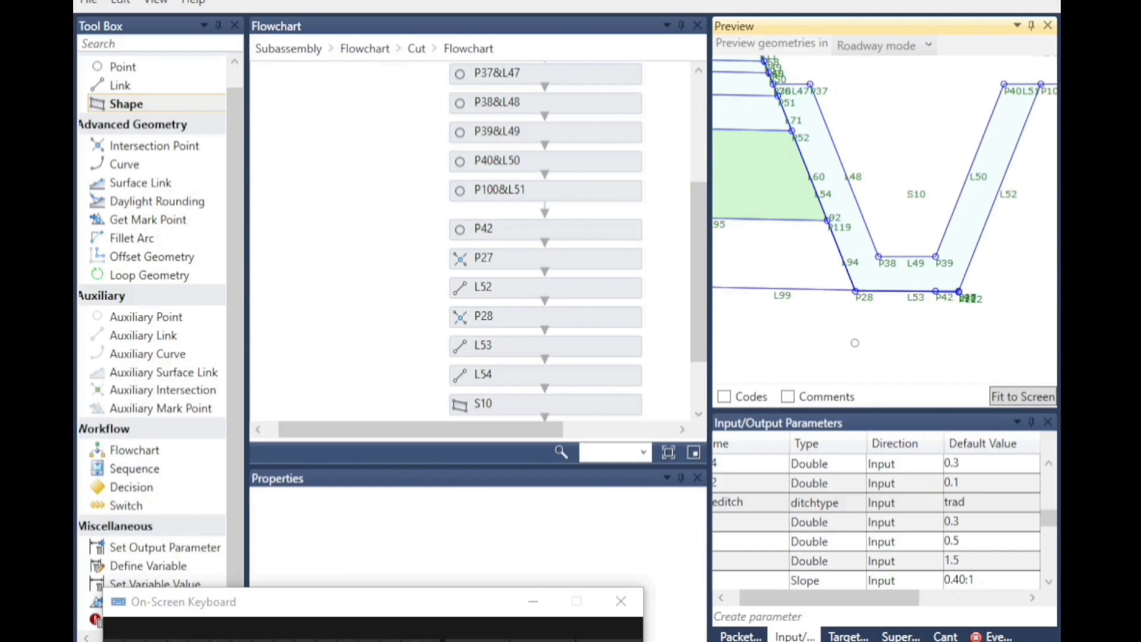
pyautogui.scroll(2, 919, 307)
pyautogui.scroll(-5, 974, 324)
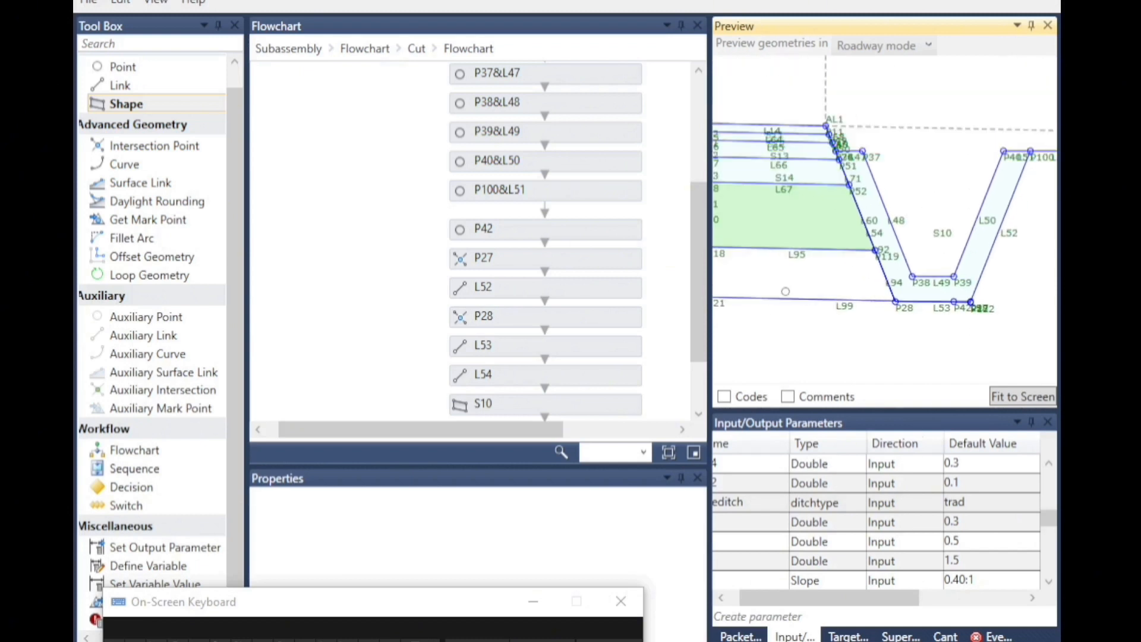
pyautogui.click(968, 502)
pyautogui.click(967, 502)
pyautogui.click(962, 523)
pyautogui.click(919, 351)
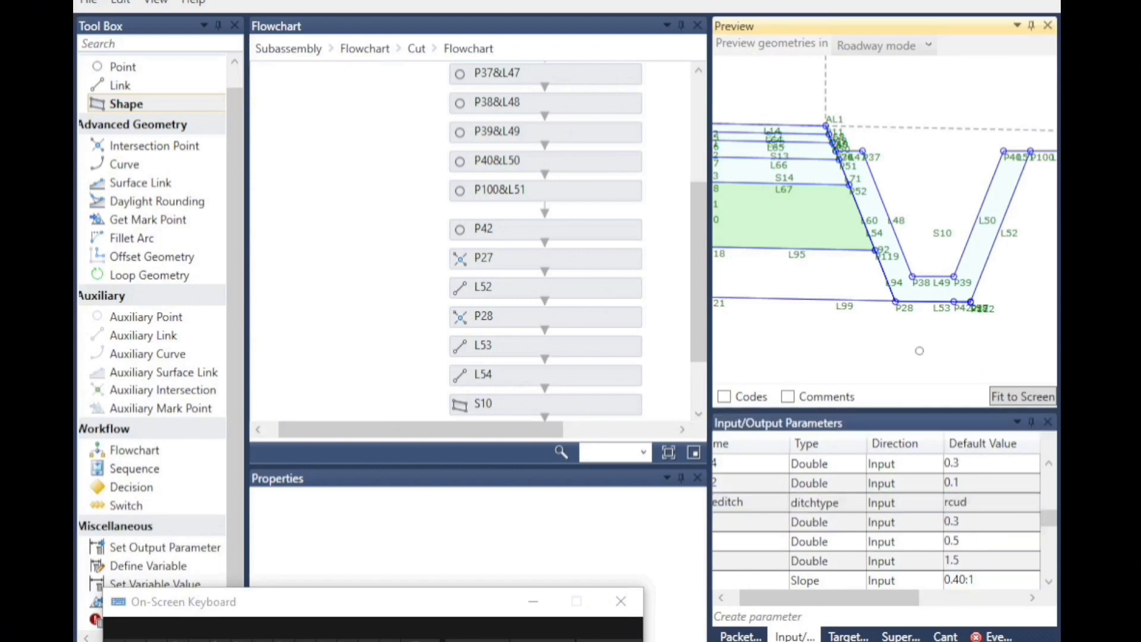
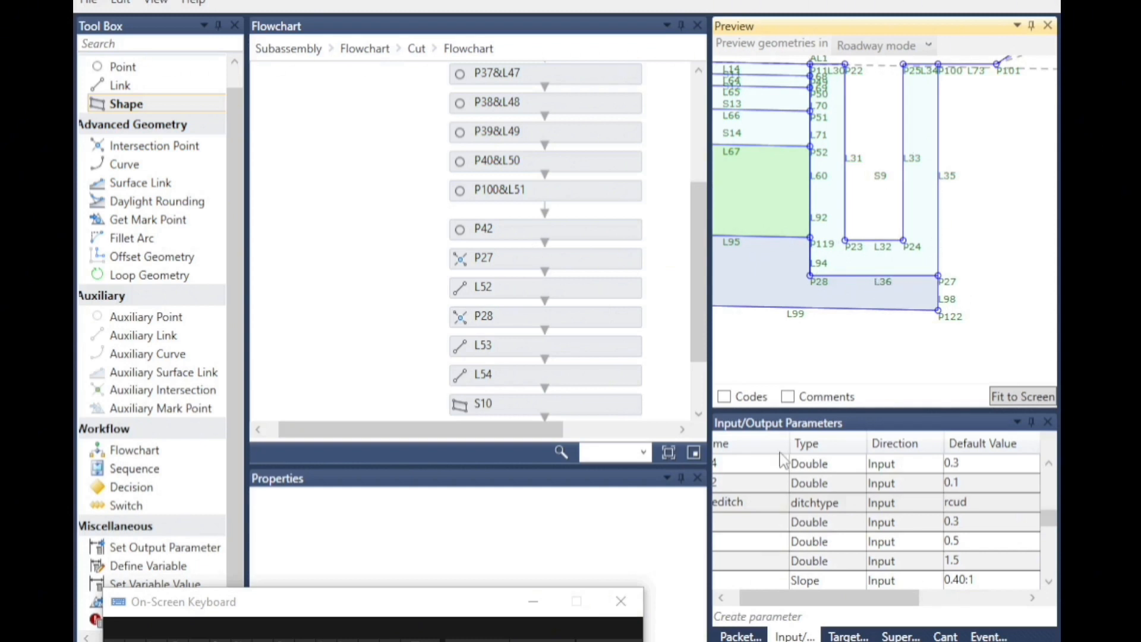
# Set the default value of the typeditch parameter to mud.
pyautogui.click(973, 505)
pyautogui.click(975, 512)
pyautogui.click(968, 540)
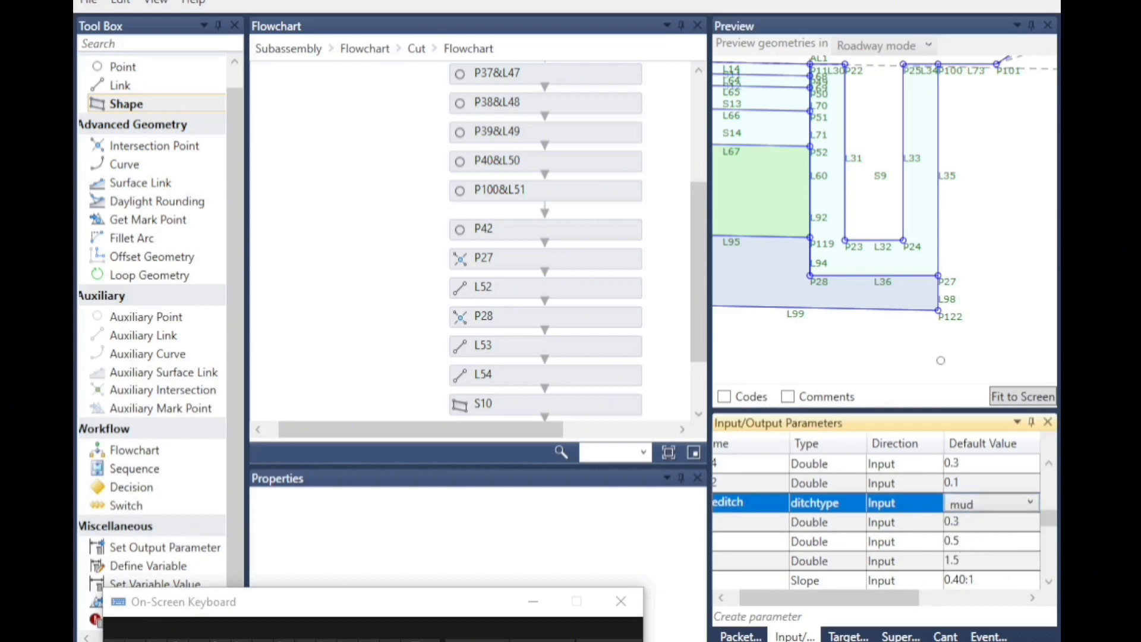
pyautogui.click(907, 340)
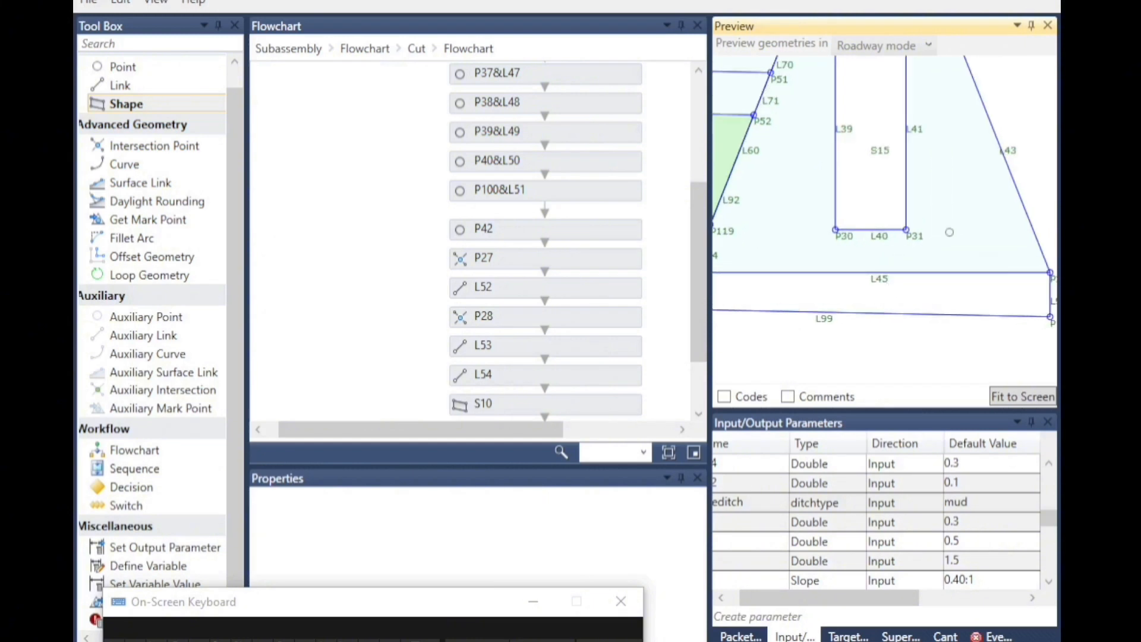
# Open the mud ditch flowchart inside Cut and rename link L45 as L36.
pyautogui.scroll(-1, 979, 291)
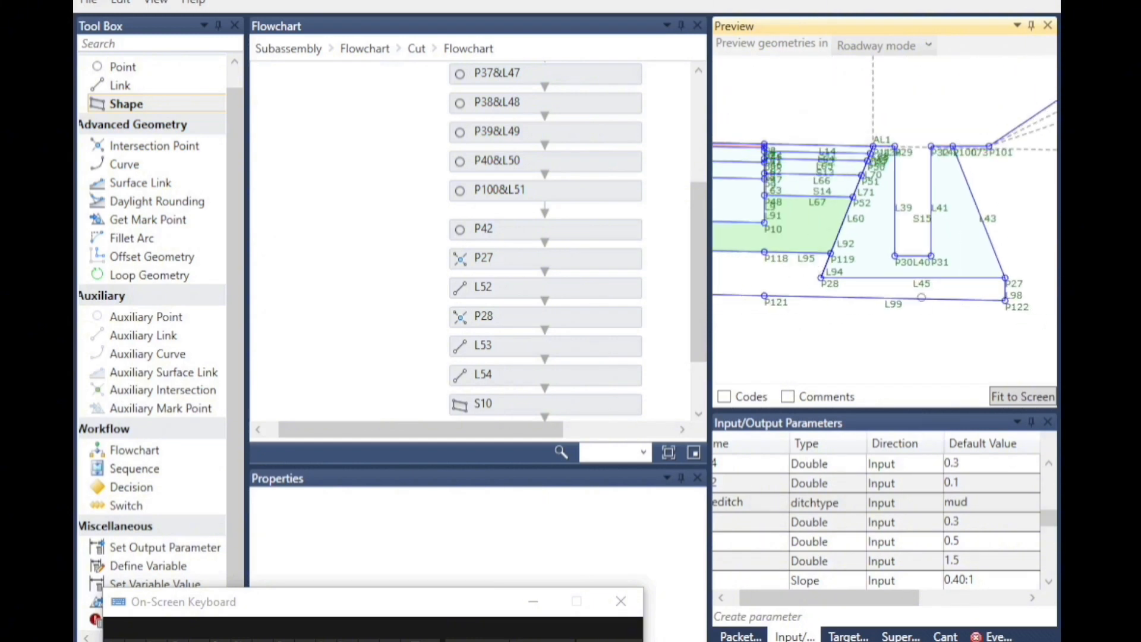
pyautogui.scroll(2, 921, 297)
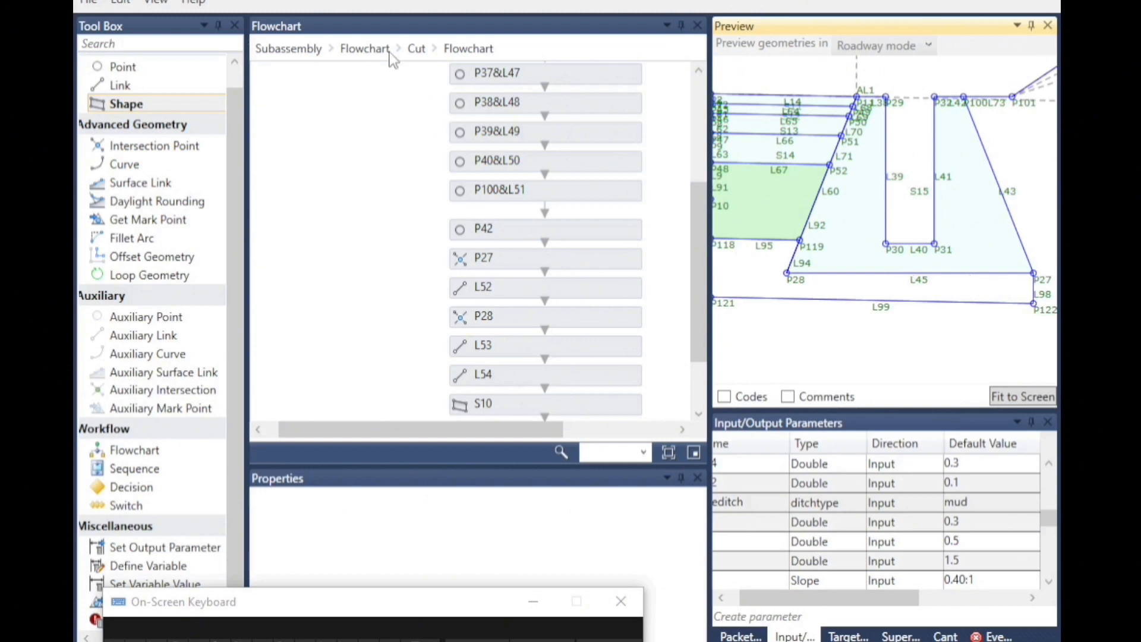
pyautogui.click(416, 48)
pyautogui.click(445, 357)
pyautogui.doubleClick(446, 360)
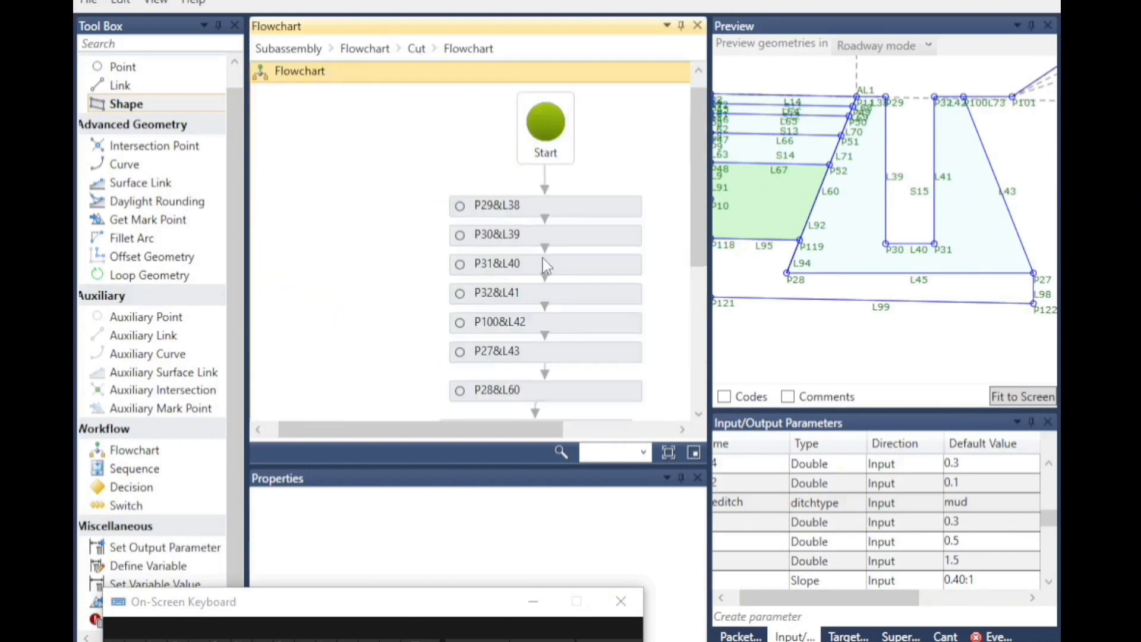
pyautogui.scroll(-3, 542, 262)
pyautogui.click(492, 248)
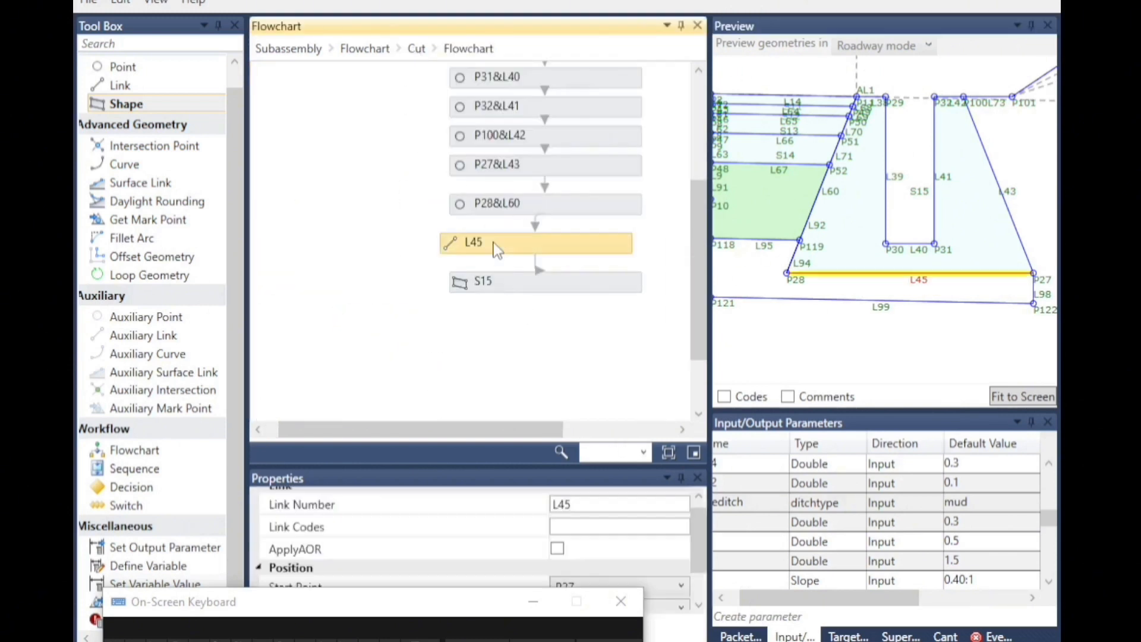
pyautogui.moveTo(572, 504); pyautogui.dragTo(562, 503)
pyautogui.write('36')
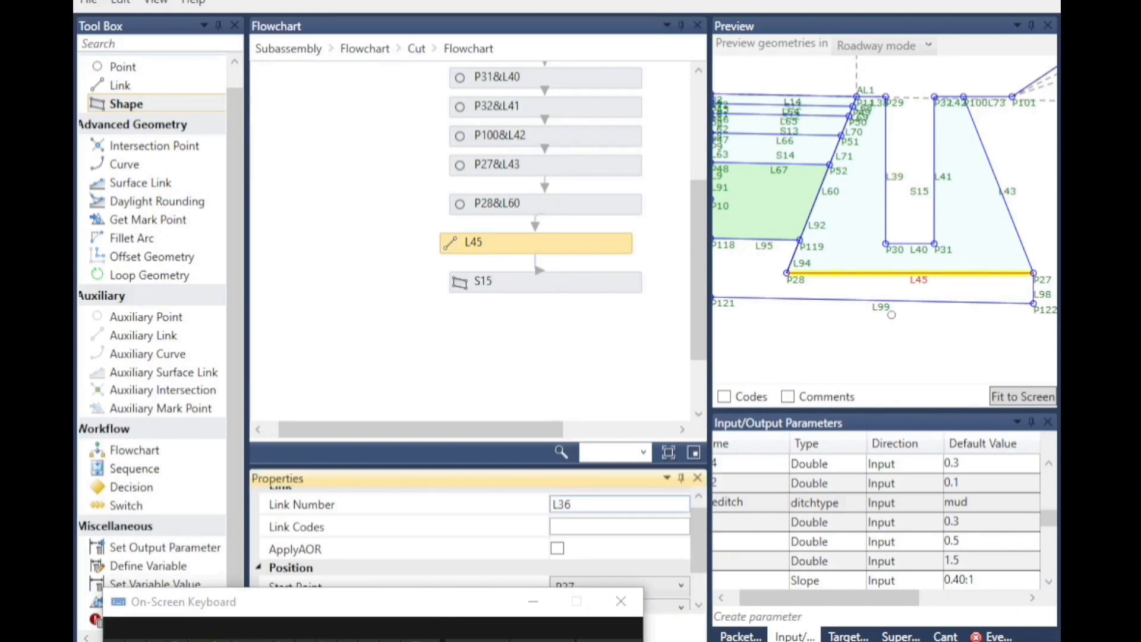
pyautogui.click(901, 278)
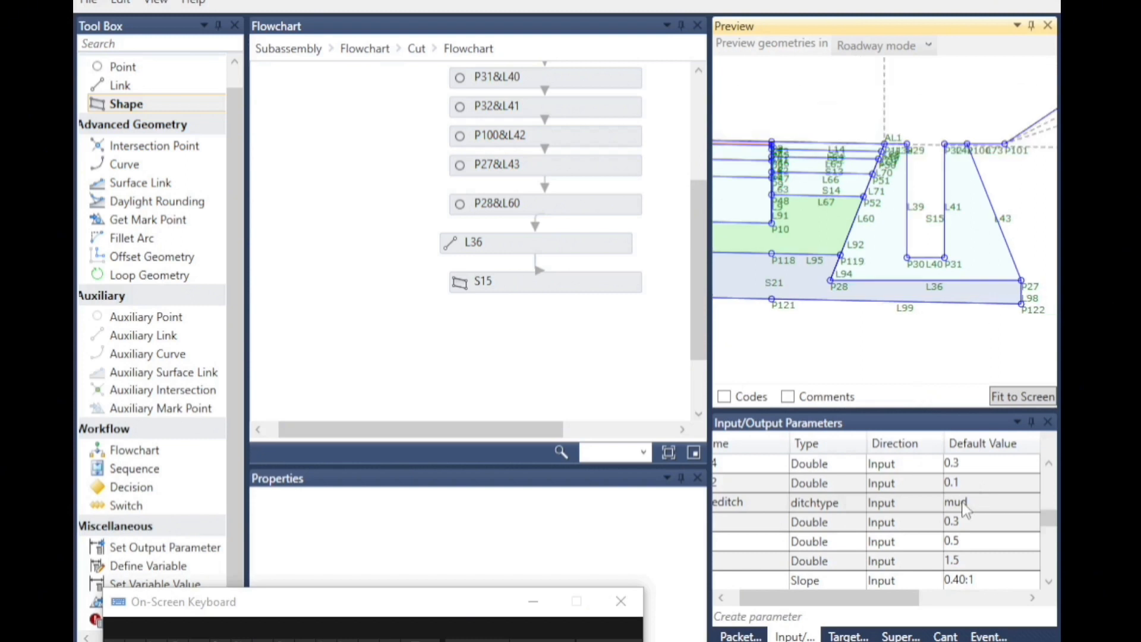
# Set the default value of the typeditch parameter to trad.
pyautogui.click(972, 504)
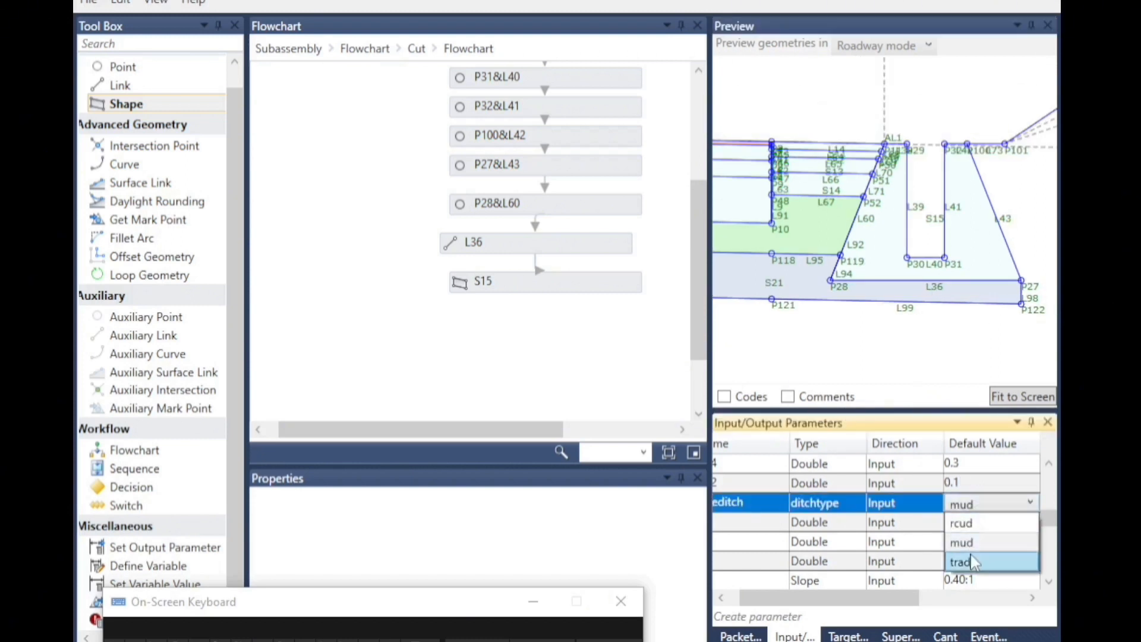
pyautogui.click(974, 560)
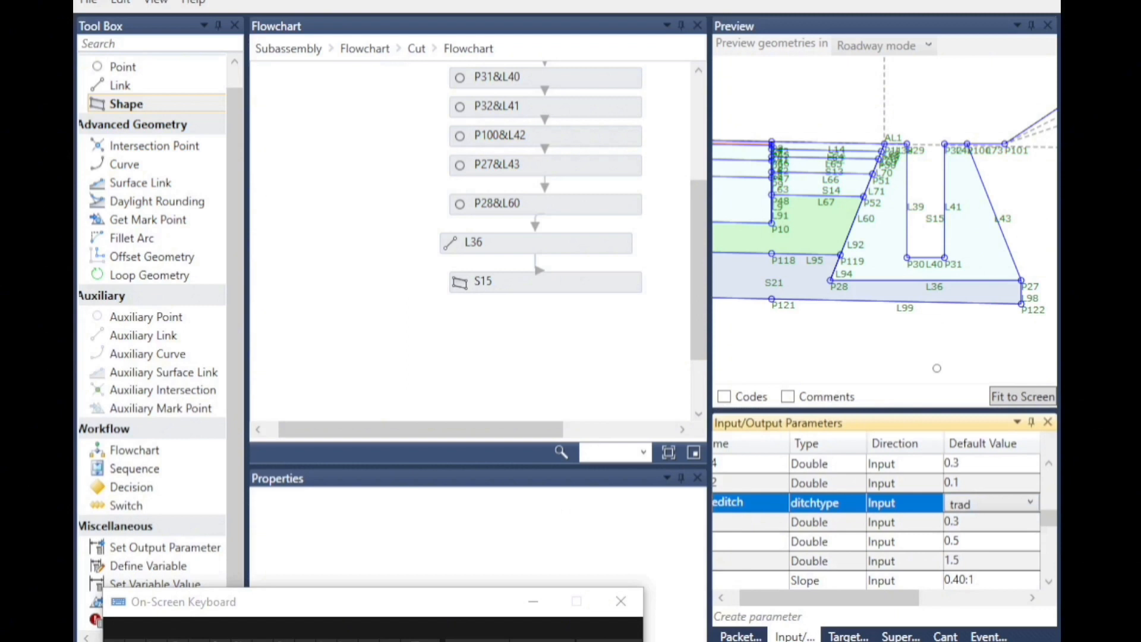
pyautogui.click(859, 348)
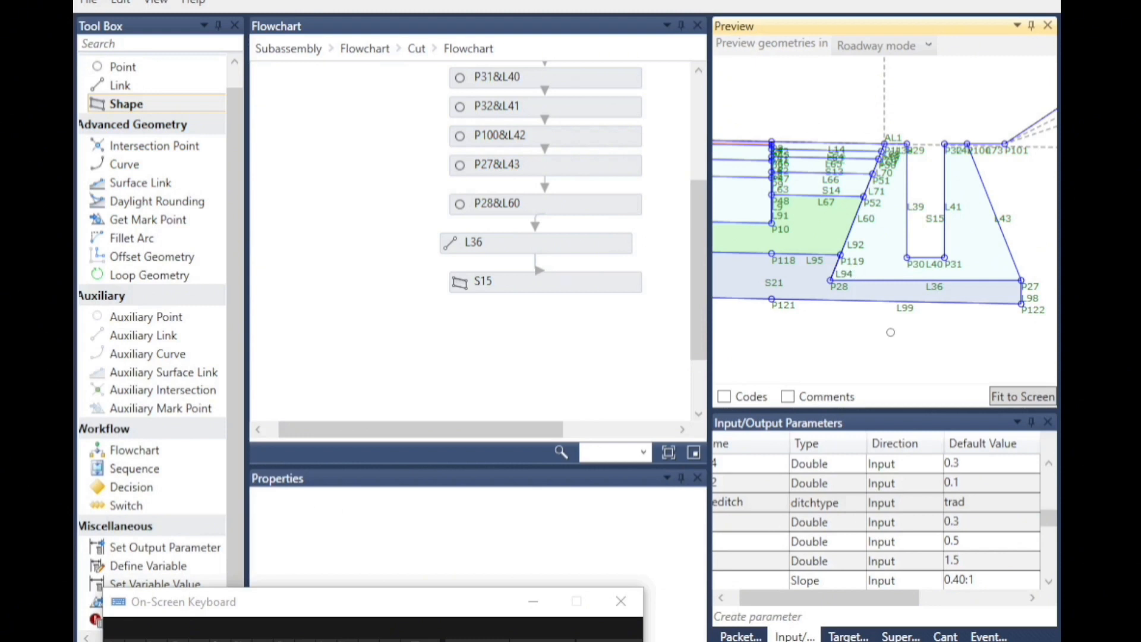
# Open the trad ditch flowchart inside Cut and rename link L53 as L36.
pyautogui.scroll(5, 971, 268)
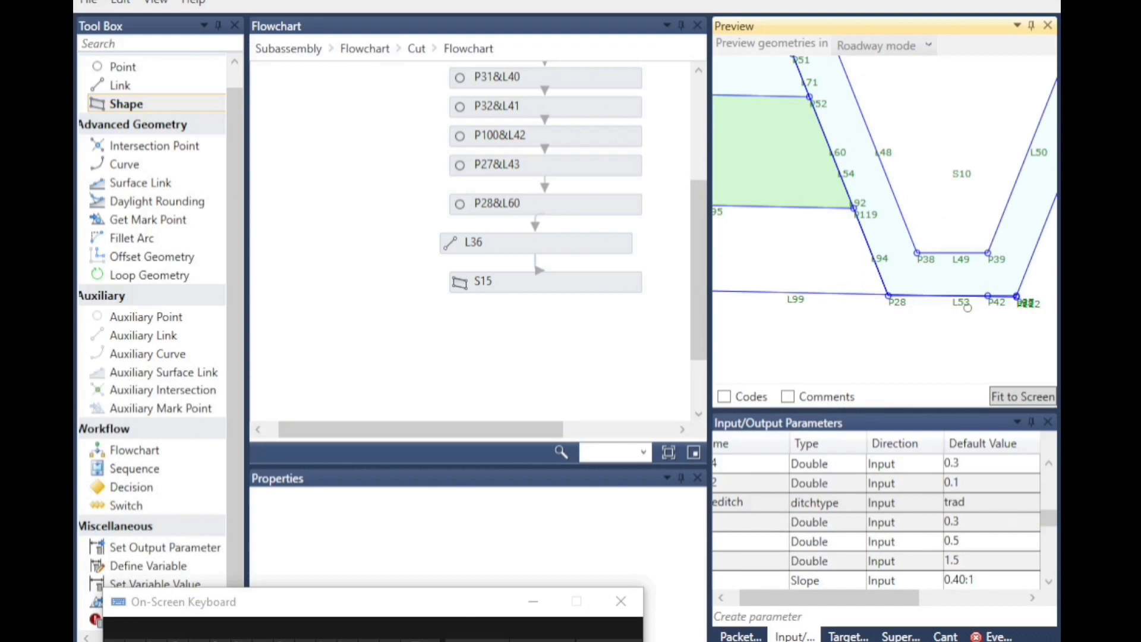
pyautogui.click(416, 49)
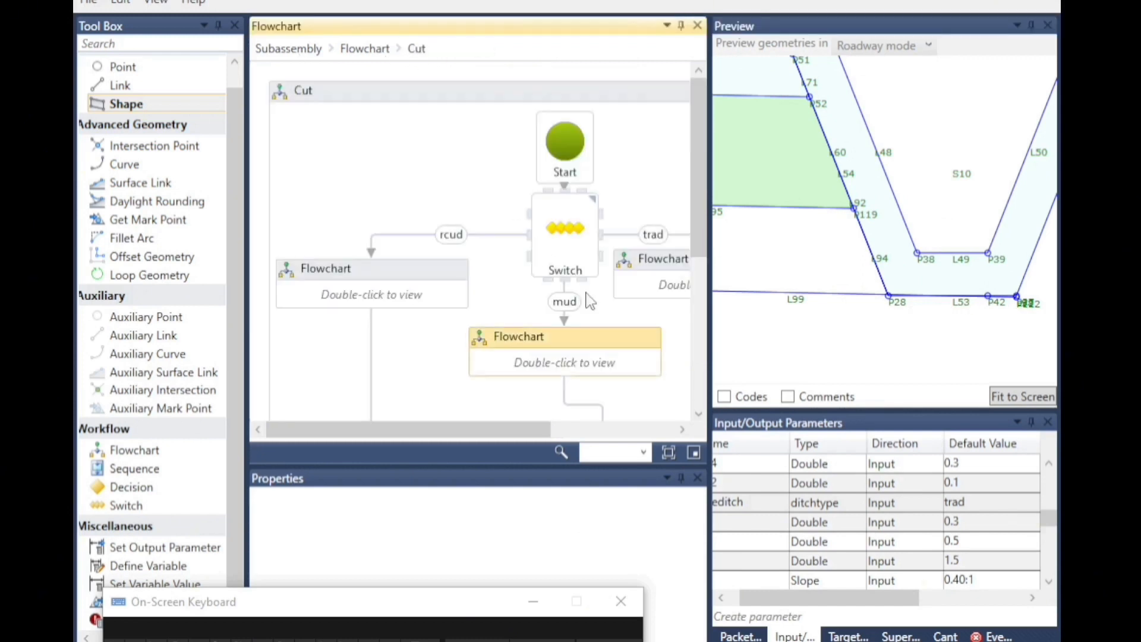
pyautogui.doubleClick(657, 285)
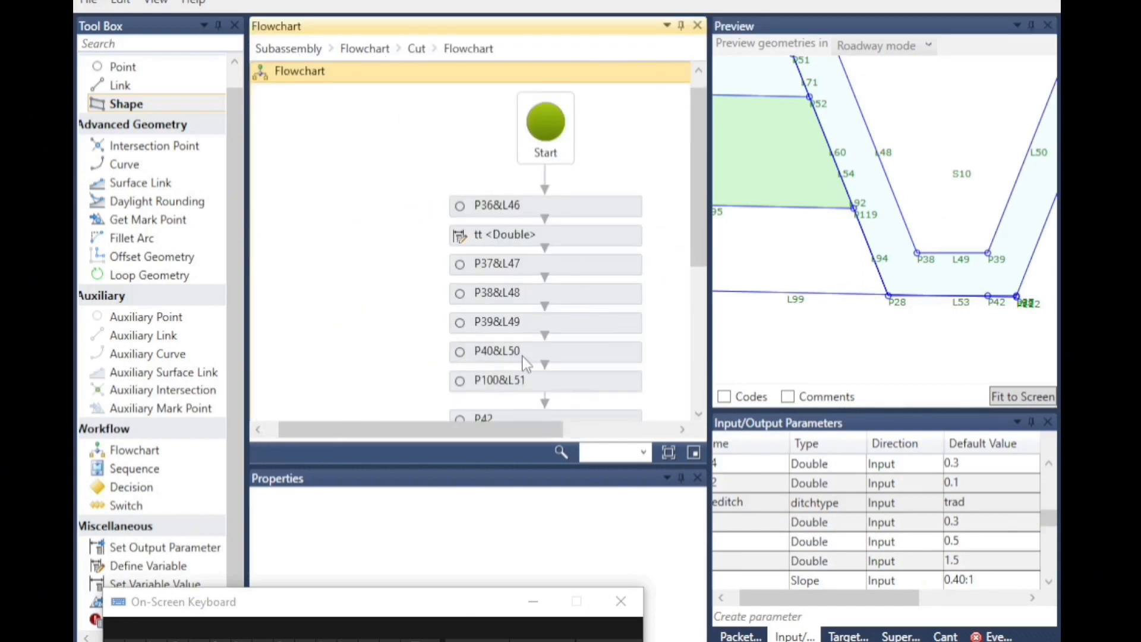
pyautogui.scroll(-3, 526, 363)
pyautogui.click(505, 354)
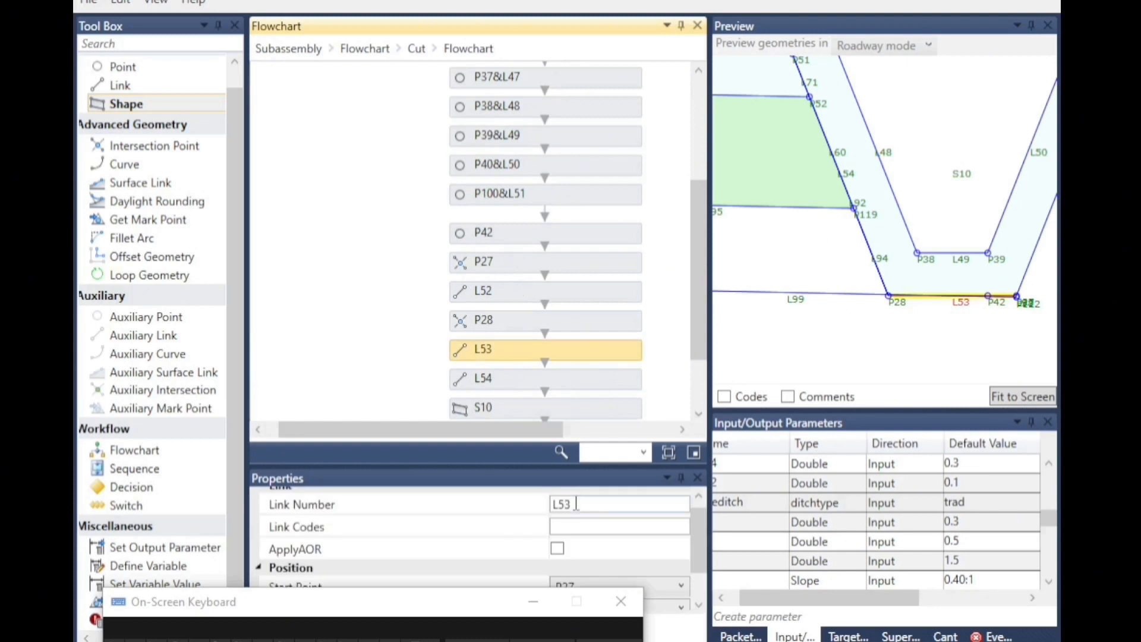
pyautogui.moveTo(575, 504); pyautogui.dragTo(560, 512)
pyautogui.write('36')
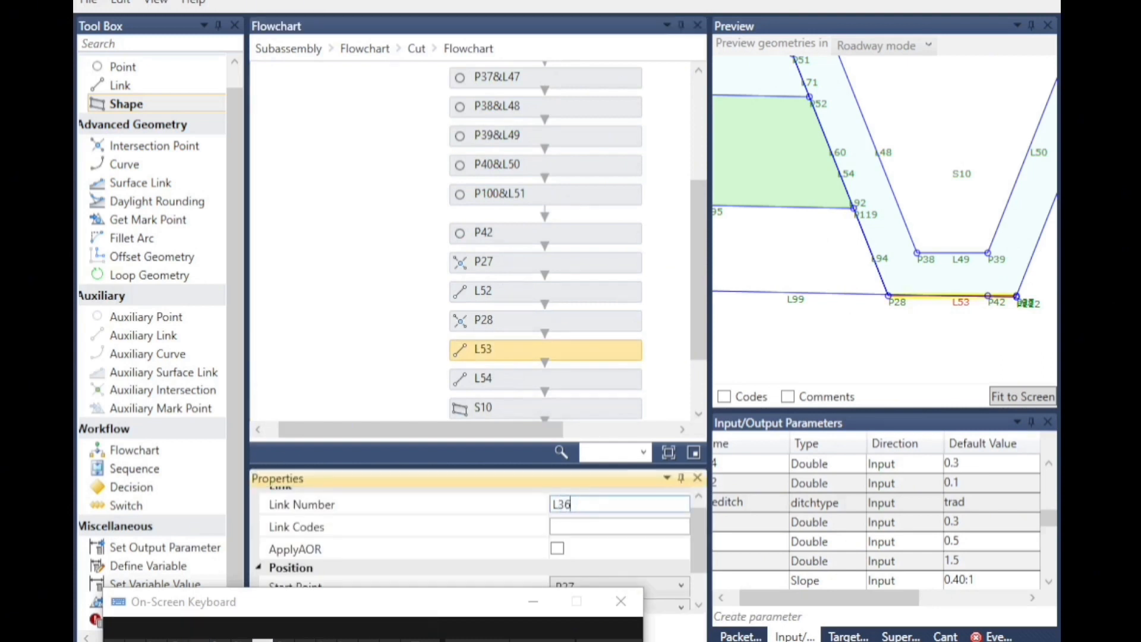
pyautogui.click(978, 339)
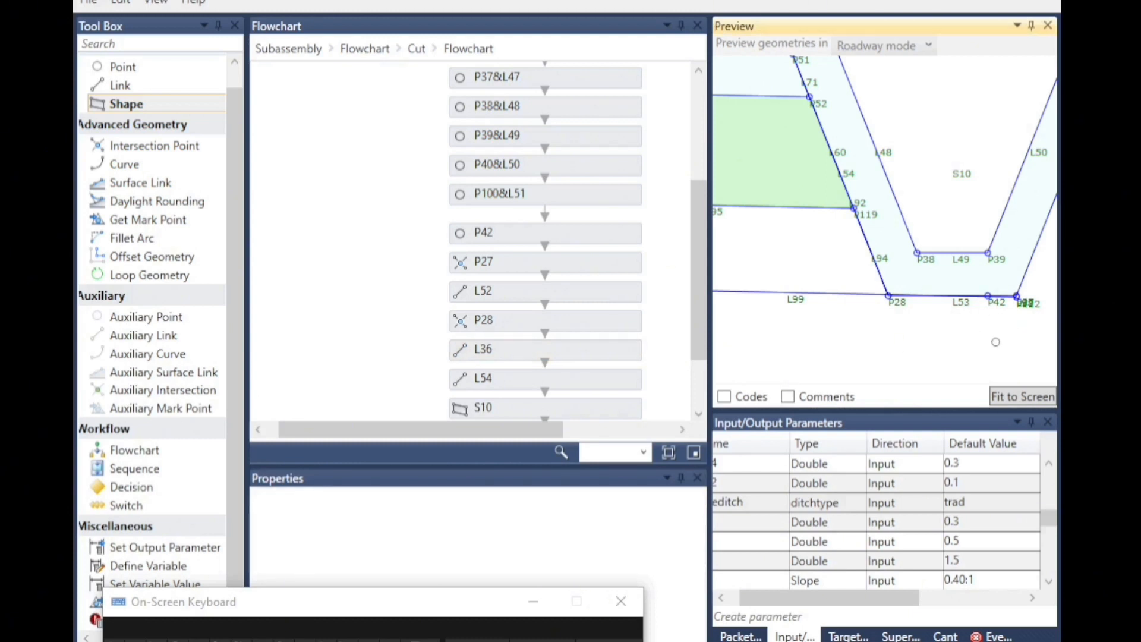
# Set the default value of the Double parameter just above the slope parameter to 0.8.
pyautogui.scroll(-2, 991, 342)
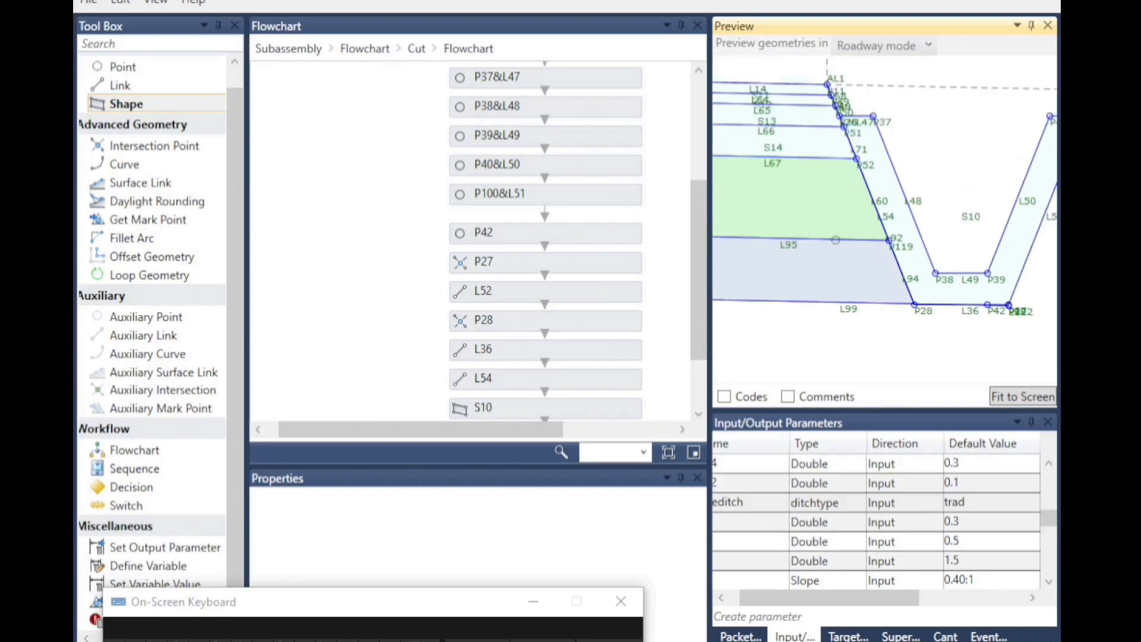
pyautogui.scroll(-2, 958, 293)
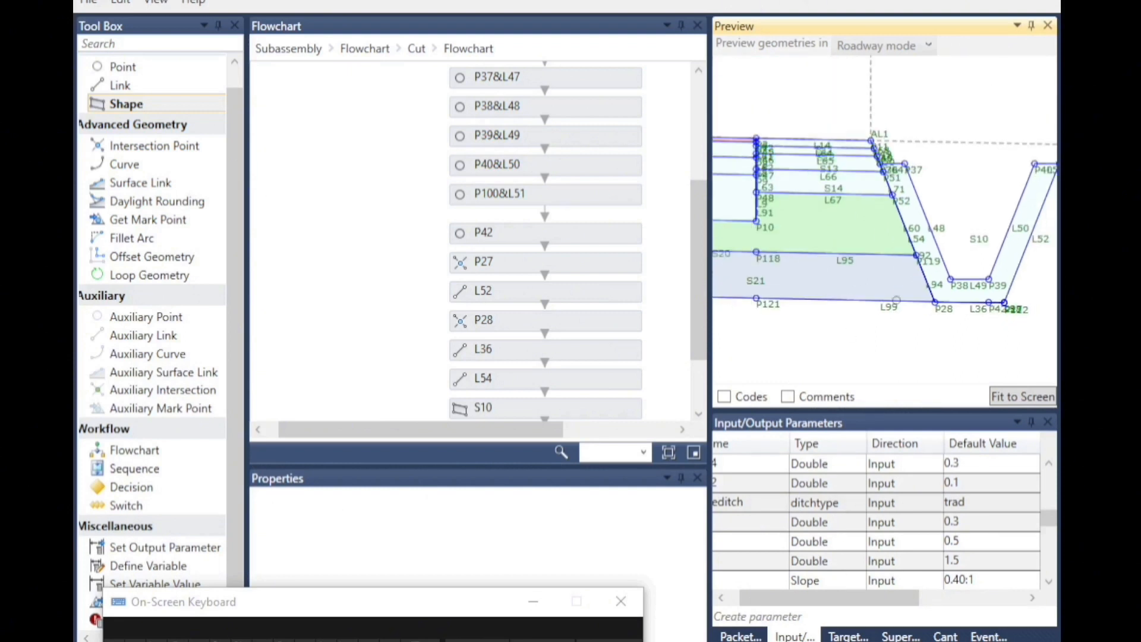
pyautogui.doubleClick(964, 561)
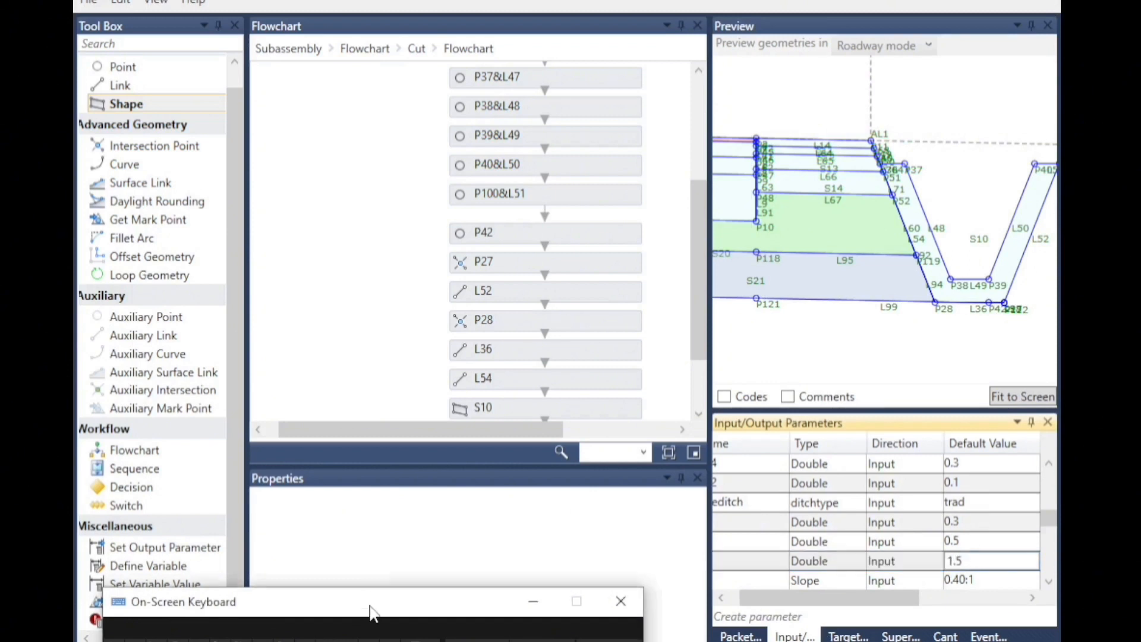
pyautogui.moveTo(372, 612); pyautogui.dragTo(360, 502)
pyautogui.click(344, 605)
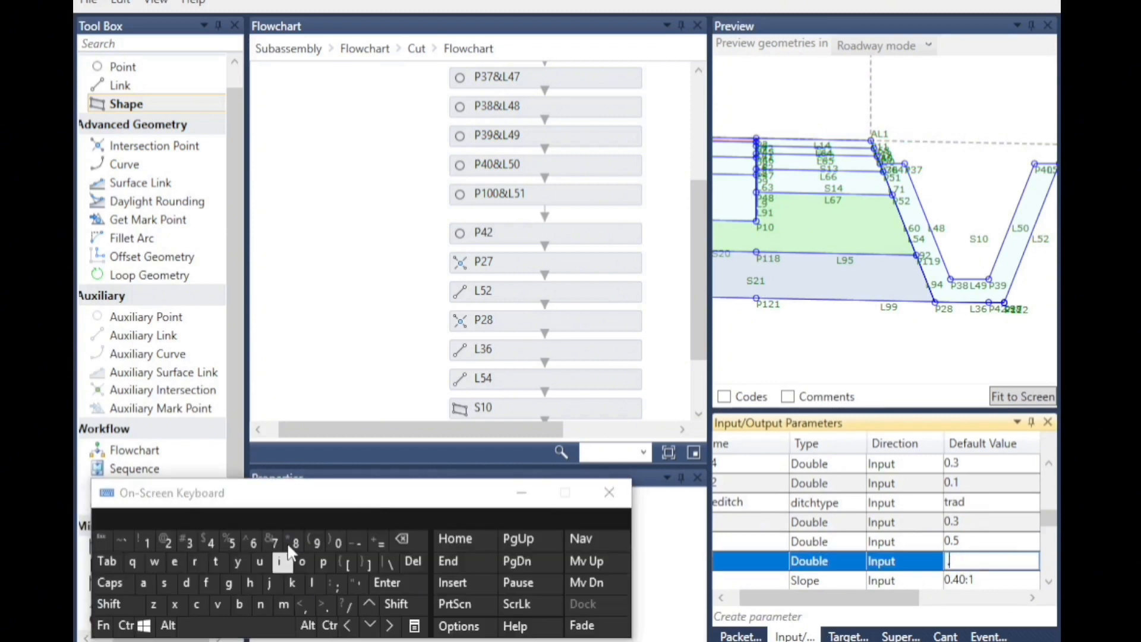
pyautogui.click(859, 340)
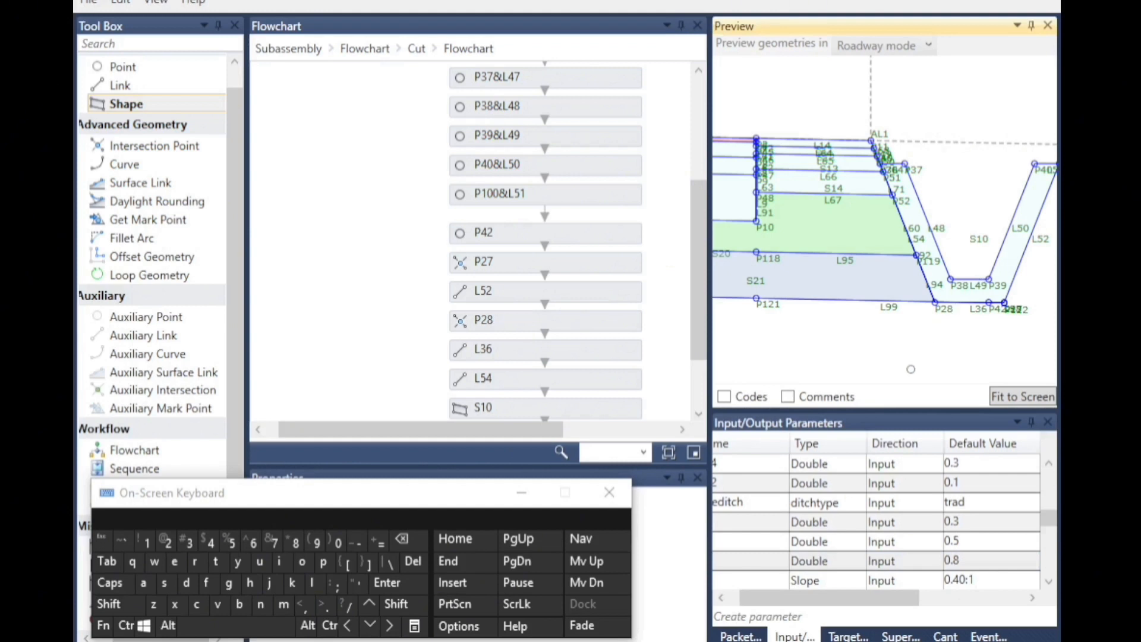
# Re-enter the point code of the top-level point P1 as "Crown".
pyautogui.scroll(-1, 913, 269)
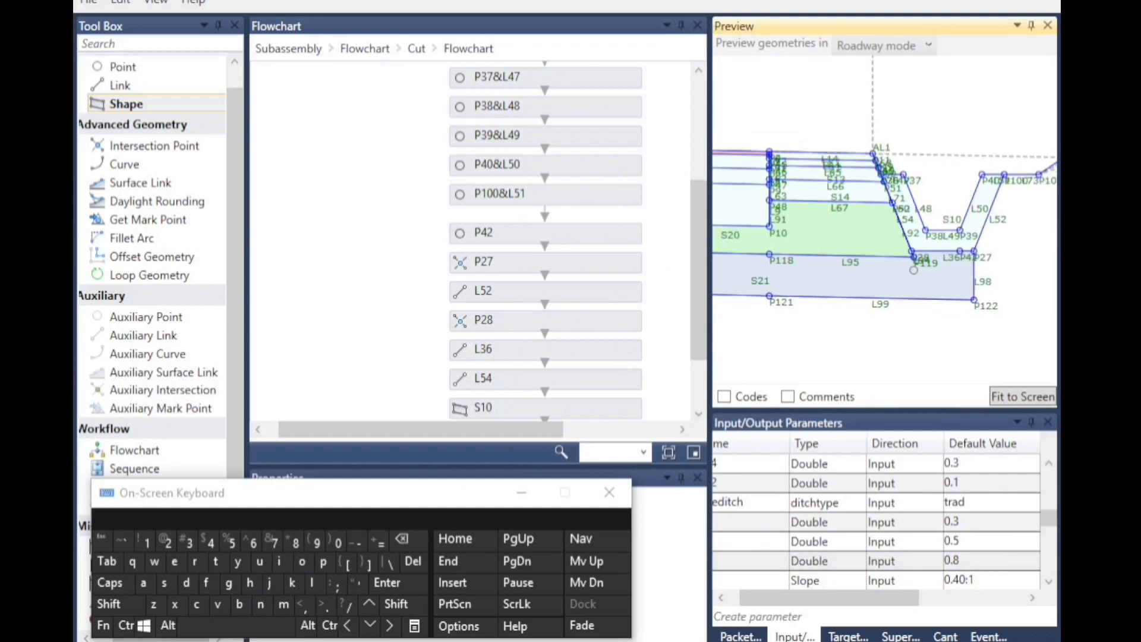
pyautogui.scroll(5, 917, 264)
pyautogui.scroll(-1, 892, 283)
pyautogui.scroll(-4, 892, 283)
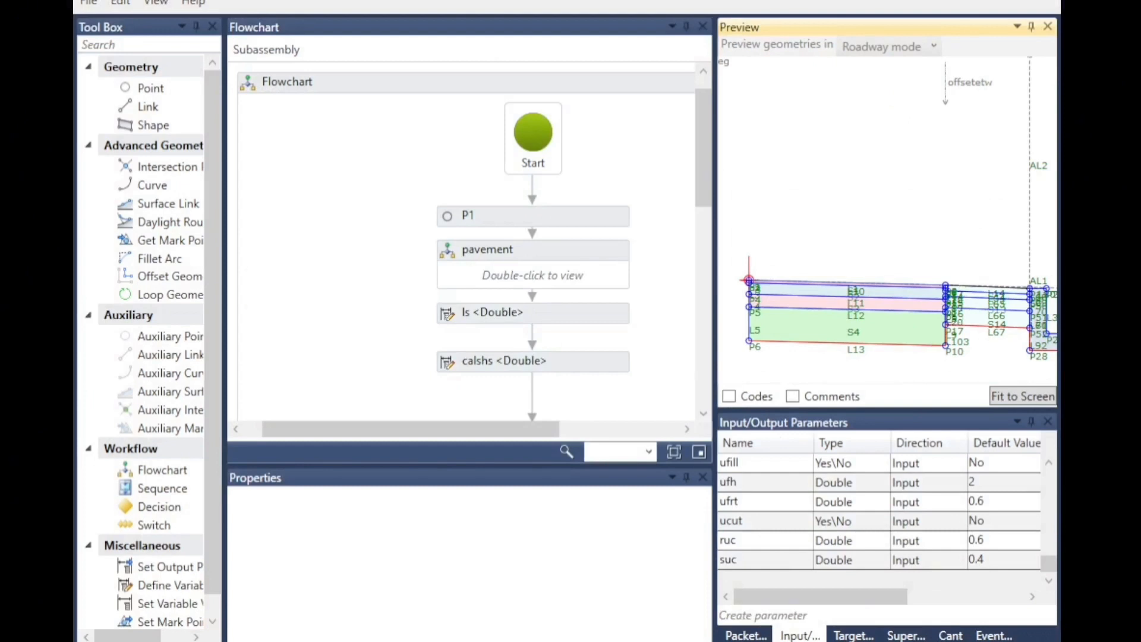
pyautogui.scroll(5, 777, 287)
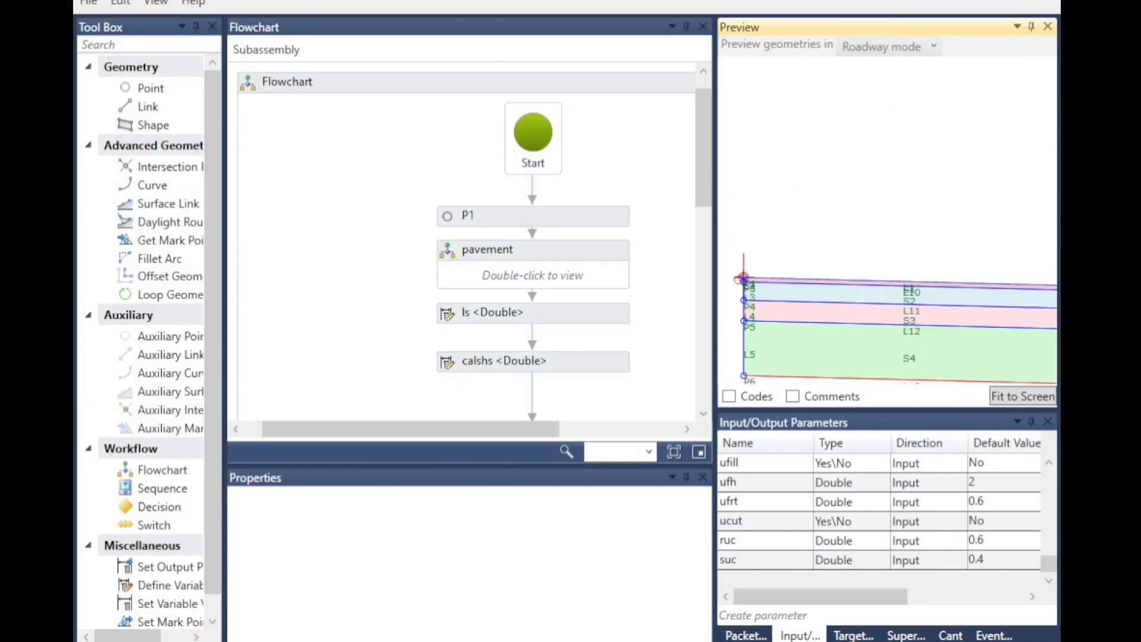
pyautogui.scroll(3, 740, 280)
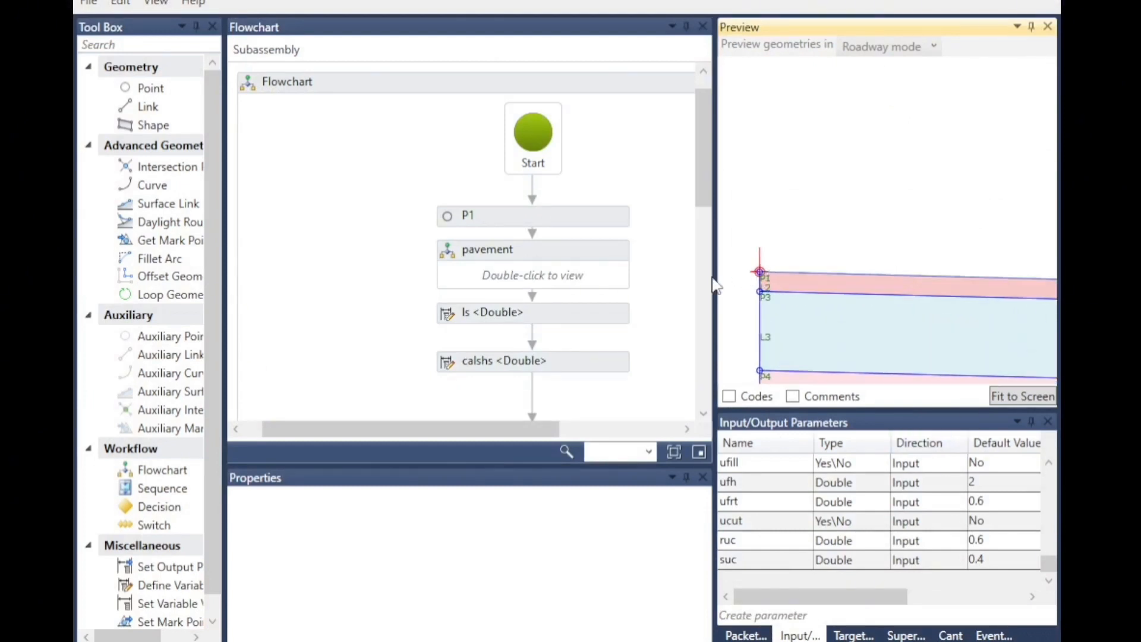
pyautogui.click(456, 221)
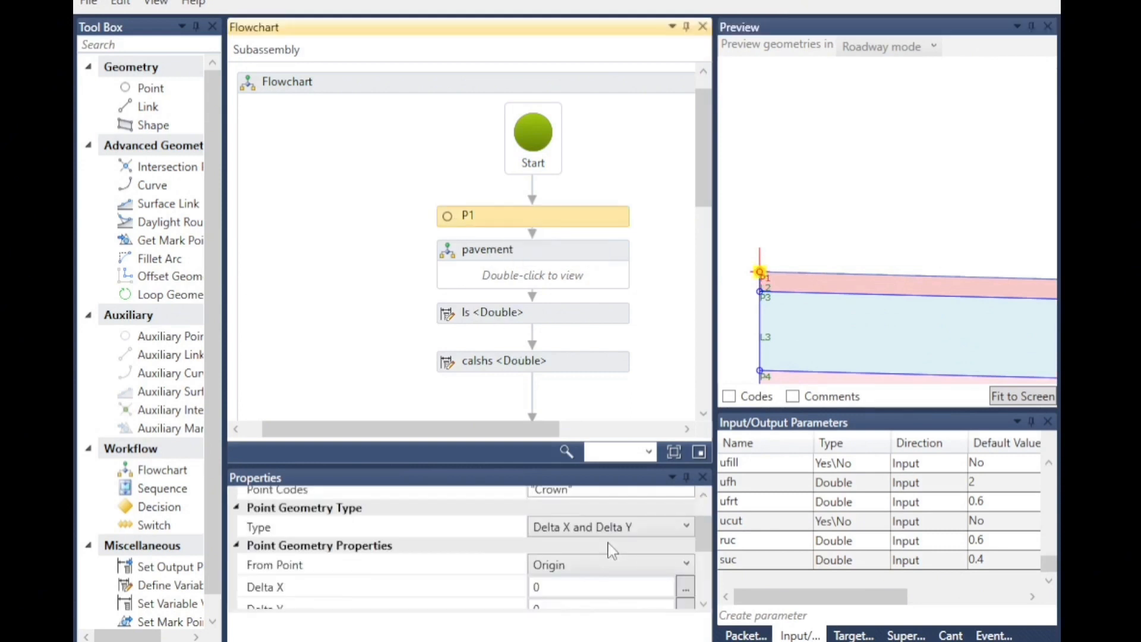
pyautogui.scroll(1, 610, 547)
pyautogui.moveTo(584, 536); pyautogui.dragTo(505, 535)
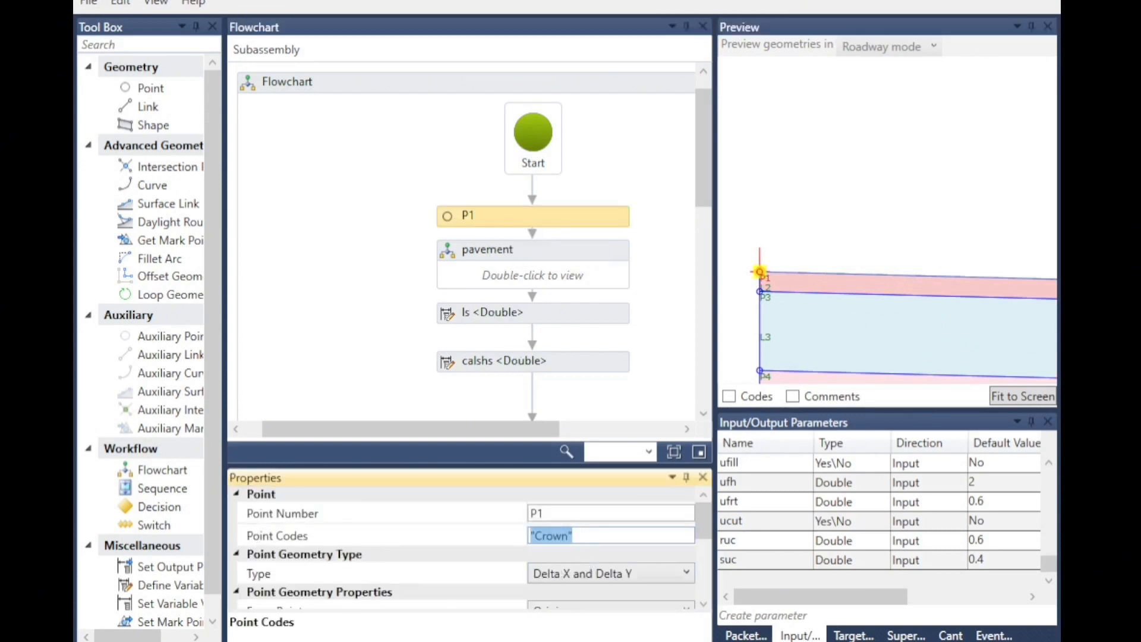
pyautogui.click(517, 640)
pyautogui.click(591, 540)
pyautogui.click(719, 375)
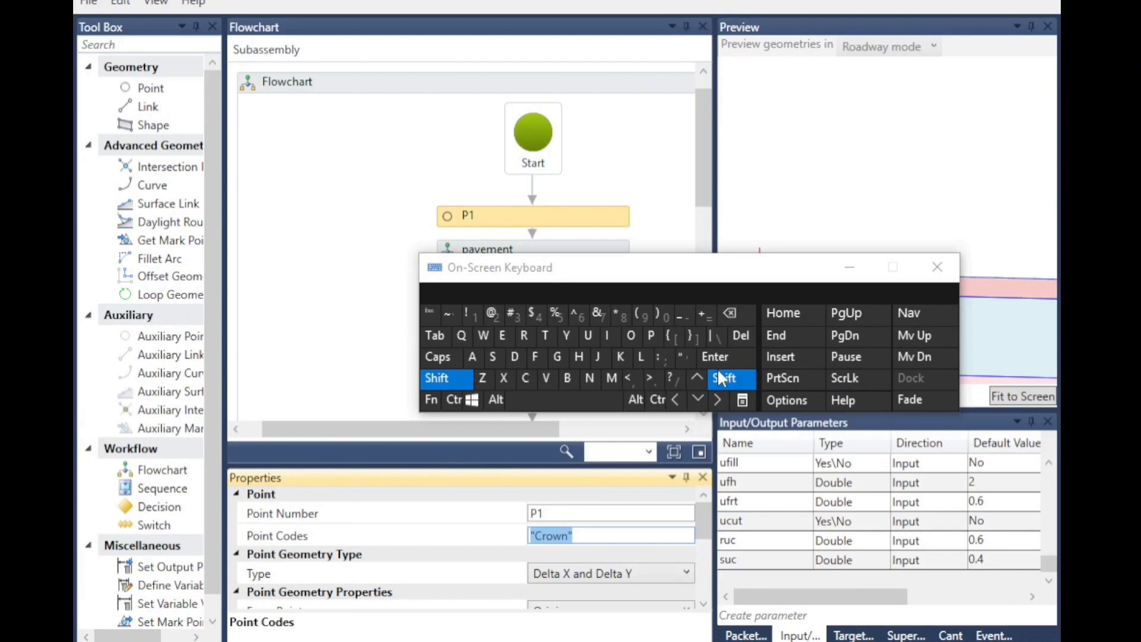
pyautogui.click(679, 355)
pyautogui.click(441, 375)
pyautogui.click(524, 378)
pyautogui.click(522, 335)
pyautogui.click(629, 335)
pyautogui.click(482, 336)
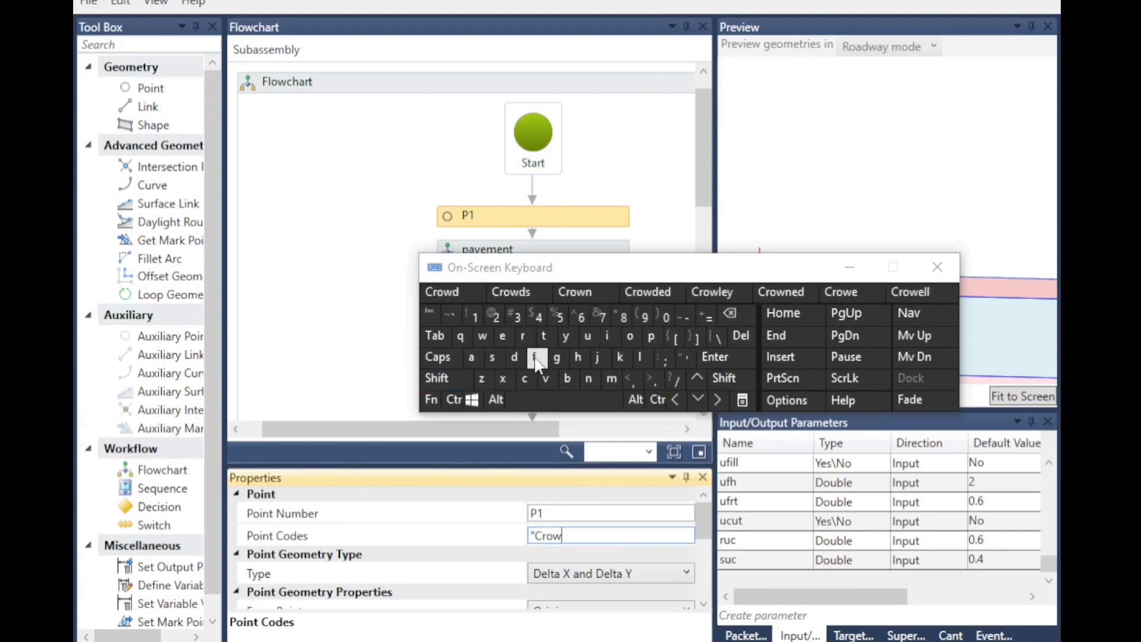
pyautogui.click(588, 378)
pyautogui.click(720, 378)
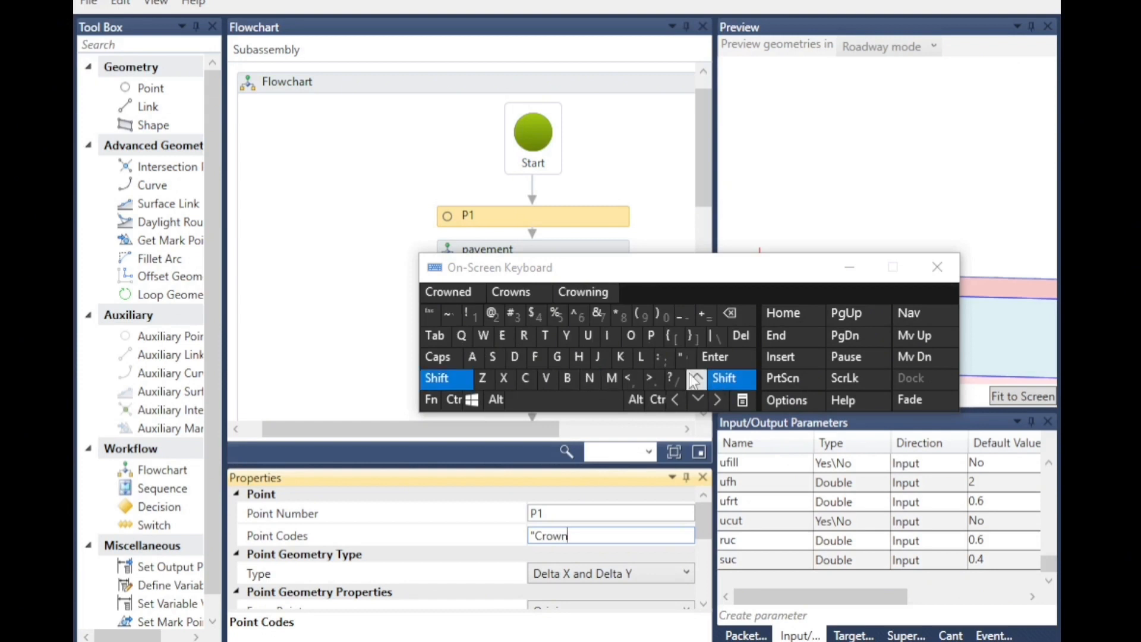
pyautogui.click(683, 356)
pyautogui.click(428, 179)
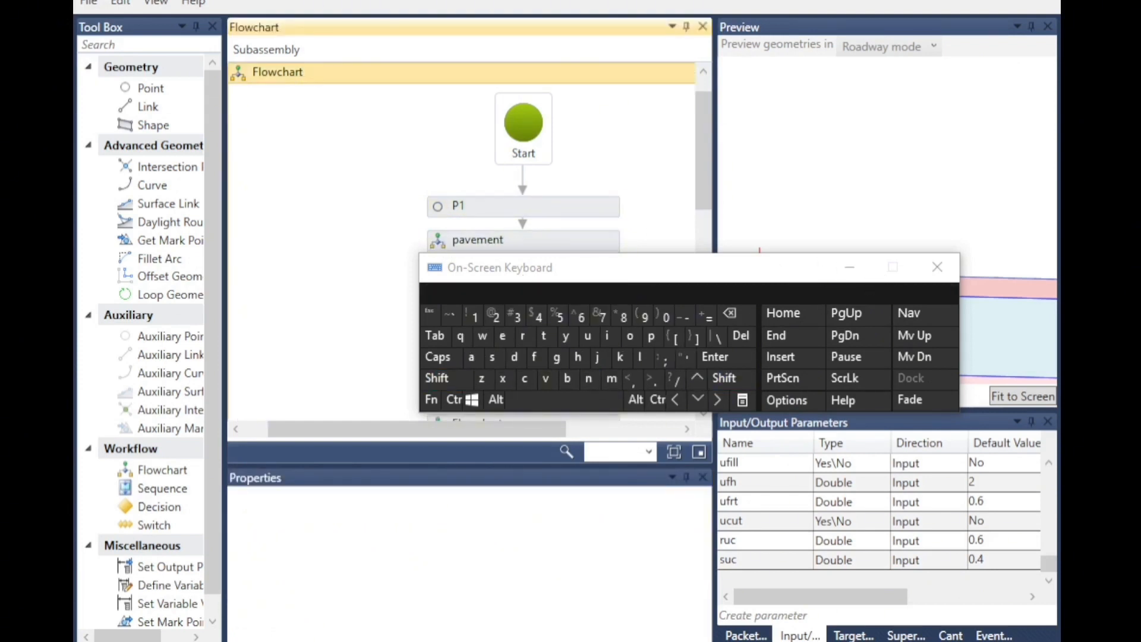
pyautogui.click(937, 267)
# Select P1 again and open the pavement flowchart in the main subassembly.
pyautogui.click(455, 206)
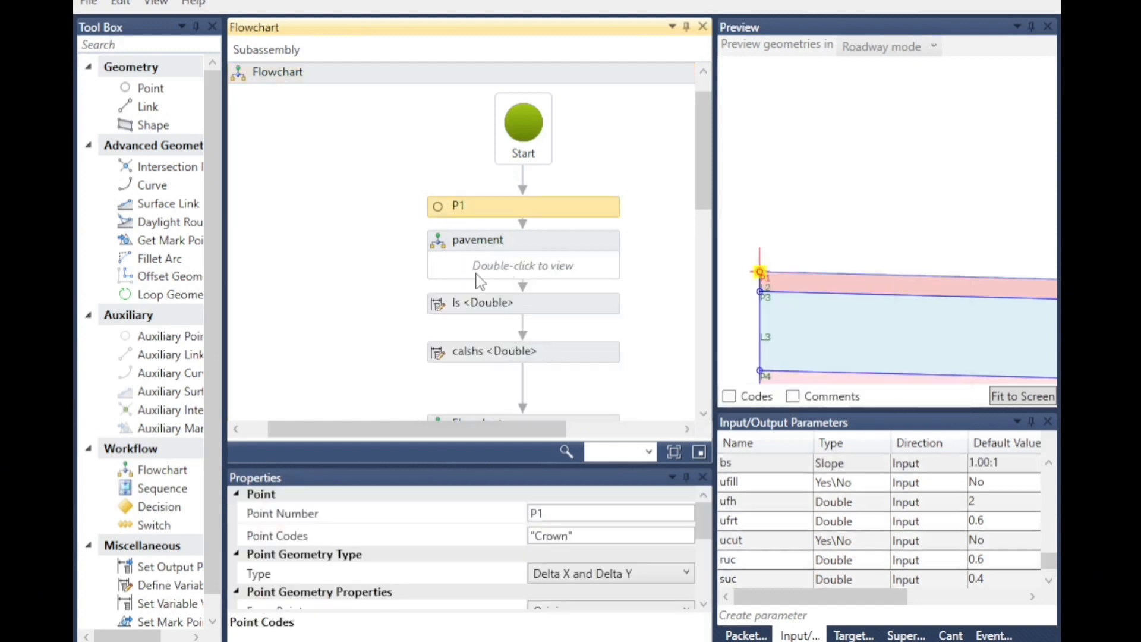
pyautogui.scroll(-8, 744, 292)
pyautogui.scroll(-3, 802, 323)
pyautogui.scroll(-3, 807, 323)
pyautogui.scroll(8, 1009, 314)
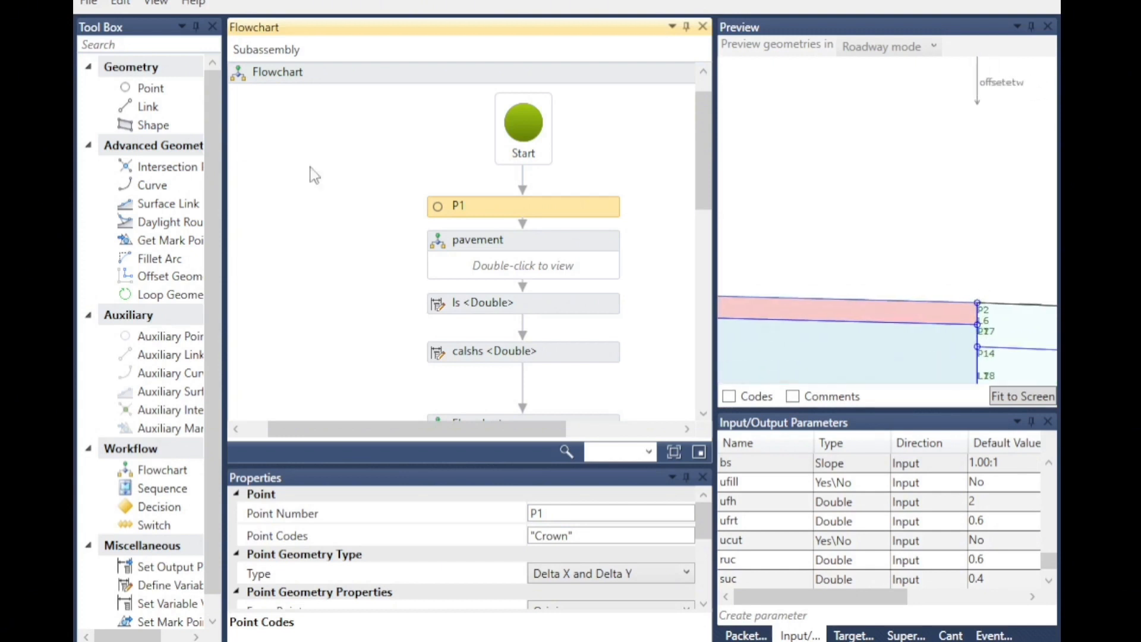
pyautogui.click(438, 252)
pyautogui.doubleClick(438, 252)
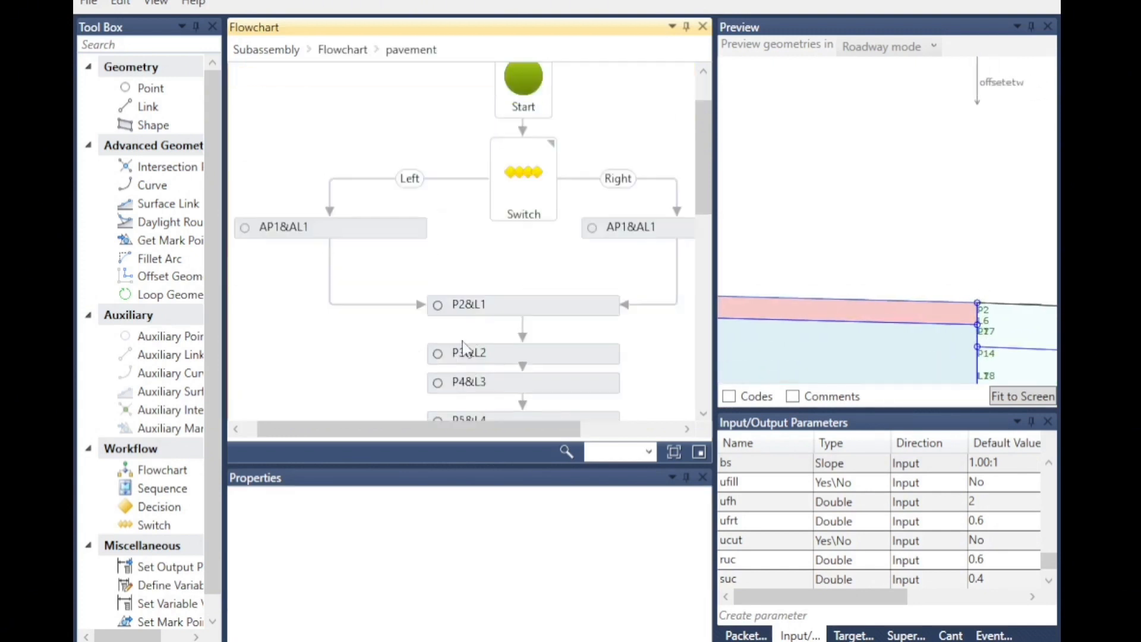
# Inspect the point codes and links of P2 and P6 in the pavement flowchart, zooming the preview around them.
pyautogui.click(450, 307)
pyautogui.click(571, 535)
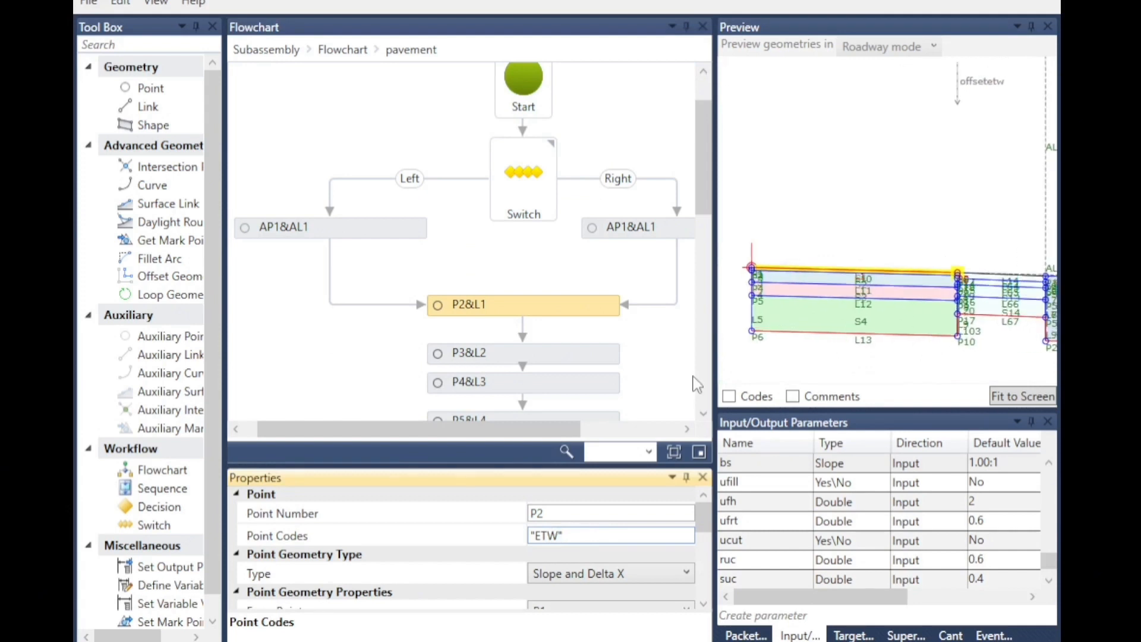
pyautogui.scroll(2, 694, 382)
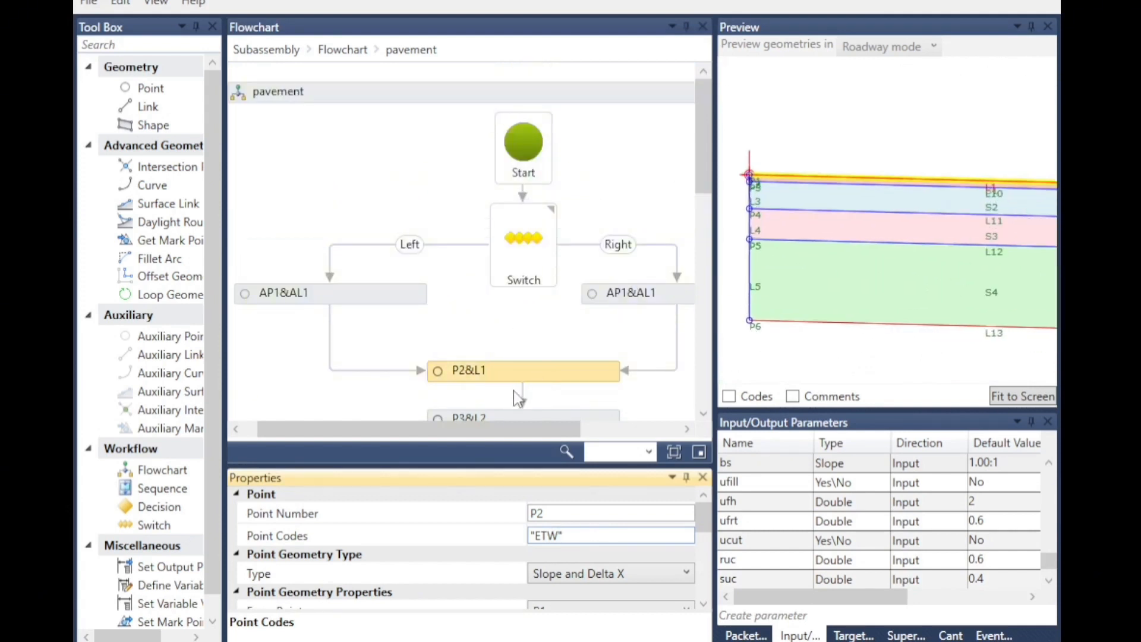
pyautogui.scroll(-3, 516, 395)
pyautogui.click(440, 331)
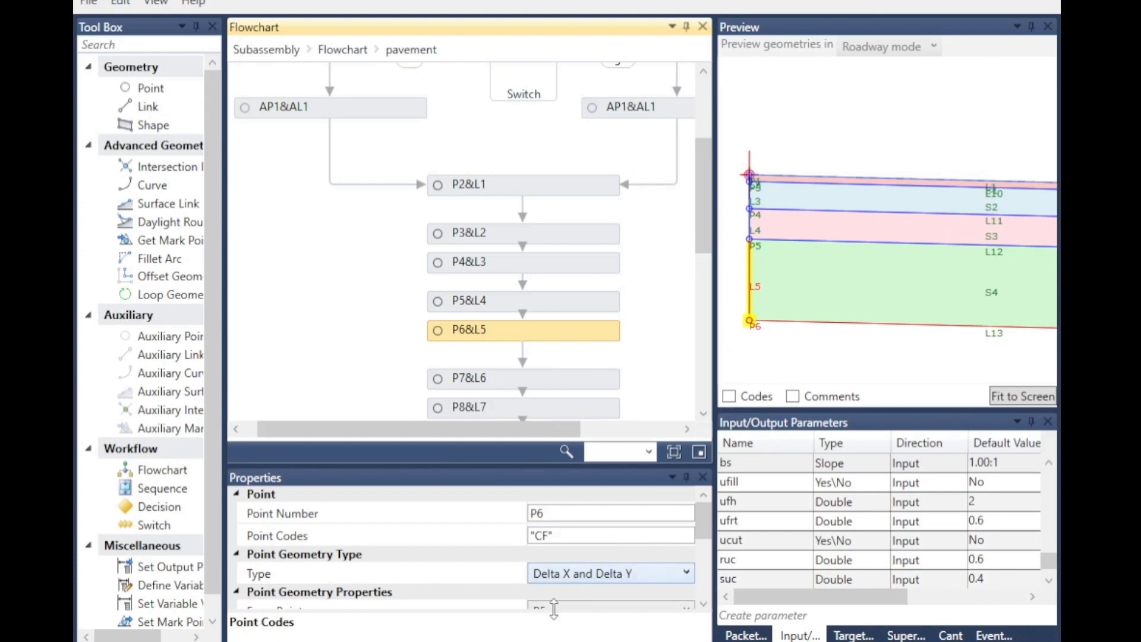
pyautogui.scroll(-5, 556, 591)
pyautogui.scroll(-4, 723, 308)
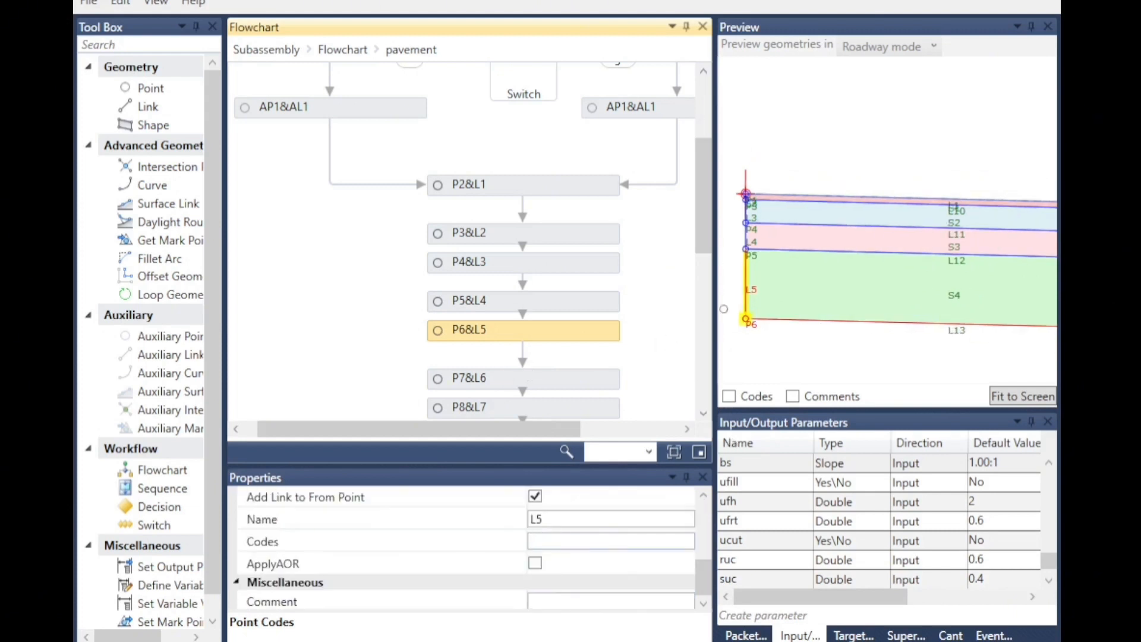
pyautogui.scroll(4, 1013, 332)
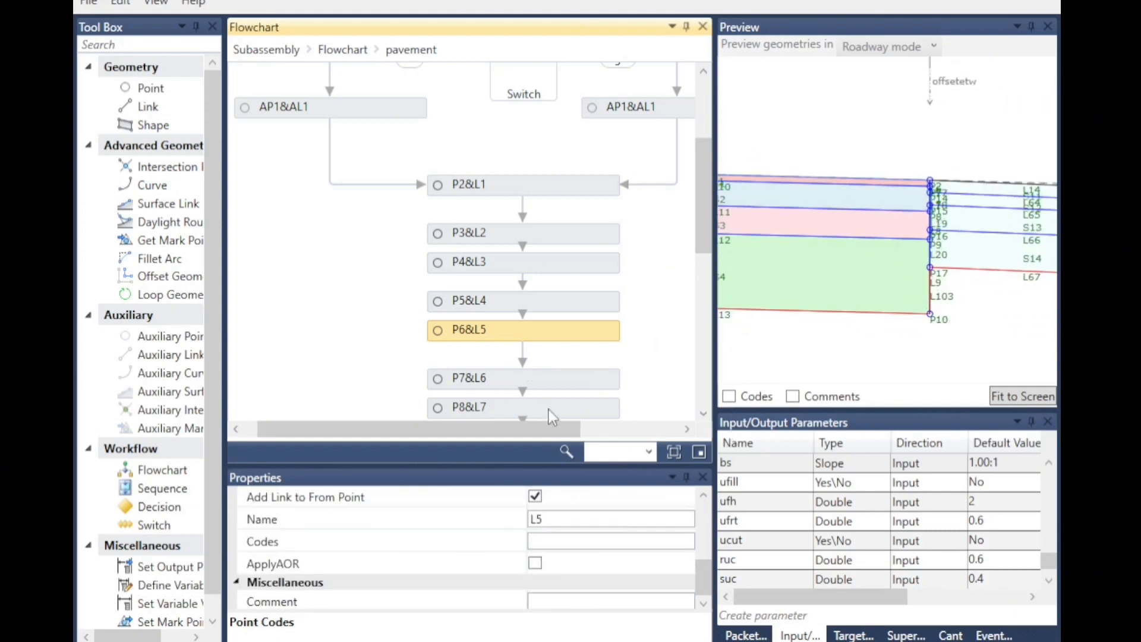
# Inspect point P10's codes in the pavement flowchart while zooming the preview out over the whole section.
pyautogui.scroll(-2, 452, 383)
pyautogui.click(452, 379)
pyautogui.scroll(5, 540, 553)
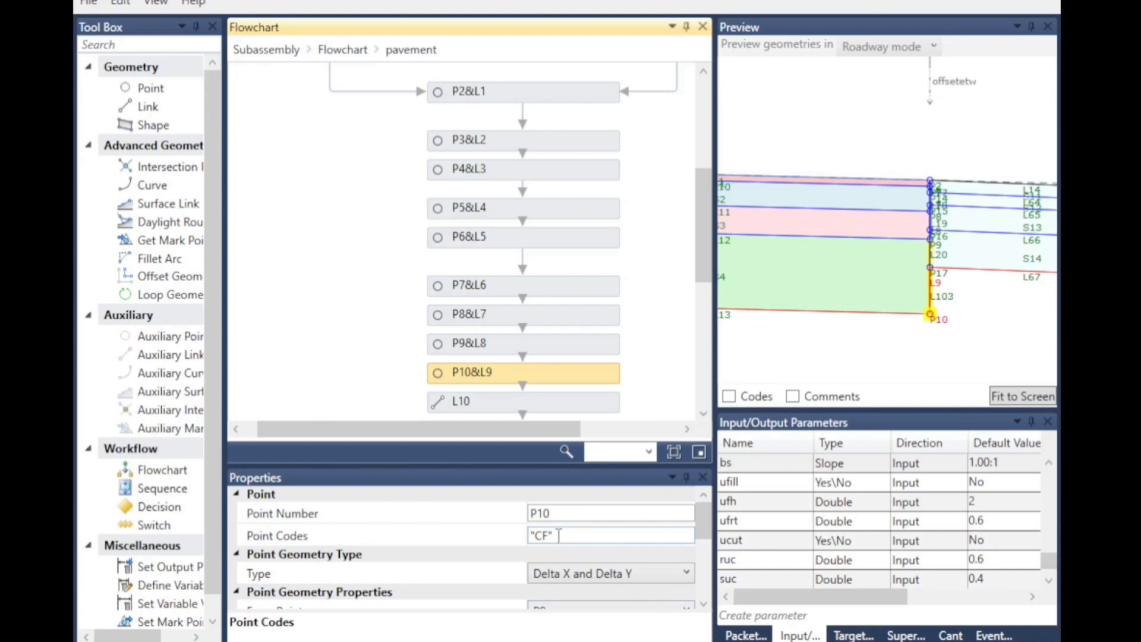
pyautogui.scroll(2, 949, 259)
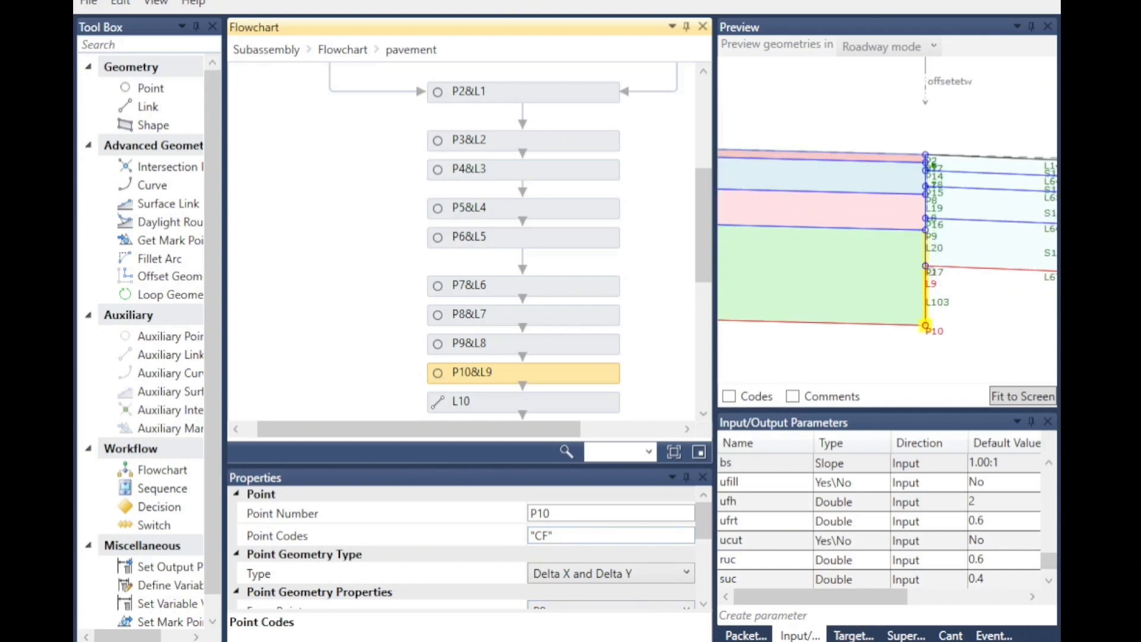
pyautogui.scroll(-2, 882, 346)
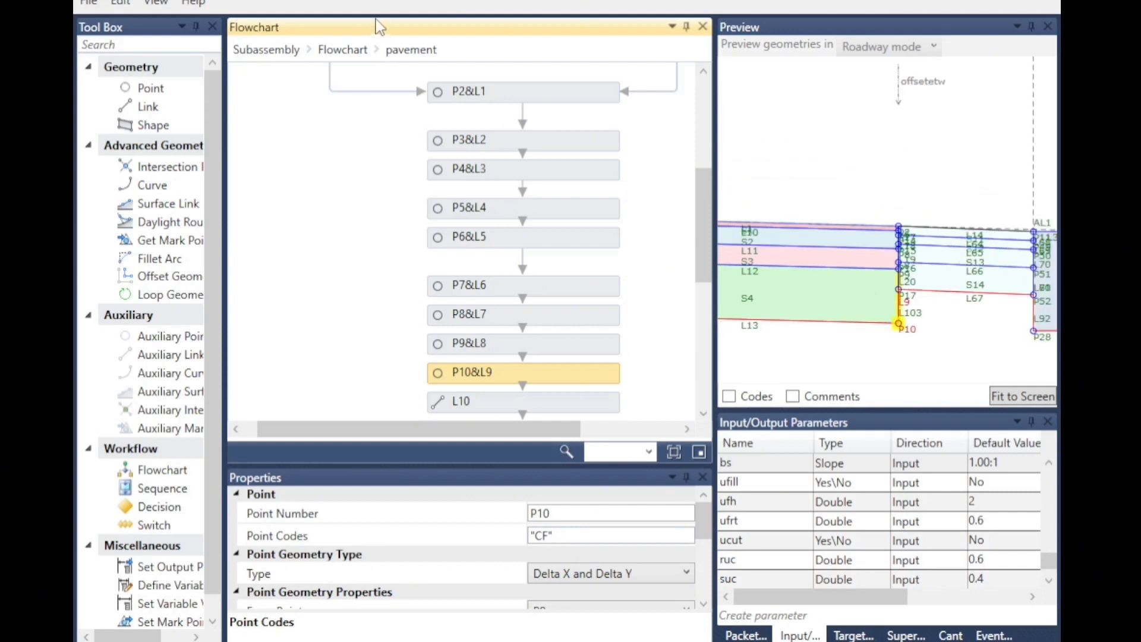
pyautogui.scroll(-2, 836, 303)
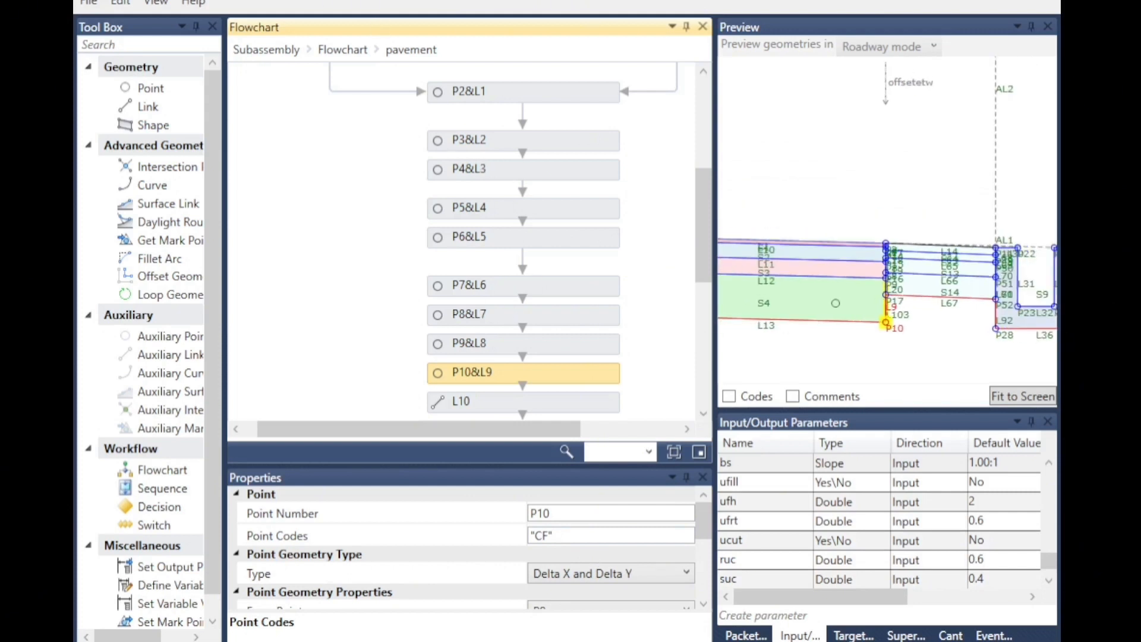
pyautogui.scroll(-1, 999, 309)
pyautogui.scroll(-2, 910, 333)
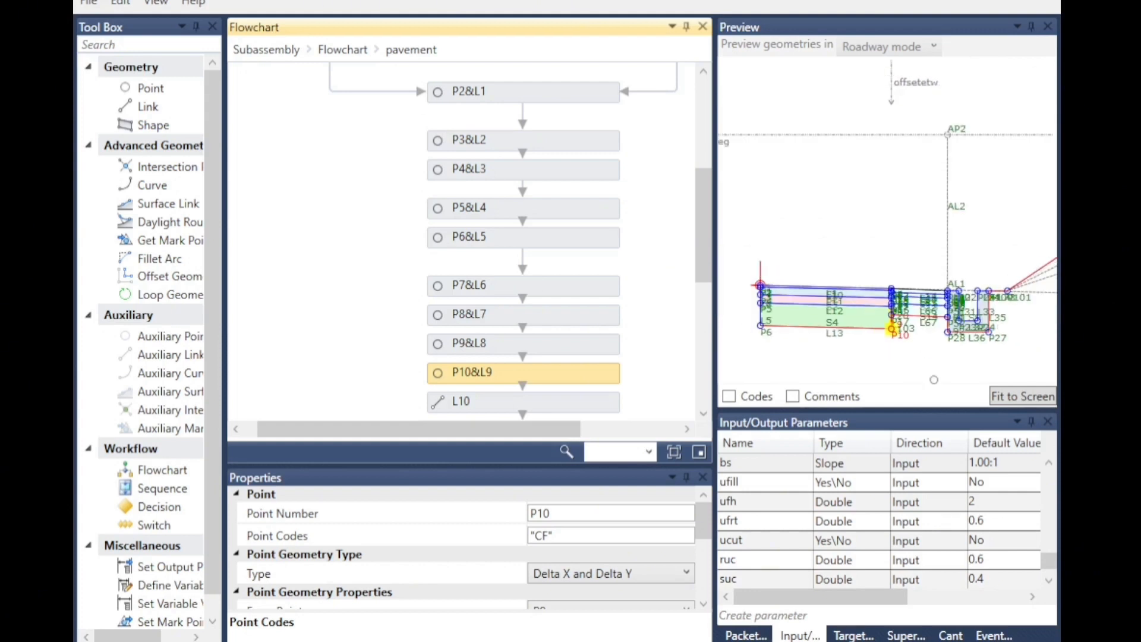
# Return to the main flowchart, open the nested shoulder flowchart and inspect point P11's codes, slope, offset and link codes.
pyautogui.click(324, 50)
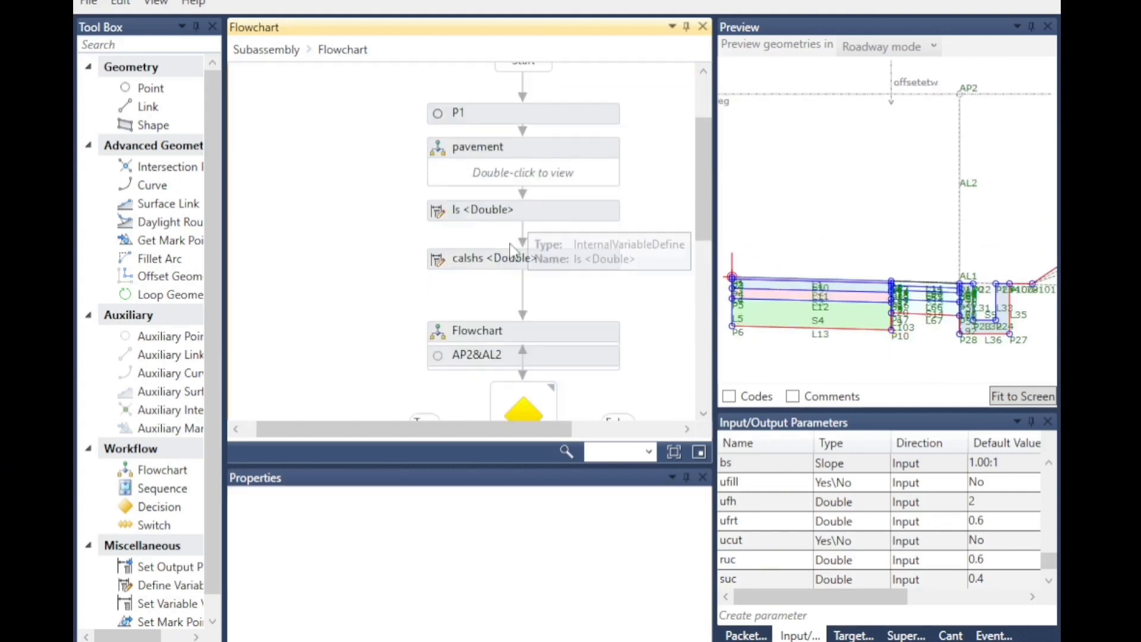
pyautogui.doubleClick(496, 338)
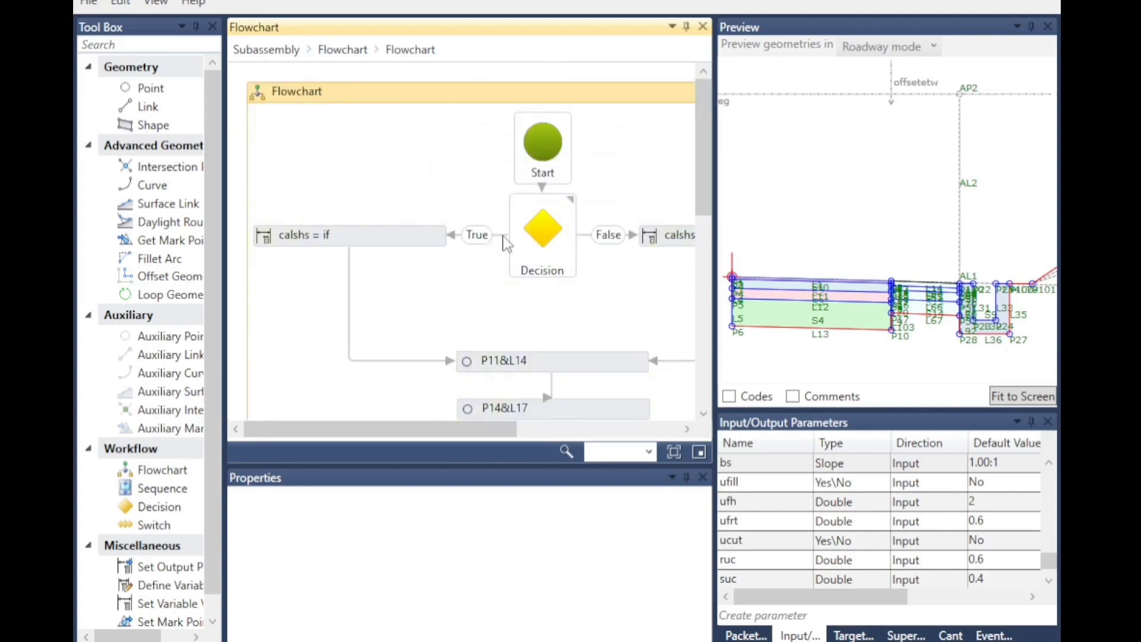
pyautogui.moveTo(502, 236); pyautogui.dragTo(483, 170, button='middle')
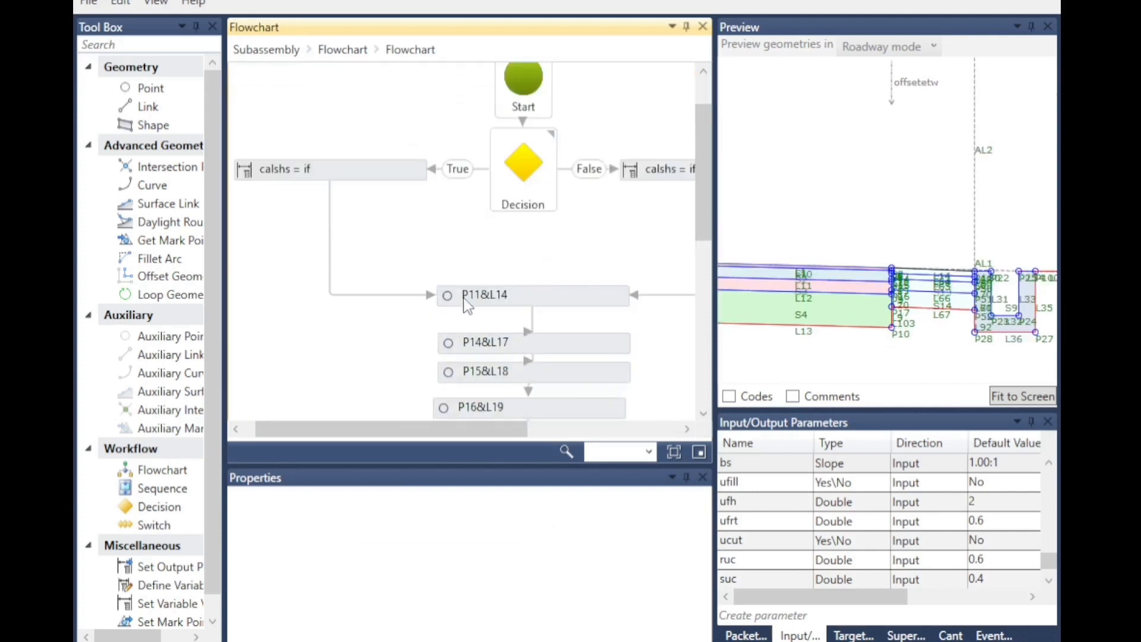
pyautogui.click(522, 303)
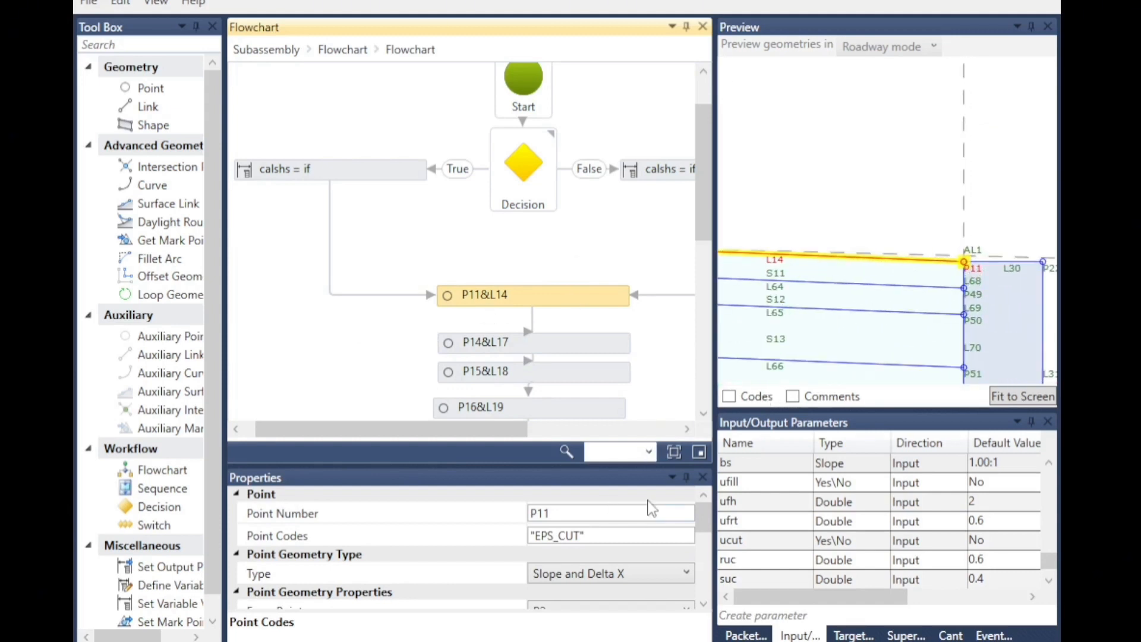
pyautogui.click(600, 535)
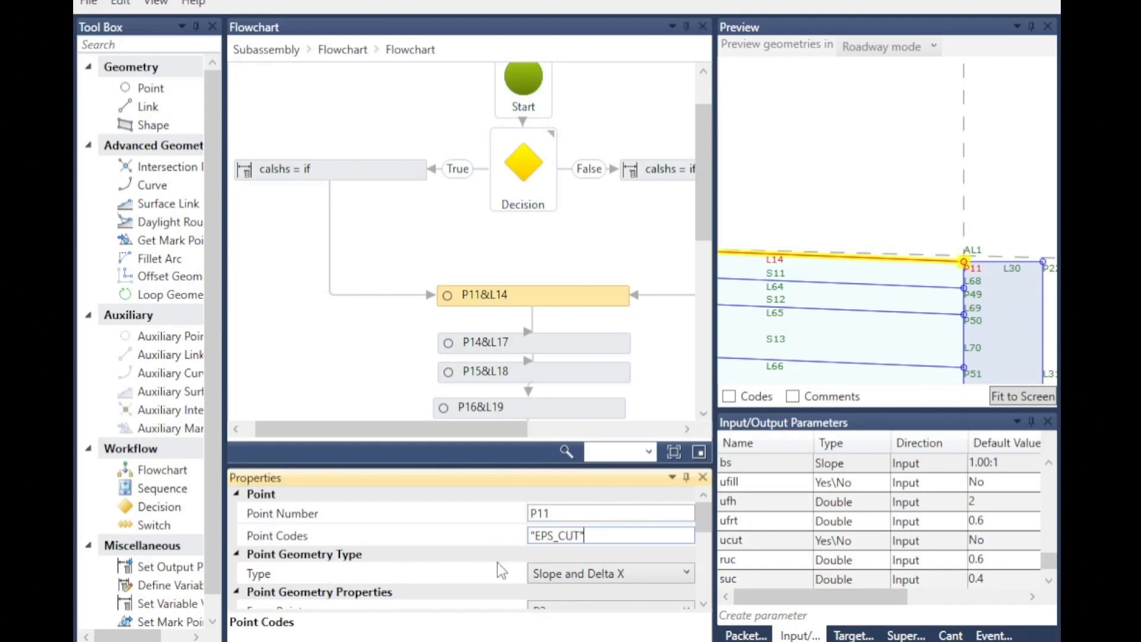
pyautogui.scroll(-6, 594, 535)
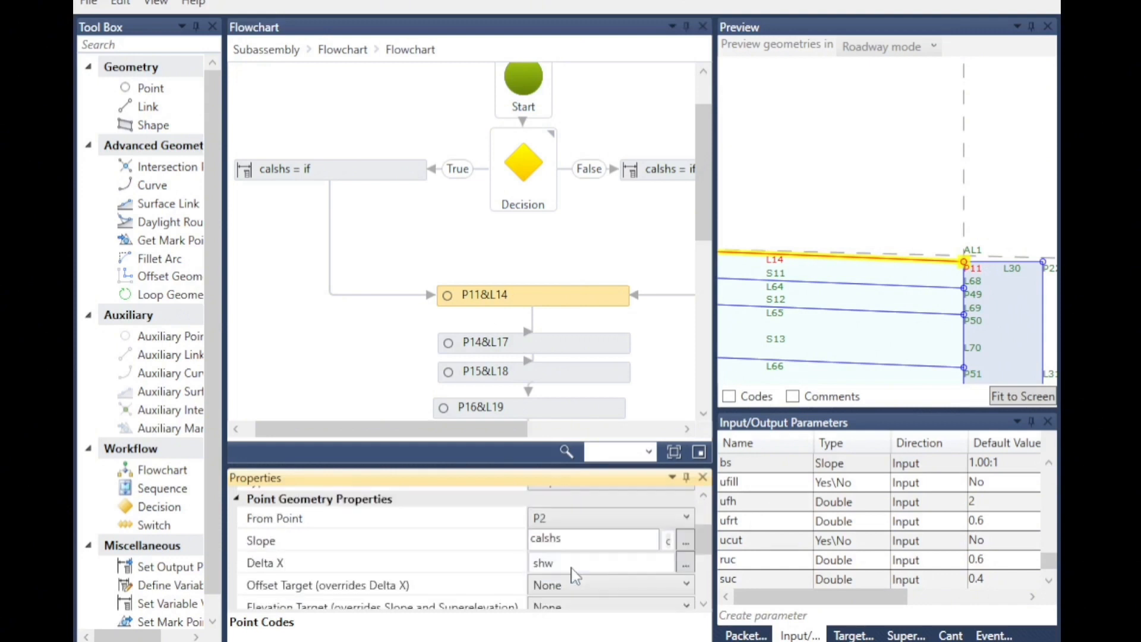
pyautogui.click(619, 574)
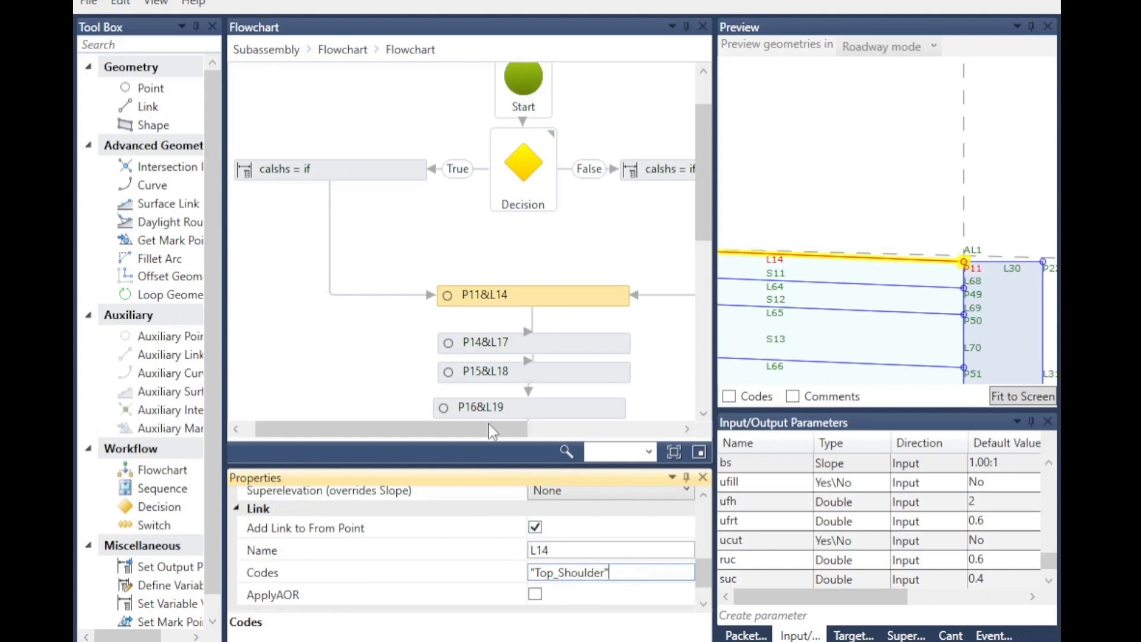
# Inspect the properties of points P14 and P15 in the shoulder flowchart while zooming the preview.
pyautogui.doubleClick(451, 343)
pyautogui.click(410, 50)
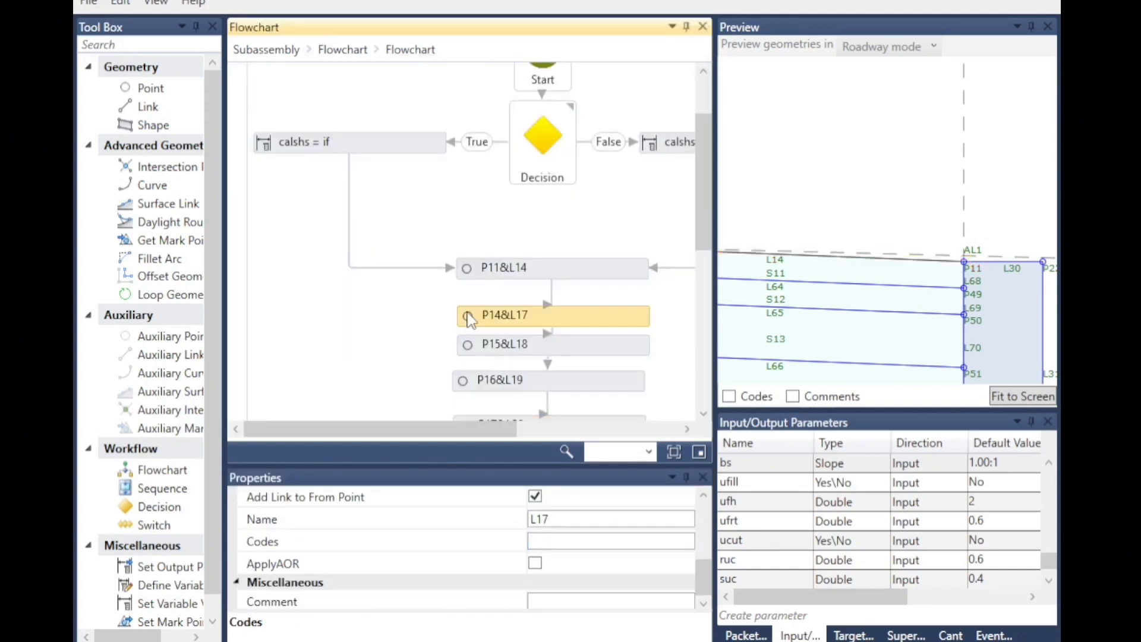
pyautogui.scroll(-2, 855, 254)
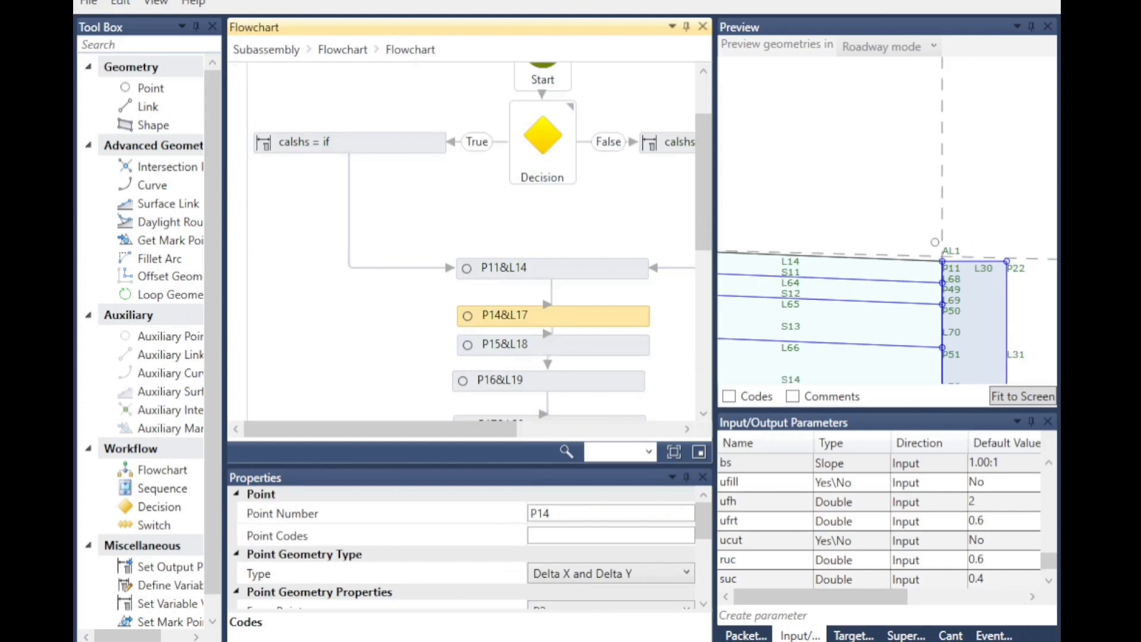
pyautogui.scroll(5, 945, 305)
pyautogui.scroll(1, 964, 299)
pyautogui.click(547, 346)
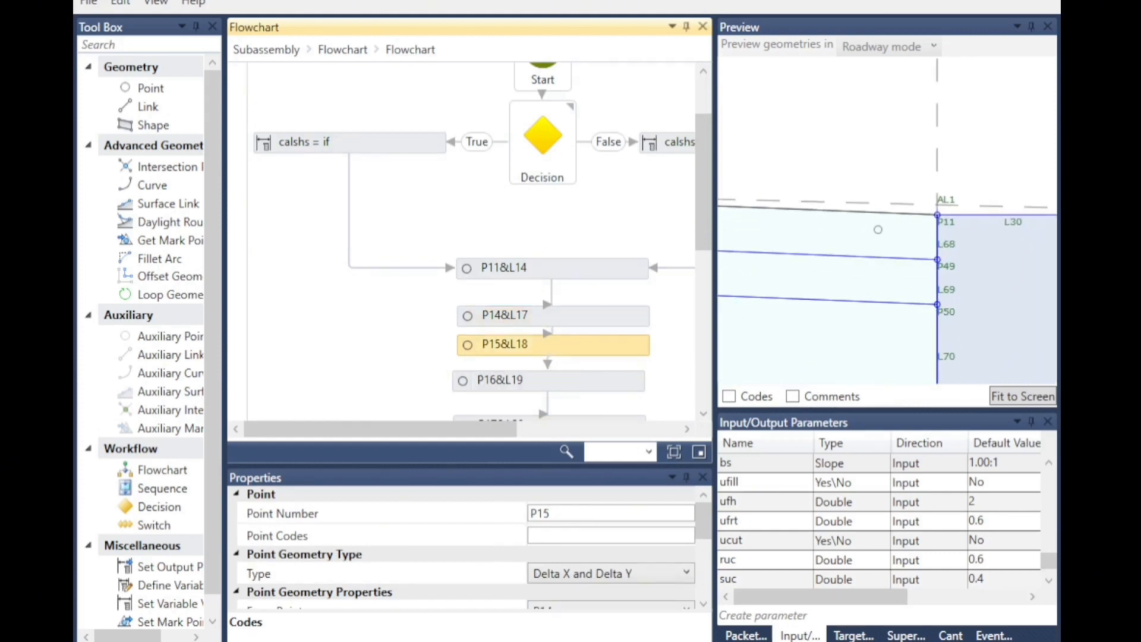
pyautogui.scroll(-6, 865, 249)
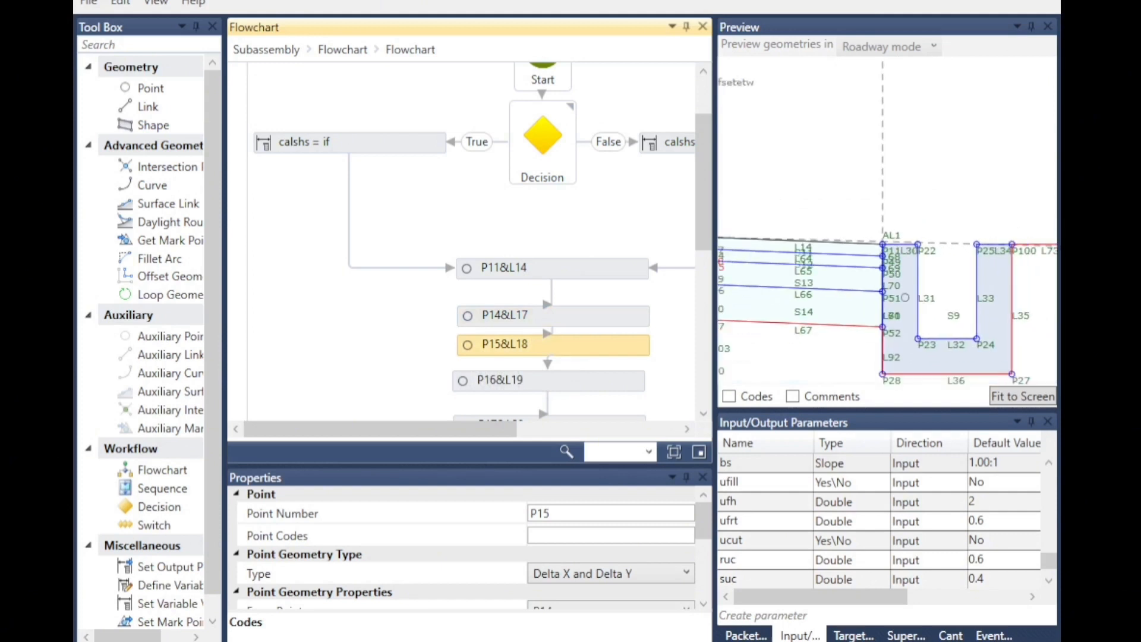
pyautogui.scroll(2, 728, 271)
# Inspect the properties of points P16 and P17 in the shoulder flowchart while zooming the preview.
pyautogui.click(520, 380)
pyautogui.scroll(-1, 918, 249)
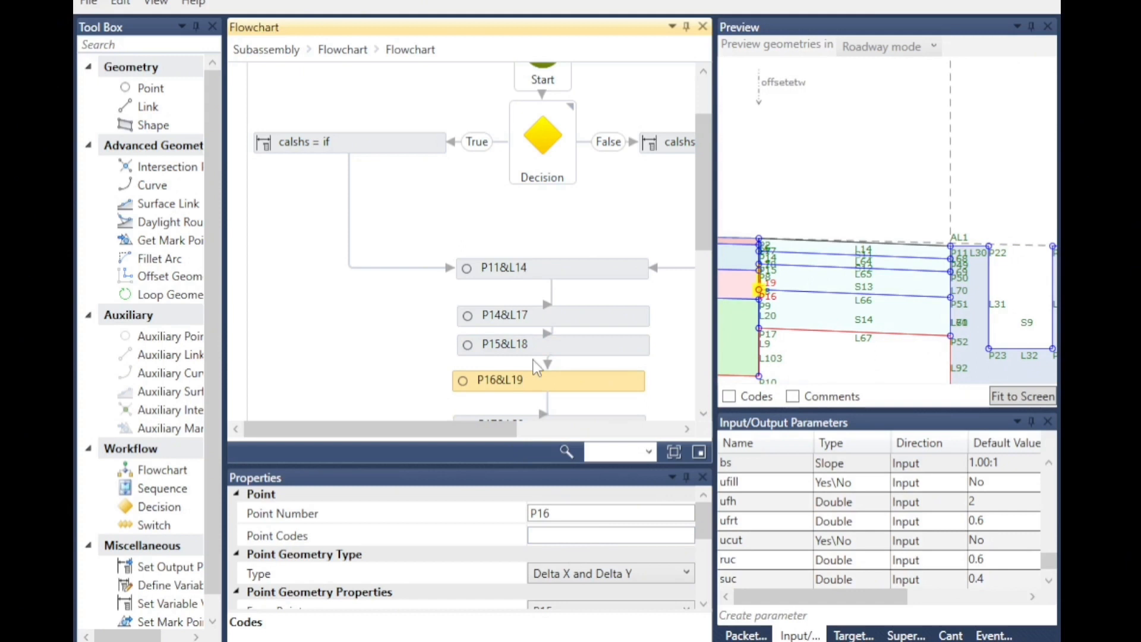
pyautogui.scroll(-3, 535, 363)
pyautogui.click(469, 336)
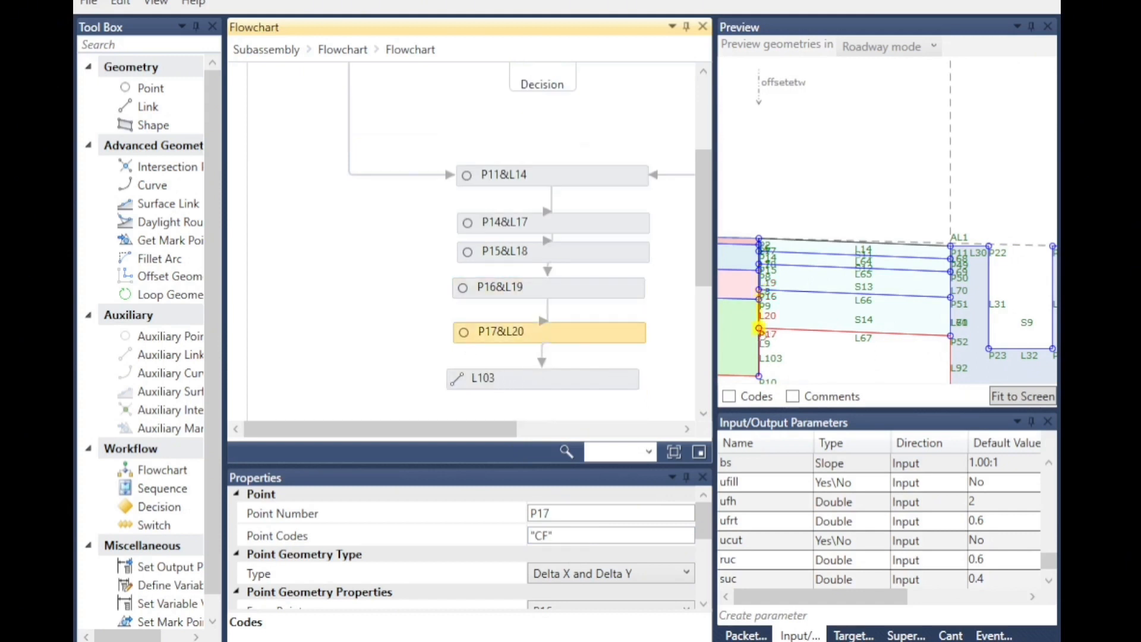
pyautogui.scroll(-3, 559, 563)
pyautogui.scroll(3, 564, 558)
pyautogui.scroll(4, 767, 333)
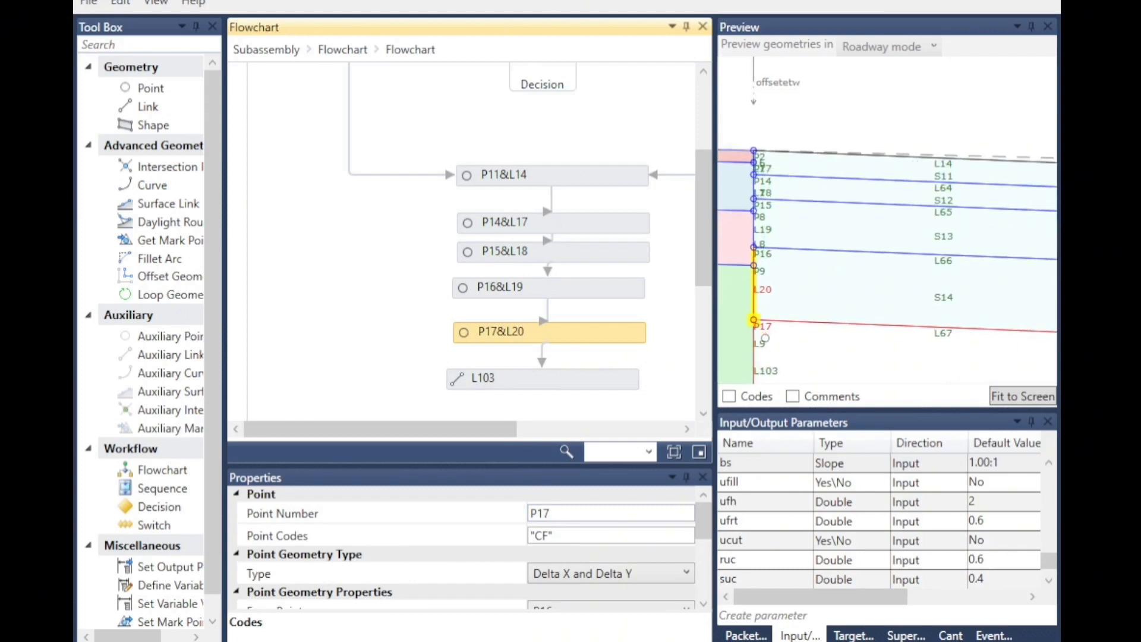
pyautogui.click(836, 344)
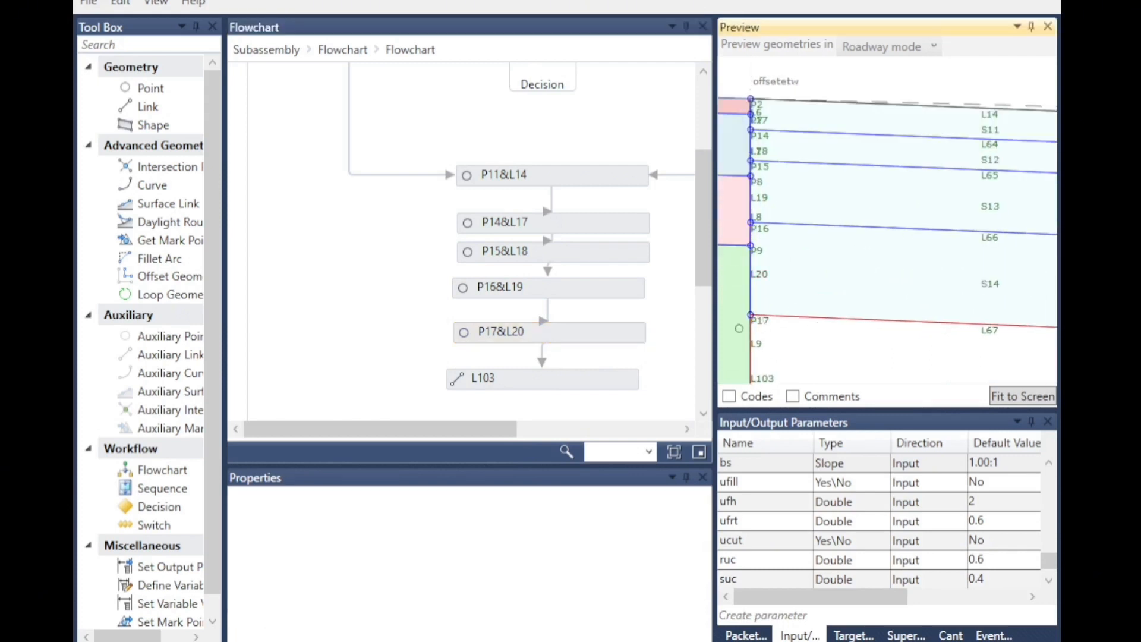
# Select P17 again and review its point codes and its link L20's name and codes.
pyautogui.click(489, 331)
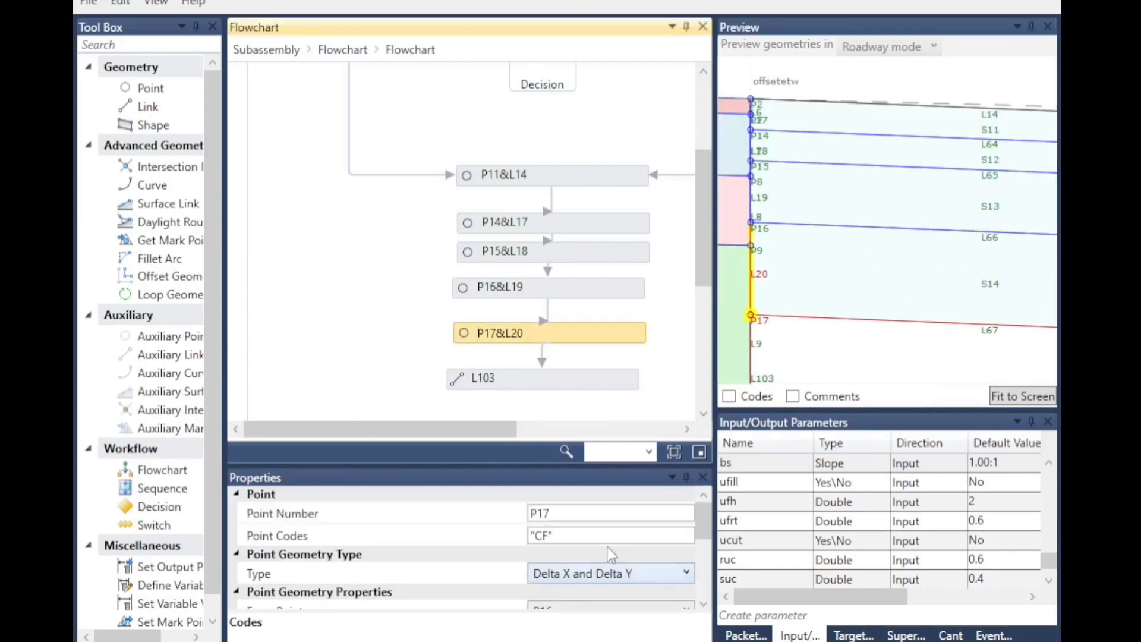
pyautogui.scroll(-5, 588, 562)
pyautogui.scroll(3, 598, 560)
pyautogui.scroll(-3, 570, 564)
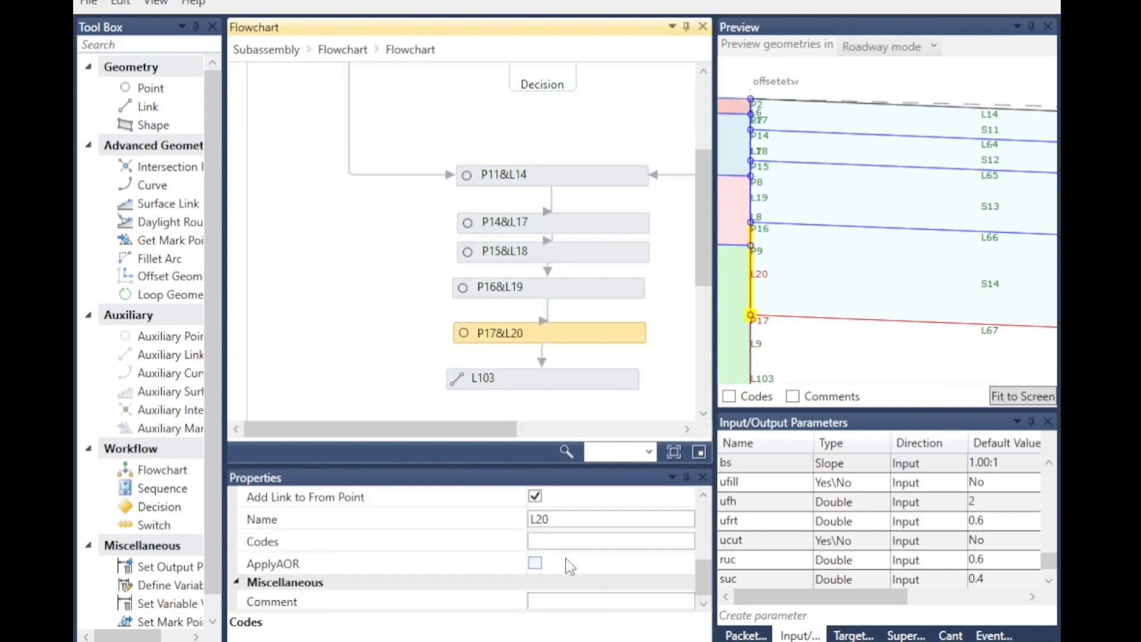
pyautogui.scroll(3, 550, 547)
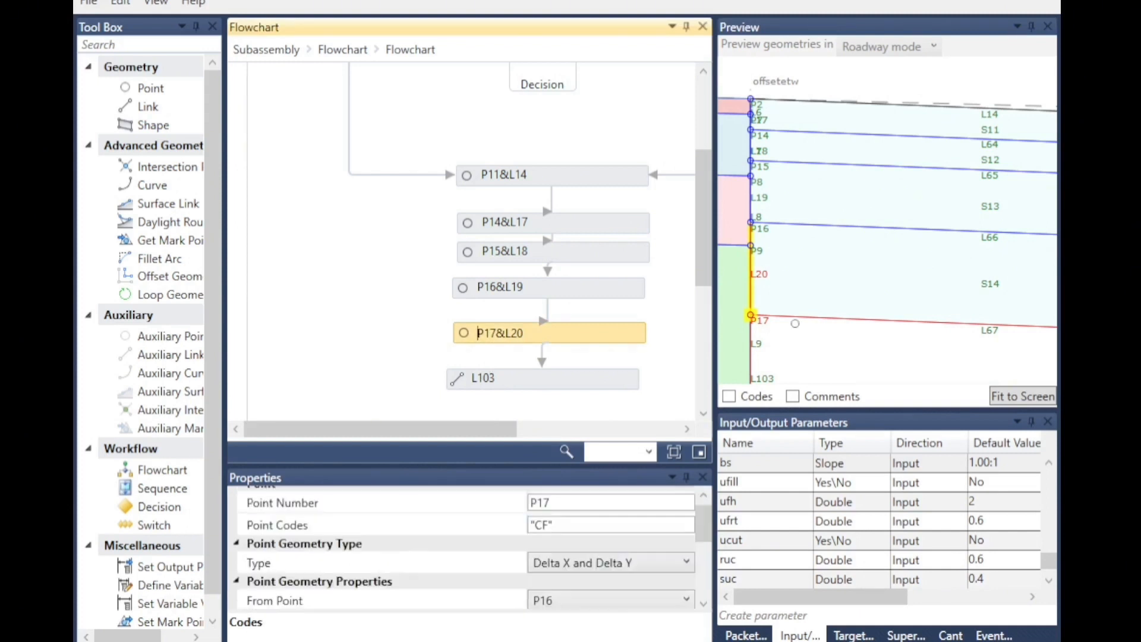
pyautogui.scroll(-3, 722, 314)
pyautogui.scroll(-1, 722, 315)
pyautogui.scroll(-3, 544, 385)
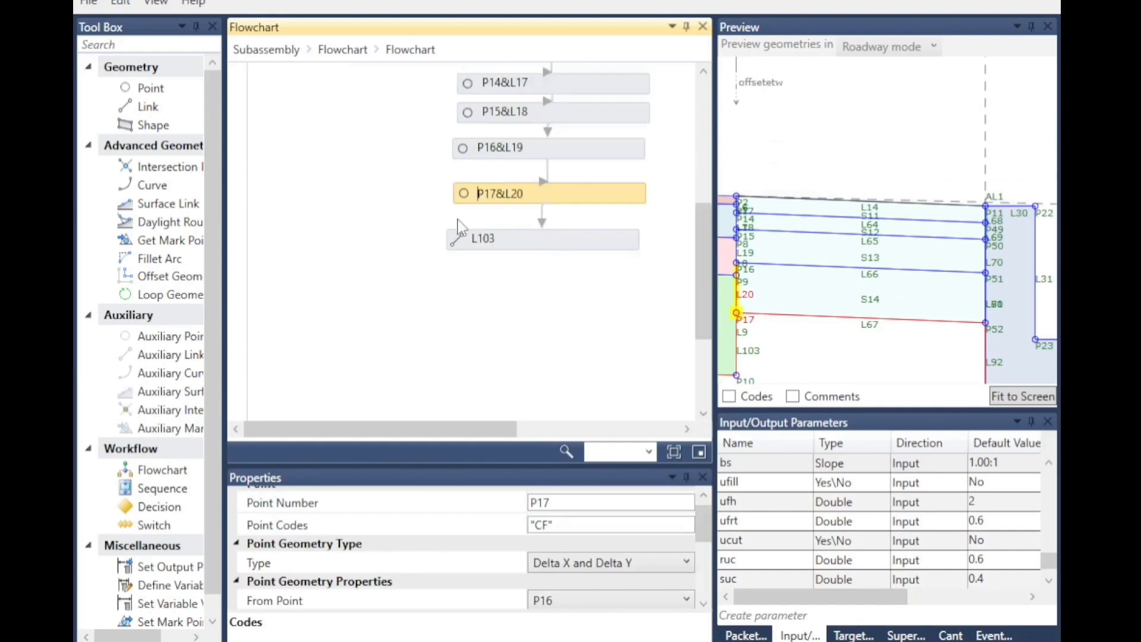
# Open link L103 and review its link codes and its start and end points.
pyautogui.doubleClick(462, 235)
pyautogui.scroll(3, 745, 358)
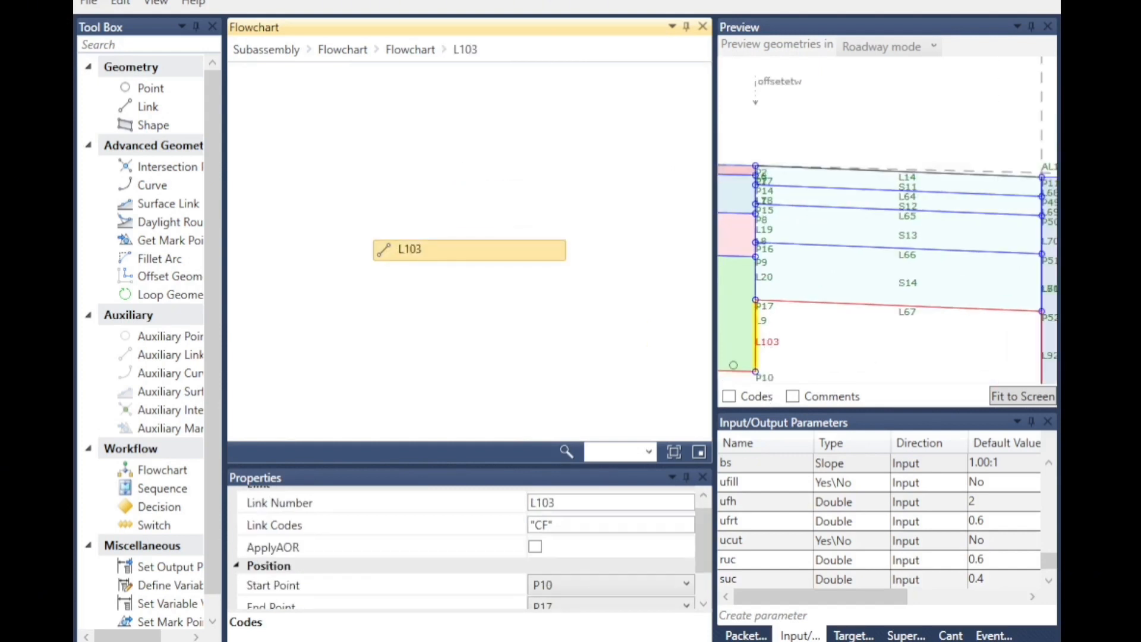
pyautogui.scroll(-2, 766, 288)
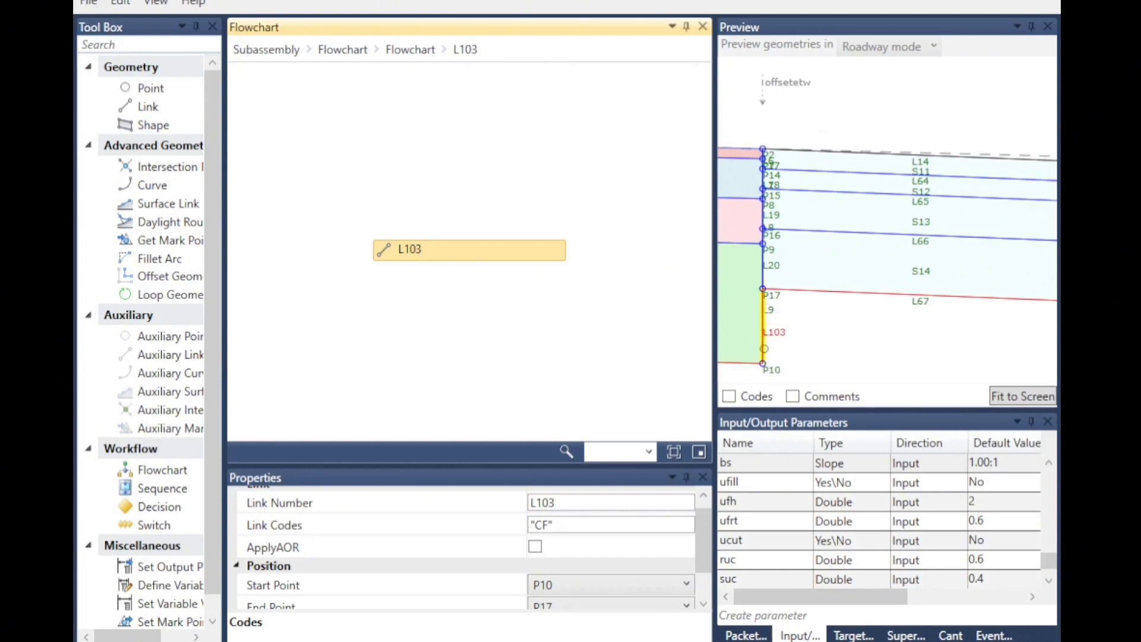
pyautogui.scroll(-1, 600, 552)
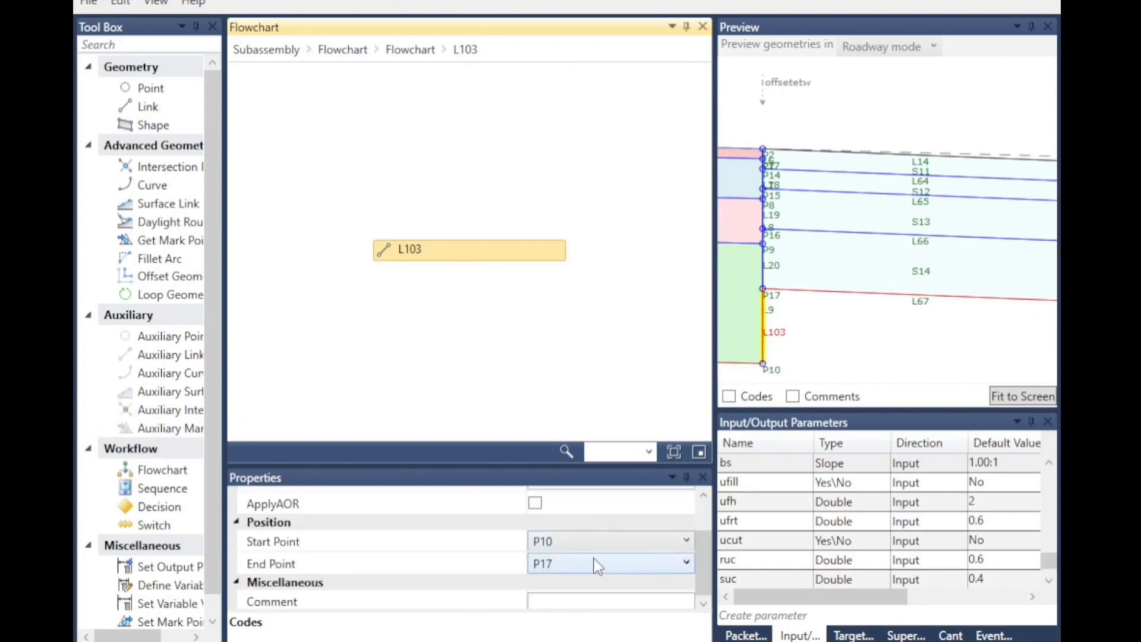
pyautogui.scroll(2, 573, 574)
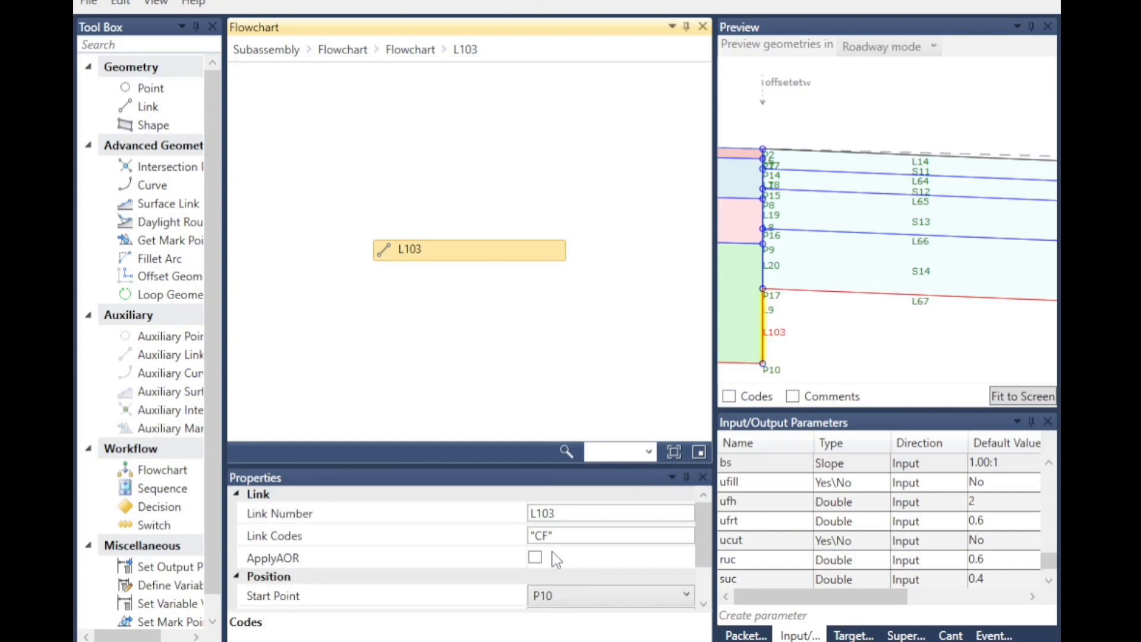
# Return to the main flowchart, open the ditch flowchart inside the Cut branch, and inspect point P22's codes.
pyautogui.click(342, 50)
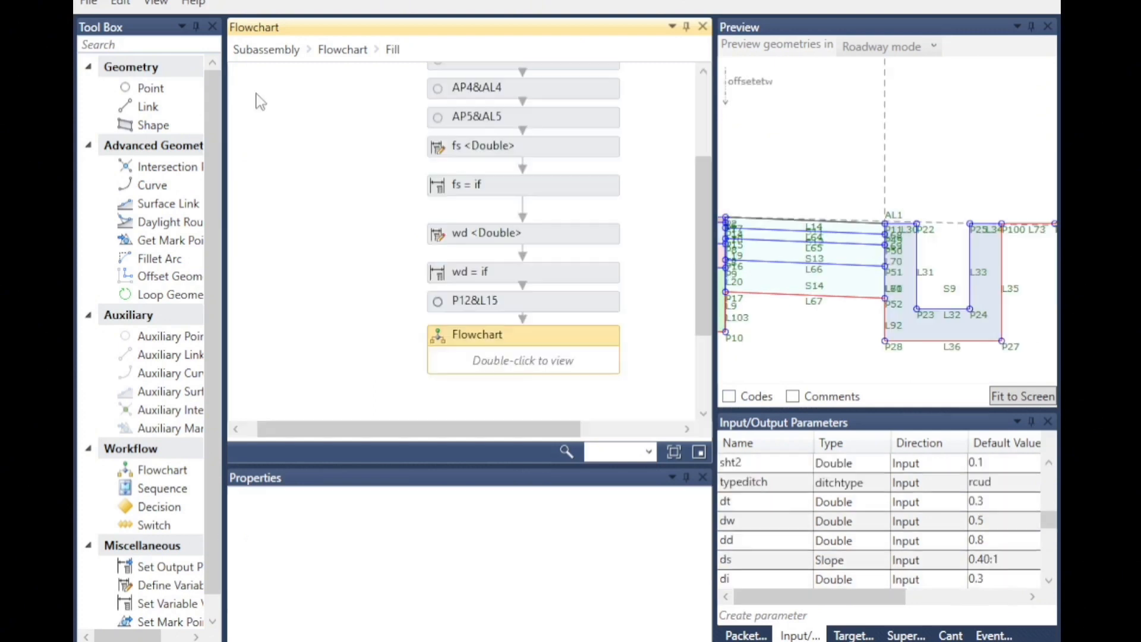
pyautogui.click(343, 50)
pyautogui.doubleClick(618, 347)
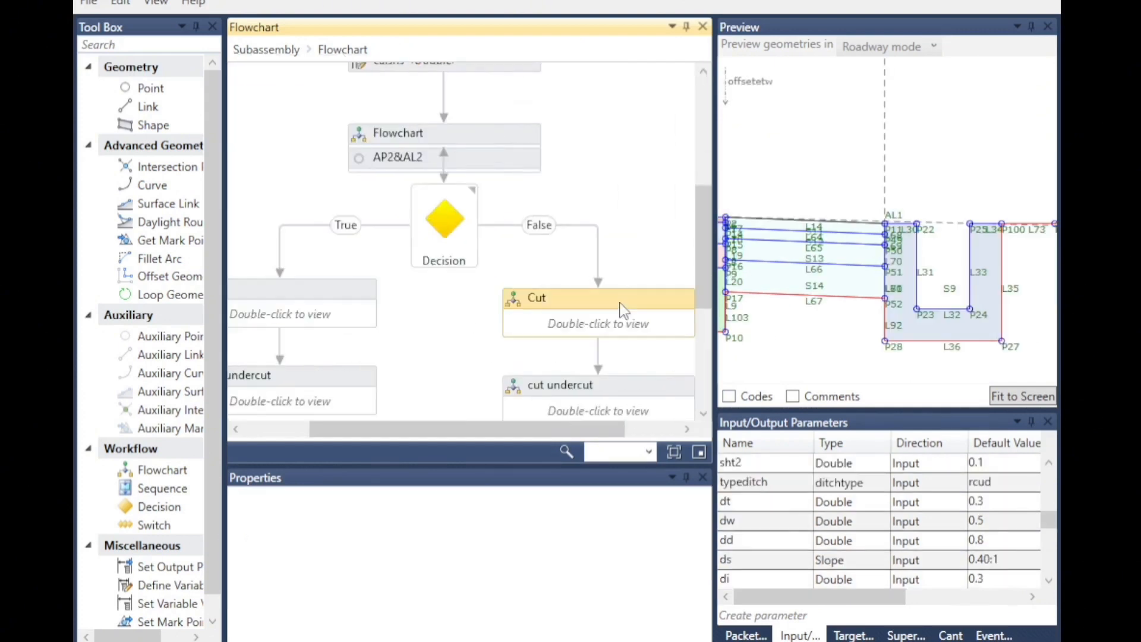
pyautogui.doubleClick(296, 262)
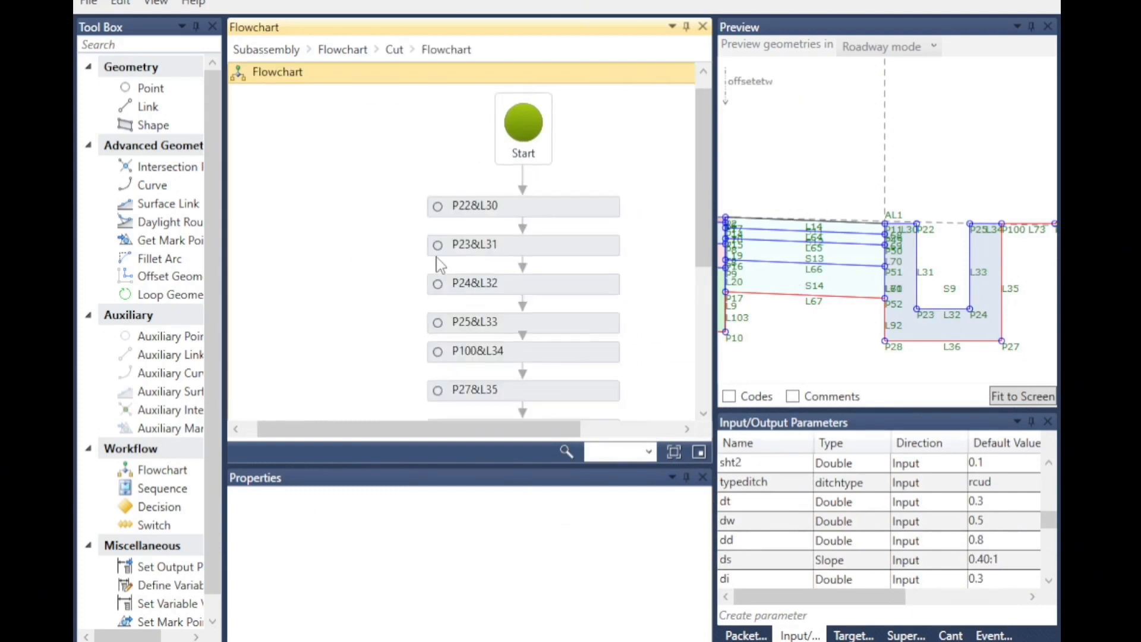
pyautogui.doubleClick(478, 213)
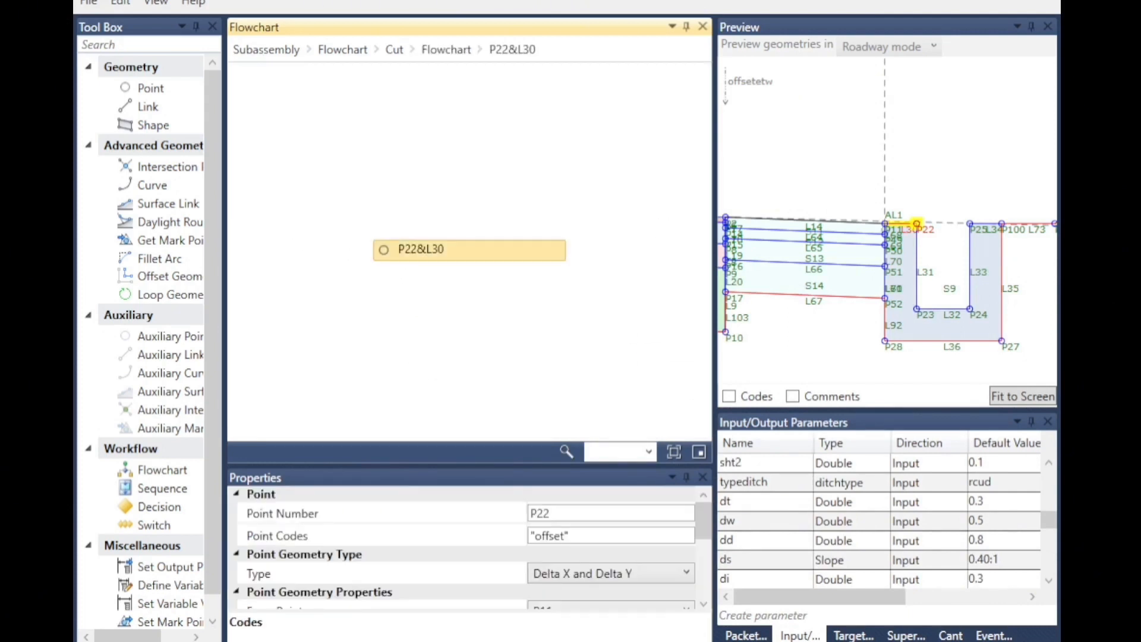
pyautogui.click(456, 51)
pyautogui.click(588, 530)
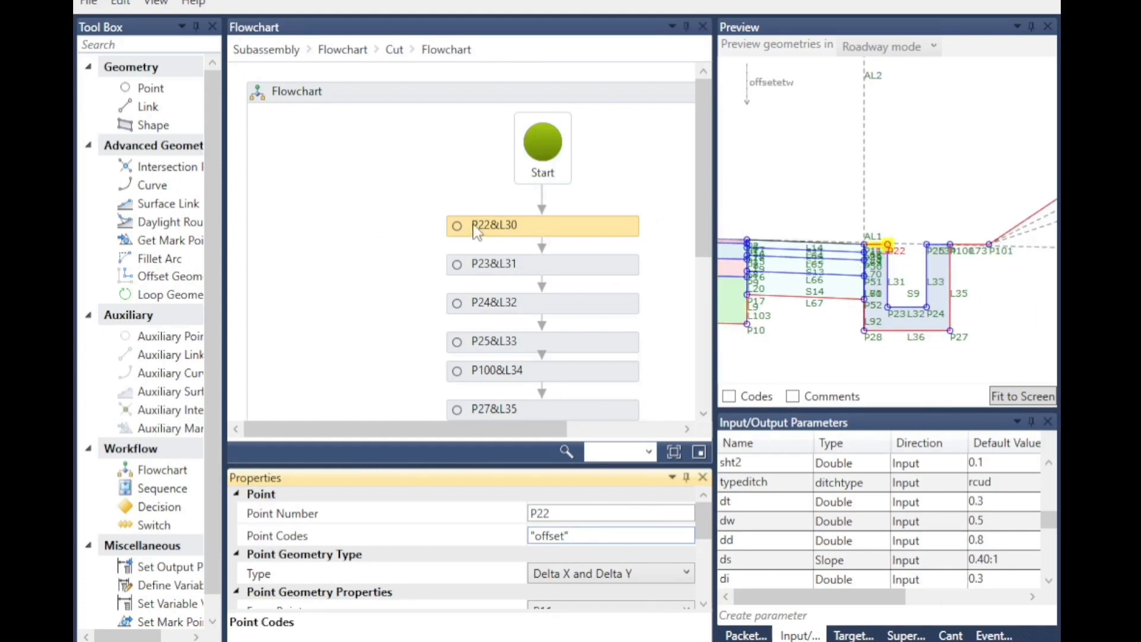
# Review the point codes of points P23, P24, P25 and P100 in the Cut ditch flowchart.
pyautogui.click(474, 263)
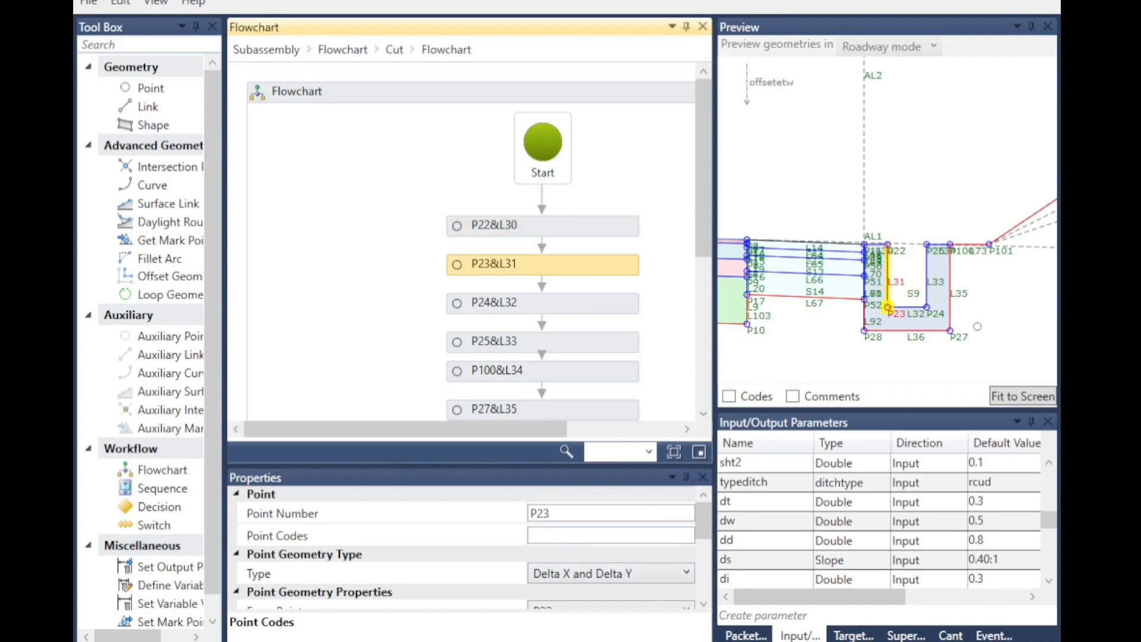
pyautogui.click(475, 304)
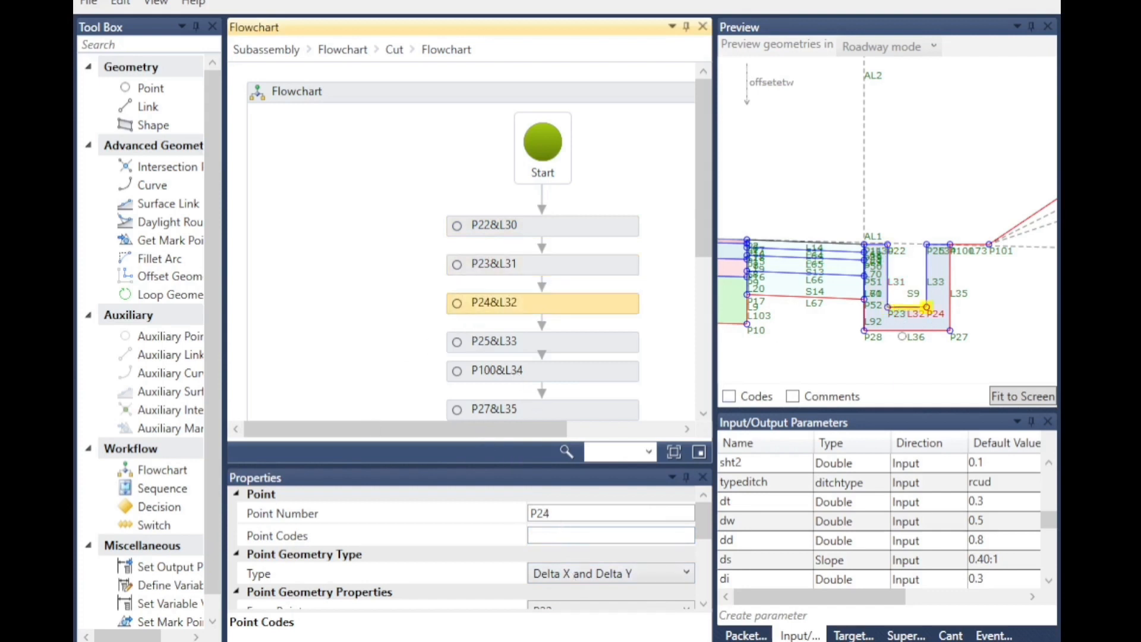
pyautogui.click(465, 342)
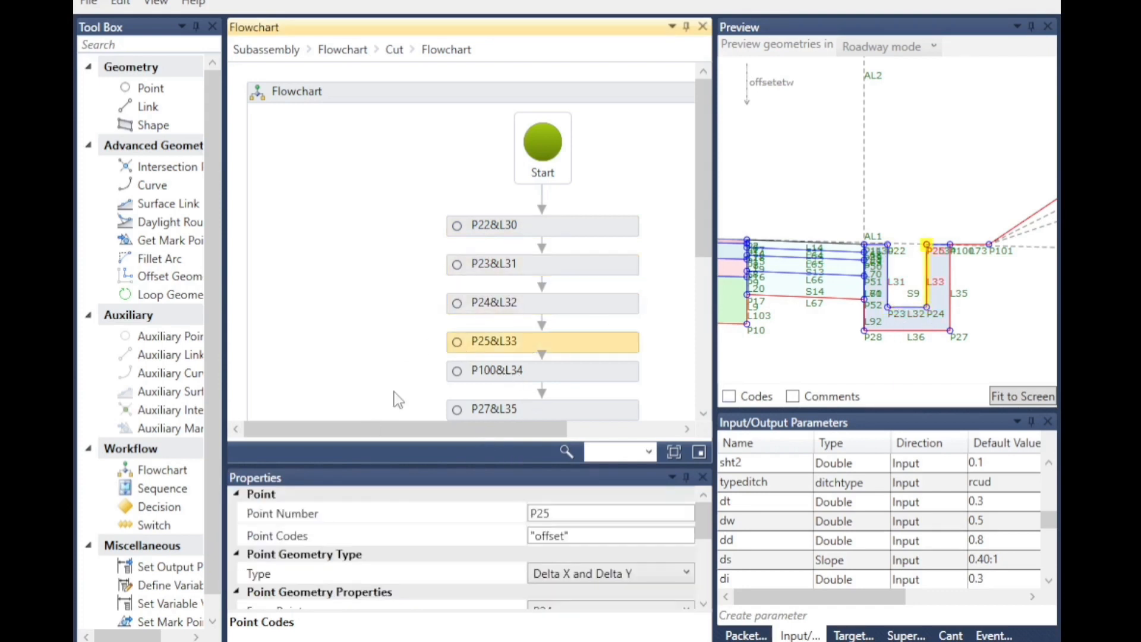
pyautogui.click(458, 377)
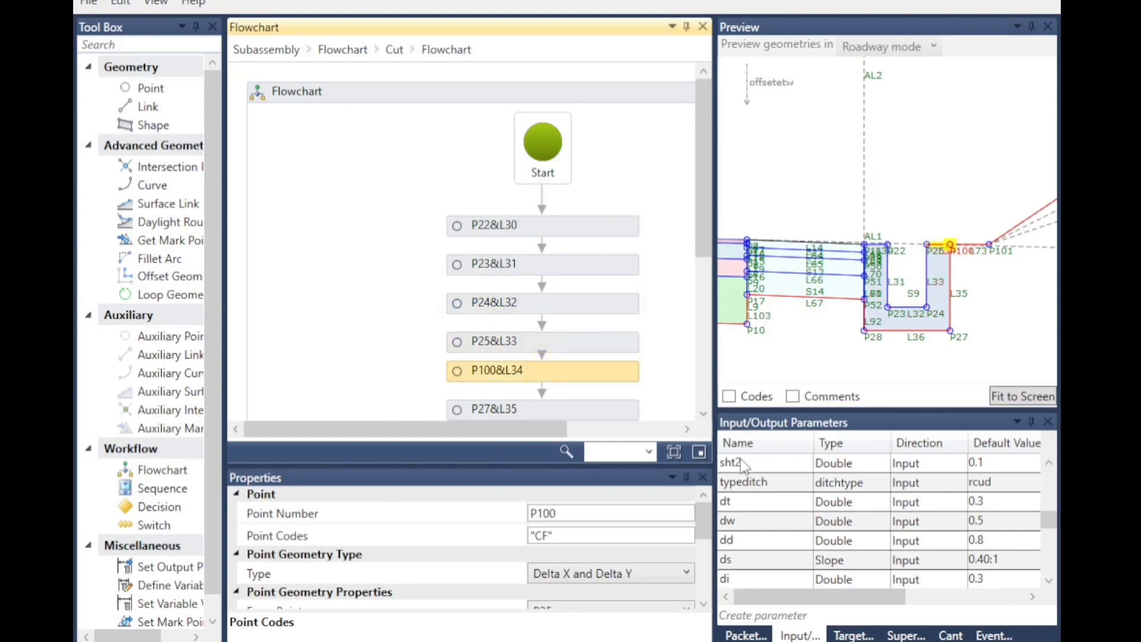
pyautogui.click(555, 534)
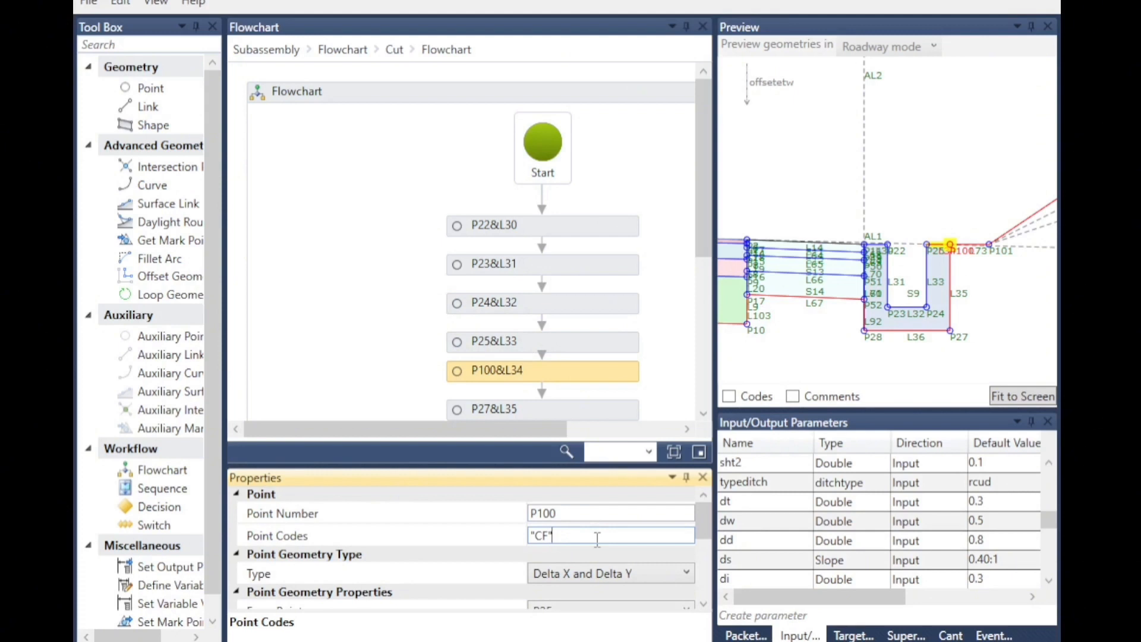
pyautogui.click(481, 343)
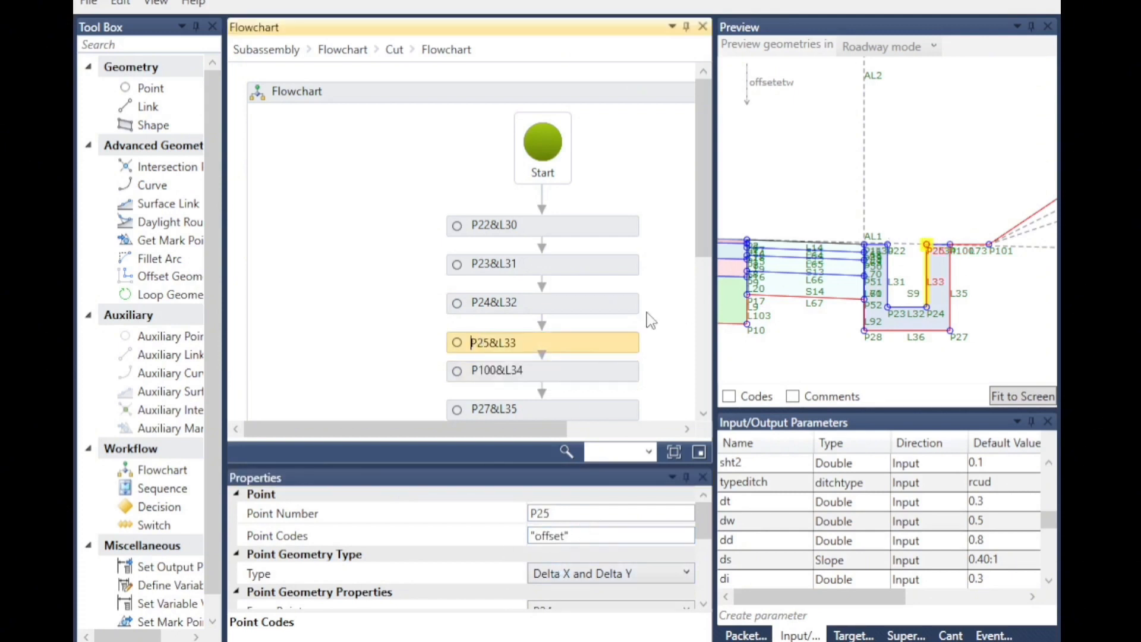
pyautogui.doubleClick(473, 372)
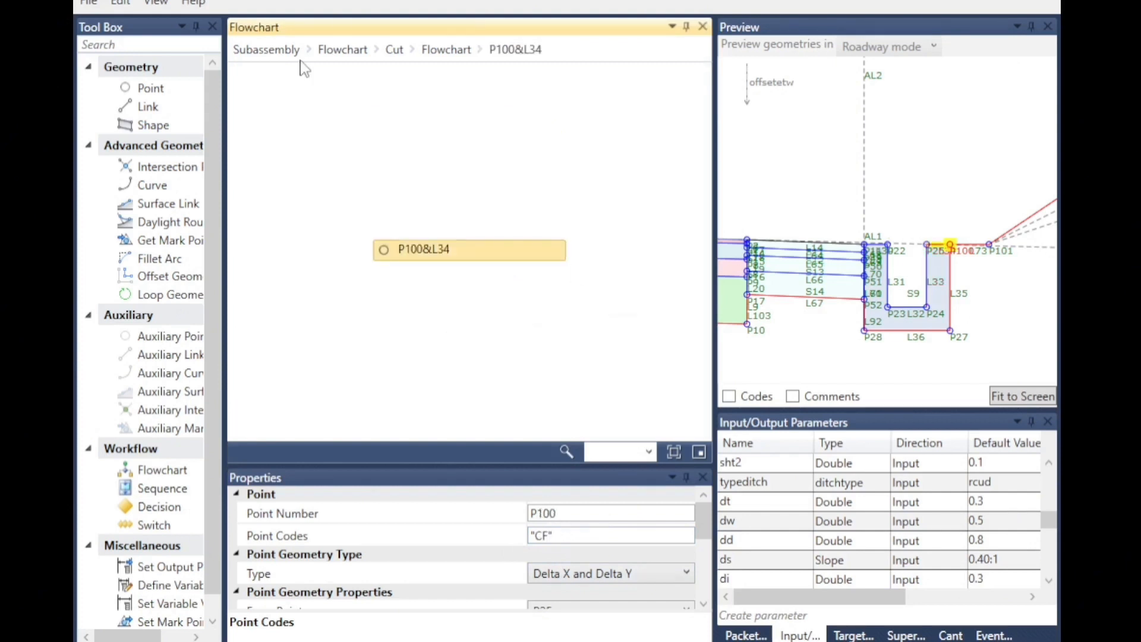
pyautogui.click(446, 50)
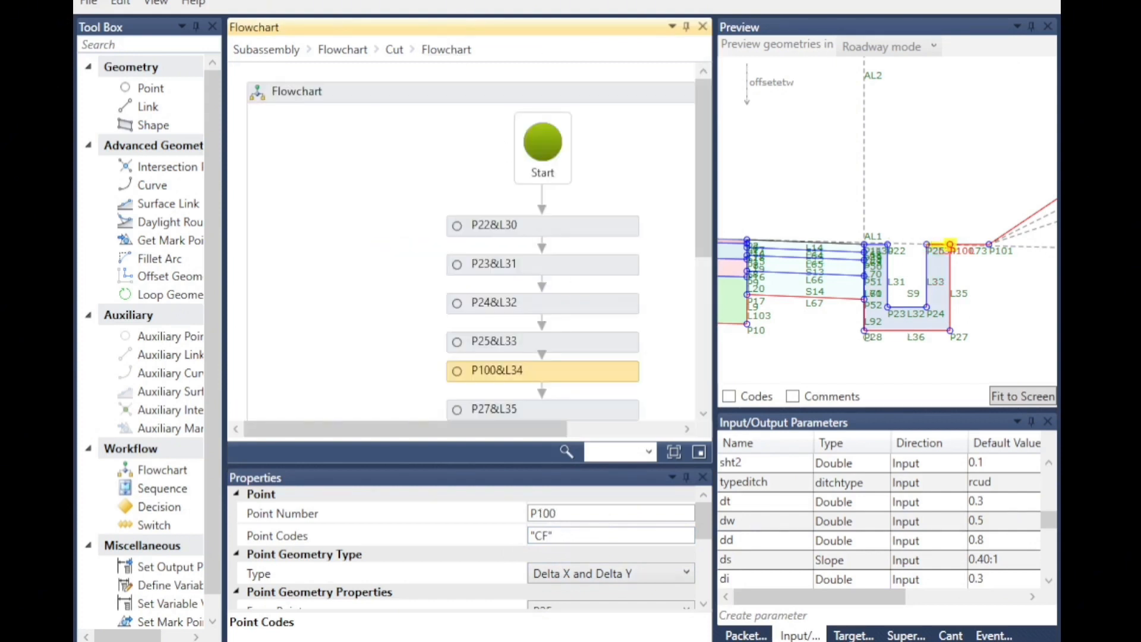
pyautogui.click(562, 536)
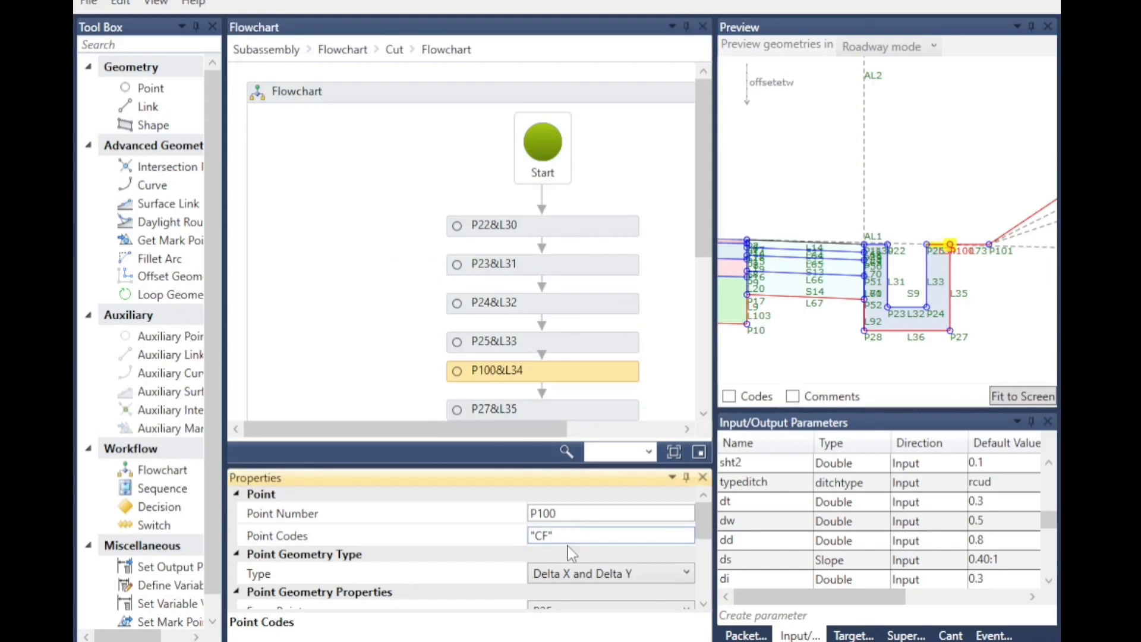
# Review the link codes of L34, L35 and L36, and the start and end points of link L60.
pyautogui.scroll(-5, 594, 535)
pyautogui.click(553, 552)
pyautogui.scroll(-1, 552, 389)
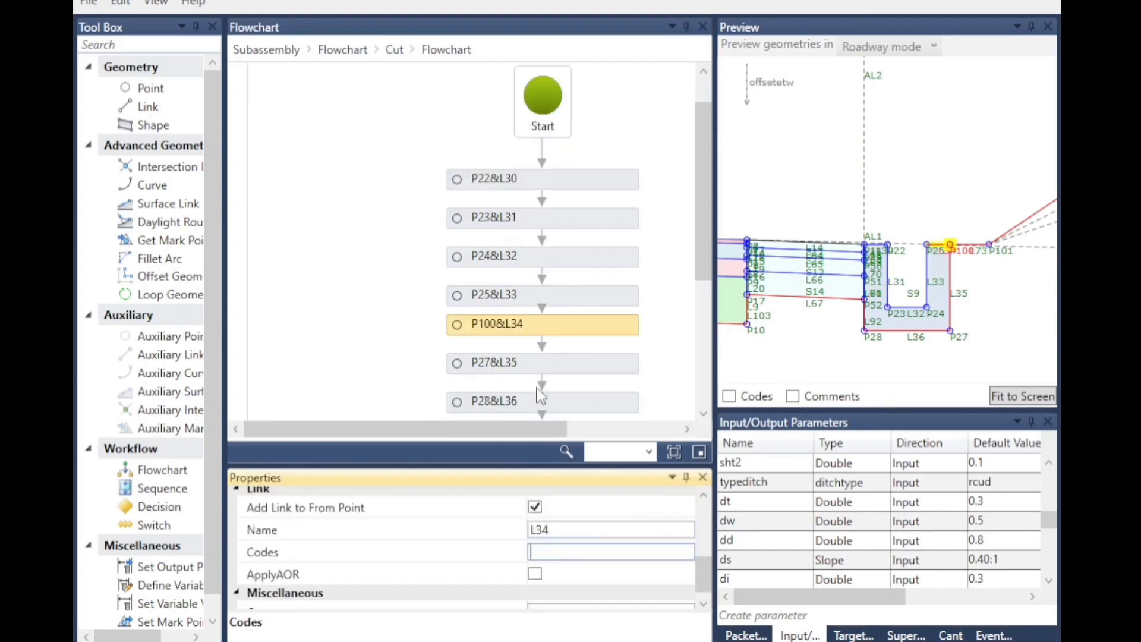
pyautogui.click(469, 364)
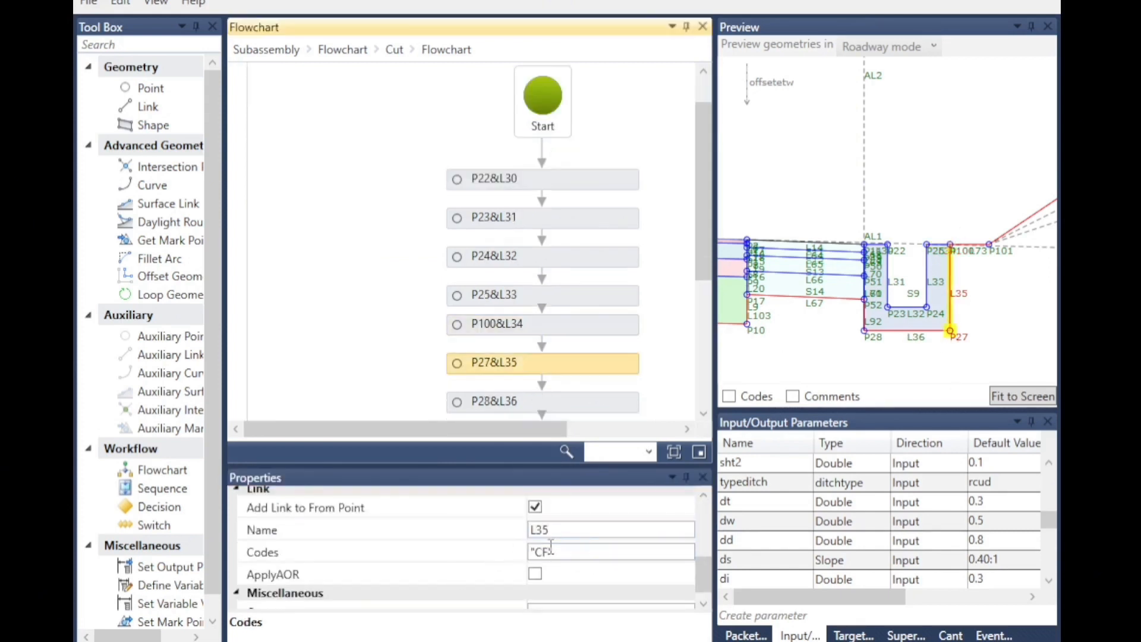
pyautogui.scroll(-1, 614, 562)
pyautogui.scroll(3, 565, 555)
pyautogui.scroll(-3, 558, 601)
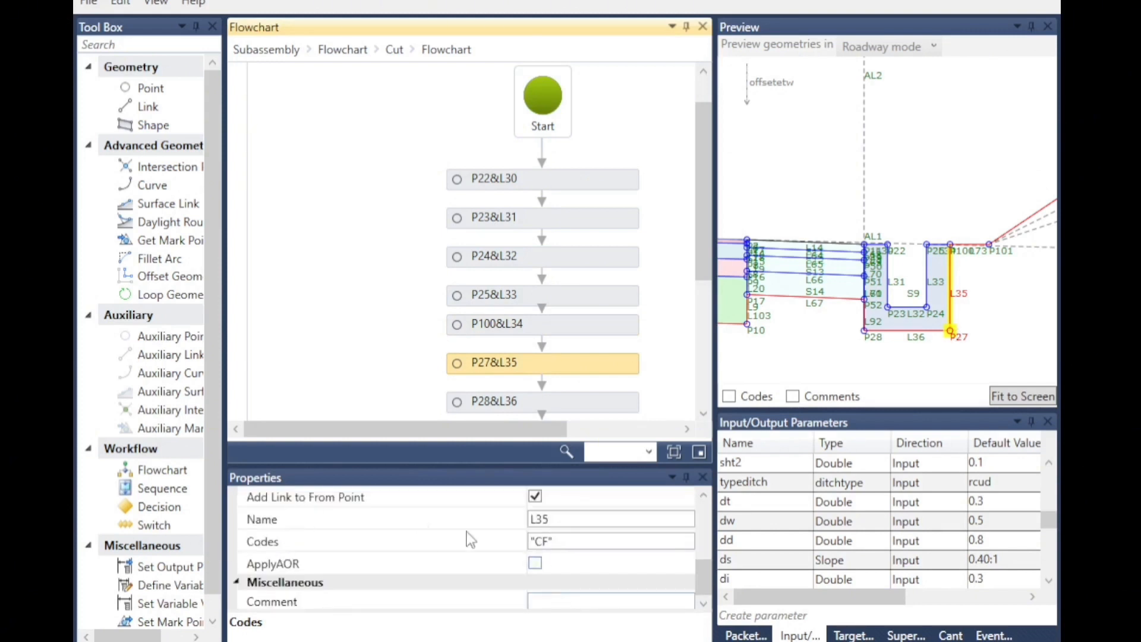
pyautogui.scroll(5, 535, 552)
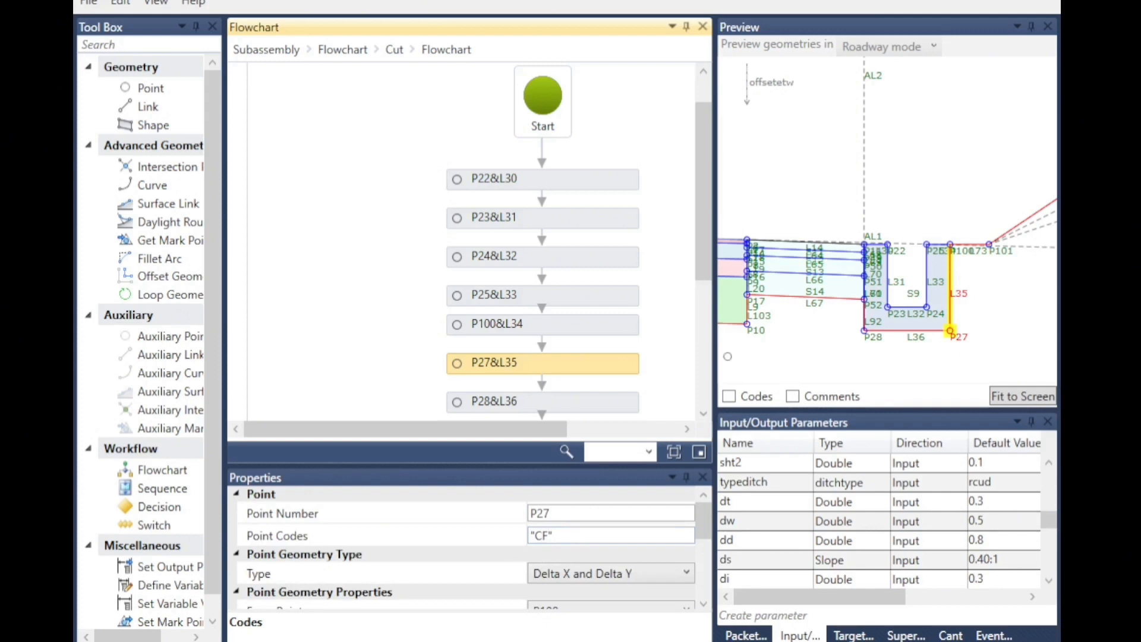
pyautogui.click(474, 403)
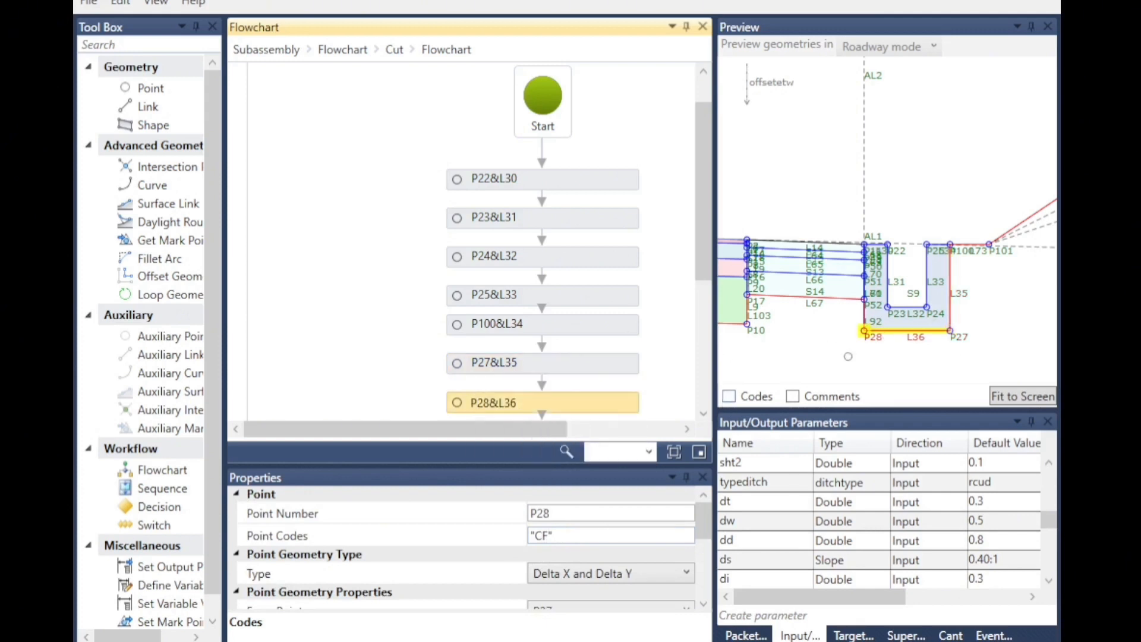
pyautogui.scroll(-3, 620, 554)
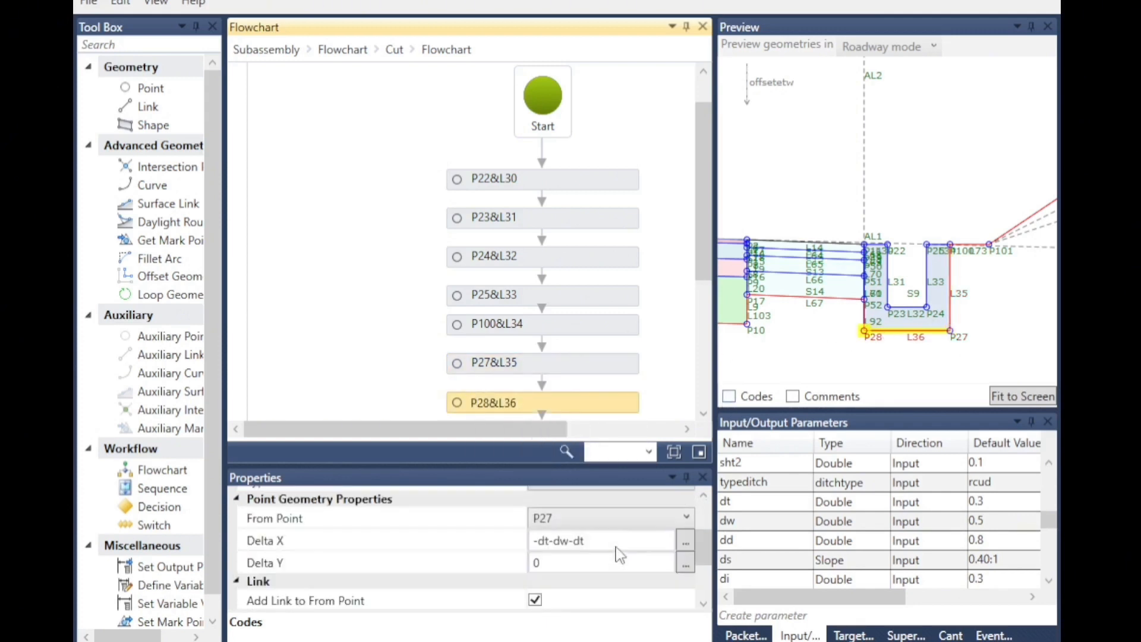
pyautogui.scroll(-3, 619, 554)
pyautogui.scroll(-3, 563, 397)
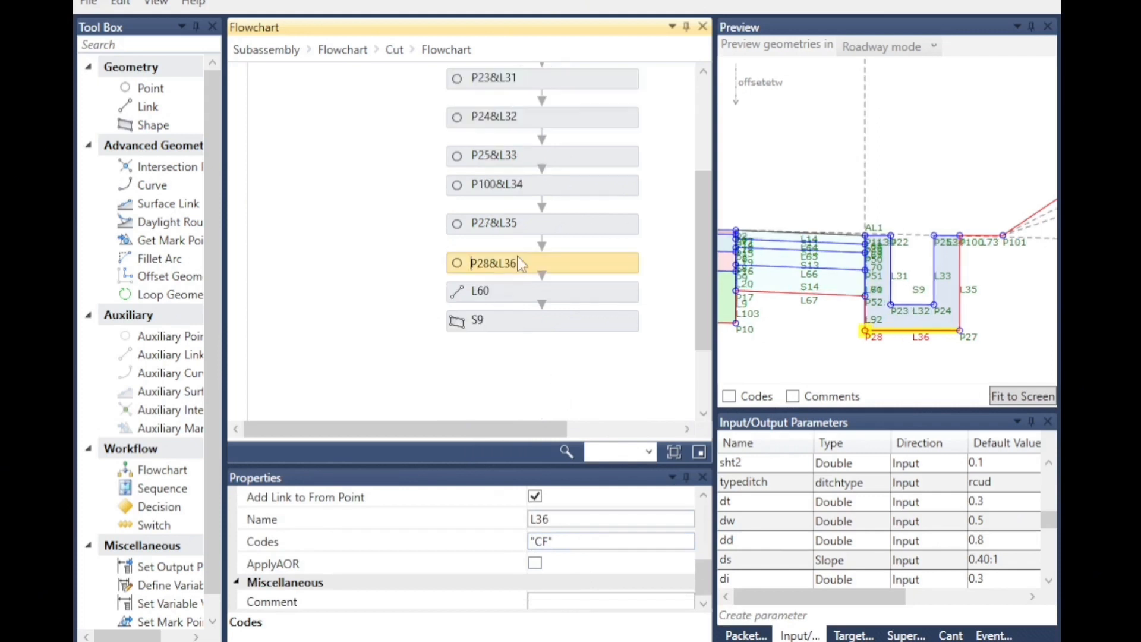
pyautogui.click(504, 291)
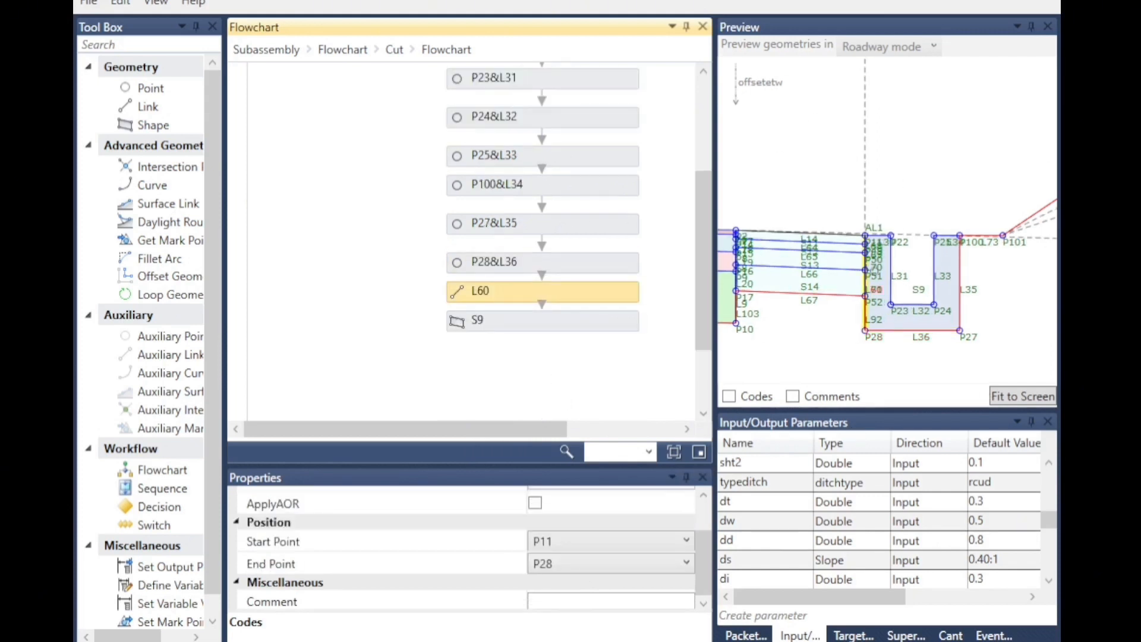
# Check shape S9's shape codes and go back up to the Cut branch's flowchart.
pyautogui.scroll(3, 878, 166)
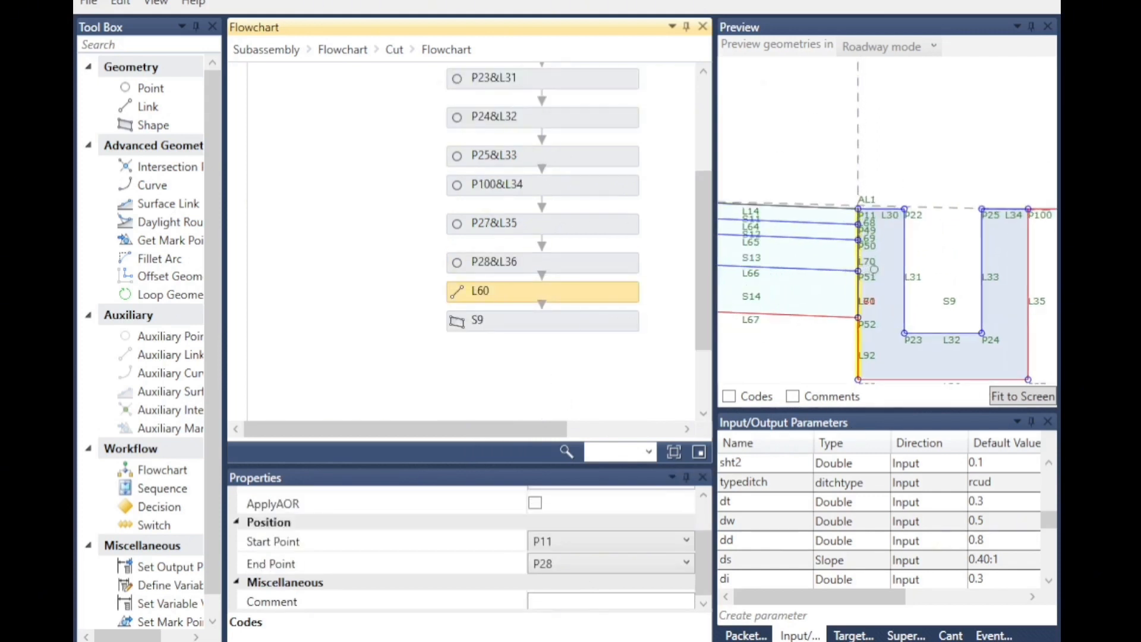
pyautogui.click(486, 334)
pyautogui.click(561, 526)
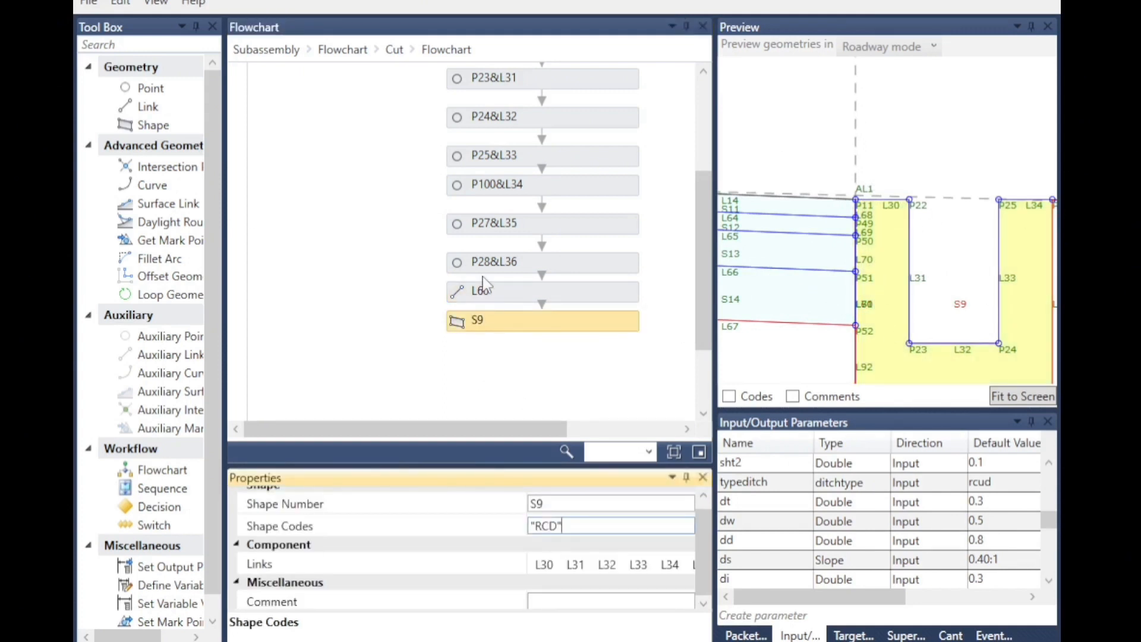
pyautogui.click(345, 224)
pyautogui.scroll(2, 447, 320)
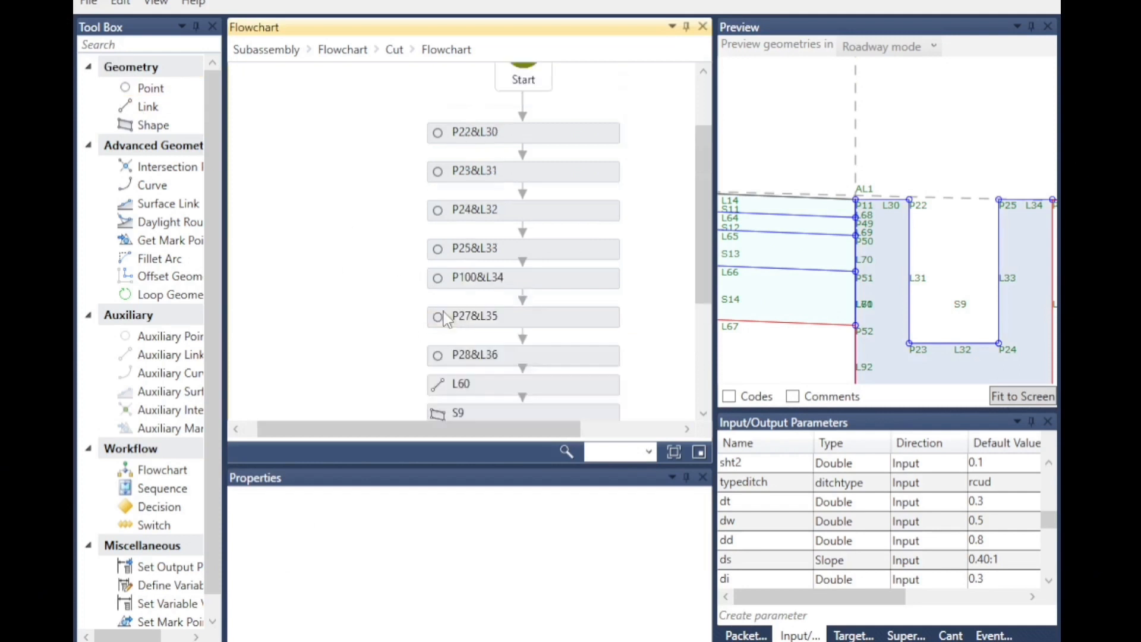
pyautogui.click(394, 49)
pyautogui.doubleClick(545, 364)
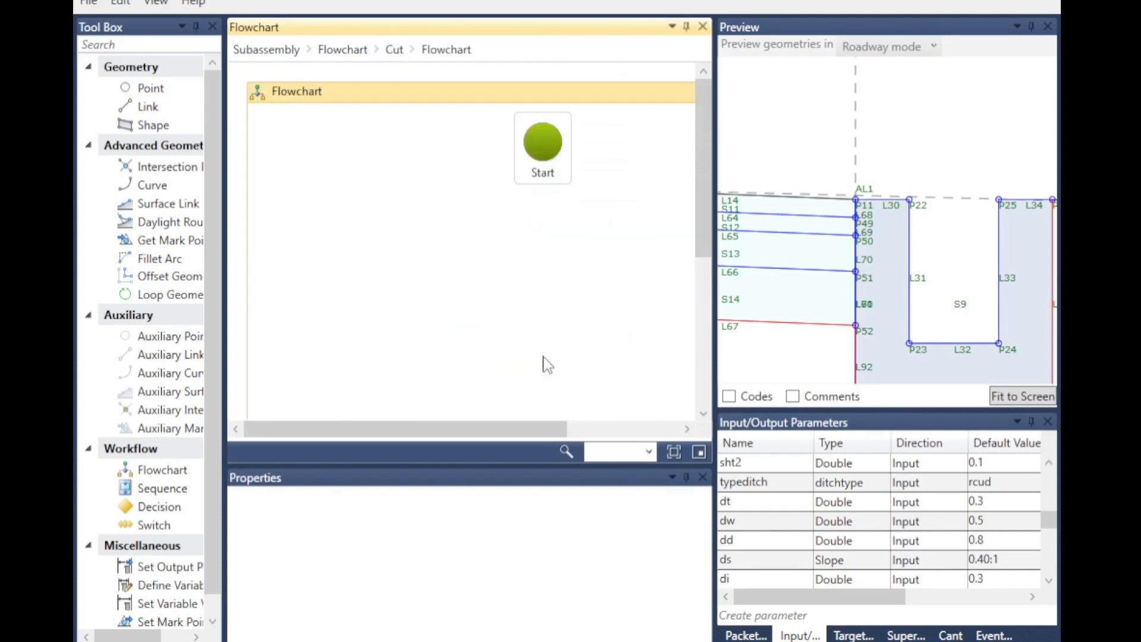
# Set the typeditch input parameter's default value to mud.
pyautogui.click(998, 484)
pyautogui.click(961, 484)
pyautogui.click(967, 525)
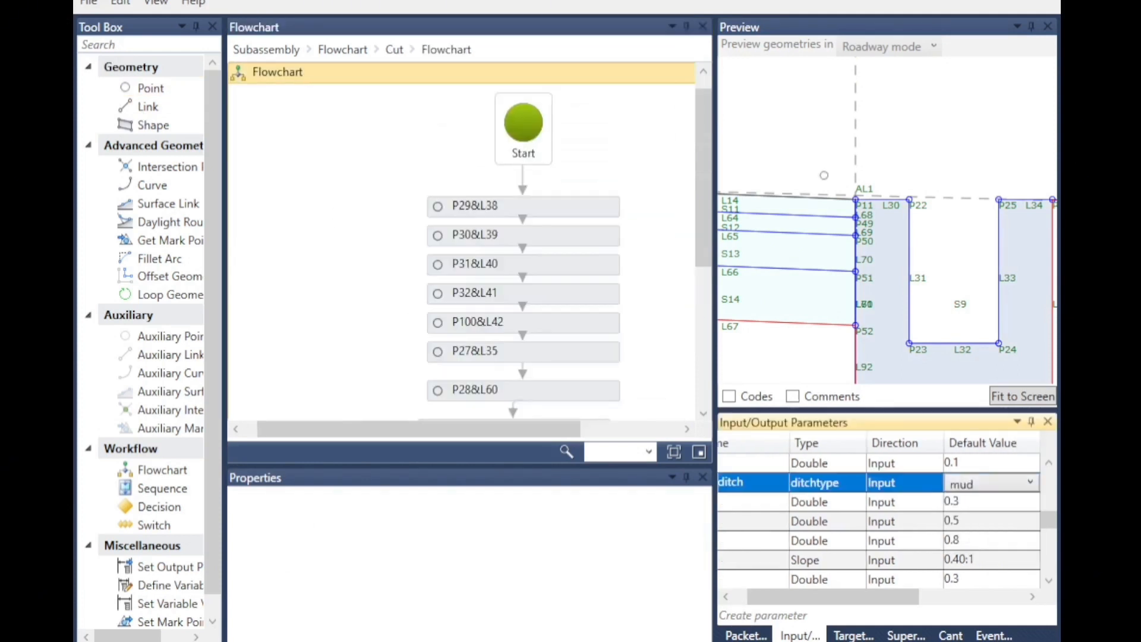
pyautogui.click(965, 253)
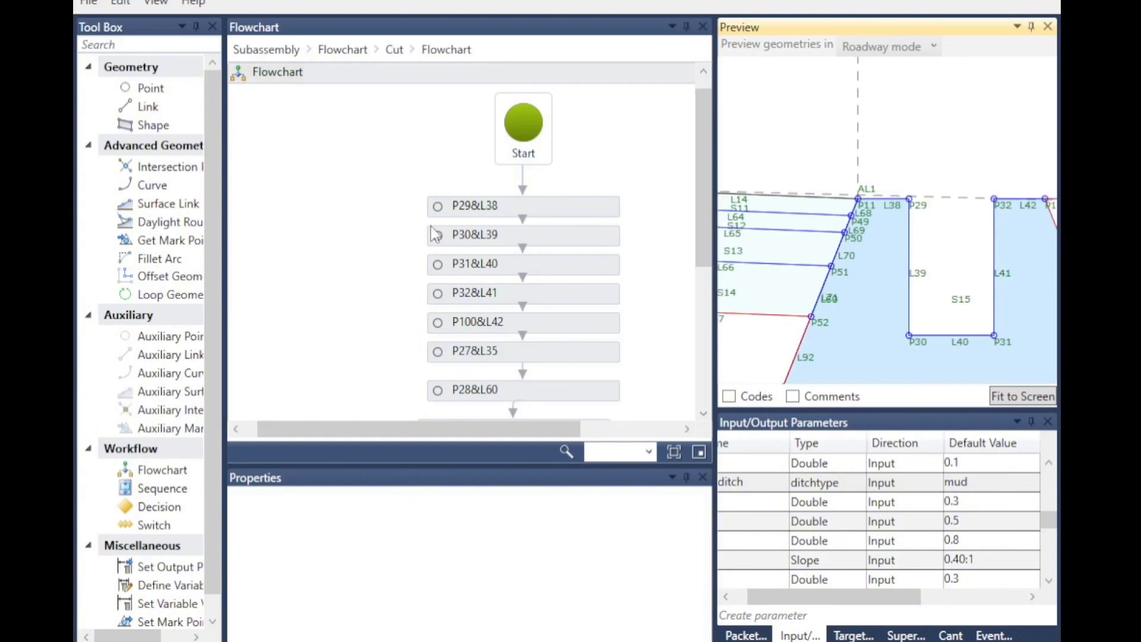
# Review the point codes of P29, P32, P100 and P27 and link L35's codes in the mud ditch flowchart.
pyautogui.click(508, 207)
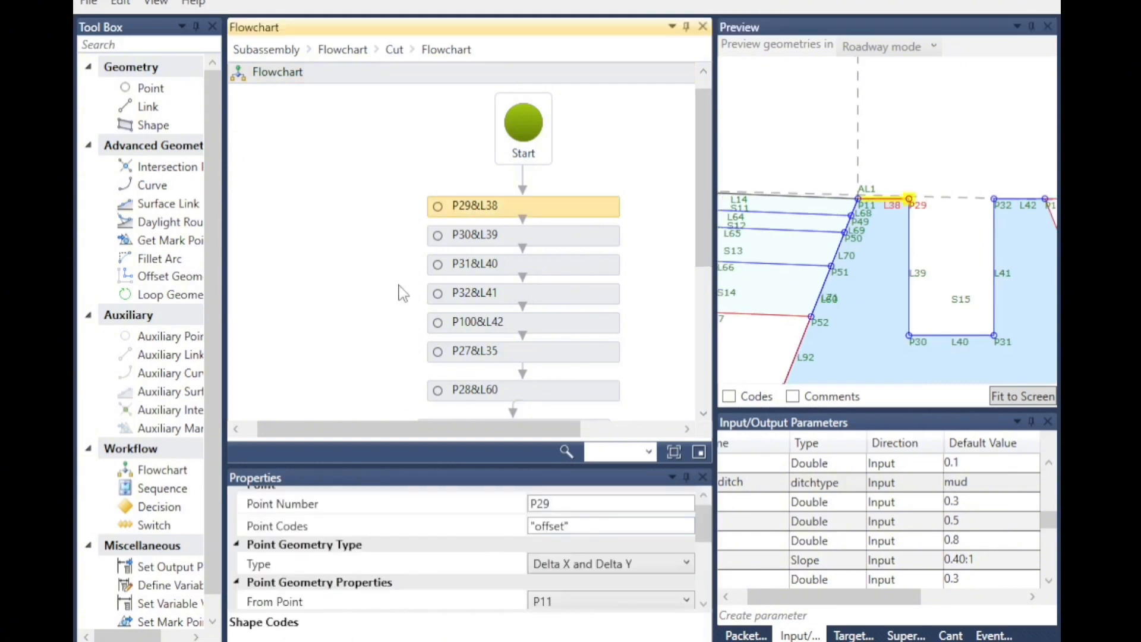
pyautogui.click(440, 241)
pyautogui.press('Down')
pyautogui.press('Down')
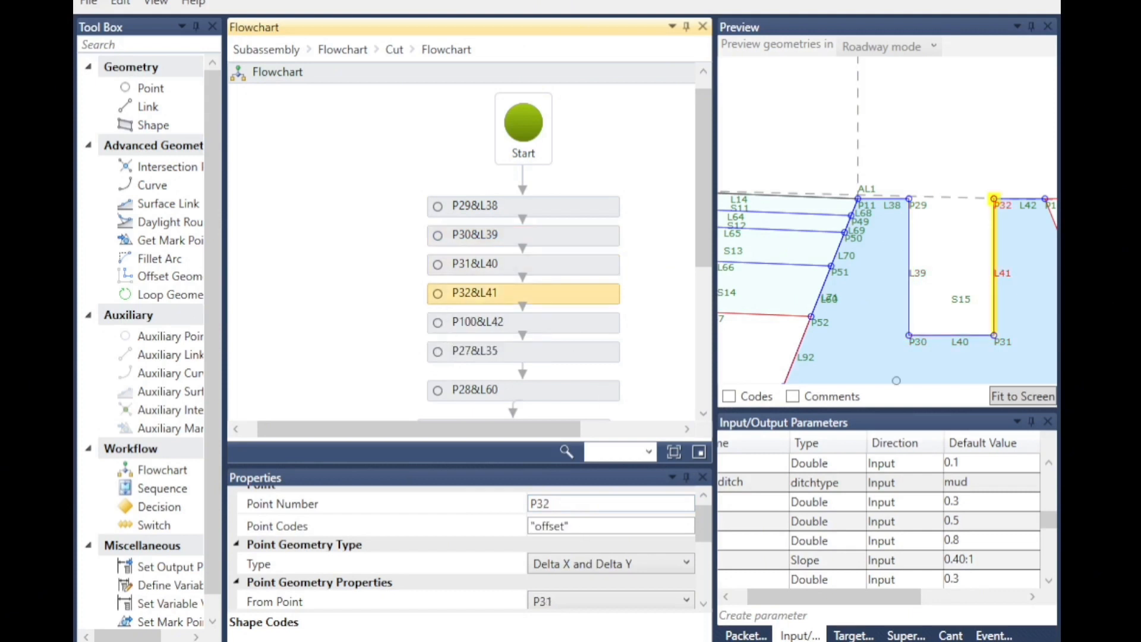
pyautogui.click(458, 319)
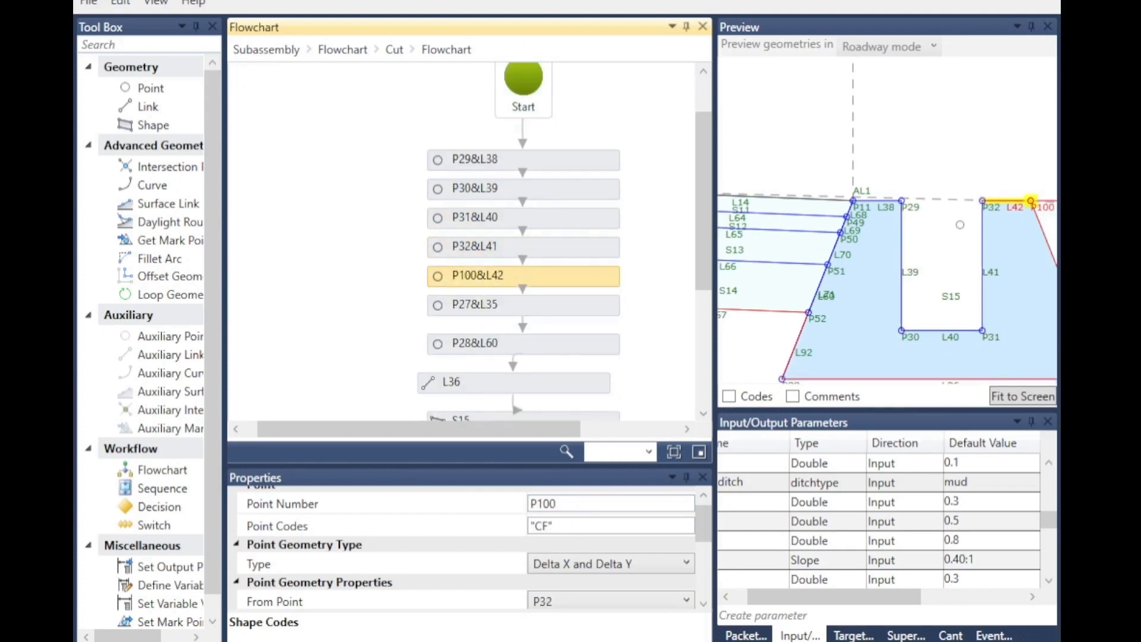
pyautogui.click(577, 523)
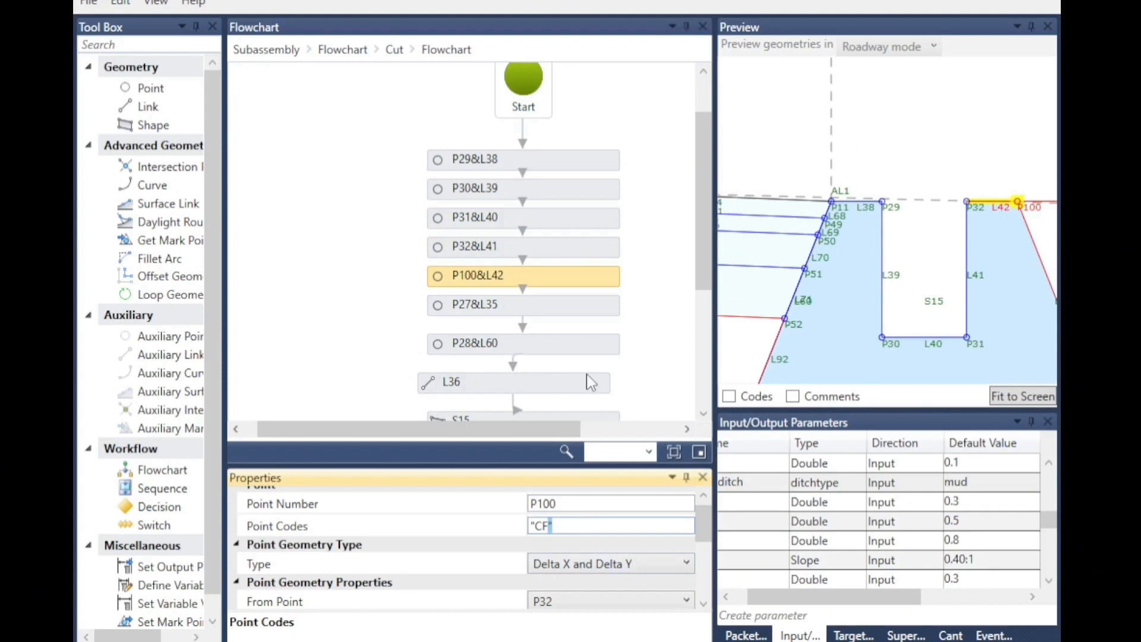
pyautogui.click(650, 325)
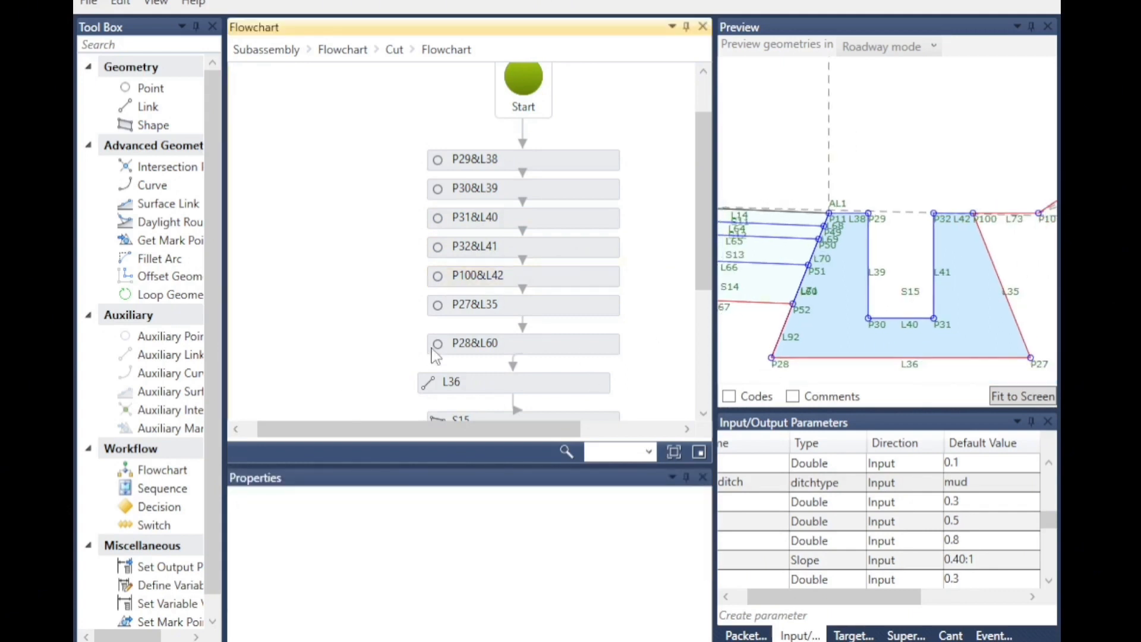
pyautogui.click(454, 305)
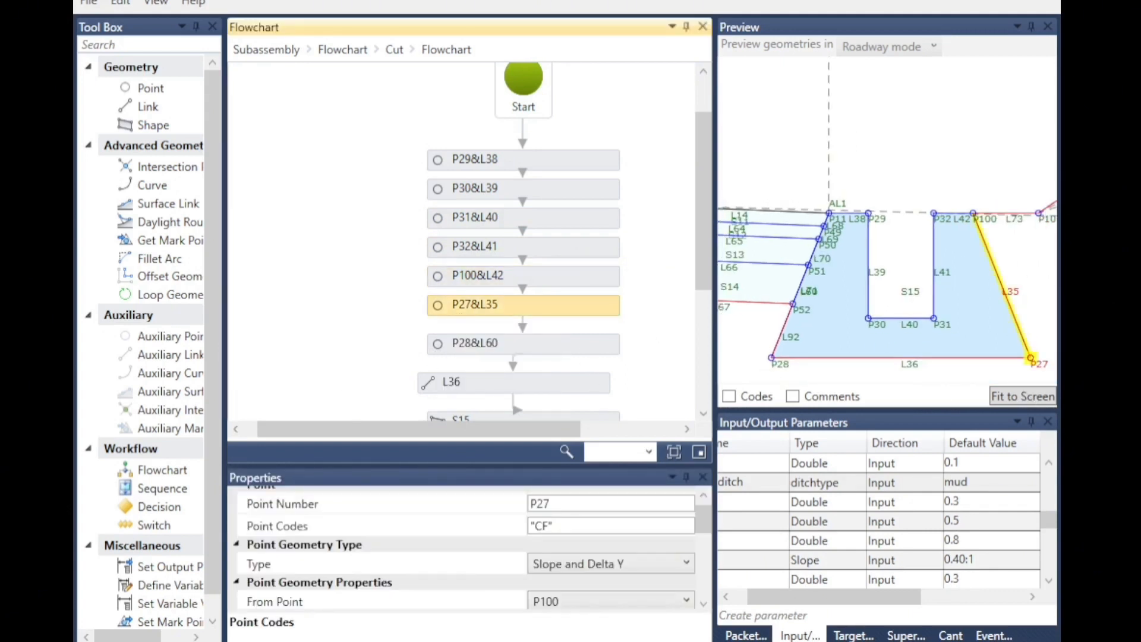
pyautogui.scroll(-5, 554, 531)
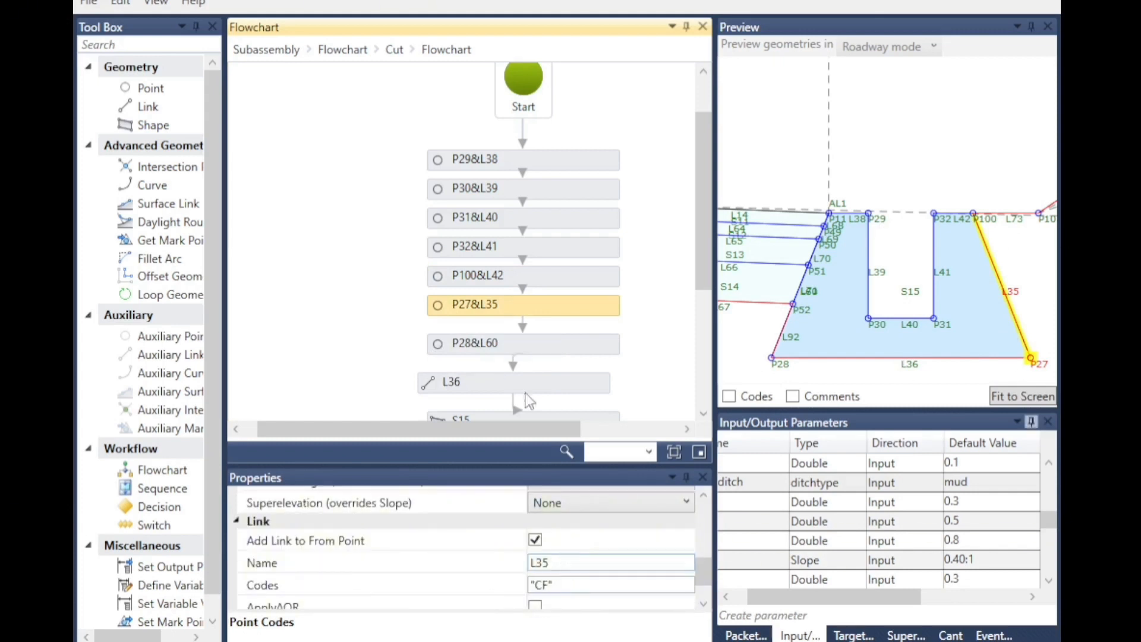
# Review point P28's codes, link L60's properties and link L36's link codes in the mud ditch flowchart.
pyautogui.click(449, 343)
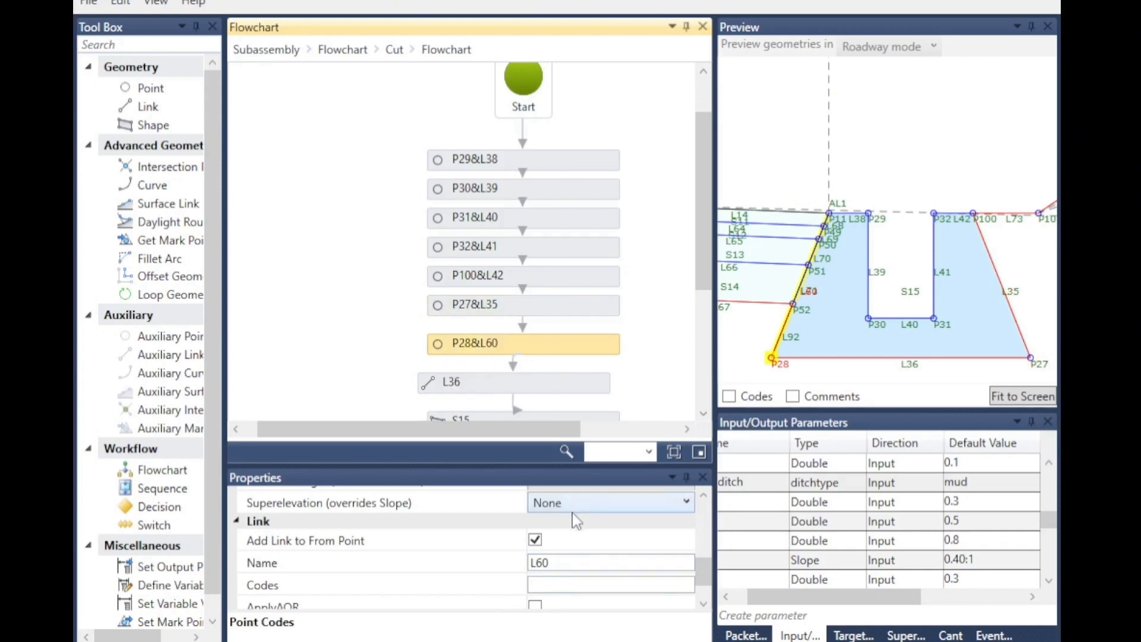
pyautogui.scroll(5, 574, 518)
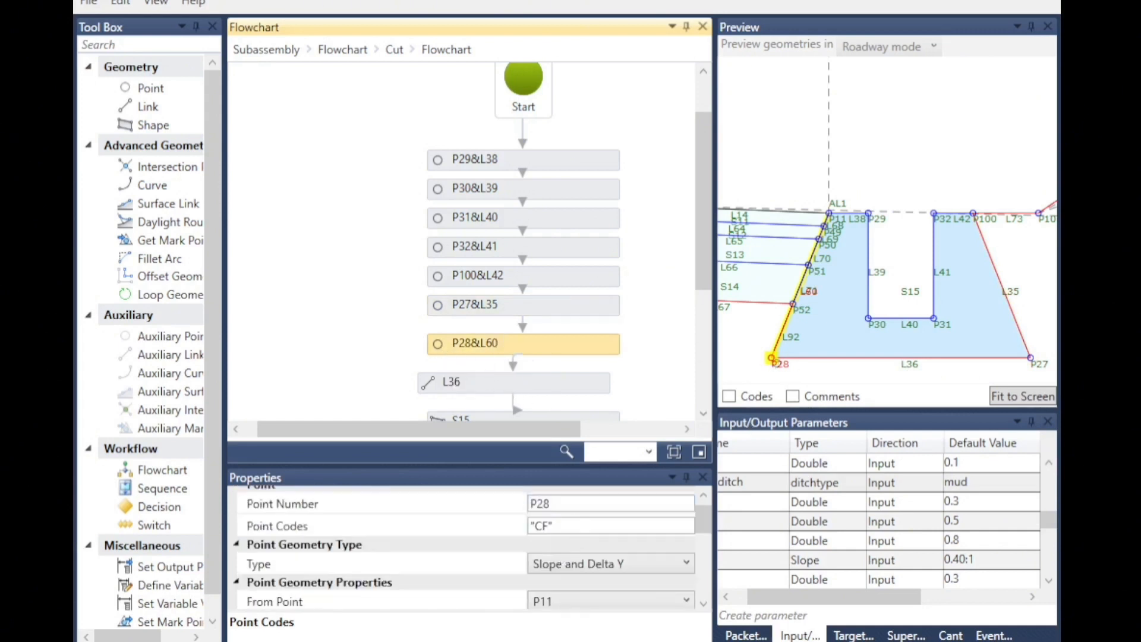
pyautogui.scroll(-6, 594, 550)
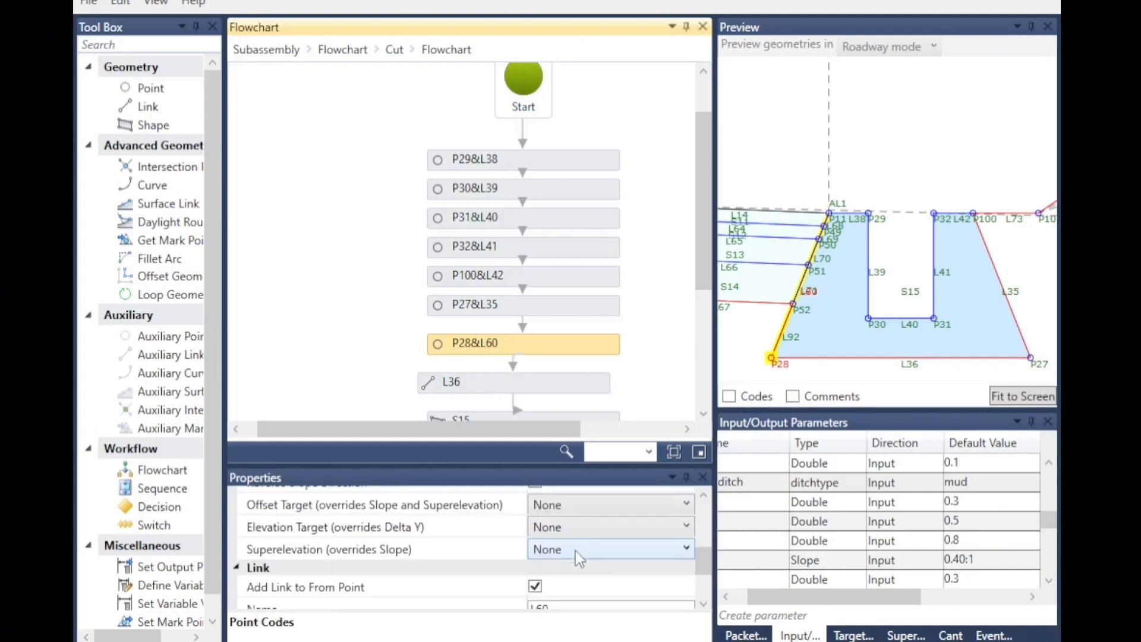
pyautogui.click(442, 383)
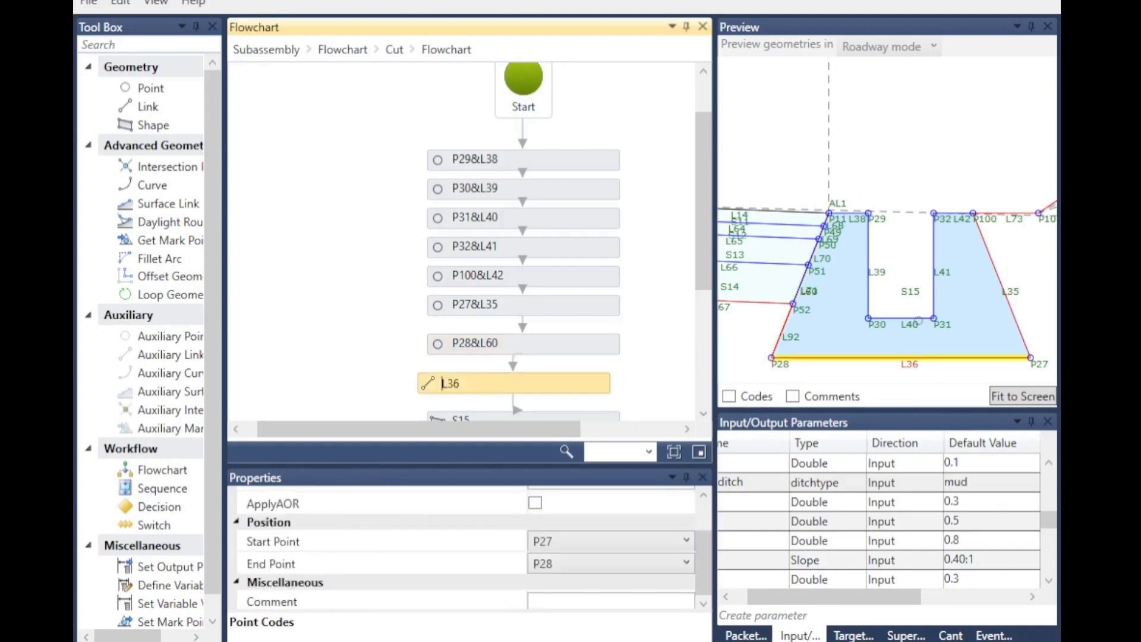
pyautogui.scroll(2, 568, 530)
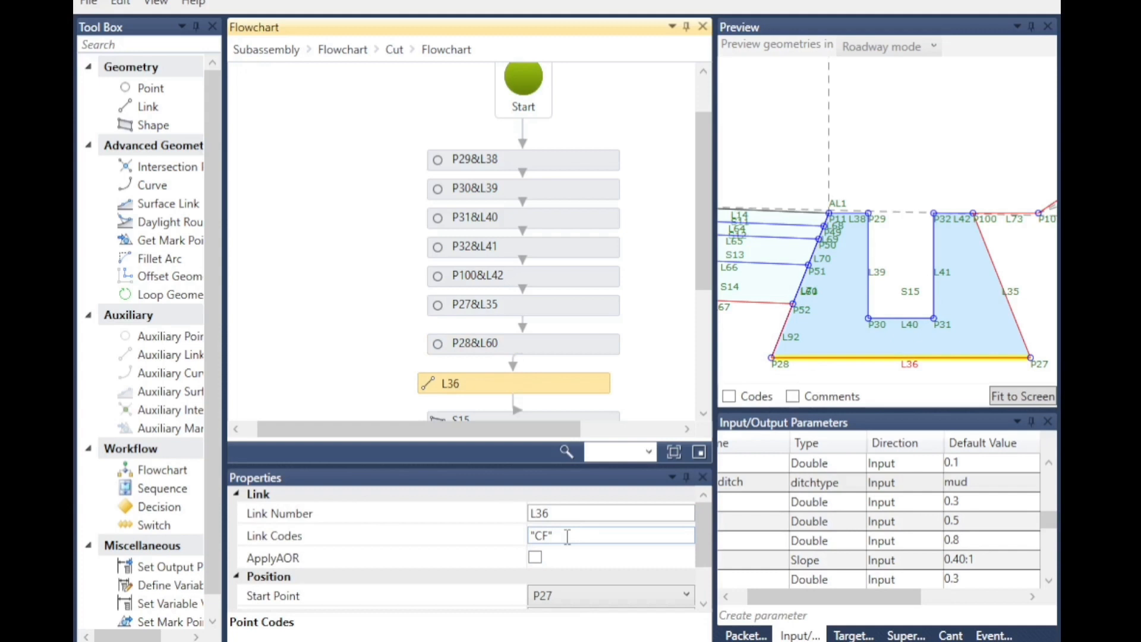
pyautogui.scroll(-1, 502, 390)
# Check shape S15's shape codes and go back up to the Cut branch's flowchart.
pyautogui.click(438, 376)
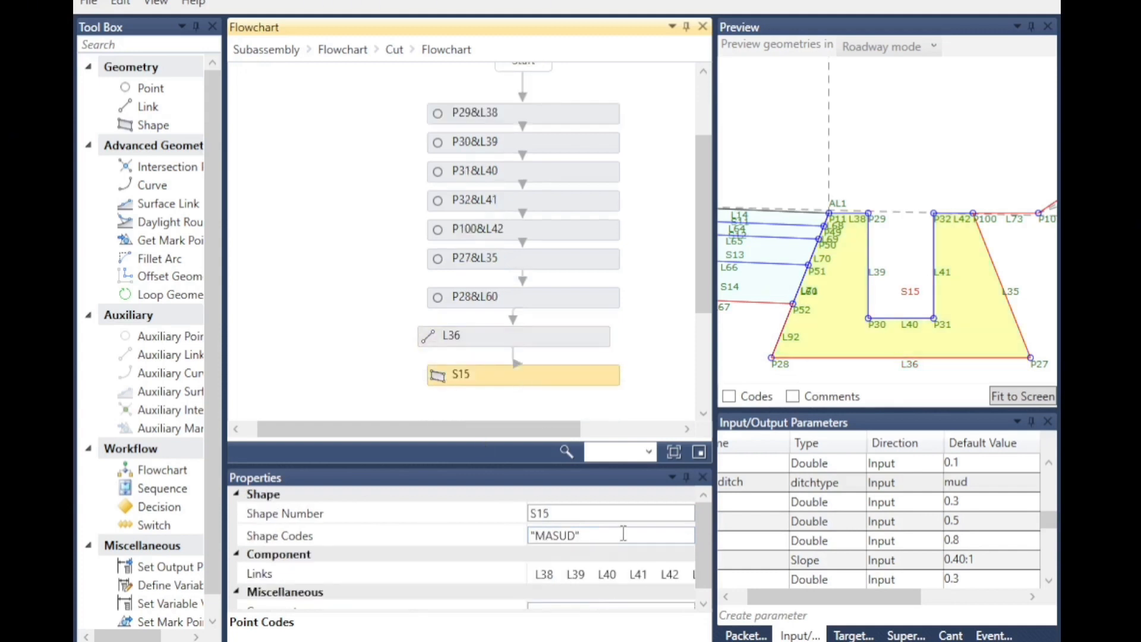
pyautogui.scroll(3, 453, 140)
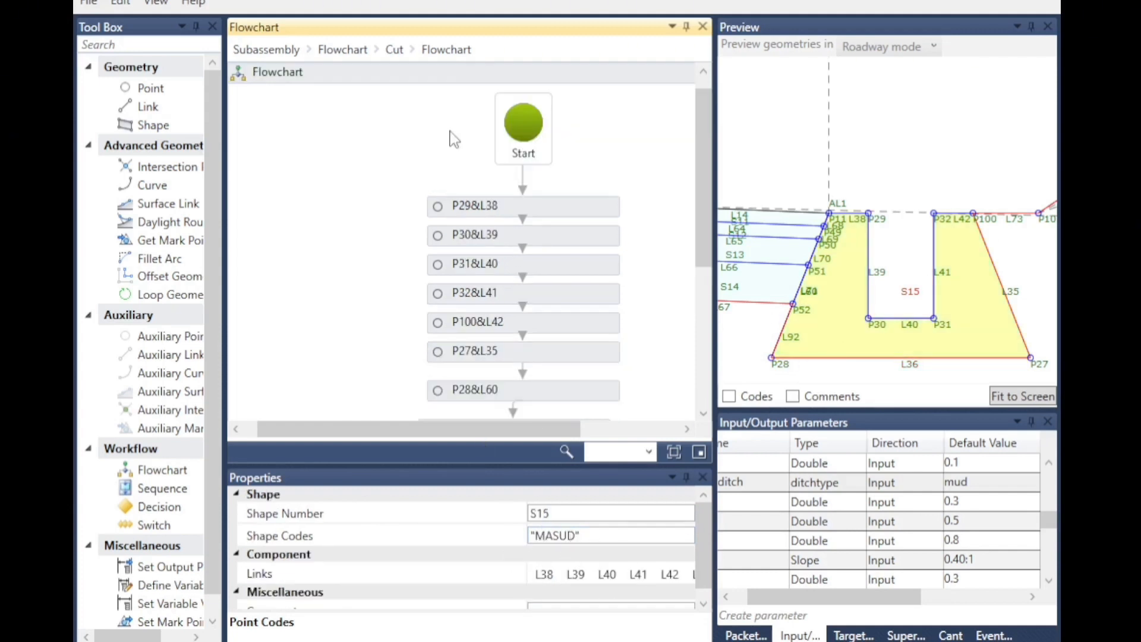
pyautogui.click(395, 49)
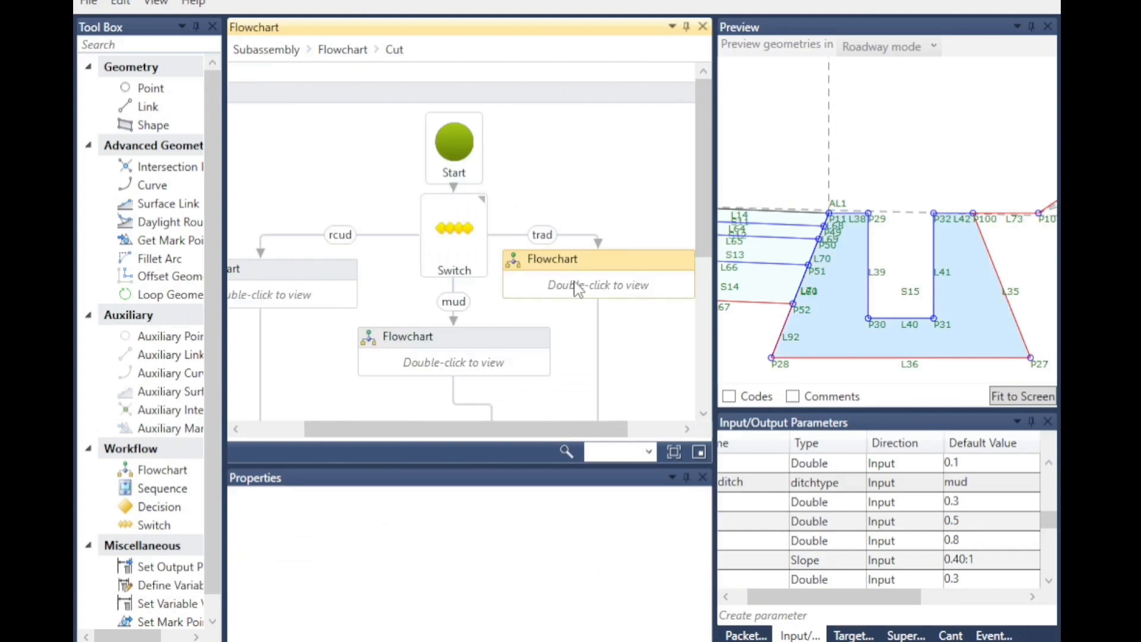
# Open the trad ditch flowchart and set the typeditch input parameter's default value to trad.
pyautogui.doubleClick(576, 290)
pyautogui.click(975, 483)
pyautogui.click(975, 484)
pyautogui.click(981, 539)
pyautogui.click(907, 231)
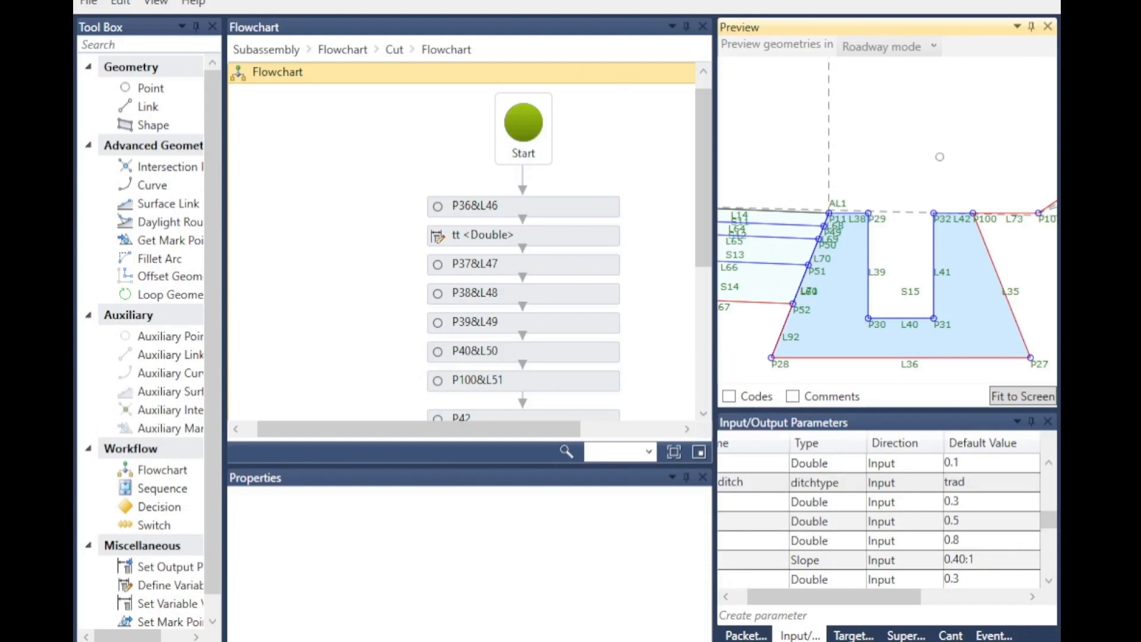
# Review the point codes of P36, P37, P38 and P39 in the trad ditch flowchart.
pyautogui.click(446, 207)
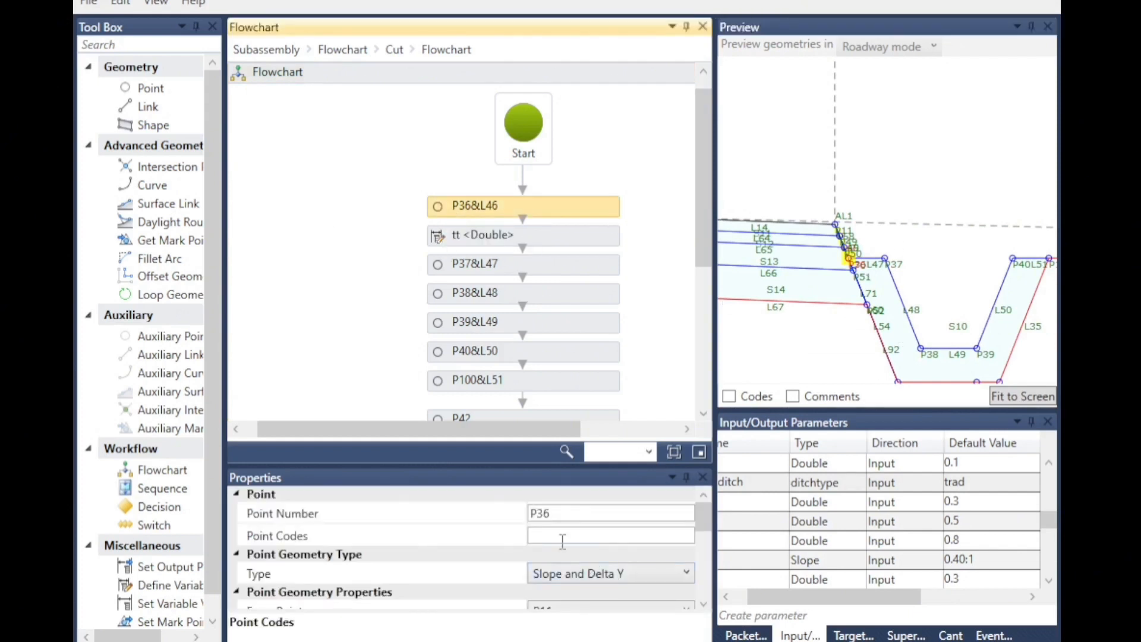
pyautogui.scroll(1, 889, 254)
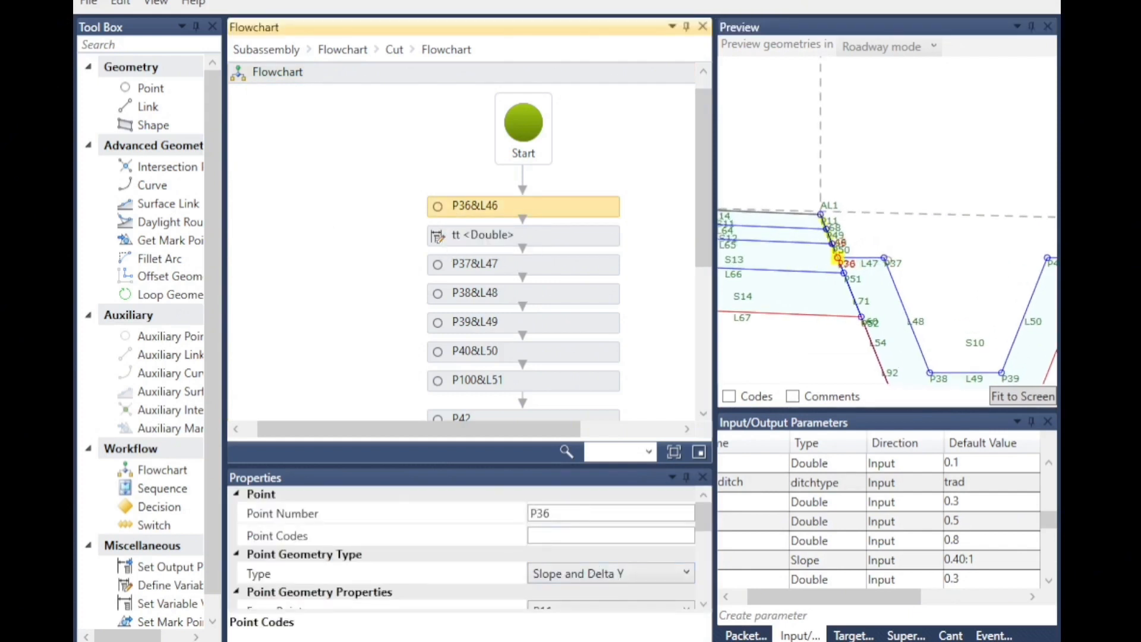
pyautogui.click(442, 272)
pyautogui.scroll(-4, 591, 536)
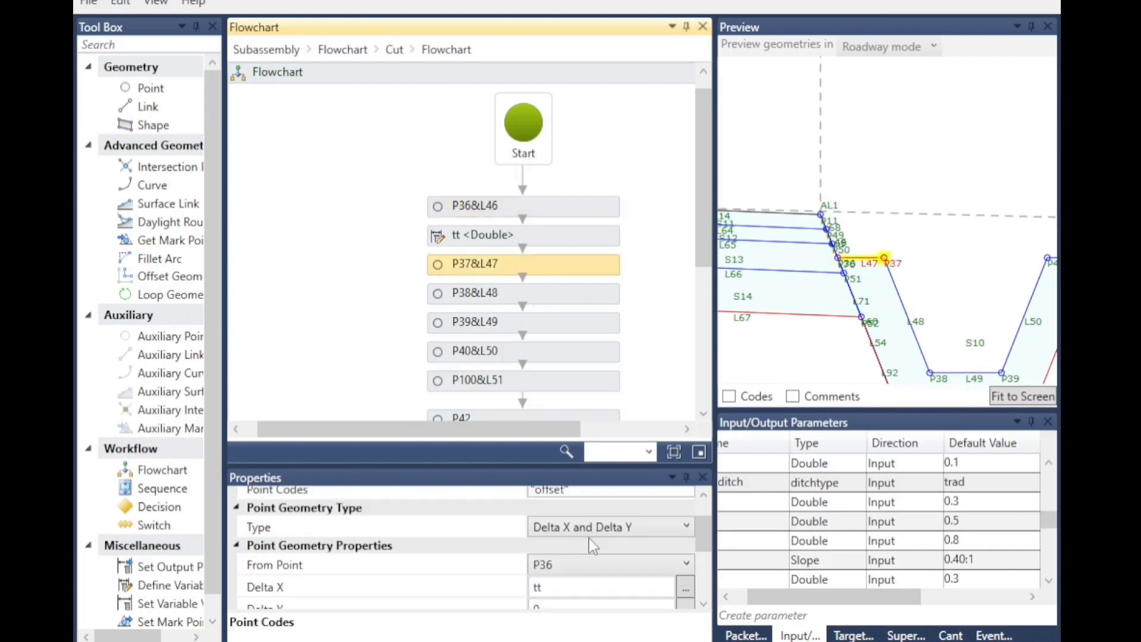
pyautogui.click(448, 295)
pyautogui.click(442, 325)
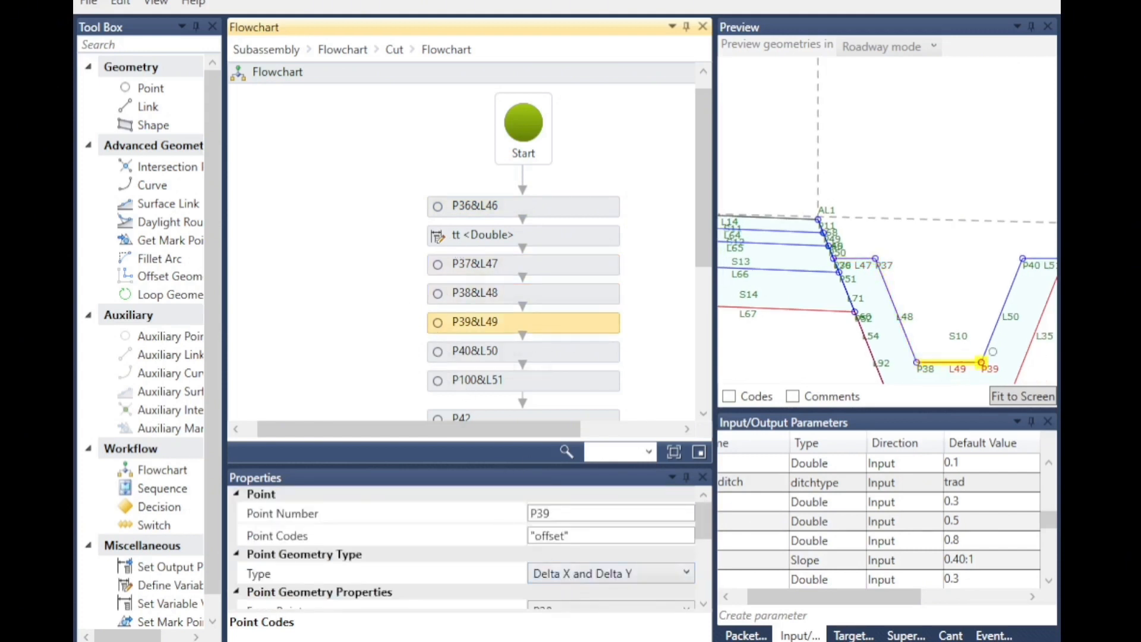
# Review the point codes of P40 and P100 and the codes of link L51.
pyautogui.click(450, 357)
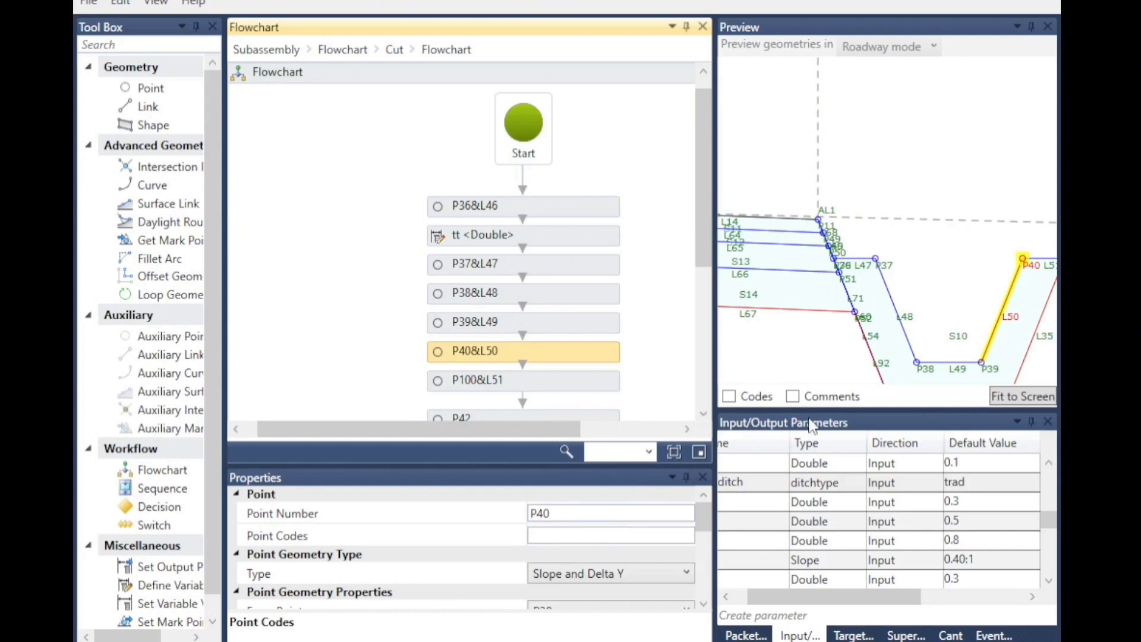
pyautogui.scroll(-3, 639, 508)
pyautogui.click(442, 384)
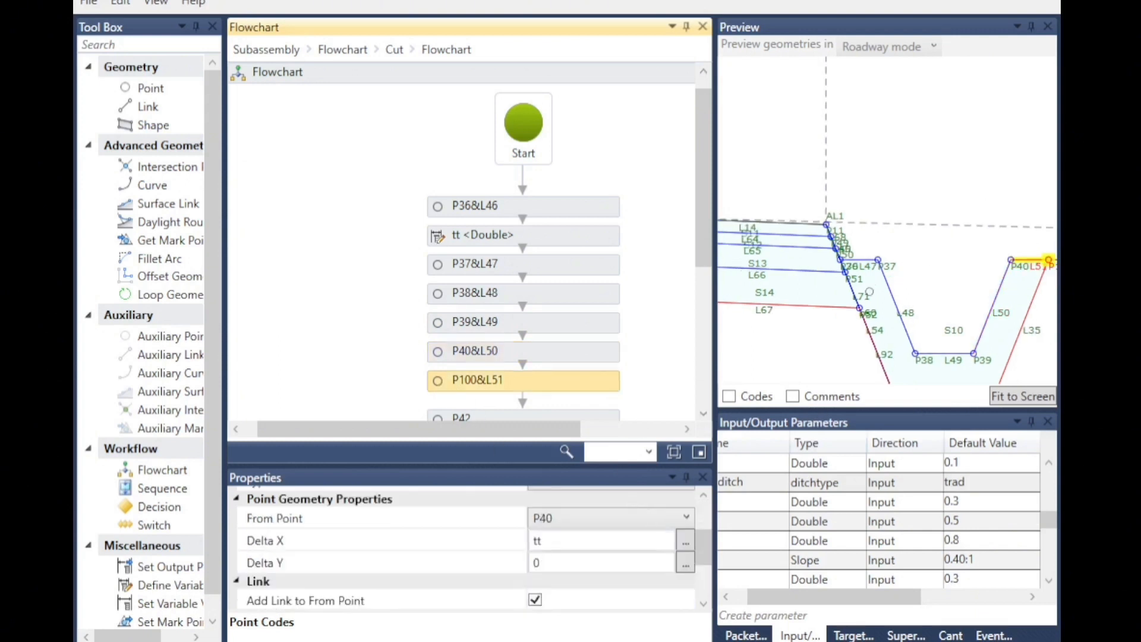
pyautogui.scroll(3, 554, 580)
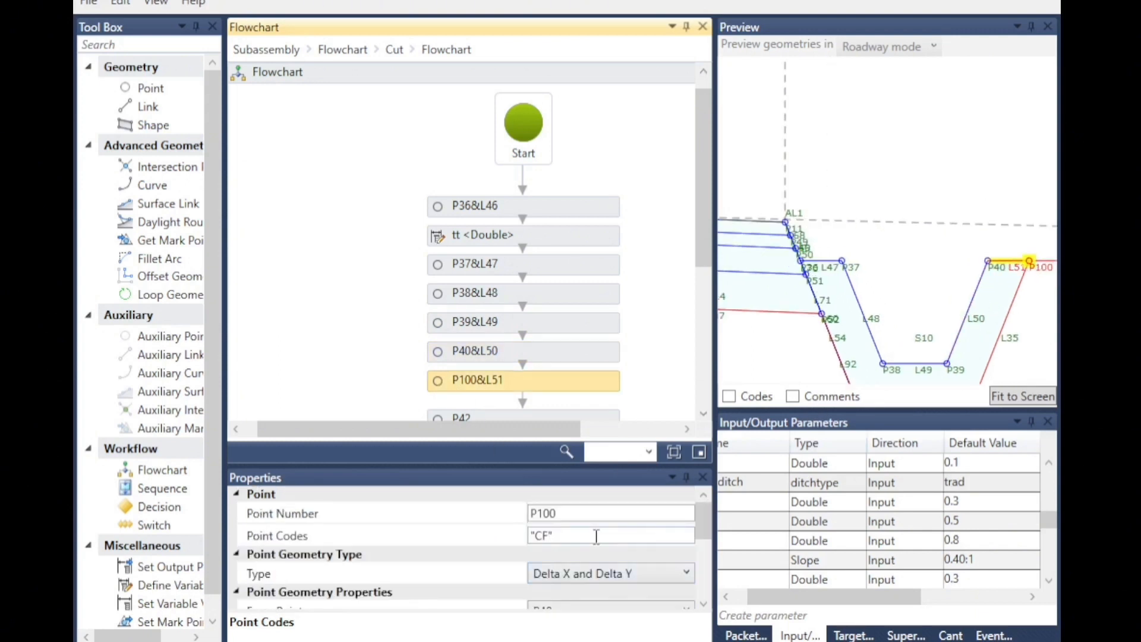
pyautogui.scroll(-6, 565, 571)
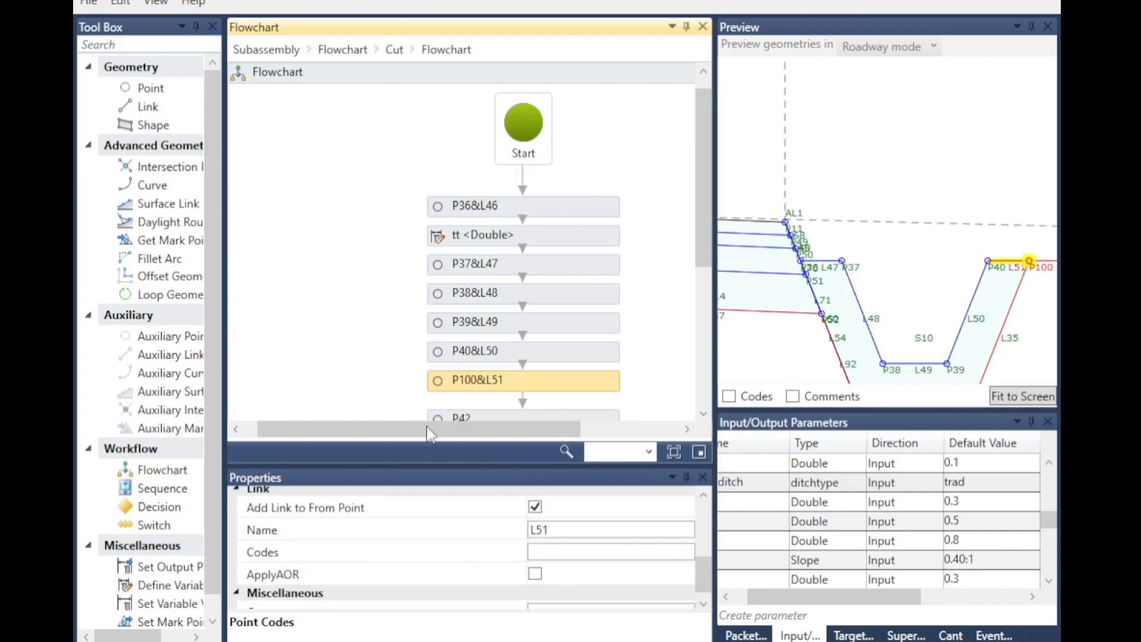
pyautogui.scroll(-3, 432, 355)
# Review the point codes and geometry of points P42 and P27.
pyautogui.click(445, 329)
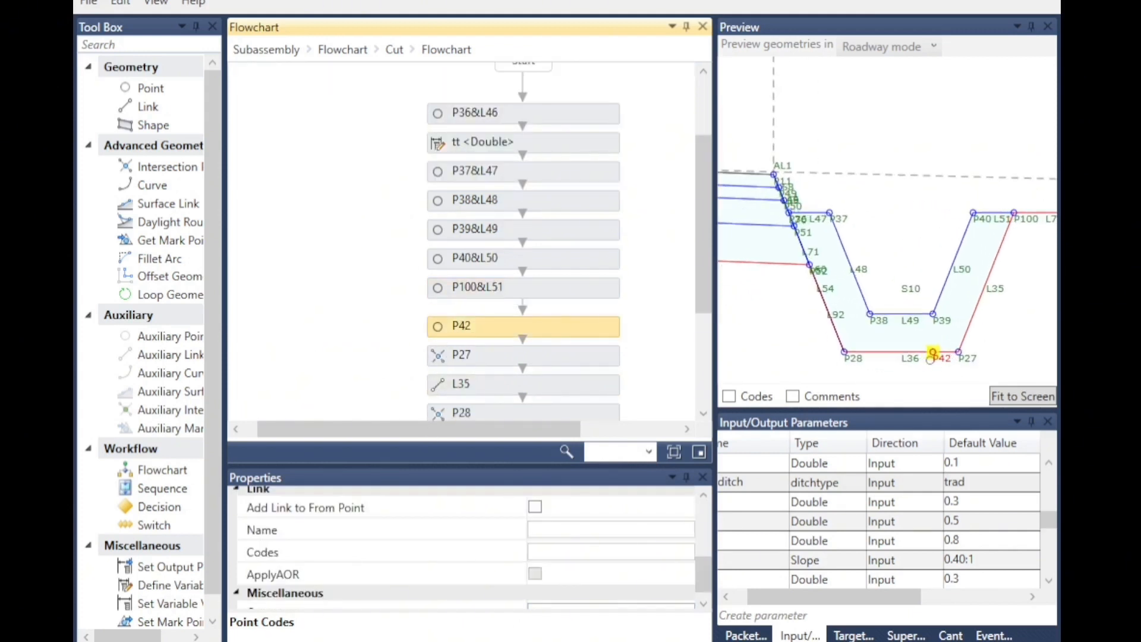
pyautogui.scroll(6, 550, 574)
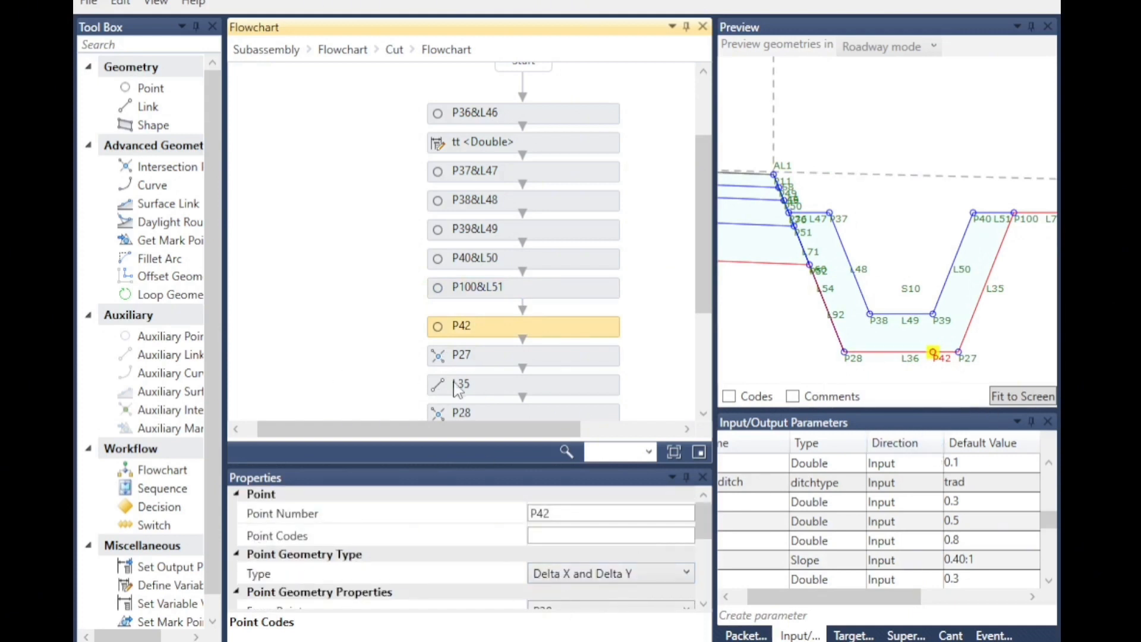
pyautogui.click(445, 359)
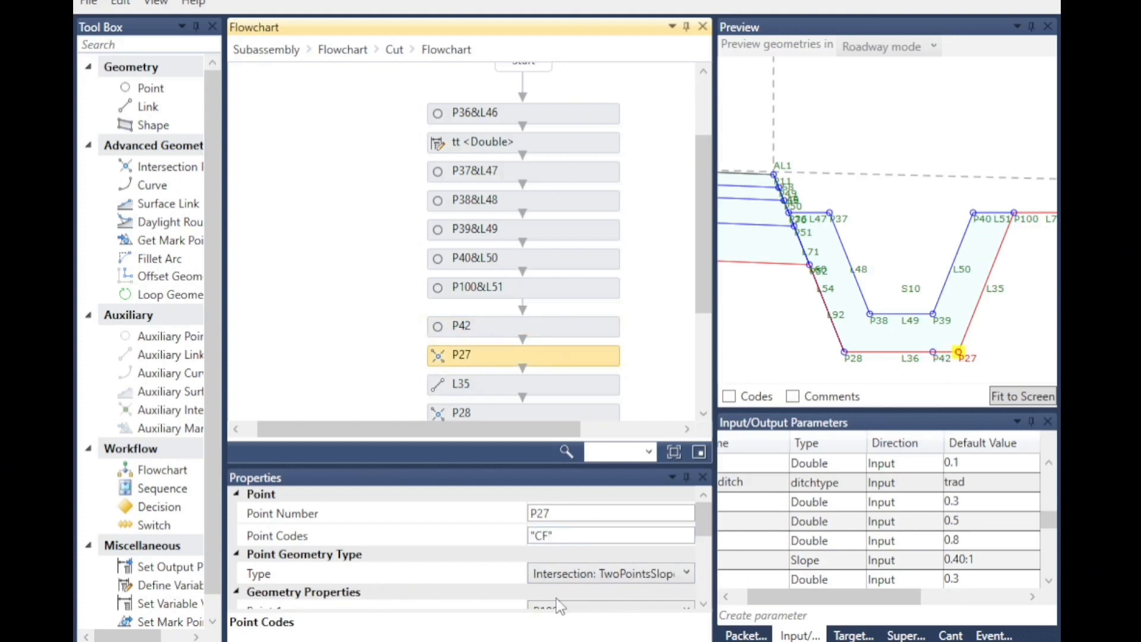
pyautogui.scroll(-6, 567, 591)
pyautogui.scroll(6, 567, 592)
pyautogui.scroll(-2, 518, 416)
# Review the codes of L35, P28 and L36, and link L54's codes and start and end points.
pyautogui.click(475, 291)
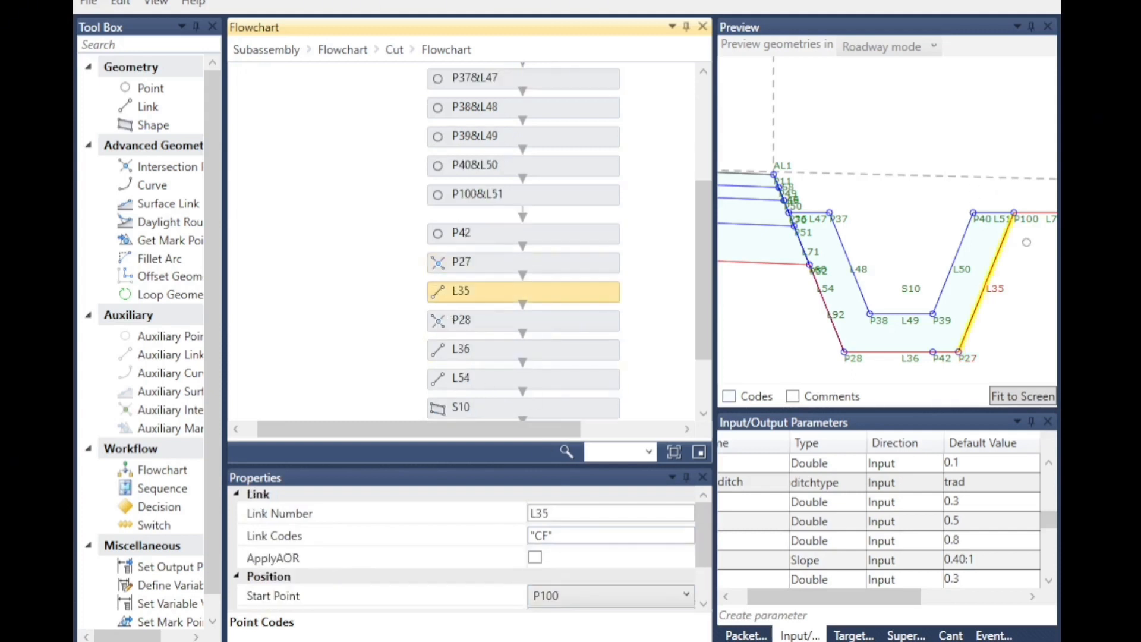
pyautogui.click(473, 324)
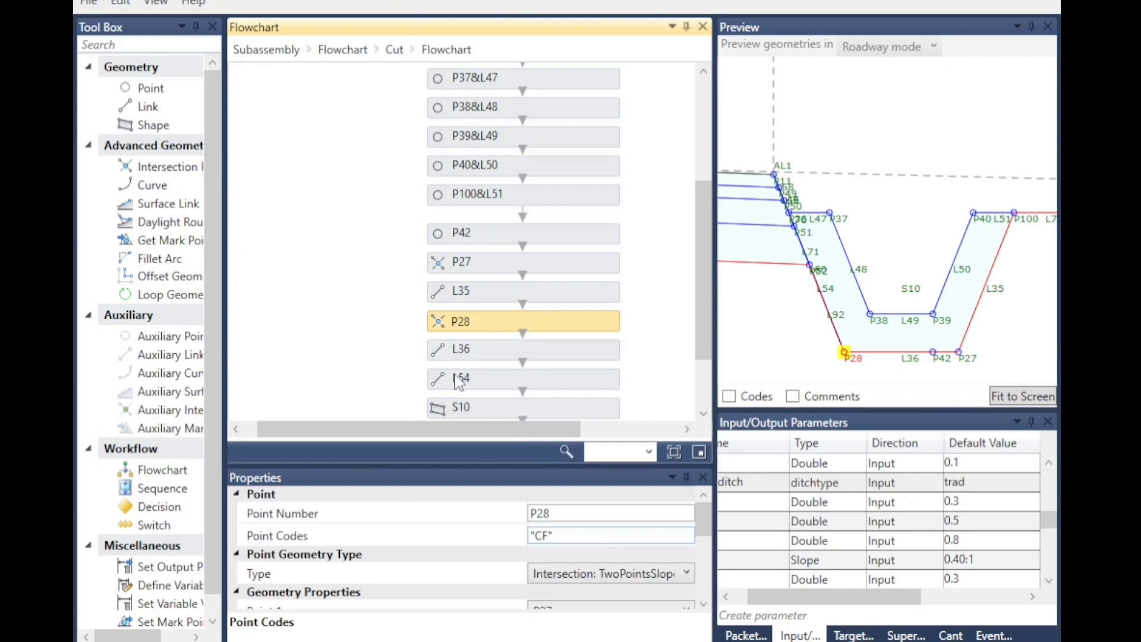
pyautogui.click(459, 350)
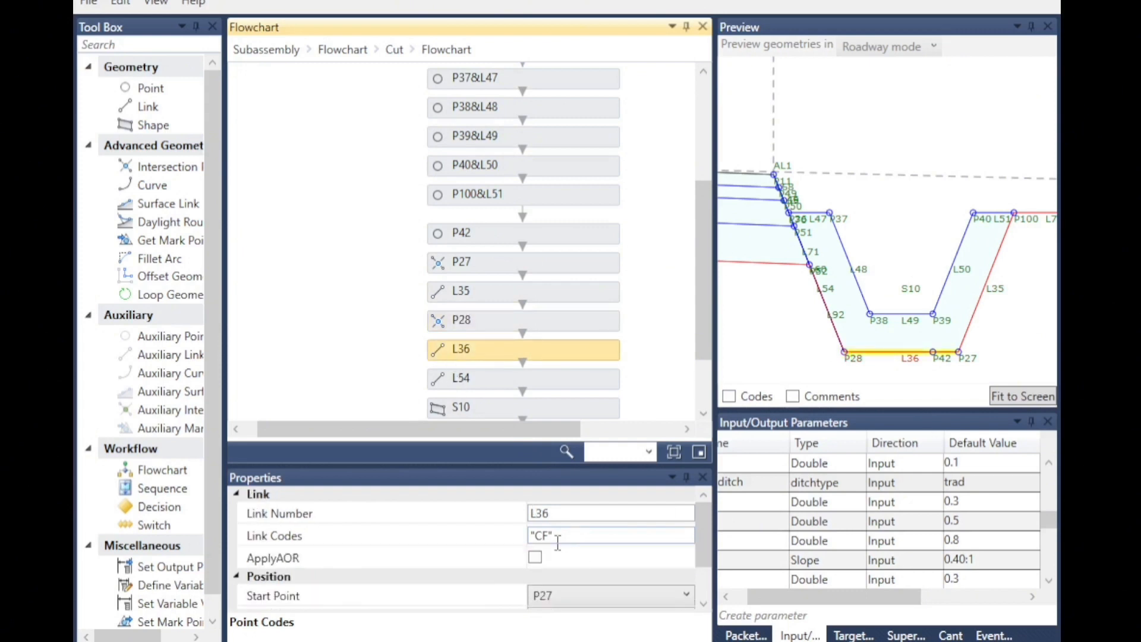
pyautogui.click(440, 389)
pyautogui.scroll(3, 794, 233)
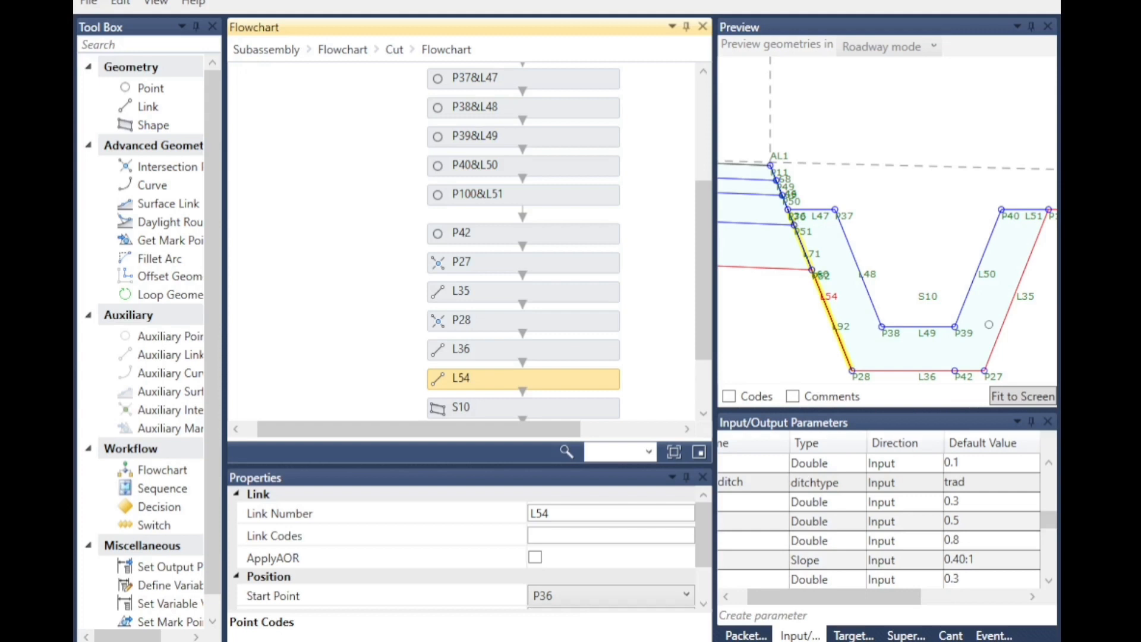
pyautogui.scroll(1, 988, 325)
pyautogui.scroll(-3, 562, 571)
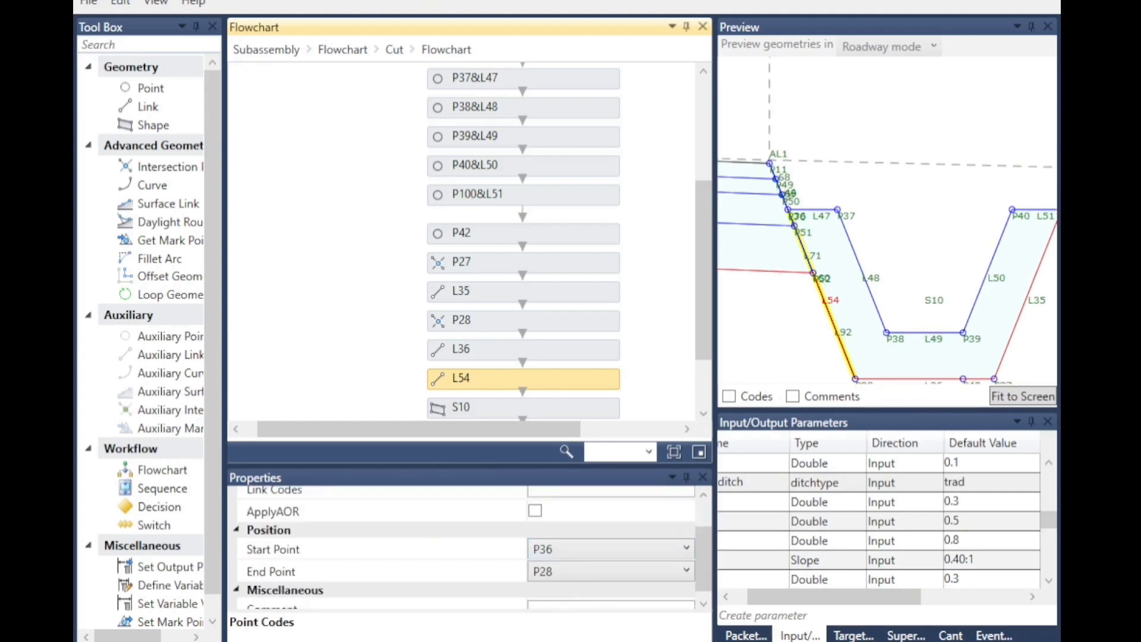
pyautogui.scroll(5, 789, 213)
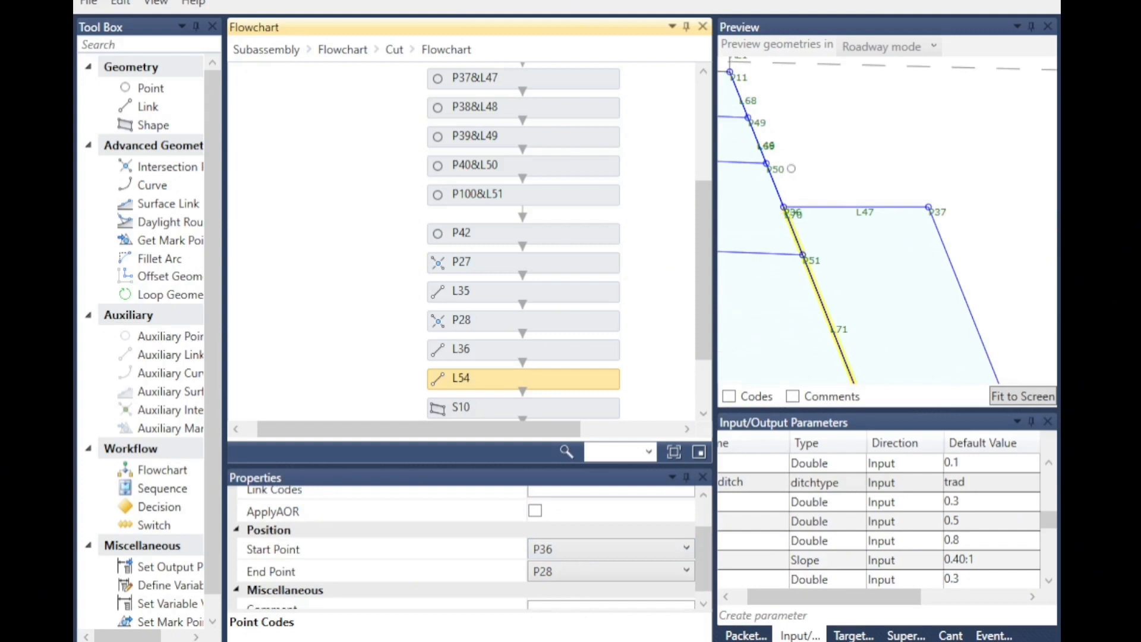
pyautogui.scroll(-3, 791, 169)
pyautogui.scroll(4, 861, 359)
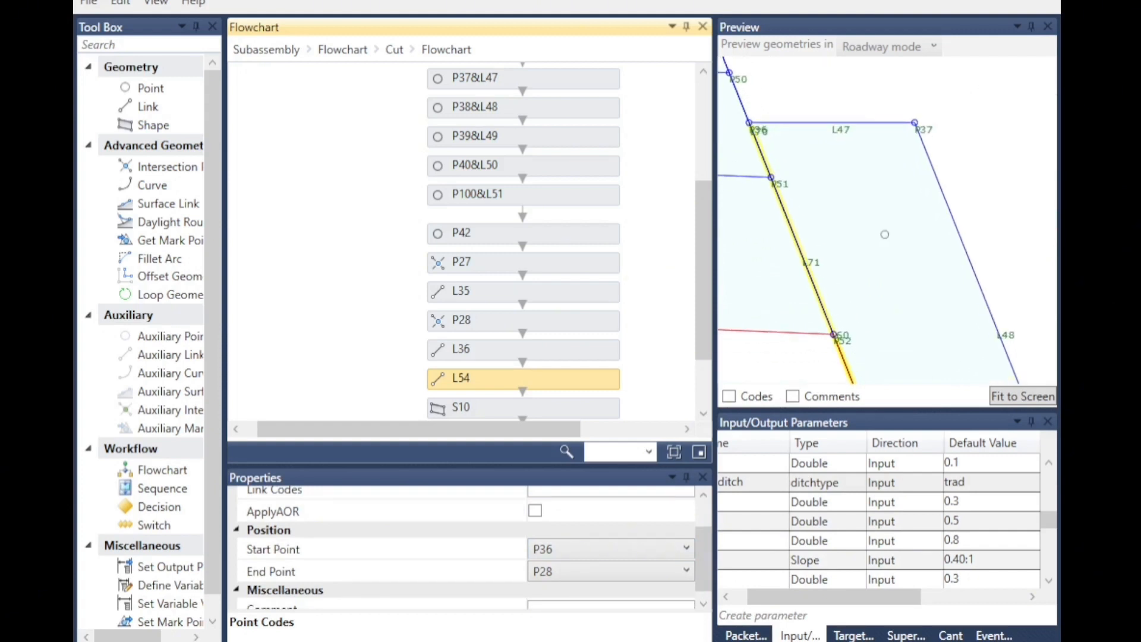
pyautogui.scroll(-3, 885, 262)
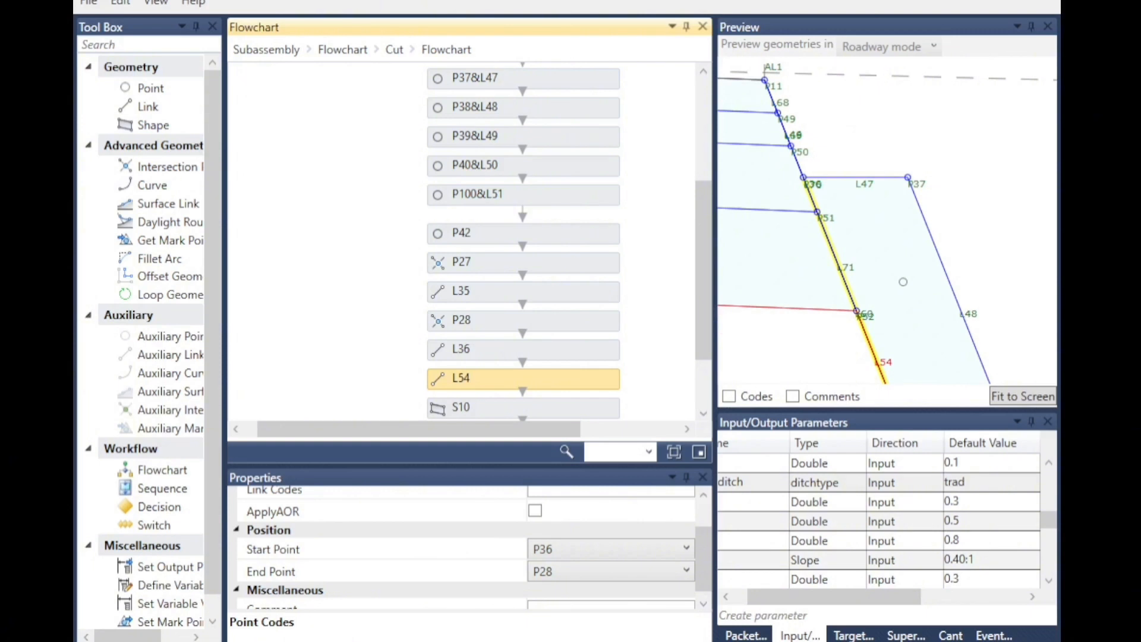
pyautogui.scroll(-1, 523, 370)
# Check shape S10's shape codes and link L60's codes and start and end points.
pyautogui.click(451, 363)
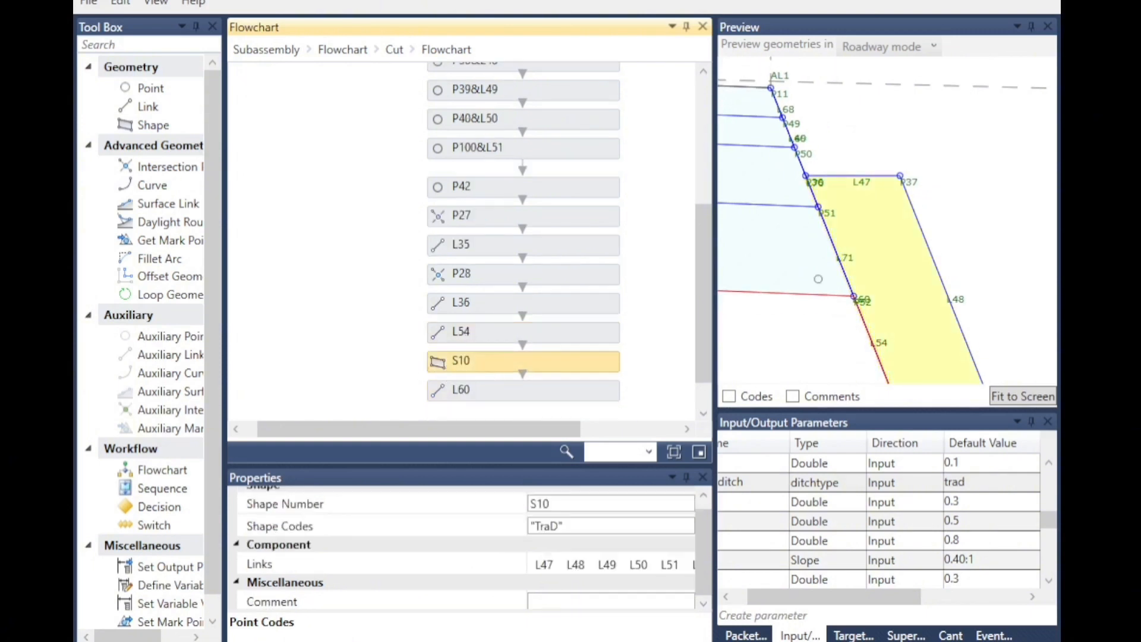
pyautogui.scroll(-3, 841, 180)
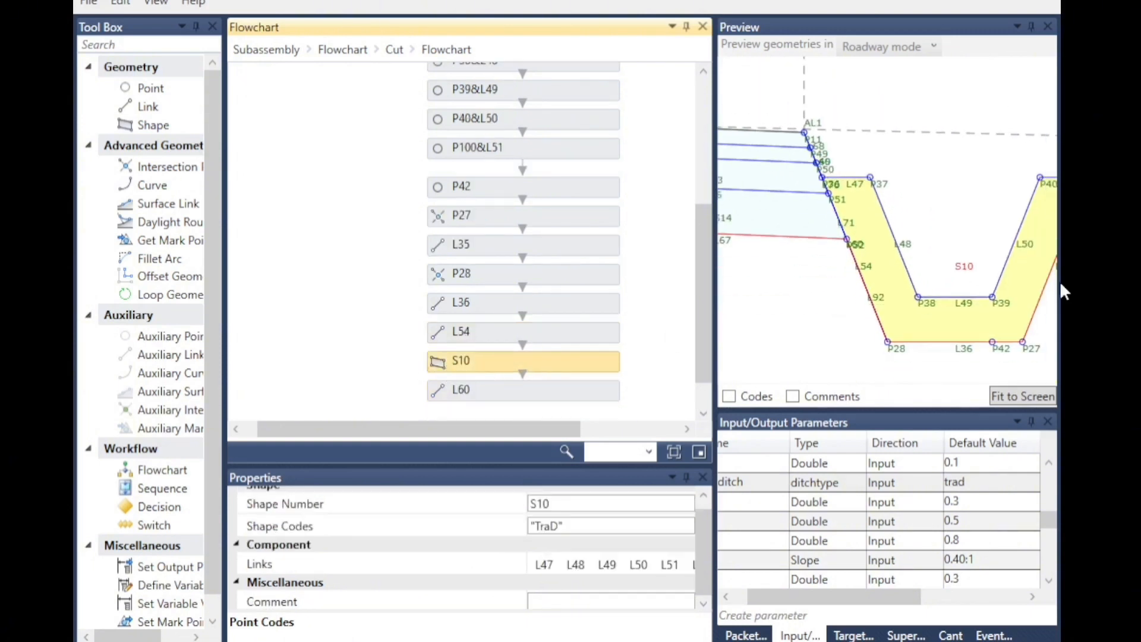
pyautogui.click(453, 392)
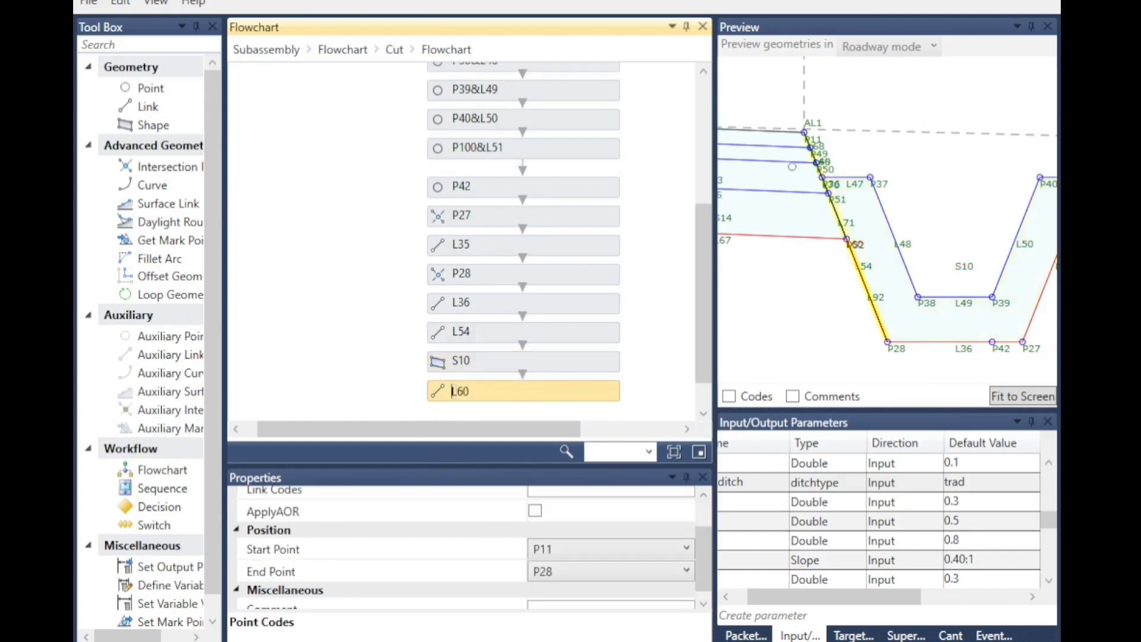
pyautogui.scroll(2, 632, 524)
pyautogui.scroll(8, 564, 357)
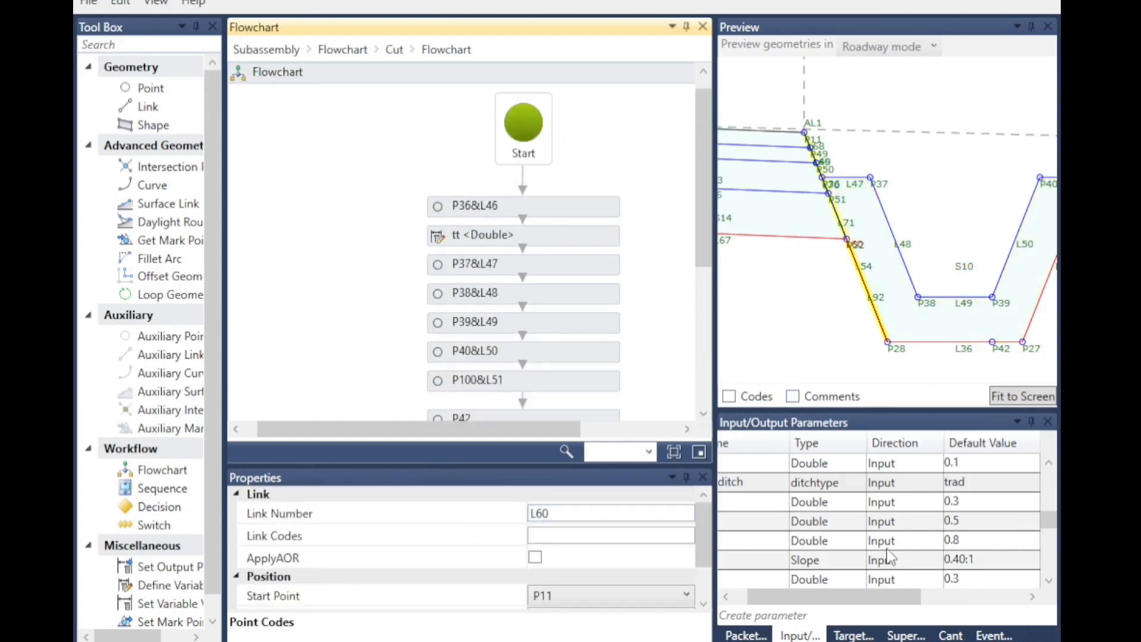
pyautogui.scroll(-3, 893, 553)
# Go back up to the Cut flowchart and open the flowchart following the ditch switch.
pyautogui.click(395, 50)
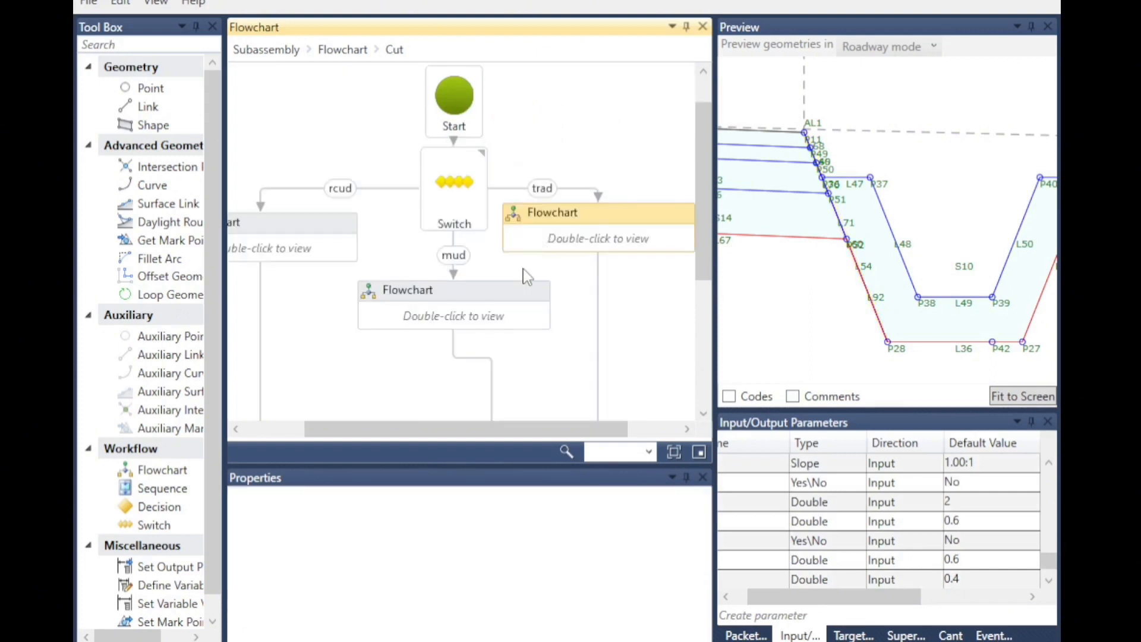
pyautogui.scroll(-1, 514, 279)
pyautogui.scroll(-4, 512, 273)
pyautogui.click(467, 232)
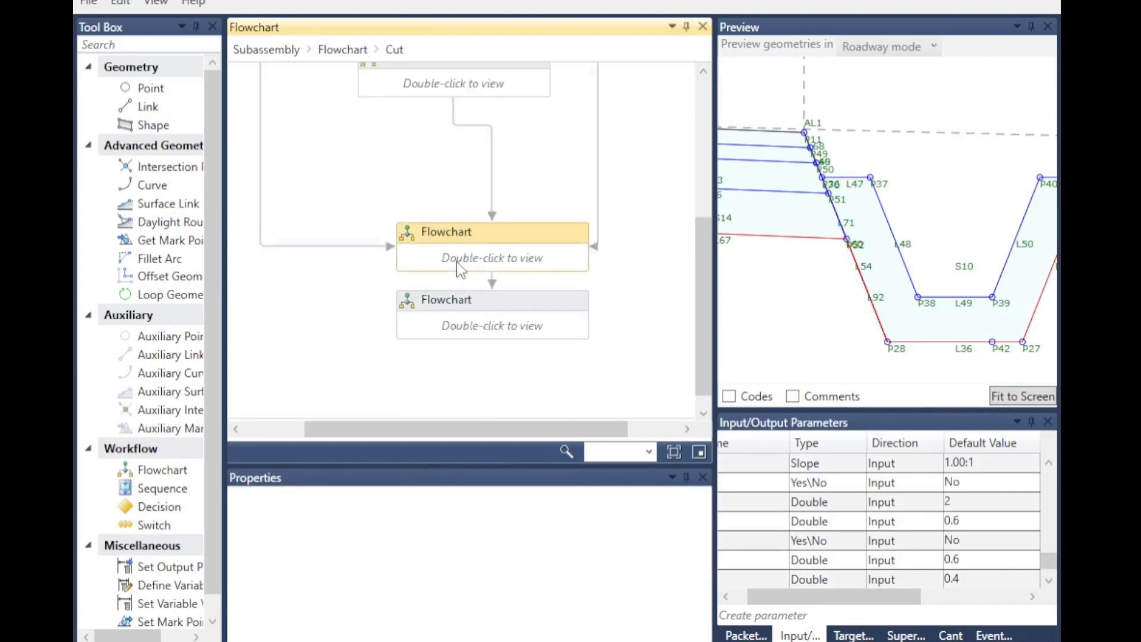
pyautogui.doubleClick(459, 260)
pyautogui.scroll(-1, 518, 270)
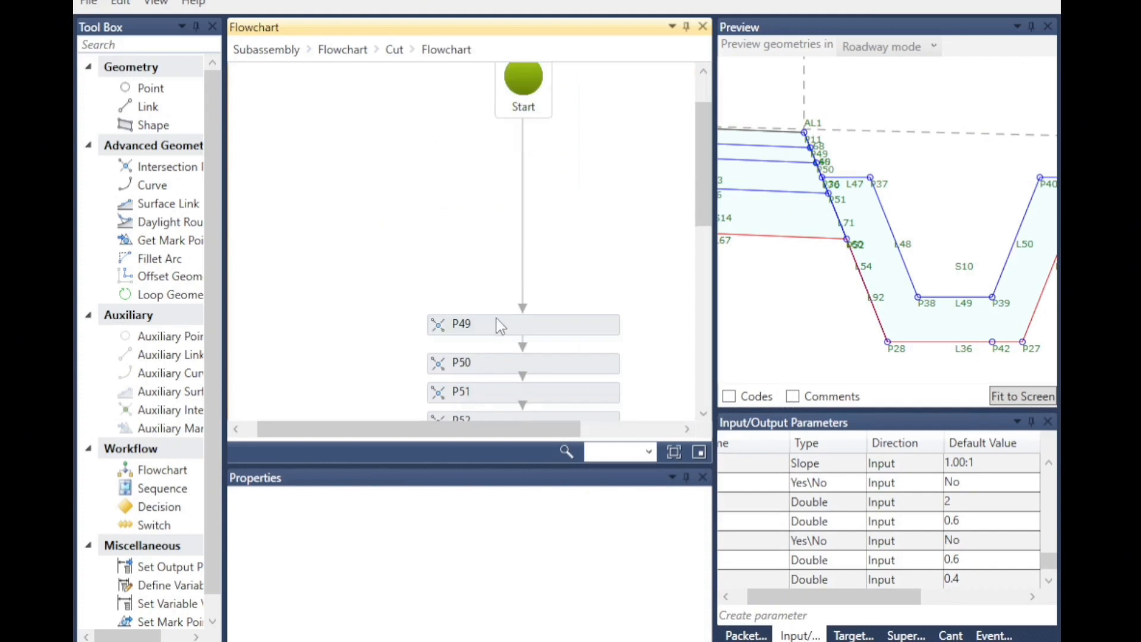
# Review the point codes and geometry types of intersection points P49 through P52.
pyautogui.click(462, 333)
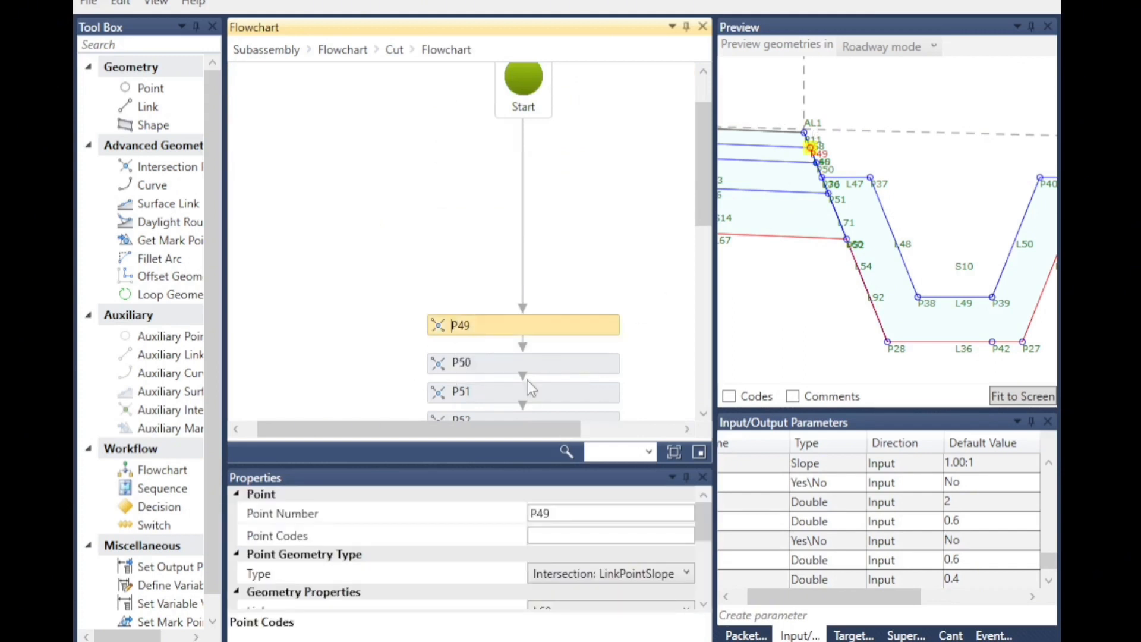
pyautogui.click(447, 363)
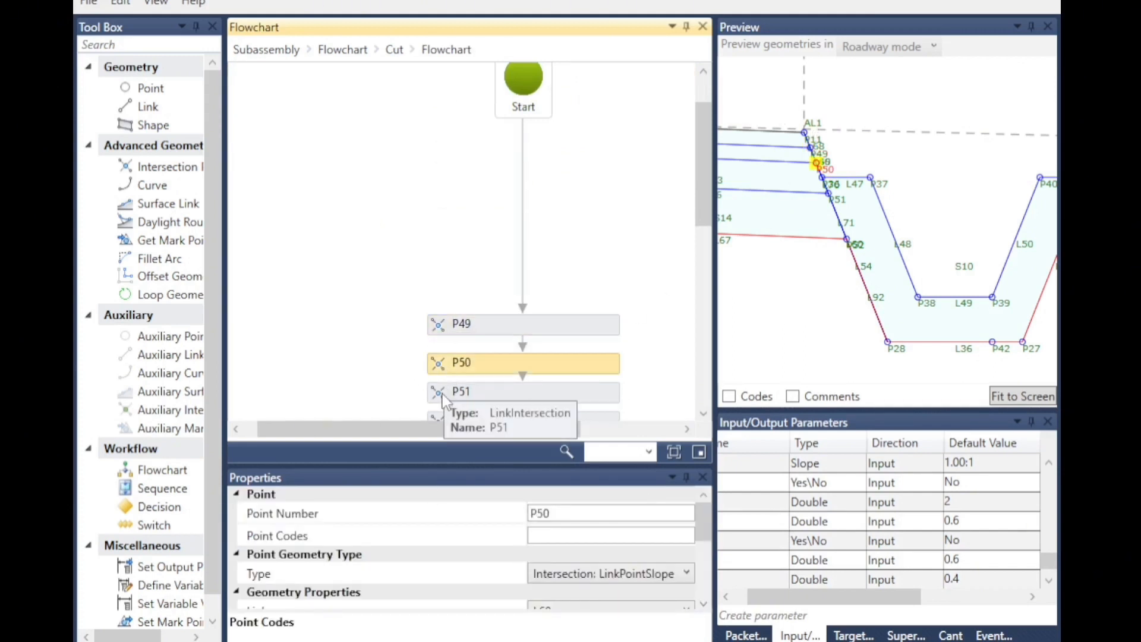
pyautogui.scroll(-4, 468, 333)
pyautogui.click(443, 208)
pyautogui.click(438, 234)
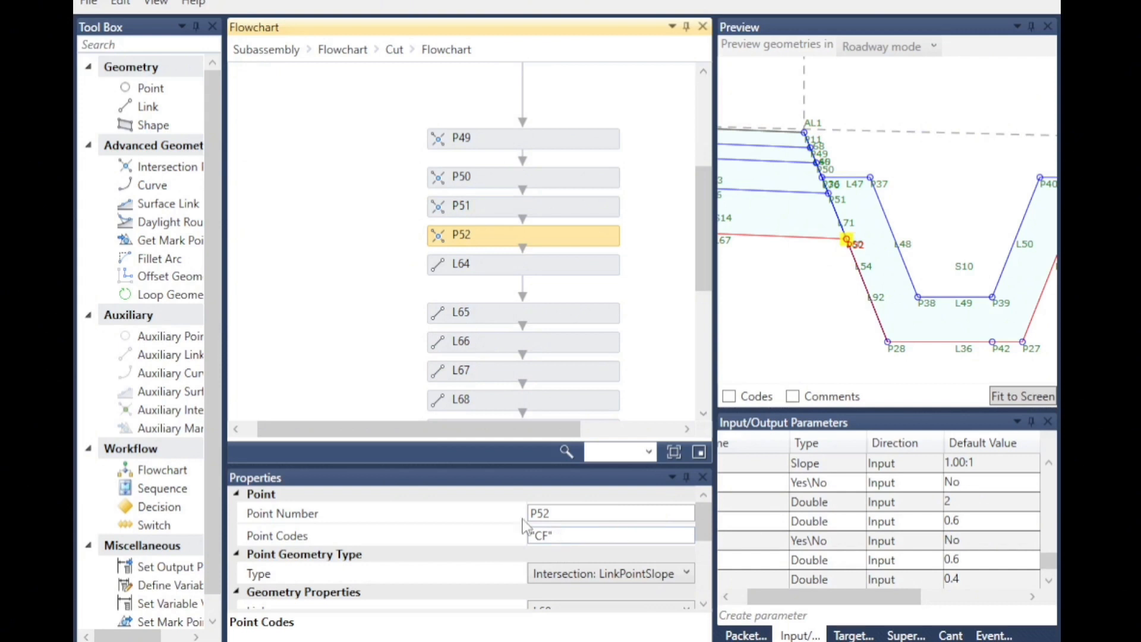
# Review the link codes and start points of links L64 through L71 in this flowchart.
pyautogui.click(441, 267)
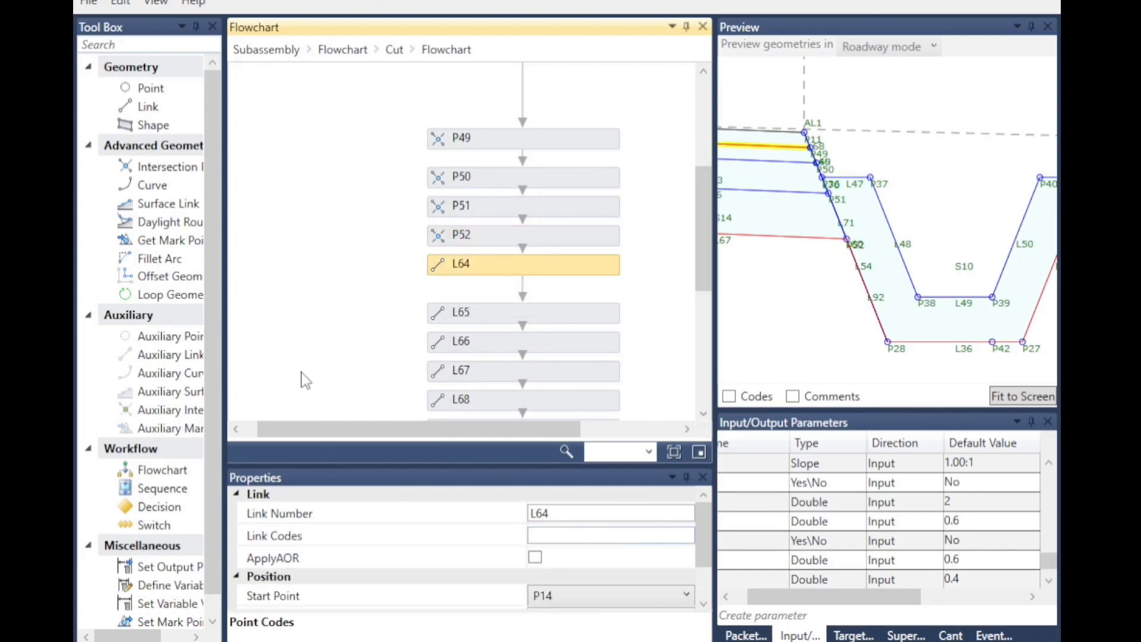
pyautogui.click(445, 315)
pyautogui.scroll(-1, 961, 262)
pyautogui.scroll(-2, 961, 262)
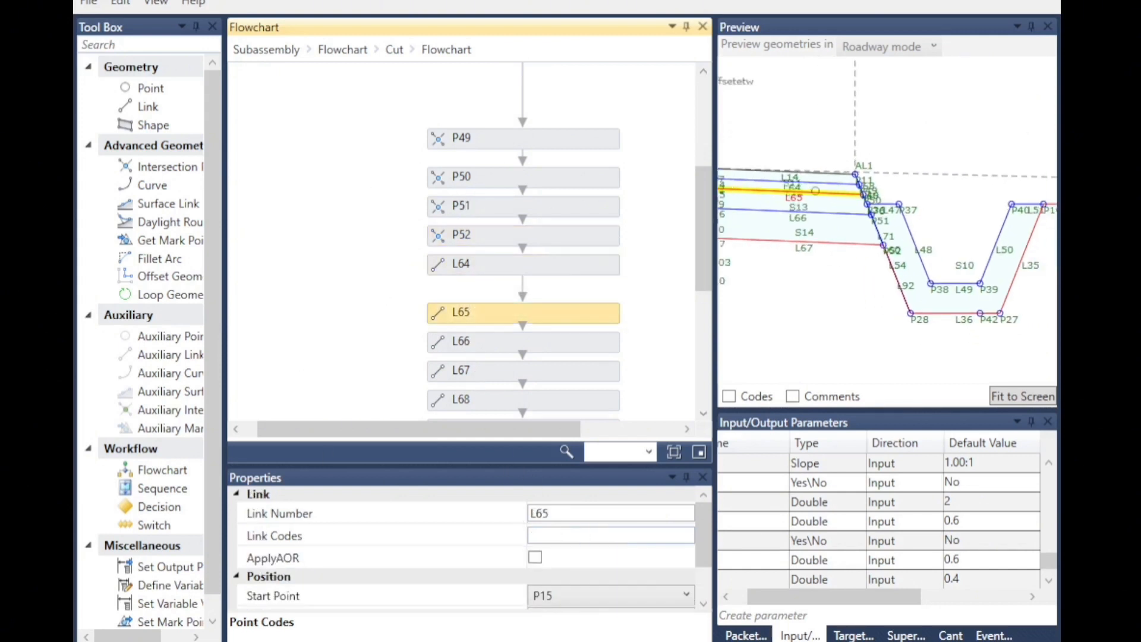
pyautogui.click(443, 341)
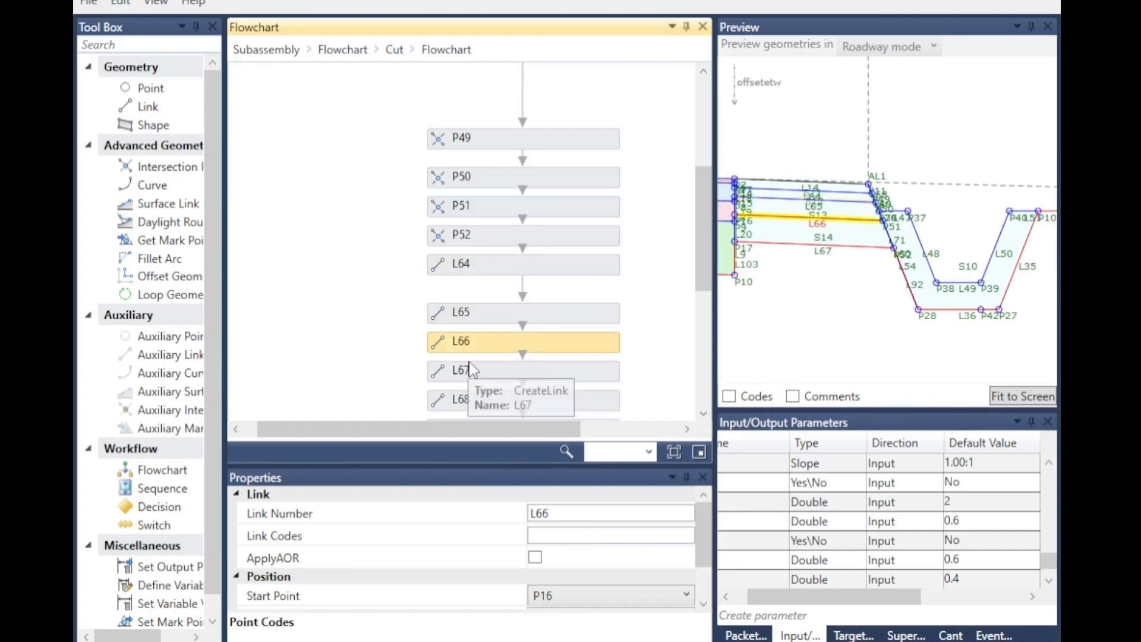
pyautogui.scroll(-3, 438, 343)
pyautogui.click(439, 283)
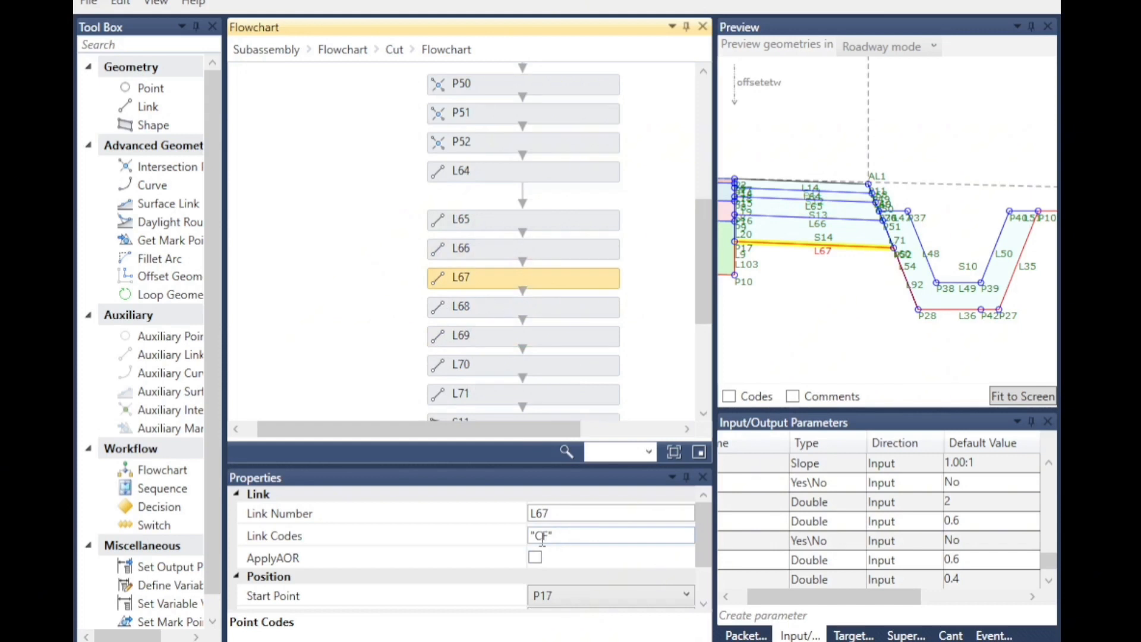
pyautogui.click(442, 312)
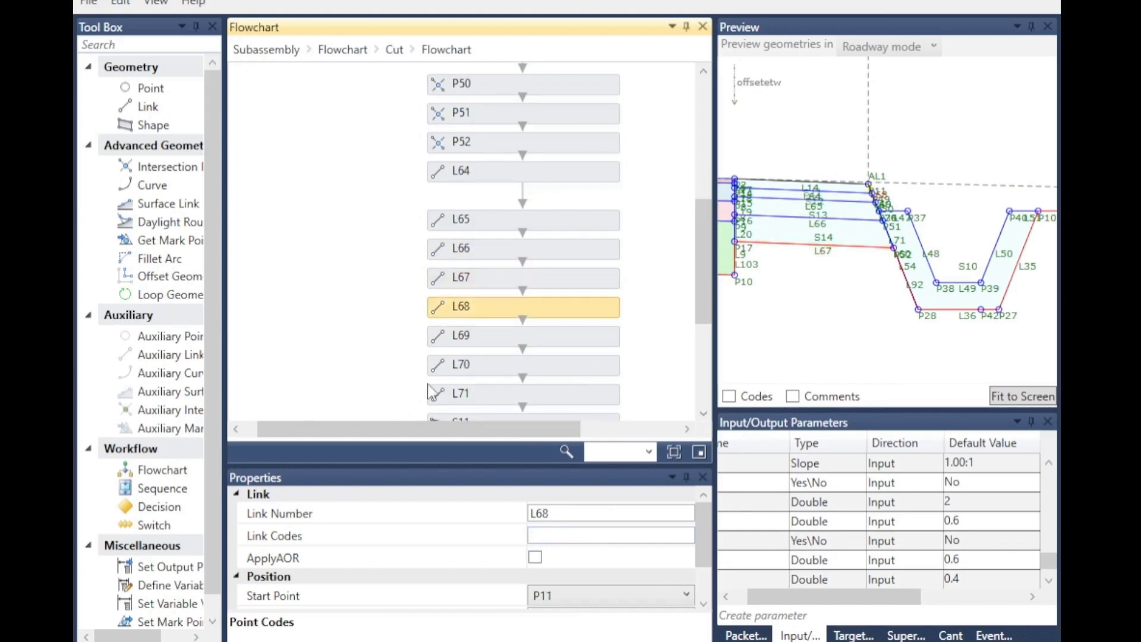
pyautogui.click(446, 342)
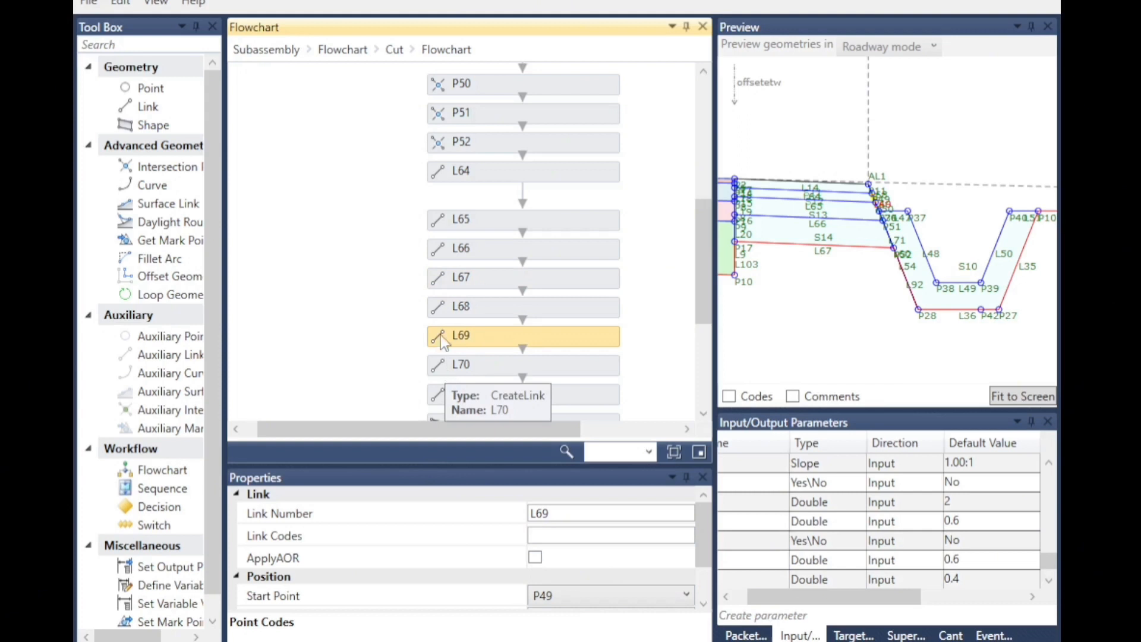
pyautogui.scroll(2, 912, 211)
pyautogui.scroll(3, 878, 210)
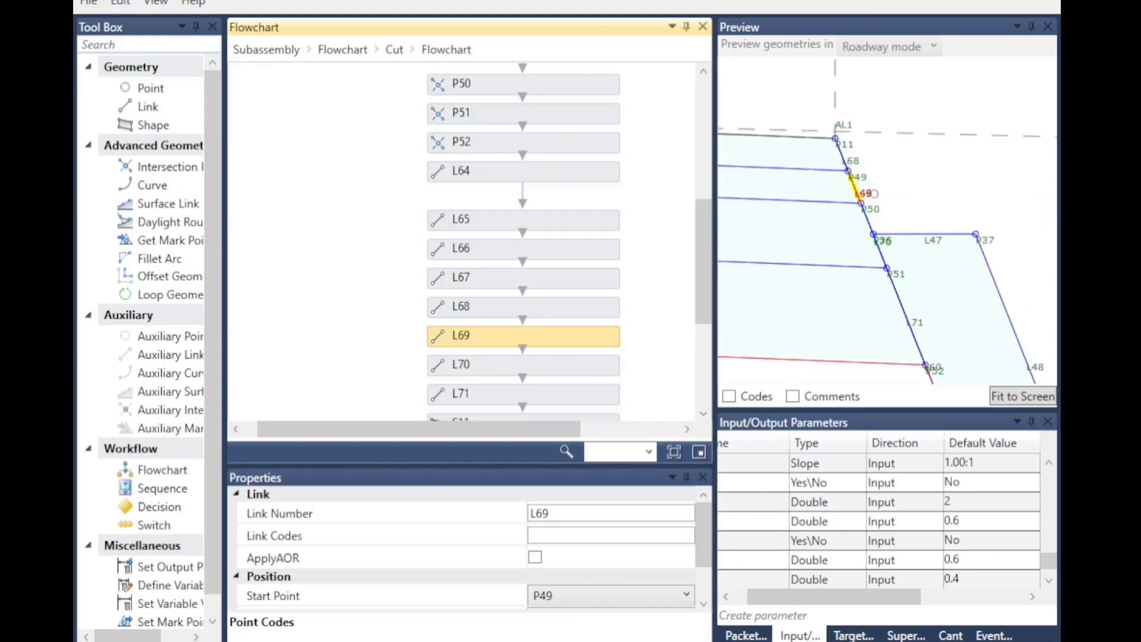
pyautogui.scroll(1, 878, 210)
pyautogui.scroll(-2, 878, 211)
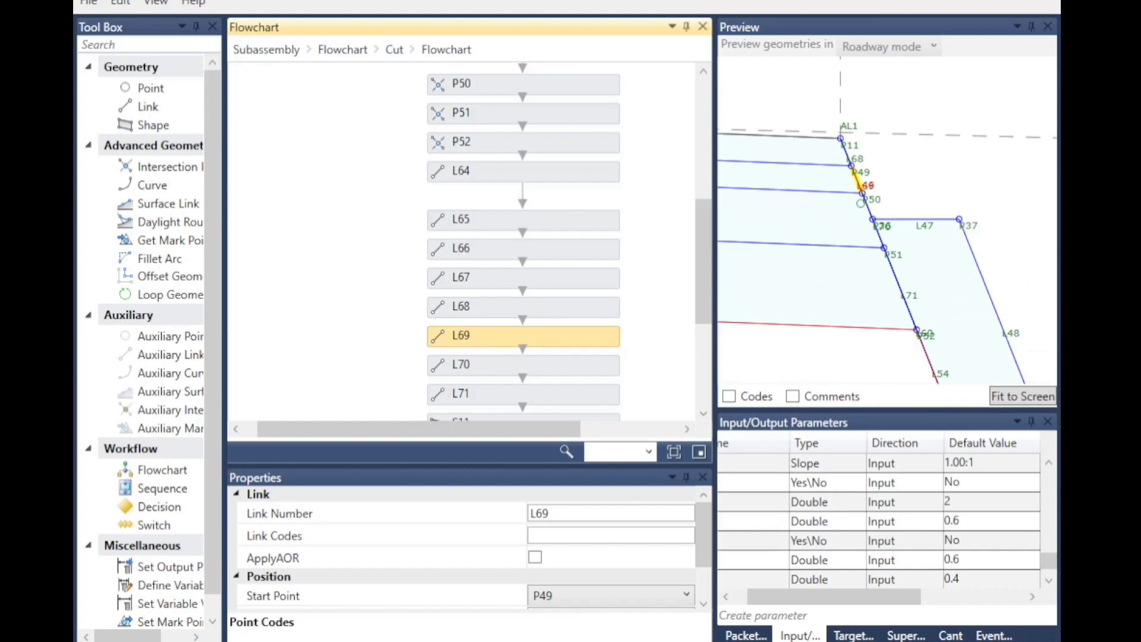
pyautogui.click(433, 369)
pyautogui.click(439, 400)
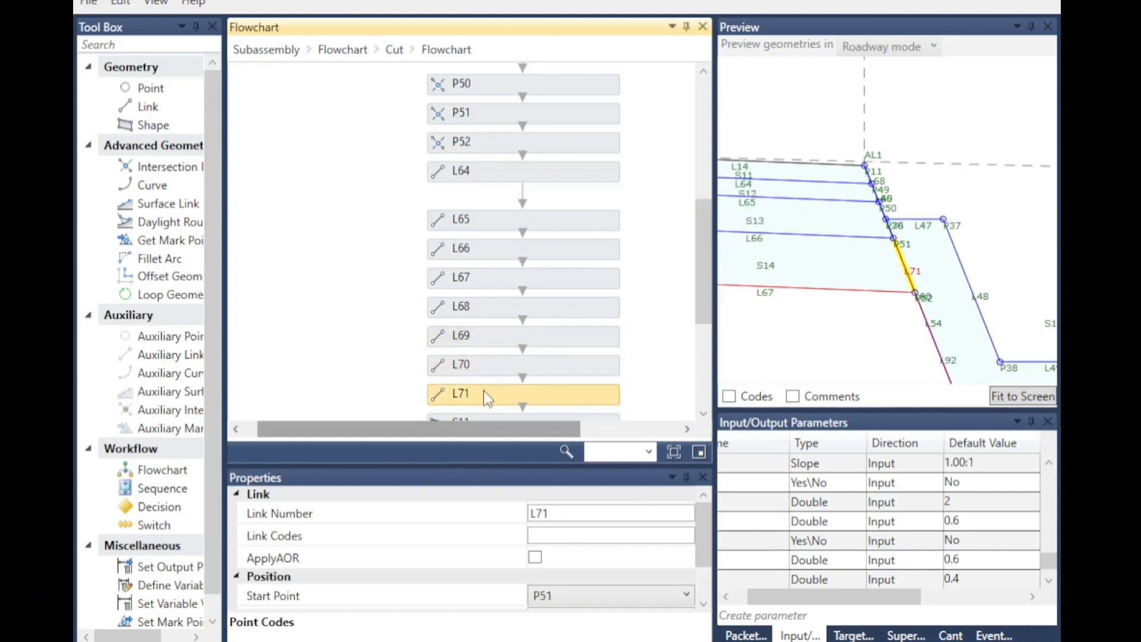
# Assign the shape code "sh1" to shape S11 using the on-screen keyboard.
pyautogui.scroll(-2, 509, 396)
pyautogui.click(446, 343)
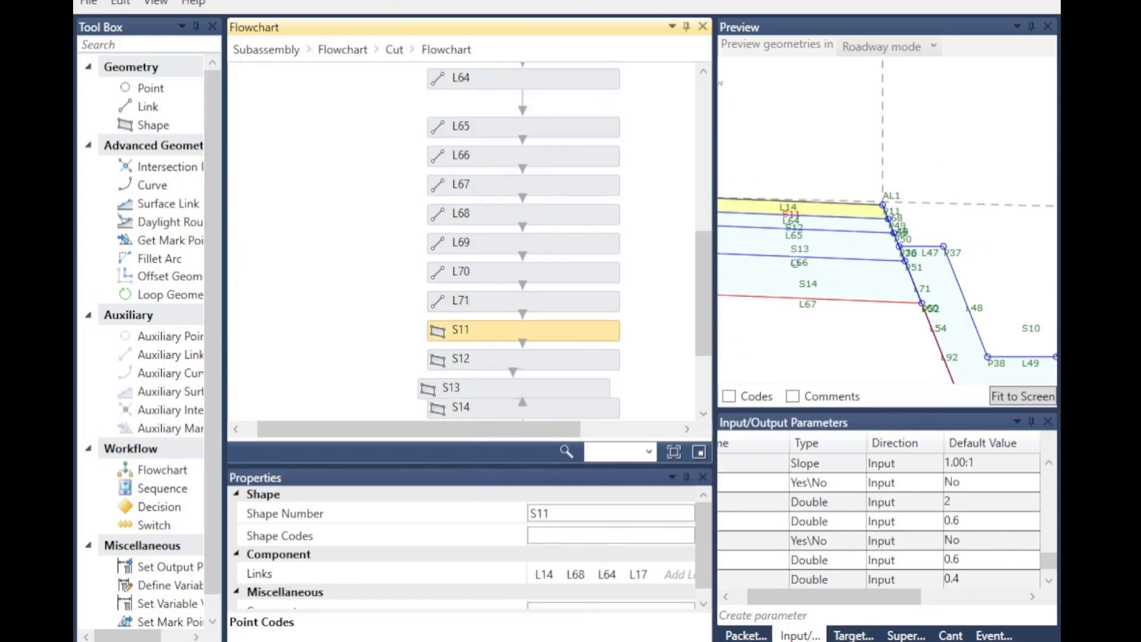
pyautogui.click(562, 535)
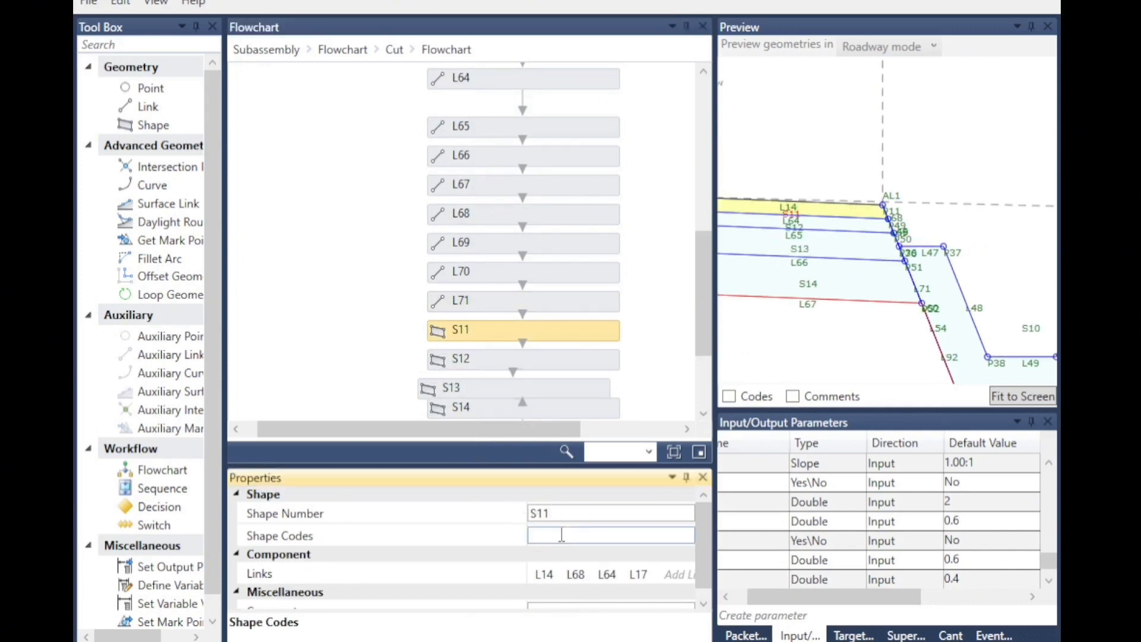
pyautogui.click(545, 535)
pyautogui.click(736, 378)
pyautogui.click(737, 377)
pyautogui.click(724, 378)
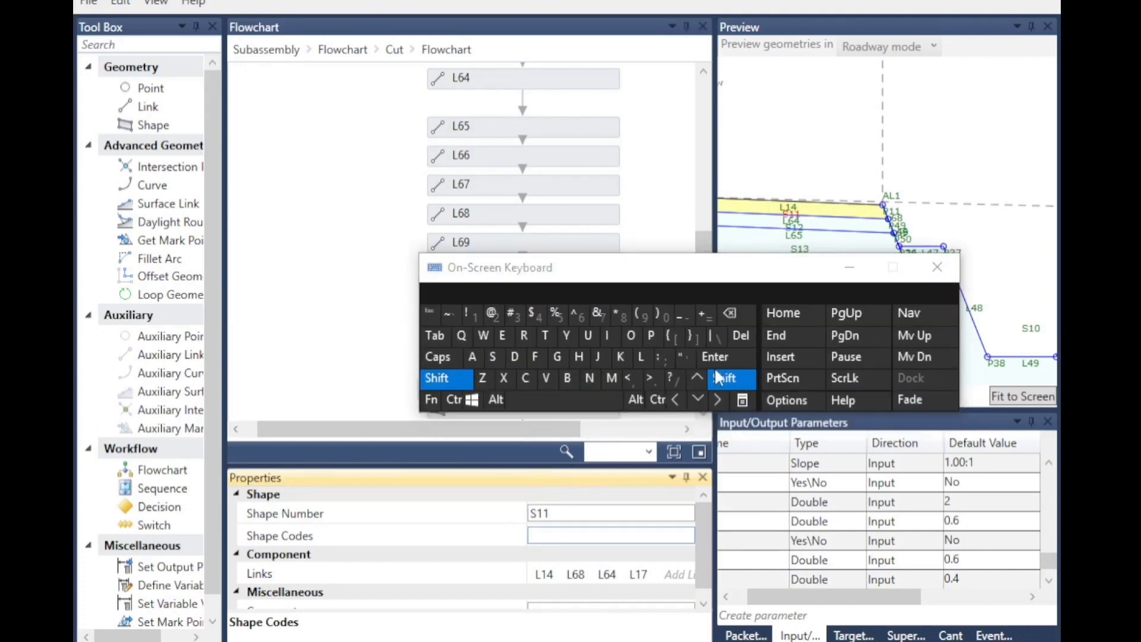
pyautogui.click(685, 358)
pyautogui.click(492, 356)
pyautogui.click(578, 356)
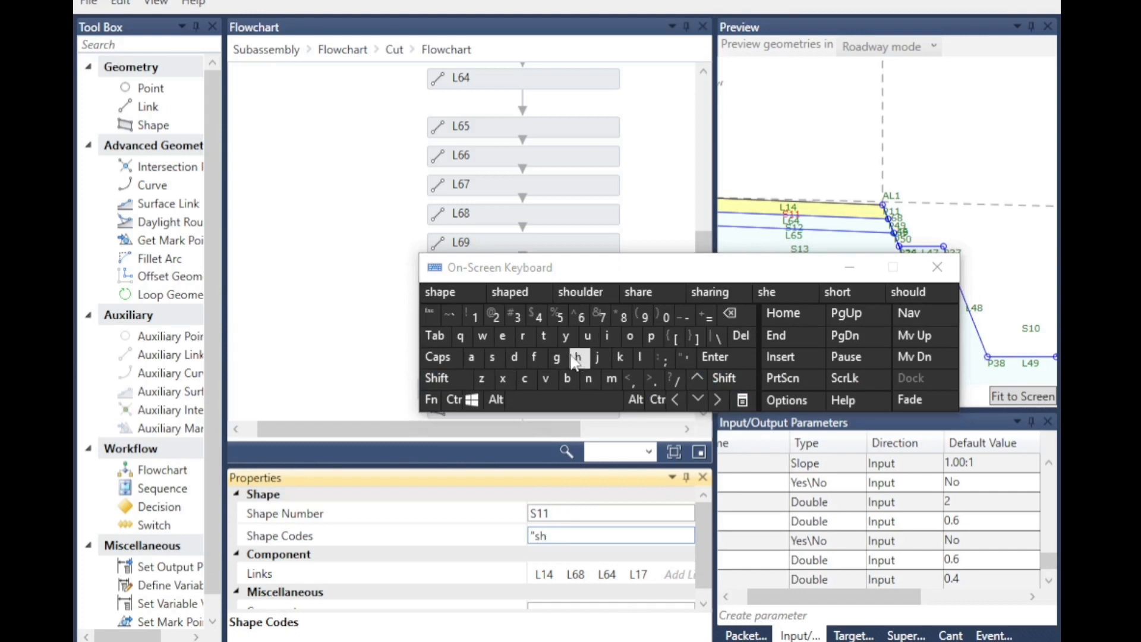
pyautogui.click(479, 326)
pyautogui.click(724, 378)
pyautogui.click(685, 358)
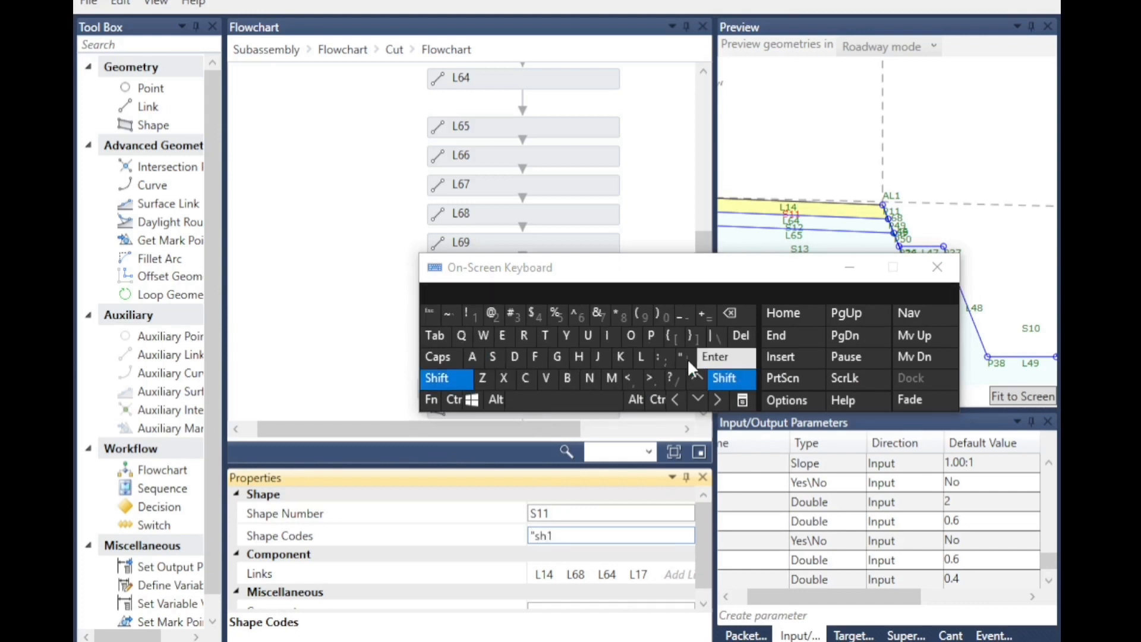
pyautogui.moveTo(734, 279); pyautogui.dragTo(945, 60)
# Assign the shape code "sh2" to shape S12.
pyautogui.click(461, 364)
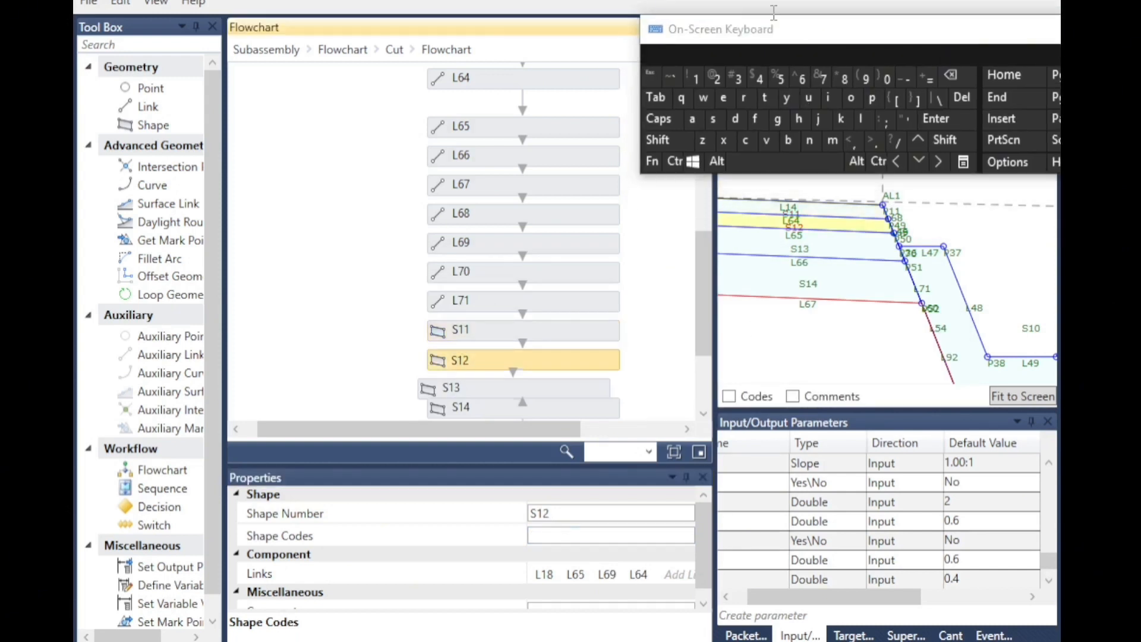
pyautogui.click(547, 536)
pyautogui.click(944, 141)
pyautogui.click(903, 118)
pyautogui.click(712, 118)
pyautogui.click(799, 120)
pyautogui.click(716, 78)
pyautogui.click(949, 140)
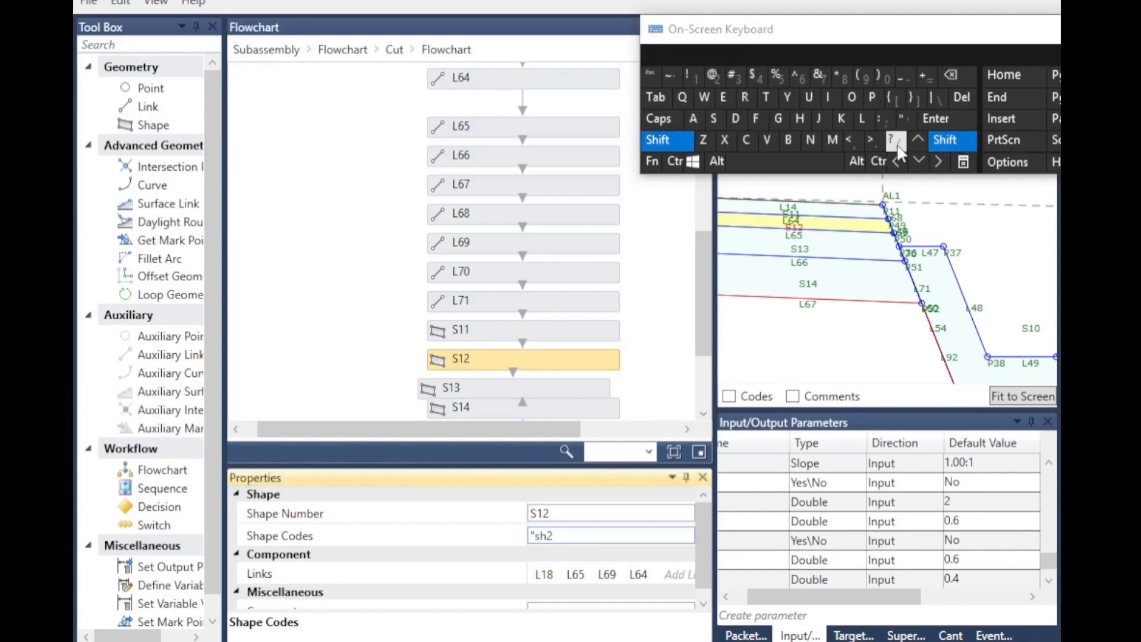
pyautogui.click(904, 119)
# Assign the shape code "sh3" to shape S13.
pyautogui.scroll(-2, 484, 332)
pyautogui.click(482, 343)
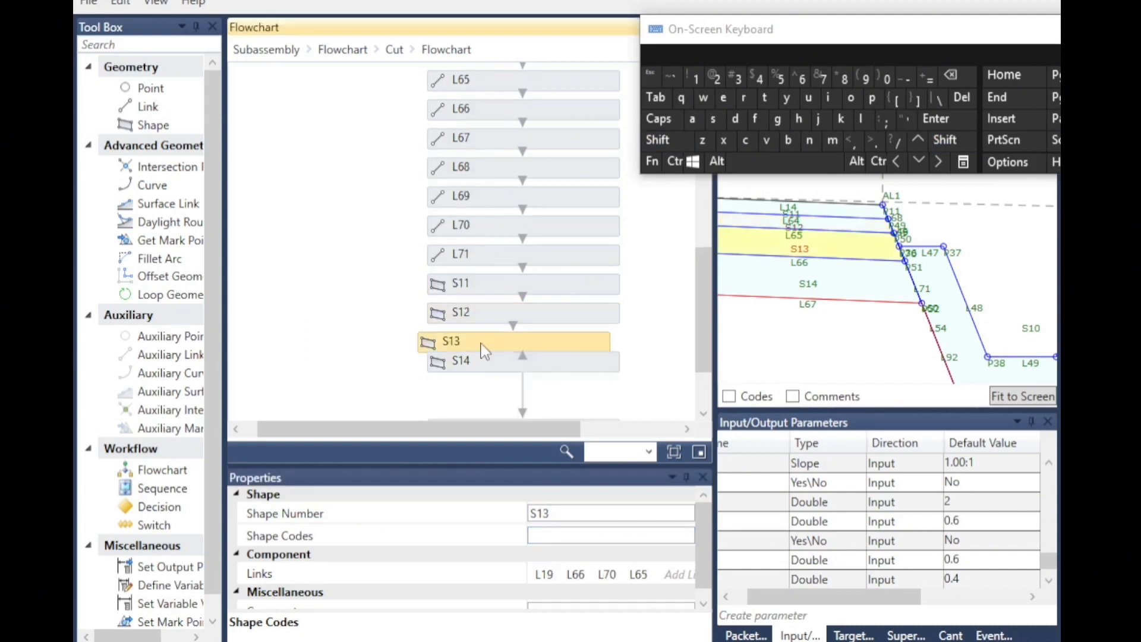
pyautogui.click(543, 533)
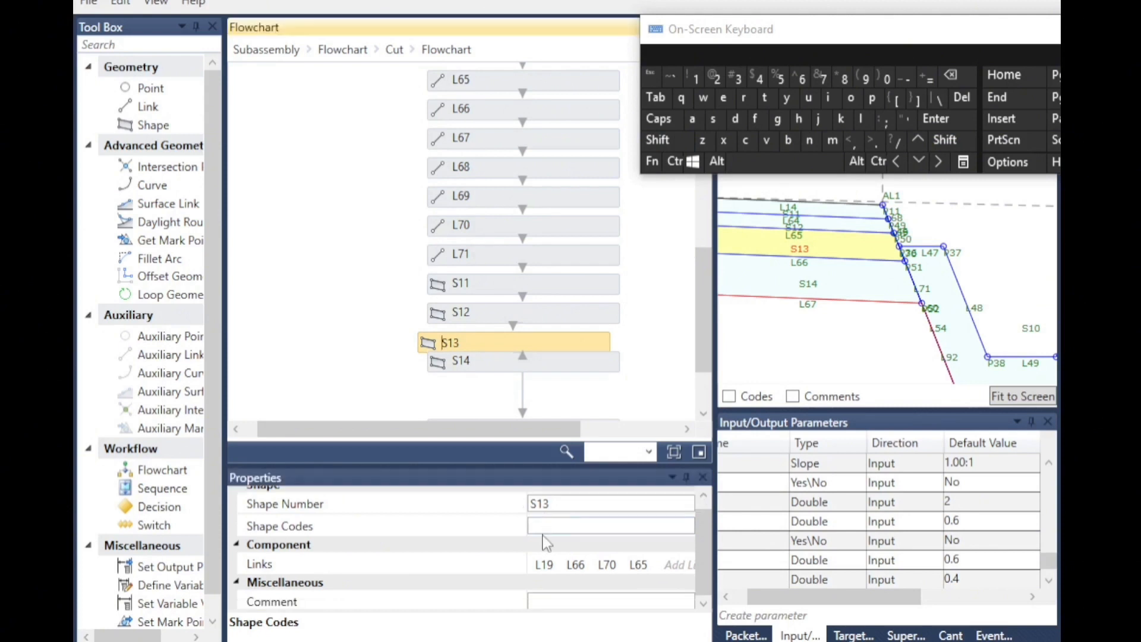
pyautogui.click(543, 528)
pyautogui.click(945, 140)
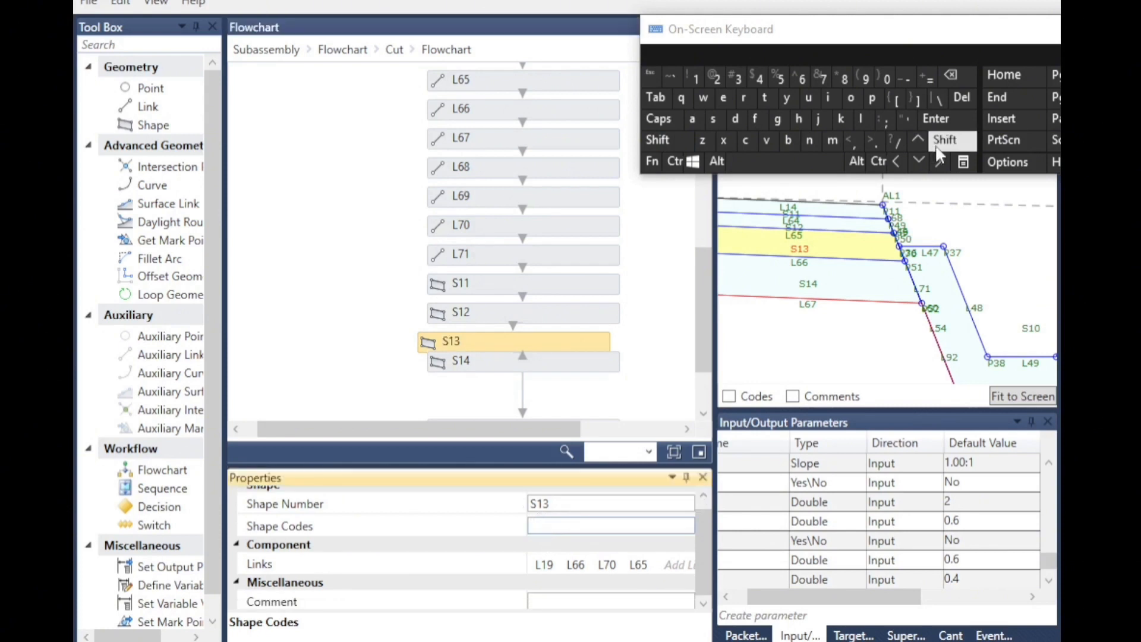
pyautogui.click(905, 118)
pyautogui.click(712, 119)
pyautogui.click(798, 119)
pyautogui.click(735, 77)
pyautogui.click(945, 140)
pyautogui.click(904, 119)
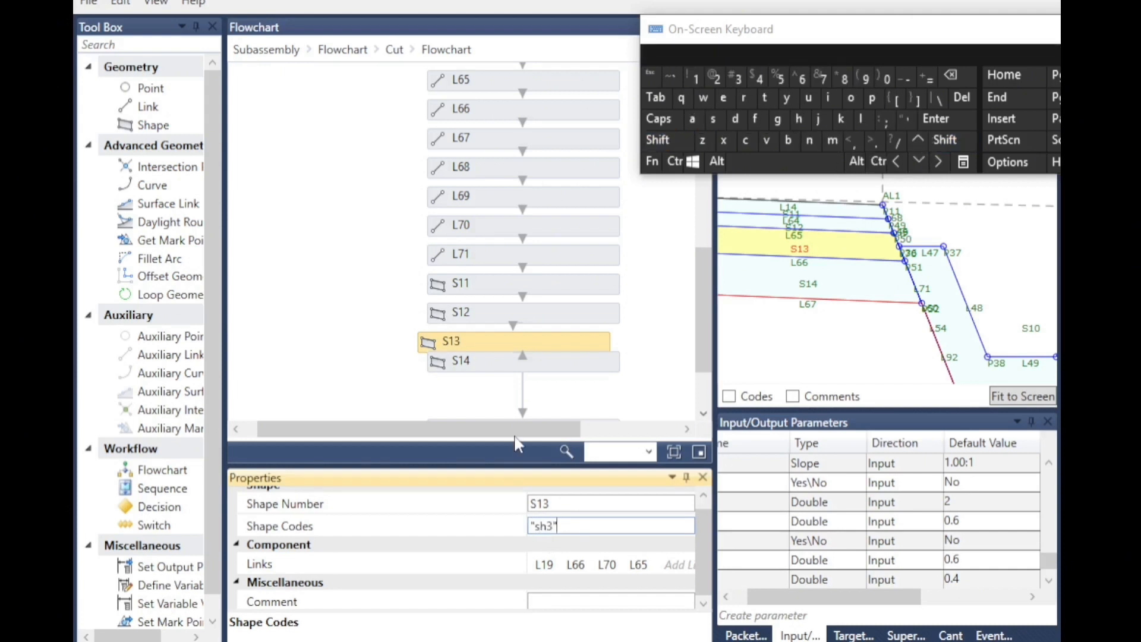
# Assign the shape code "sh4" to shape S14.
pyautogui.click(476, 364)
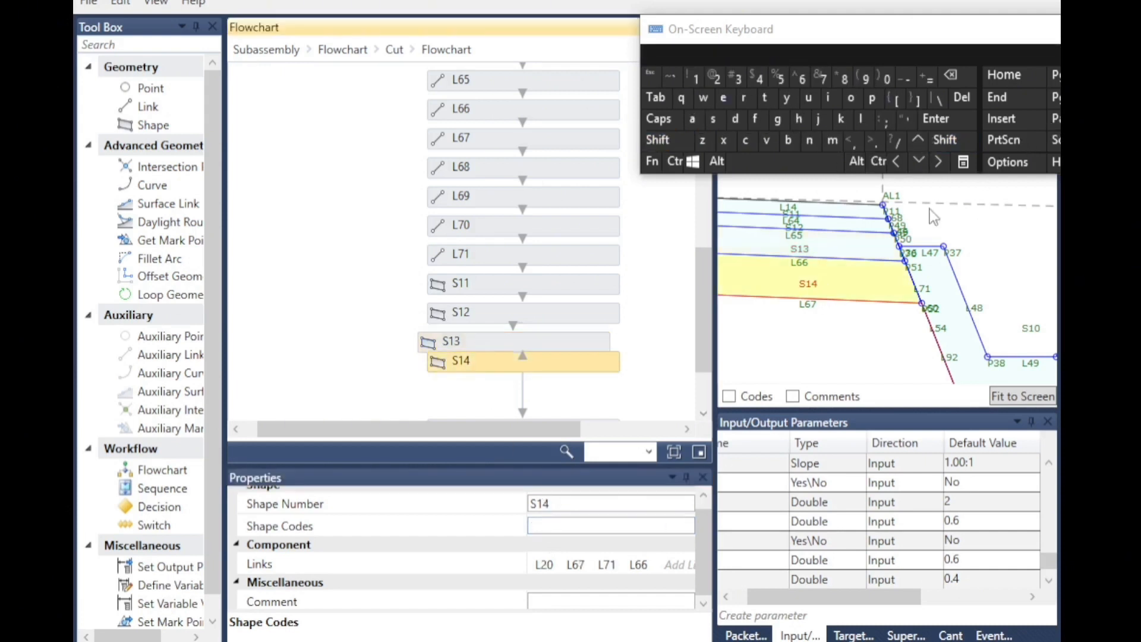
pyautogui.click(550, 527)
pyautogui.click(953, 142)
pyautogui.click(903, 120)
pyautogui.click(713, 119)
pyautogui.click(799, 119)
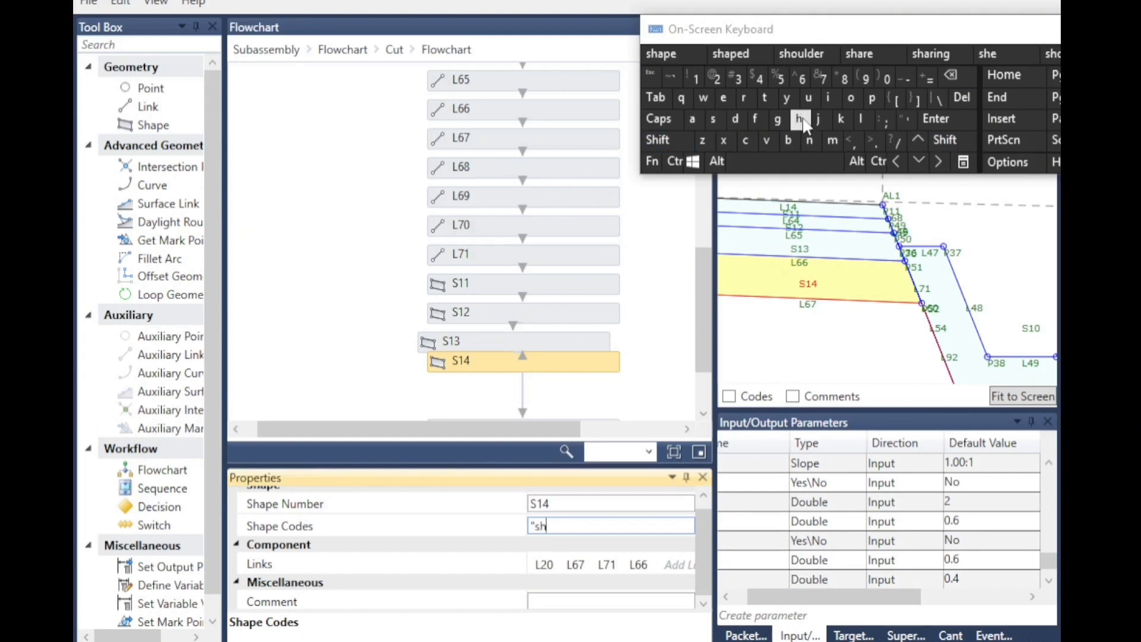
pyautogui.click(756, 78)
pyautogui.click(945, 140)
pyautogui.click(903, 120)
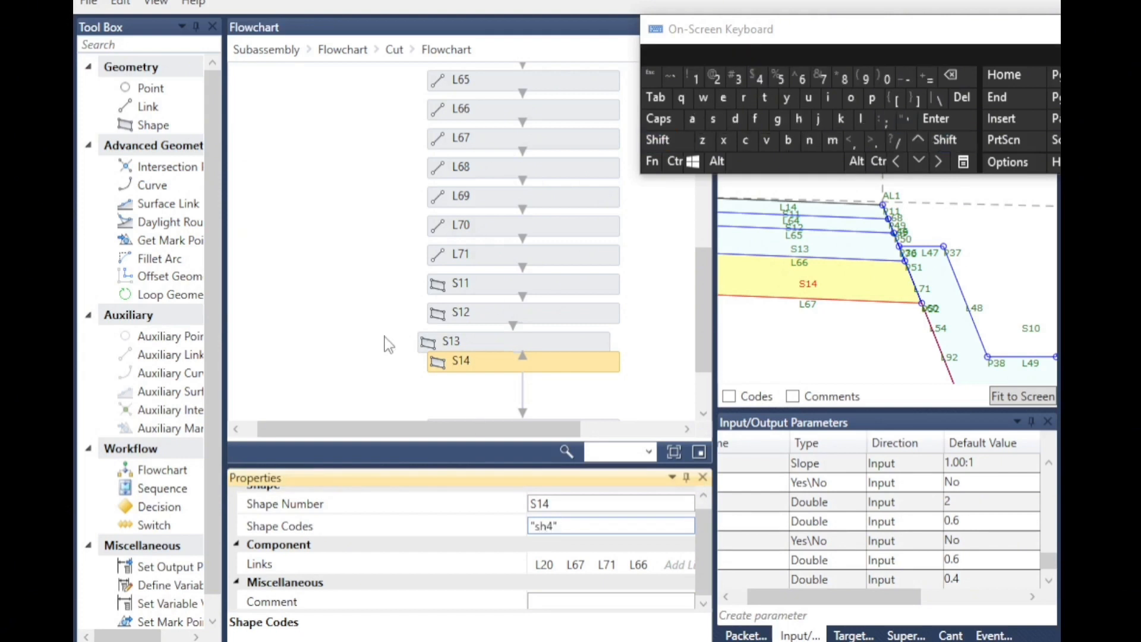
# Check link L92's link codes and start point.
pyautogui.click(387, 345)
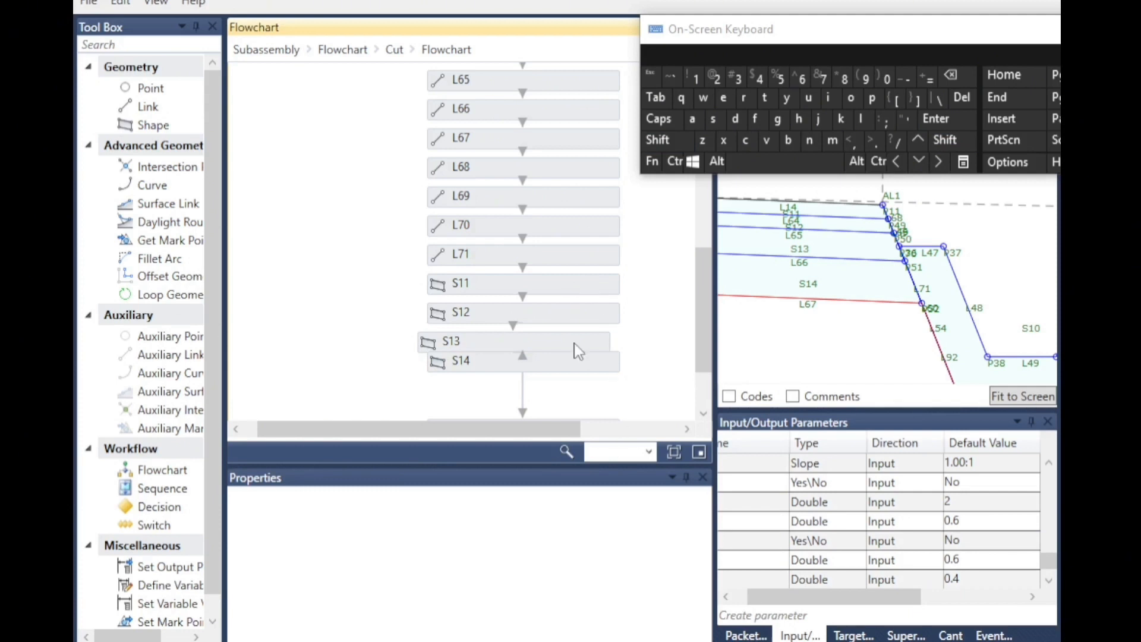
pyautogui.scroll(-2, 547, 369)
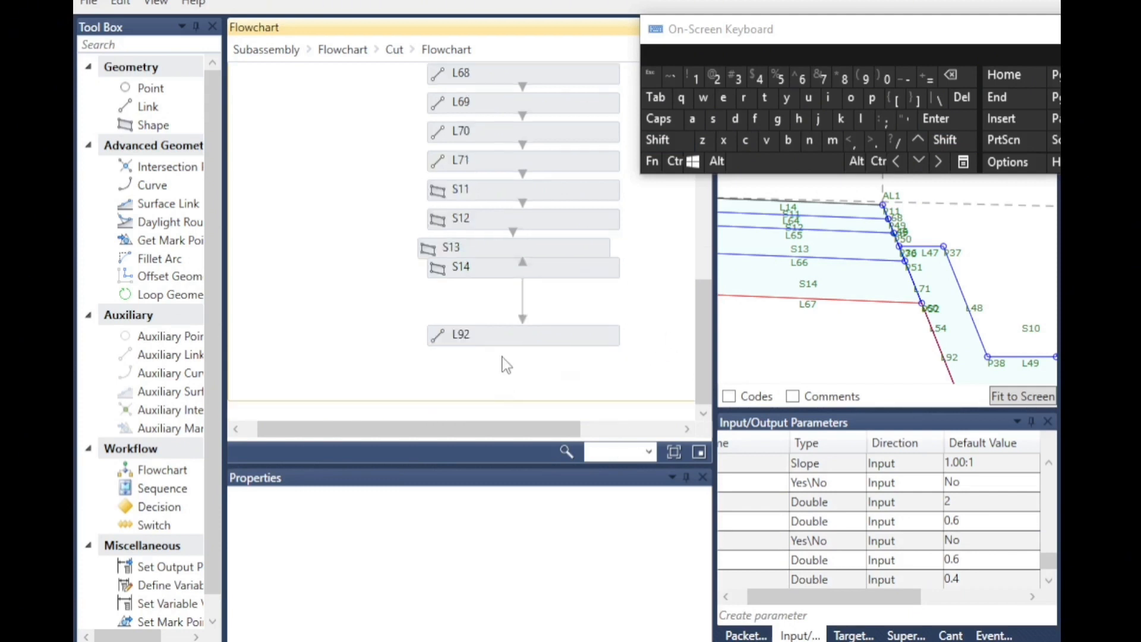
pyautogui.click(454, 342)
pyautogui.scroll(3, 945, 361)
pyautogui.scroll(-3, 893, 238)
pyautogui.scroll(-1, 893, 239)
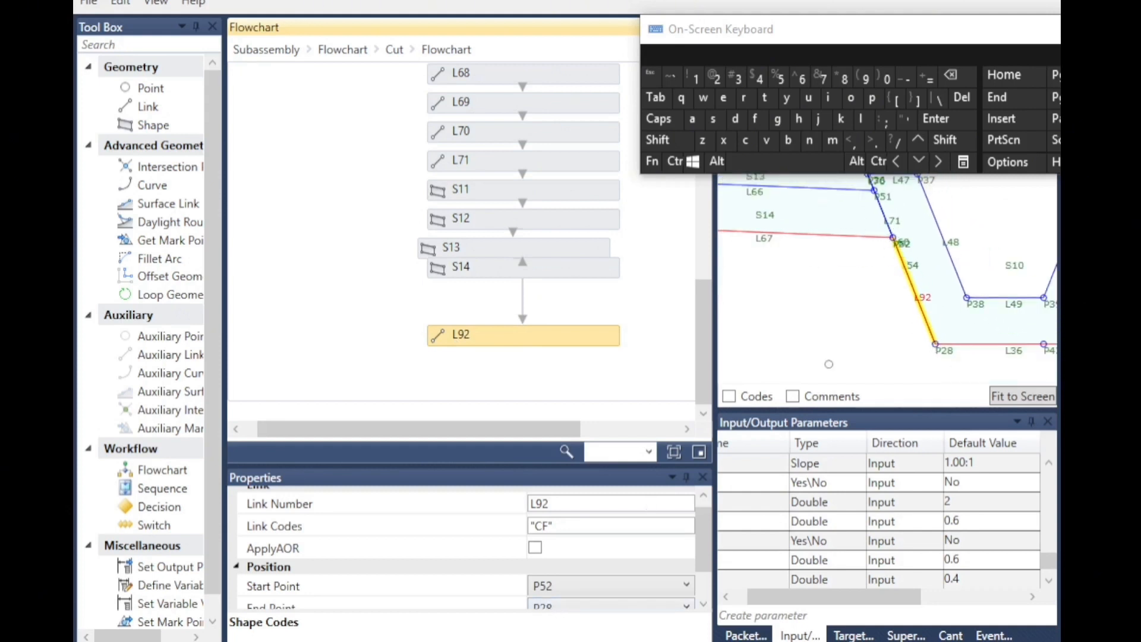
pyautogui.click(537, 374)
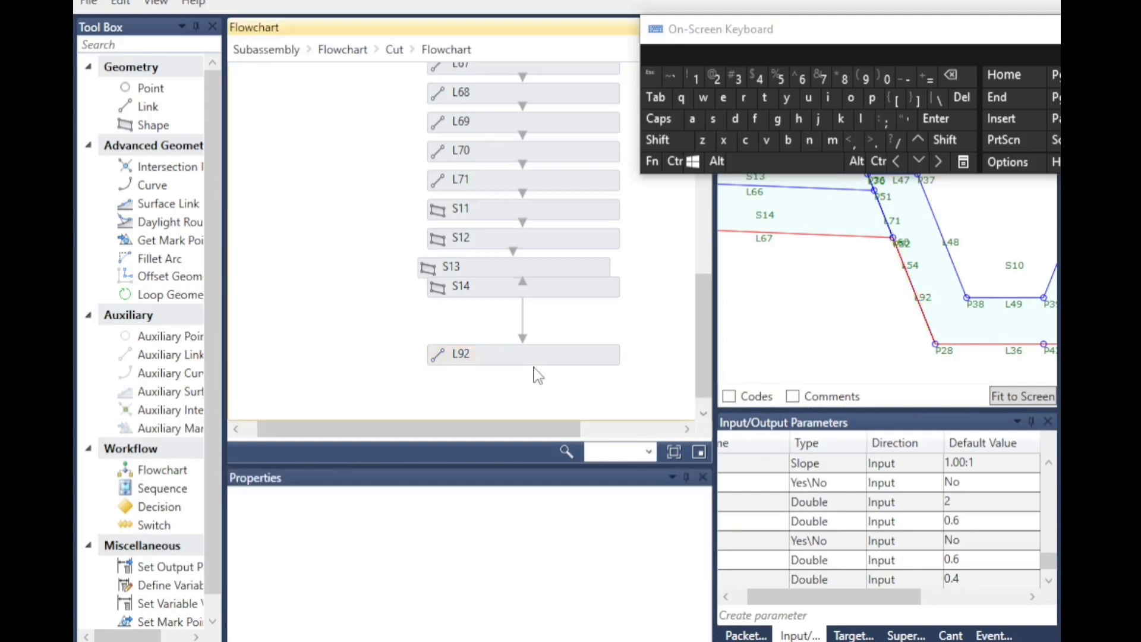
# Set the ditch parameter's default value to rcud to preview that ditch type.
pyautogui.scroll(-1, 975, 534)
pyautogui.scroll(8, 975, 533)
pyautogui.scroll(-1, 979, 493)
pyautogui.scroll(1, 973, 523)
pyautogui.scroll(-1, 969, 550)
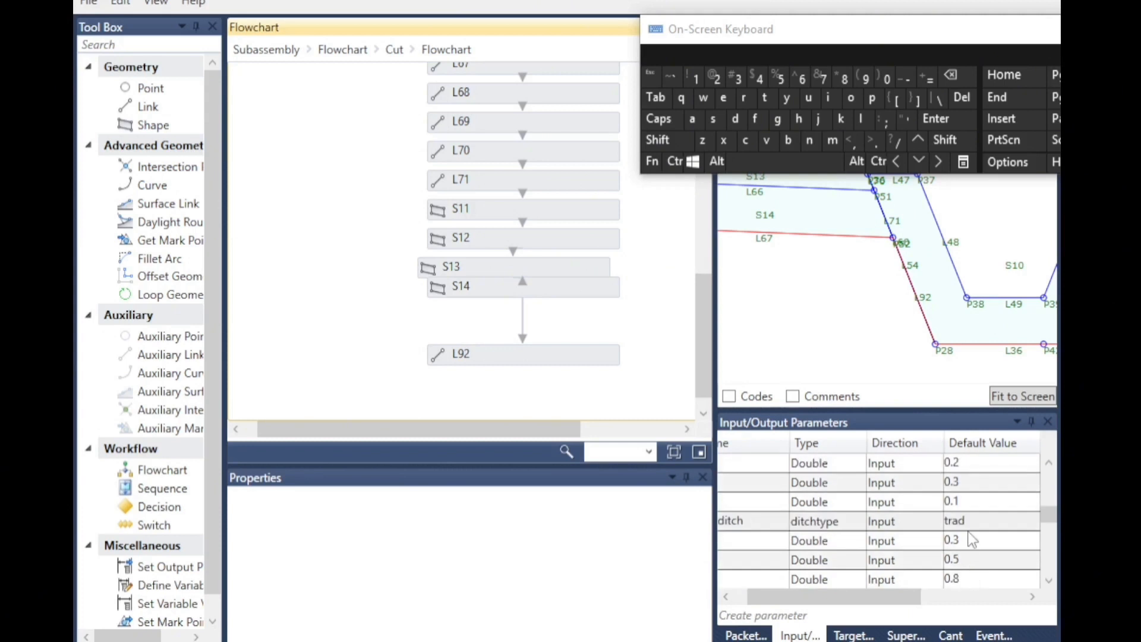
pyautogui.click(975, 525)
pyautogui.click(975, 526)
pyautogui.click(978, 558)
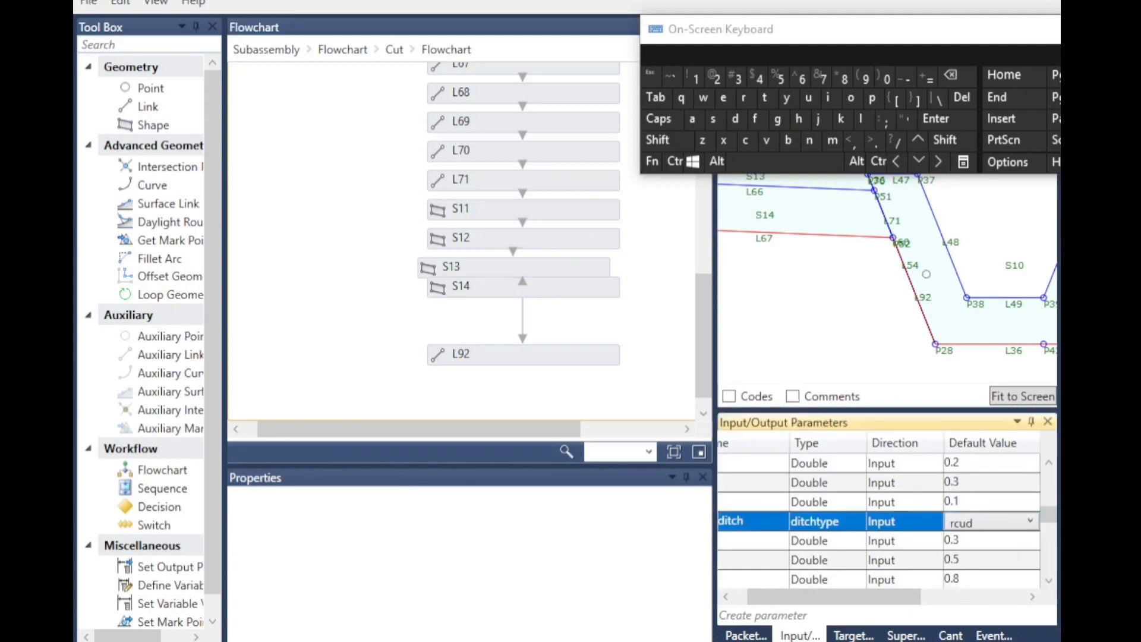
pyautogui.click(901, 323)
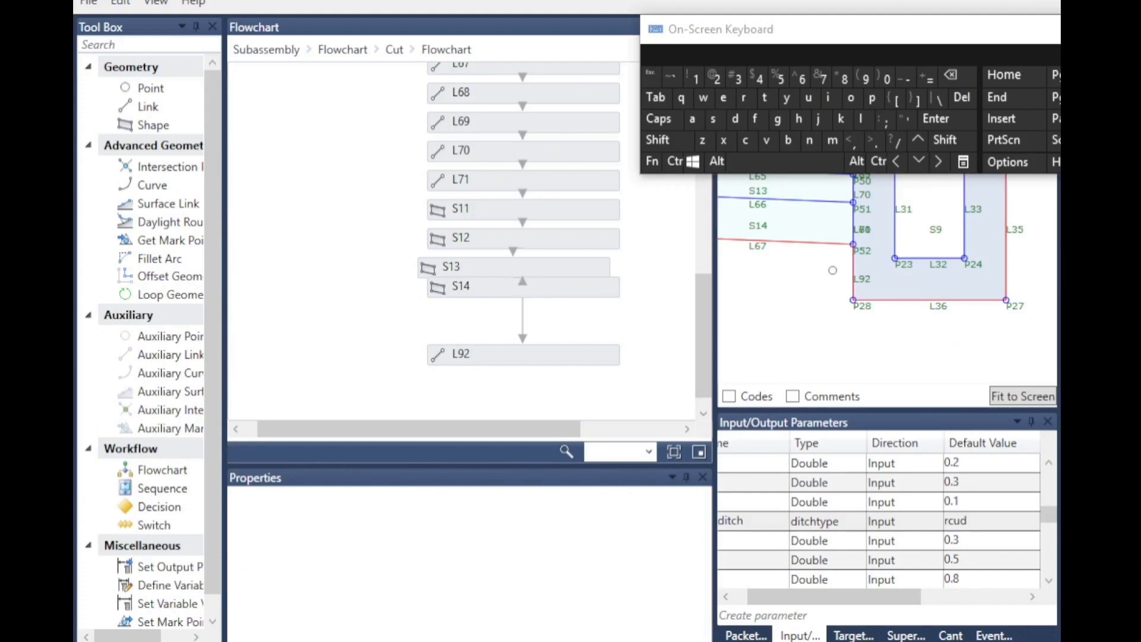
# Preview link L92 with the ditch parameter's default value switched to mud, then restore it to rcud.
pyautogui.click(438, 357)
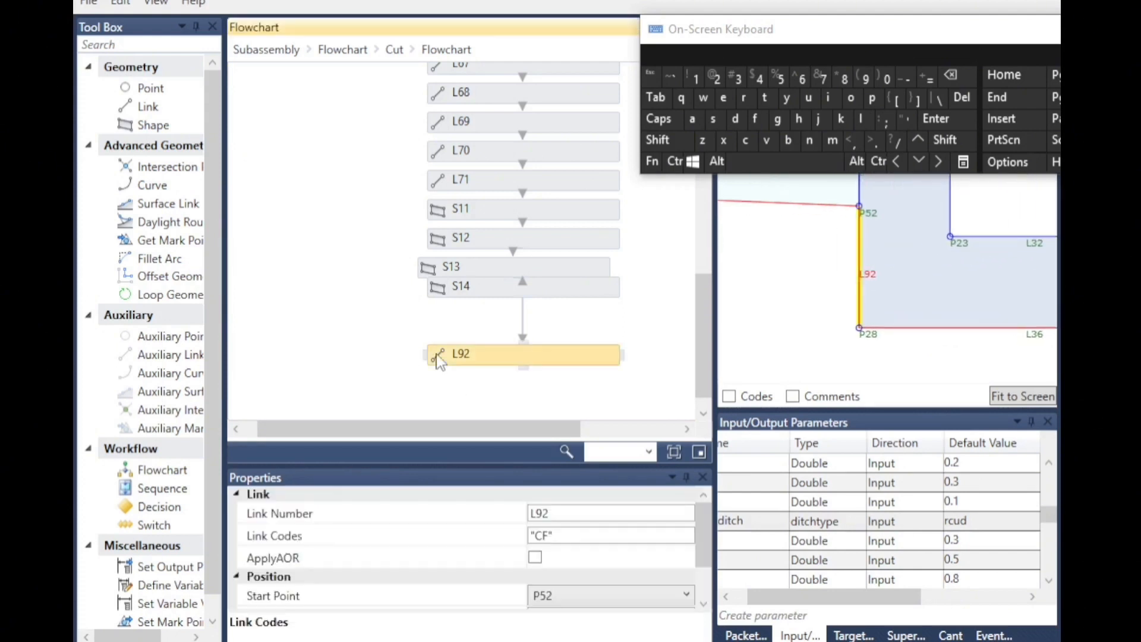
pyautogui.click(975, 525)
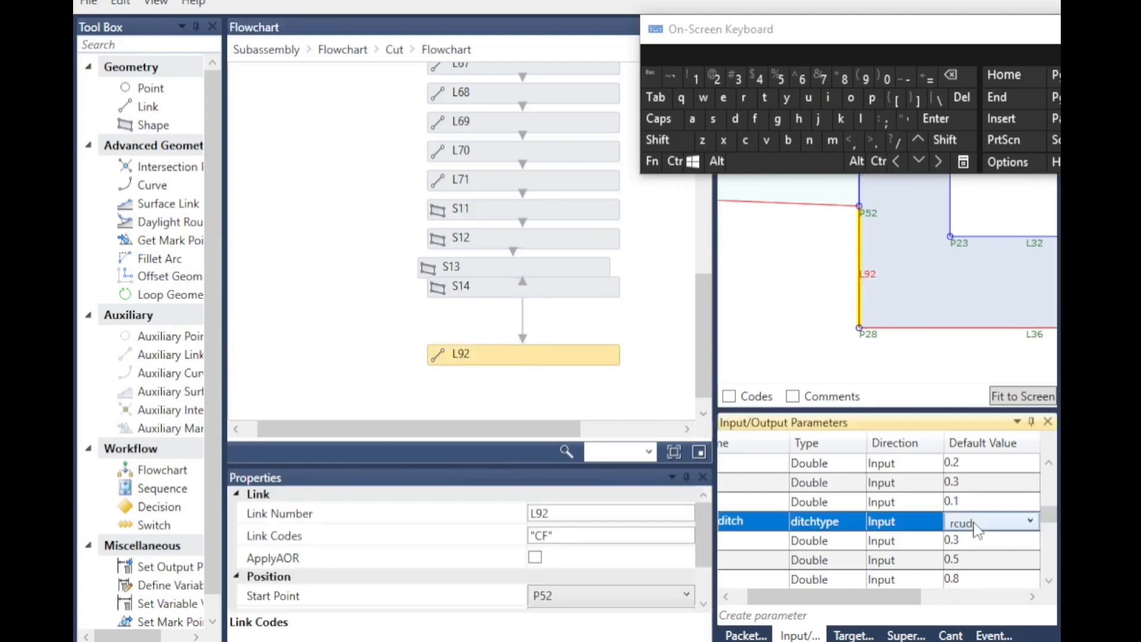
pyautogui.click(972, 528)
pyautogui.click(977, 566)
pyautogui.click(826, 351)
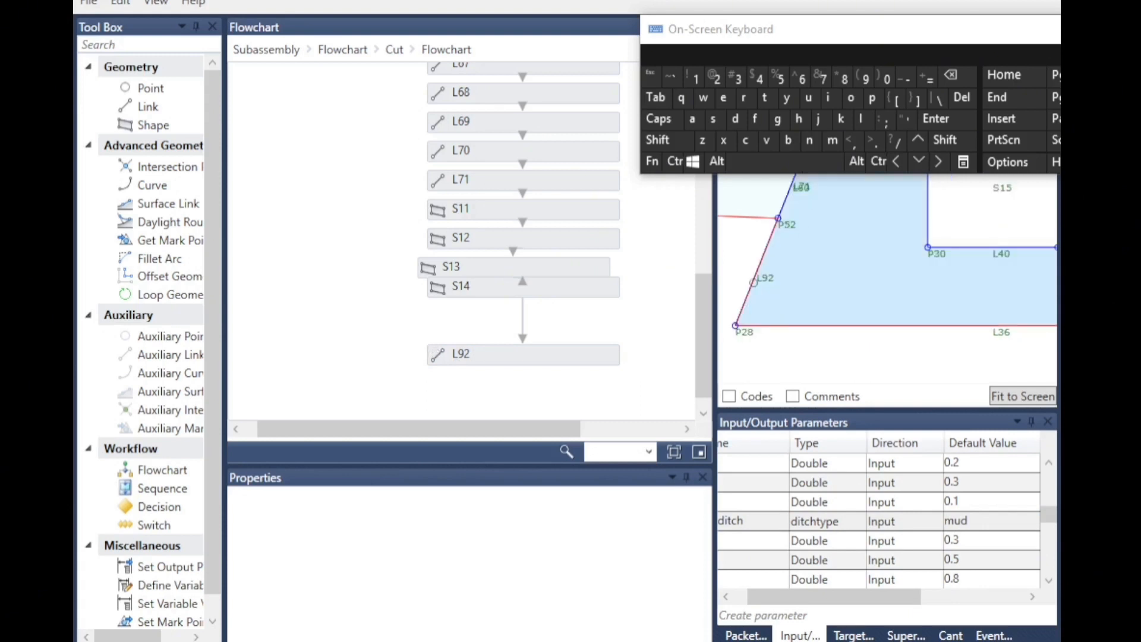
pyautogui.click(438, 355)
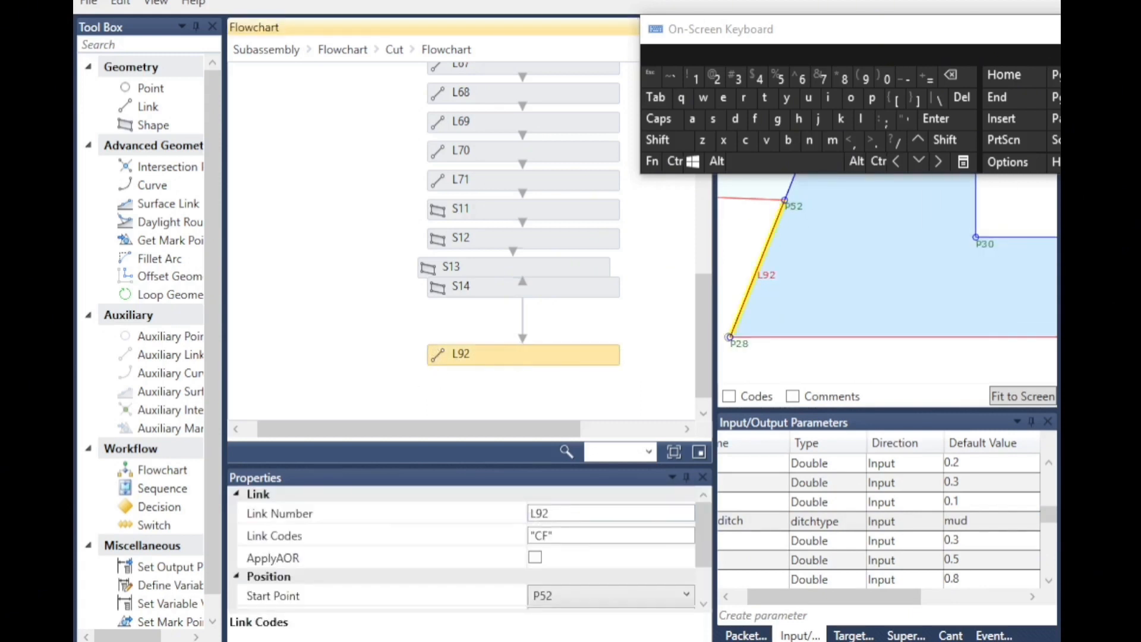
pyautogui.click(968, 522)
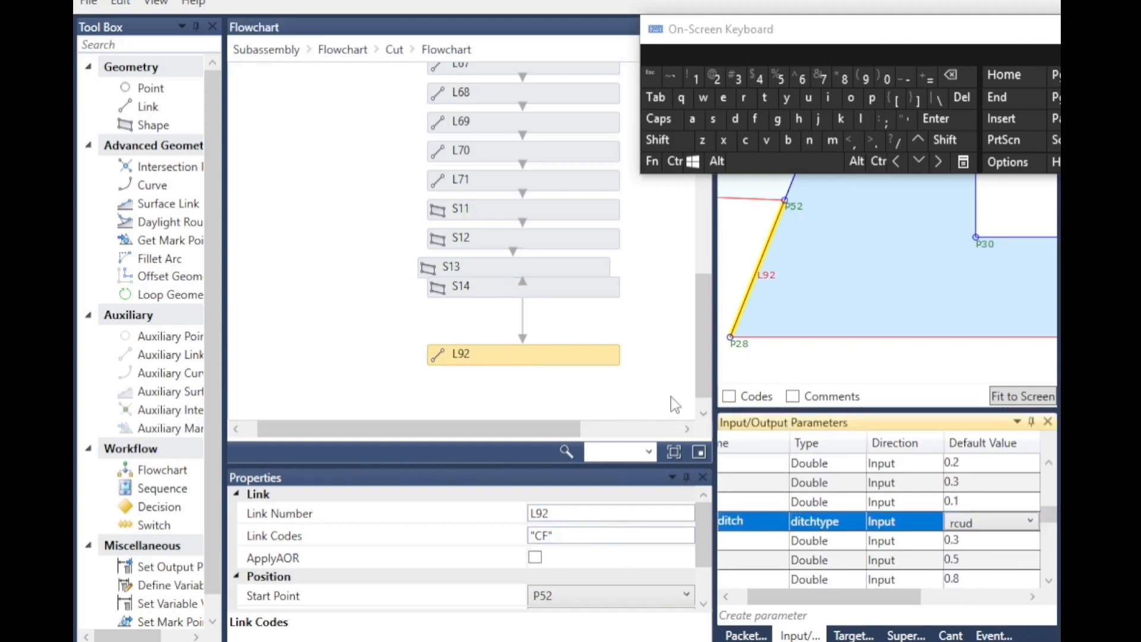
pyautogui.click(877, 356)
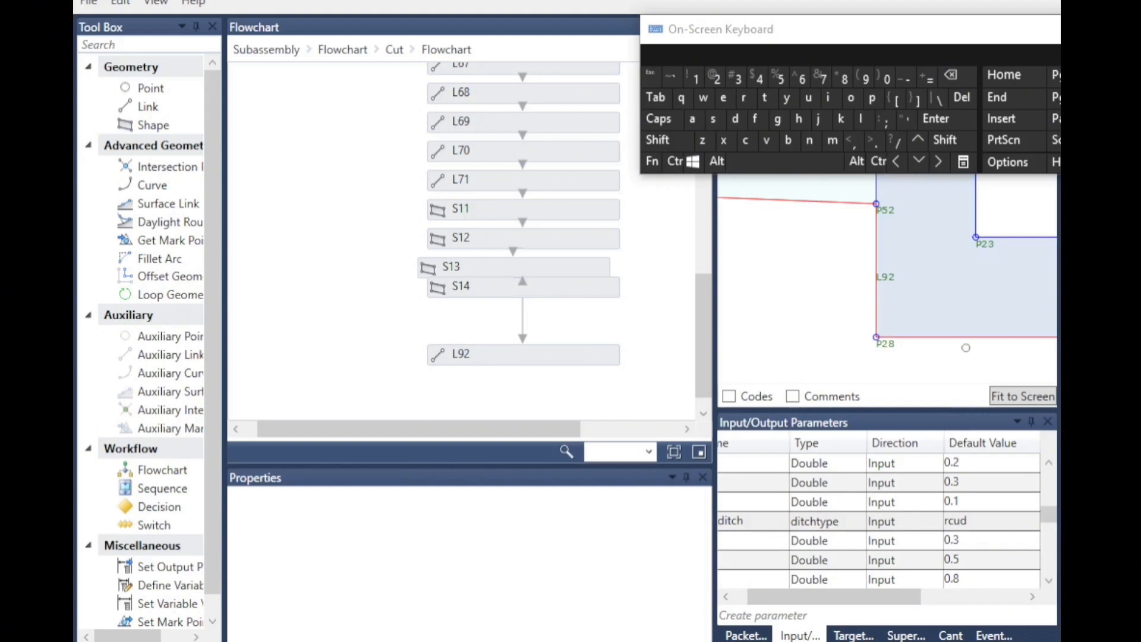
# Review link L92 and shape S14 in the ditch flowchart.
pyautogui.click(441, 357)
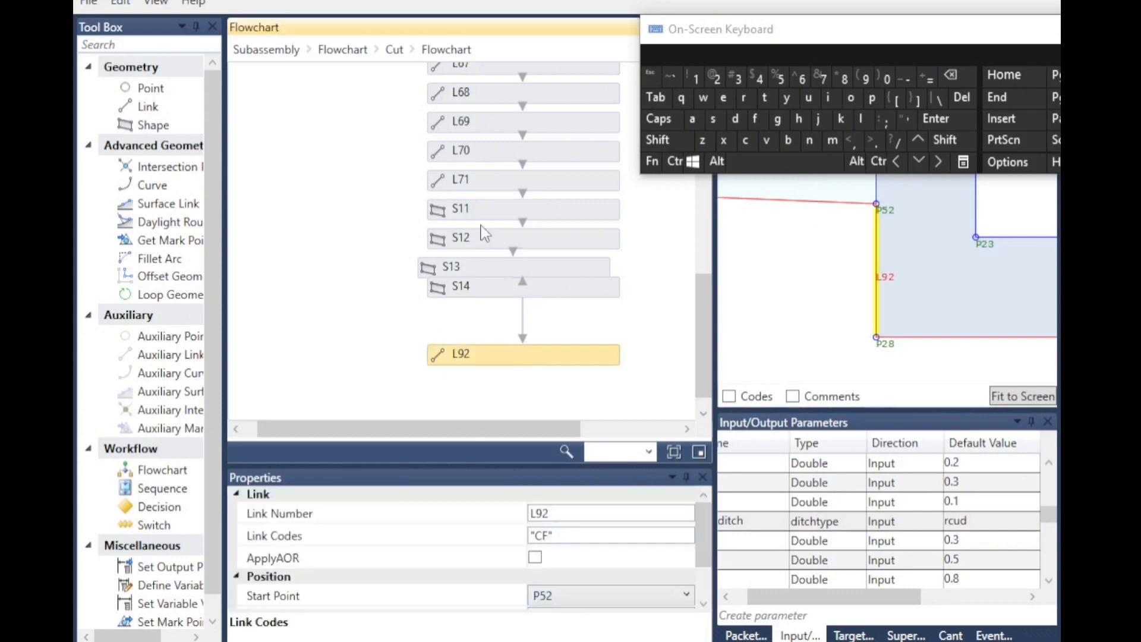
pyautogui.click(430, 290)
pyautogui.press('Down')
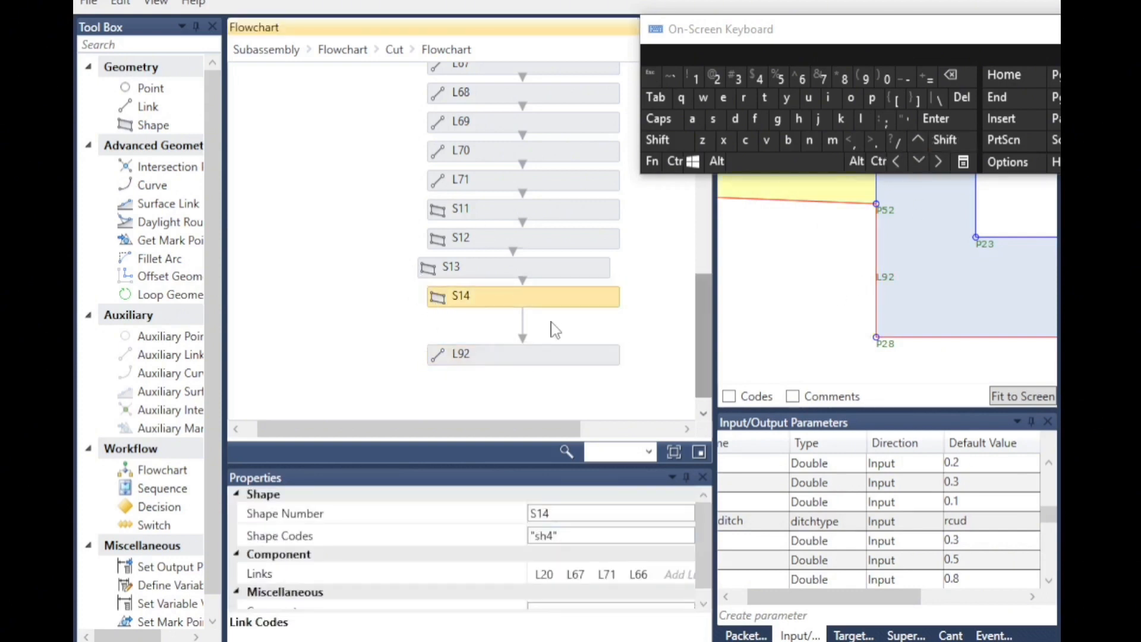
pyautogui.click(675, 348)
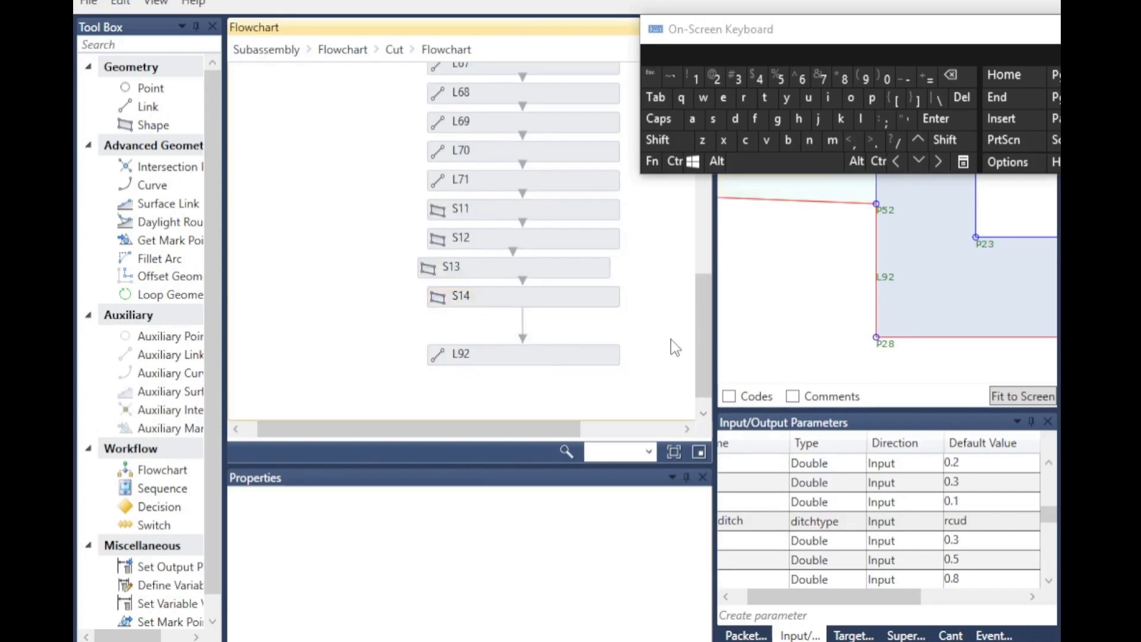
# Return to the cut flowchart and review the point and link codes of P101&L73 and P102&L74.
pyautogui.scroll(-2, 766, 336)
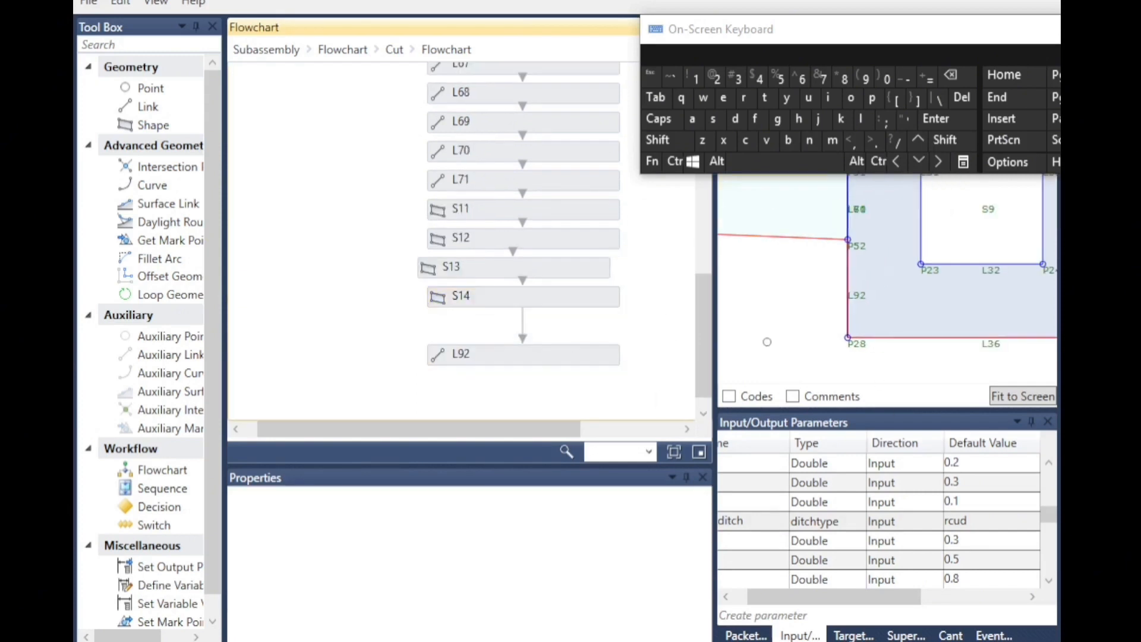
pyautogui.click(394, 50)
pyautogui.scroll(-3, 543, 324)
pyautogui.doubleClick(546, 337)
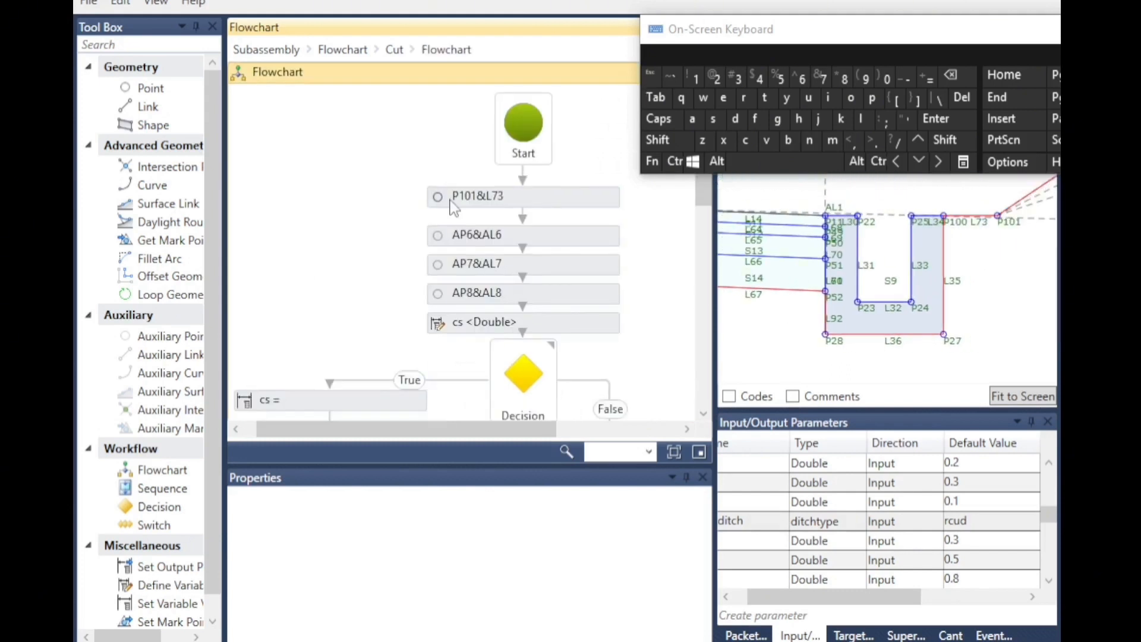
pyautogui.click(454, 202)
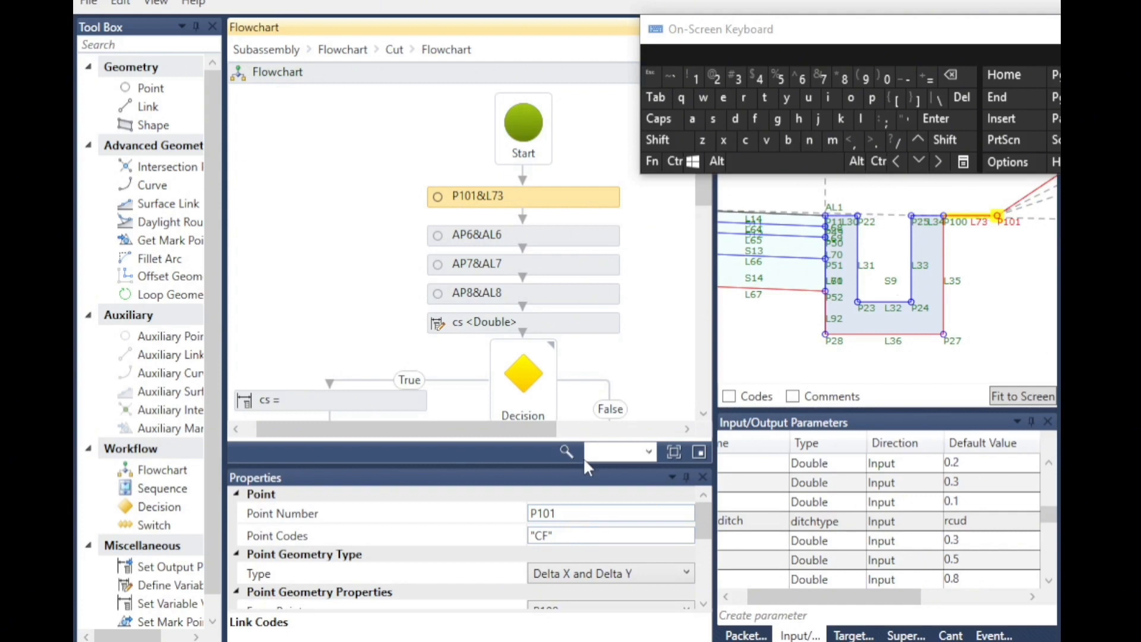
pyautogui.scroll(-5, 555, 544)
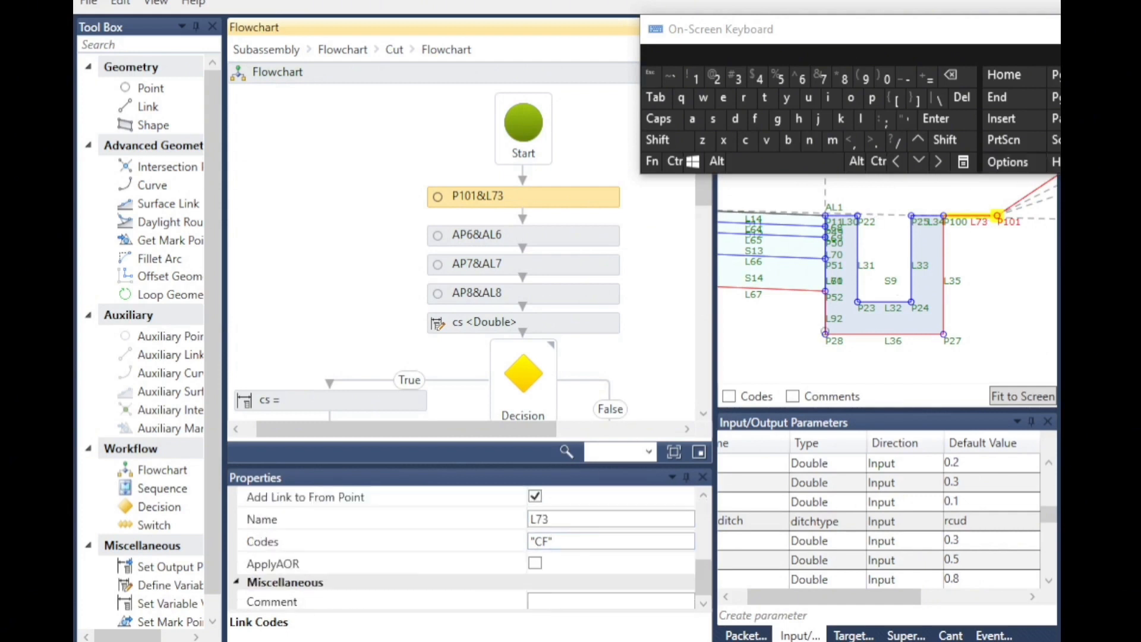
pyautogui.scroll(-3, 340, 257)
pyautogui.click(298, 264)
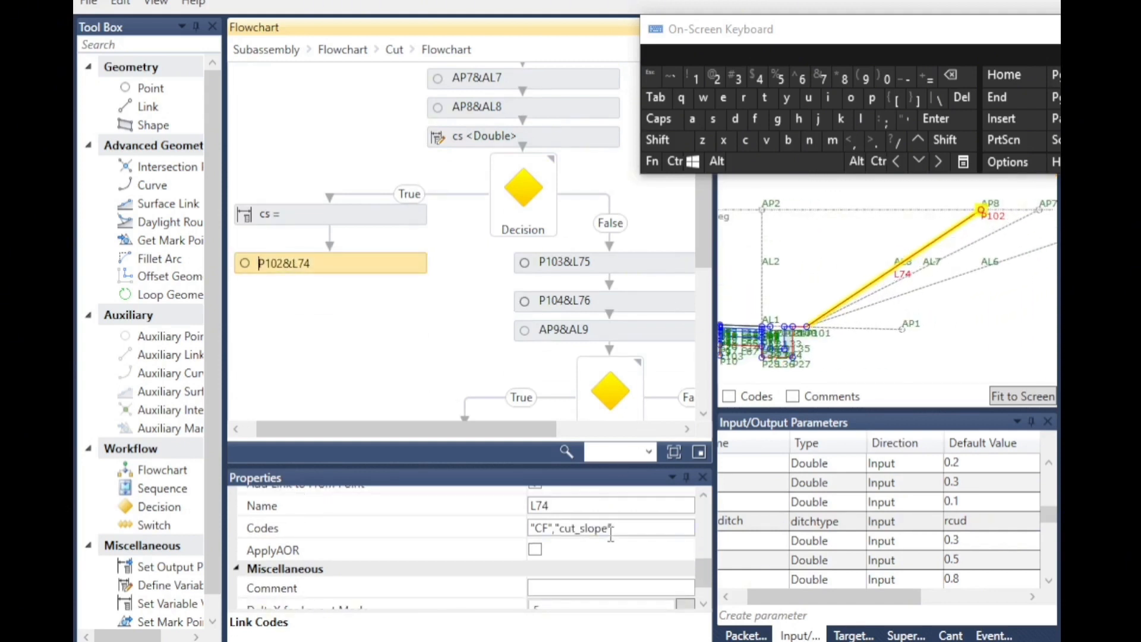
pyautogui.click(557, 528)
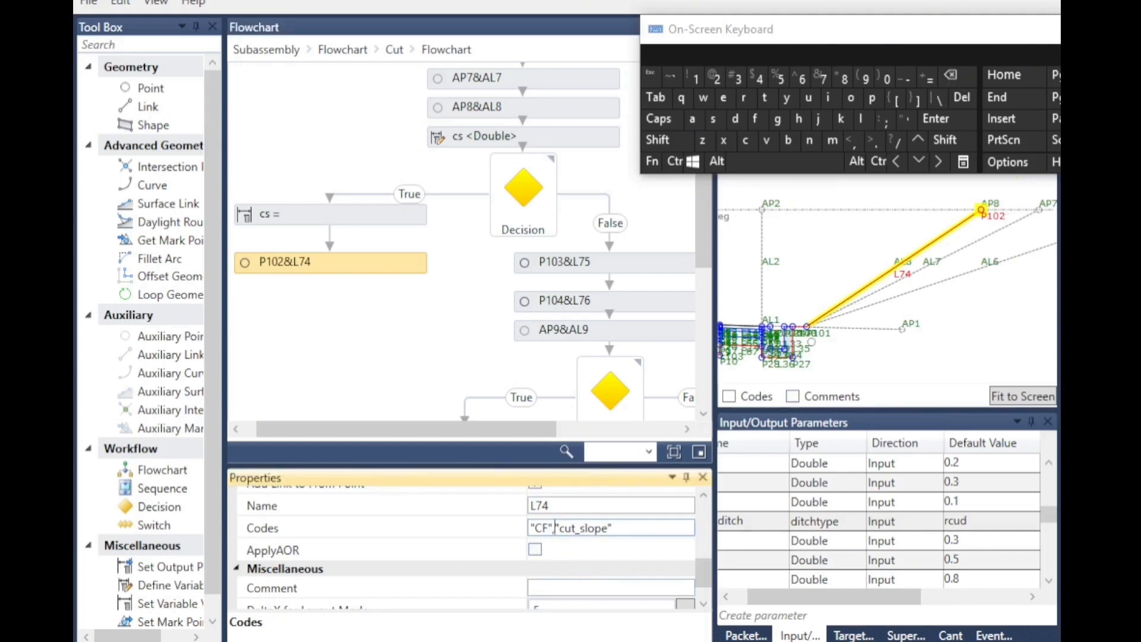
pyautogui.scroll(-1, 578, 530)
pyautogui.scroll(6, 565, 528)
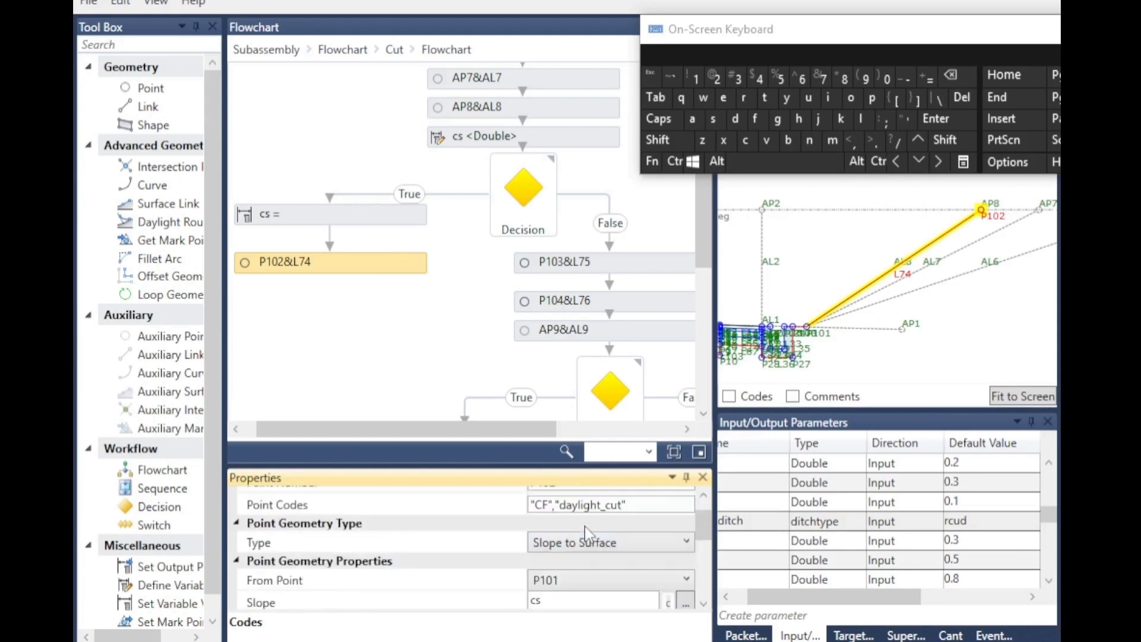
# Set the target surface eg preview value to 40 to preview the cut benches.
pyautogui.click(526, 269)
pyautogui.scroll(-3, 930, 369)
pyautogui.click(853, 634)
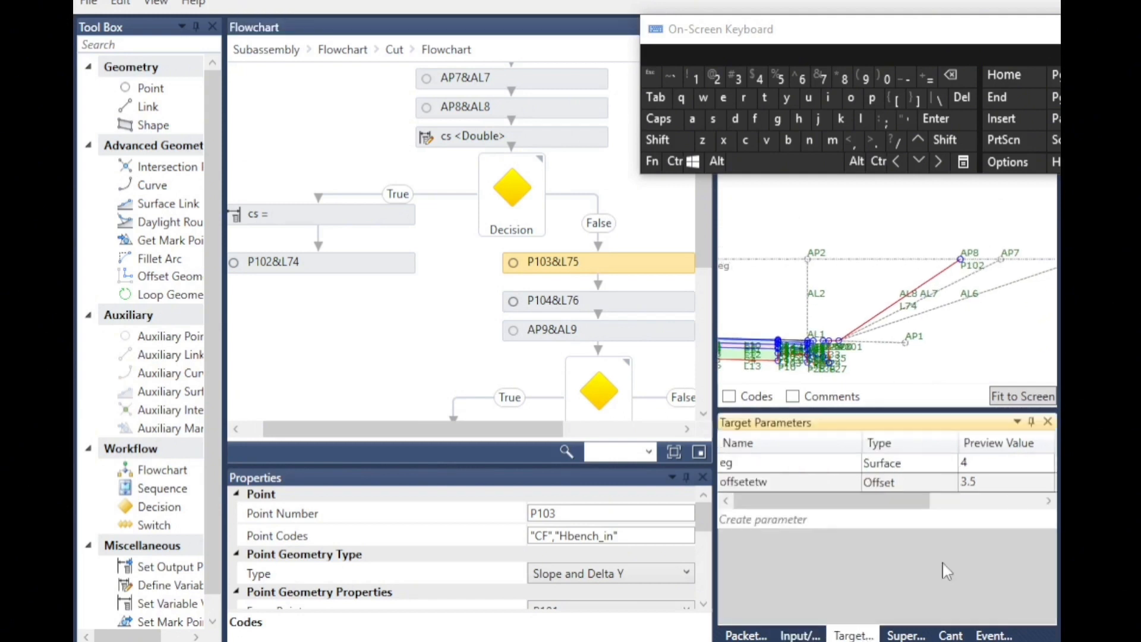
pyautogui.click(988, 470)
pyautogui.click(988, 465)
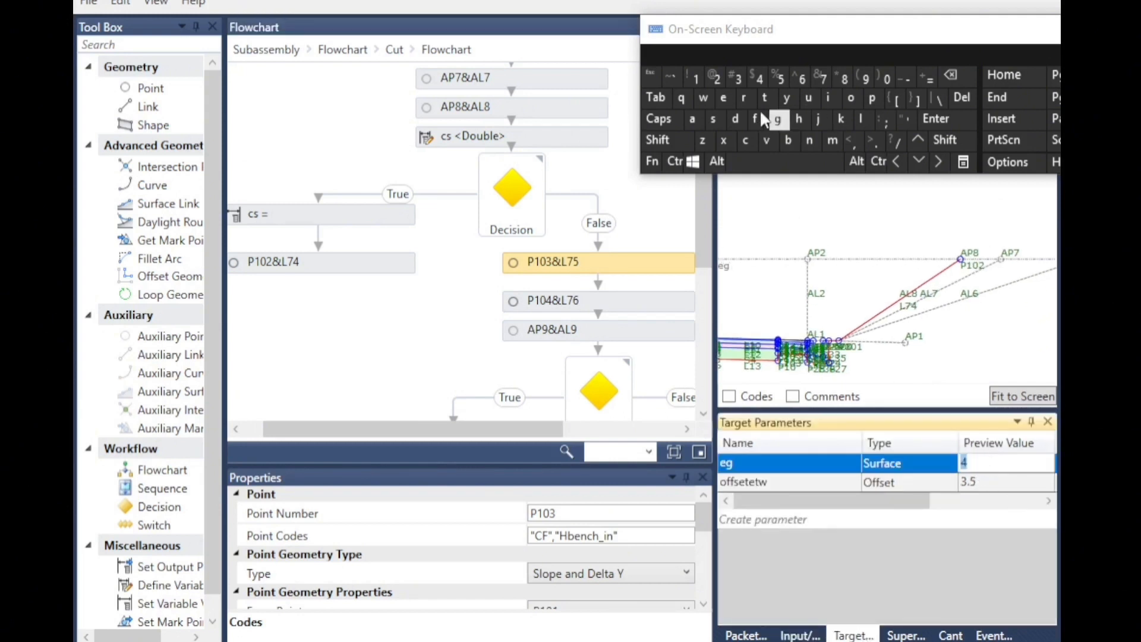
pyautogui.click(763, 82)
pyautogui.click(885, 79)
pyautogui.click(915, 335)
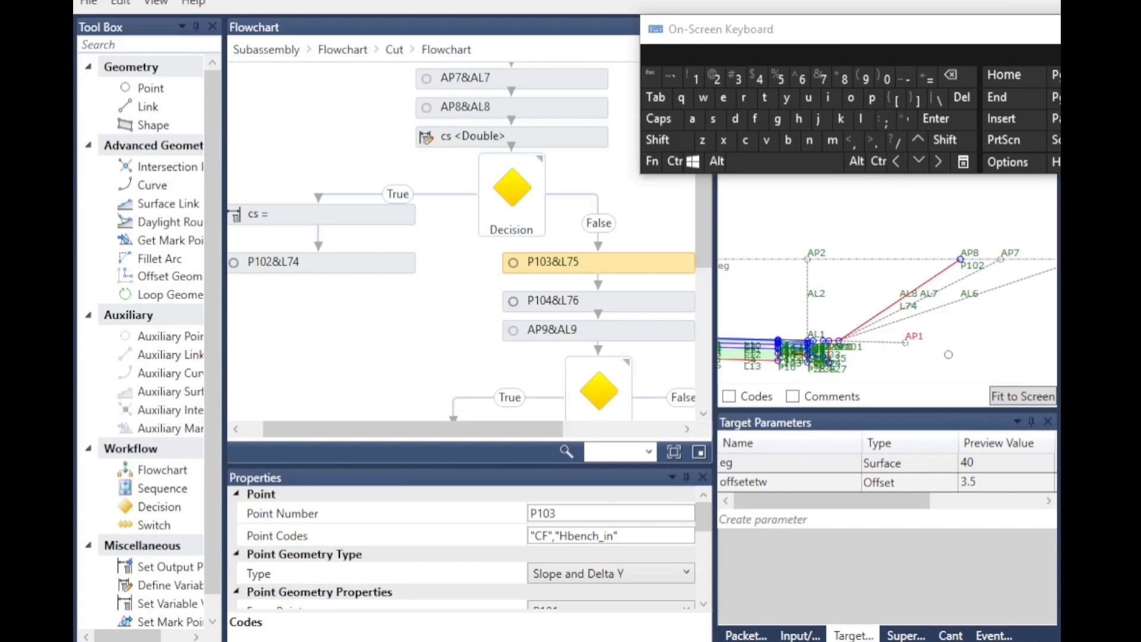
# Review the point and link codes of P103&L75 and P104&L76 in the cut flowchart.
pyautogui.scroll(-5, 867, 354)
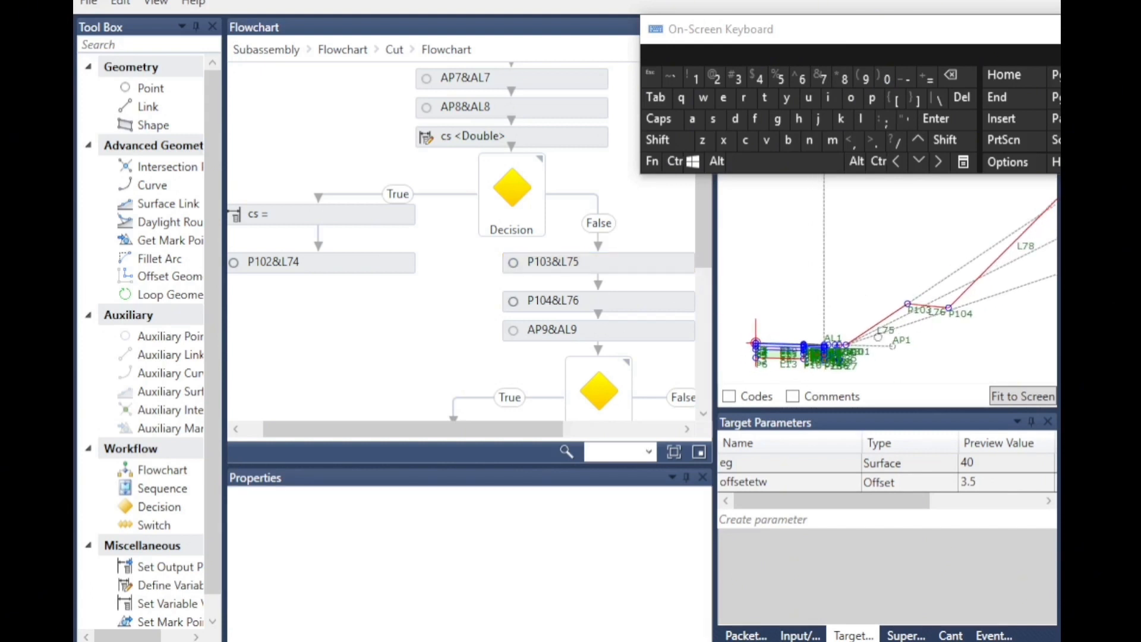
pyautogui.scroll(3, 882, 338)
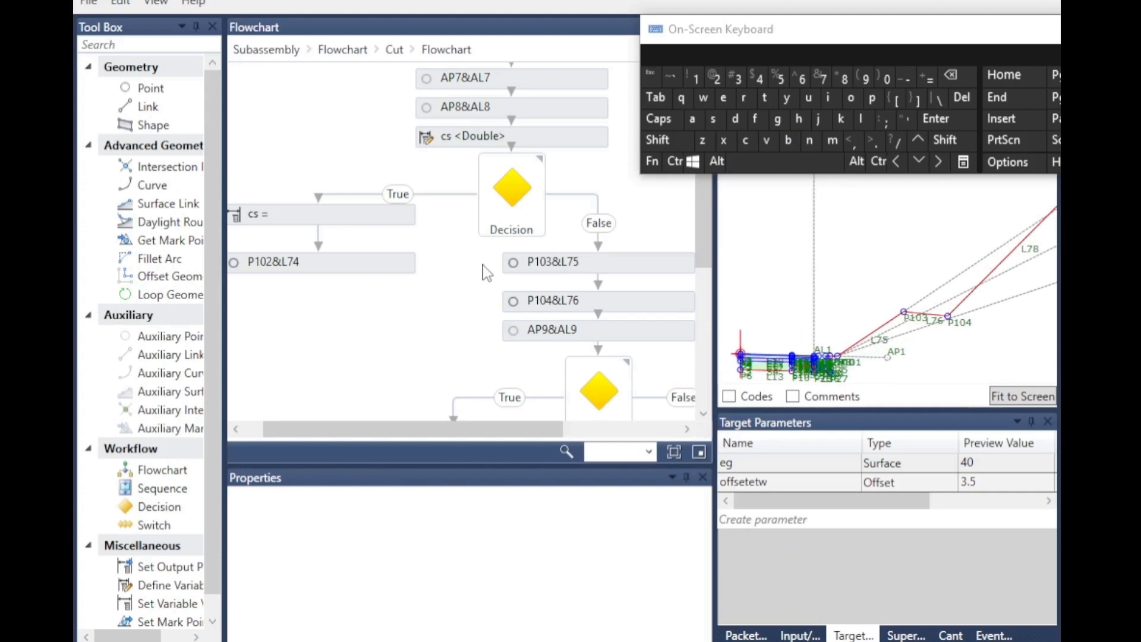
pyautogui.click(612, 264)
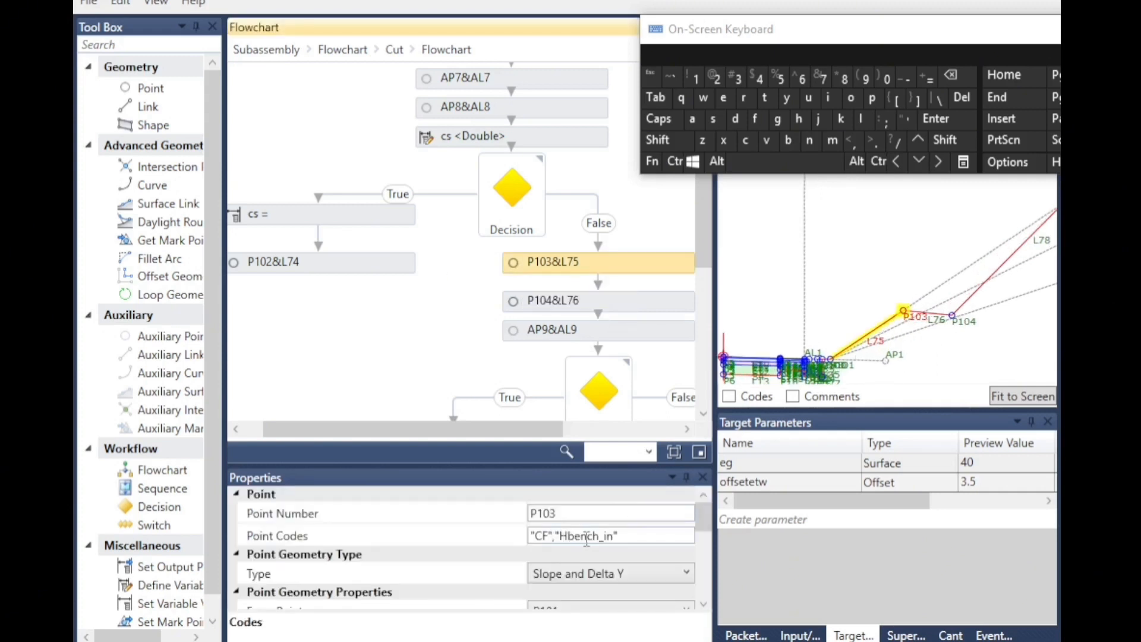
pyautogui.click(625, 536)
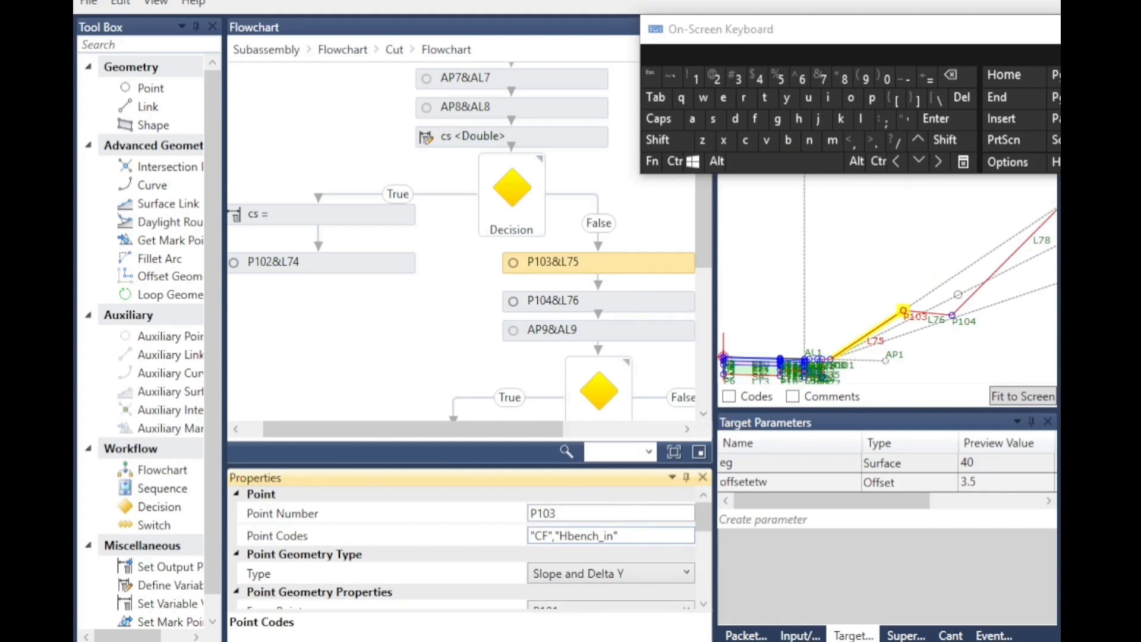
pyautogui.scroll(-5, 573, 569)
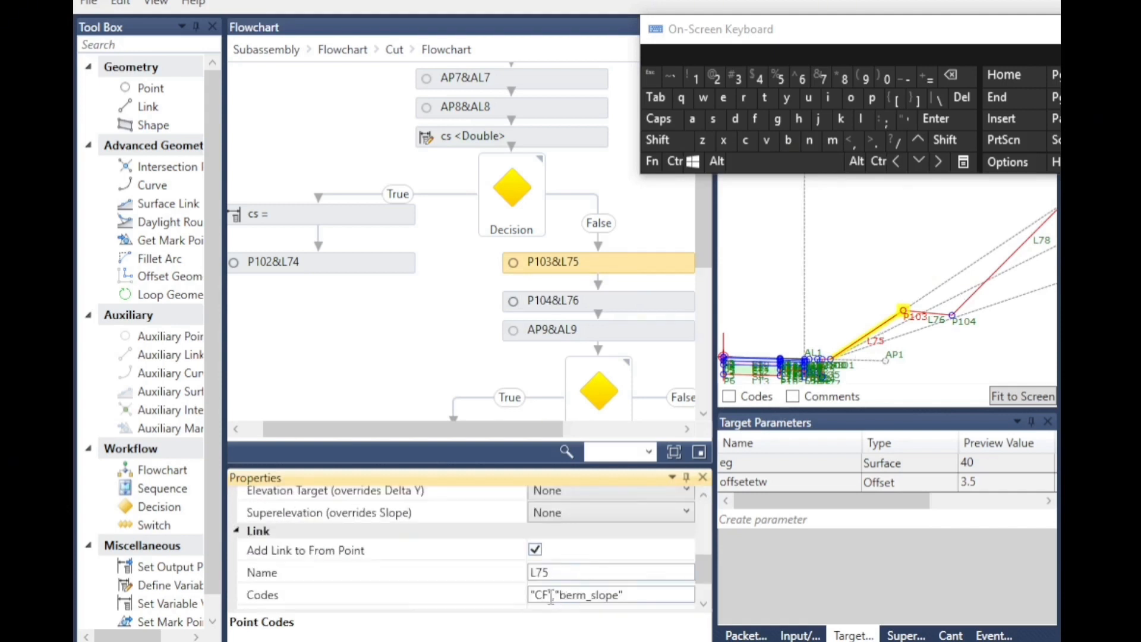
pyautogui.scroll(5, 551, 596)
pyautogui.scroll(-6, 550, 596)
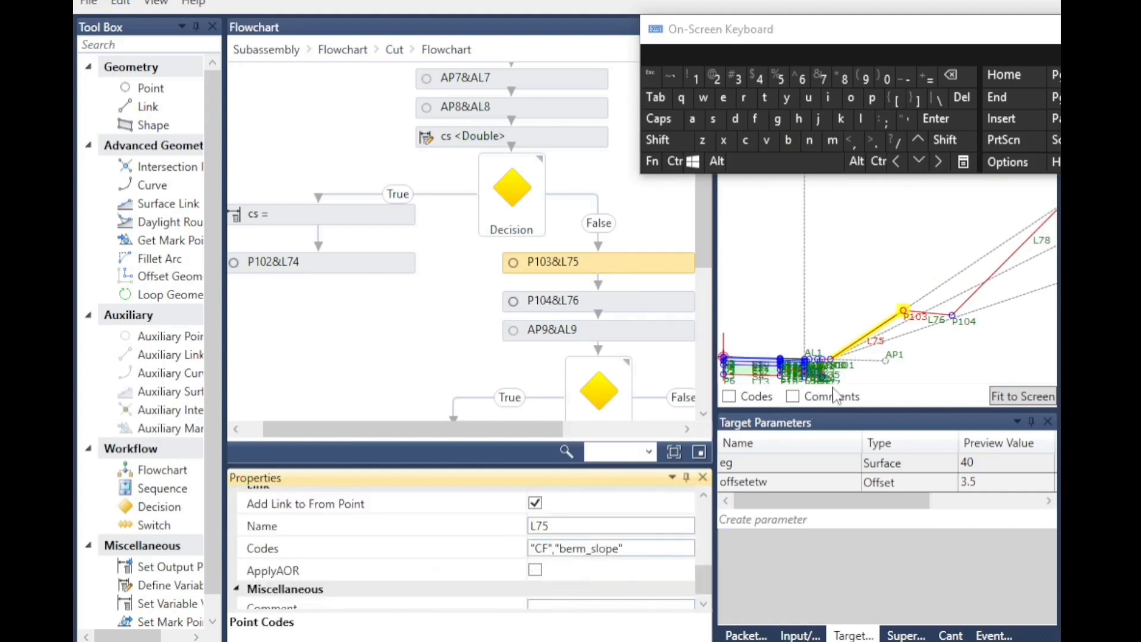
pyautogui.click(515, 301)
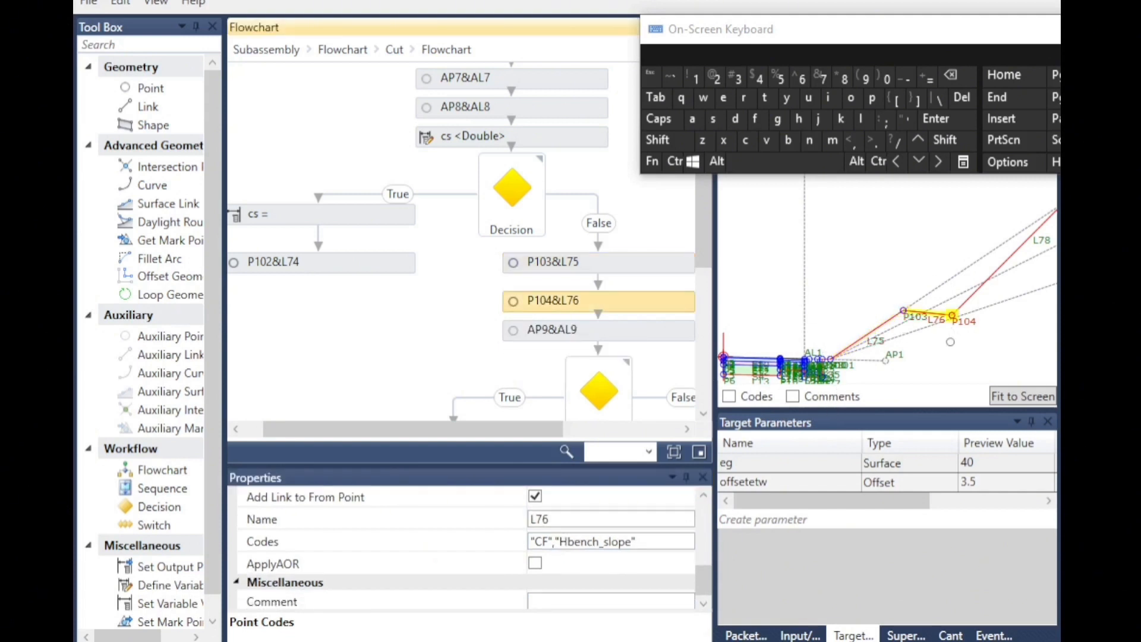
pyautogui.scroll(3, 645, 547)
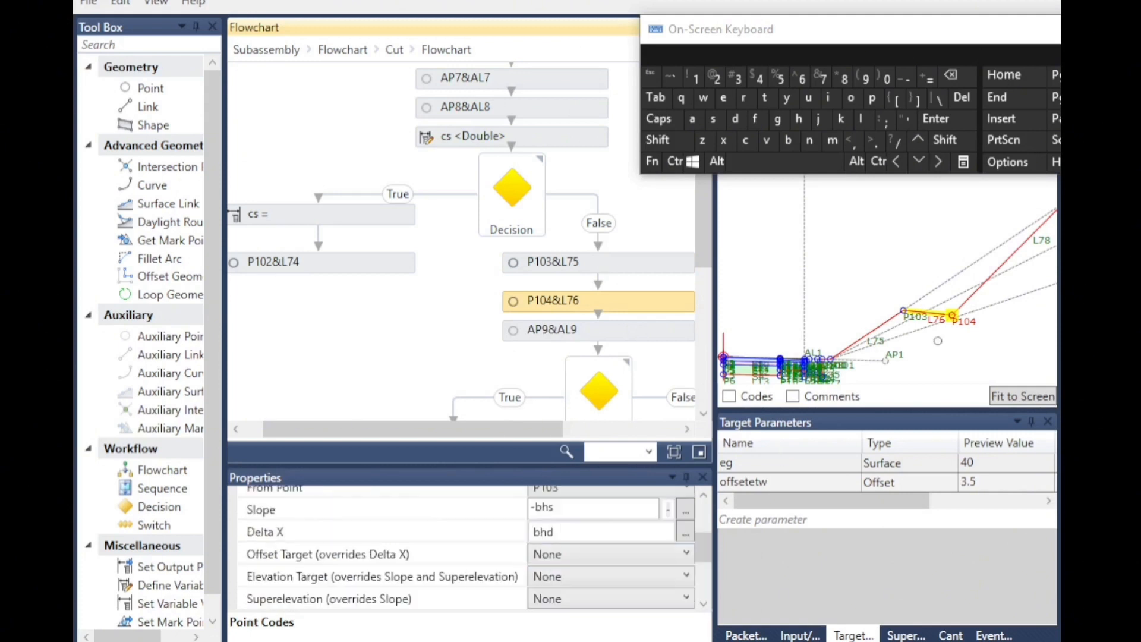
pyautogui.scroll(4, 554, 564)
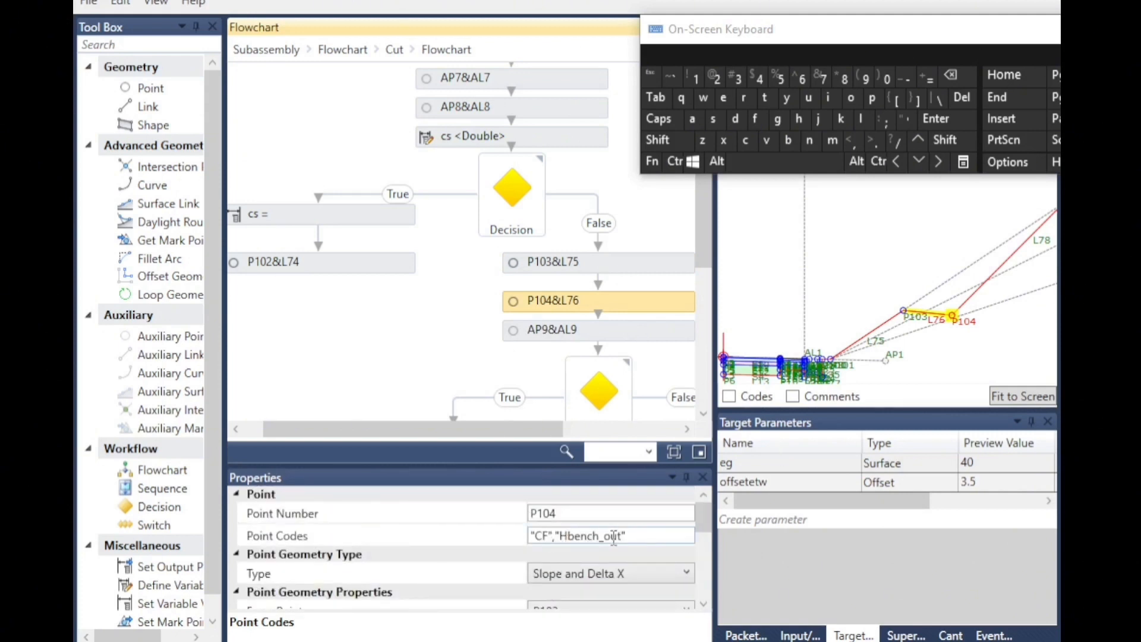
pyautogui.scroll(-7, 610, 535)
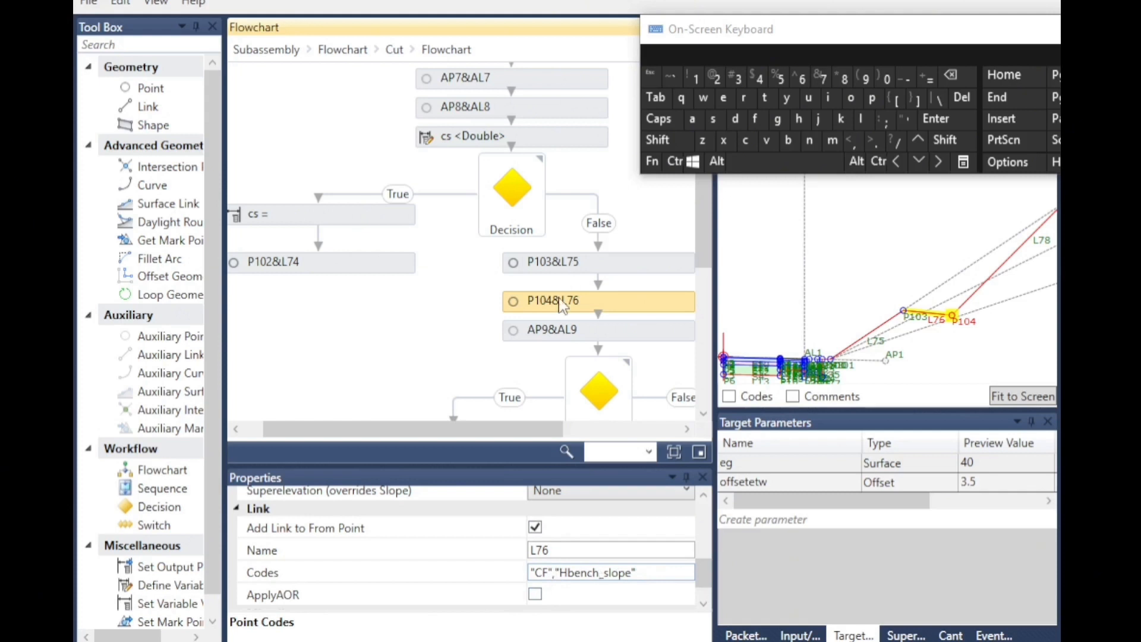
pyautogui.scroll(-3, 561, 362)
pyautogui.click(437, 308)
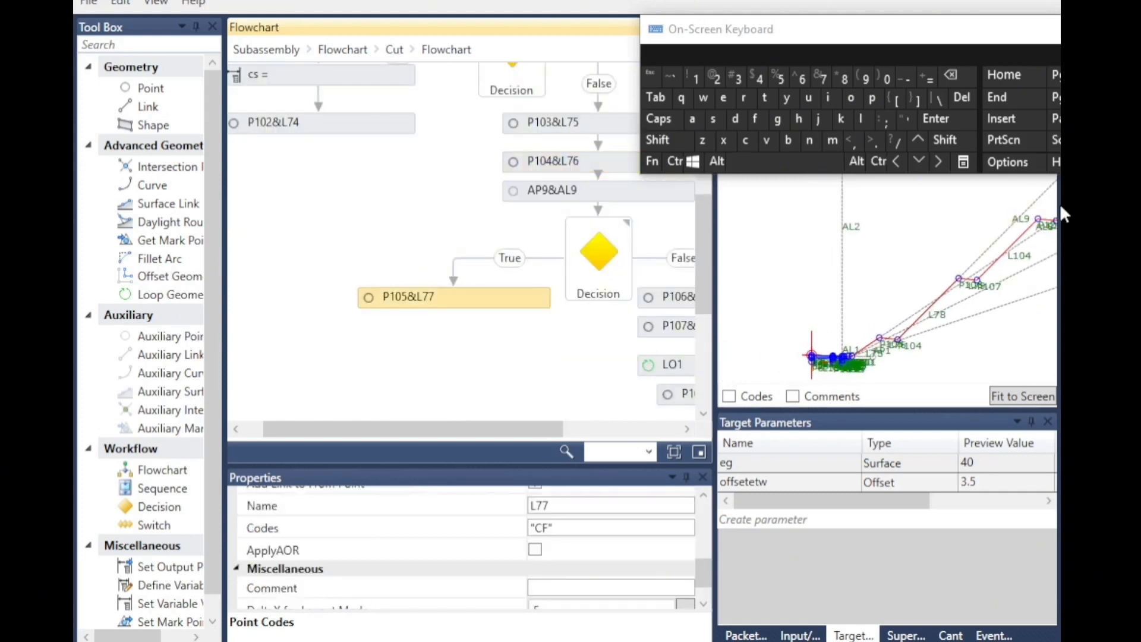
# Inspect the point and link codes of P106&L78 and P107&L79 in the bench branch.
pyautogui.click(982, 469)
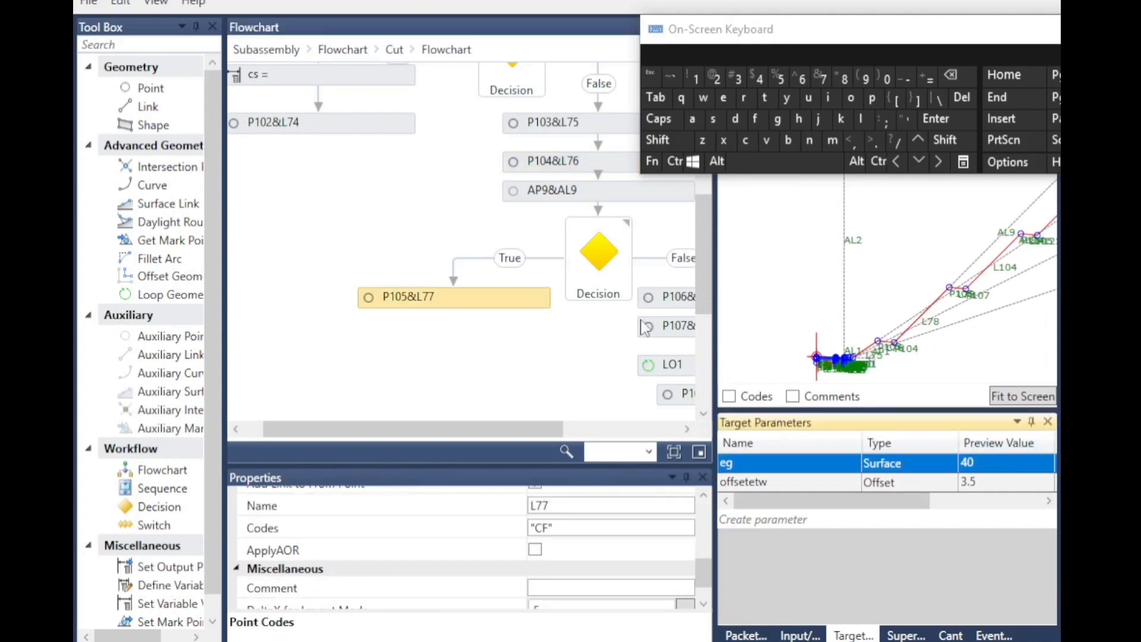
pyautogui.moveTo(518, 433); pyautogui.dragTo(577, 433)
pyautogui.doubleClick(577, 298)
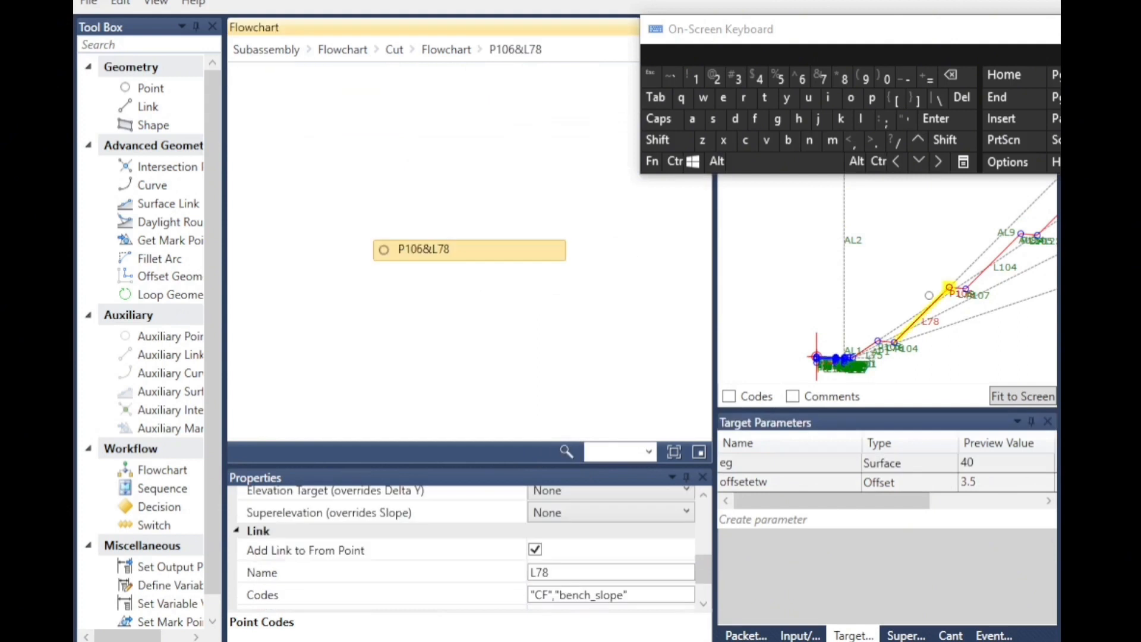
pyautogui.click(454, 51)
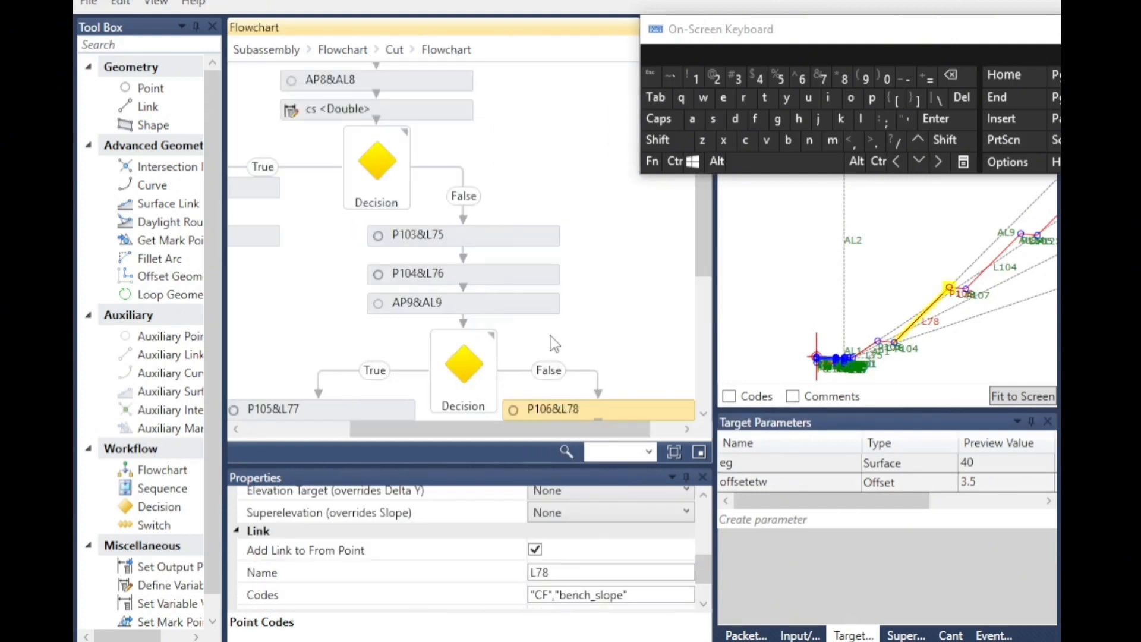
pyautogui.click(543, 346)
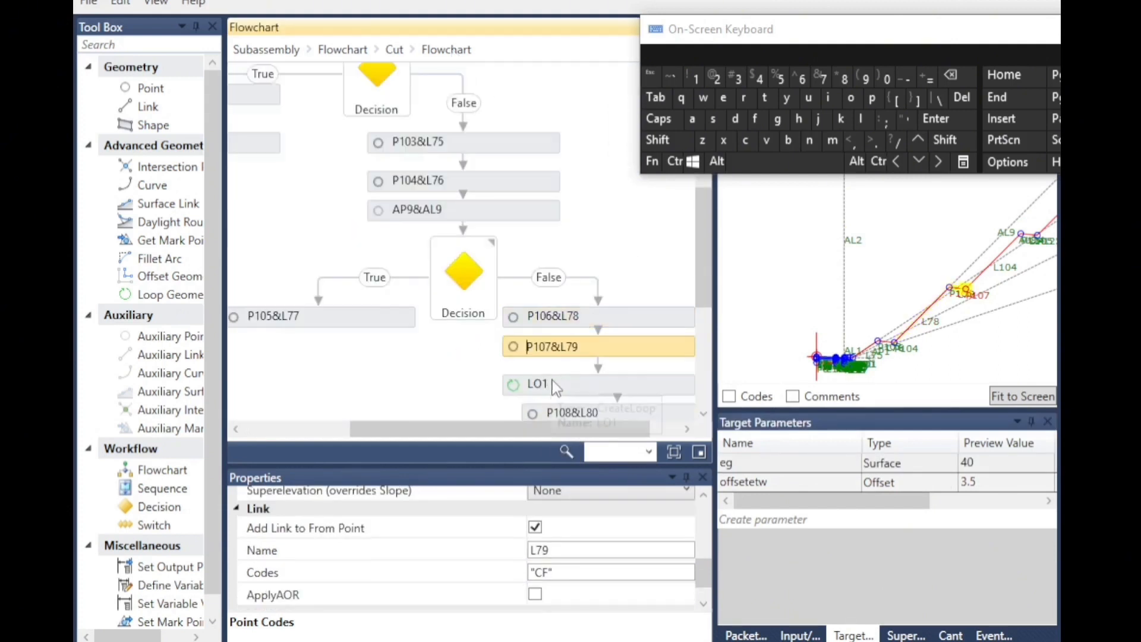
pyautogui.scroll(5, 563, 545)
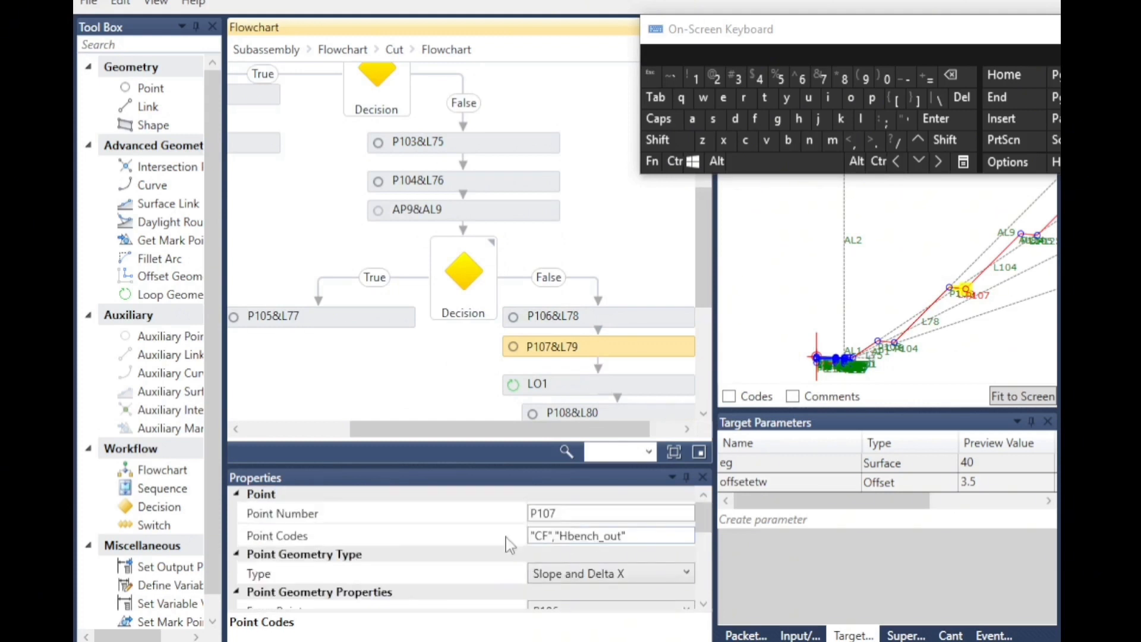
# Review L79's link code, then the point and link codes of P108&L80 at the end of the bench branch.
pyautogui.scroll(-5, 523, 575)
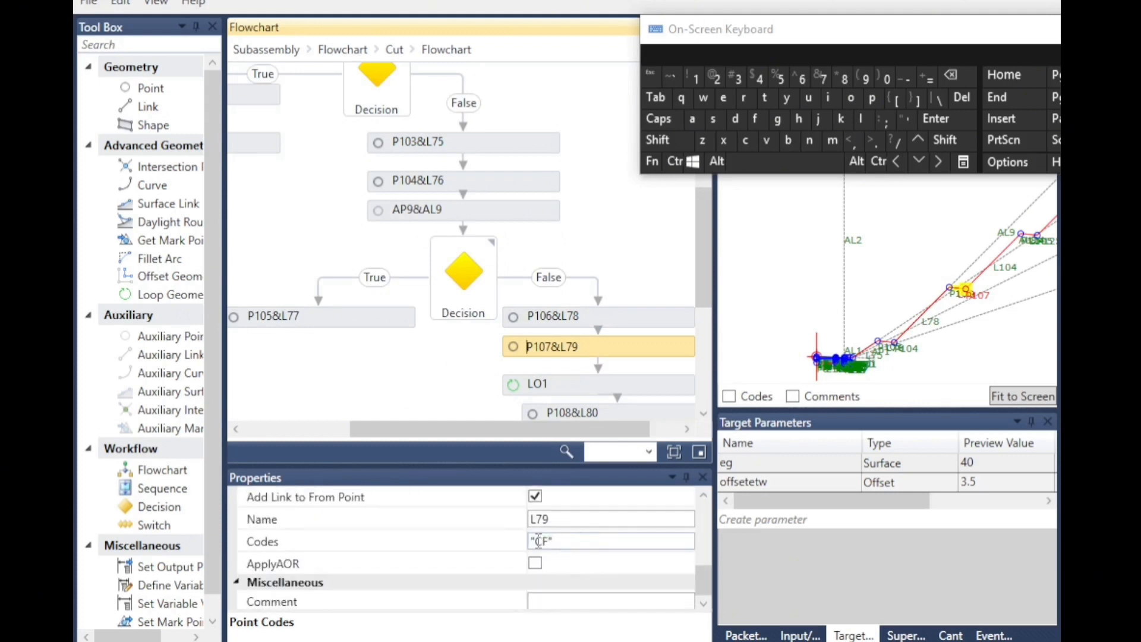
pyautogui.scroll(-2, 588, 375)
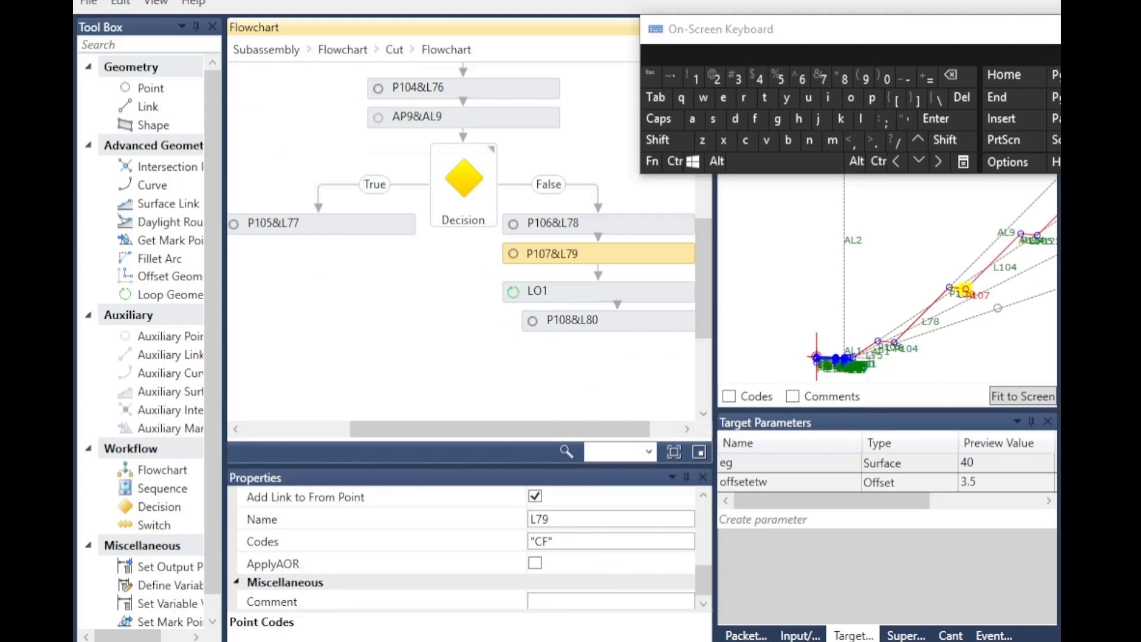
pyautogui.scroll(3, 1006, 286)
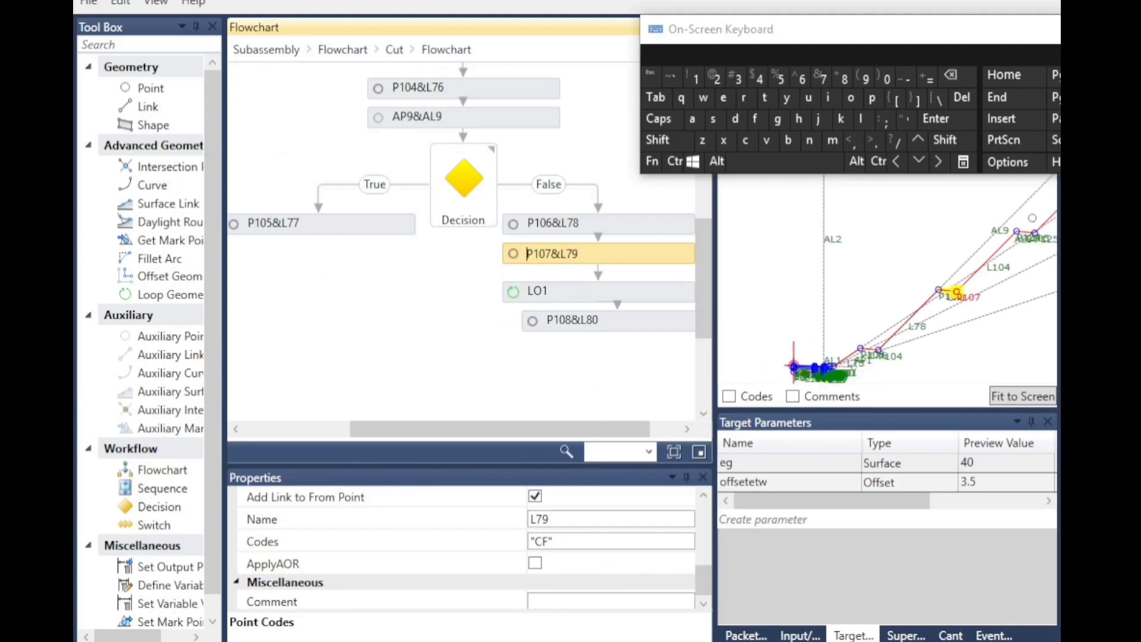
pyautogui.scroll(4, 1037, 241)
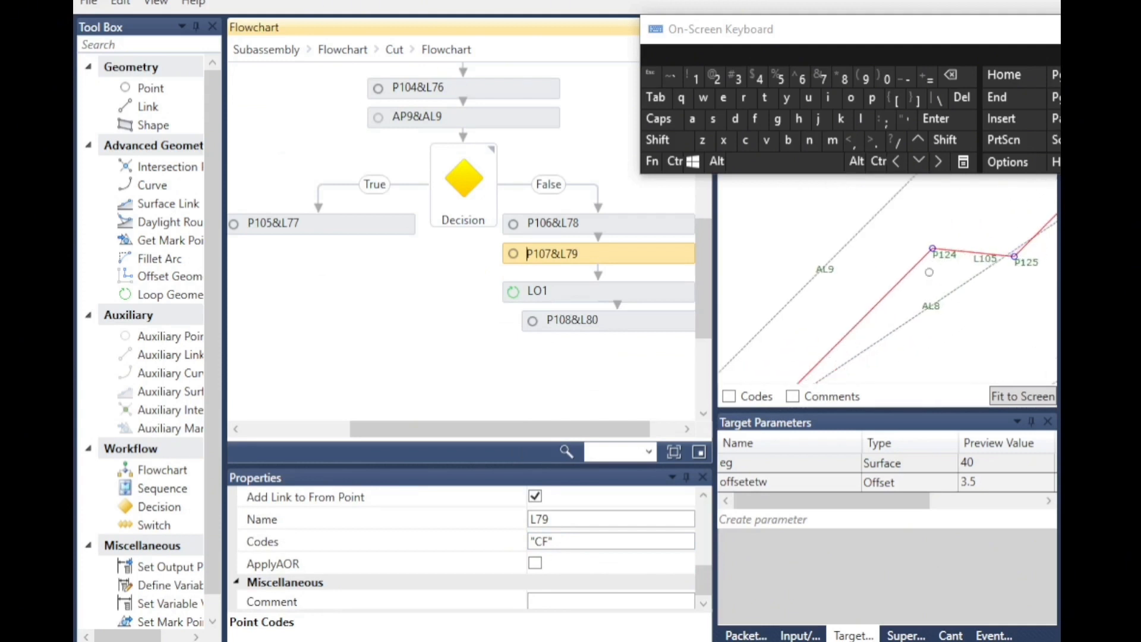
pyautogui.click(549, 324)
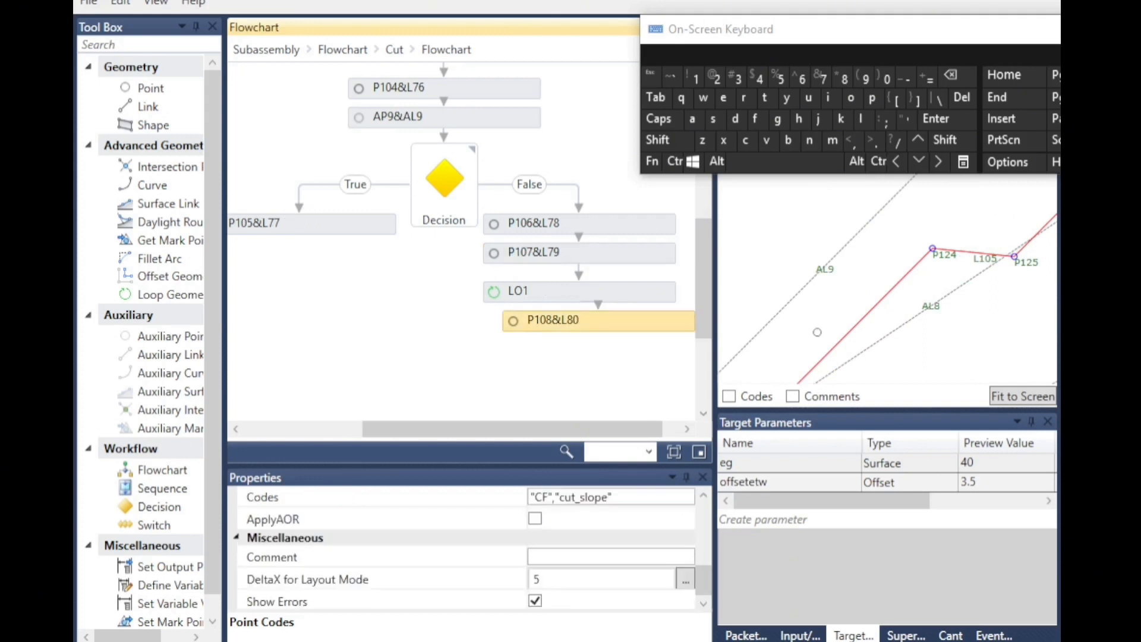
pyautogui.scroll(-5, 814, 362)
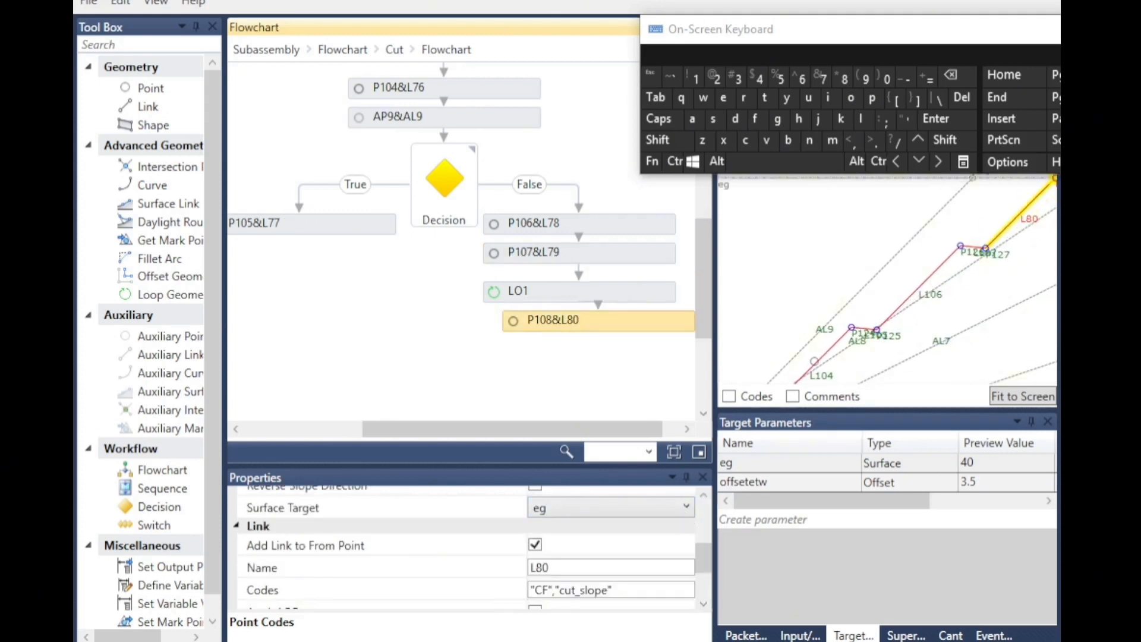
pyautogui.scroll(1, 985, 239)
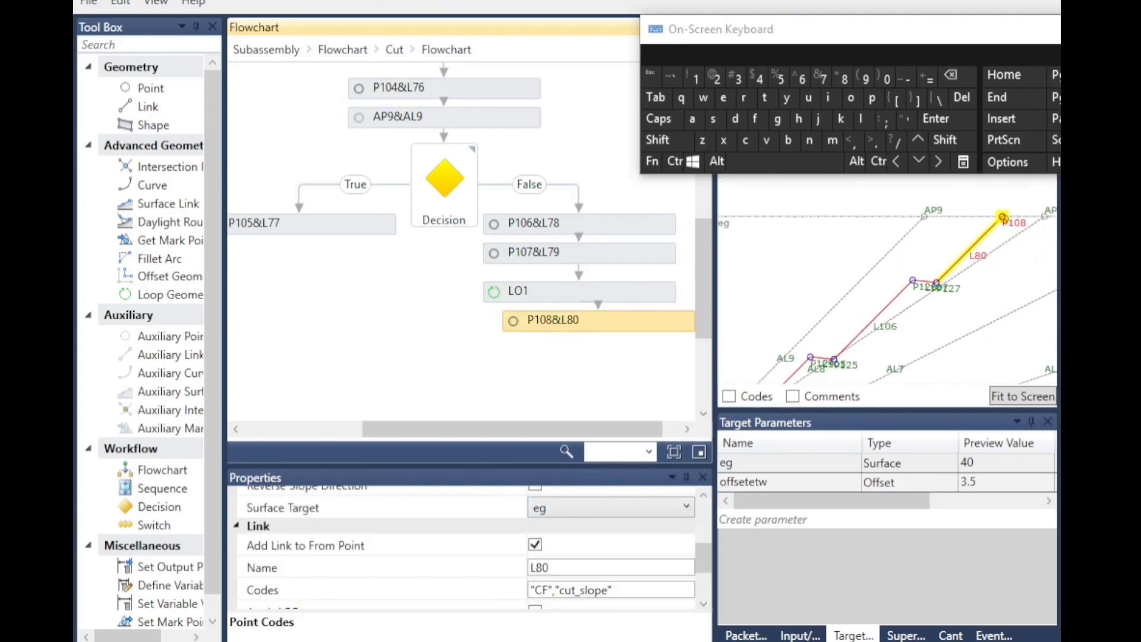
pyautogui.scroll(5, 545, 514)
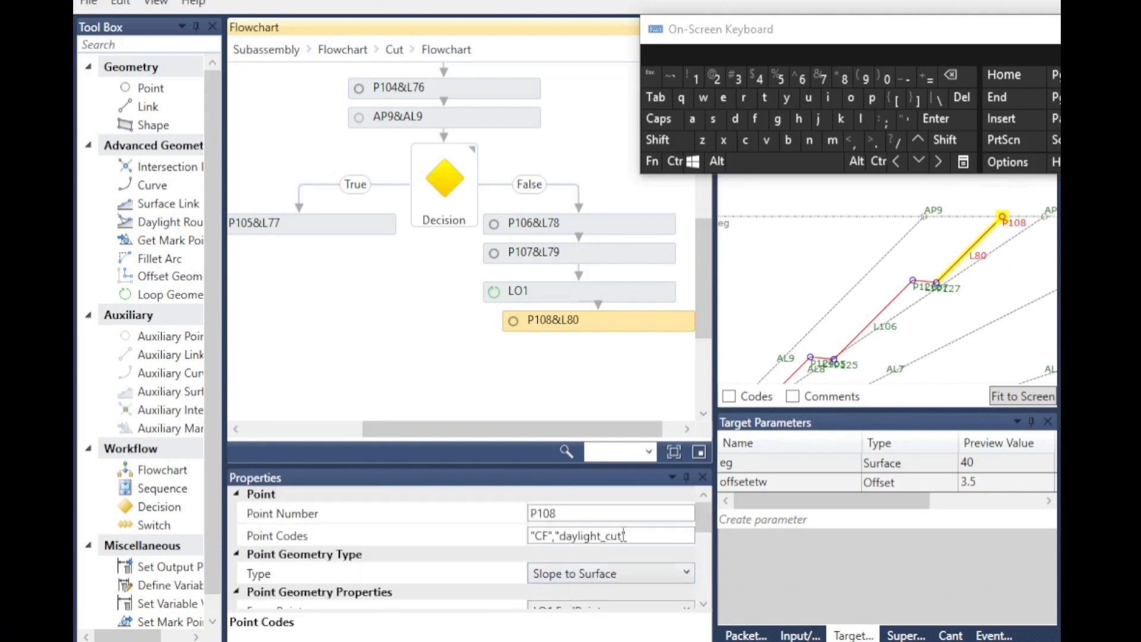
pyautogui.scroll(-6, 592, 567)
pyautogui.scroll(1, 570, 562)
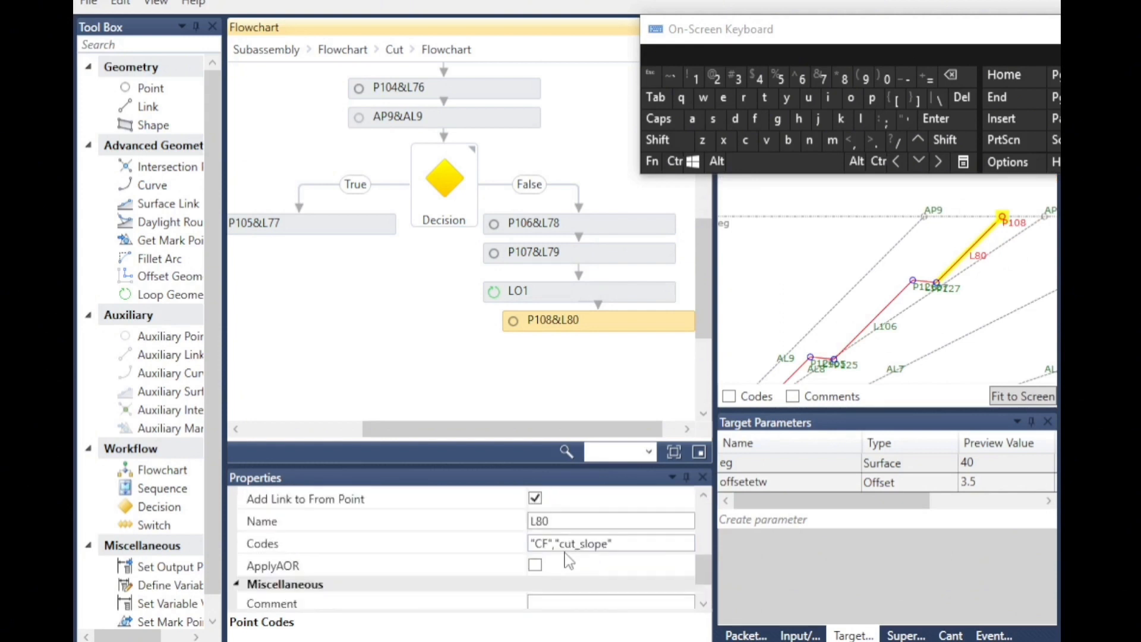
pyautogui.scroll(-5, 951, 297)
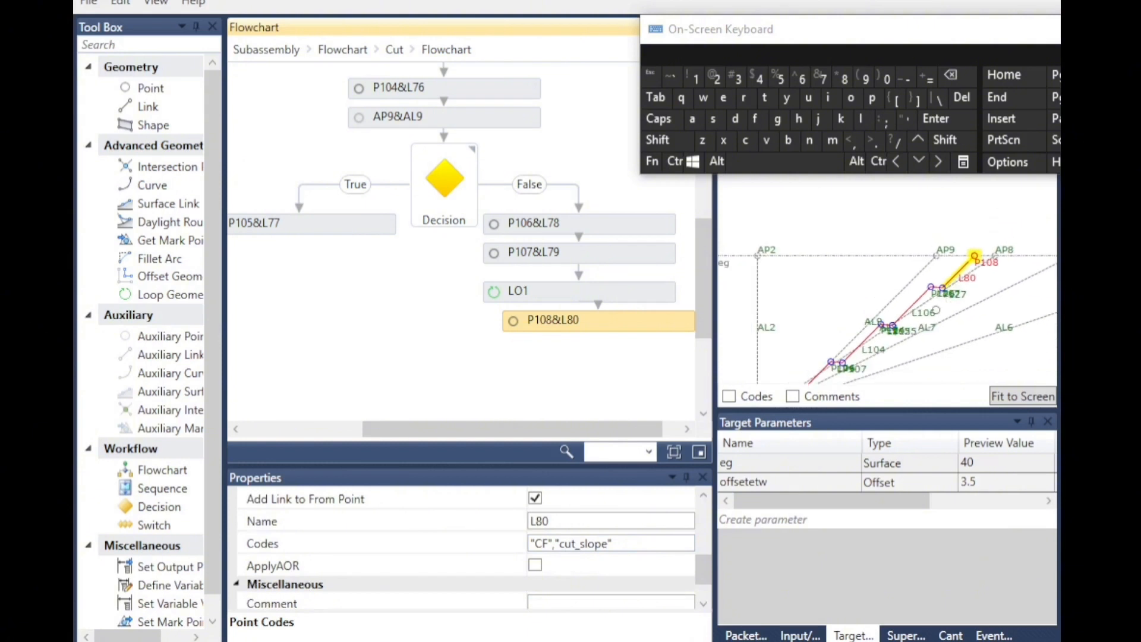
pyautogui.scroll(-2, 790, 291)
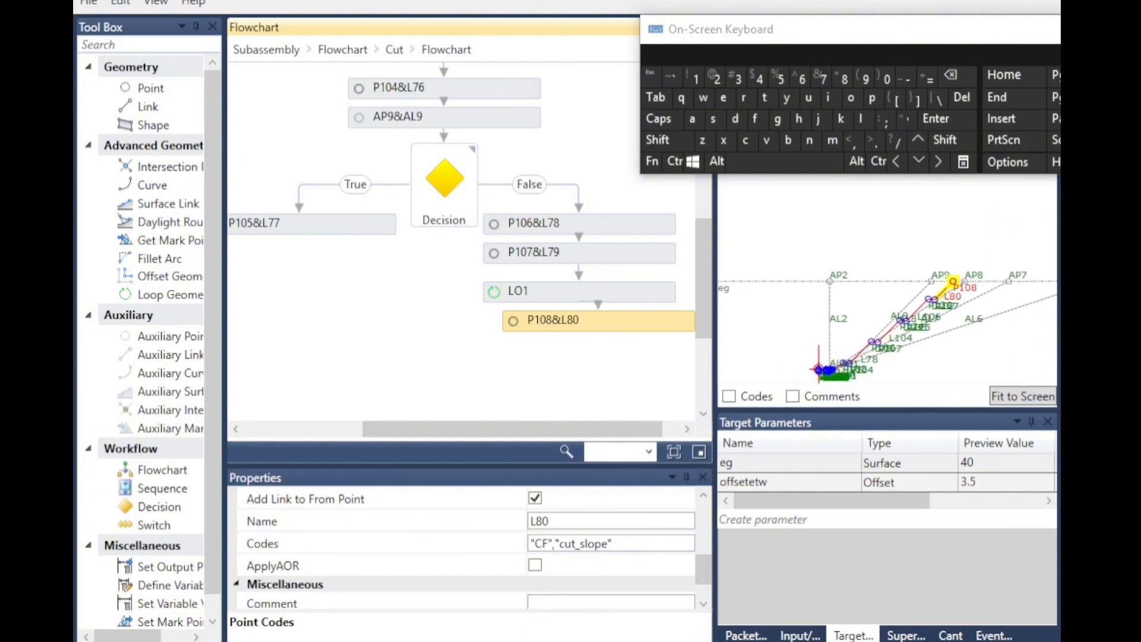
pyautogui.scroll(1, 846, 394)
pyautogui.scroll(4, 848, 372)
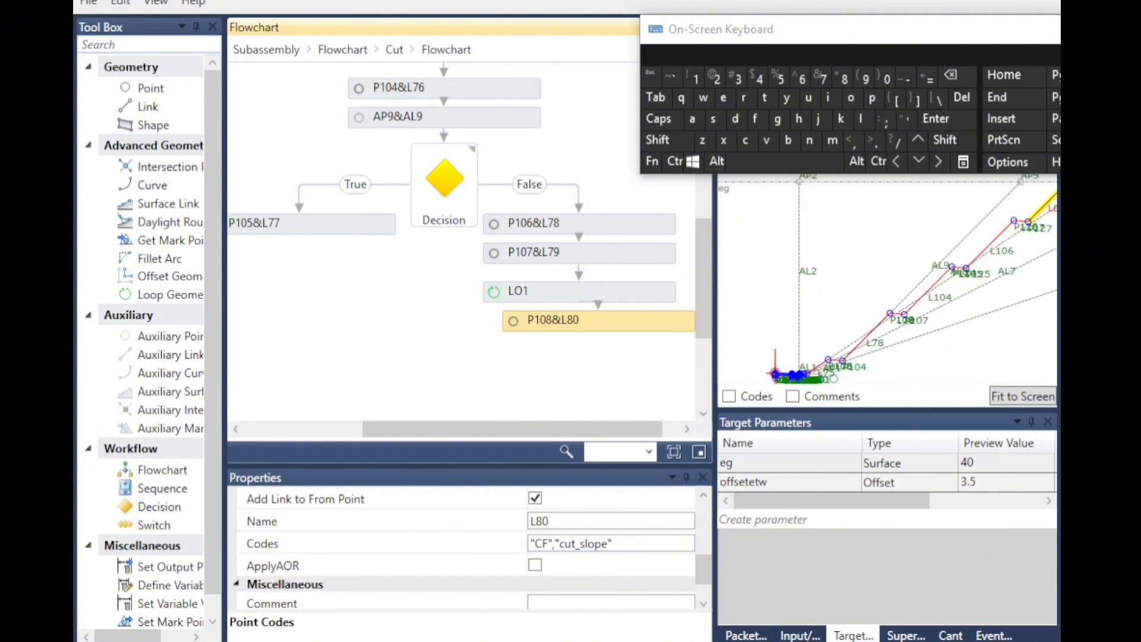
pyautogui.scroll(3, 834, 378)
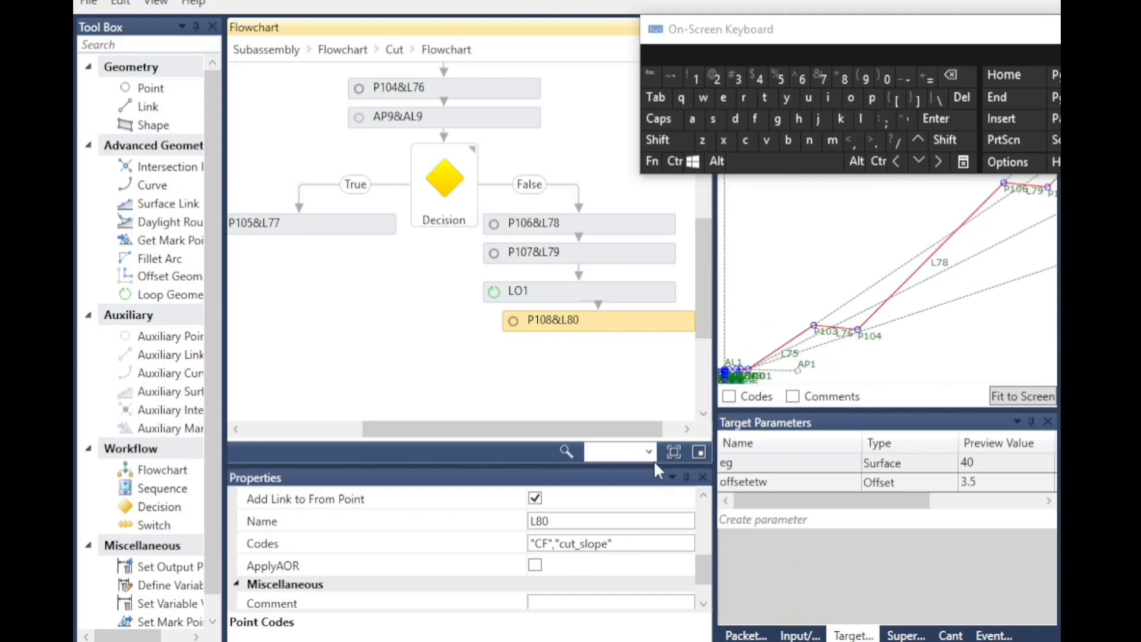
# Show codes in the preview and inspect the code labels across the whole cross-section.
pyautogui.click(734, 398)
pyautogui.click(728, 397)
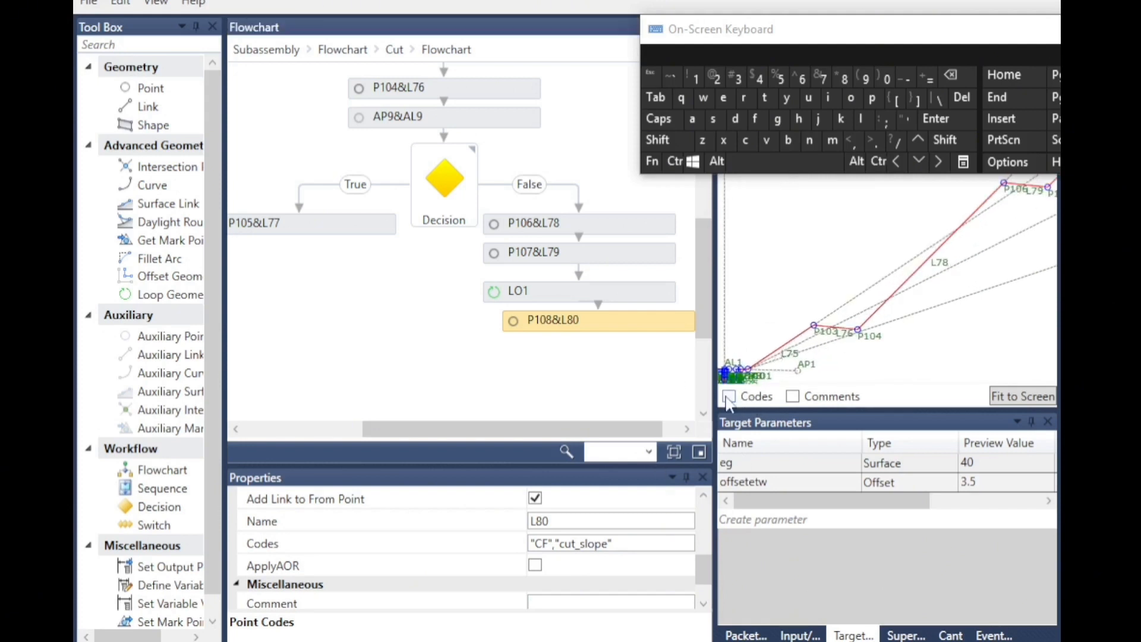
pyautogui.scroll(1, 960, 268)
pyautogui.scroll(2, 960, 268)
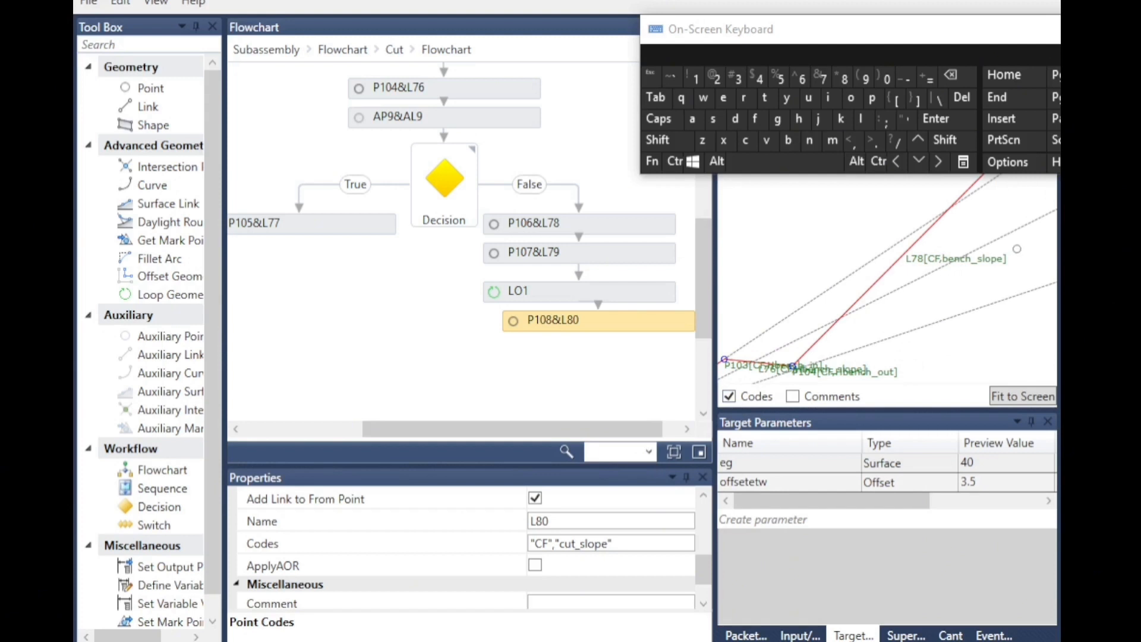
pyautogui.scroll(-5, 1004, 277)
pyautogui.scroll(5, 808, 336)
pyautogui.scroll(3, 795, 343)
pyautogui.scroll(2, 783, 319)
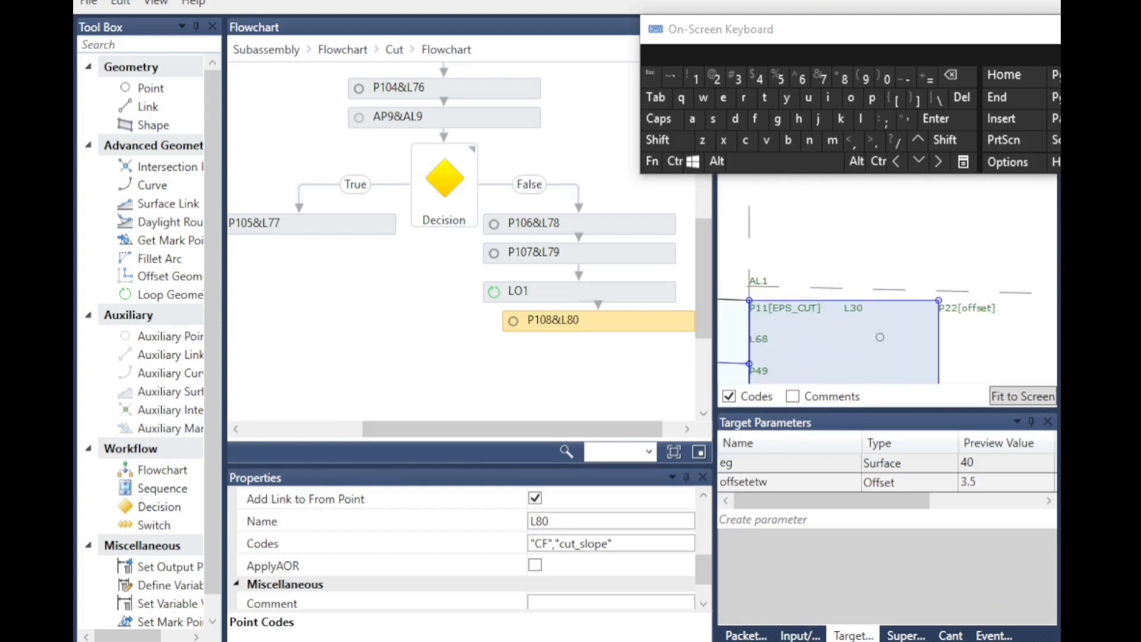
pyautogui.scroll(-1, 892, 303)
pyautogui.scroll(-5, 937, 326)
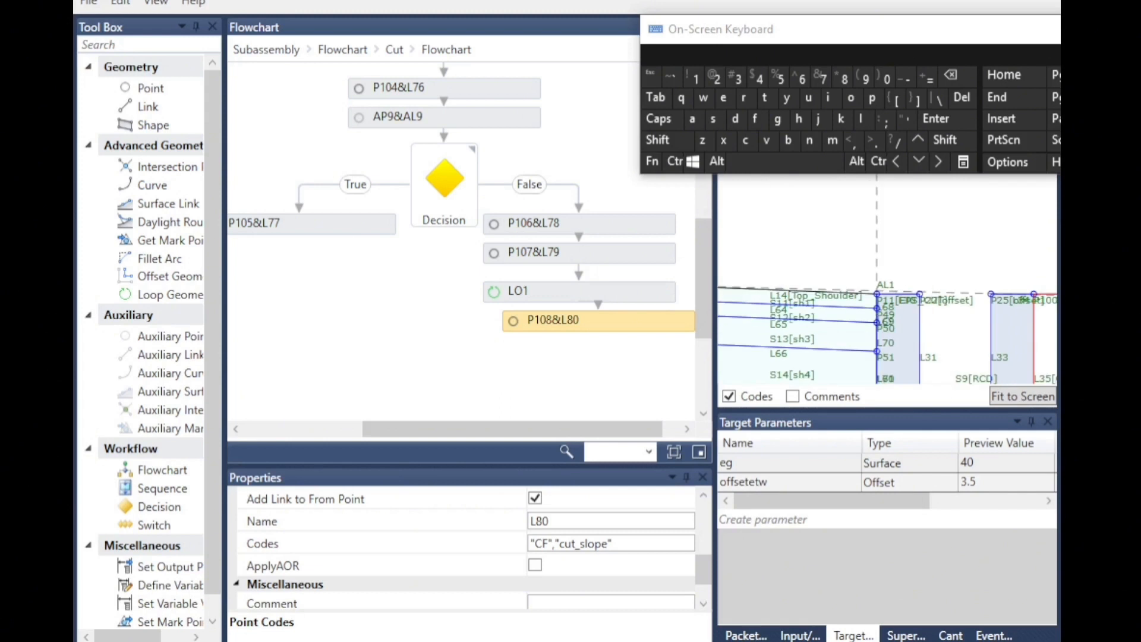
pyautogui.scroll(-1, 853, 364)
pyautogui.scroll(3, 915, 333)
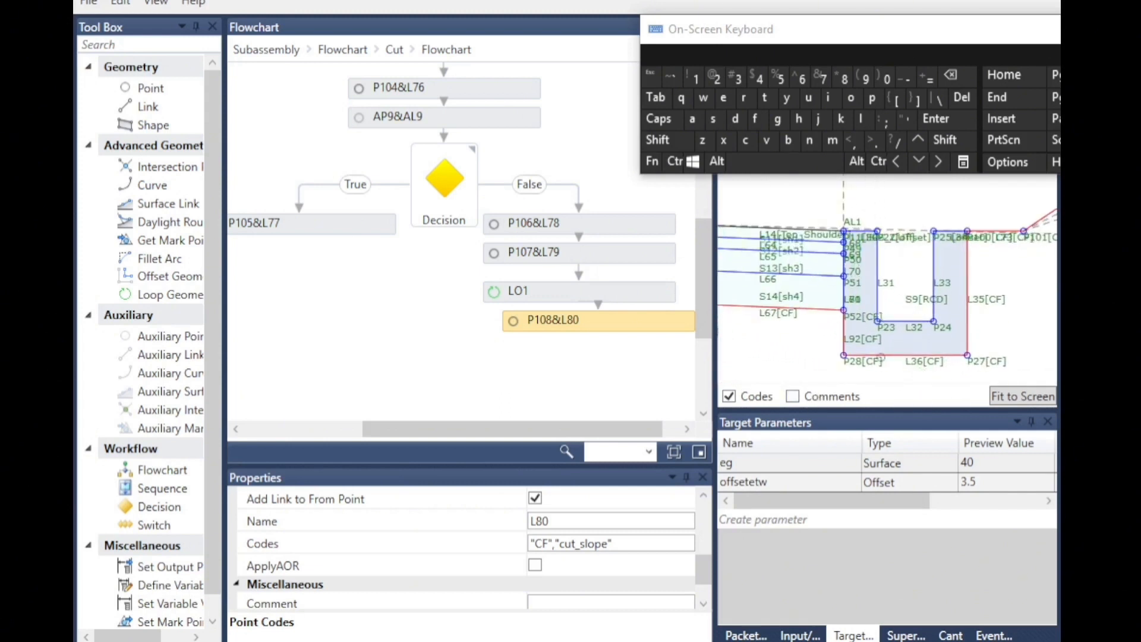
pyautogui.scroll(4, 985, 219)
pyautogui.scroll(-4, 951, 255)
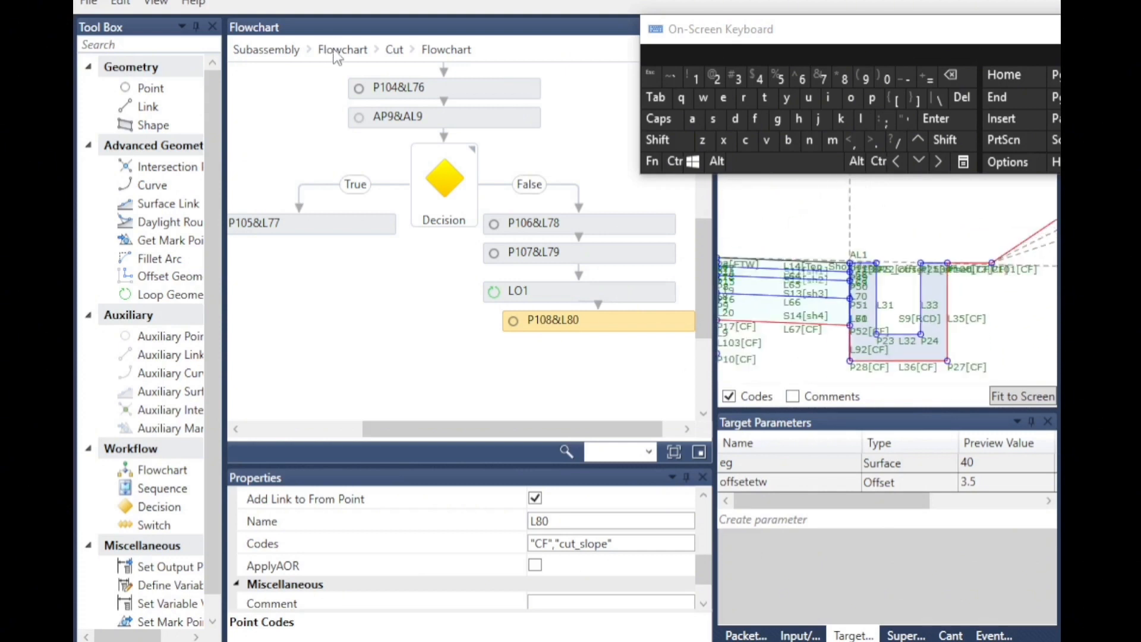
# Return to the main flowchart and set the eg target surface preview value to -3.
pyautogui.click(343, 49)
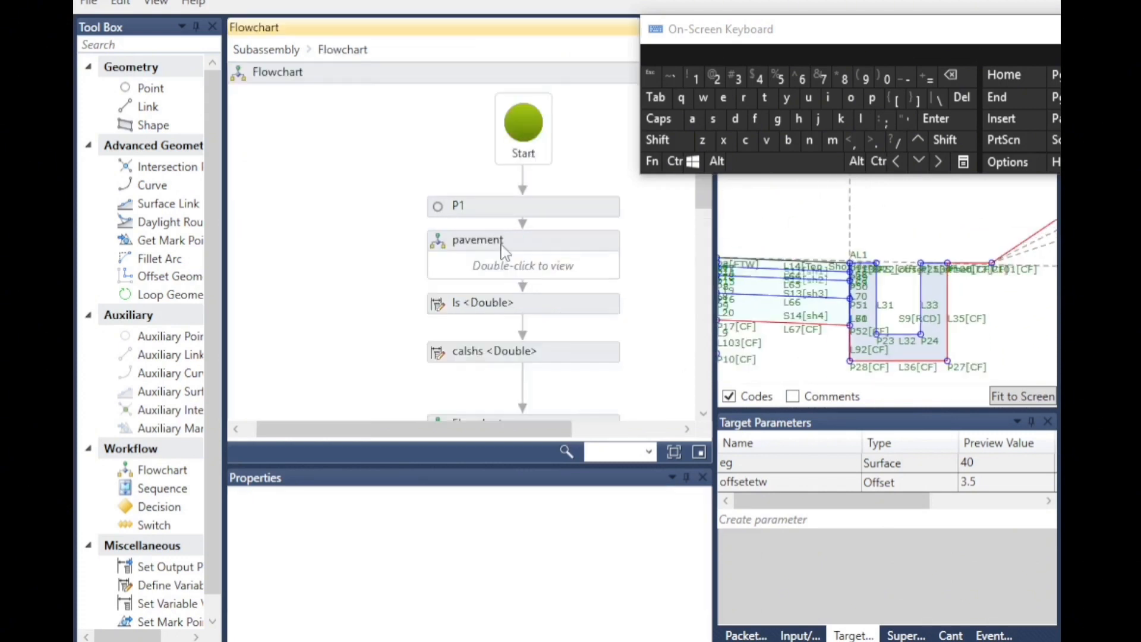
pyautogui.click(970, 463)
pyautogui.click(906, 79)
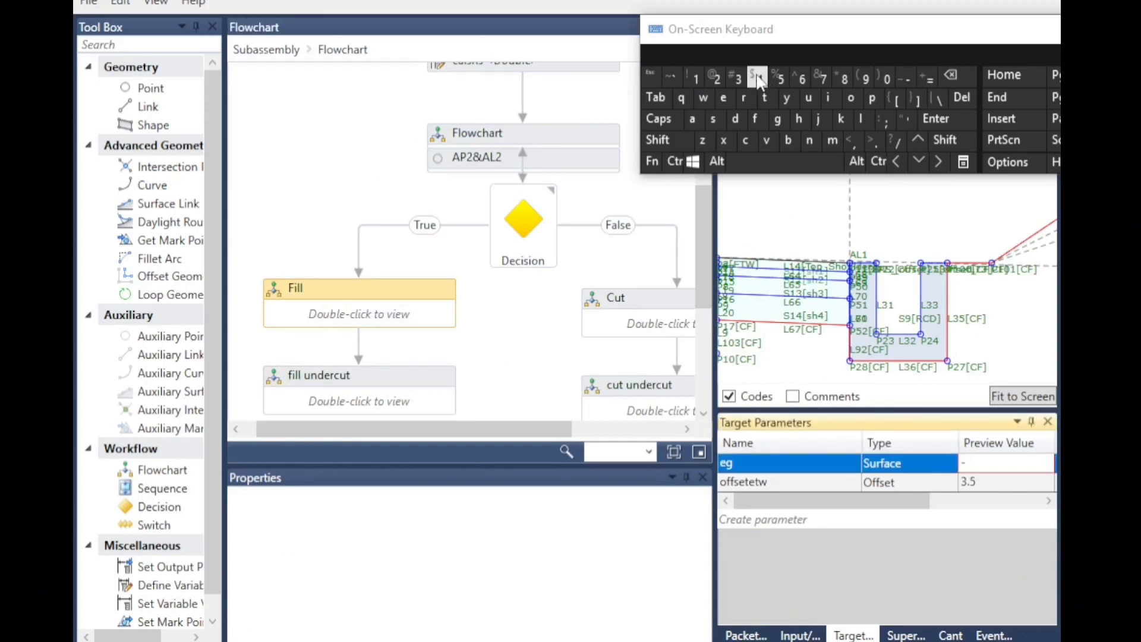
pyautogui.click(735, 79)
pyautogui.click(908, 224)
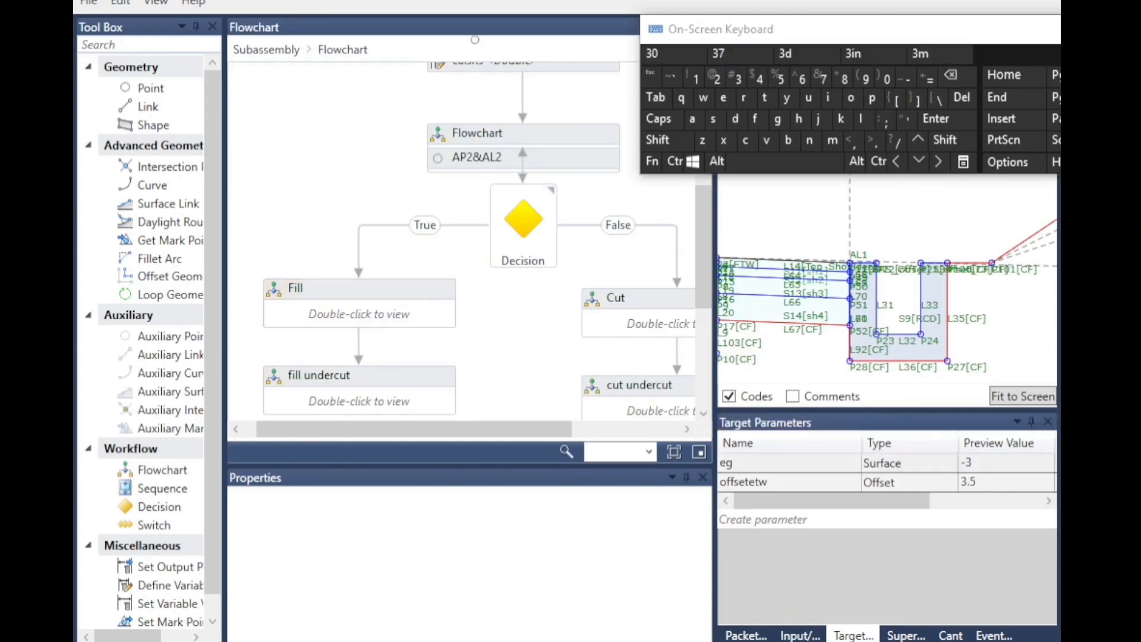
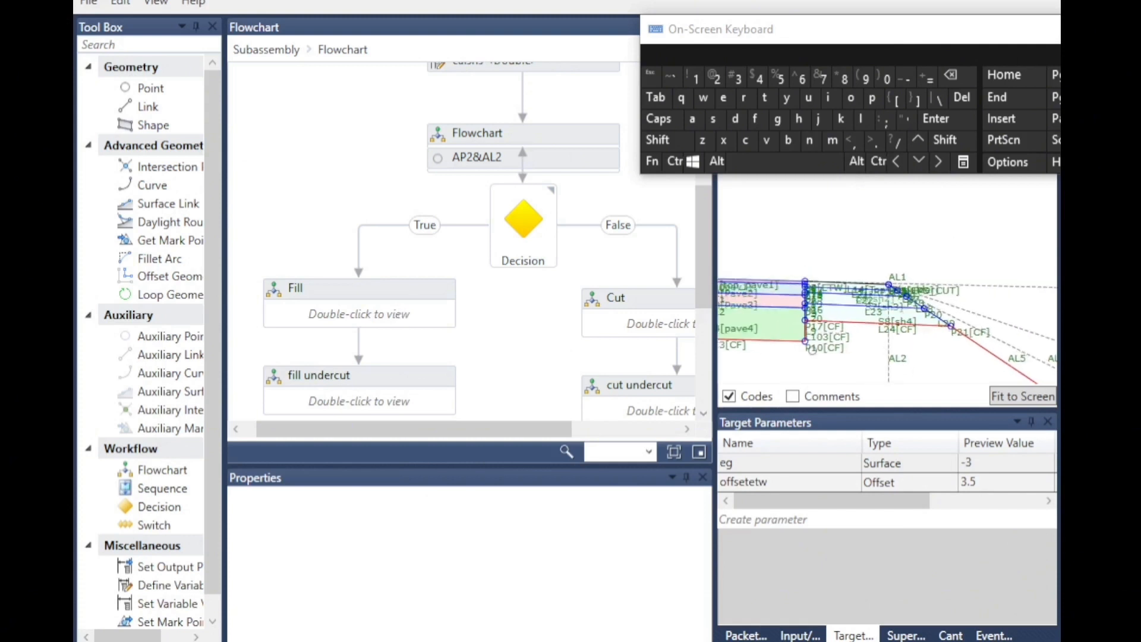
# Open the nested flowchart above the cut/fill decision and inspect the point and link codes of P11&L14.
pyautogui.scroll(3, 785, 321)
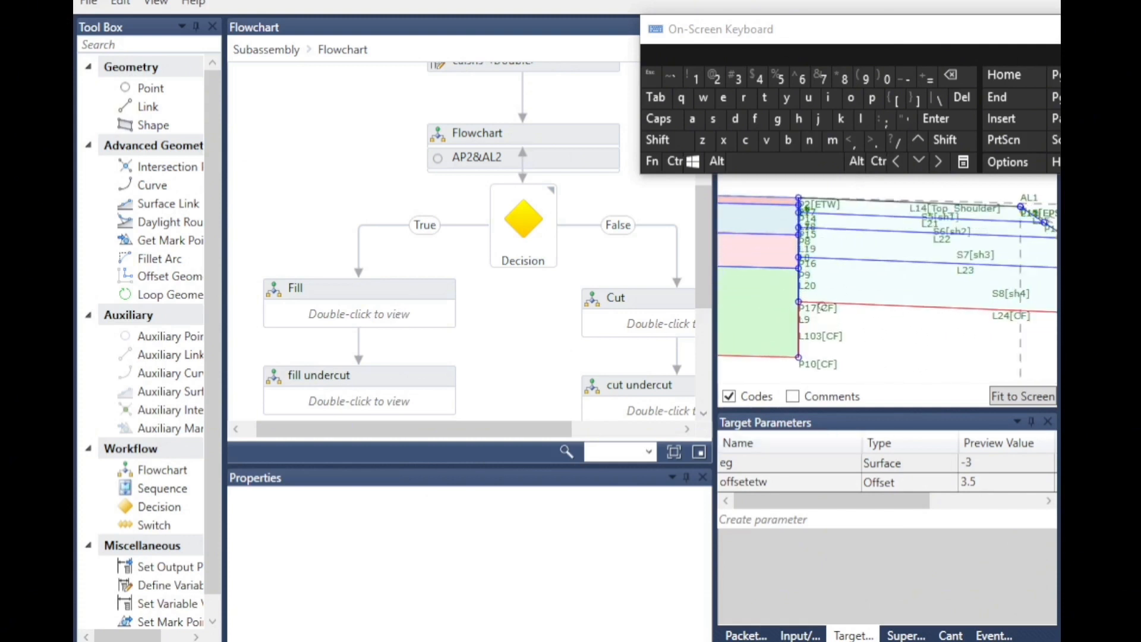
pyautogui.scroll(3, 514, 137)
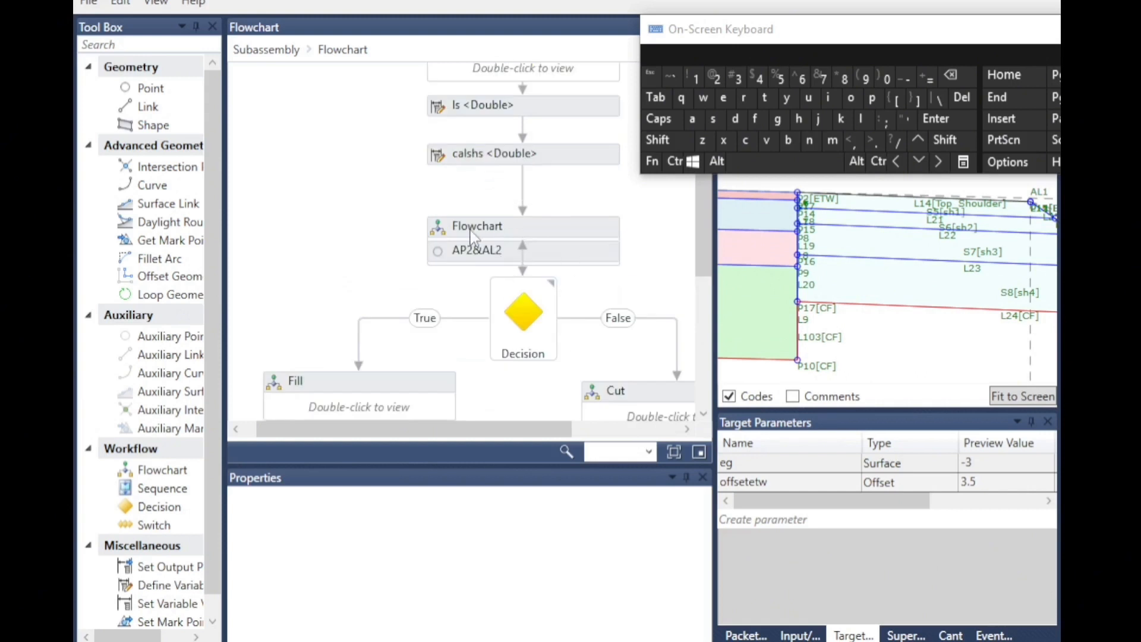
pyautogui.doubleClick(471, 236)
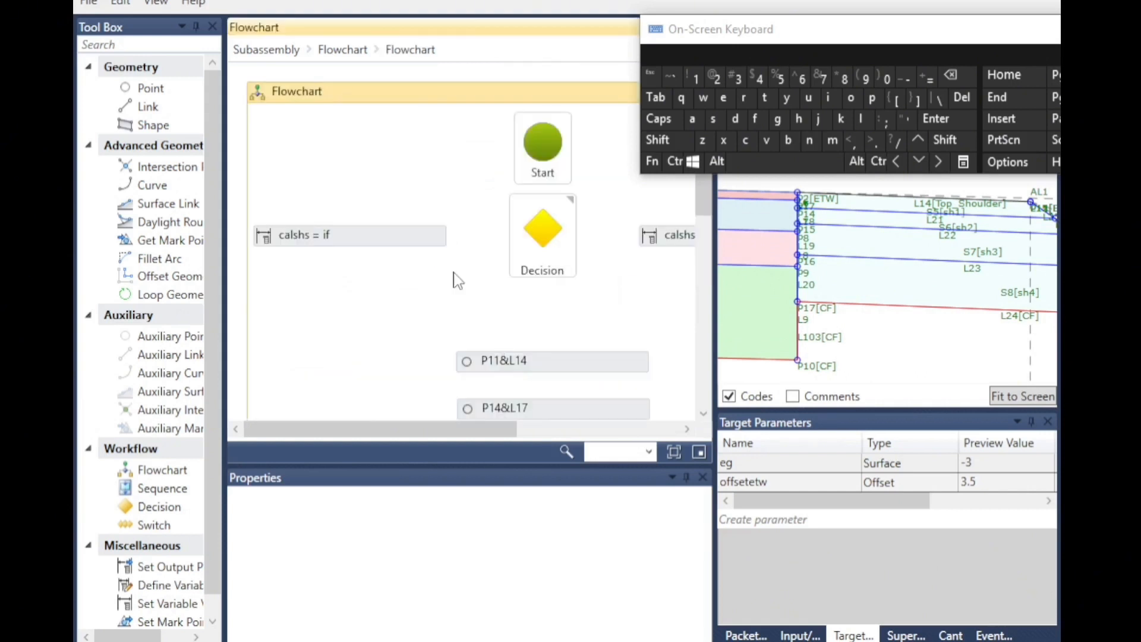
pyautogui.scroll(-3, 454, 273)
pyautogui.click(453, 258)
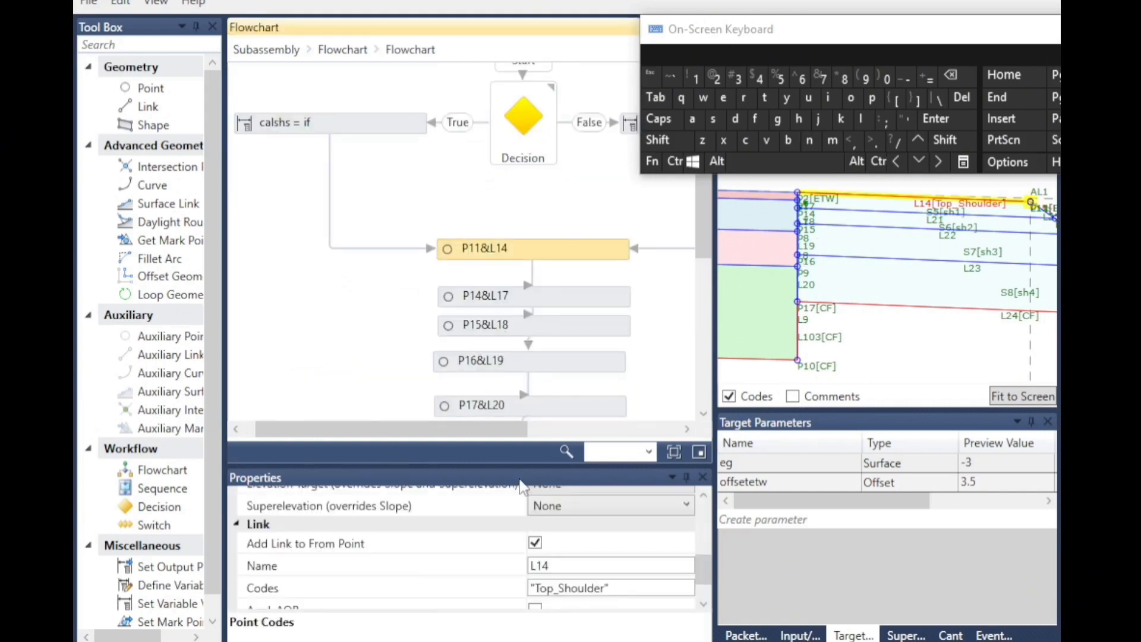
pyautogui.scroll(6, 596, 516)
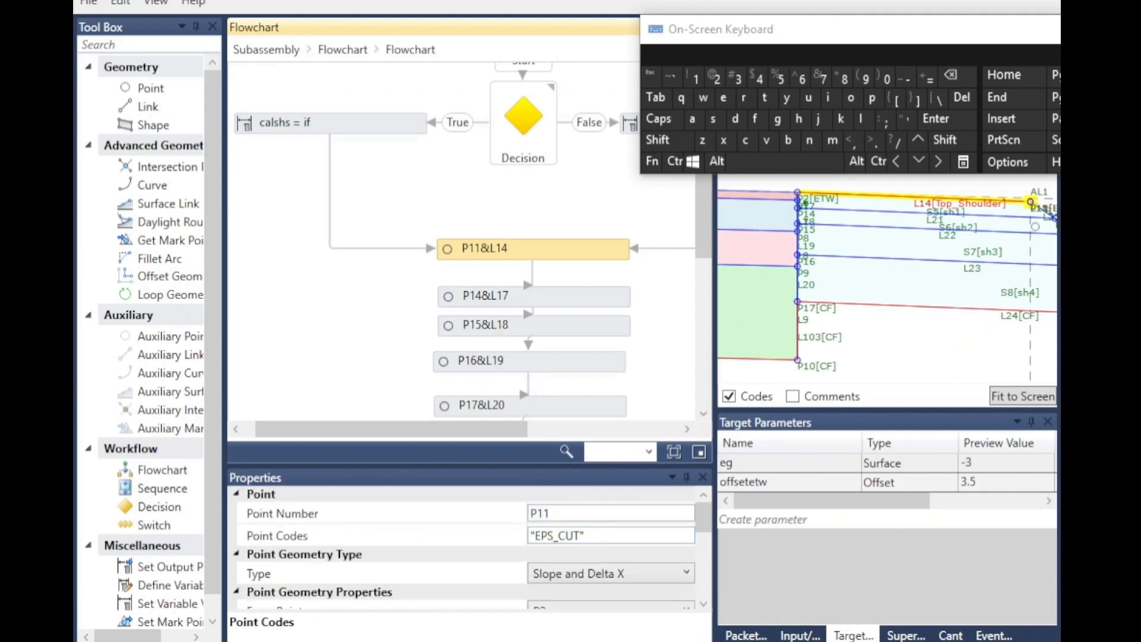
pyautogui.scroll(2, 1040, 215)
pyautogui.moveTo(1039, 214); pyautogui.dragTo(1014, 223, button='middle')
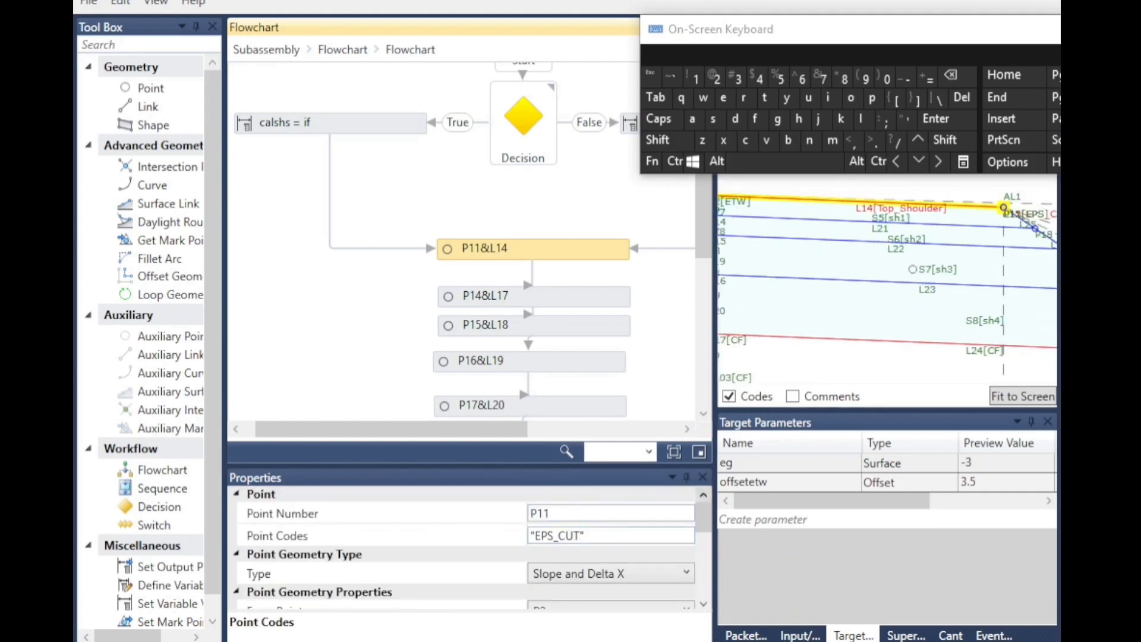
# Inspect the point and link codes of P14&L17, P17&L20 and L103 in the nested flowchart's preview.
pyautogui.click(447, 308)
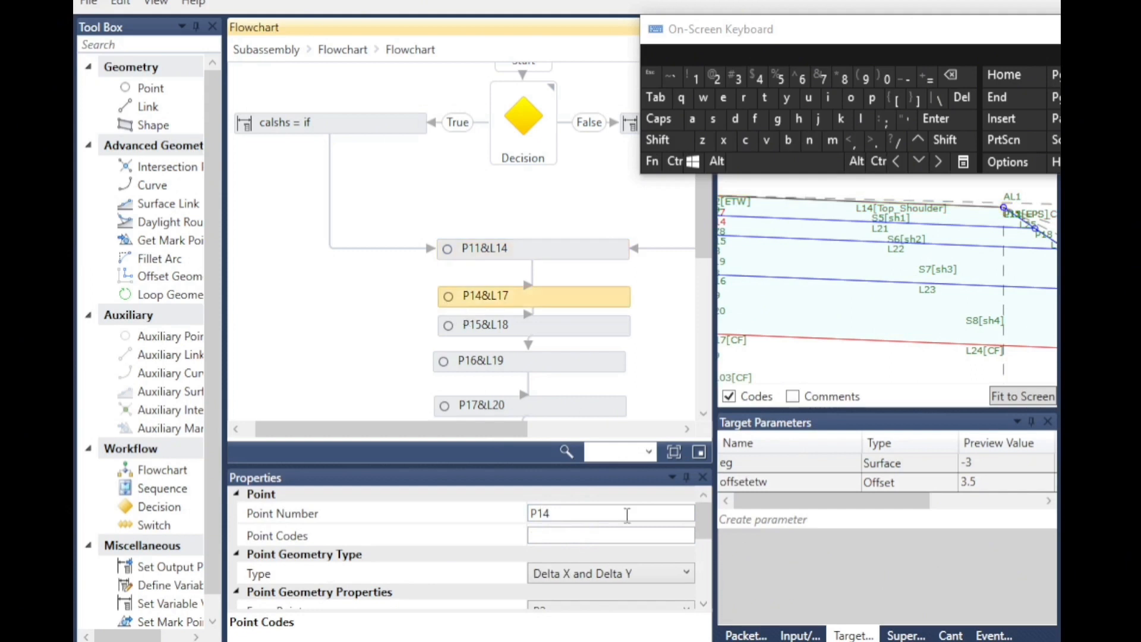
pyautogui.scroll(-2, 469, 309)
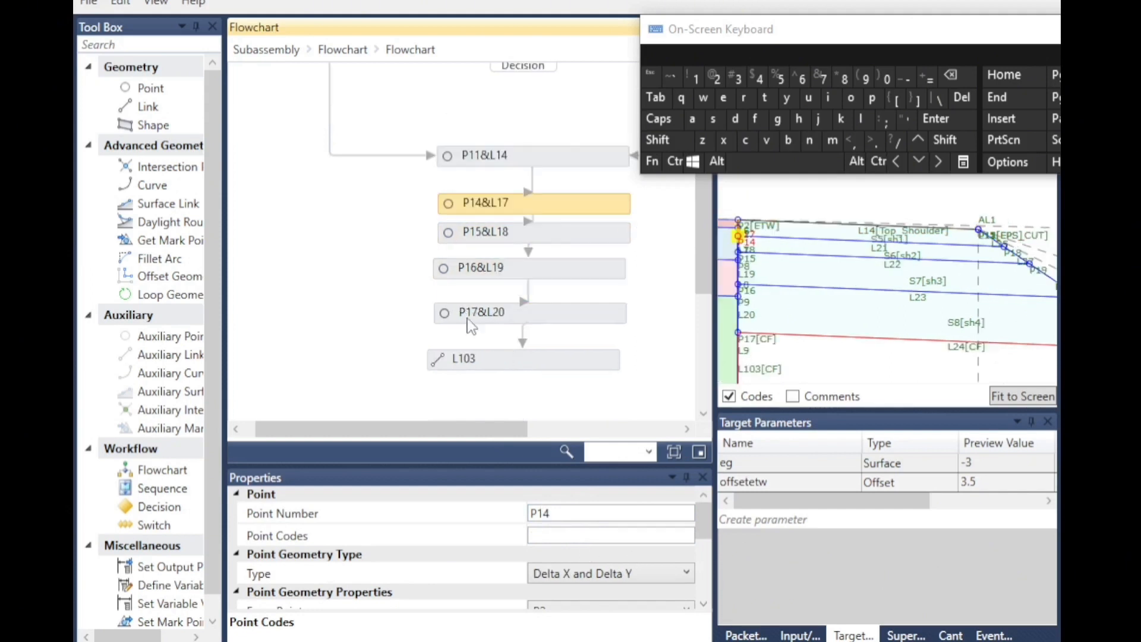
pyautogui.click(457, 312)
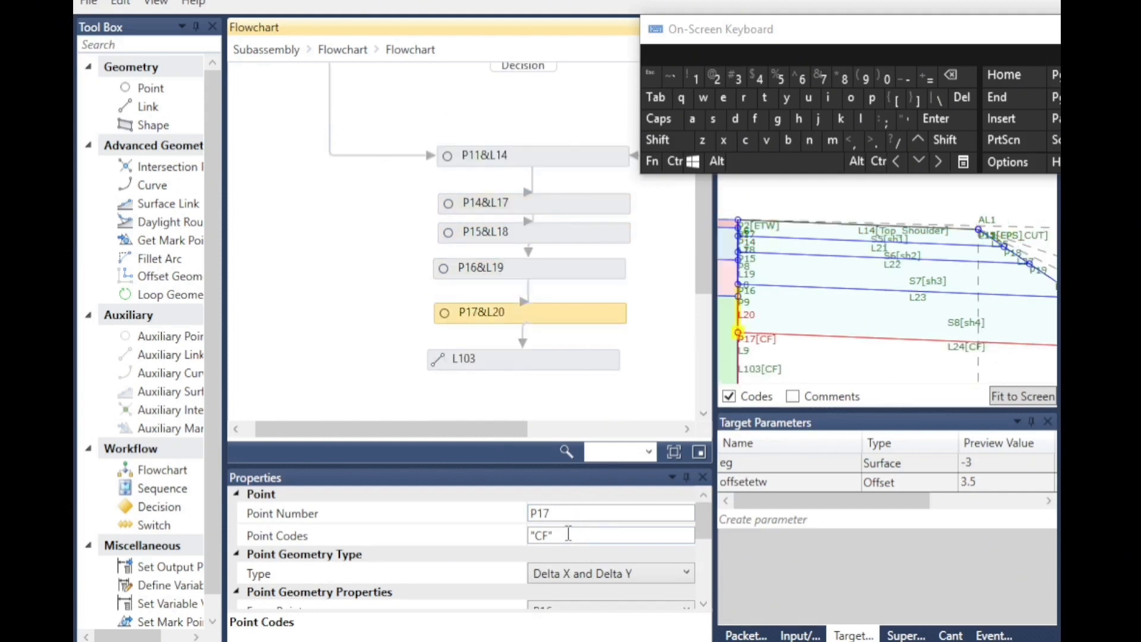
pyautogui.scroll(4, 746, 348)
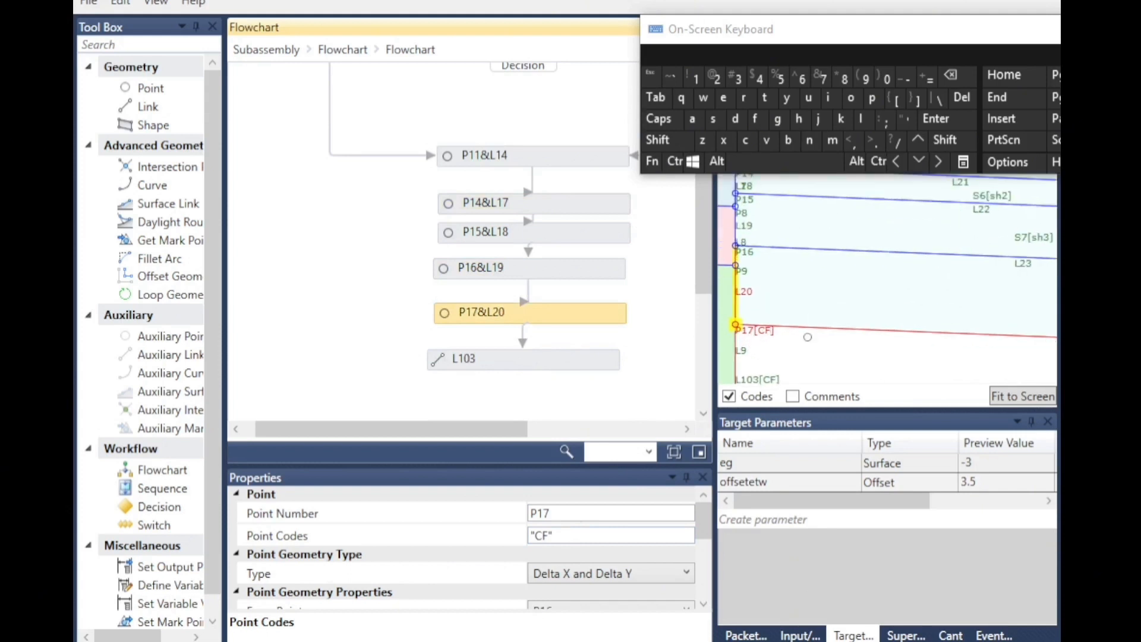
pyautogui.scroll(-3, 727, 335)
pyautogui.scroll(3, 967, 357)
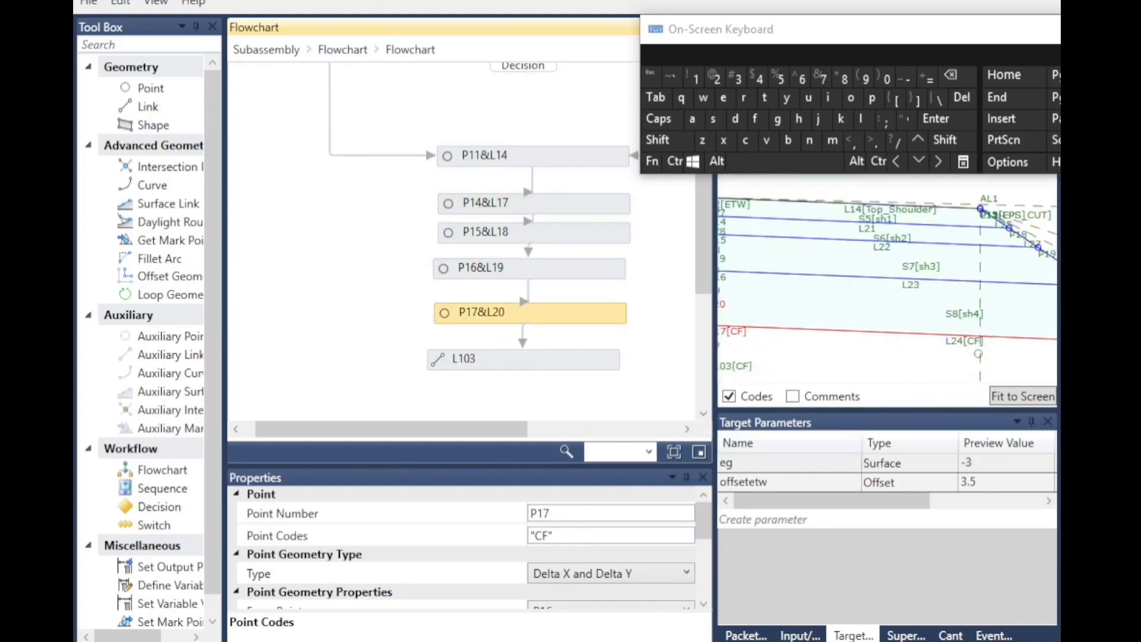
pyautogui.click(460, 359)
pyautogui.scroll(-3, 851, 301)
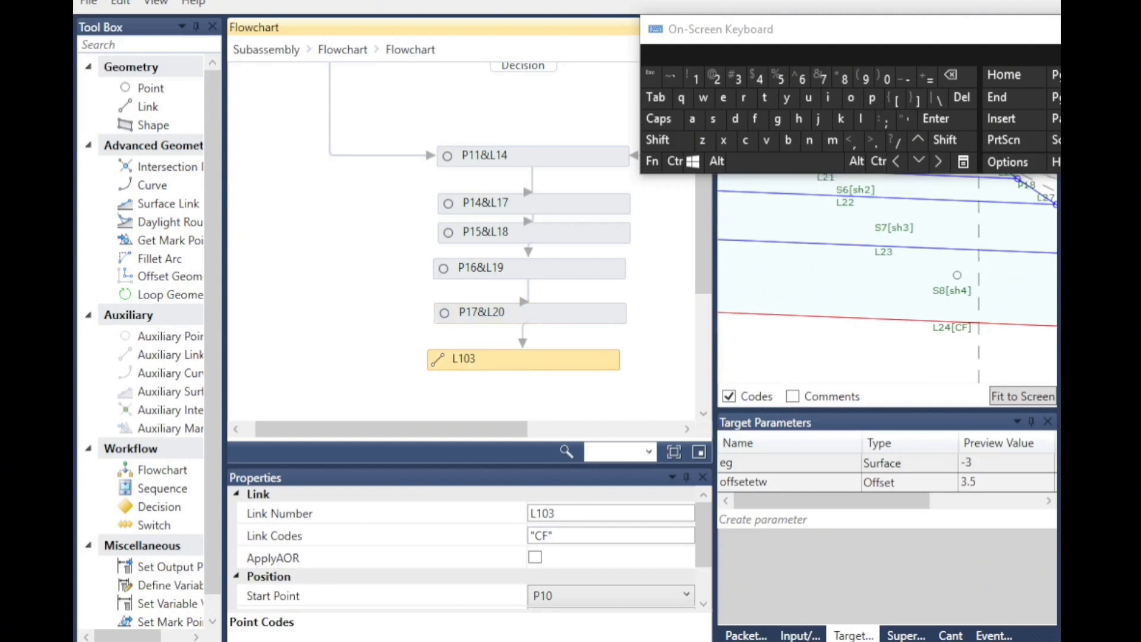
pyautogui.scroll(2, 850, 301)
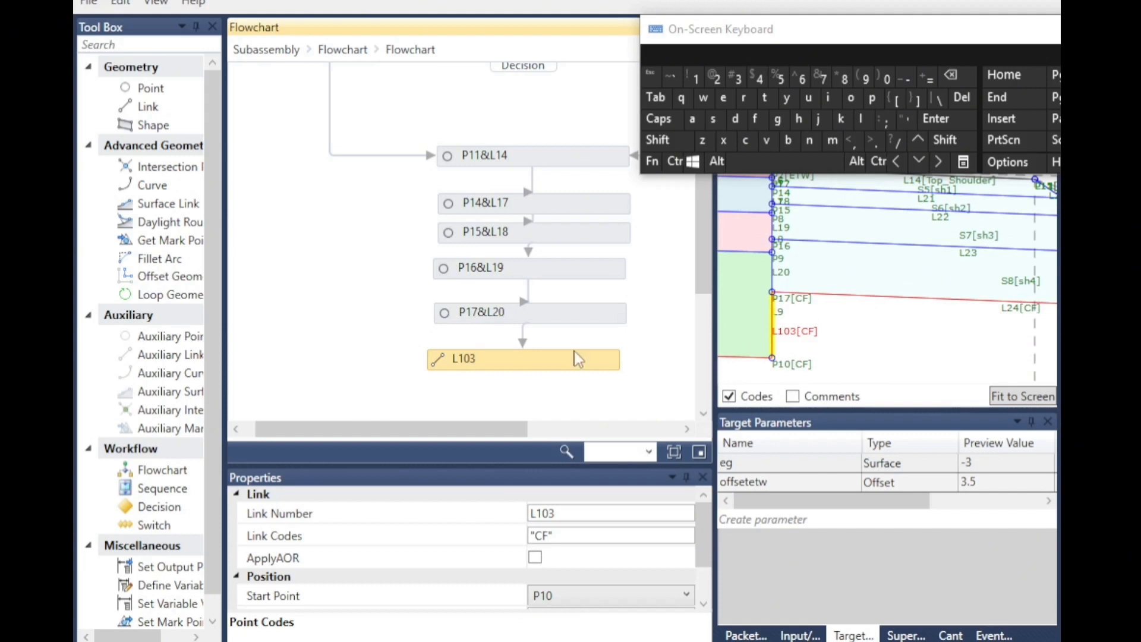
pyautogui.scroll(-1, 729, 323)
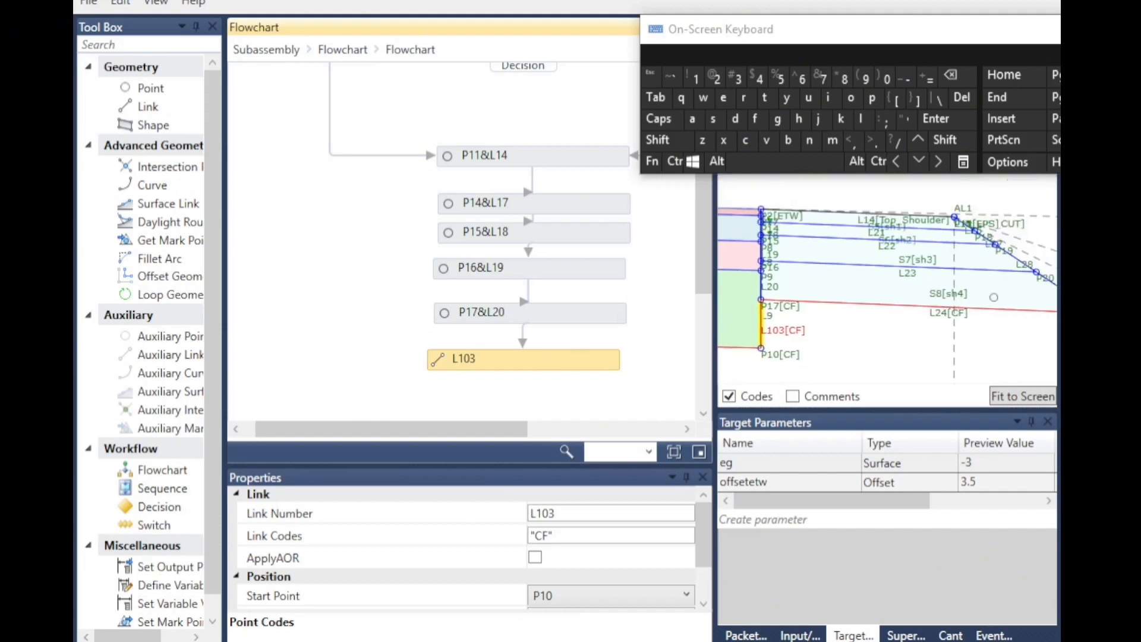
pyautogui.scroll(-2, 735, 303)
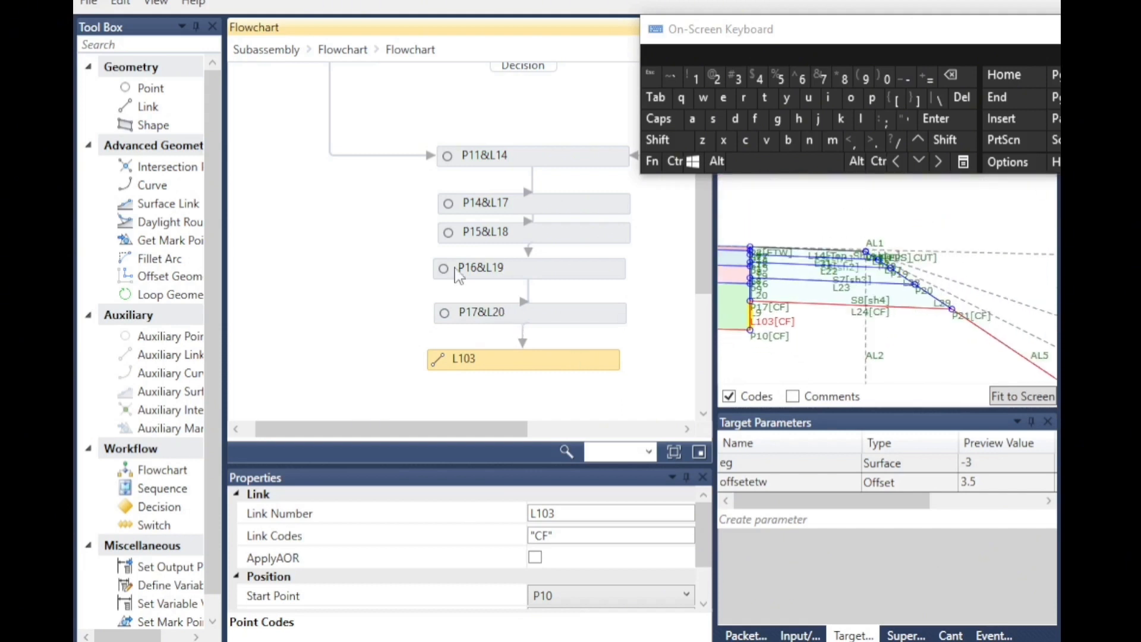
pyautogui.scroll(3, 409, 182)
# Return to the main flowchart, open the Fill flowchart and select P12&L15.
pyautogui.click(342, 50)
pyautogui.scroll(-5, 395, 280)
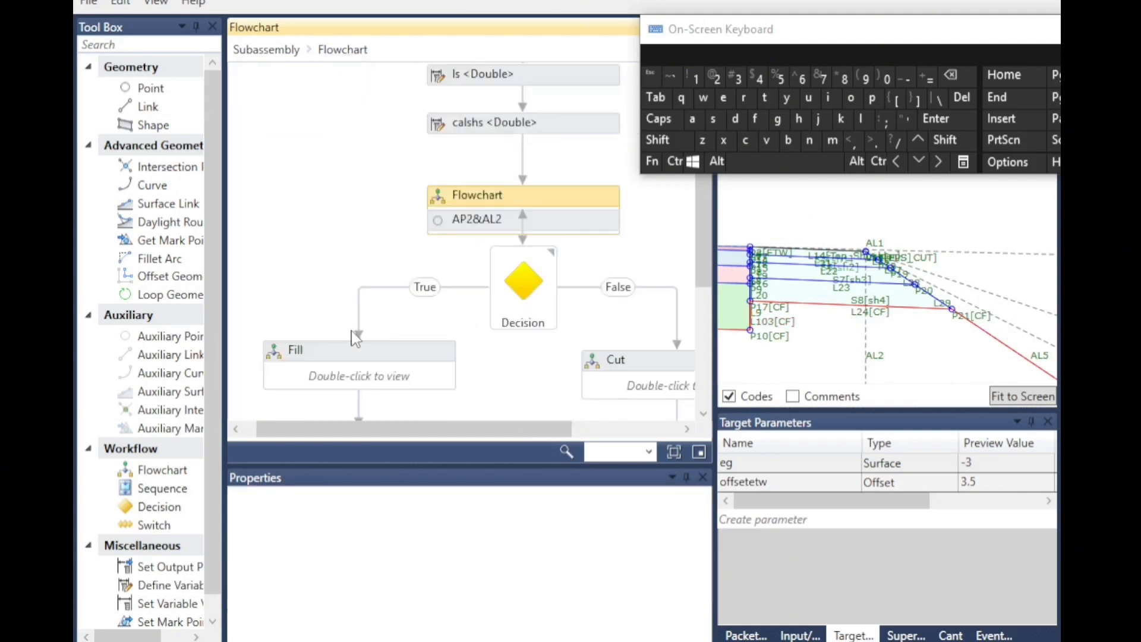
pyautogui.doubleClick(345, 285)
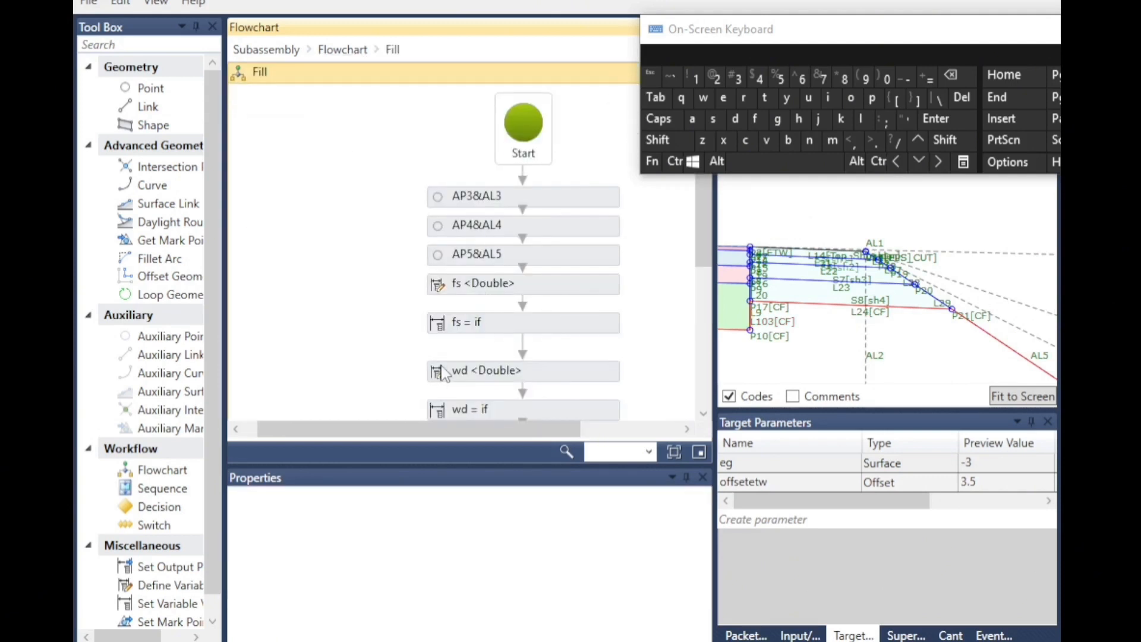
pyautogui.scroll(-1, 445, 374)
pyautogui.scroll(-1, 465, 357)
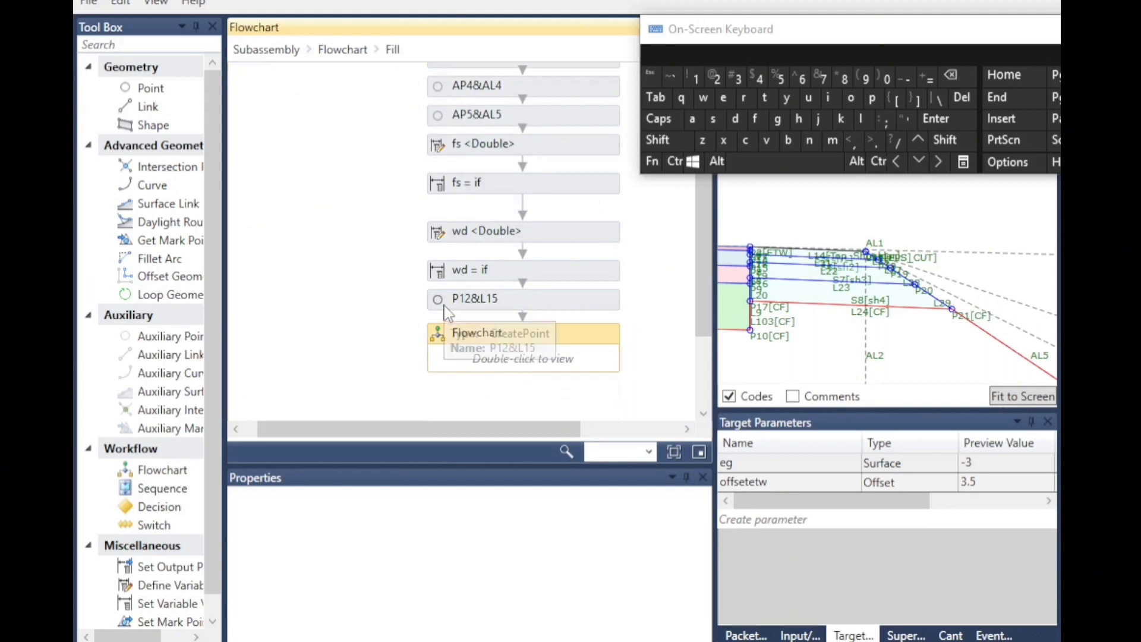
pyautogui.click(467, 300)
# Set the eg target surface preview value to -6.
pyautogui.click(984, 463)
pyautogui.click(978, 464)
pyautogui.click(957, 76)
pyautogui.click(800, 78)
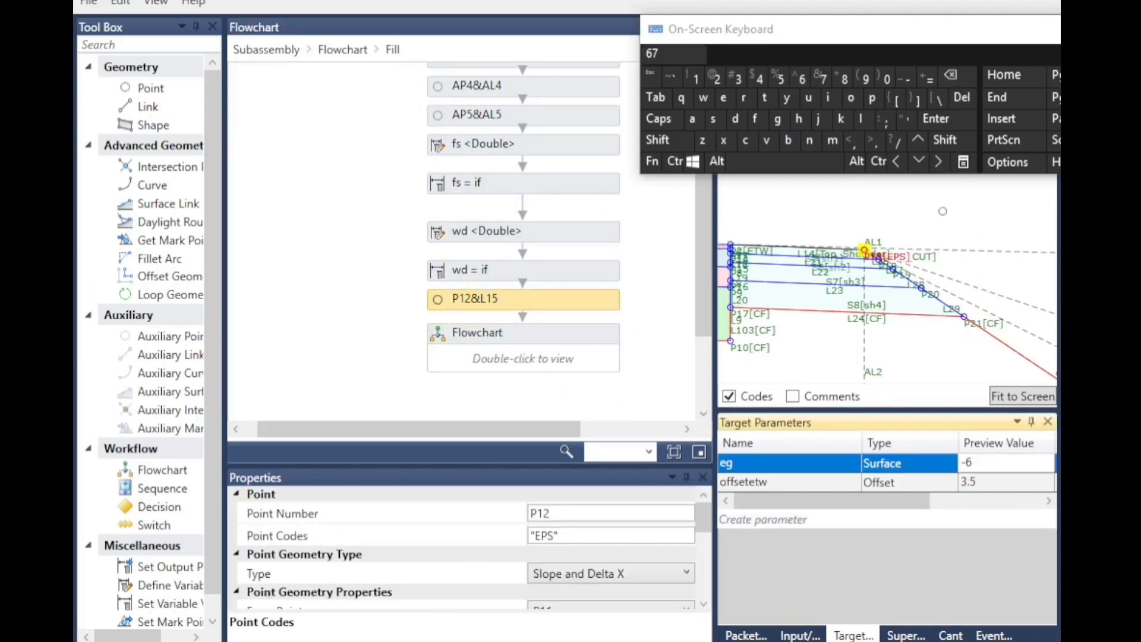
pyautogui.click(959, 230)
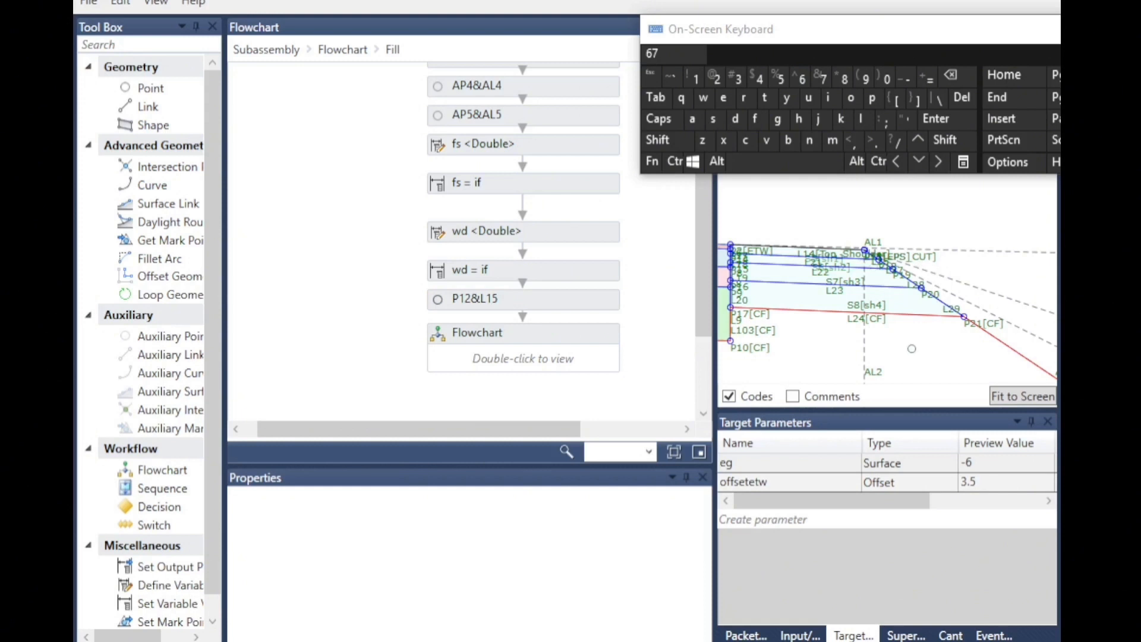
# Inspect the point and link codes of P12&L15 in the Fill flowchart.
pyautogui.scroll(5, 851, 250)
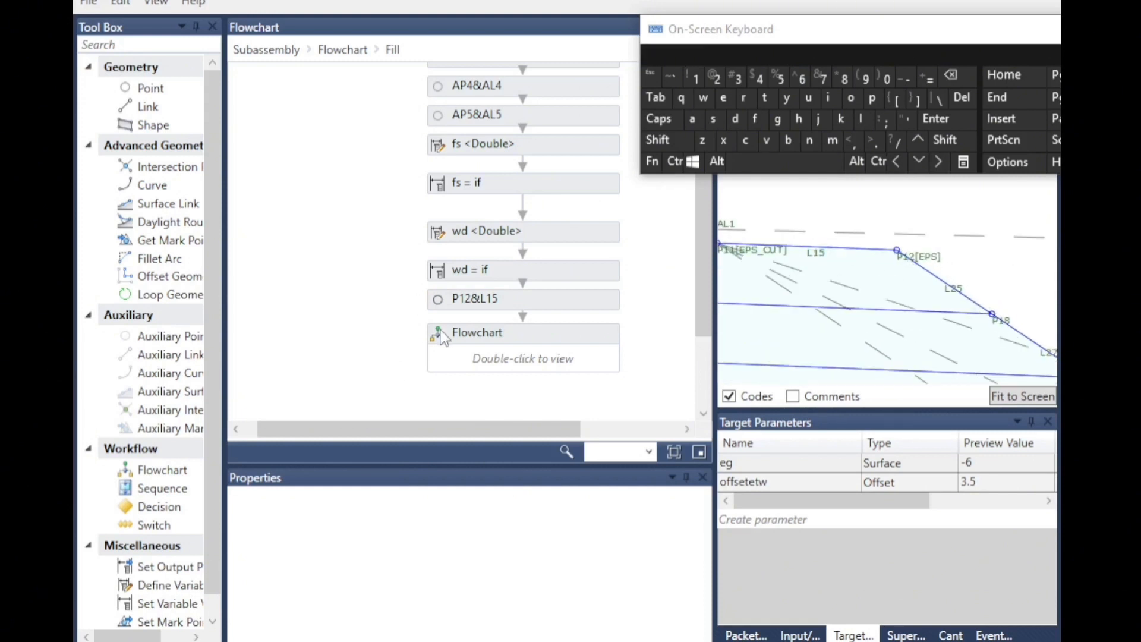
pyautogui.click(452, 301)
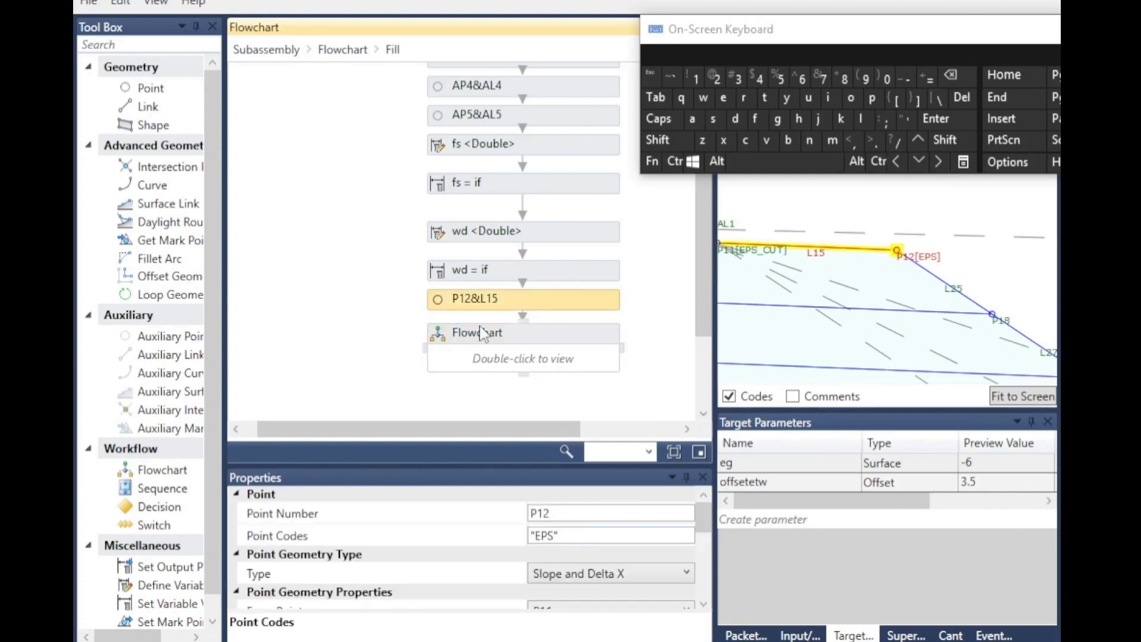
pyautogui.scroll(-3, 591, 518)
pyautogui.scroll(-1, 592, 520)
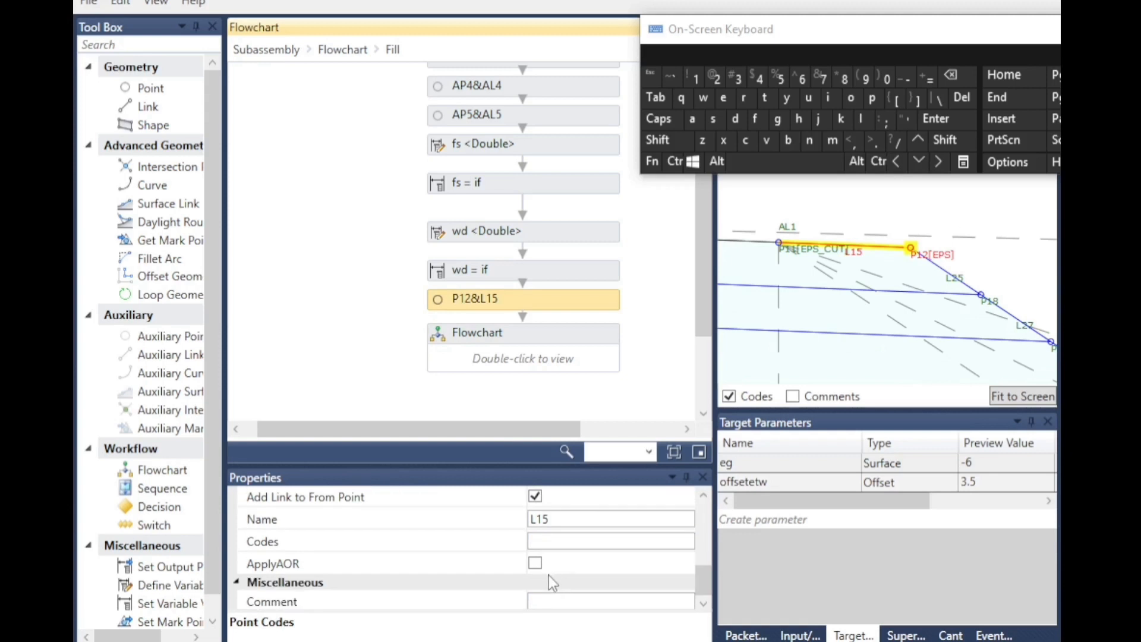
# Open the nested flowchart inside Fill and browse its points and links.
pyautogui.doubleClick(451, 366)
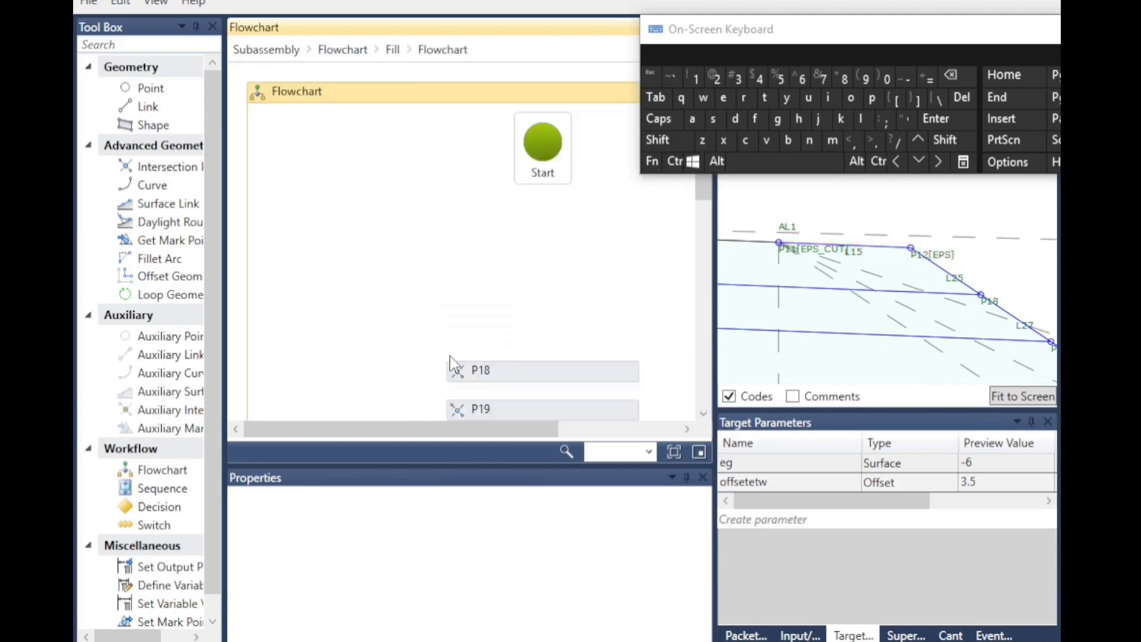
pyautogui.scroll(-2, 511, 285)
pyautogui.scroll(-10, 825, 253)
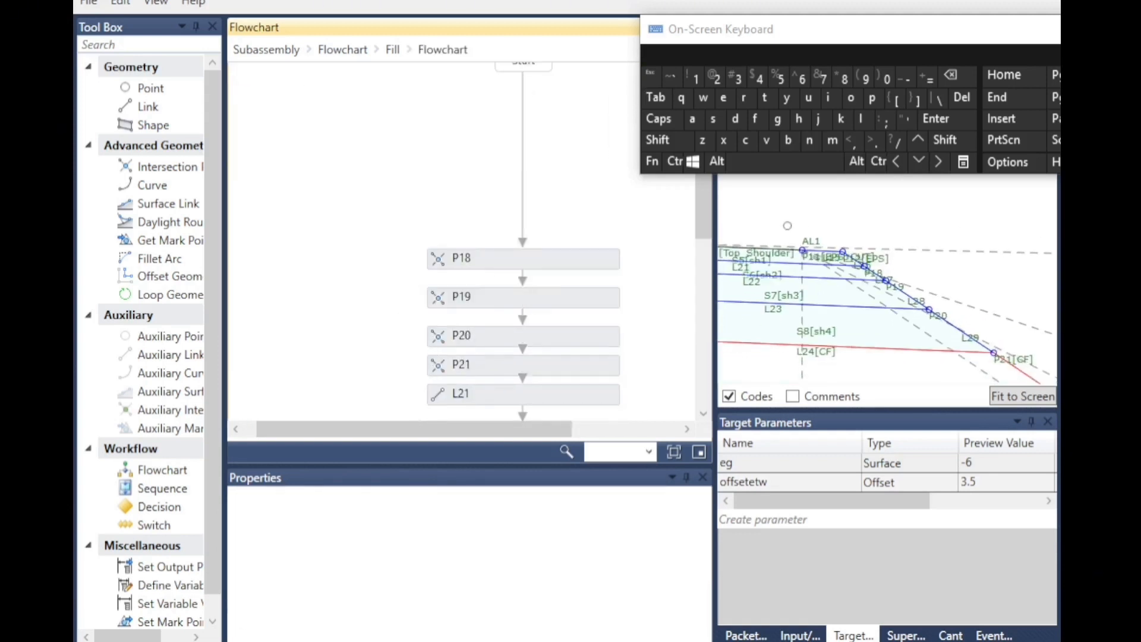
pyautogui.scroll(-4, 897, 300)
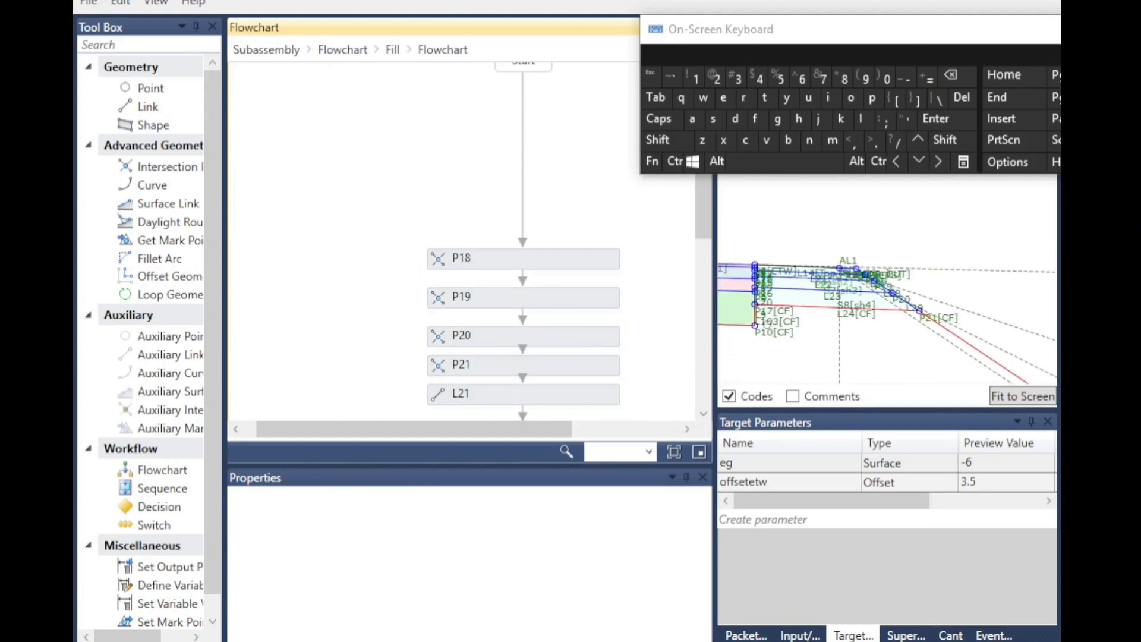
pyautogui.scroll(2, 593, 321)
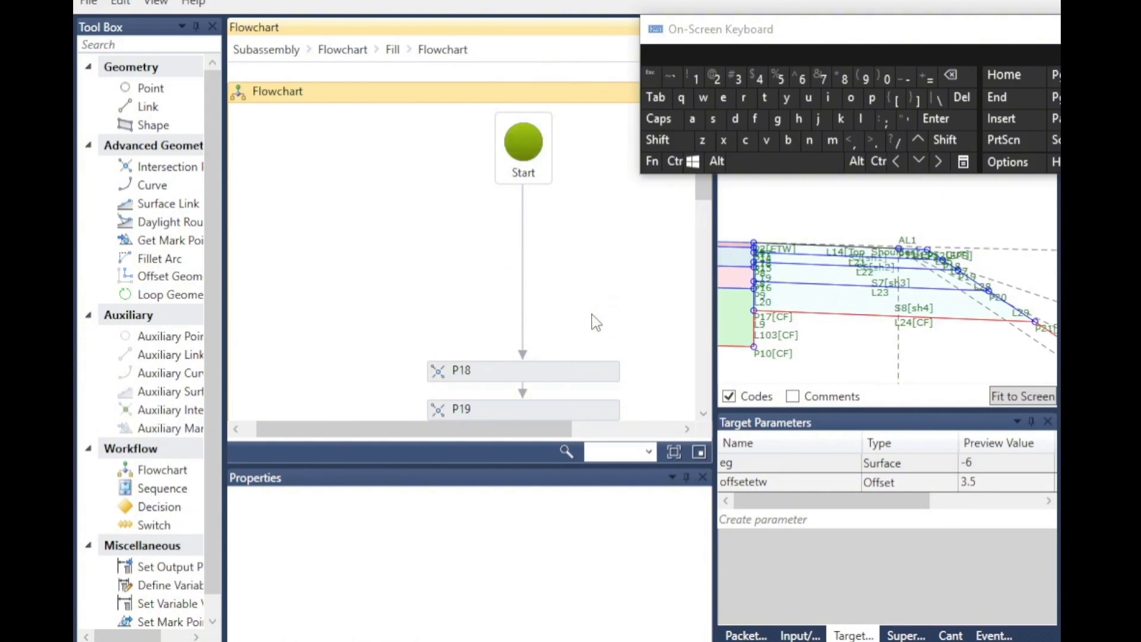
pyautogui.scroll(-6, 473, 210)
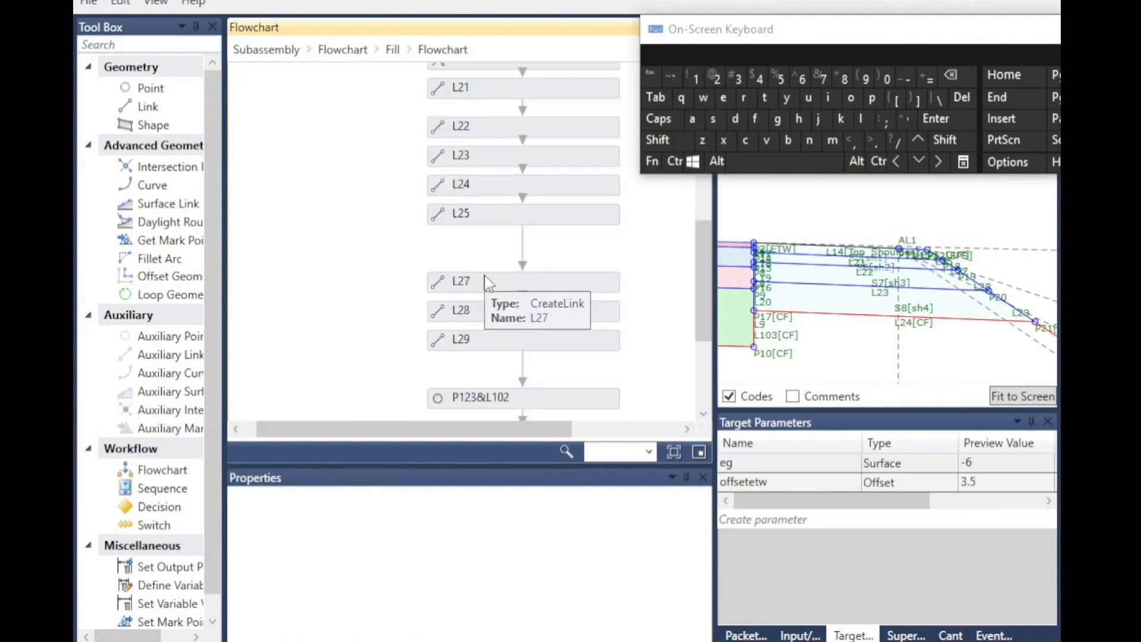
# Inspect the properties and codes of L22, P18 and P19 in the nested fill flowchart.
pyautogui.click(441, 174)
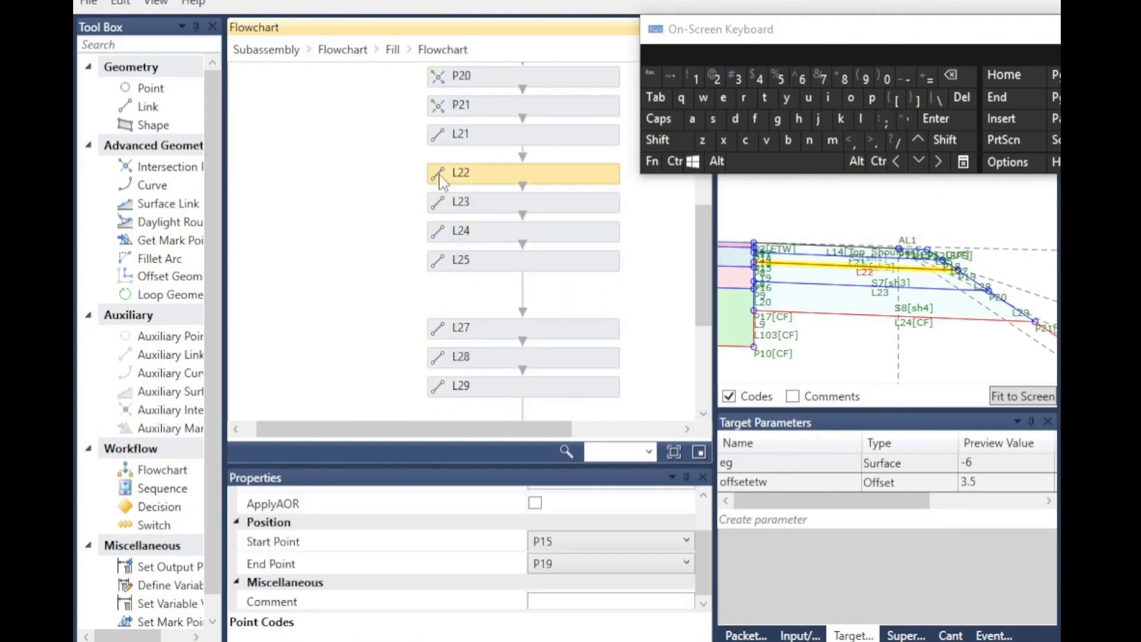
pyautogui.scroll(2, 450, 161)
pyautogui.scroll(1, 449, 158)
pyautogui.click(437, 146)
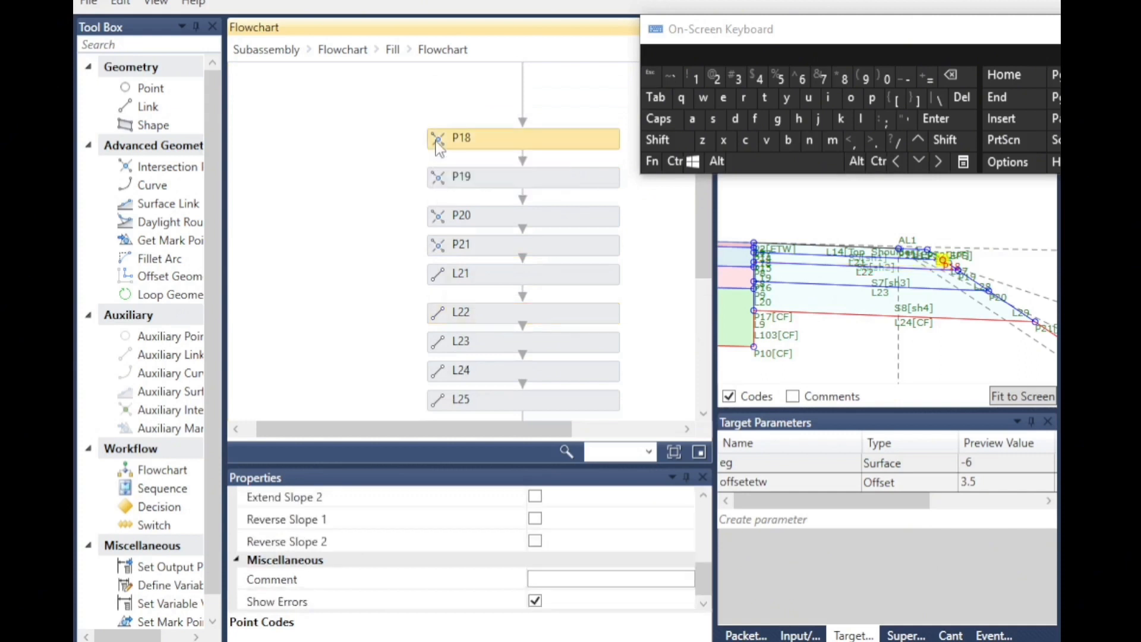
pyautogui.scroll(5, 539, 224)
pyautogui.scroll(-3, 532, 260)
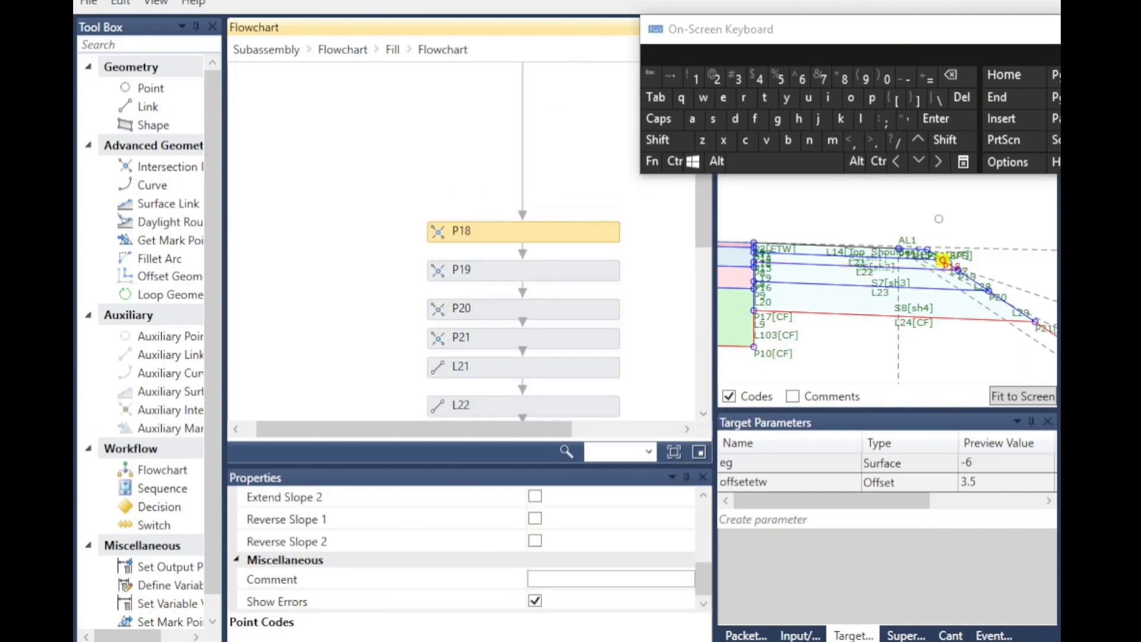
pyautogui.click(447, 278)
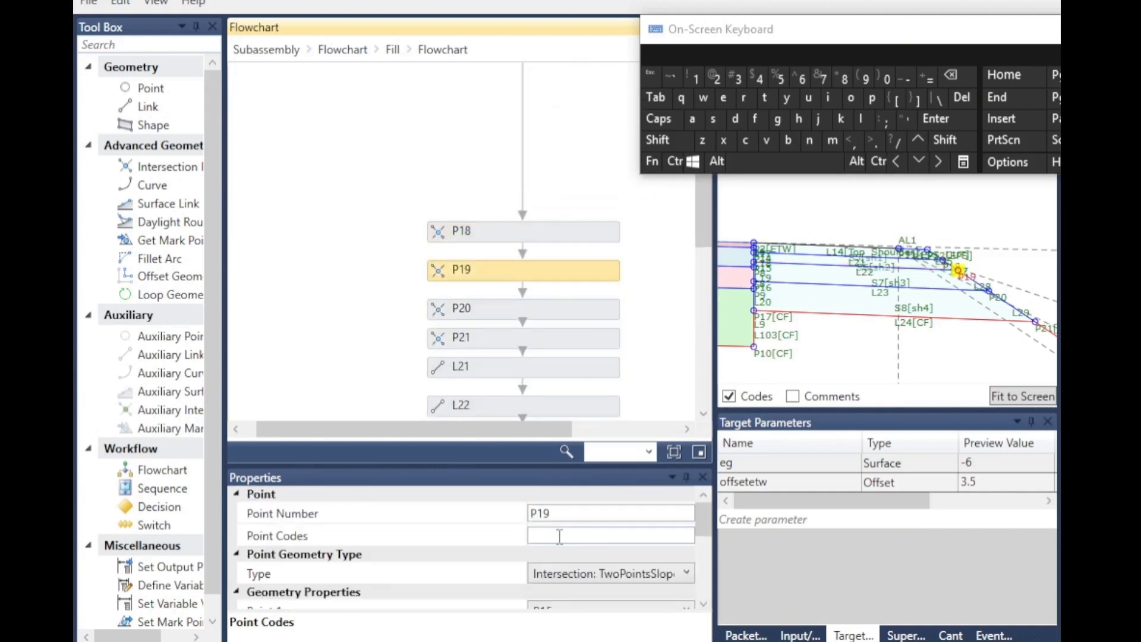
# Inspect the point codes of P20 and P21 and zoom the preview to P21.
pyautogui.click(433, 312)
pyautogui.click(436, 340)
pyautogui.scroll(3, 1033, 322)
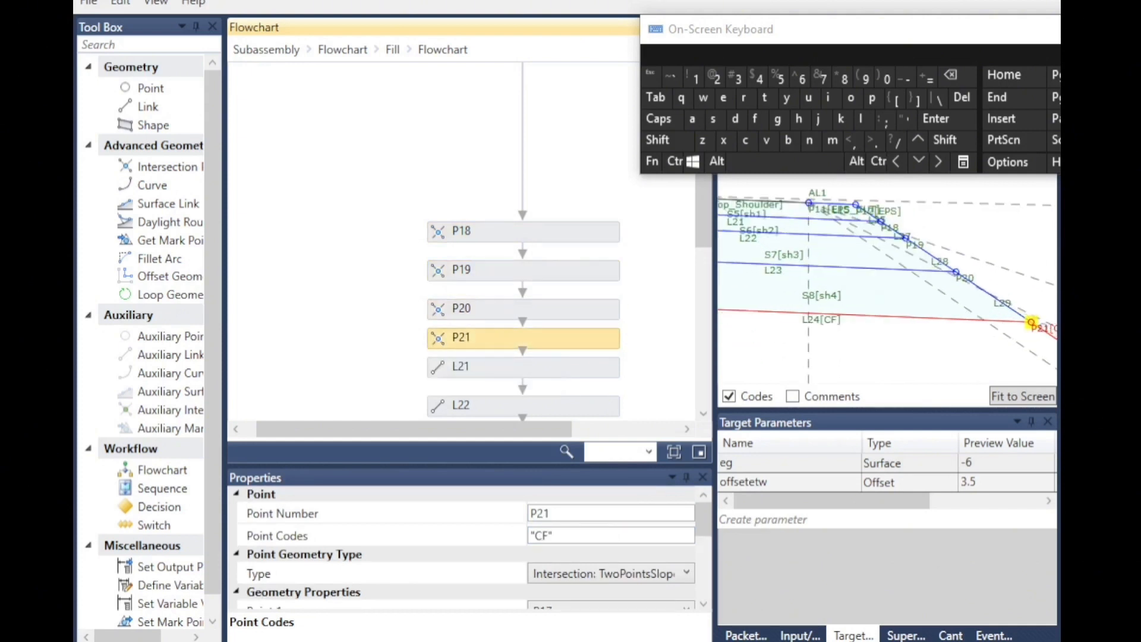
pyautogui.scroll(4, 1022, 329)
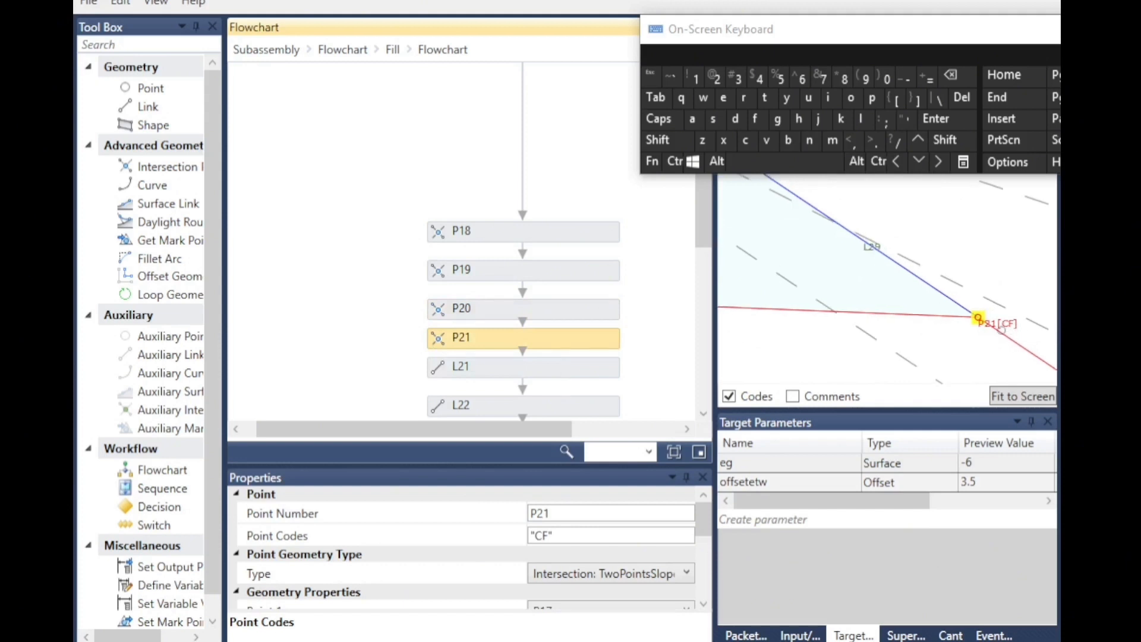
pyautogui.scroll(-4, 568, 538)
pyautogui.scroll(2, 568, 538)
pyautogui.scroll(-2, 567, 553)
pyautogui.scroll(2, 562, 559)
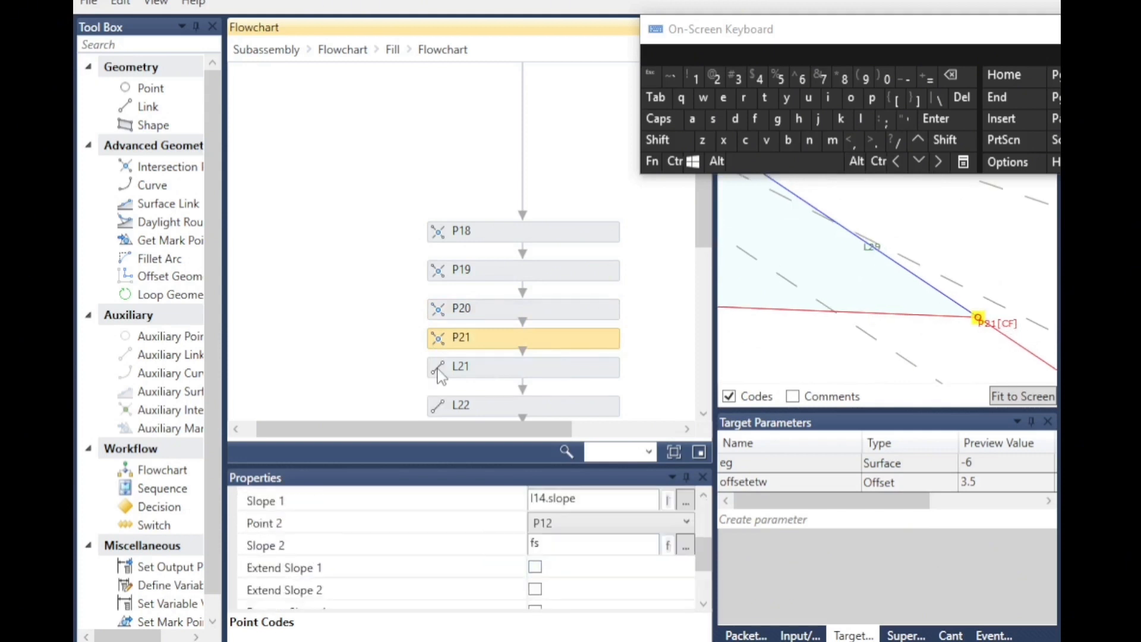
# Inspect the link codes and start/end points of links L21 through L29 in the nested fill flowchart.
pyautogui.click(443, 371)
pyautogui.scroll(-4, 945, 324)
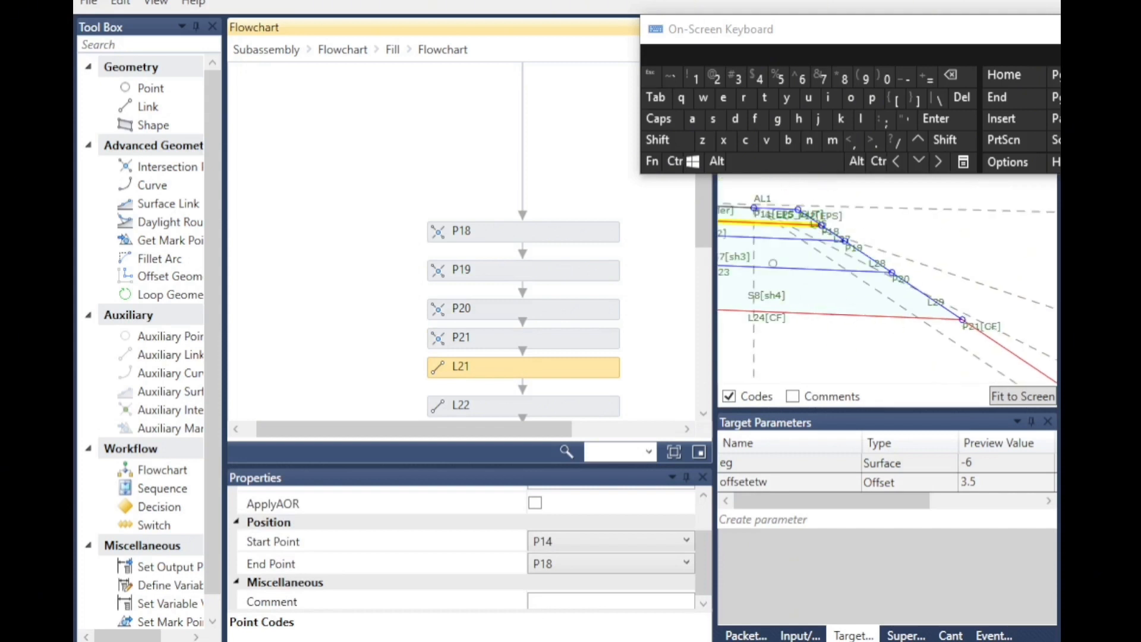
pyautogui.scroll(2, 499, 550)
pyautogui.click(446, 405)
pyautogui.scroll(-2, 450, 361)
pyautogui.click(452, 343)
pyautogui.click(453, 372)
pyautogui.click(589, 535)
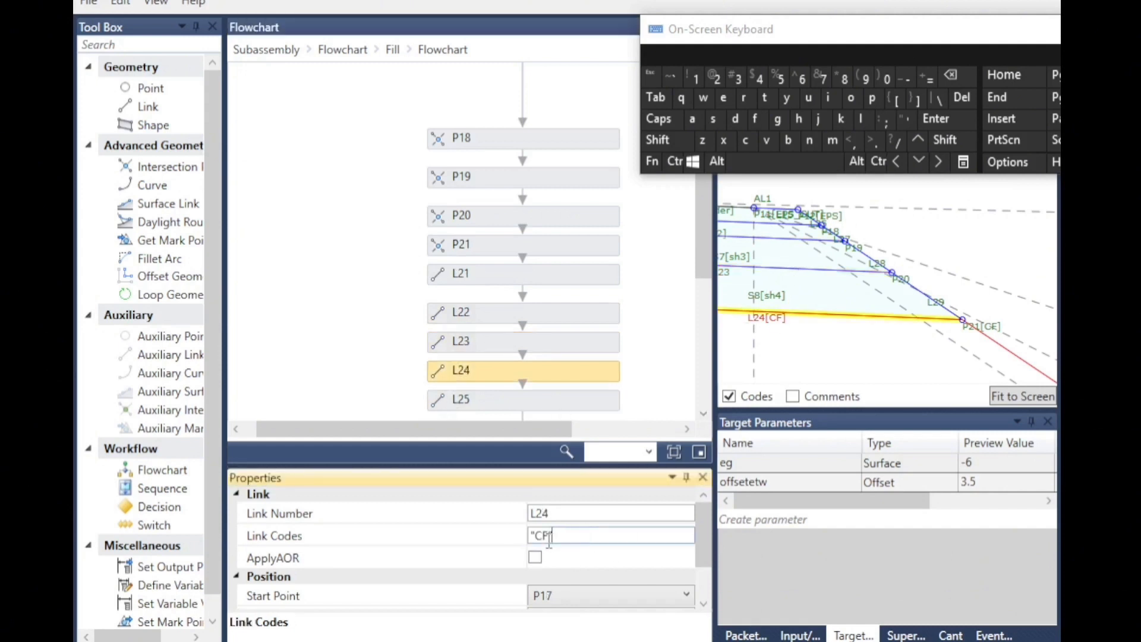
pyautogui.click(666, 397)
pyautogui.scroll(-3, 561, 382)
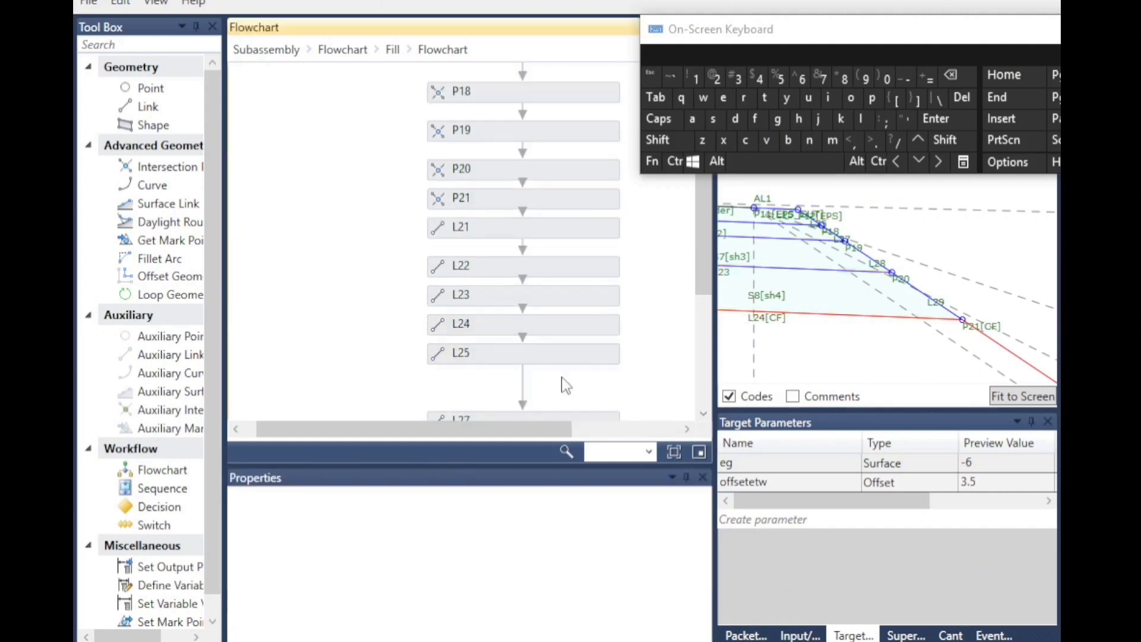
pyautogui.click(460, 315)
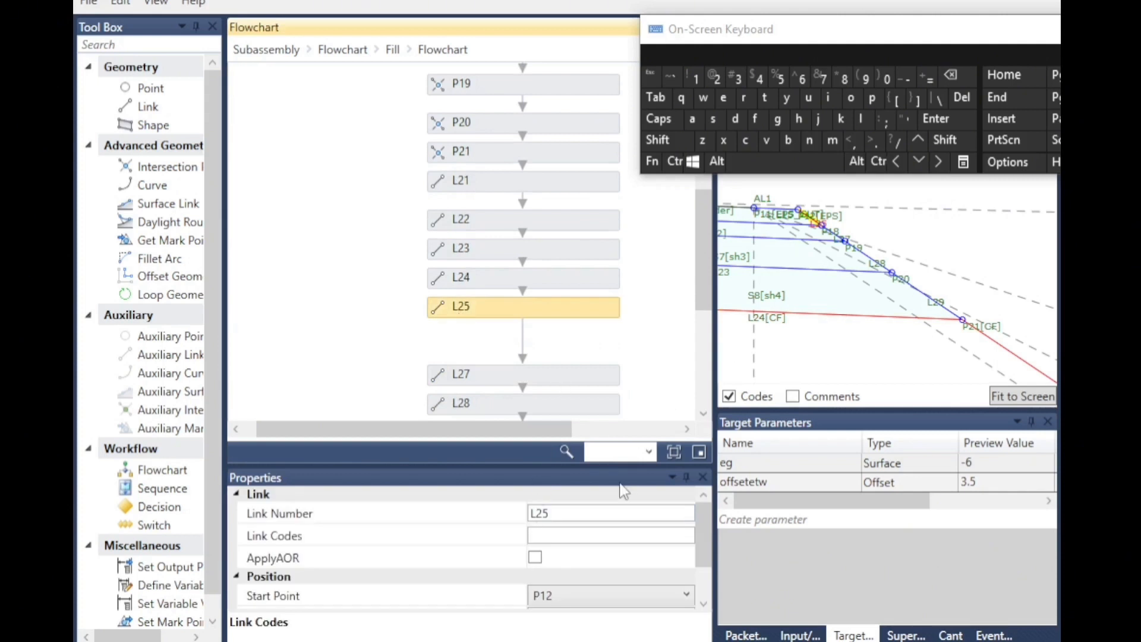
pyautogui.scroll(-1, 955, 258)
pyautogui.click(449, 384)
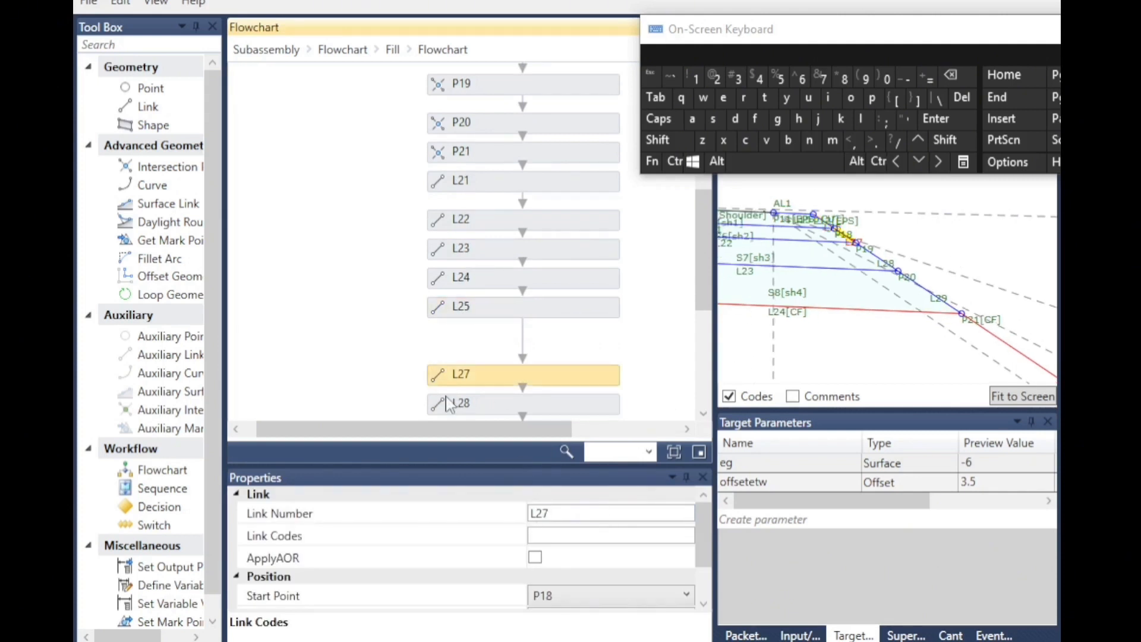
pyautogui.click(446, 405)
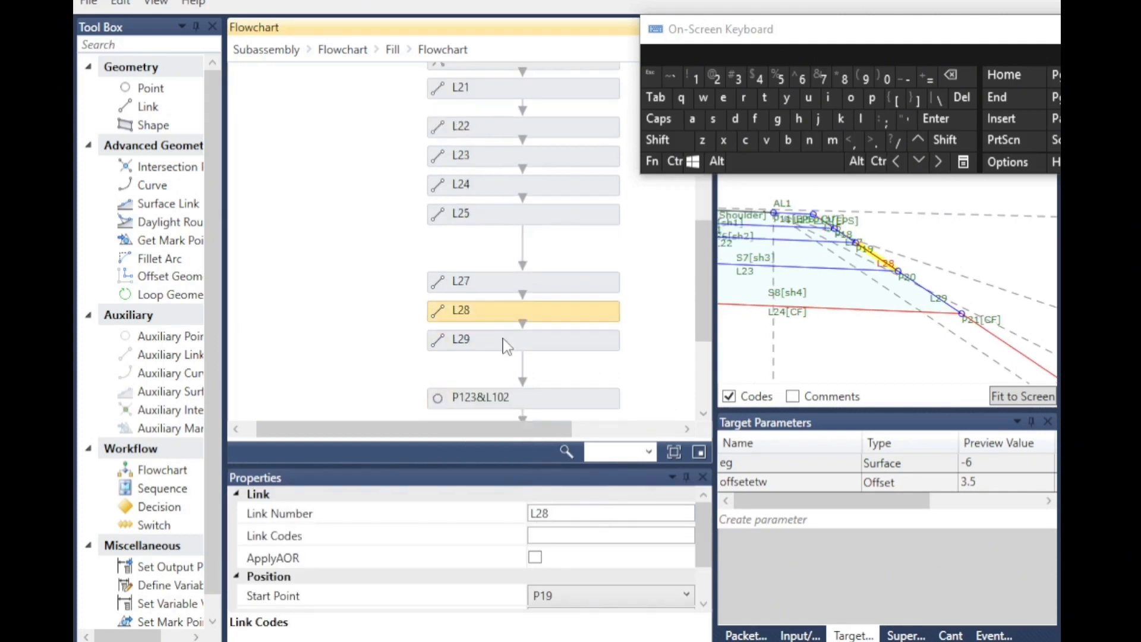
pyautogui.click(452, 340)
pyautogui.scroll(2, 987, 321)
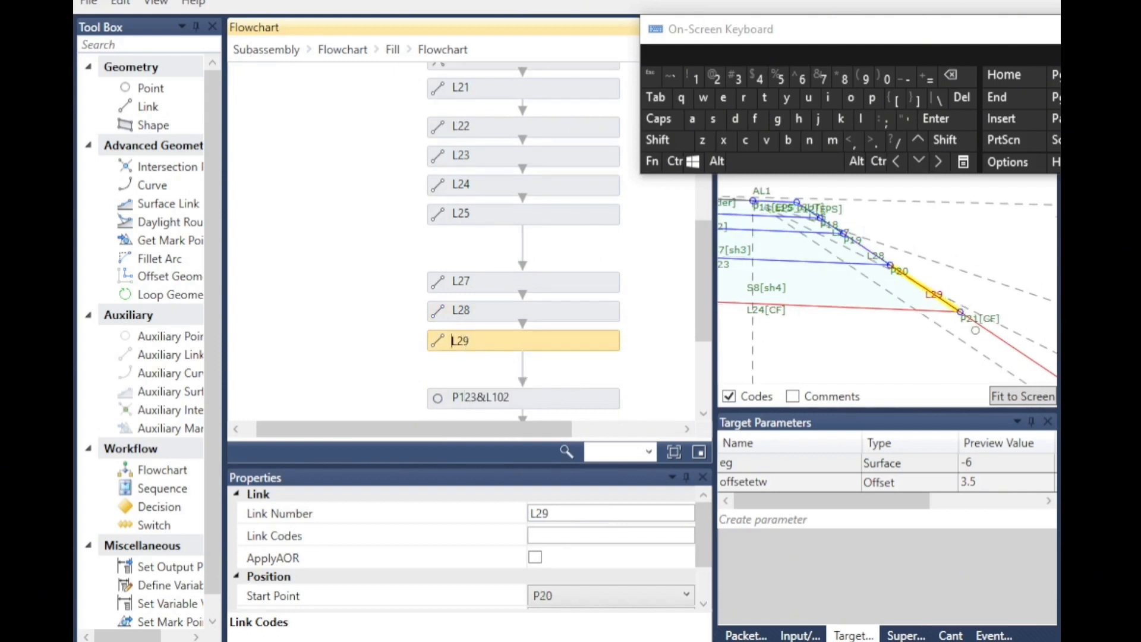
pyautogui.scroll(1, 949, 326)
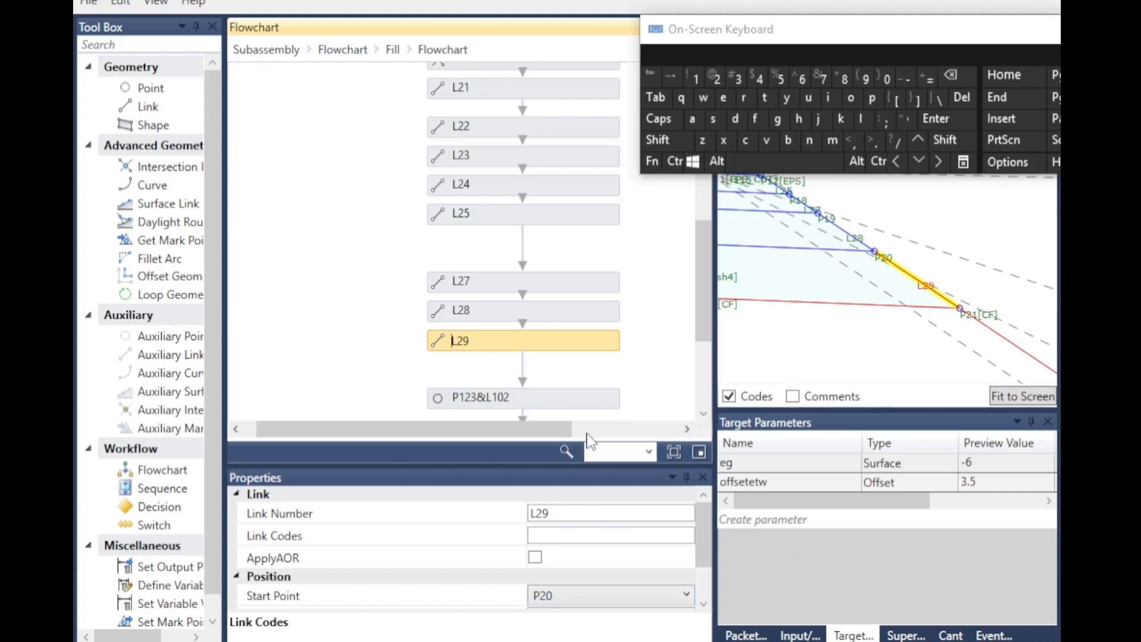
pyautogui.scroll(-4, 870, 328)
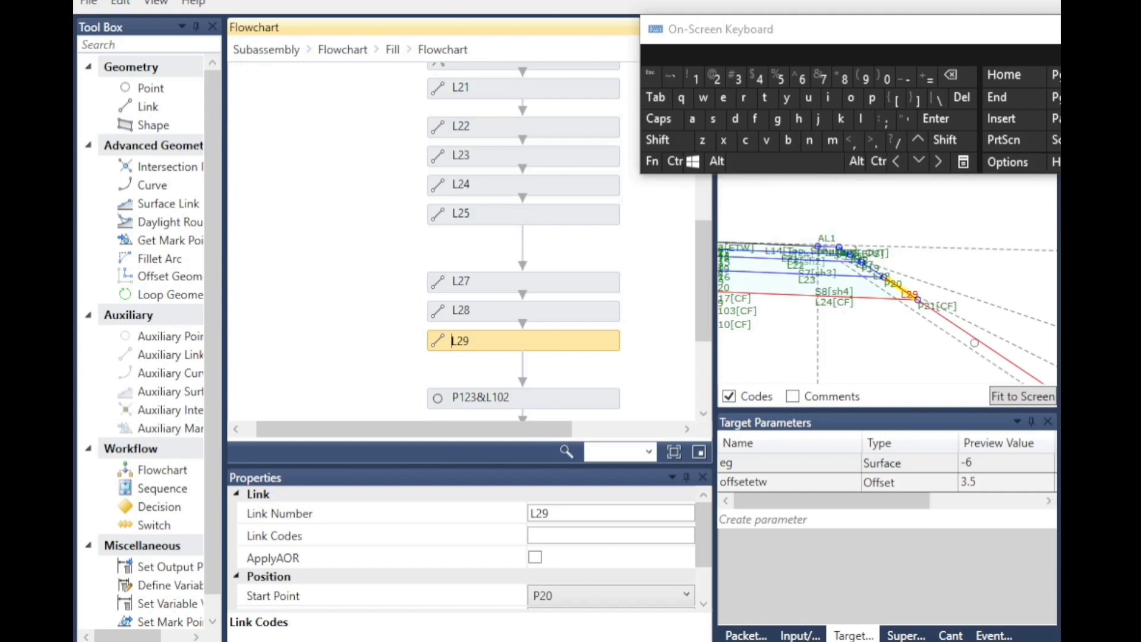
# Inspect the point and link codes of P123&L102 and the shape codes of S5.
pyautogui.click(581, 401)
pyautogui.scroll(-6, 820, 267)
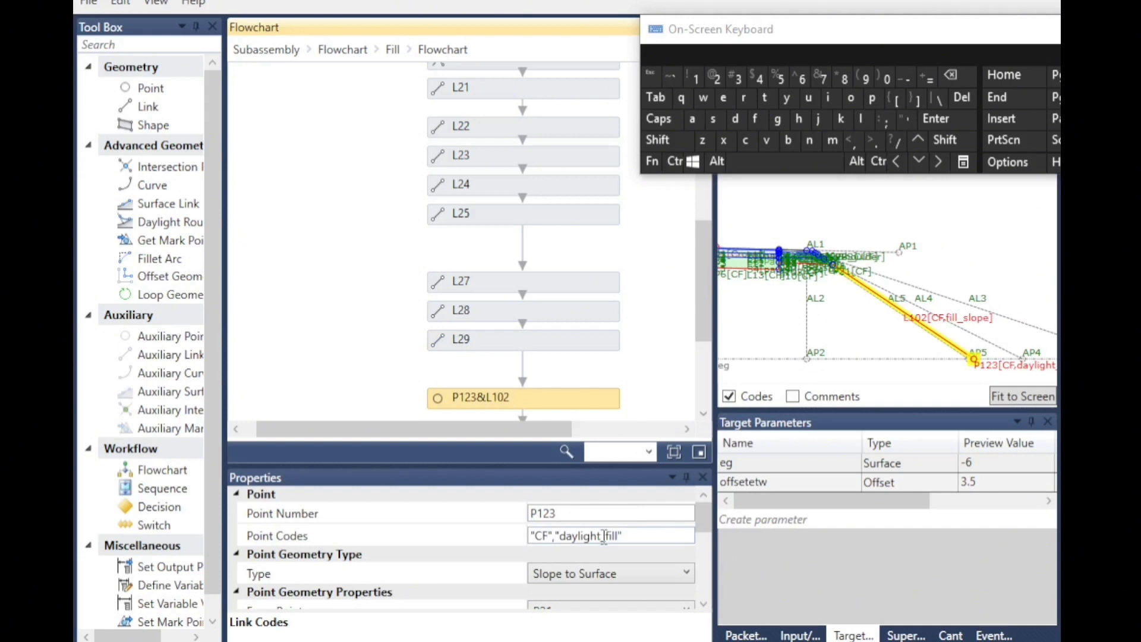
pyautogui.scroll(-5, 603, 537)
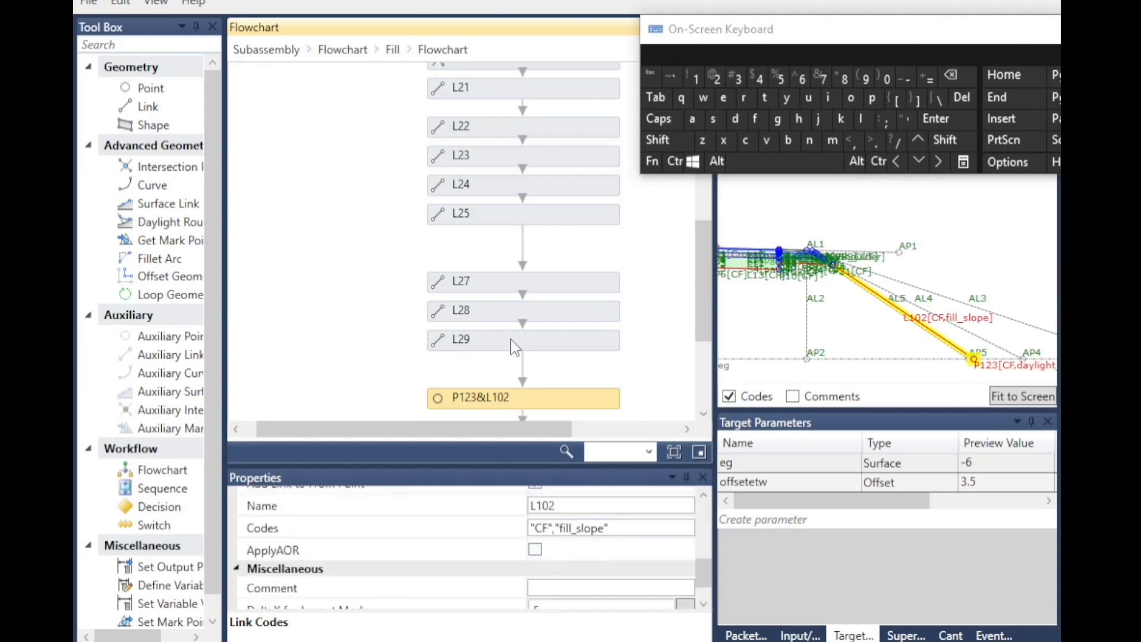
pyautogui.scroll(-3, 515, 347)
pyautogui.click(445, 304)
pyautogui.scroll(2, 758, 262)
pyautogui.scroll(4, 772, 262)
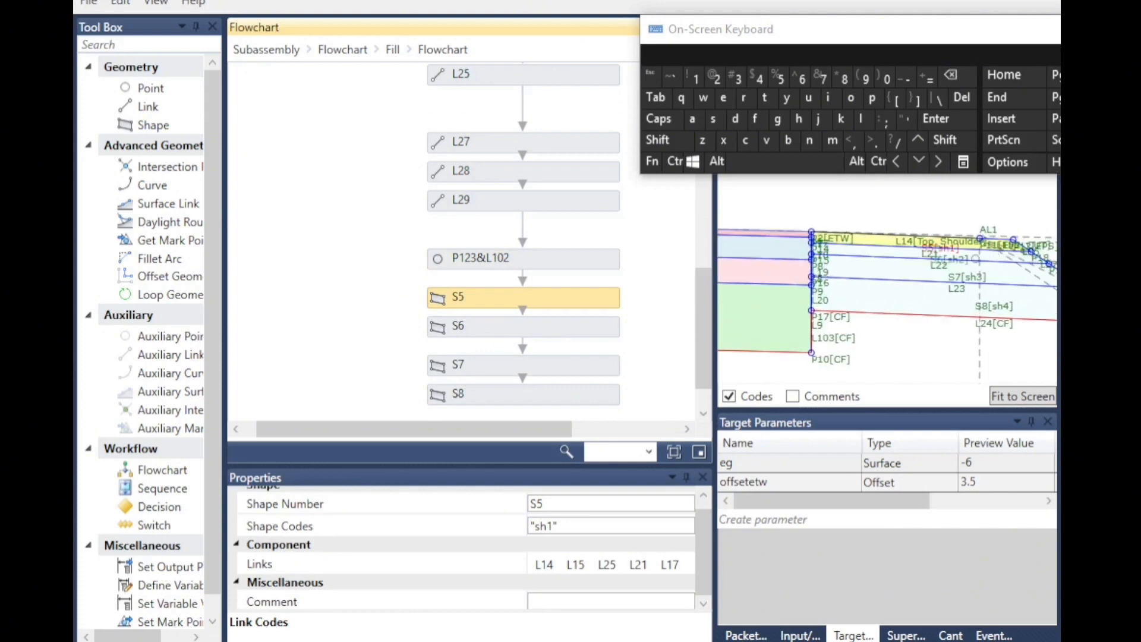
# Inspect the shape codes and links of shapes S6, S7 and S8 in the fill flowchart.
pyautogui.doubleClick(440, 331)
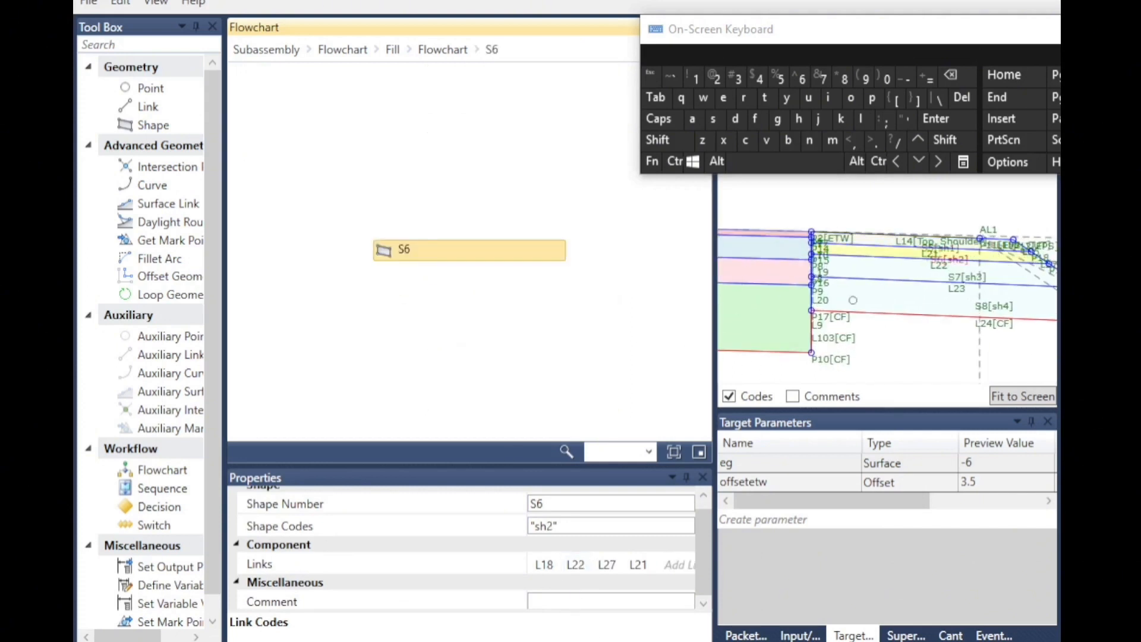
pyautogui.click(428, 51)
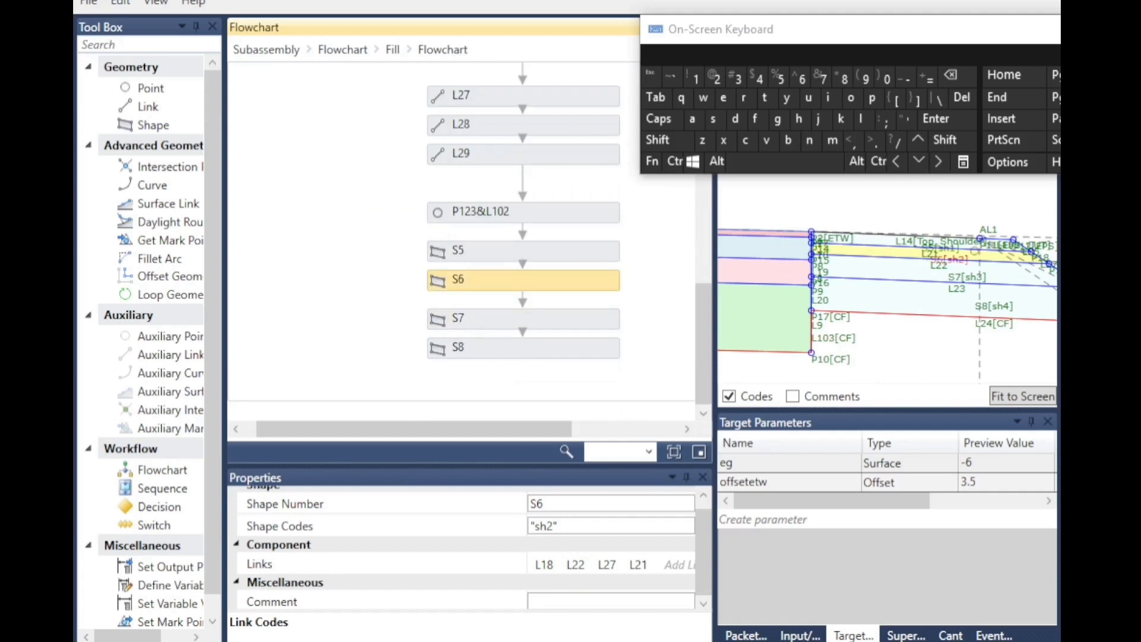
pyautogui.click(452, 325)
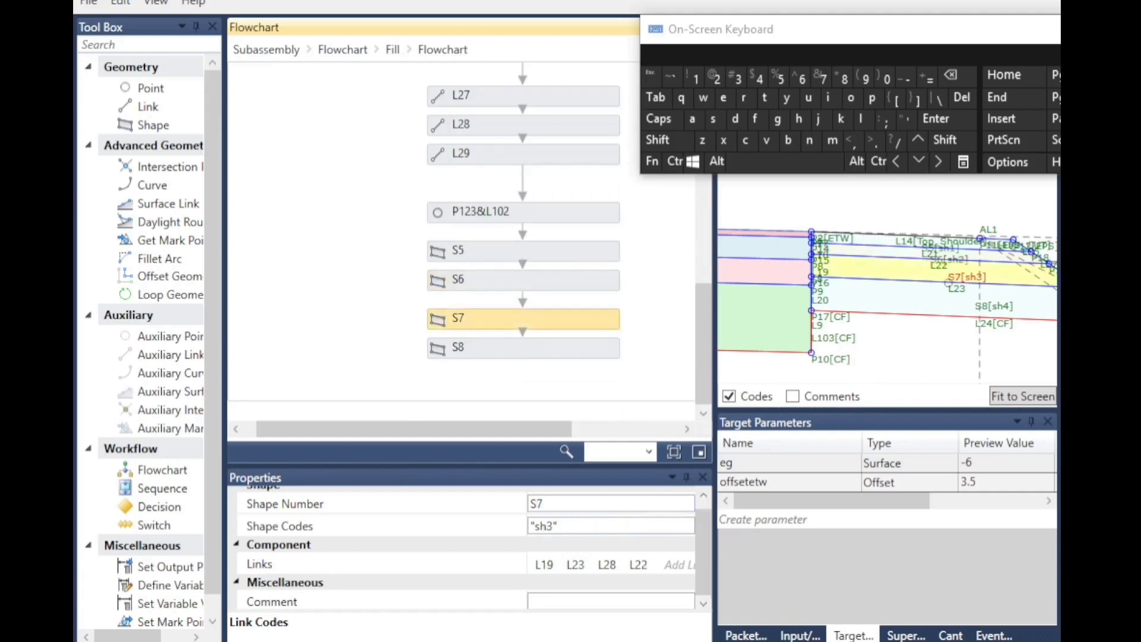
pyautogui.click(444, 351)
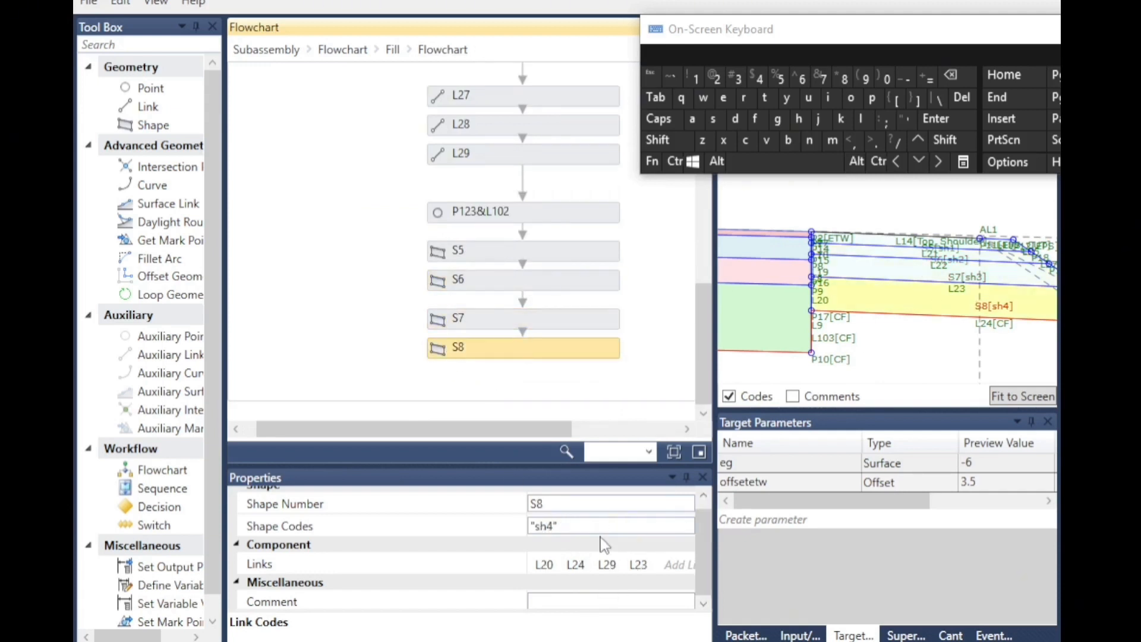
pyautogui.scroll(-5, 834, 323)
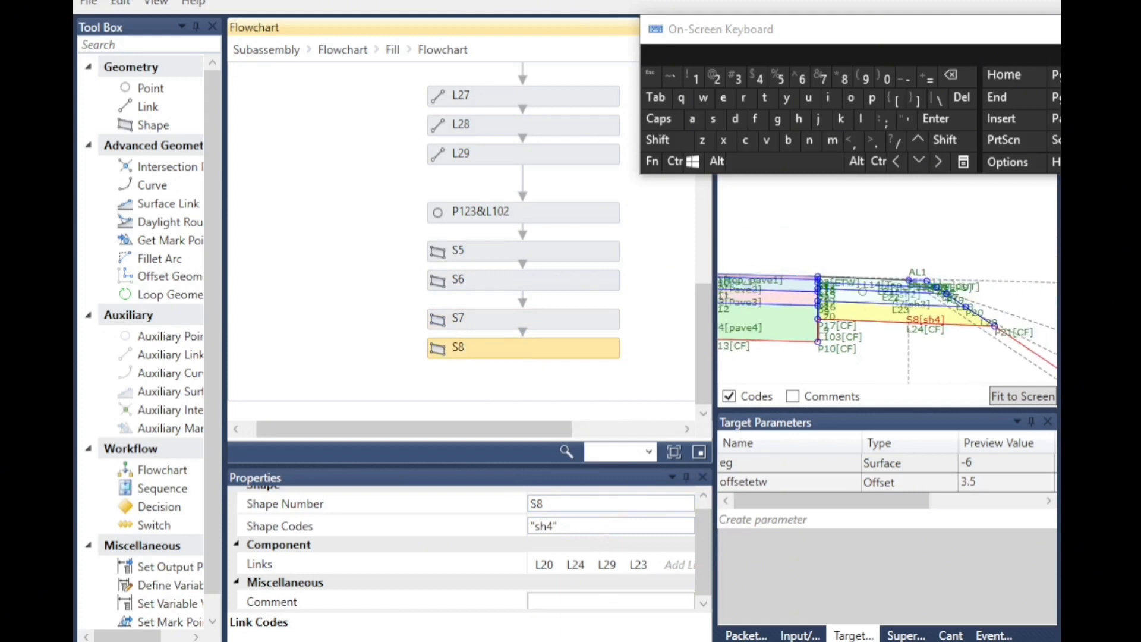
pyautogui.scroll(-1, 836, 315)
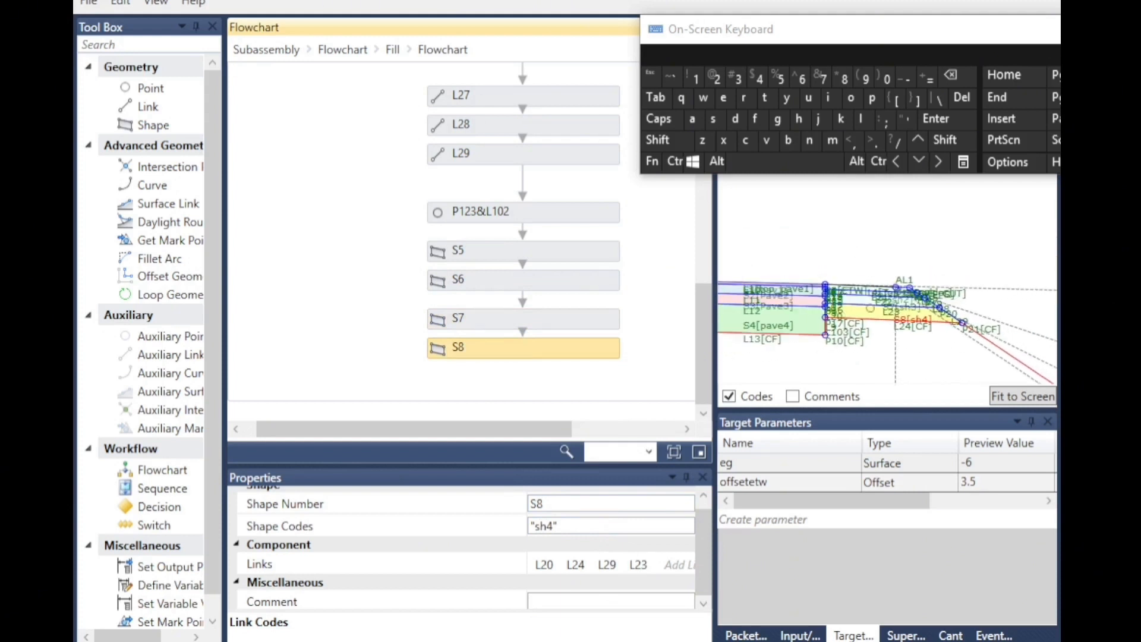
pyautogui.scroll(-1, 844, 309)
# Review the offsetetw target parameter's name, type and ETW offset display name.
pyautogui.click(753, 491)
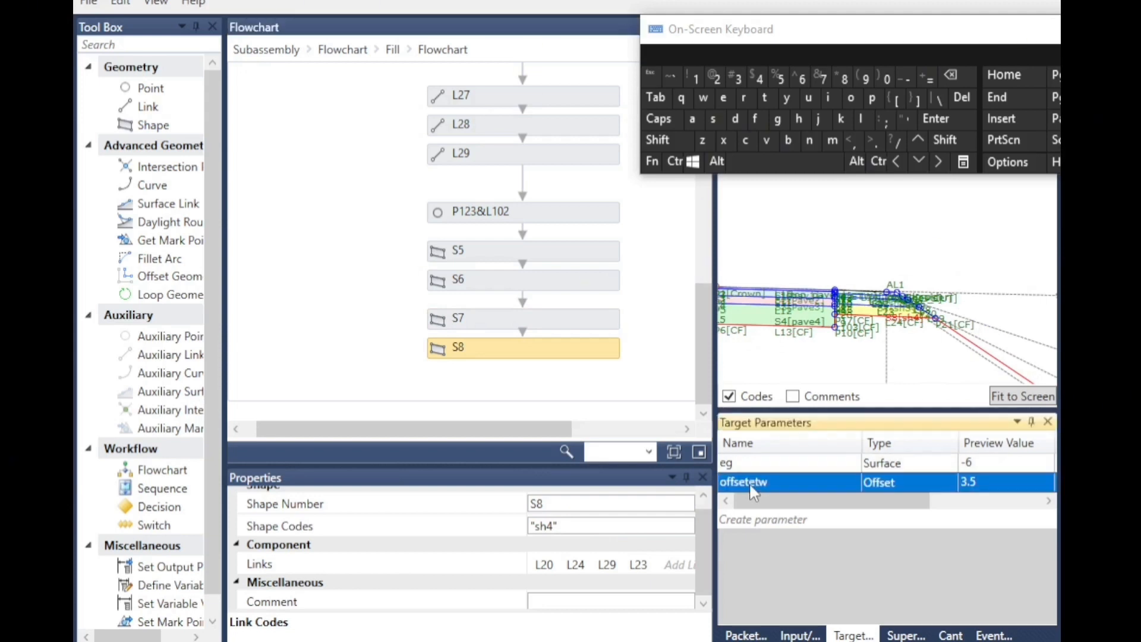
pyautogui.click(769, 484)
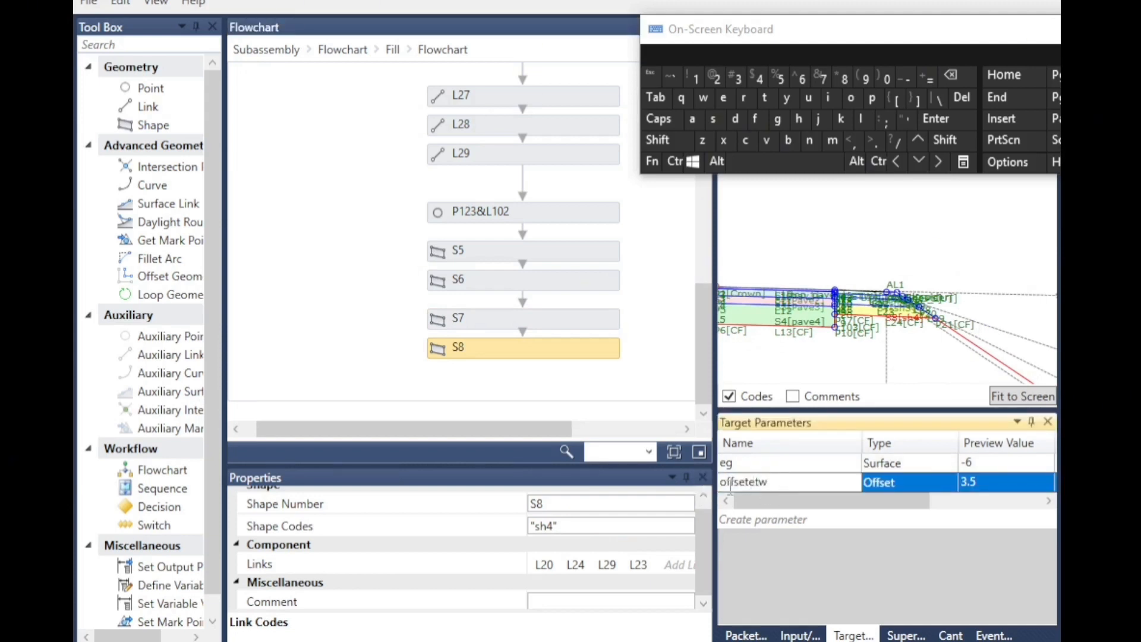
pyautogui.doubleClick(779, 482)
pyautogui.click(851, 98)
pyautogui.doubleClick(755, 119)
pyautogui.click(714, 119)
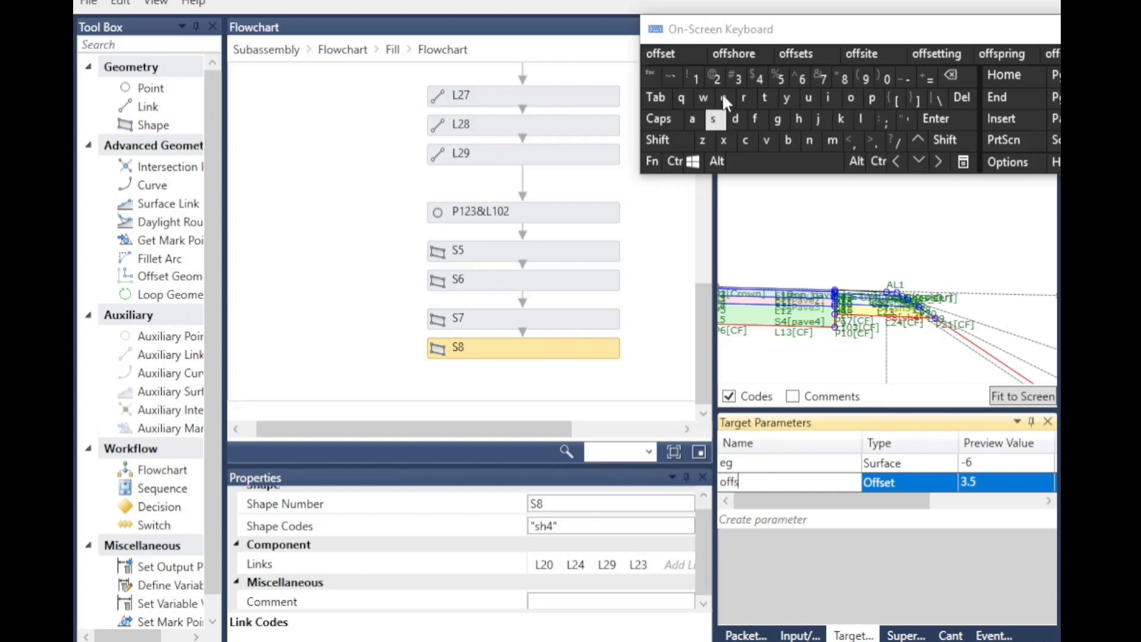
pyautogui.click(723, 98)
pyautogui.click(765, 99)
pyautogui.click(724, 99)
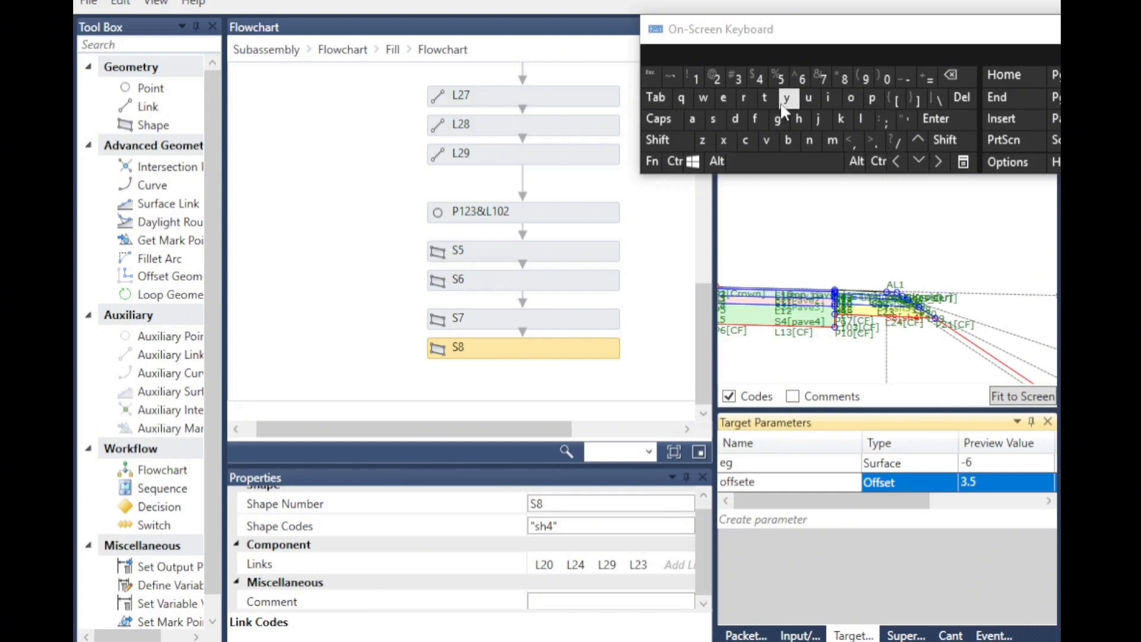
pyautogui.click(884, 482)
pyautogui.click(894, 484)
pyautogui.click(896, 520)
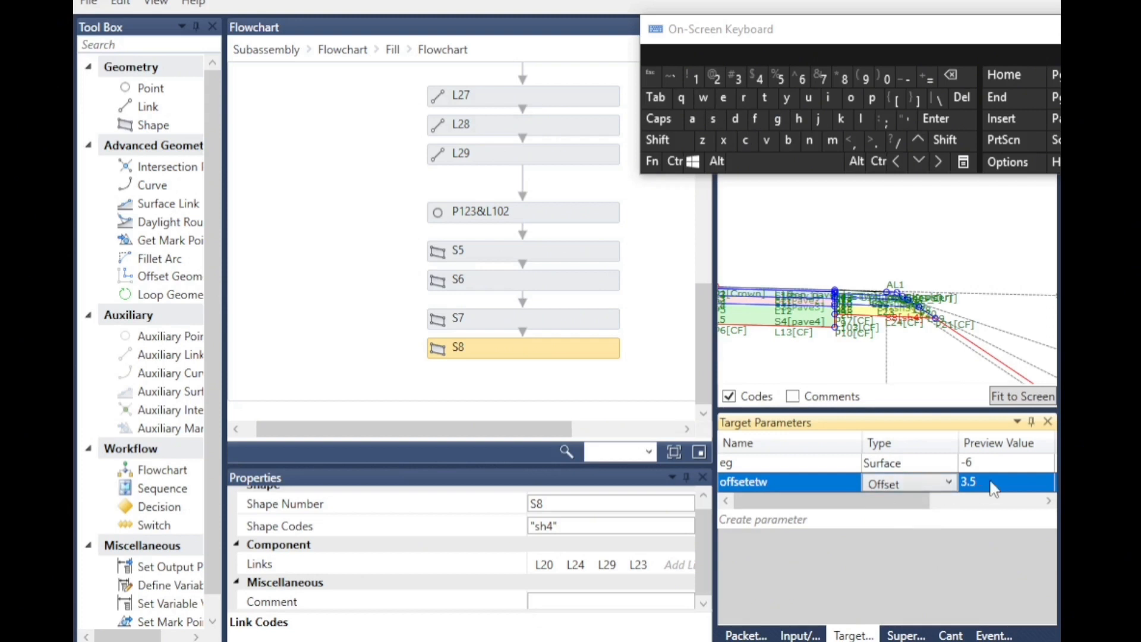
pyautogui.click(891, 596)
pyautogui.moveTo(852, 505); pyautogui.dragTo(945, 508)
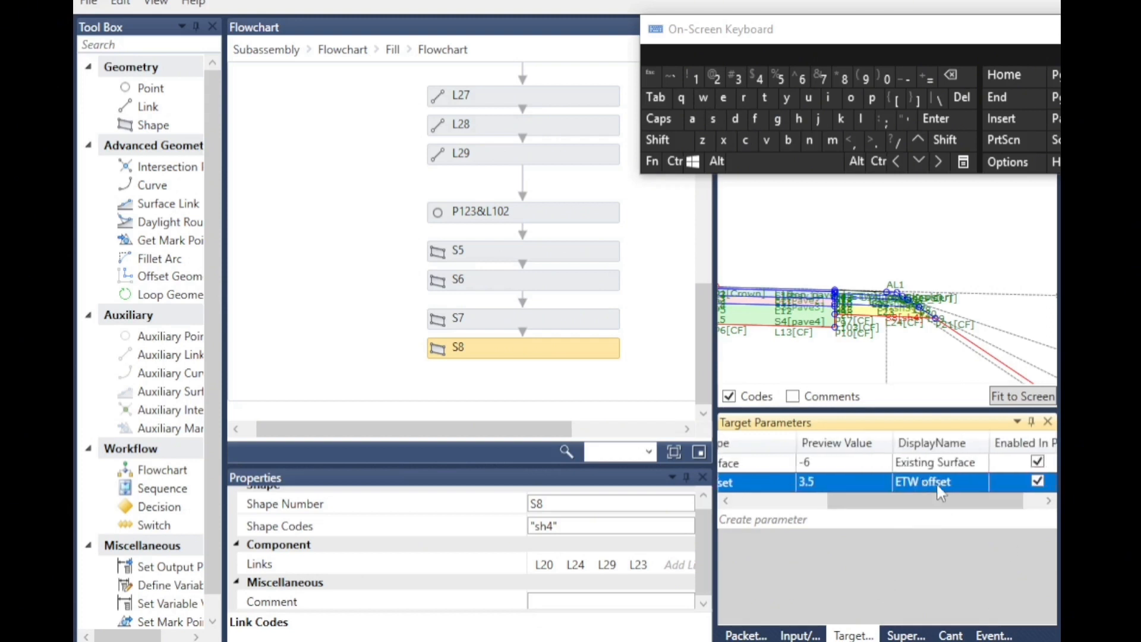
pyautogui.click(917, 480)
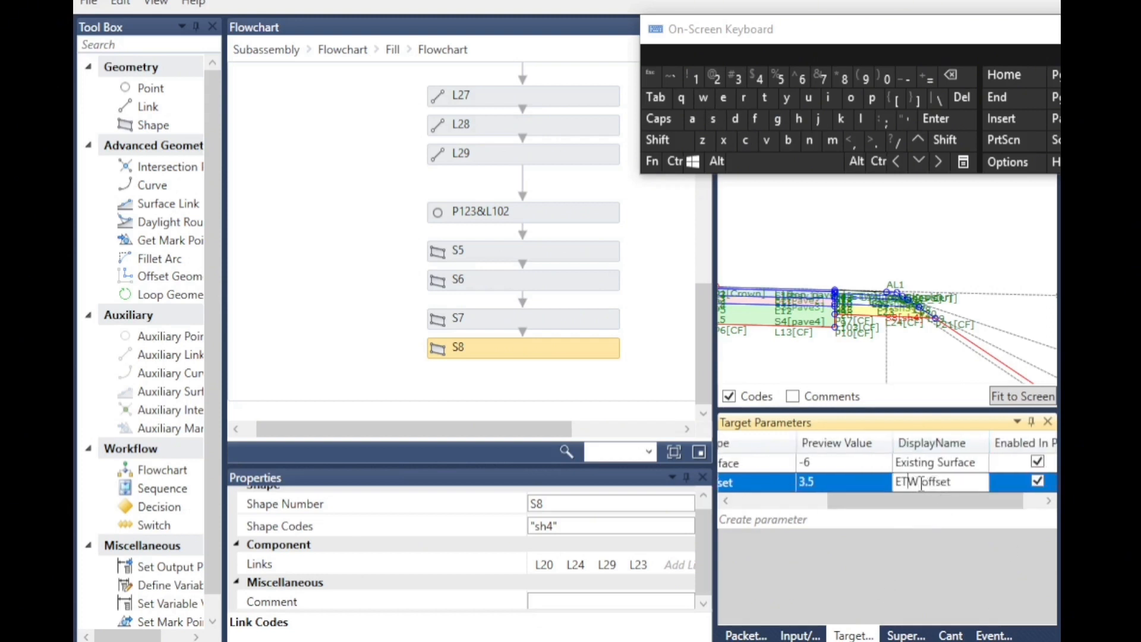
pyautogui.moveTo(899, 502); pyautogui.dragTo(706, 499)
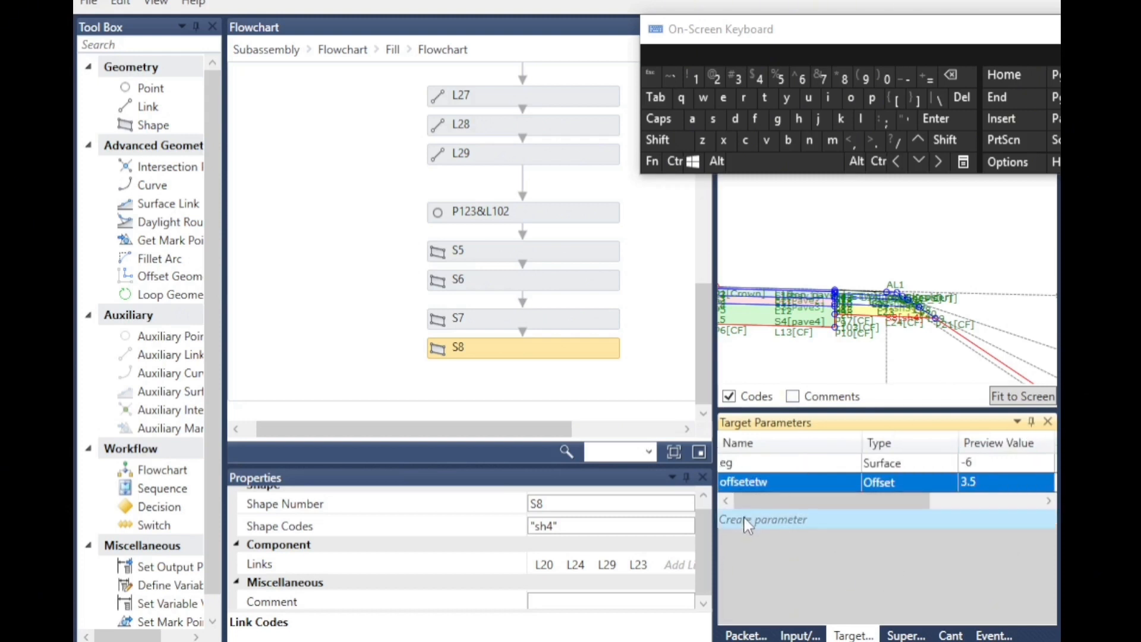
# Create a new target parameter and name it etwele.
pyautogui.click(775, 520)
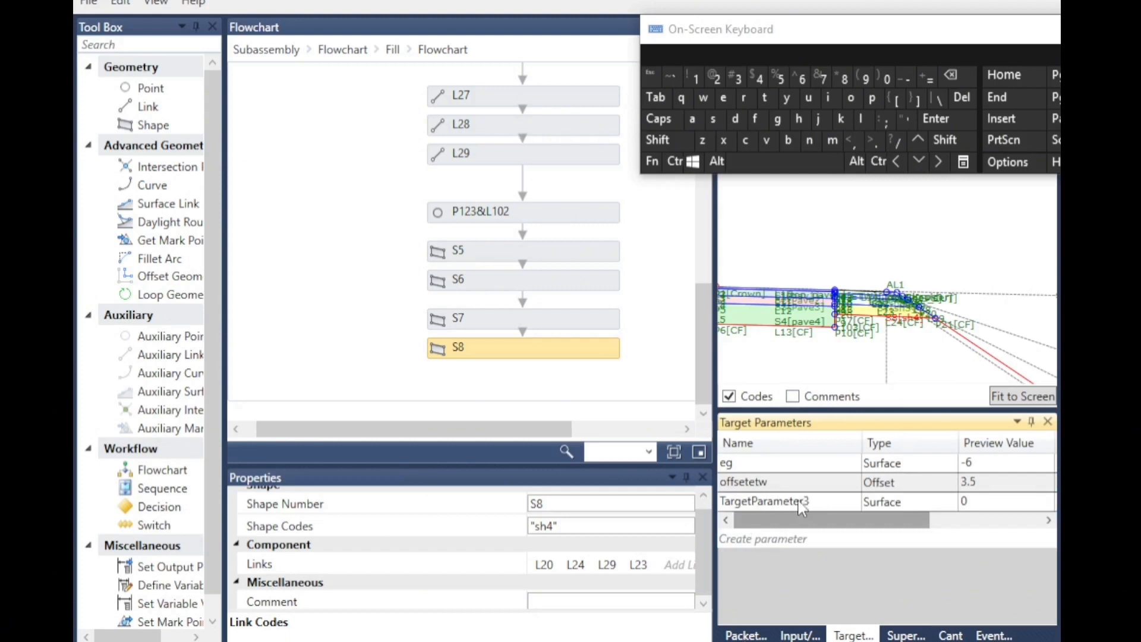
pyautogui.doubleClick(802, 505)
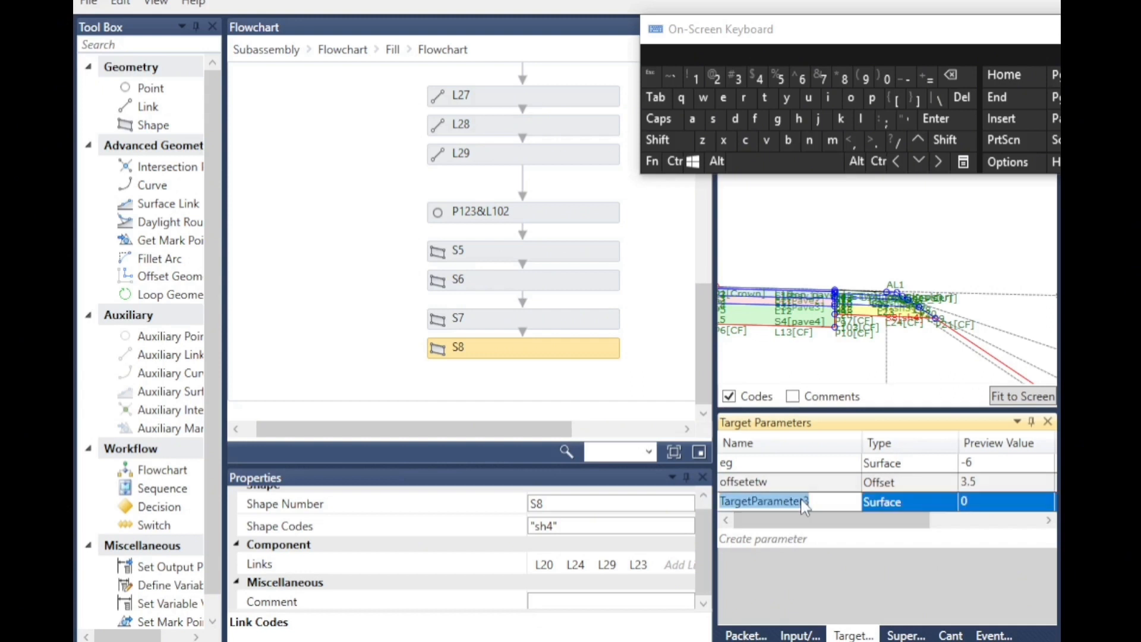
pyautogui.click(723, 99)
pyautogui.click(765, 98)
pyautogui.click(704, 99)
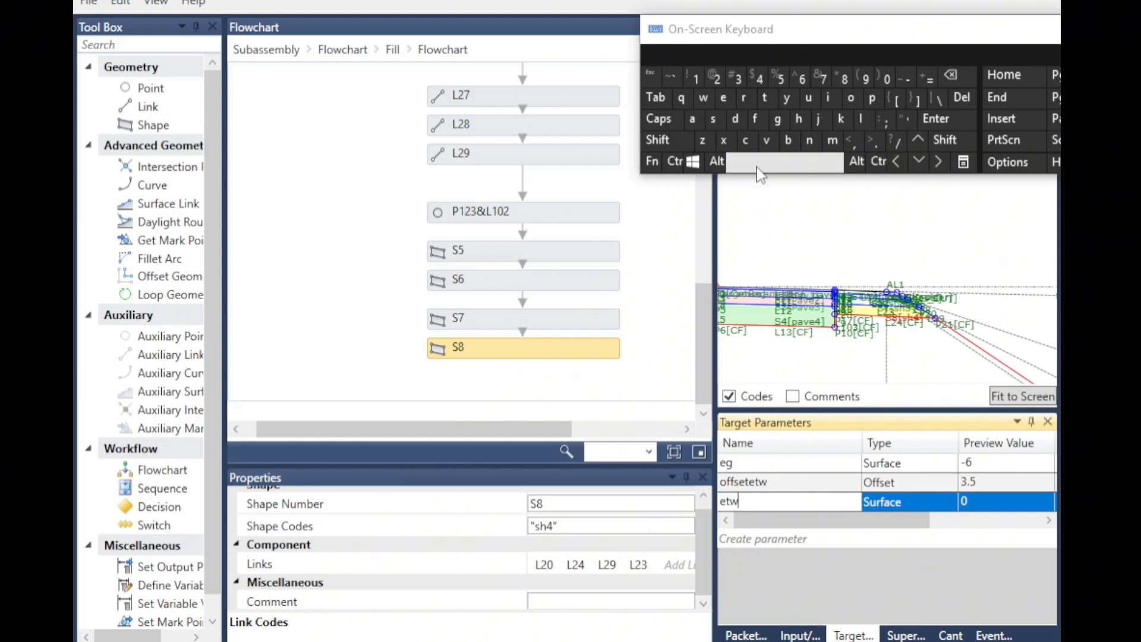
pyautogui.click(861, 116)
pyautogui.click(723, 98)
# Set the etwele parameter's type to Elevation and its preview value to 0.2.
pyautogui.click(901, 501)
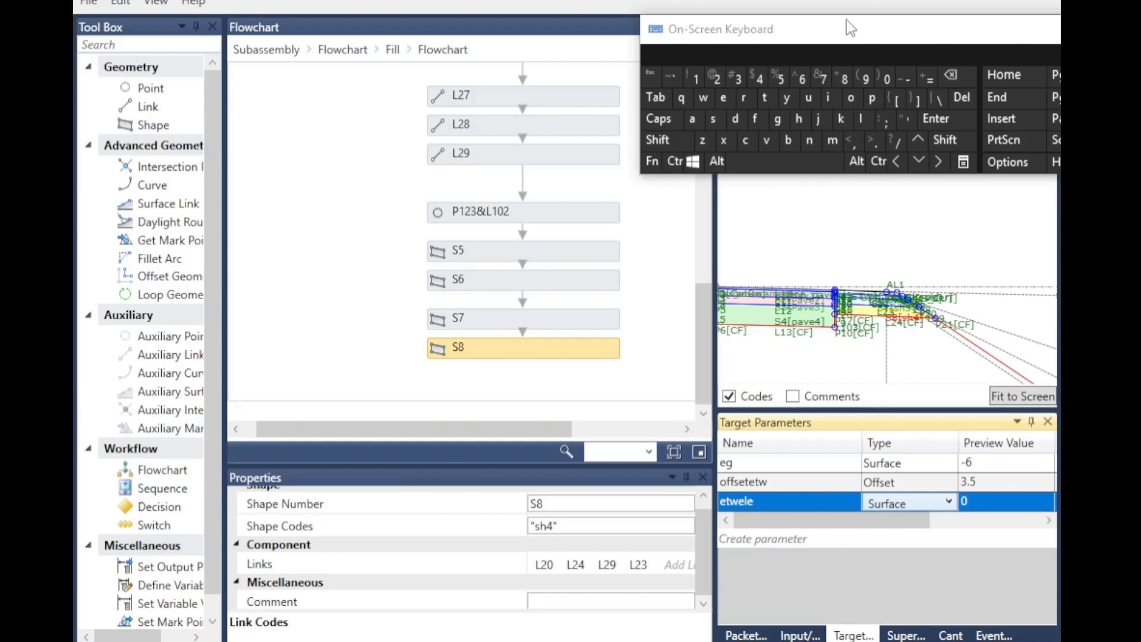
pyautogui.click(909, 510)
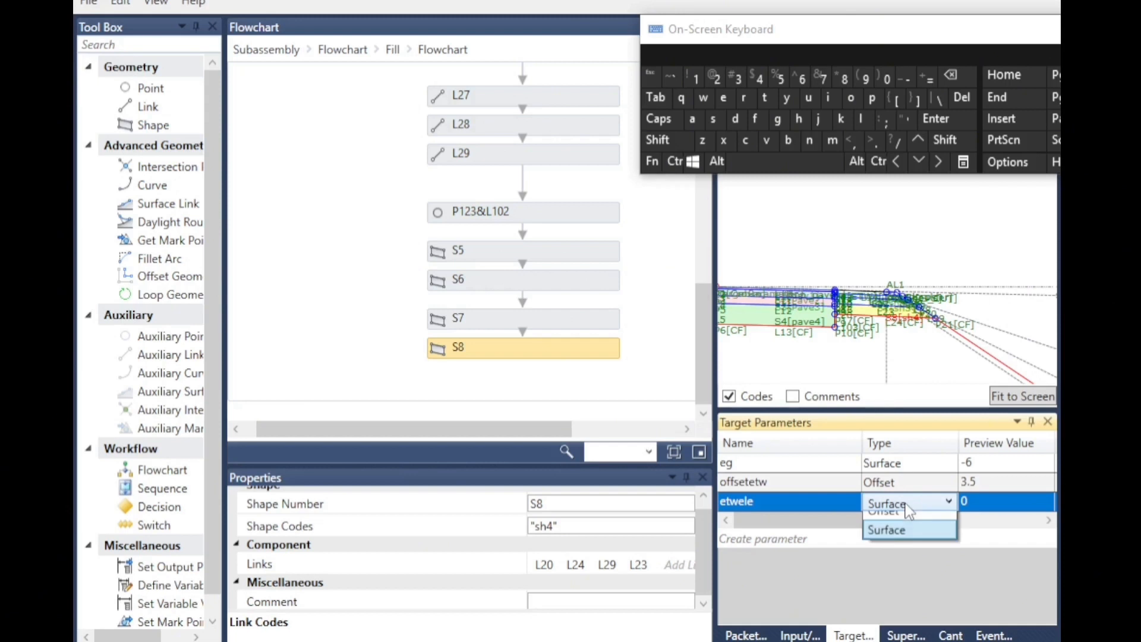
pyautogui.click(889, 522)
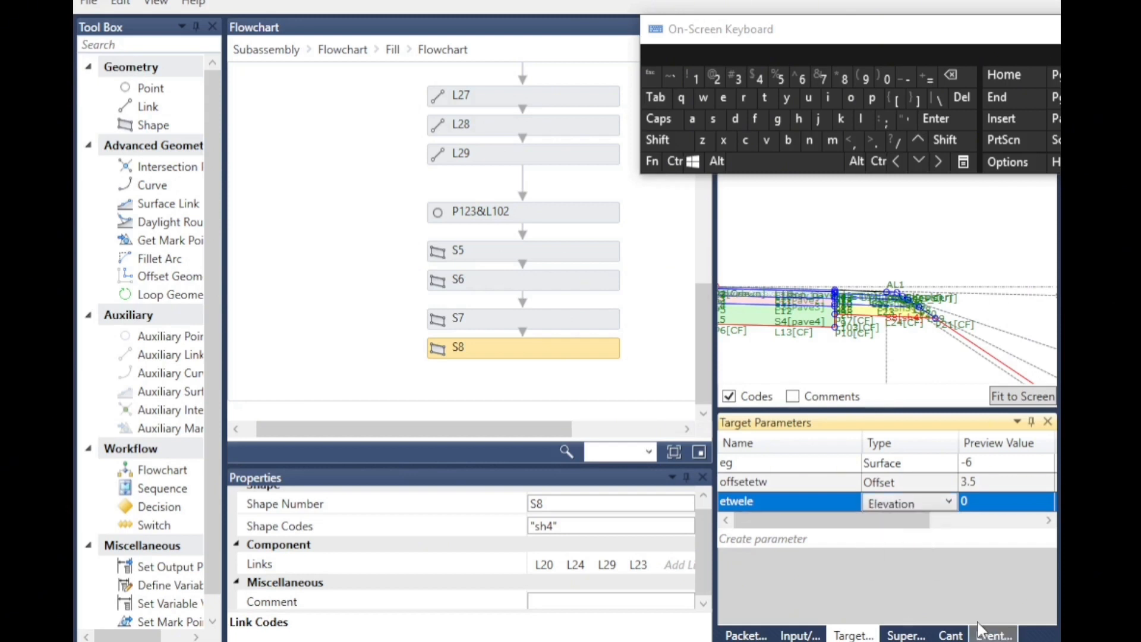
pyautogui.click(975, 504)
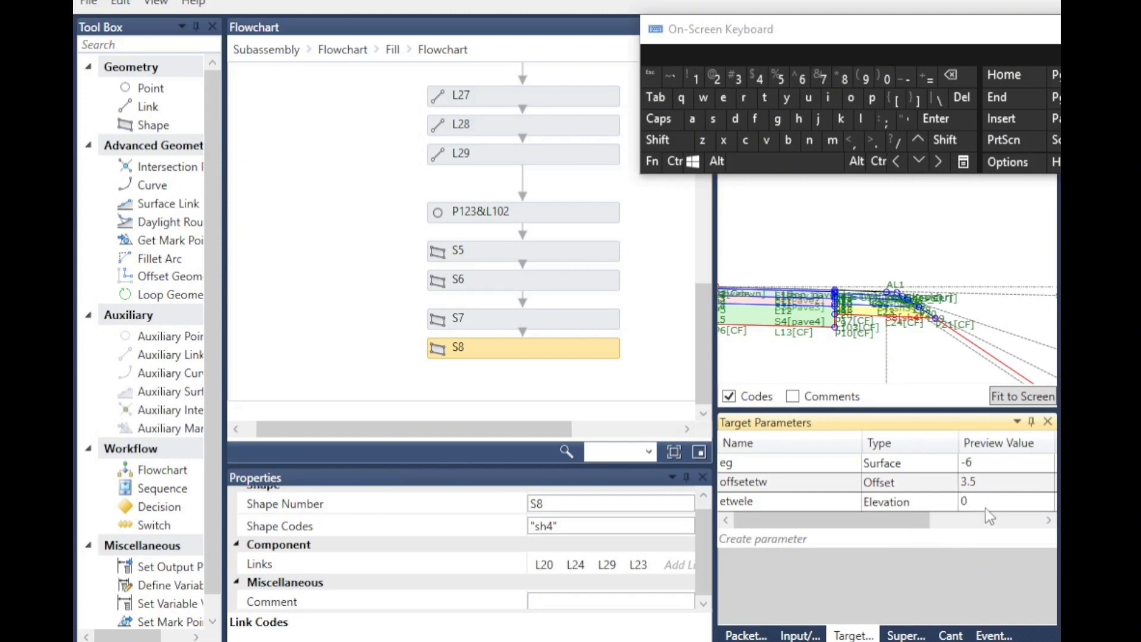
pyautogui.click(975, 504)
pyautogui.click(951, 74)
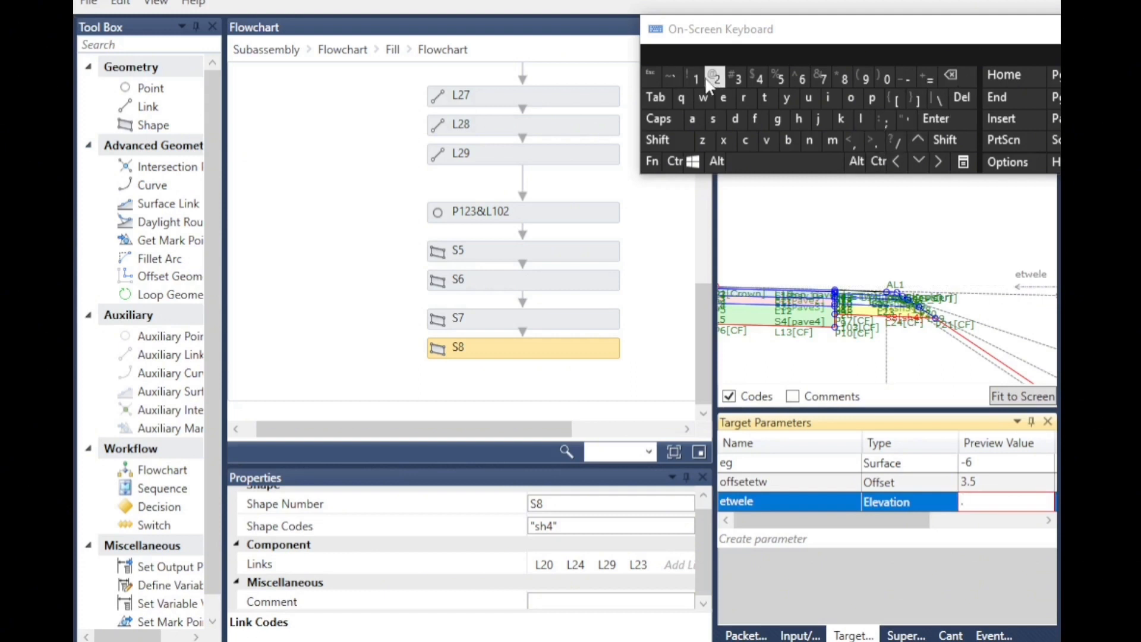
pyautogui.click(928, 473)
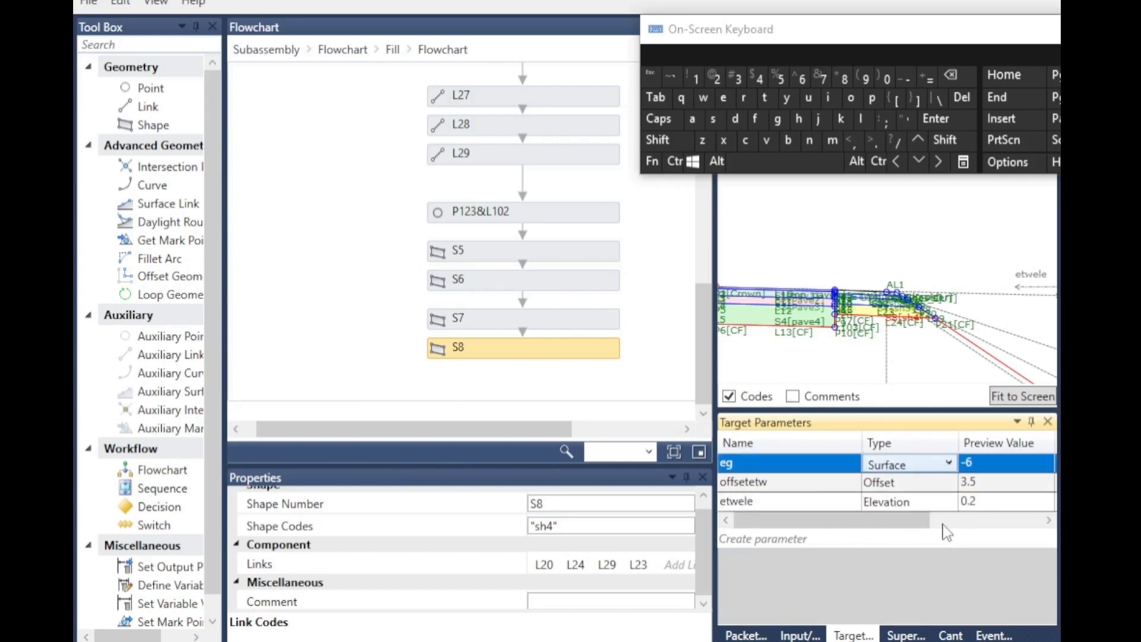
# Set the etwele target parameter's display name to ETW Elevation.
pyautogui.click(1042, 522)
pyautogui.click(883, 499)
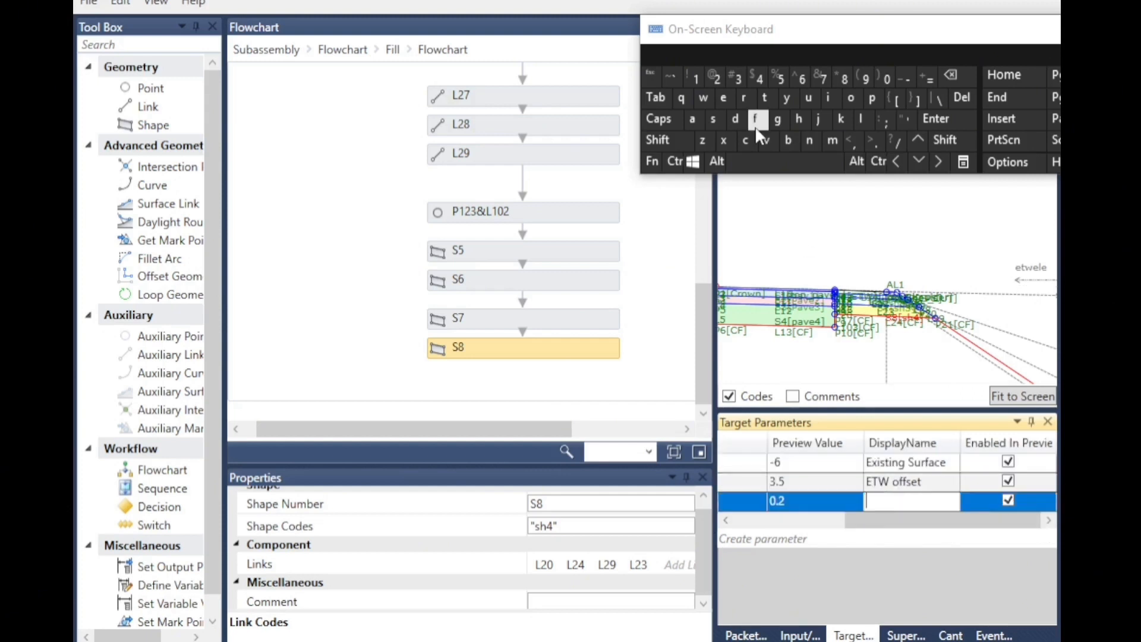
pyautogui.click(659, 118)
pyautogui.click(723, 96)
pyautogui.click(766, 97)
pyautogui.click(704, 97)
pyautogui.click(781, 161)
pyautogui.click(724, 97)
pyautogui.click(659, 119)
pyautogui.click(862, 118)
pyautogui.click(723, 97)
pyautogui.click(766, 140)
pyautogui.click(692, 118)
pyautogui.click(765, 97)
pyautogui.click(828, 97)
pyautogui.click(851, 98)
pyautogui.click(809, 139)
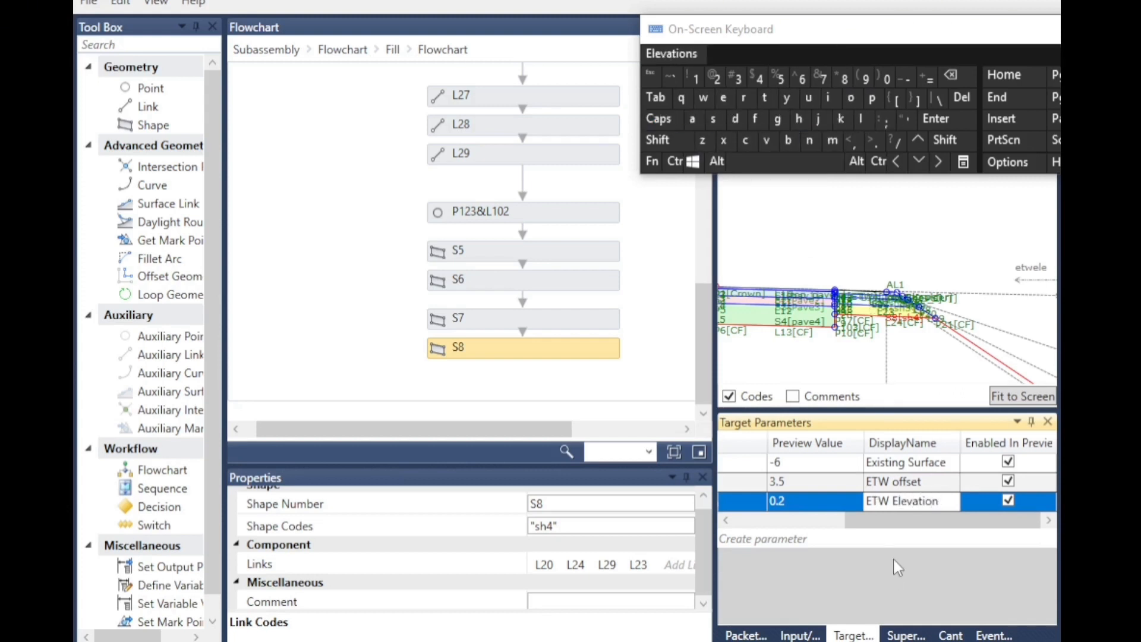
pyautogui.click(868, 539)
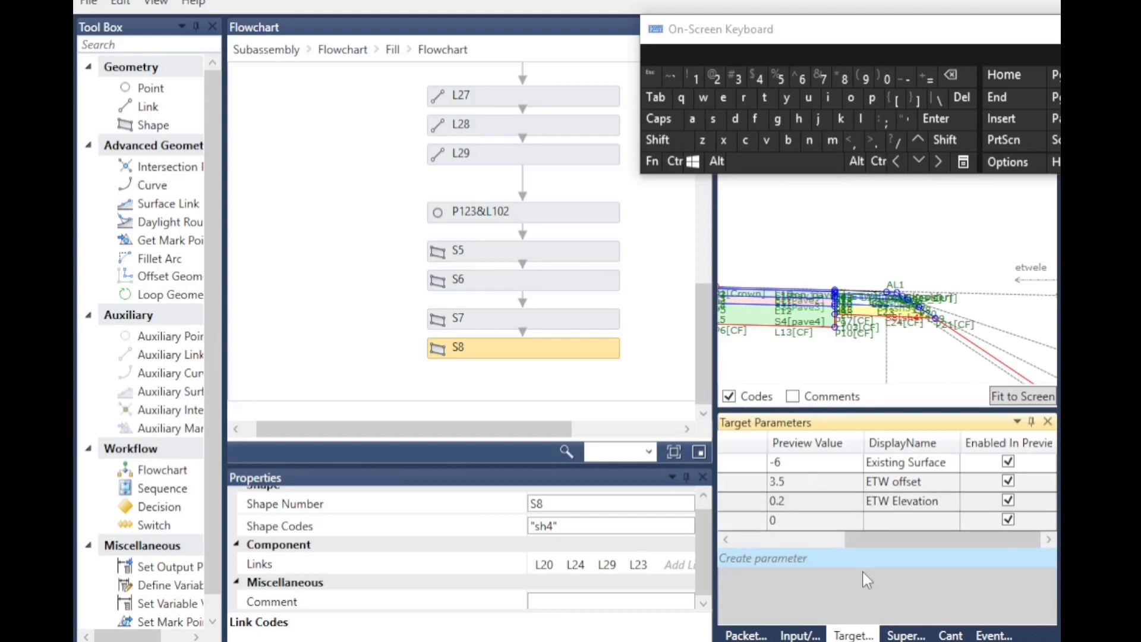
pyautogui.click(726, 539)
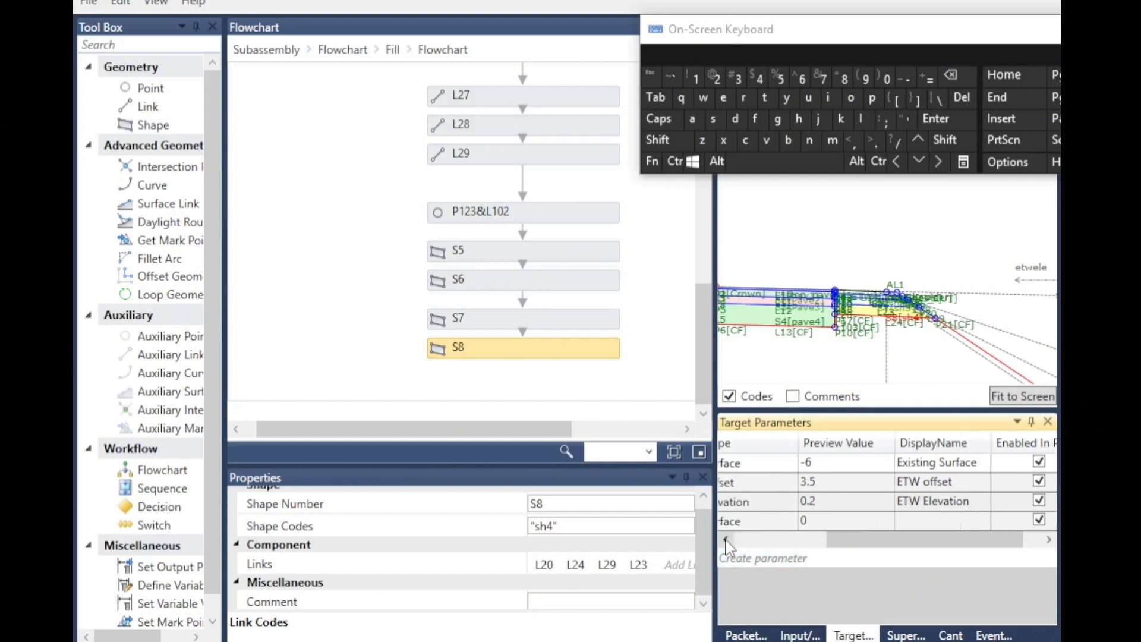
pyautogui.click(726, 539)
pyautogui.click(726, 540)
pyautogui.click(749, 523)
pyautogui.click(962, 97)
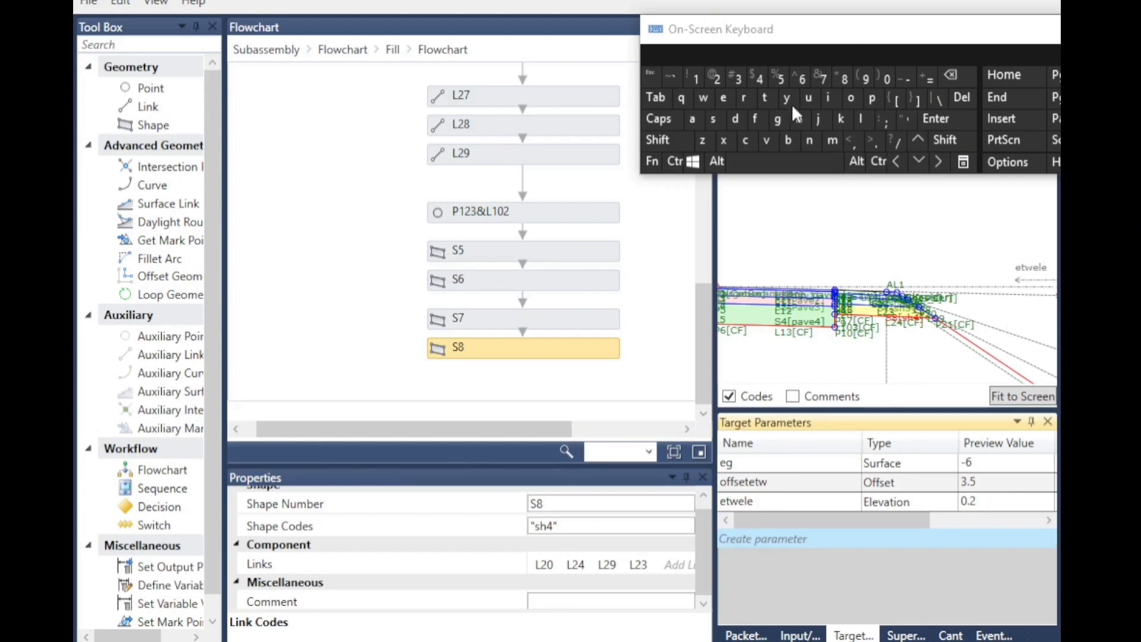
# Open the pavement flowchart and set point P2&L1's elevation target to etwele.
pyautogui.click(271, 50)
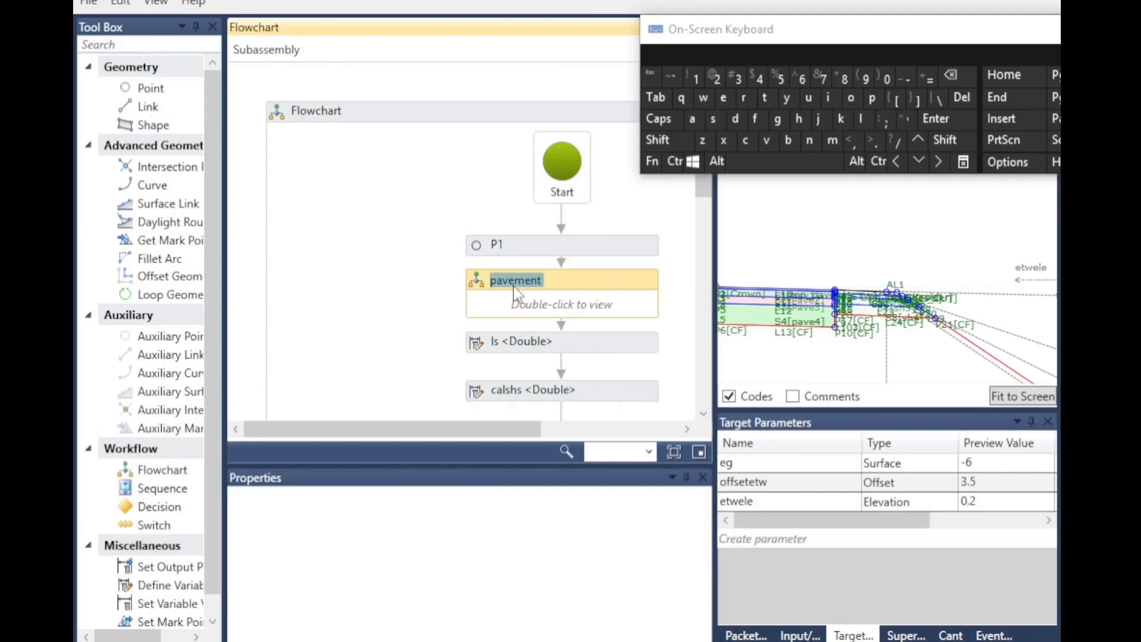
pyautogui.doubleClick(518, 286)
pyautogui.scroll(-2, 421, 275)
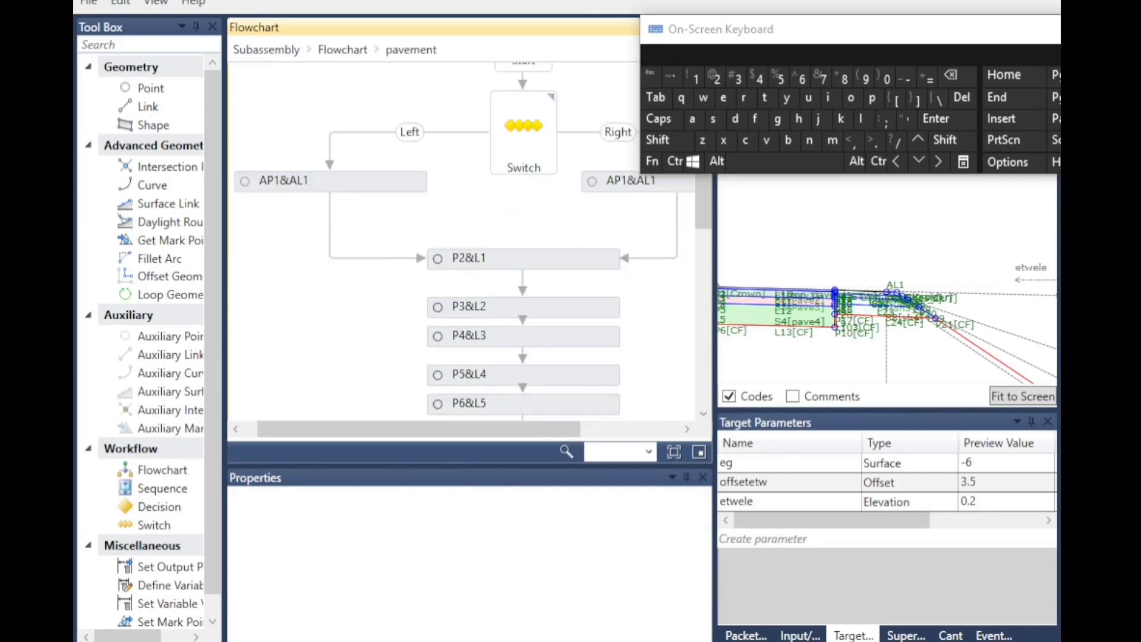
pyautogui.click(445, 262)
pyautogui.scroll(4, 823, 297)
pyautogui.scroll(5, 832, 311)
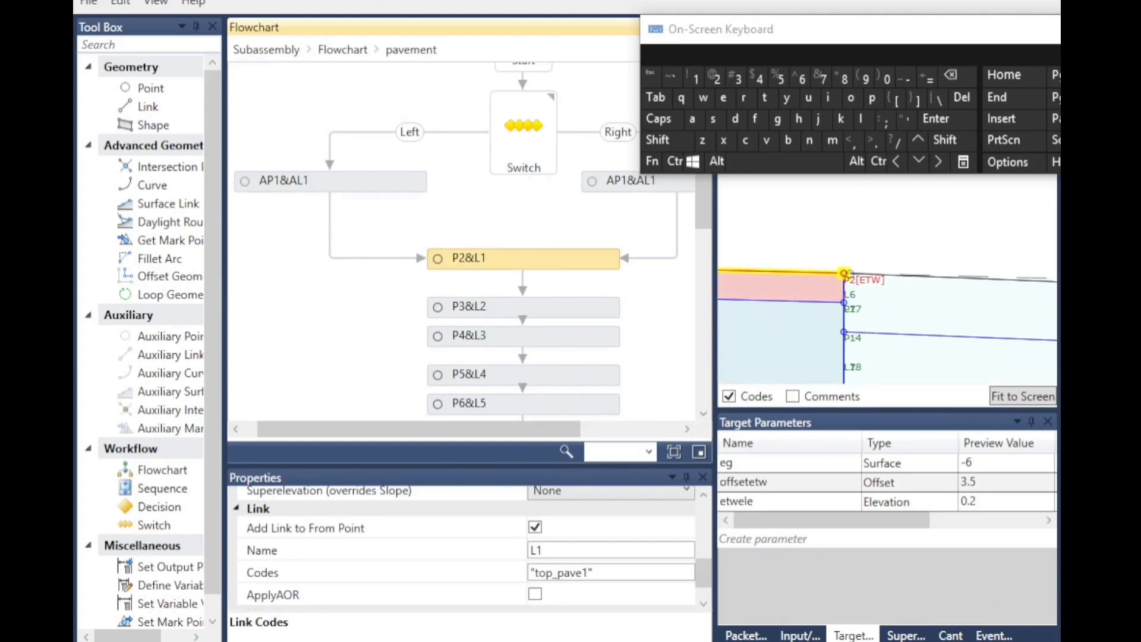
pyautogui.scroll(-5, 952, 322)
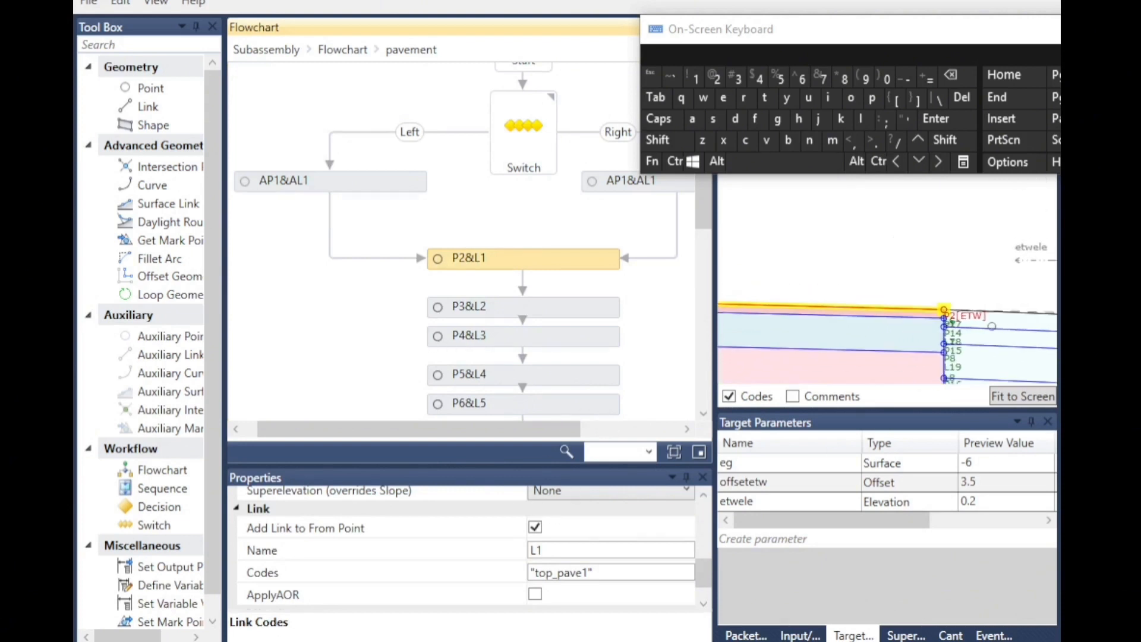
pyautogui.scroll(4, 930, 323)
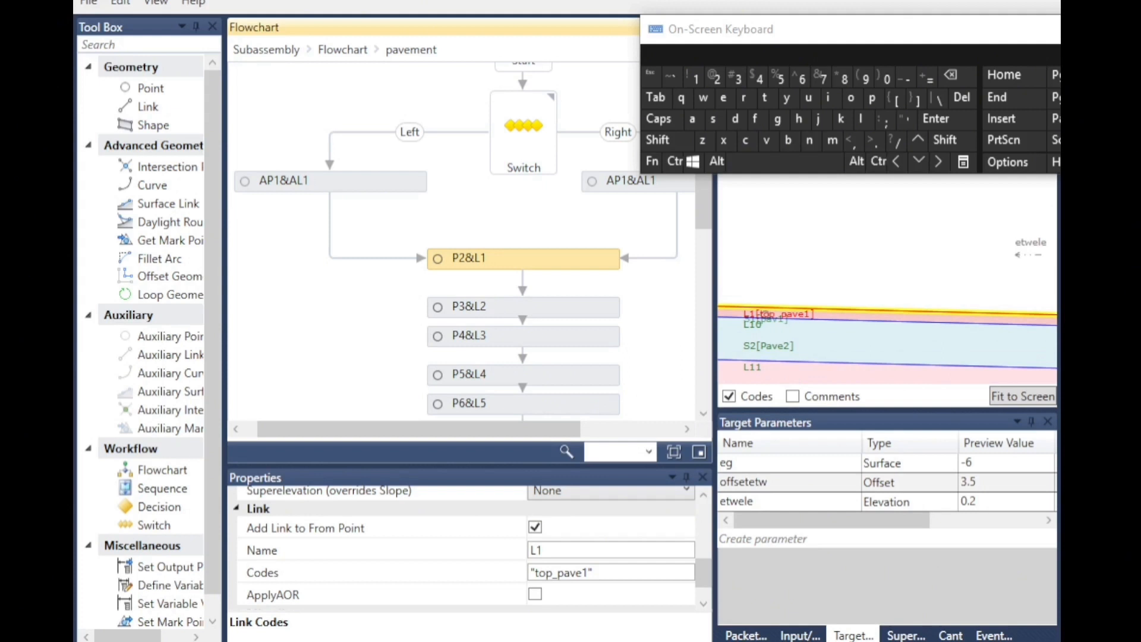
pyautogui.scroll(2, 744, 315)
pyautogui.scroll(1, 726, 294)
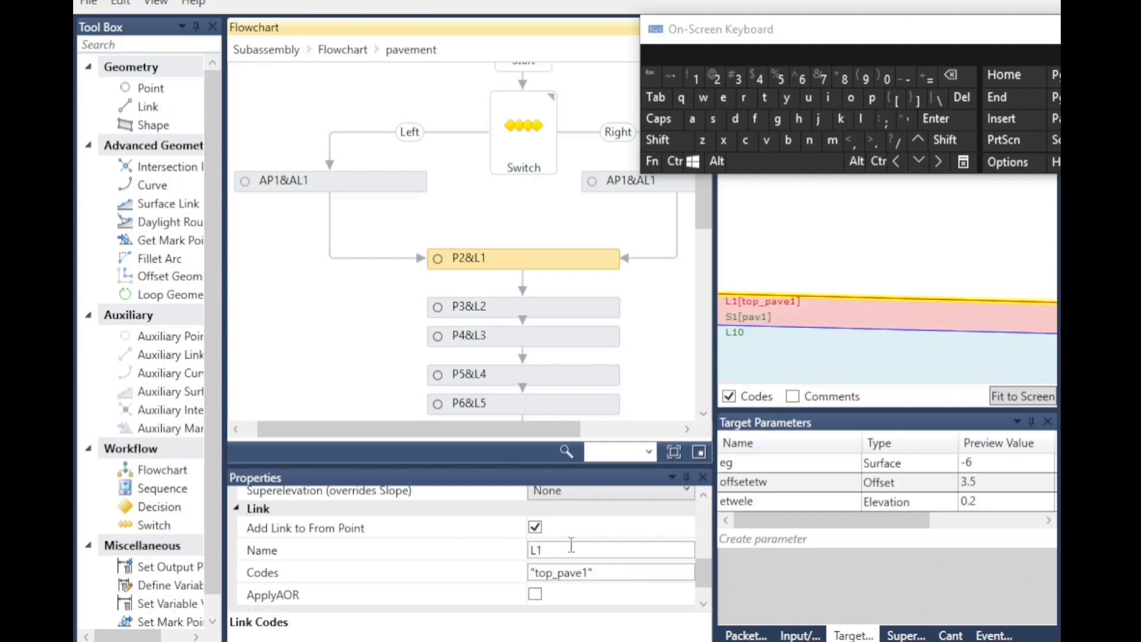
pyautogui.scroll(-1, 555, 572)
pyautogui.scroll(5, 555, 576)
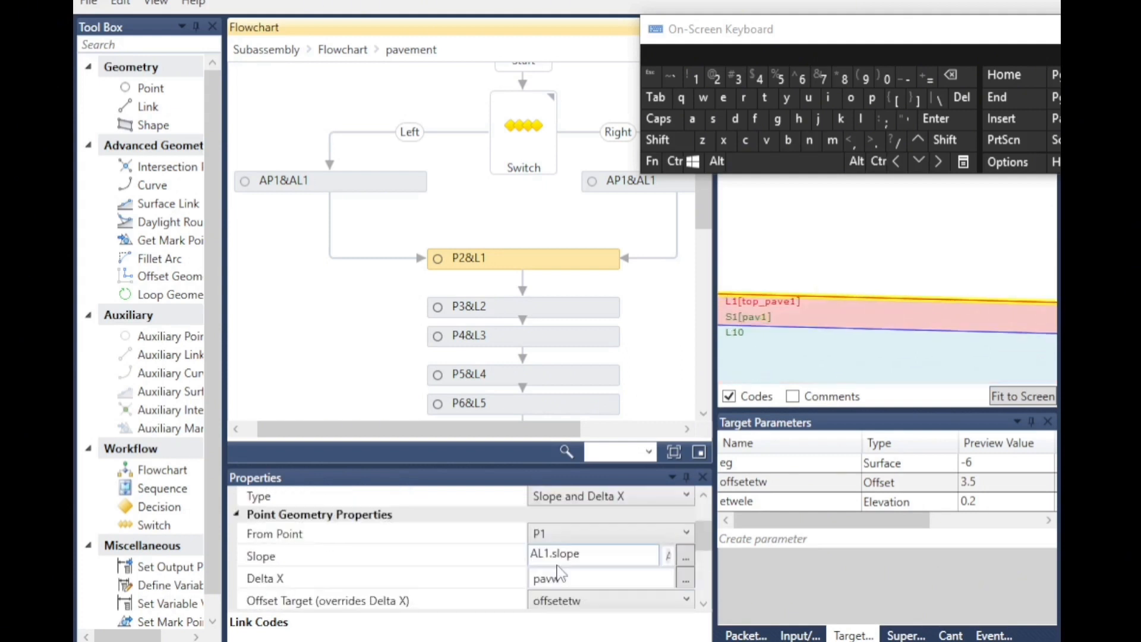
pyautogui.scroll(-1, 555, 579)
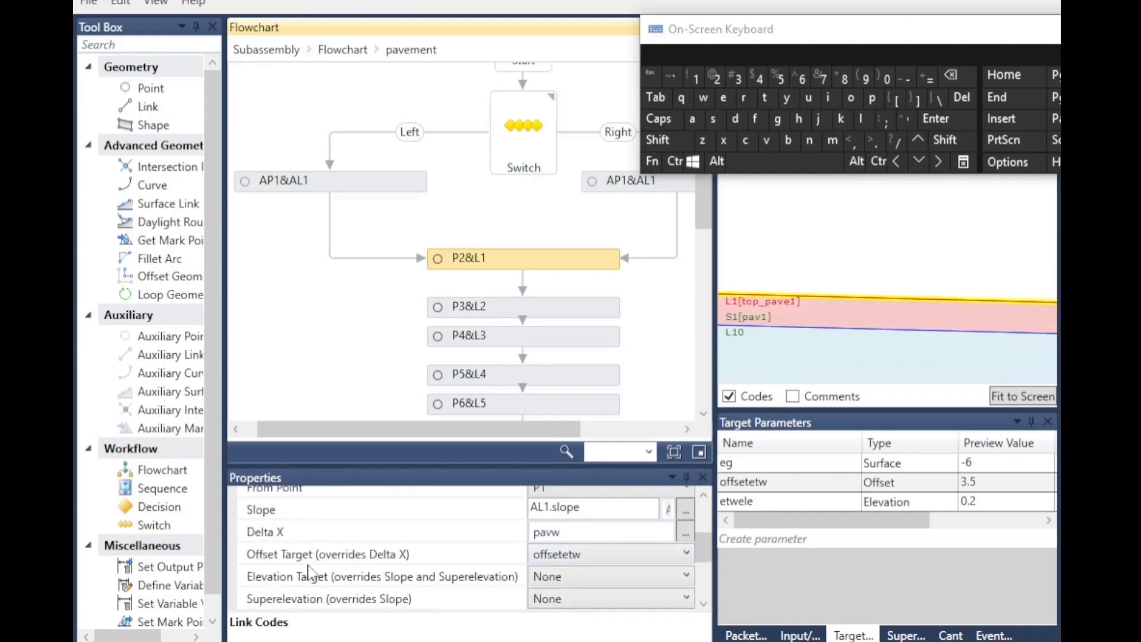
pyautogui.click(590, 555)
pyautogui.click(557, 595)
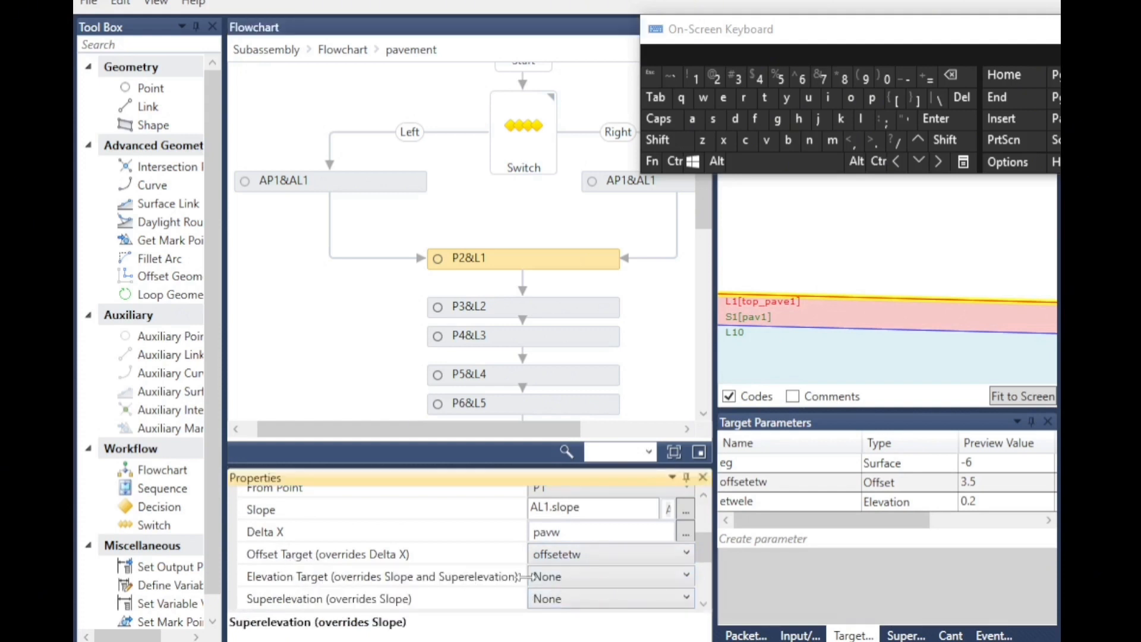
pyautogui.click(565, 577)
pyautogui.click(592, 574)
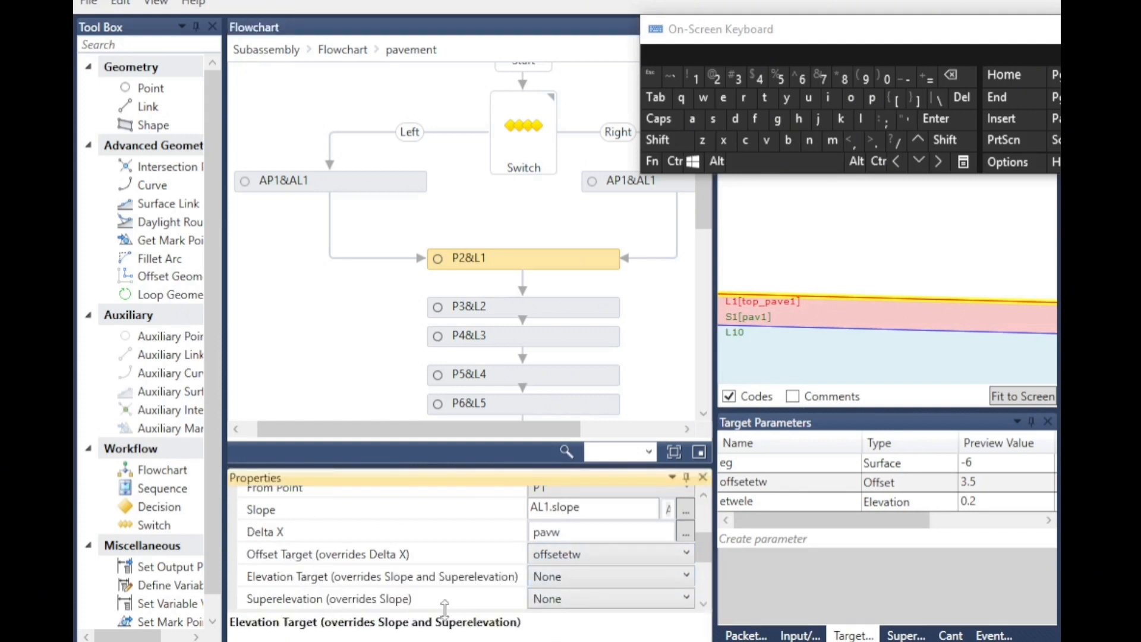
pyautogui.scroll(-1, 531, 550)
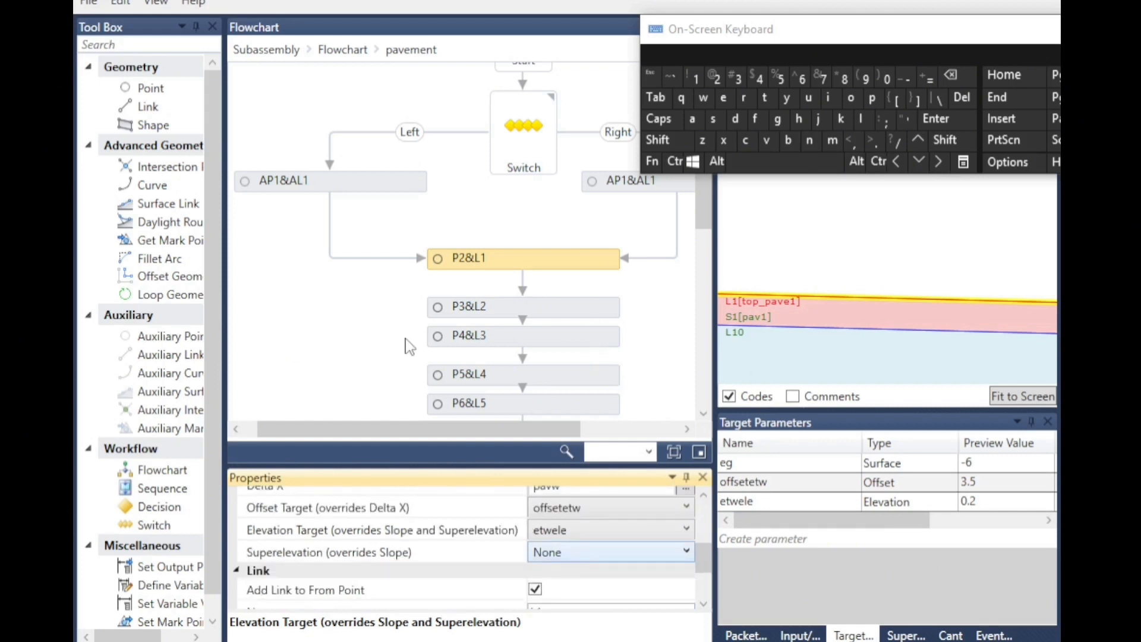
# Examine the subassembly preview geometry with the etwele target applied.
pyautogui.click(522, 298)
pyautogui.scroll(3, 523, 301)
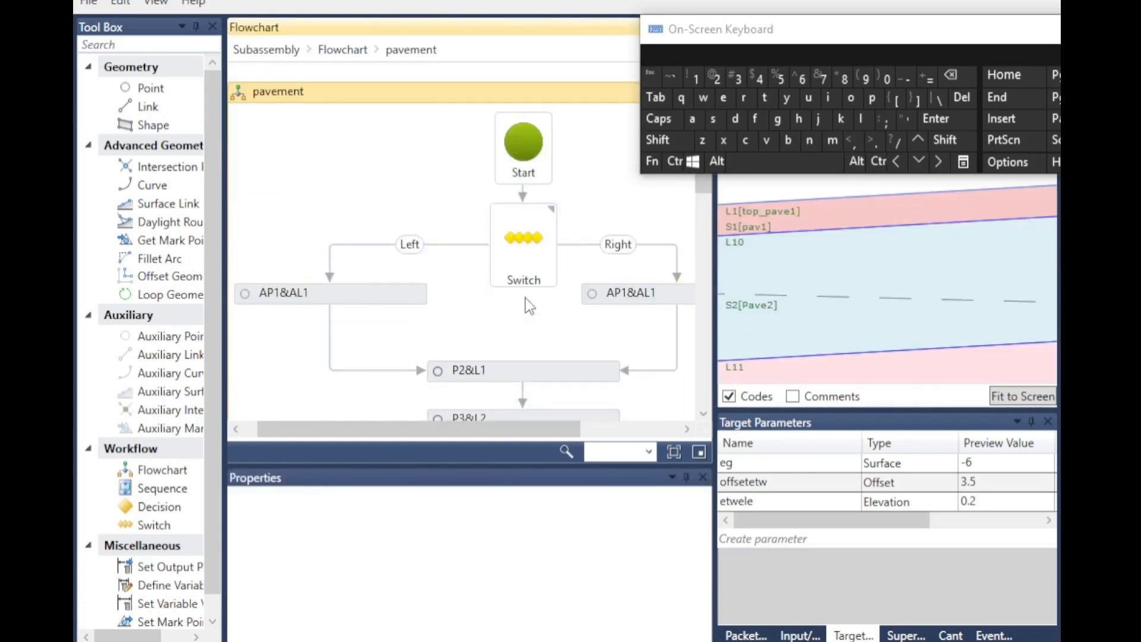
pyautogui.scroll(-5, 852, 337)
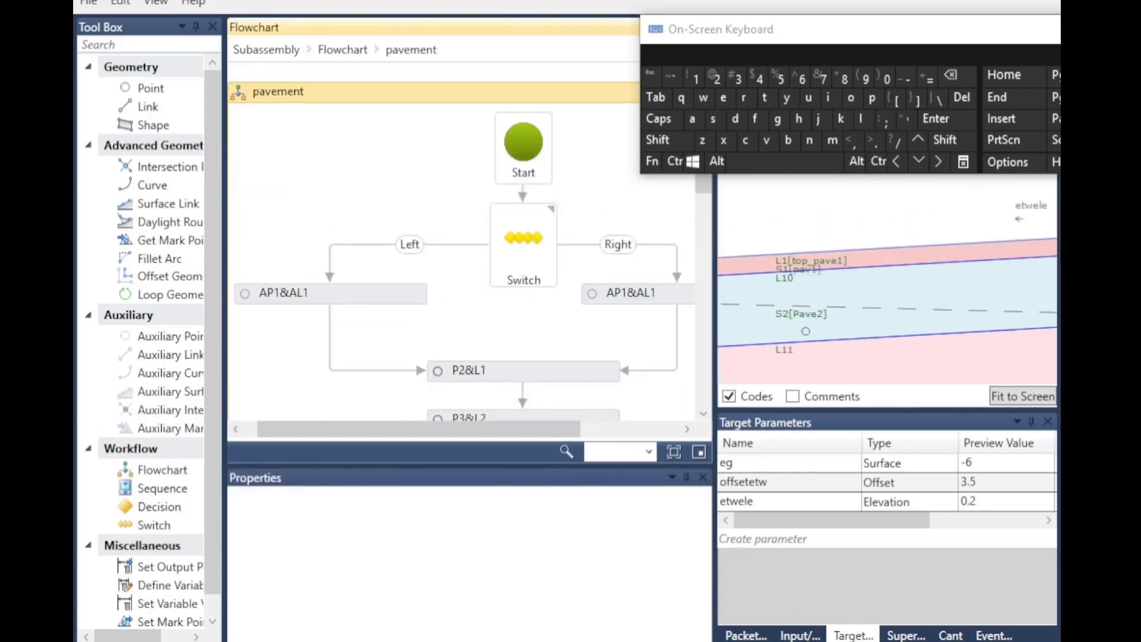
pyautogui.scroll(-4, 897, 247)
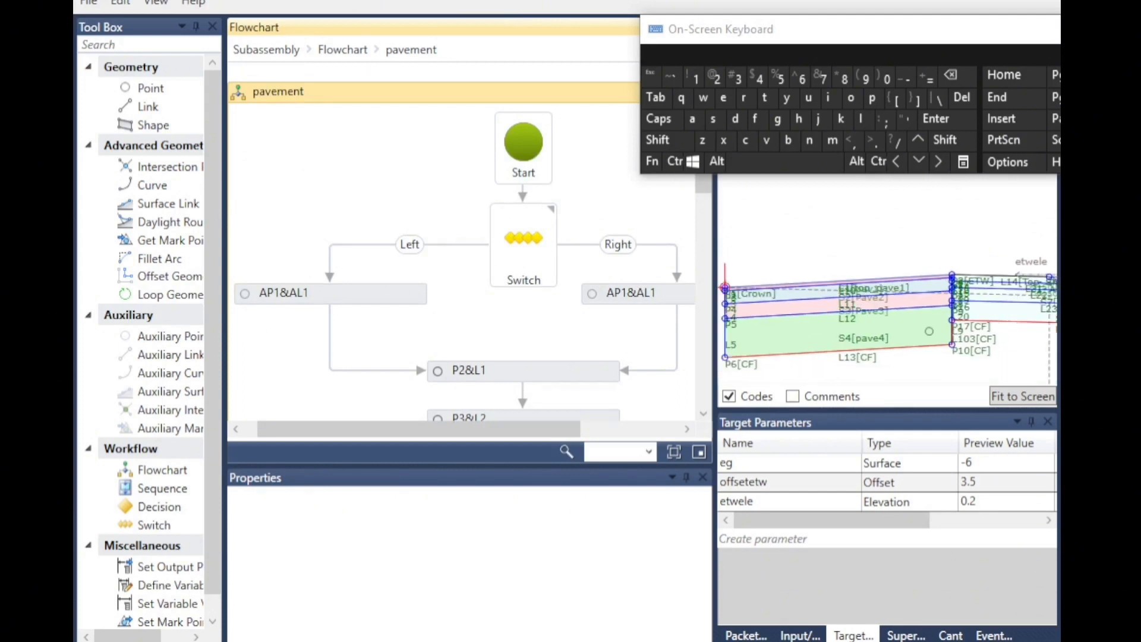
pyautogui.scroll(-1, 904, 362)
pyautogui.moveTo(957, 34); pyautogui.dragTo(694, 66)
pyautogui.click(814, 62)
pyautogui.scroll(1, 950, 353)
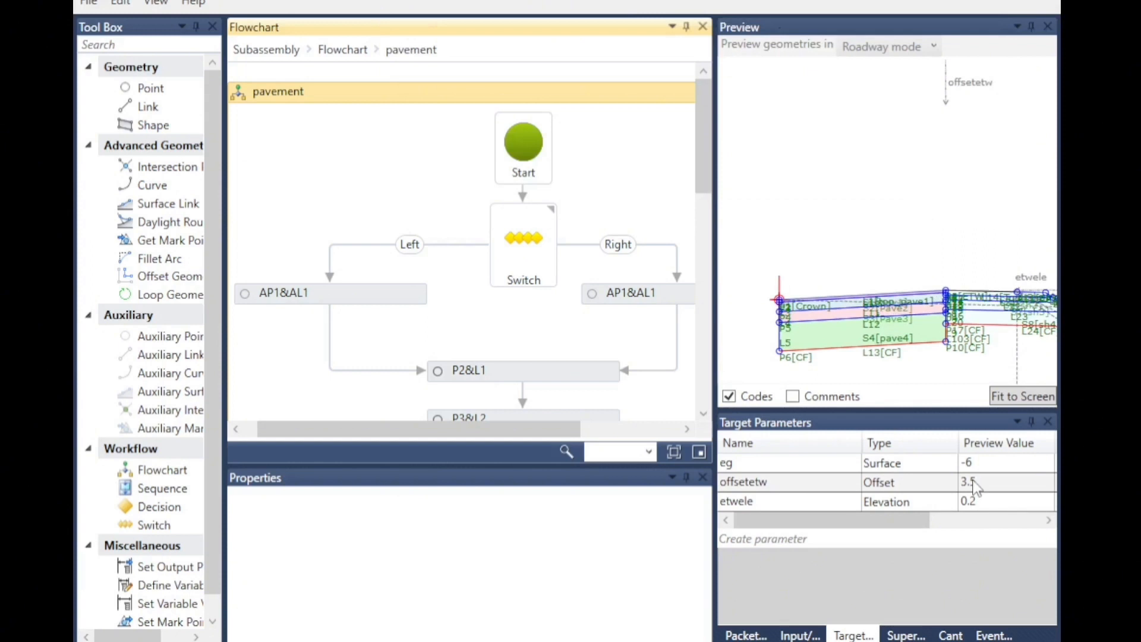
pyautogui.scroll(-1, 872, 315)
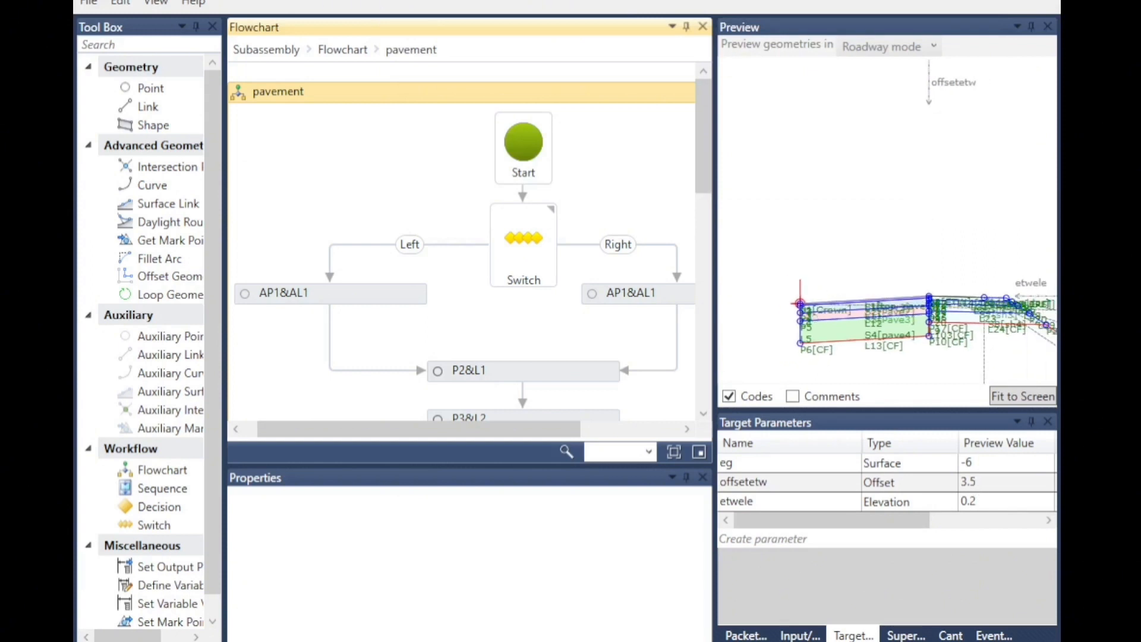
pyautogui.scroll(3, 1044, 291)
# Reset point P2&L1's elevation target to None.
pyautogui.click(447, 375)
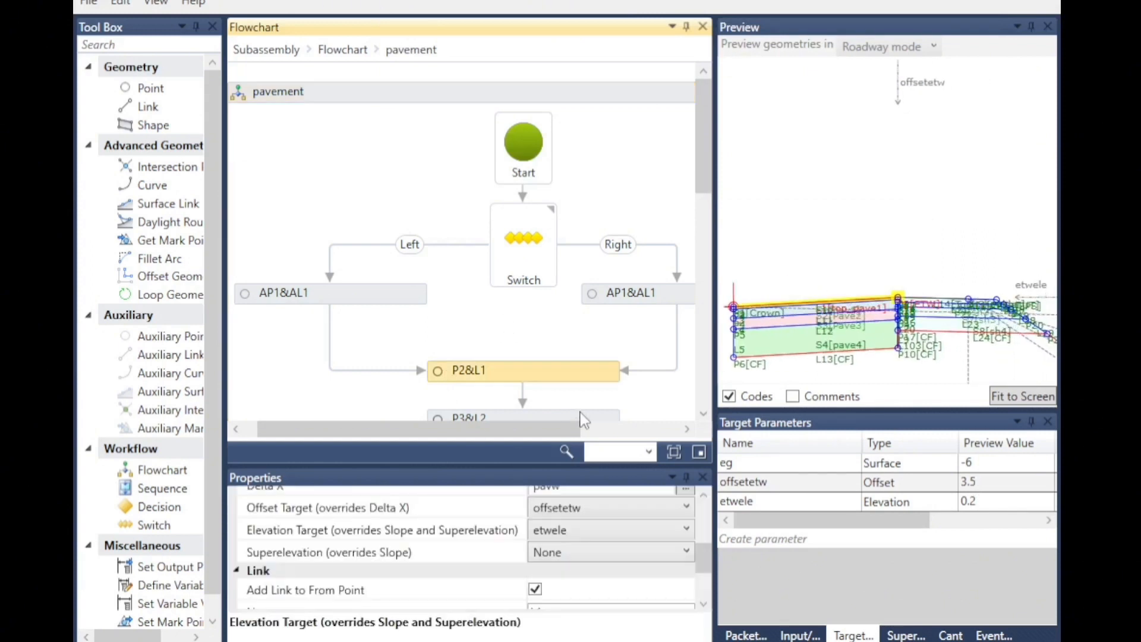
pyautogui.click(580, 540)
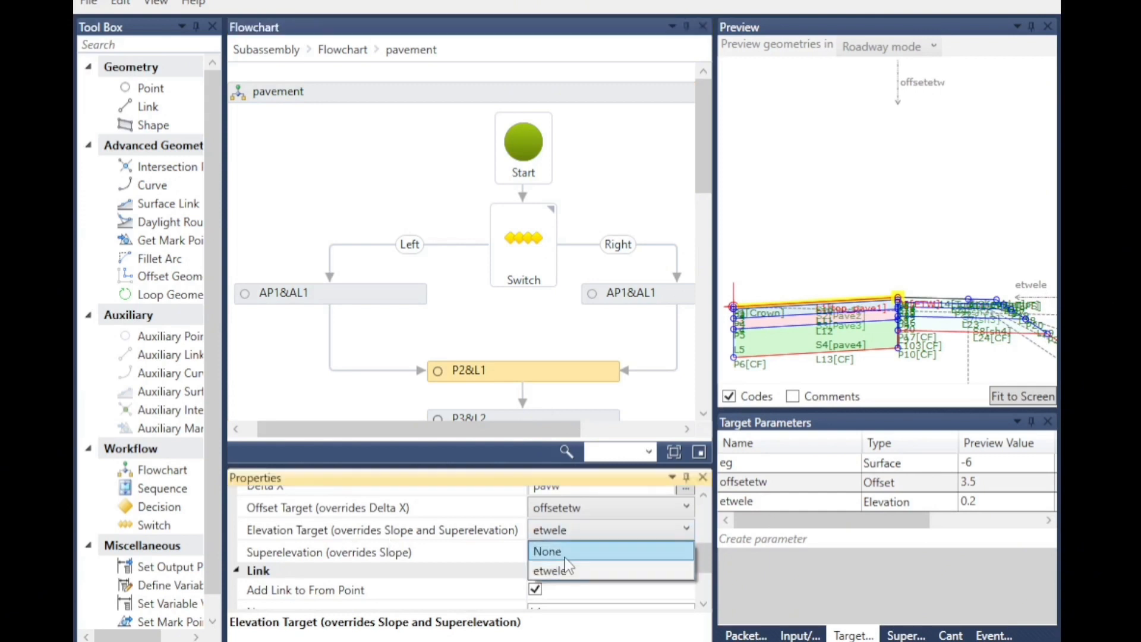
pyautogui.click(564, 549)
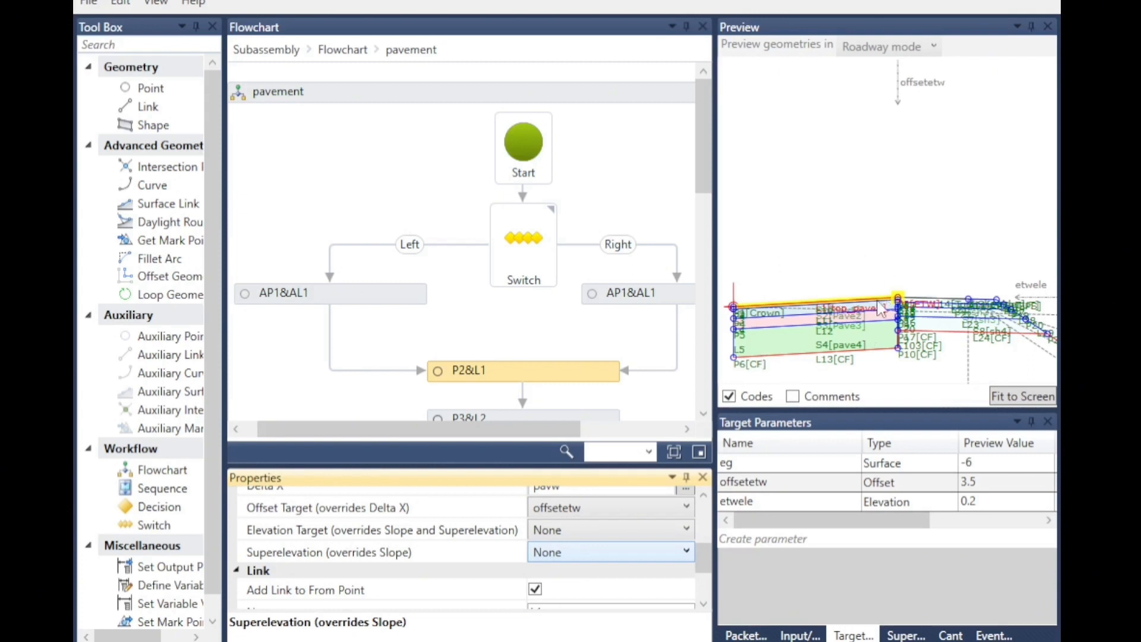
# Rename the subassembly in the packet settings to kamsengineringfinal and save the file.
pyautogui.click(848, 375)
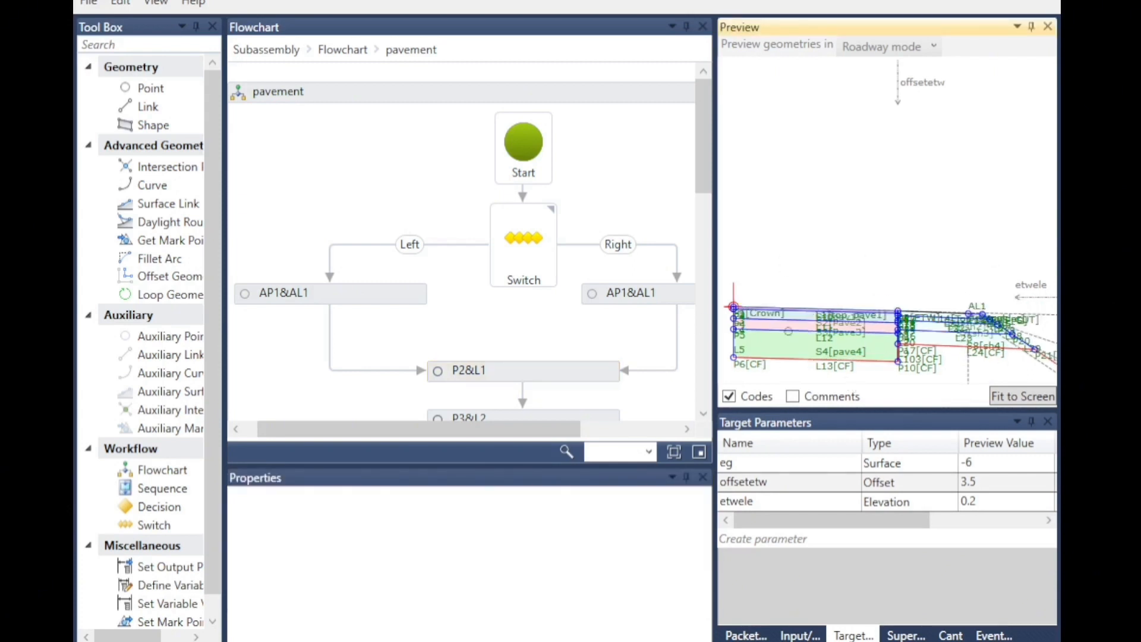
pyautogui.scroll(-2, 548, 331)
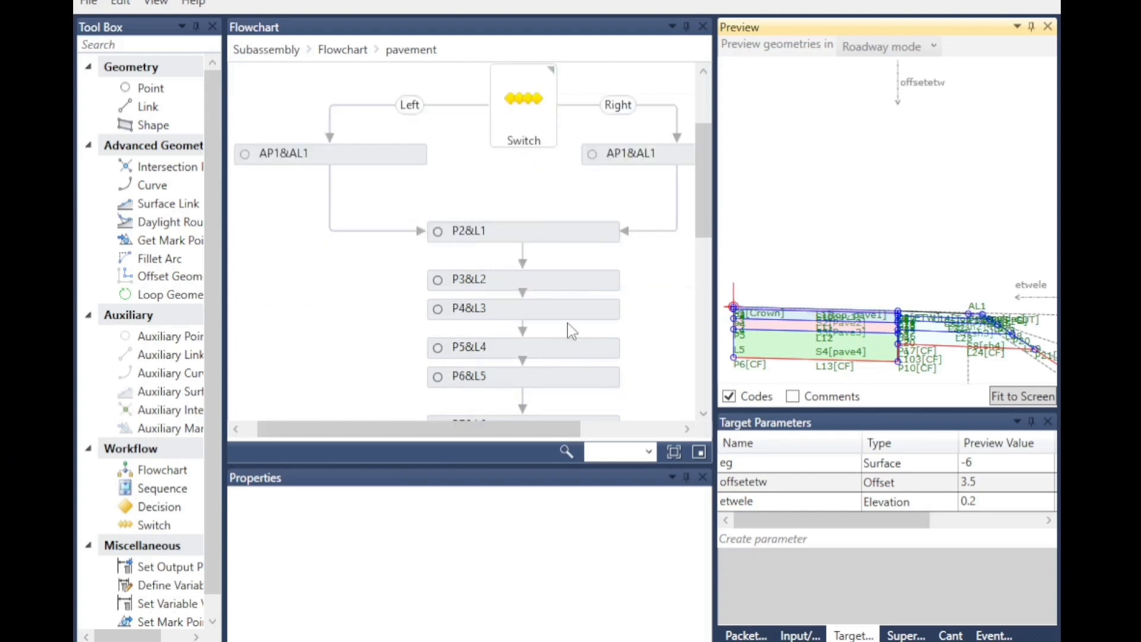
pyautogui.scroll(3, 507, 319)
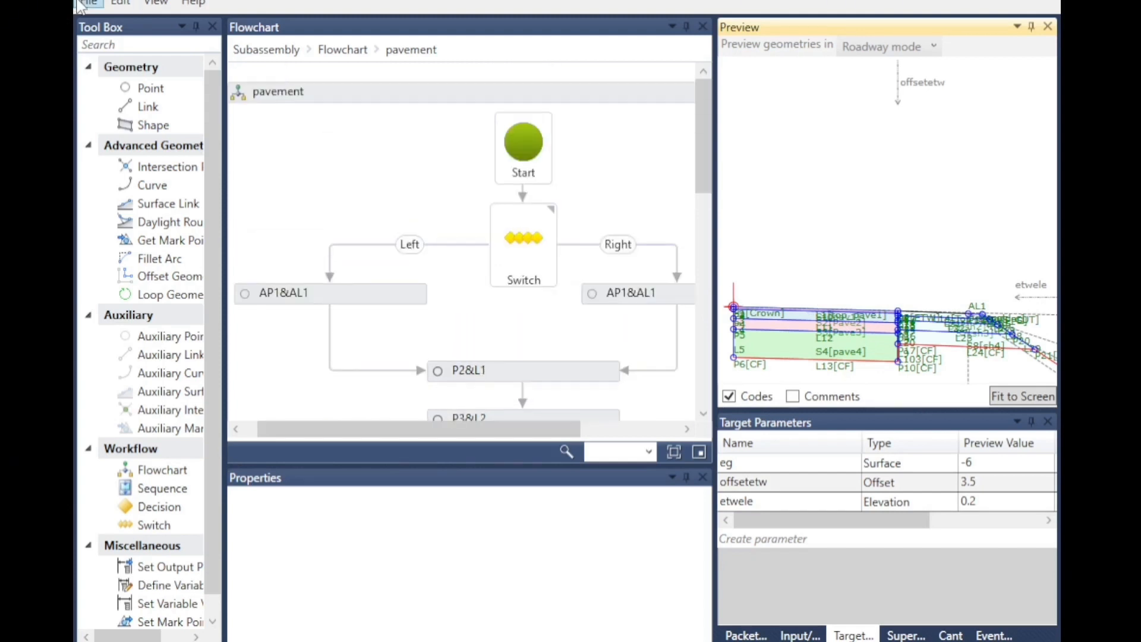
pyautogui.click(740, 635)
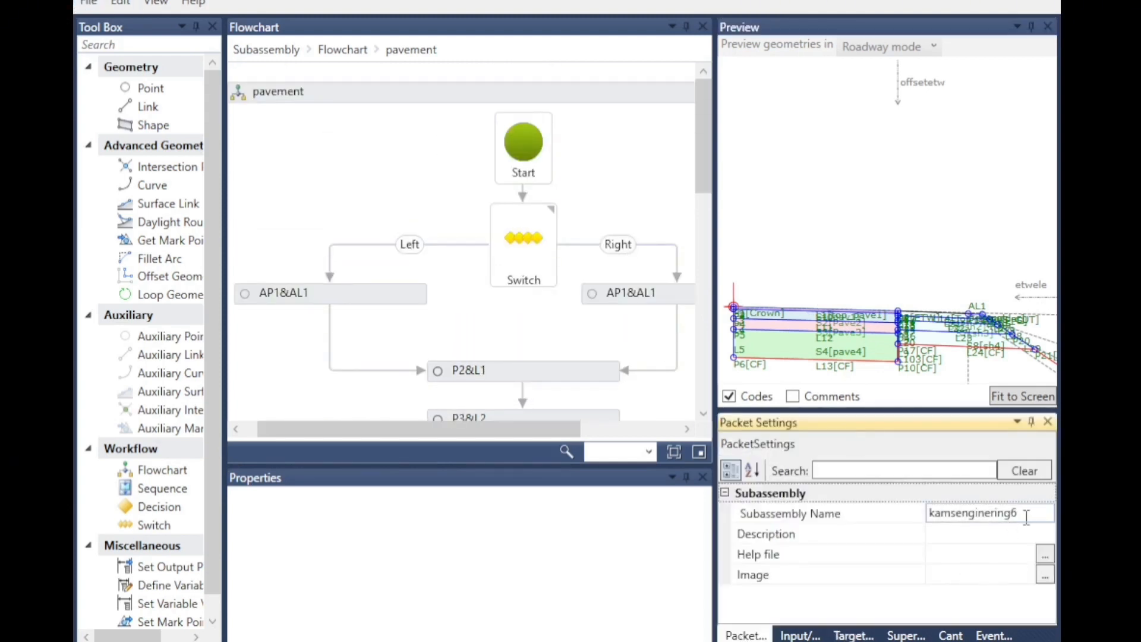
pyautogui.click(1027, 515)
pyautogui.press('ctrl+super+o')
pyautogui.click(690, 110)
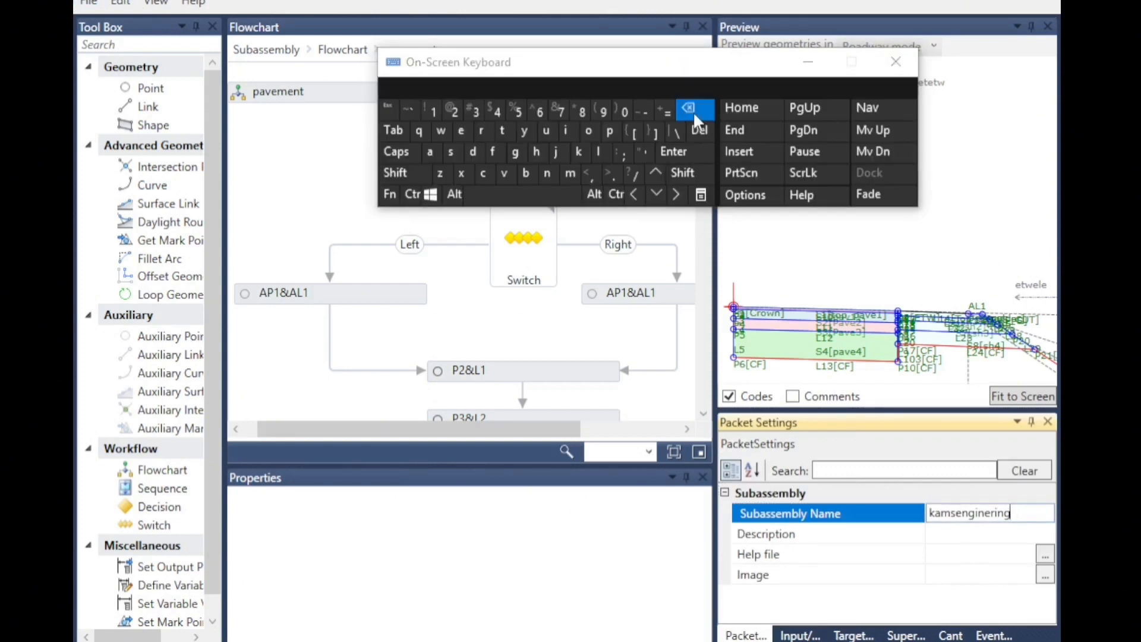
pyautogui.click(493, 152)
pyautogui.click(567, 131)
pyautogui.click(547, 175)
pyautogui.click(430, 152)
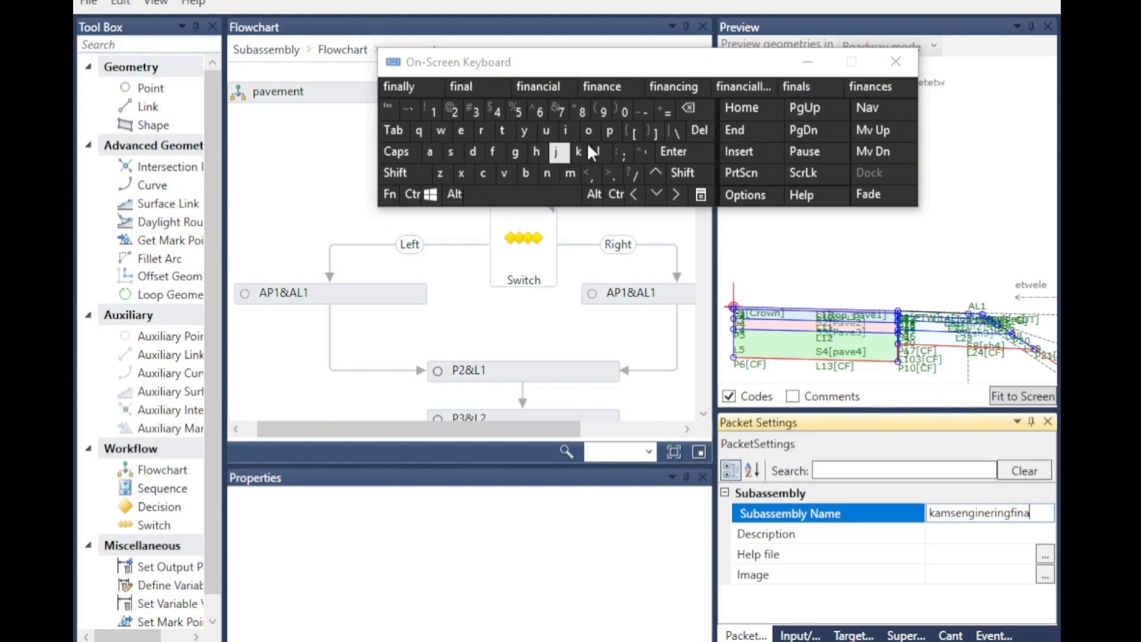
pyautogui.click(599, 152)
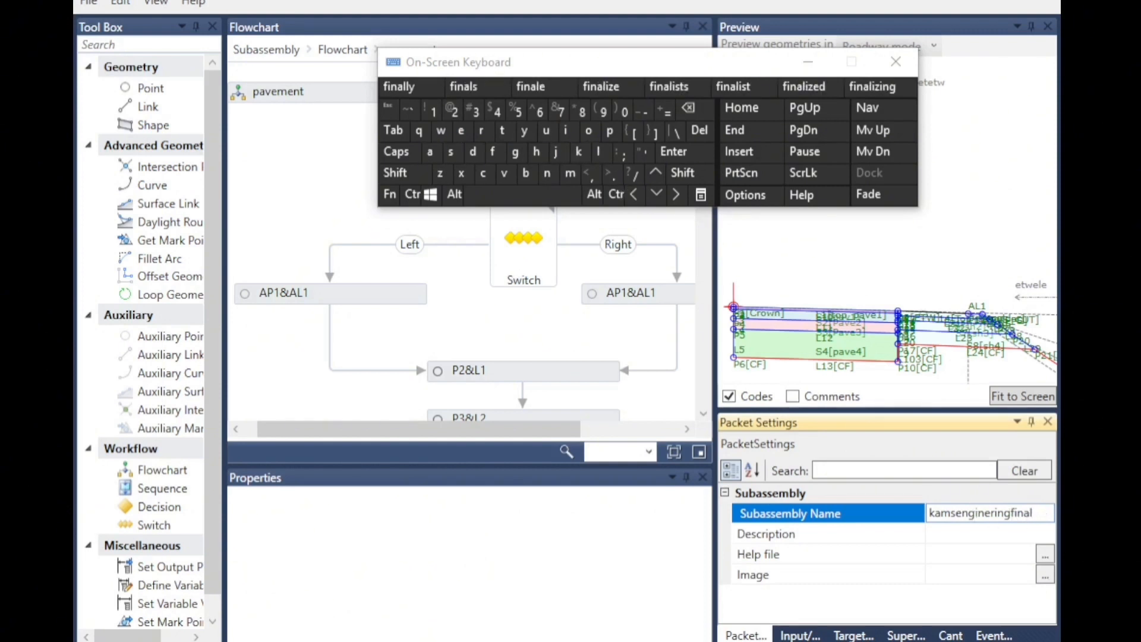
pyautogui.click(976, 242)
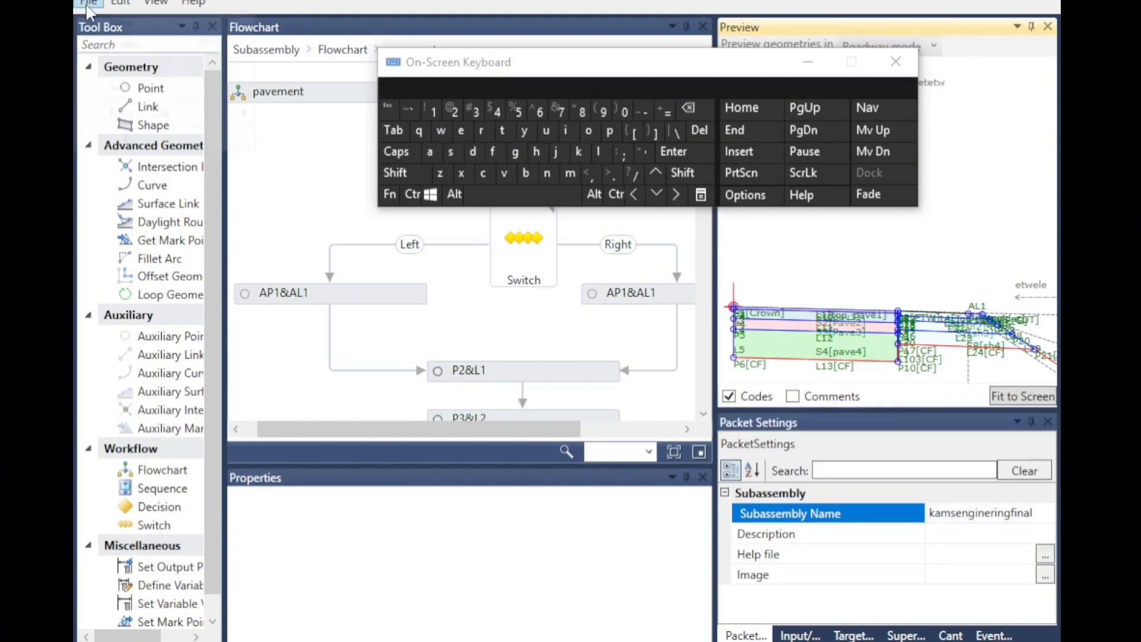
pyautogui.click(89, 5)
pyautogui.click(123, 67)
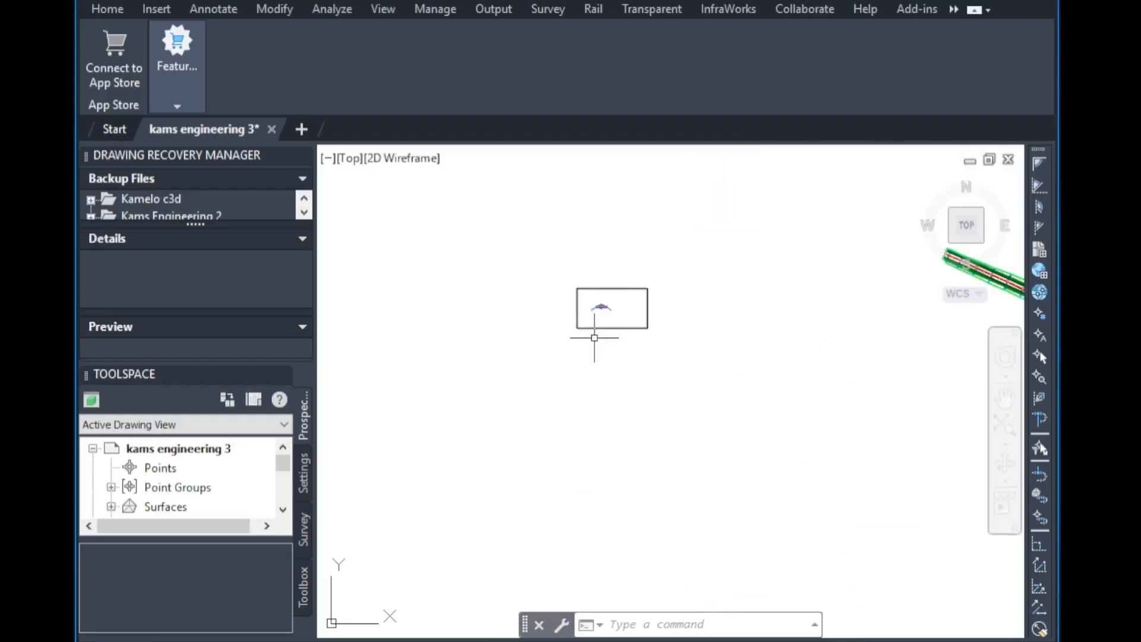
# Switch to Civil 3D, select the subassembly at the assembly marker and open the tool palettes.
pyautogui.scroll(5, 543, 356)
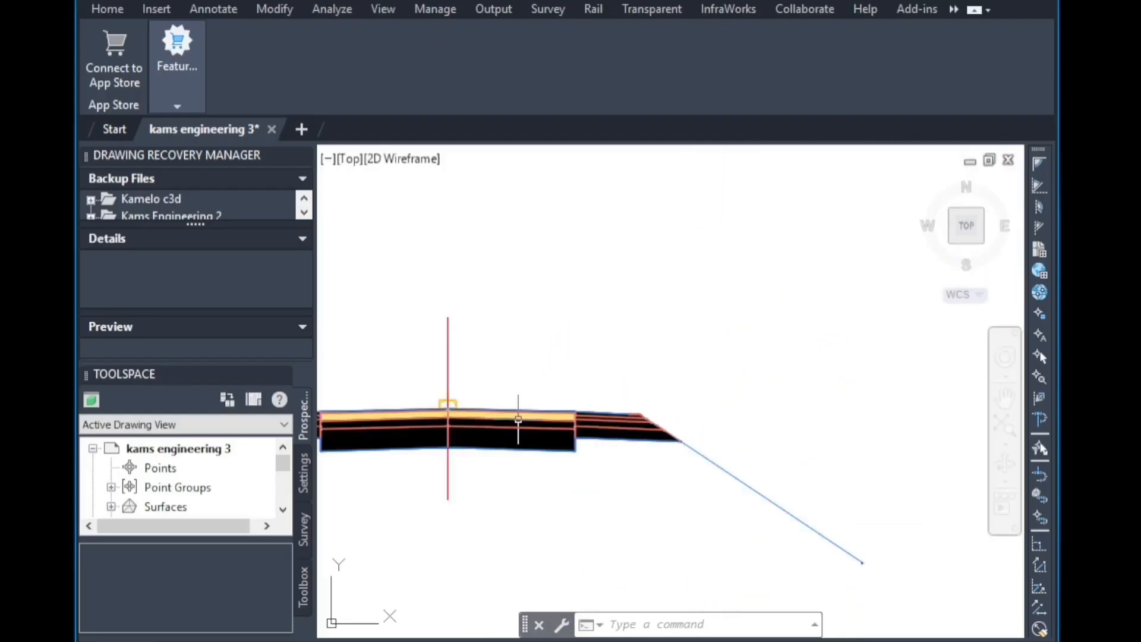
pyautogui.scroll(-2, 587, 387)
pyautogui.scroll(4, 496, 378)
pyautogui.click(524, 336)
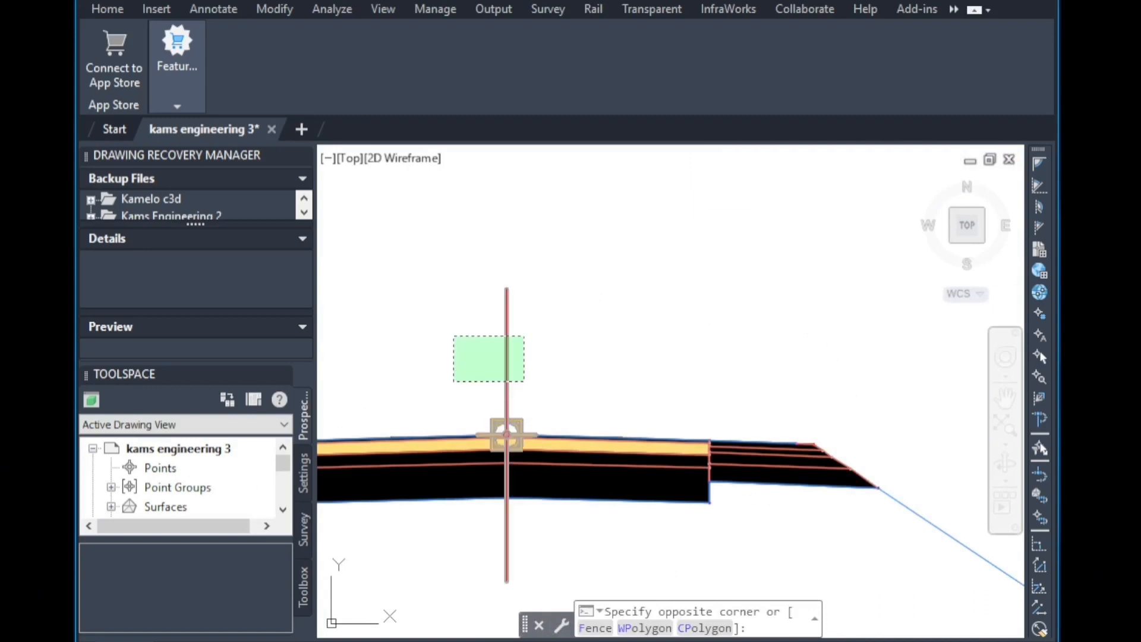
pyautogui.click(453, 381)
pyautogui.click(782, 34)
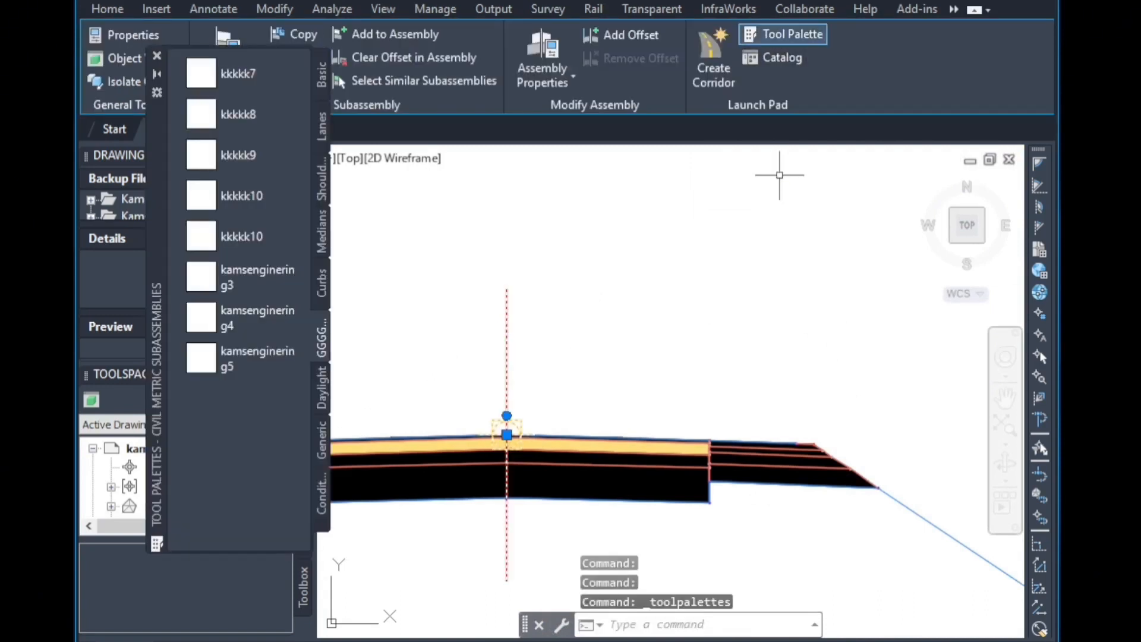
# Import the subassemblies from kams engineering 3.pkt into the current tool palette.
pyautogui.rightClick(324, 348)
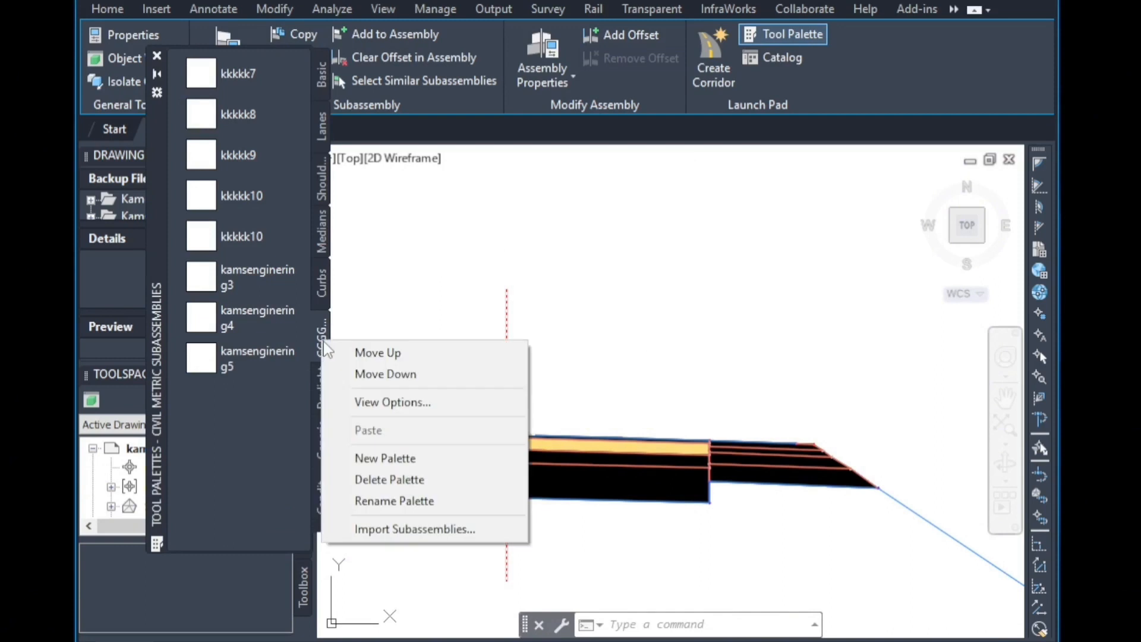
pyautogui.click(422, 532)
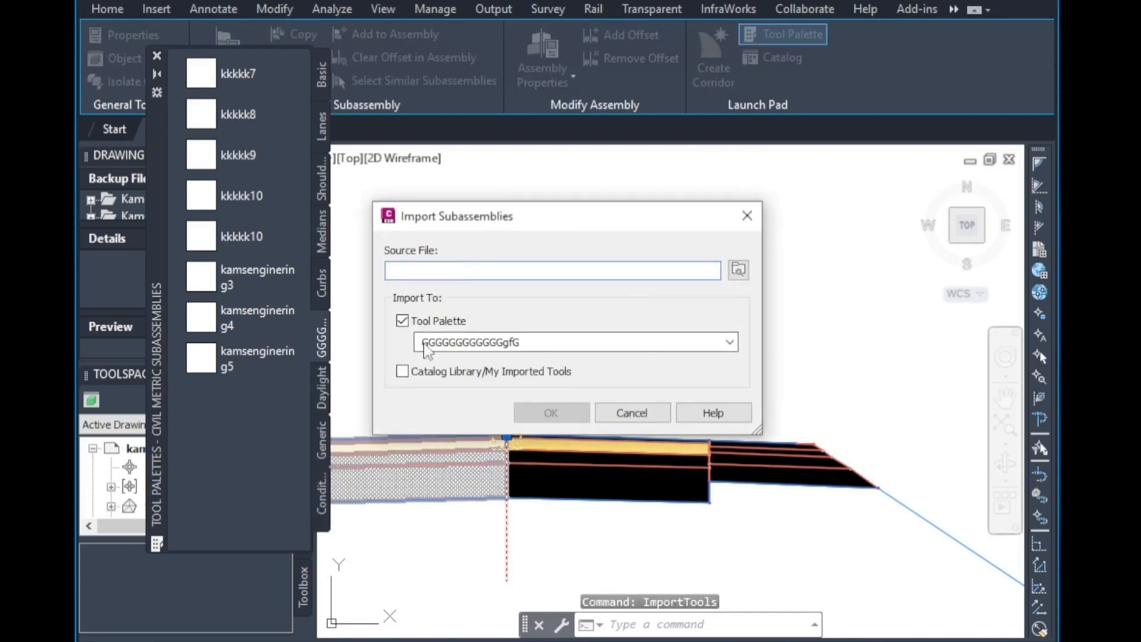
pyautogui.click(739, 269)
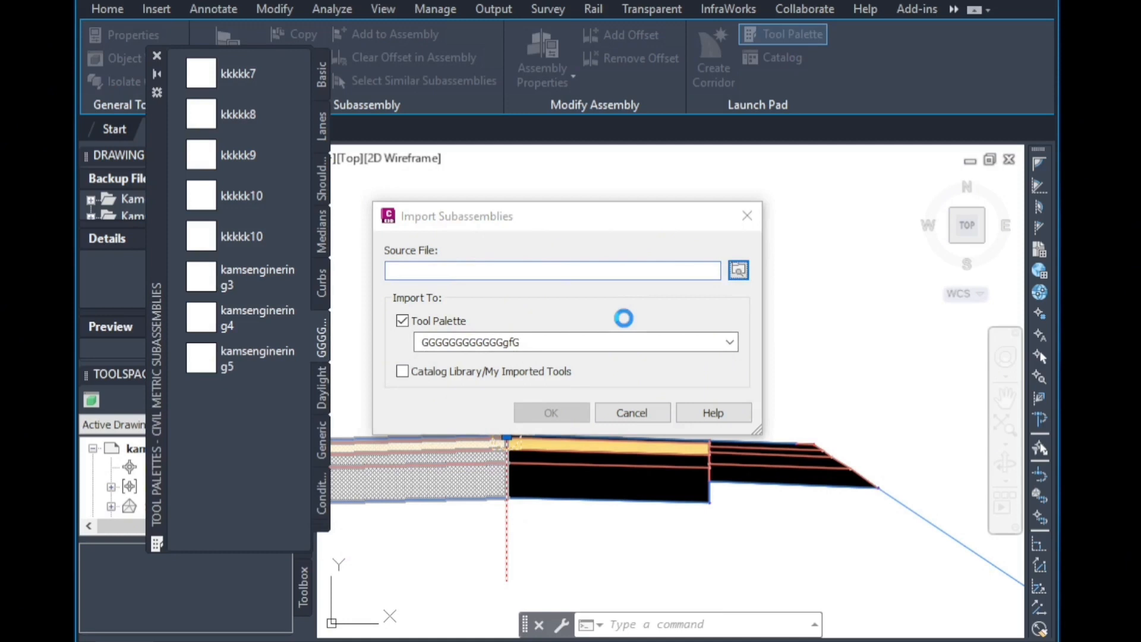
pyautogui.click(481, 214)
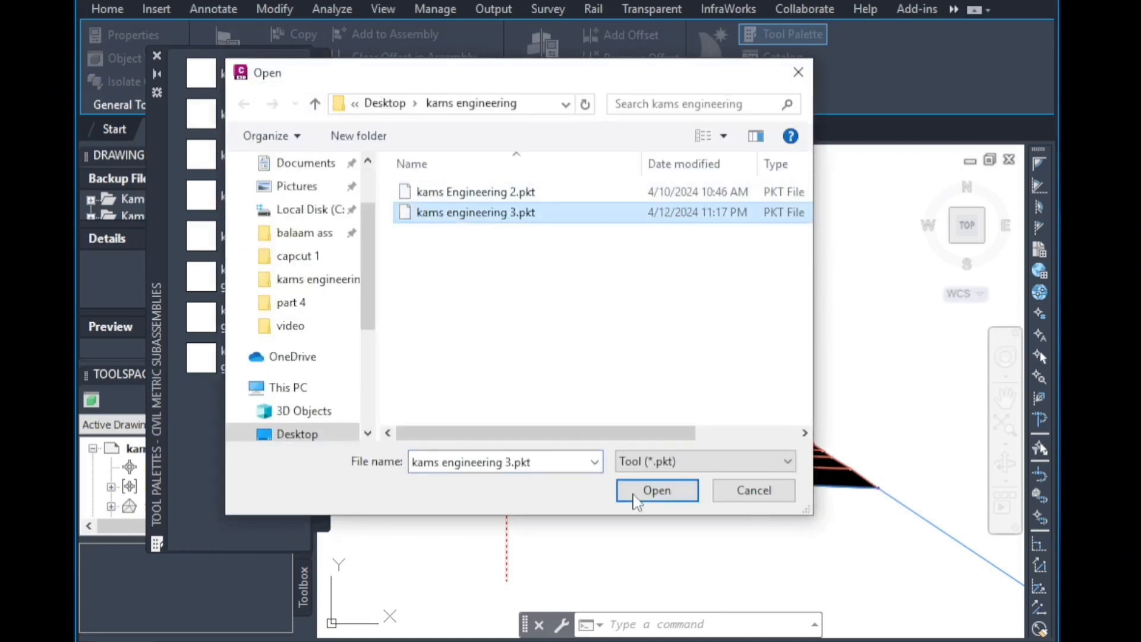
pyautogui.click(633, 491)
pyautogui.click(544, 414)
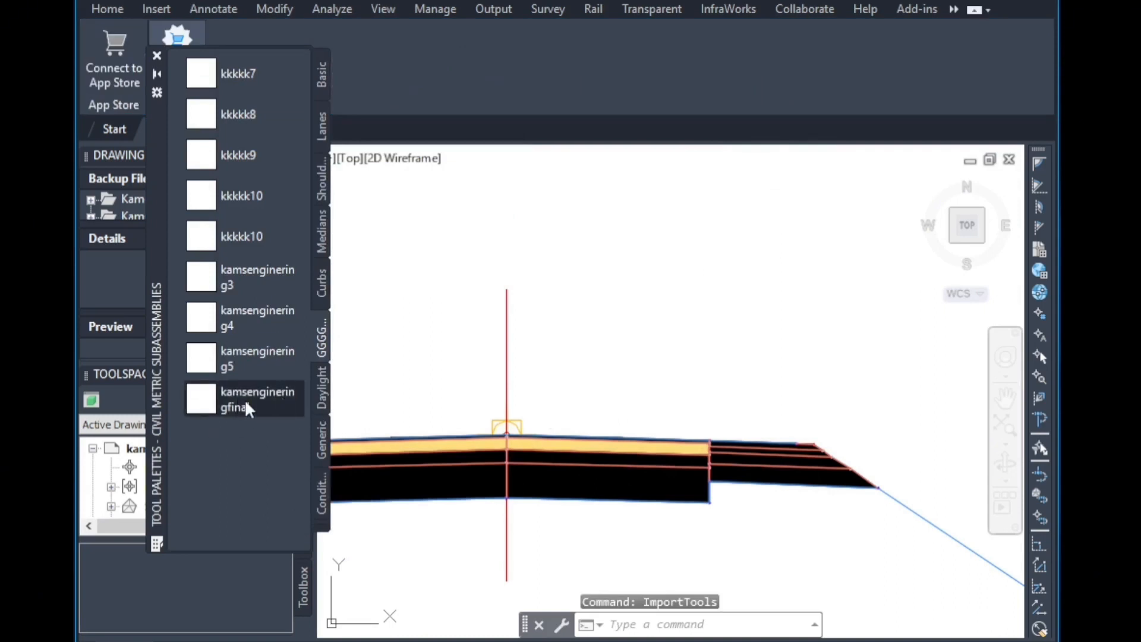
# Replace the left-side subassembly with the kamsengineringfinal tool, keeping similar targets.
pyautogui.click(279, 401)
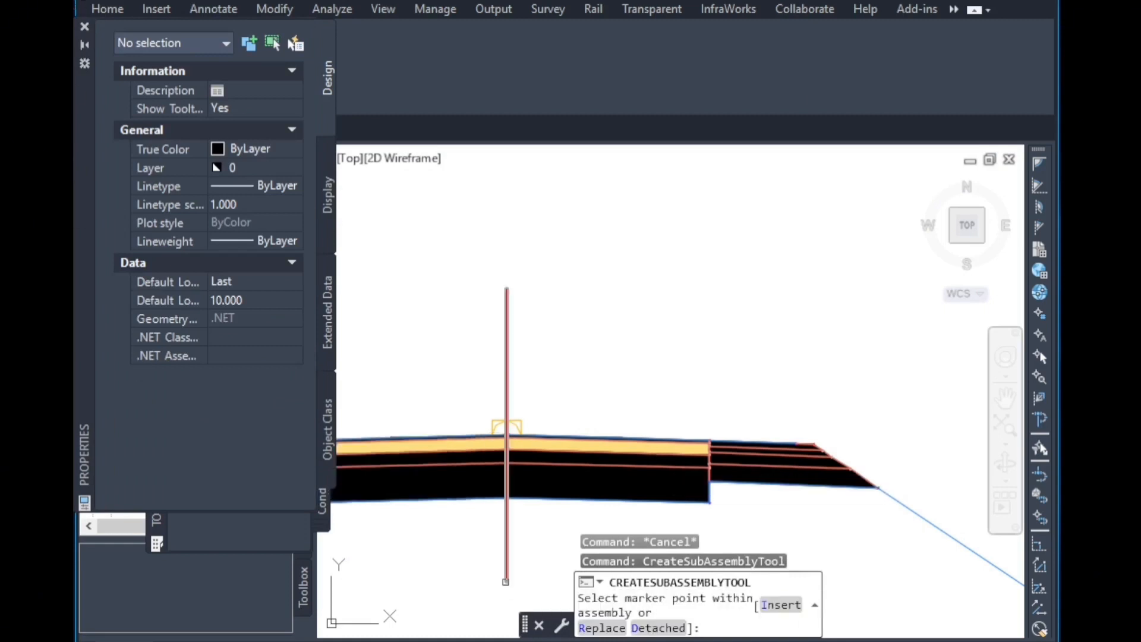
pyautogui.click(85, 27)
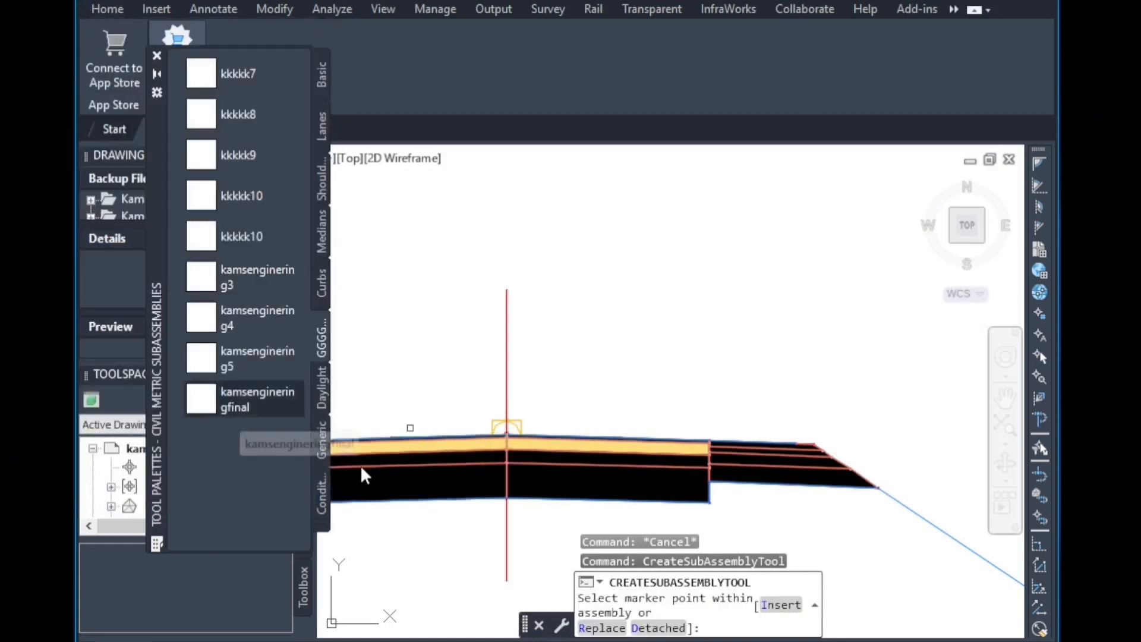
pyautogui.click(264, 402)
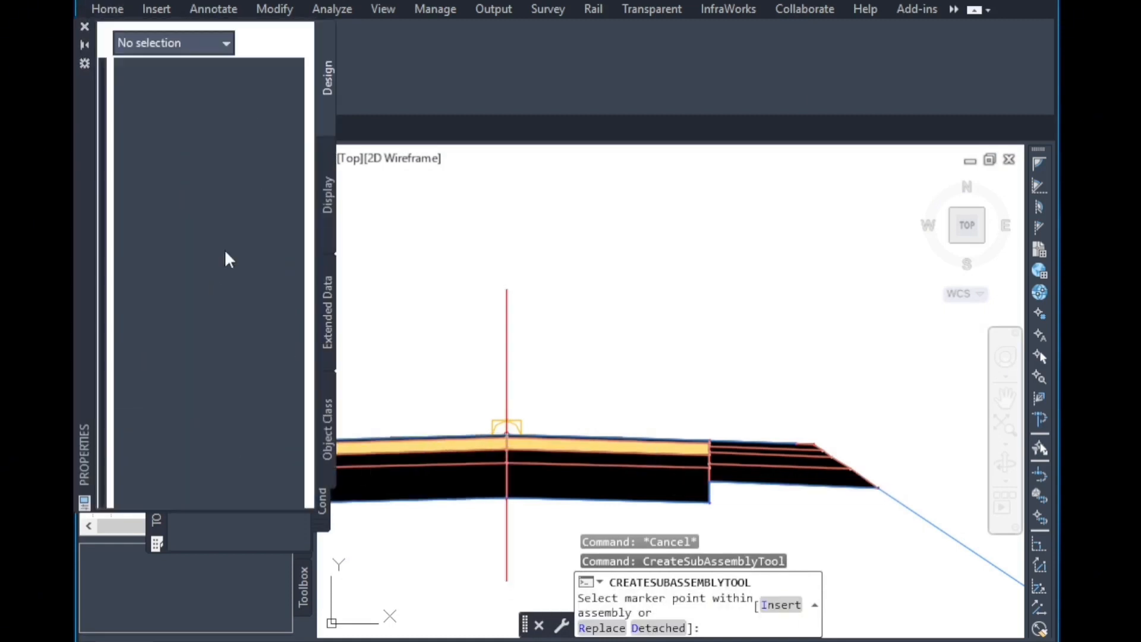
pyautogui.scroll(-10, 226, 383)
pyautogui.scroll(2, 226, 433)
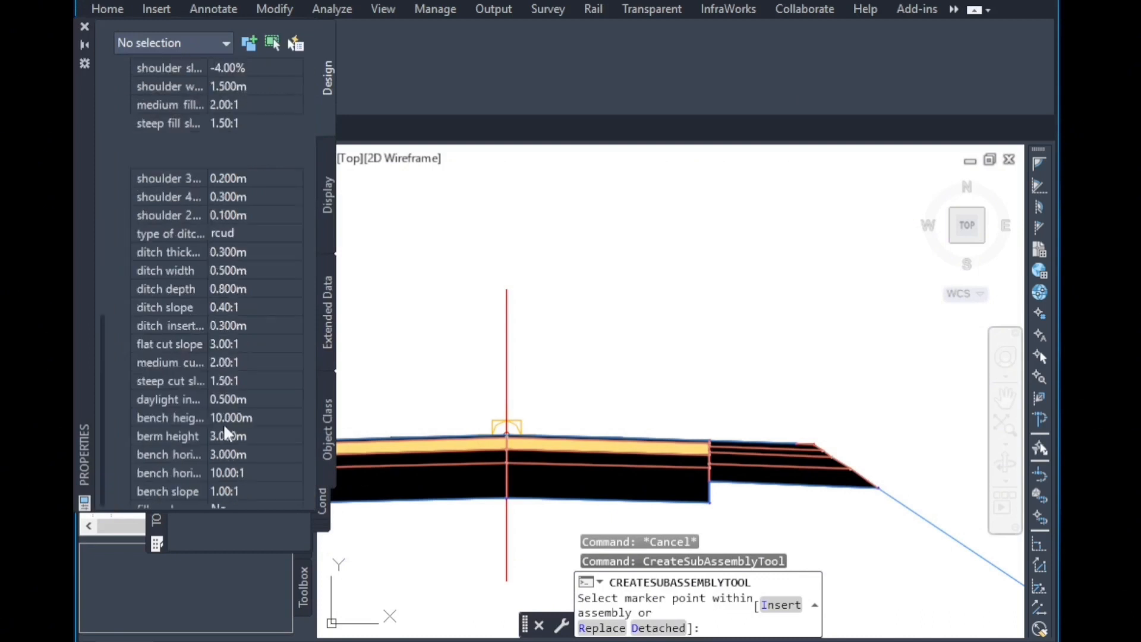
pyautogui.scroll(8, 224, 429)
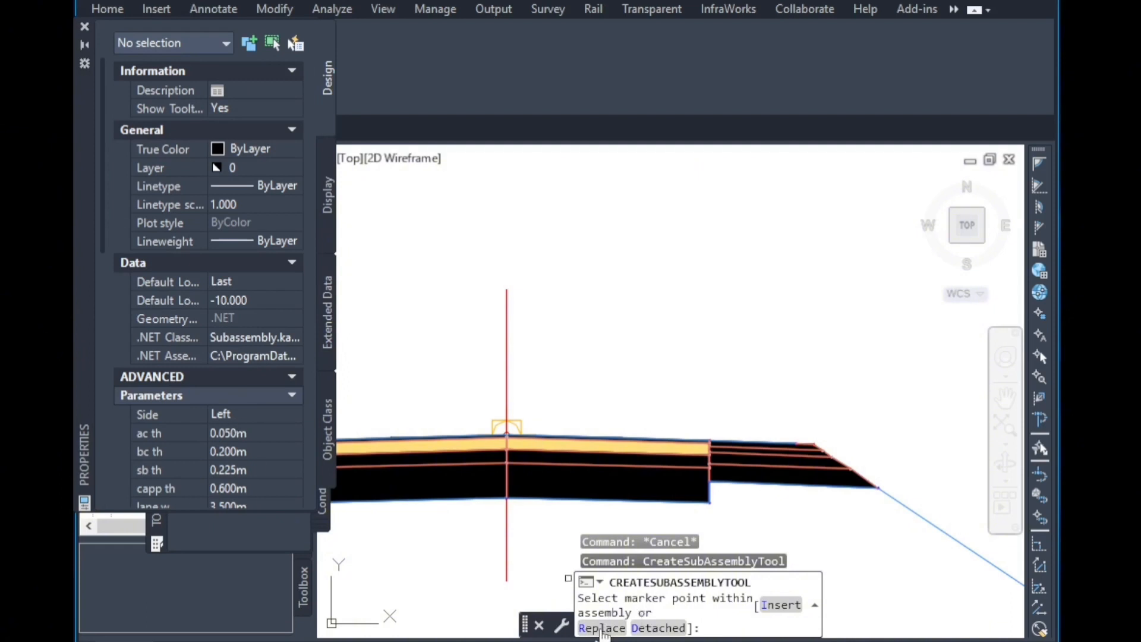
pyautogui.click(604, 631)
pyautogui.scroll(-2, 656, 462)
pyautogui.scroll(2, 544, 463)
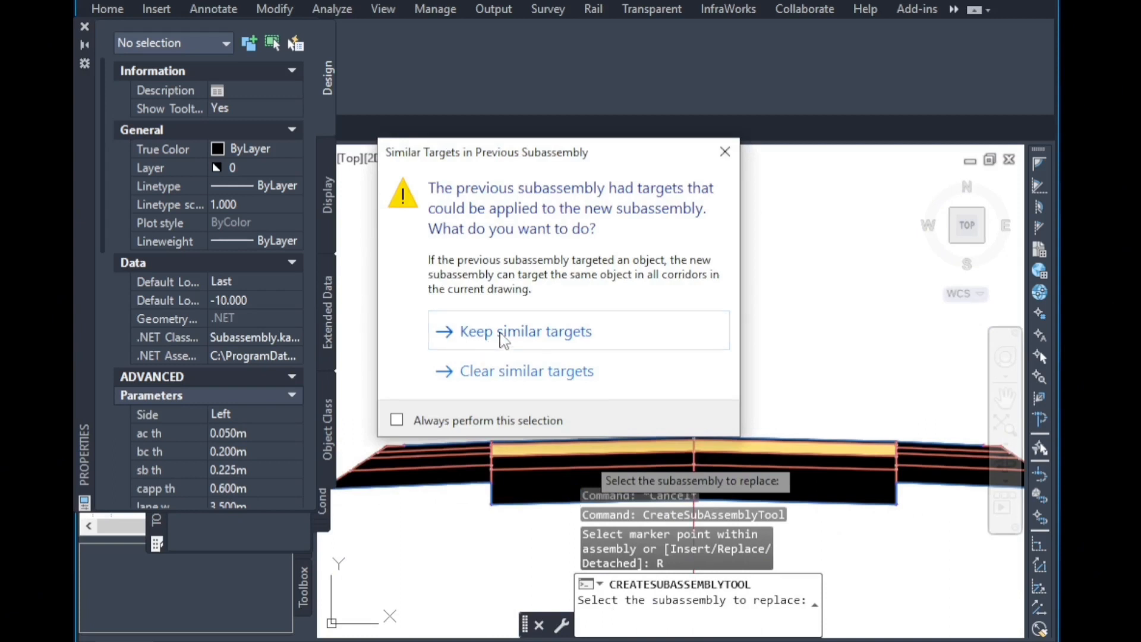
pyautogui.click(504, 337)
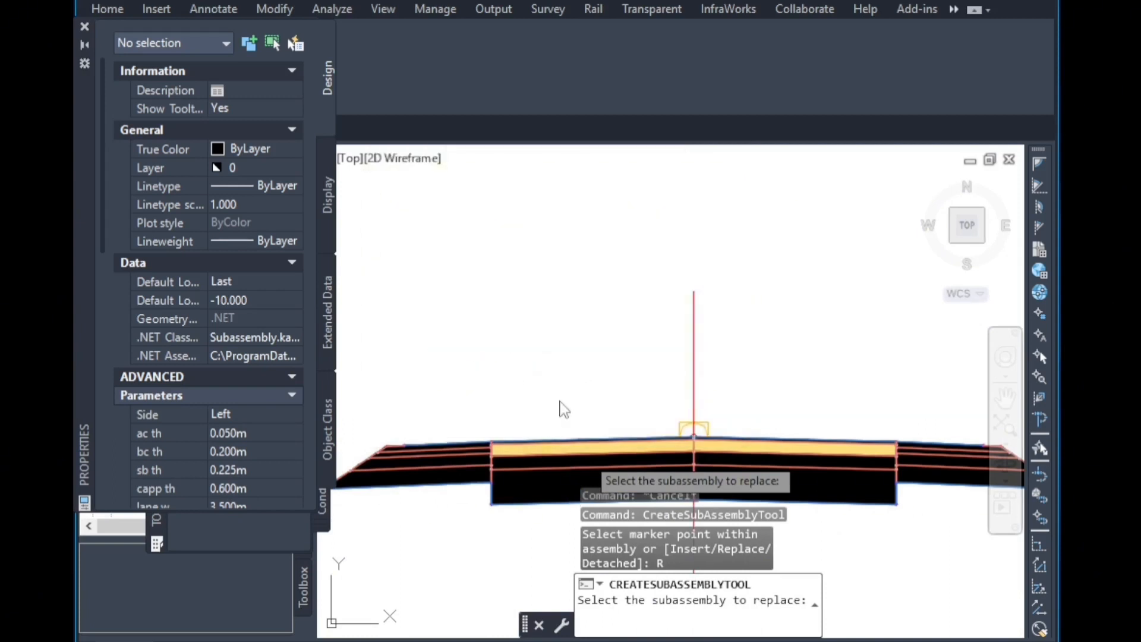
# Set the side to Right and replace the right-side subassembly with kamsengineringfinal, then end the command.
pyautogui.click(240, 412)
pyautogui.click(237, 447)
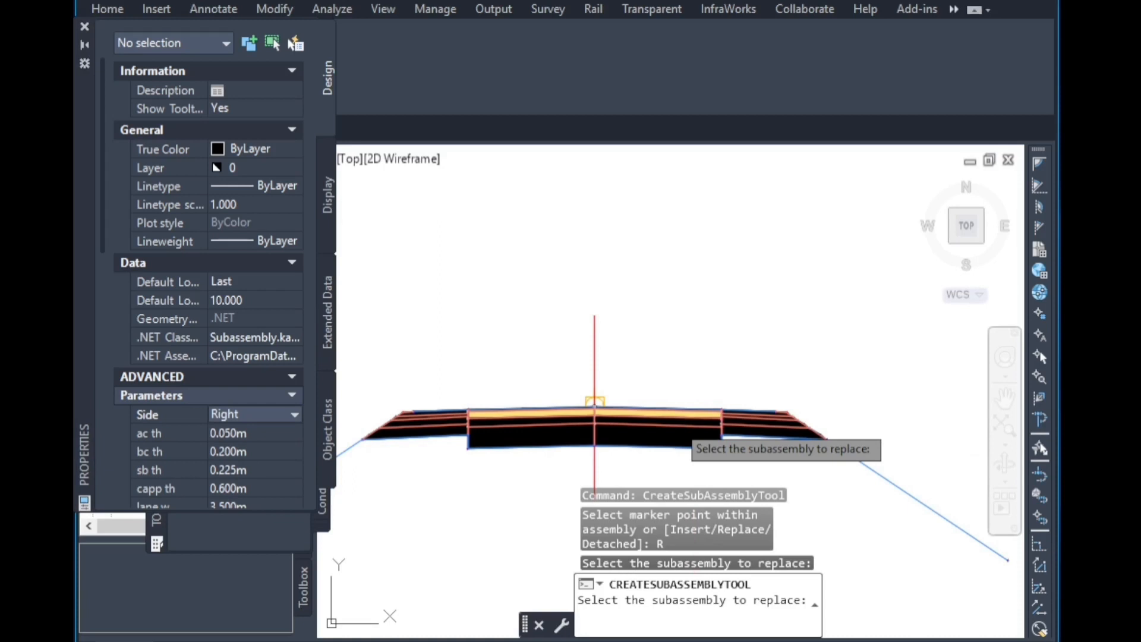
pyautogui.click(671, 419)
pyautogui.hotkey('ctrl', '3')
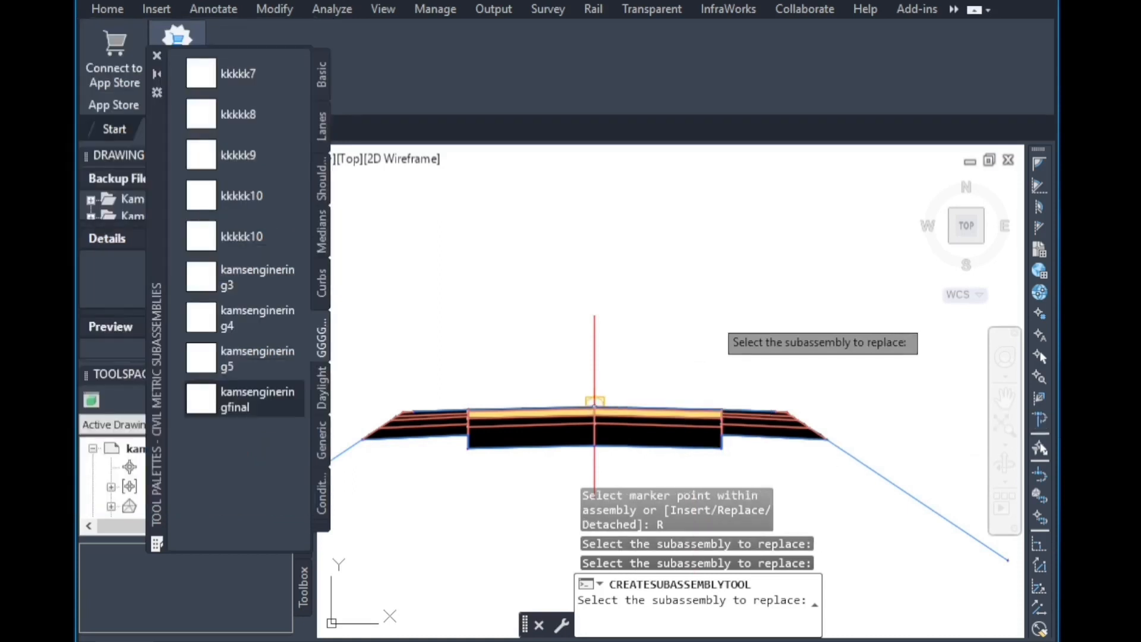
pyautogui.press('Escape')
# Close the tool palette and the drawing recovery manager to show the Prospector tree.
pyautogui.click(155, 56)
pyautogui.scroll(-15, 532, 331)
pyautogui.scroll(10, 552, 433)
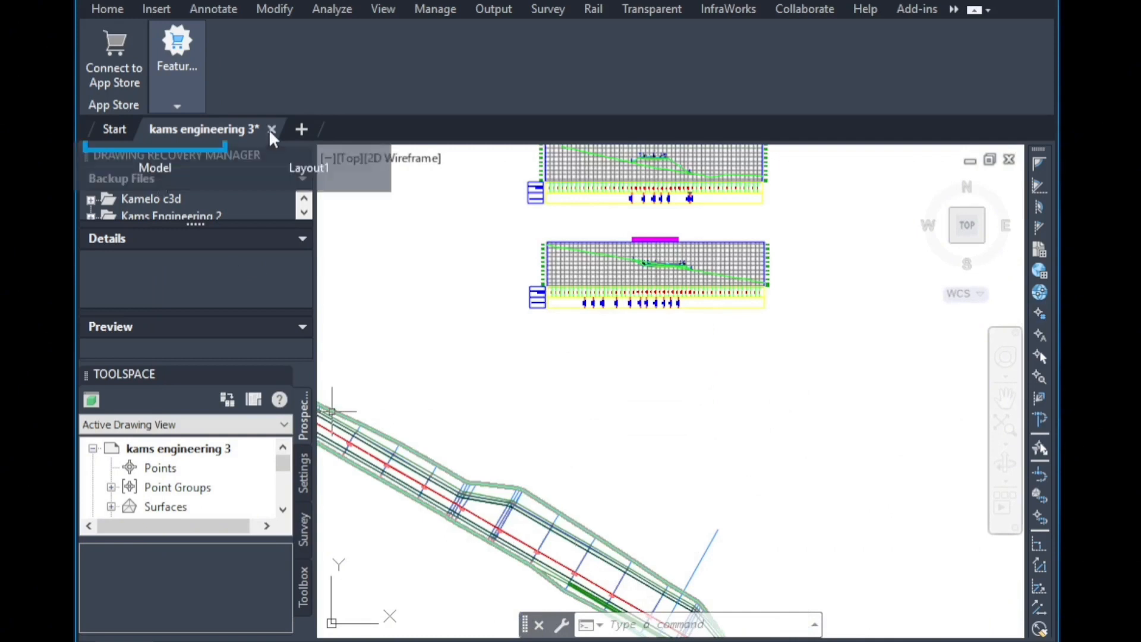
pyautogui.click(272, 129)
pyautogui.click(678, 372)
pyautogui.click(301, 155)
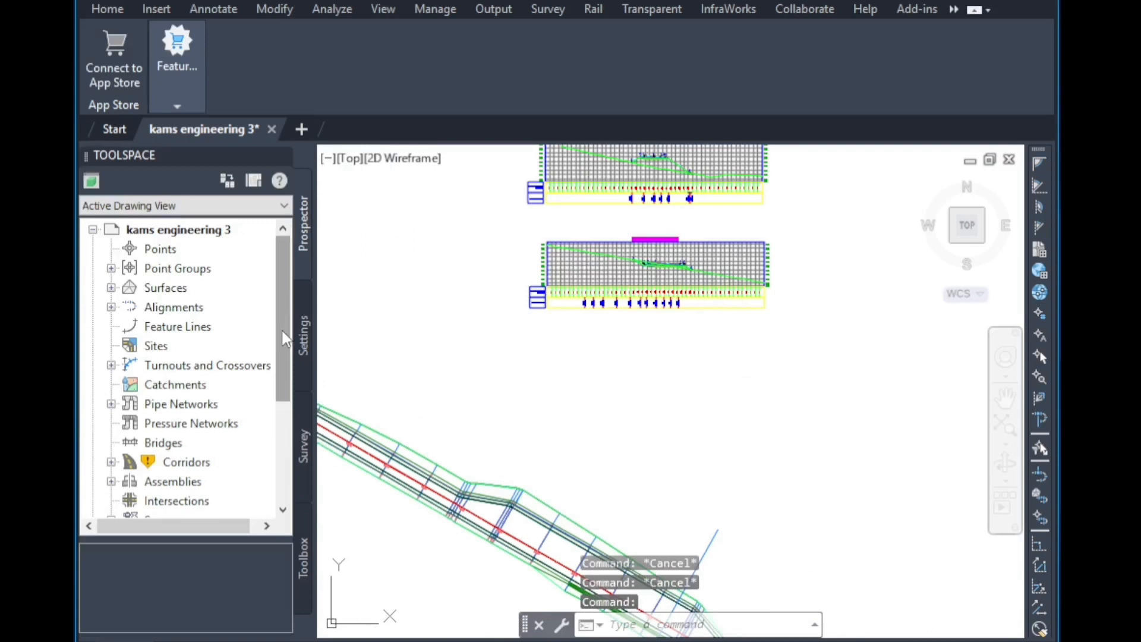
# Expand Corridors in Prospector and open the properties of kams corridor.
pyautogui.scroll(-1, 190, 333)
pyautogui.rightClick(187, 411)
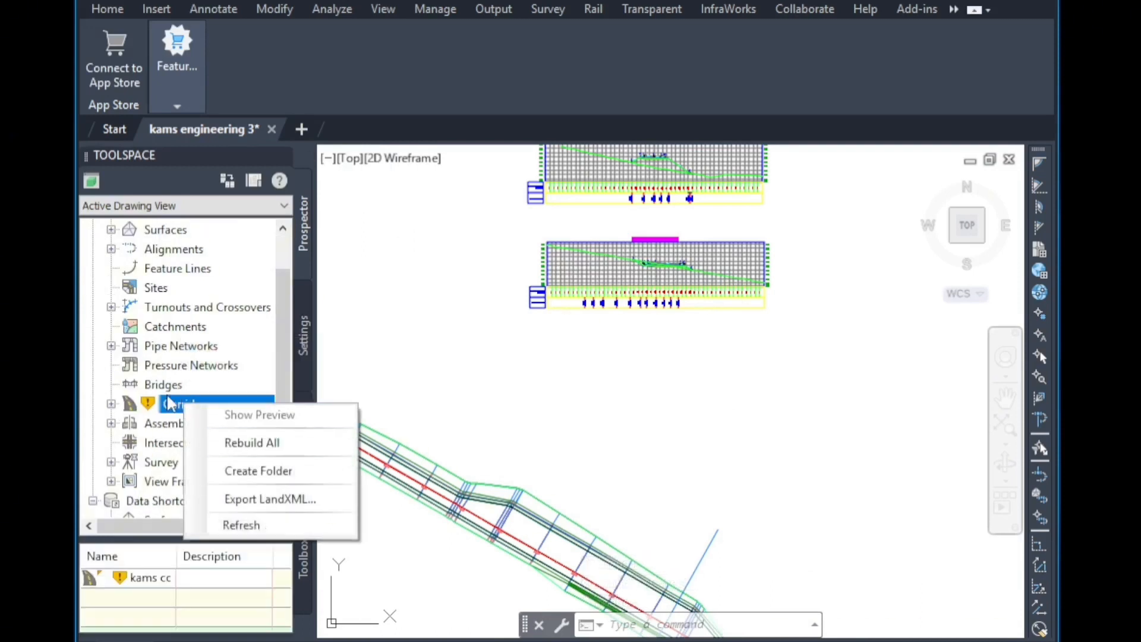
pyautogui.click(111, 405)
pyautogui.rightClick(232, 423)
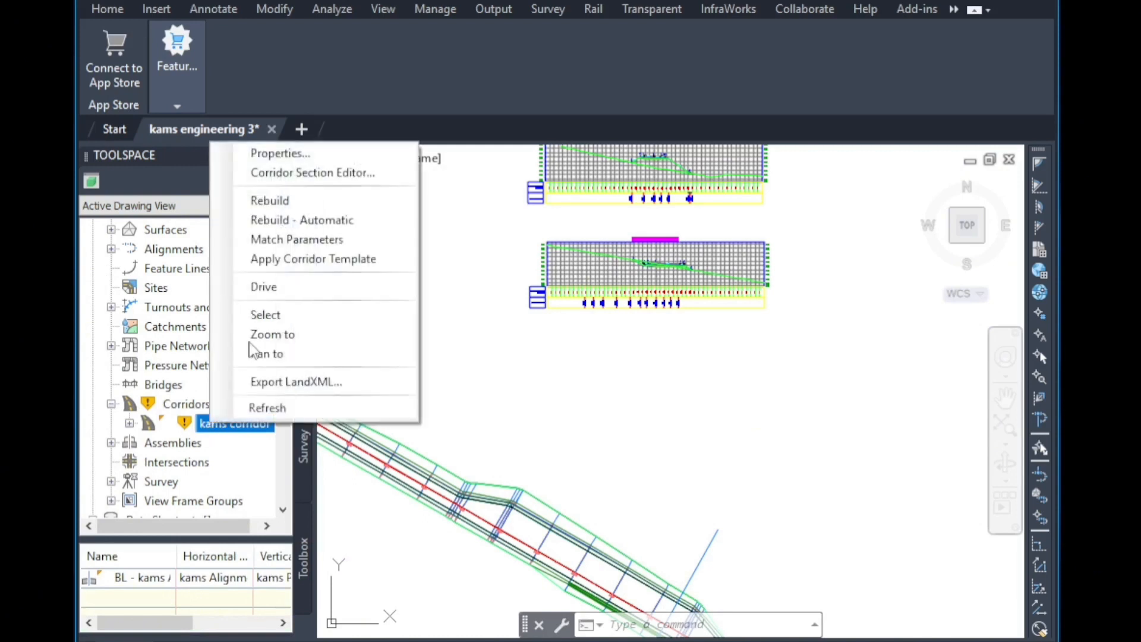
pyautogui.click(279, 153)
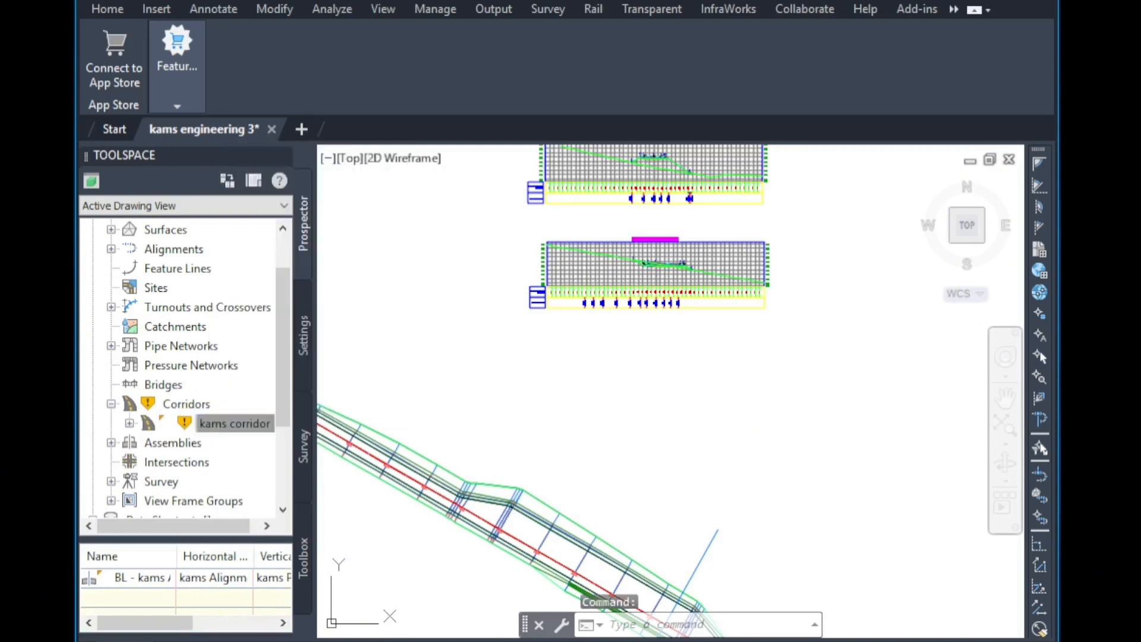
# Review the offset and surface targets assigned to the kamsengineringfinal subassemblies in the target mapping.
pyautogui.click(732, 72)
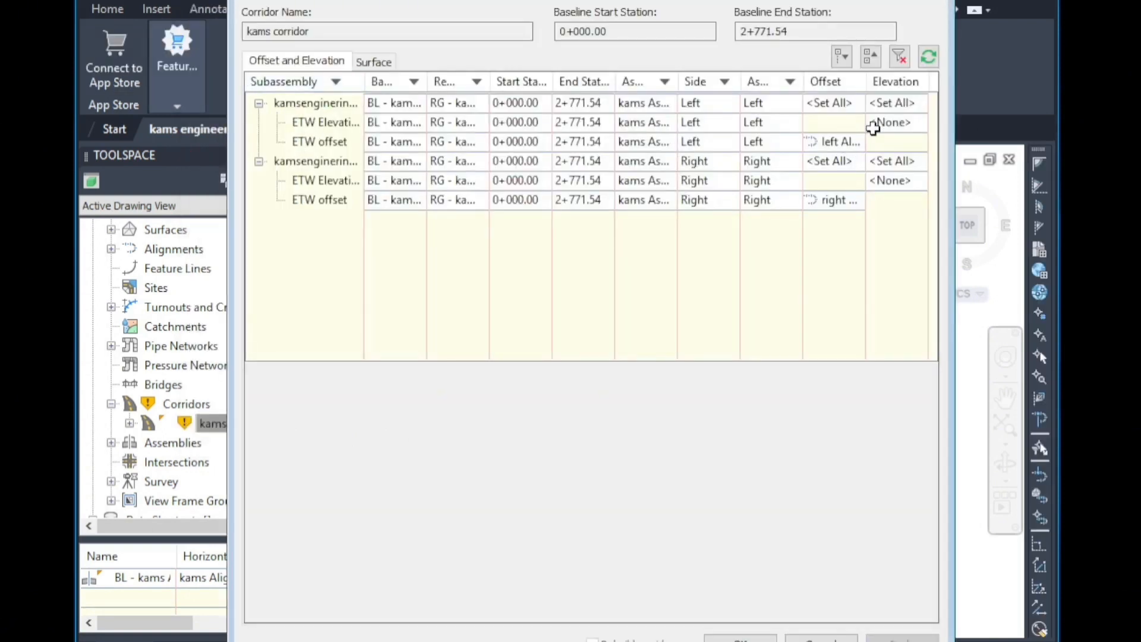
pyautogui.click(342, 143)
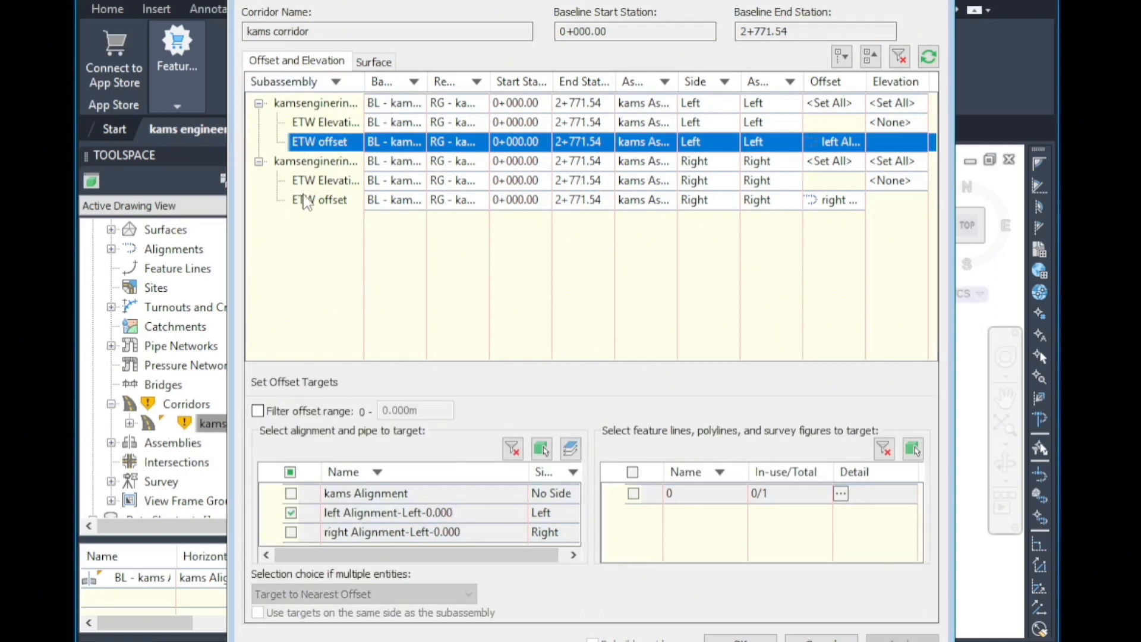
pyautogui.click(306, 201)
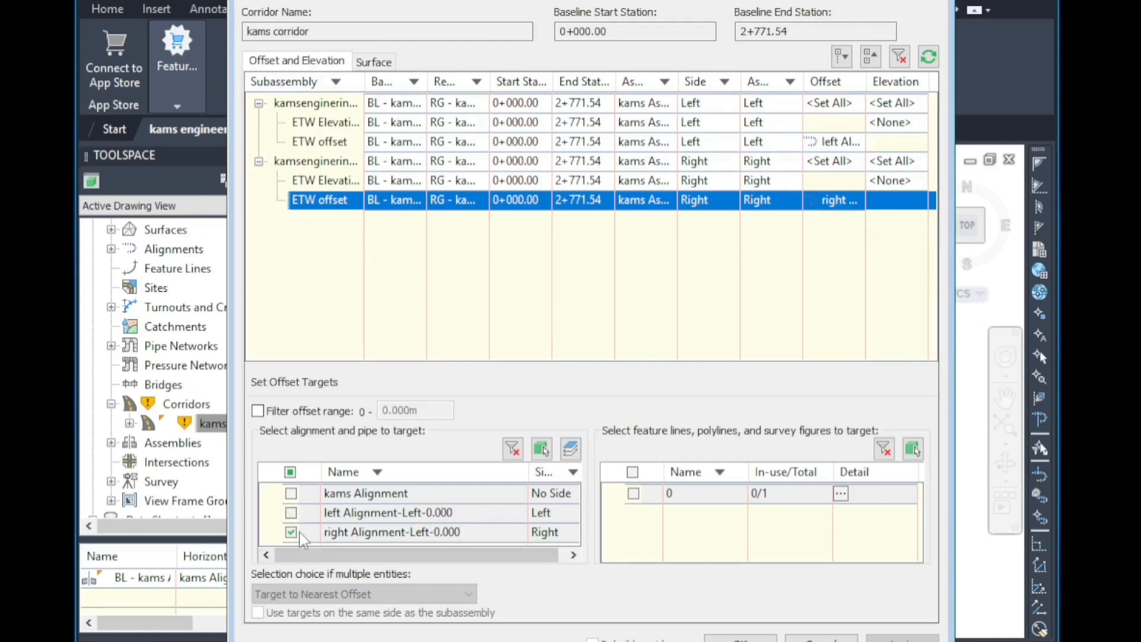
pyautogui.click(375, 62)
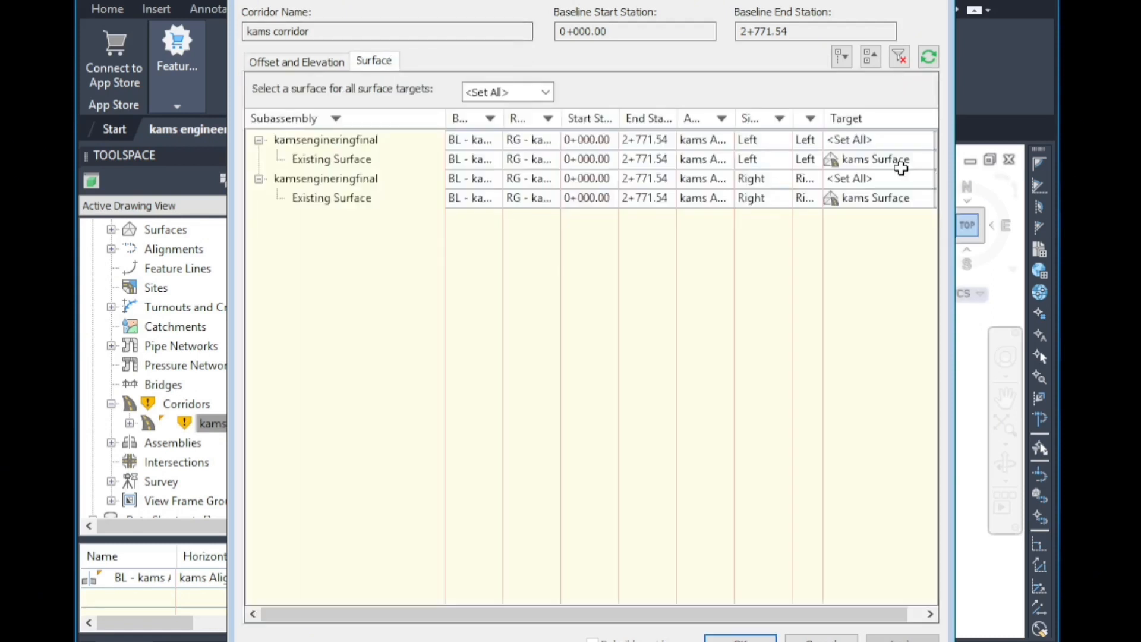
pyautogui.click(739, 640)
# Confirm the corridor properties, rebuild the corridor and close the event viewer.
pyautogui.click(347, 38)
pyautogui.click(288, 36)
pyautogui.click(223, 34)
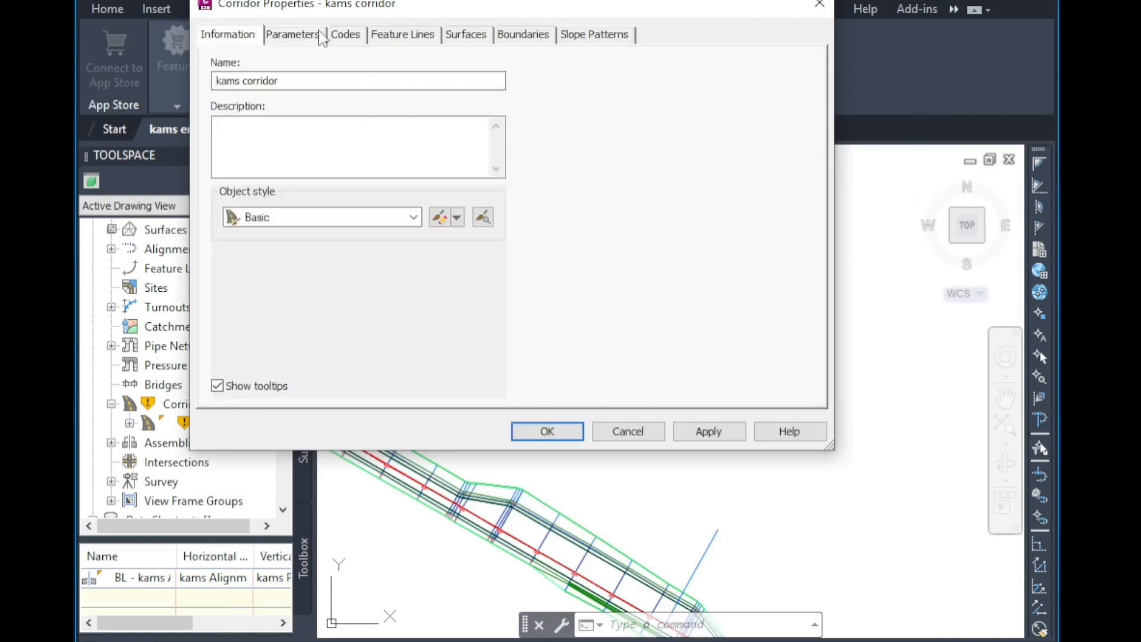
pyautogui.click(292, 34)
pyautogui.click(541, 437)
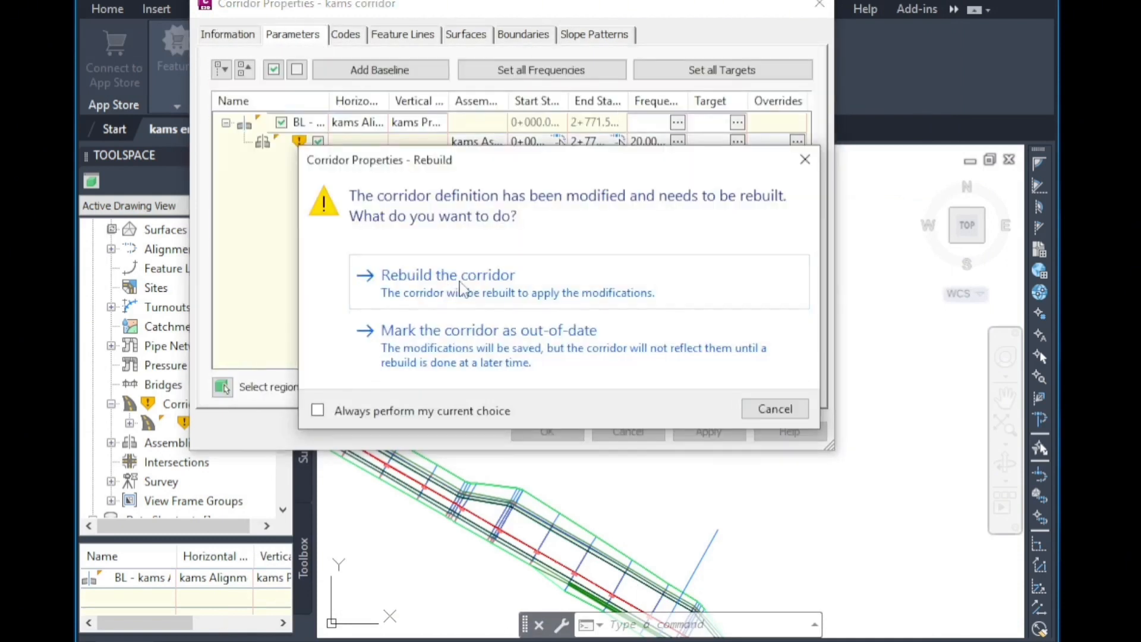
pyautogui.click(462, 290)
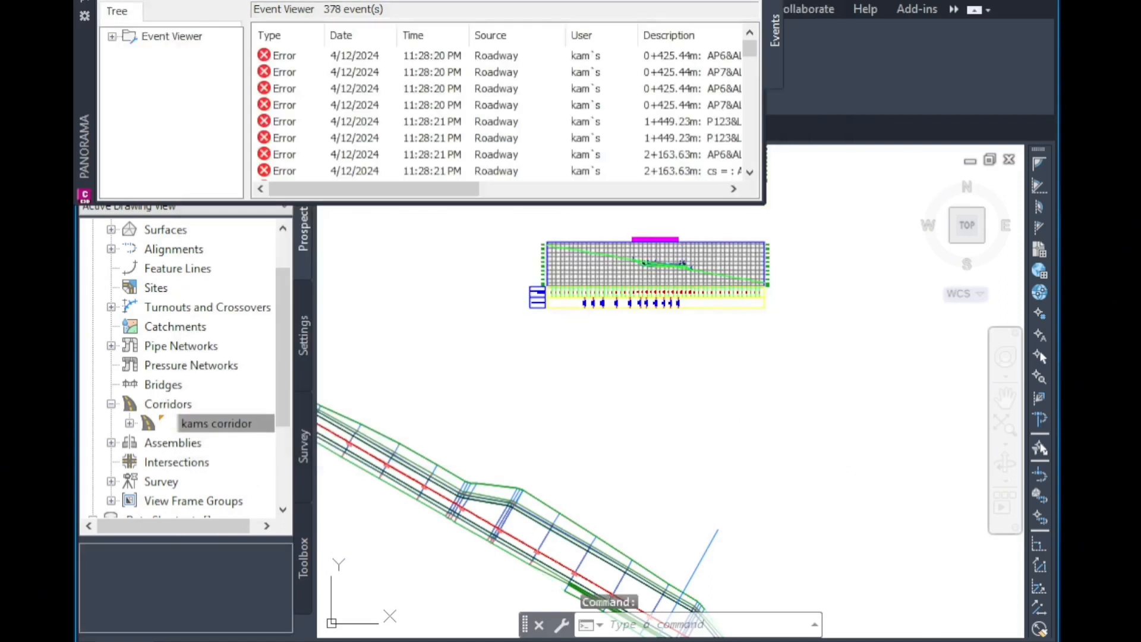
pyautogui.click(749, 1)
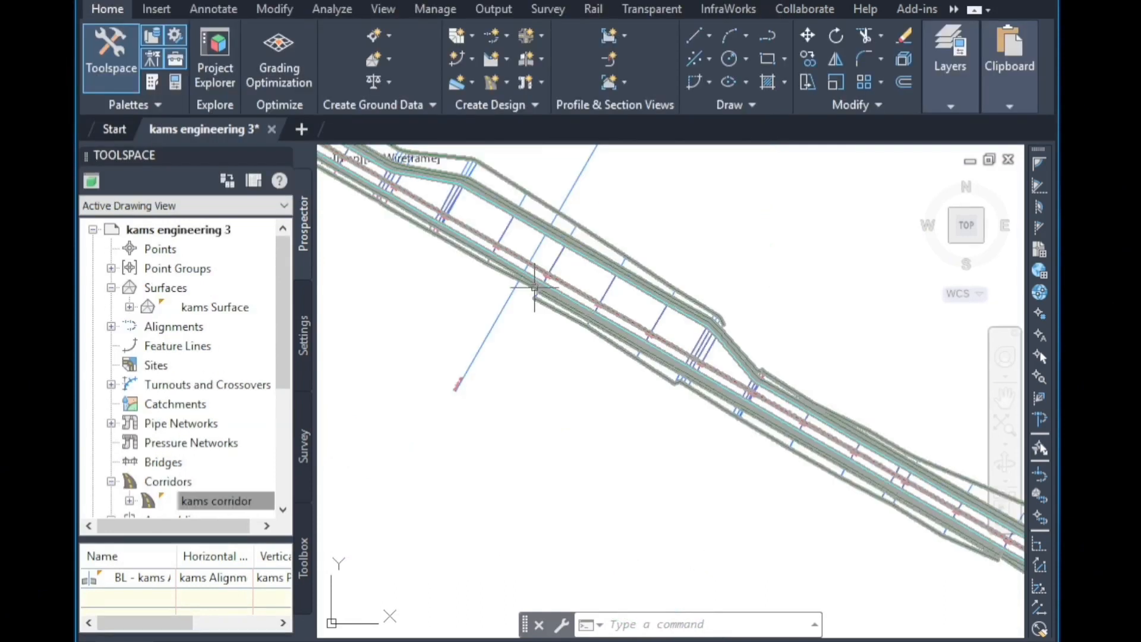
# Zoom around the drawing to inspect the rebuilt corridor and its section views.
pyautogui.scroll(-5, 535, 290)
pyautogui.scroll(-6, 413, 298)
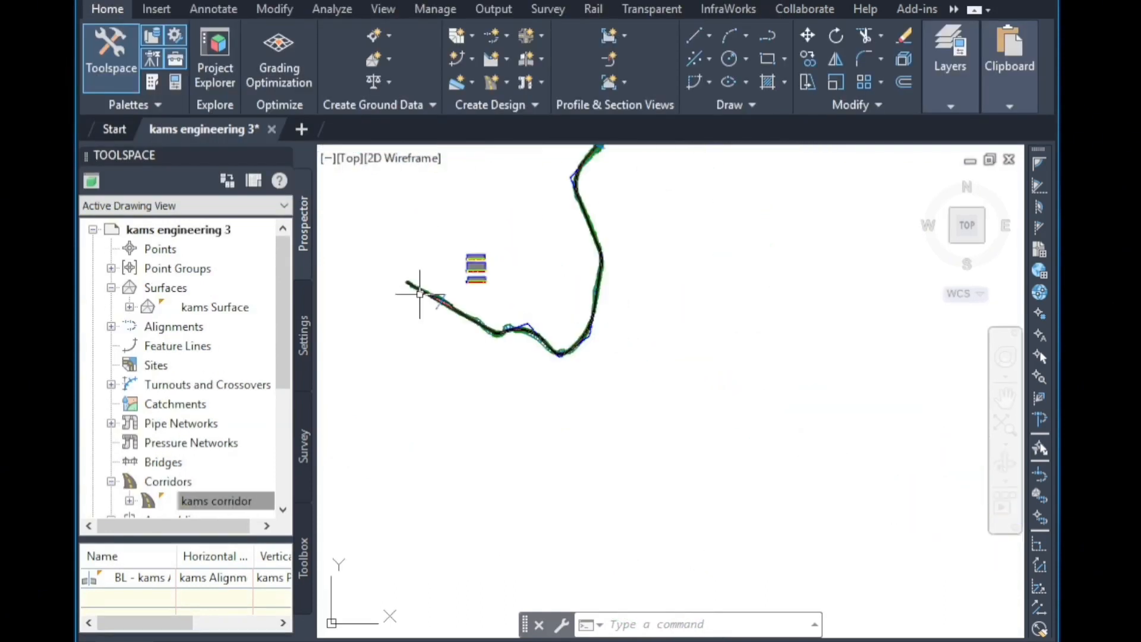
pyautogui.scroll(-2, 488, 349)
pyautogui.scroll(5, 550, 217)
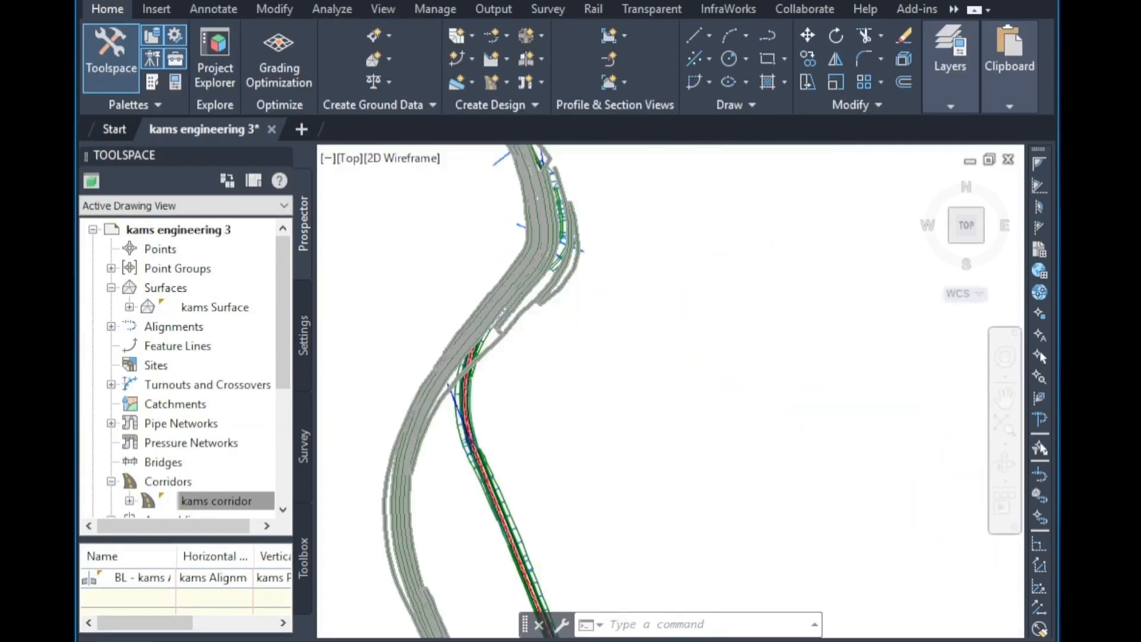
pyautogui.scroll(-5, 740, 307)
pyautogui.scroll(6, 844, 392)
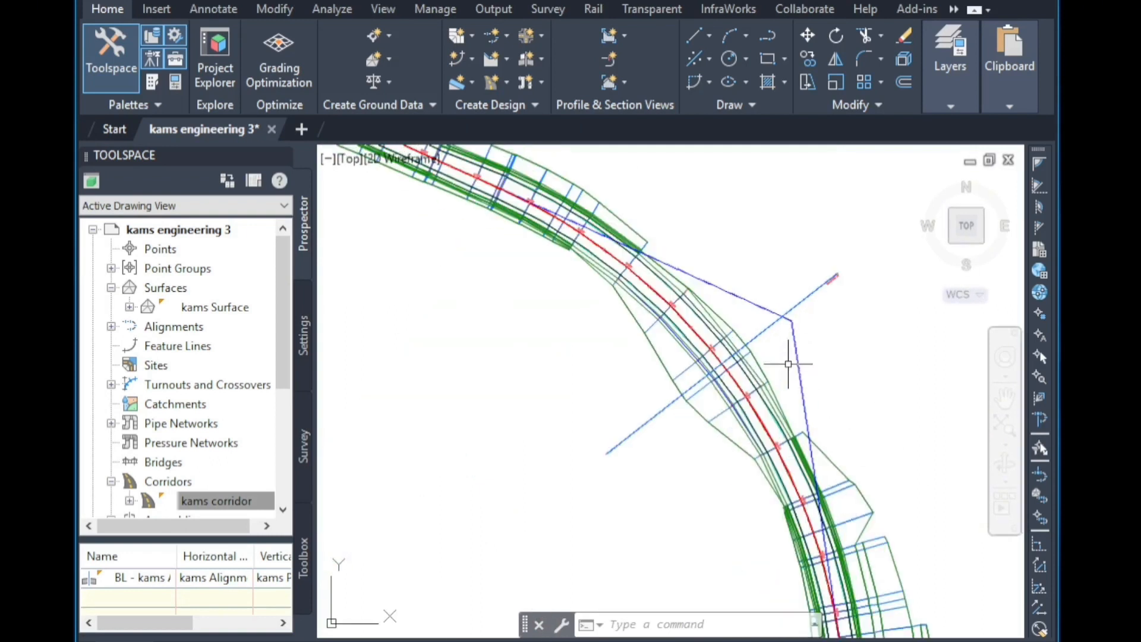
pyautogui.scroll(-5, 854, 281)
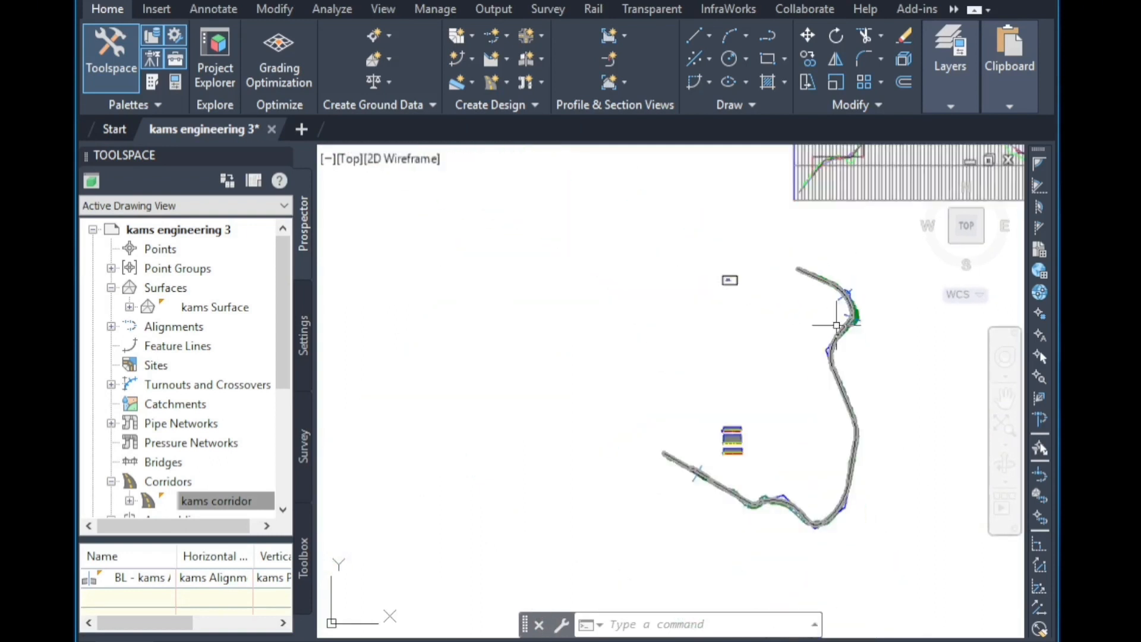
pyautogui.scroll(16, 729, 456)
pyautogui.scroll(5, 755, 459)
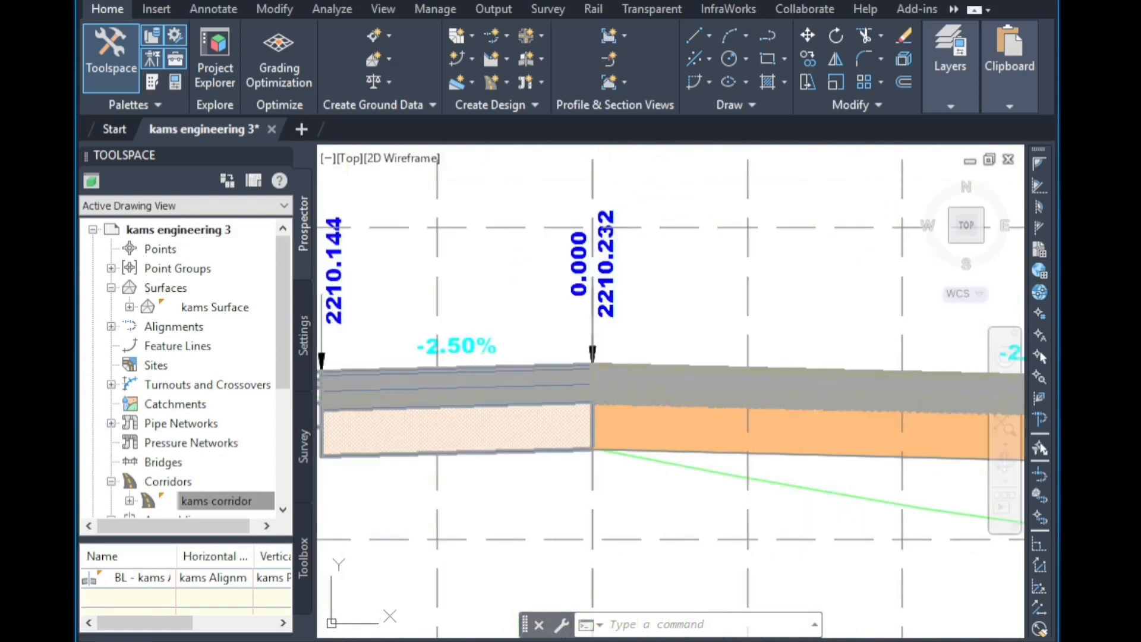
# Inspect the cross section at station 2+547.56, examining the ditch, pavement layers and daylight slopes on each side.
pyautogui.scroll(-4, 741, 268)
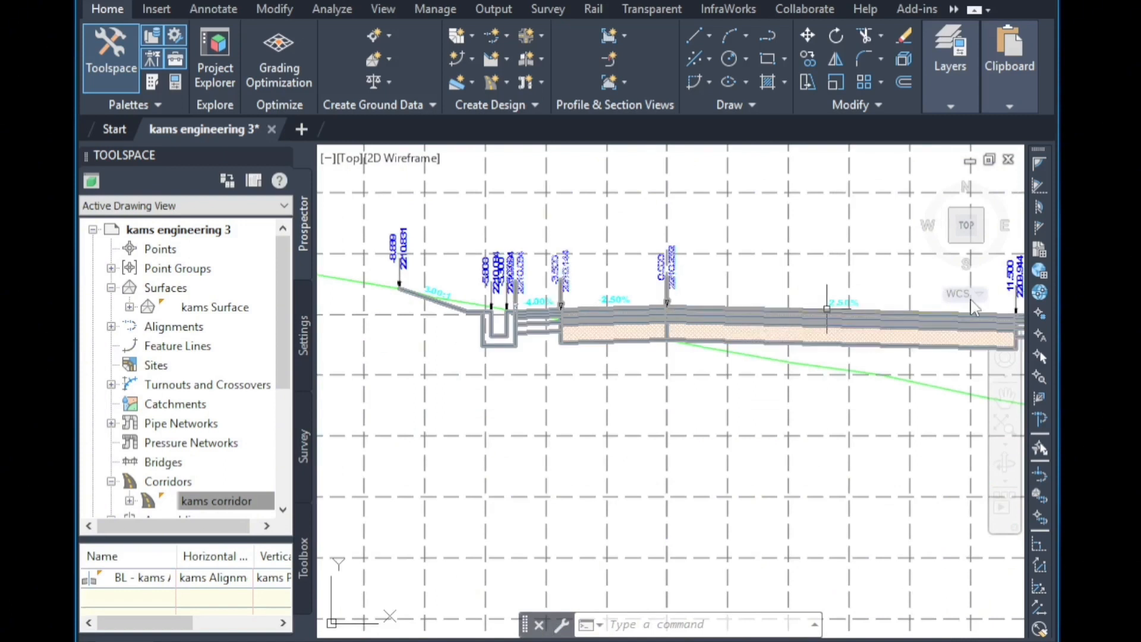
pyautogui.scroll(2, 859, 303)
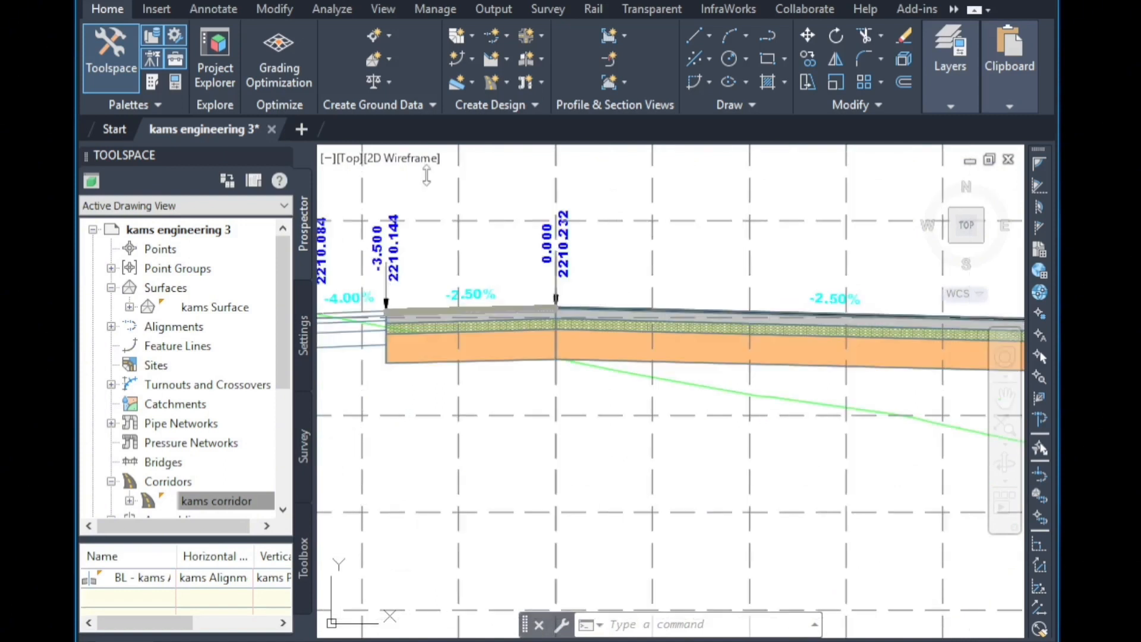
pyautogui.scroll(-2, 672, 292)
pyautogui.scroll(-3, 684, 291)
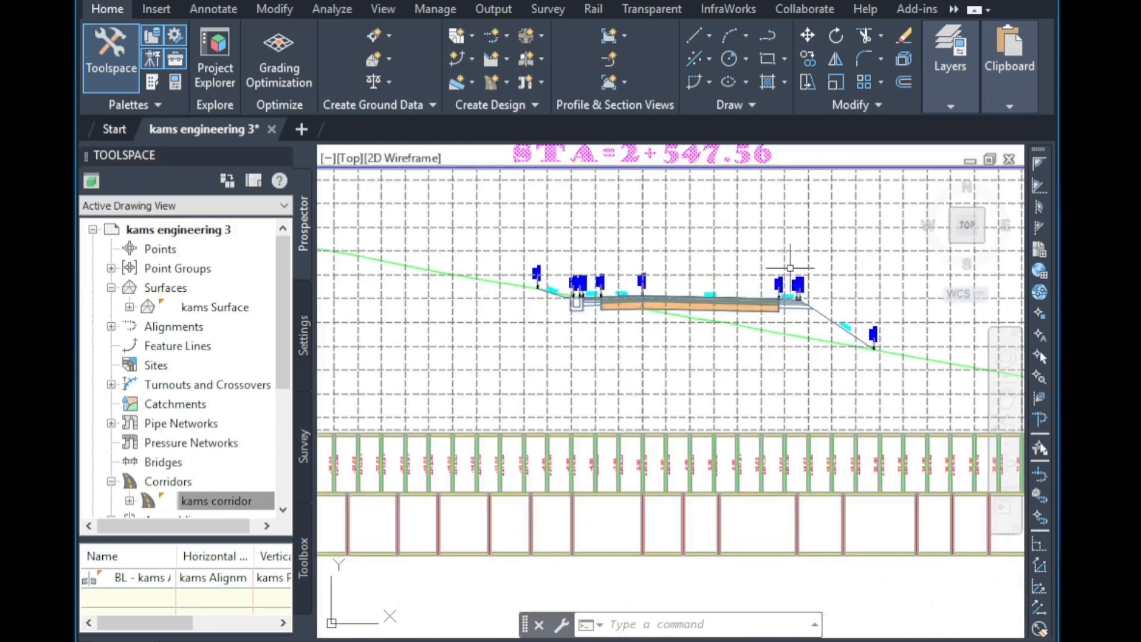
pyautogui.scroll(4, 782, 273)
pyautogui.scroll(4, 786, 281)
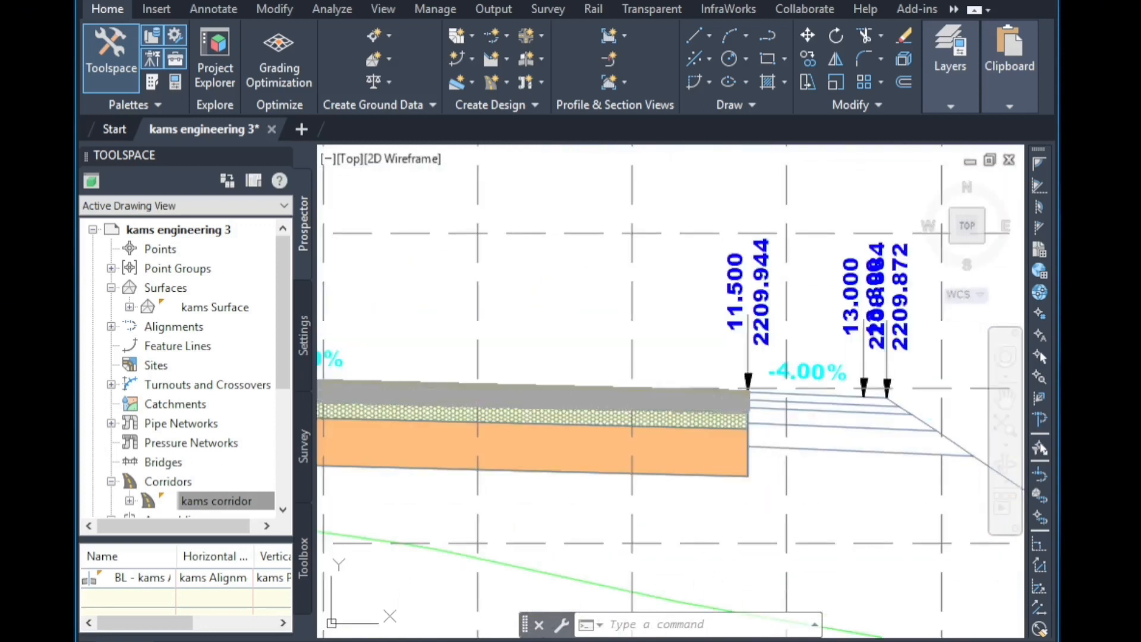
pyautogui.scroll(-10, 764, 301)
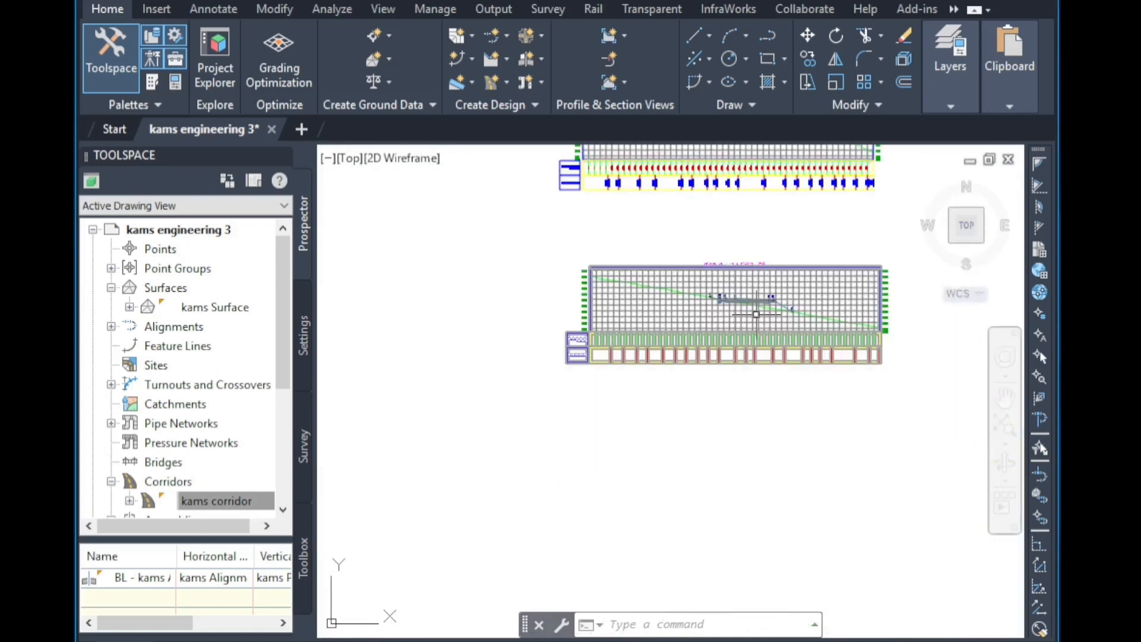
pyautogui.scroll(4, 465, 534)
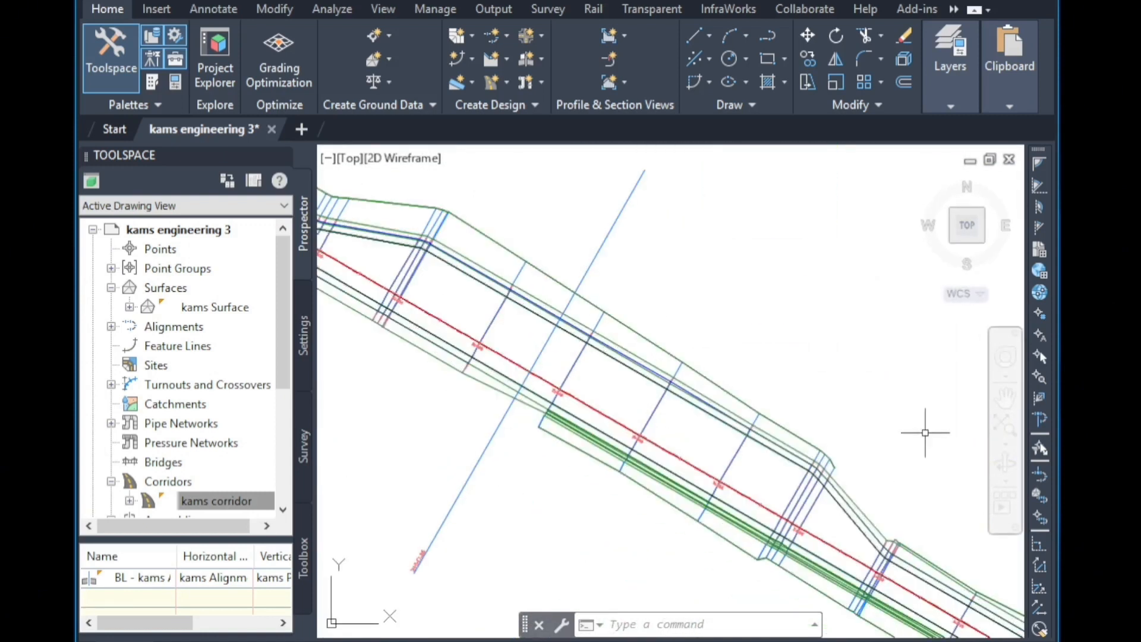
pyautogui.scroll(-6, 879, 380)
pyautogui.scroll(10, 891, 370)
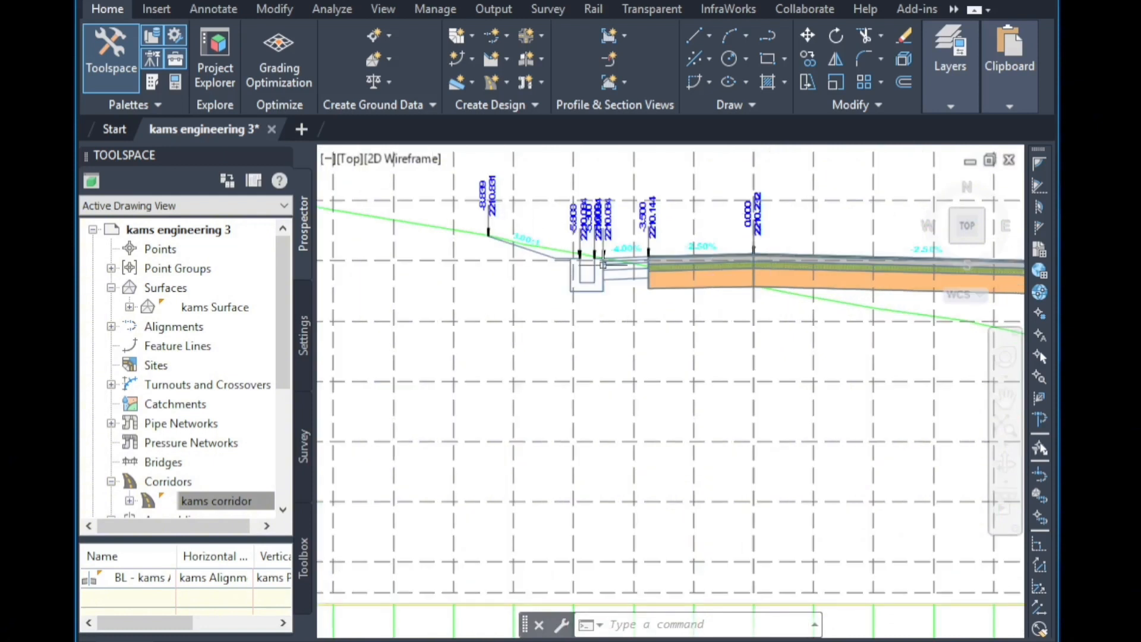
pyautogui.scroll(5, 597, 265)
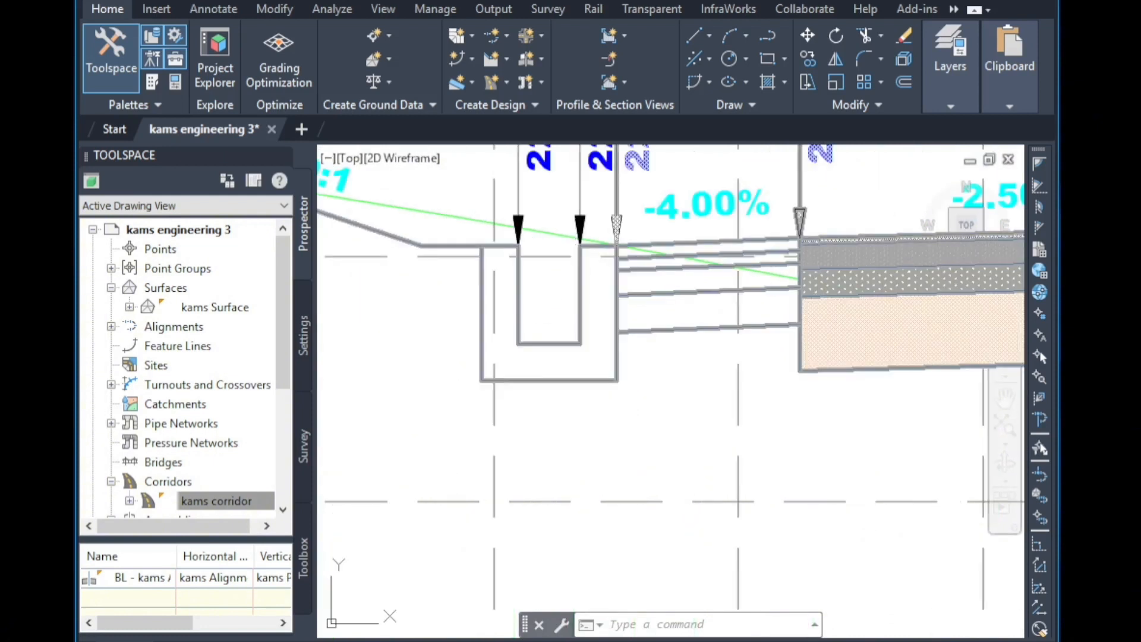
pyautogui.scroll(-5, 622, 284)
pyautogui.scroll(4, 622, 284)
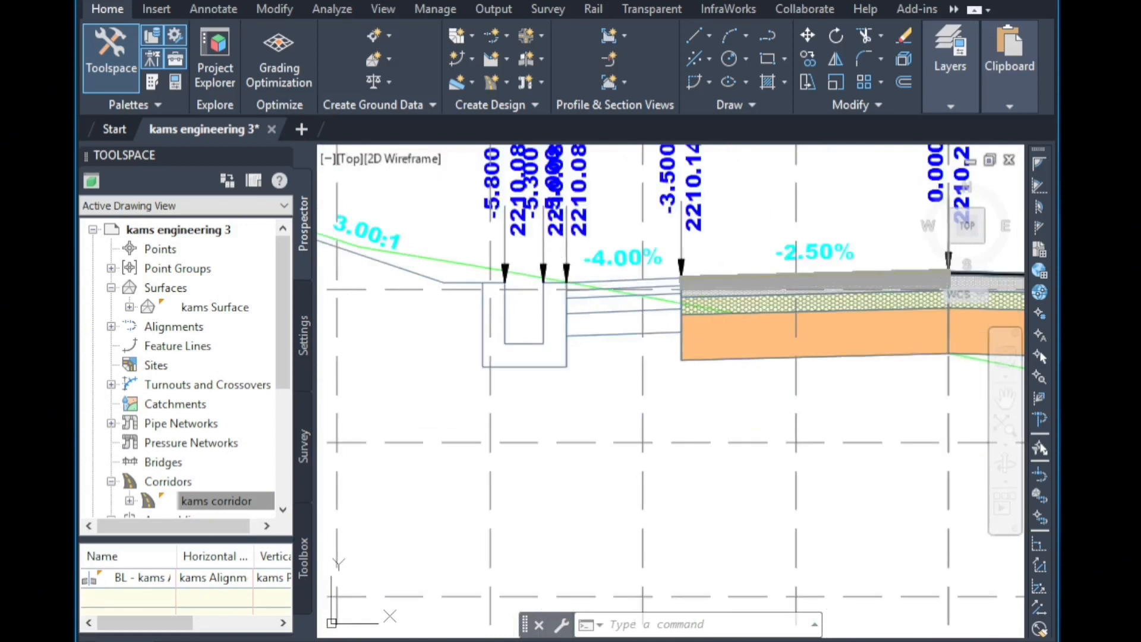
pyautogui.scroll(-2, 597, 318)
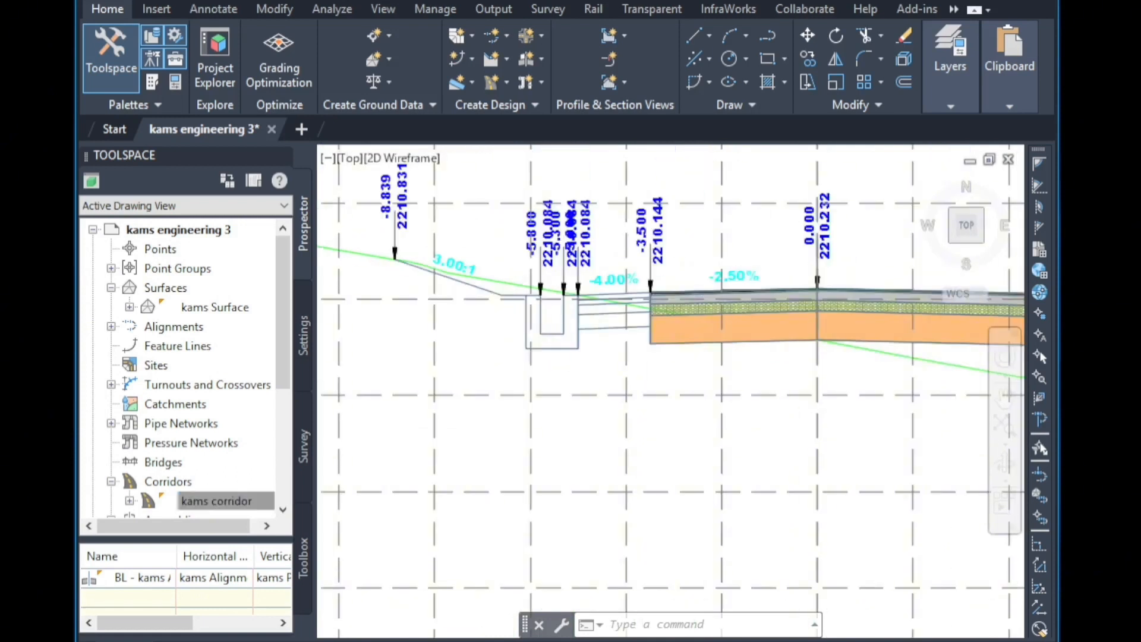
pyautogui.scroll(-4, 543, 339)
pyautogui.scroll(2, 779, 339)
pyautogui.scroll(2, 819, 342)
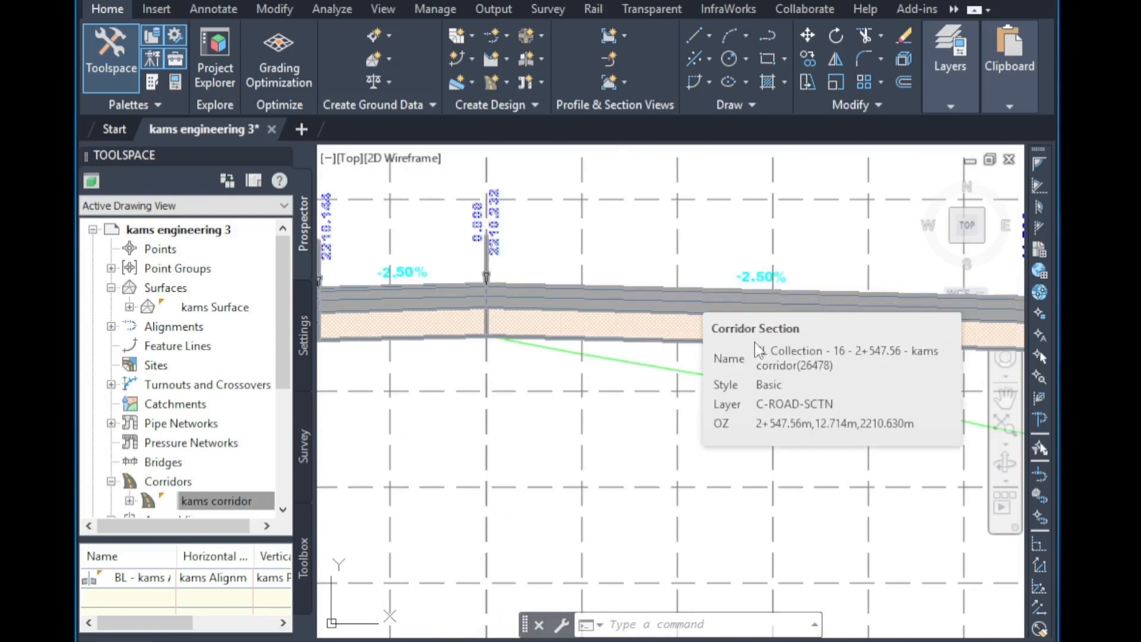
pyautogui.click(581, 348)
pyautogui.scroll(-4, 580, 348)
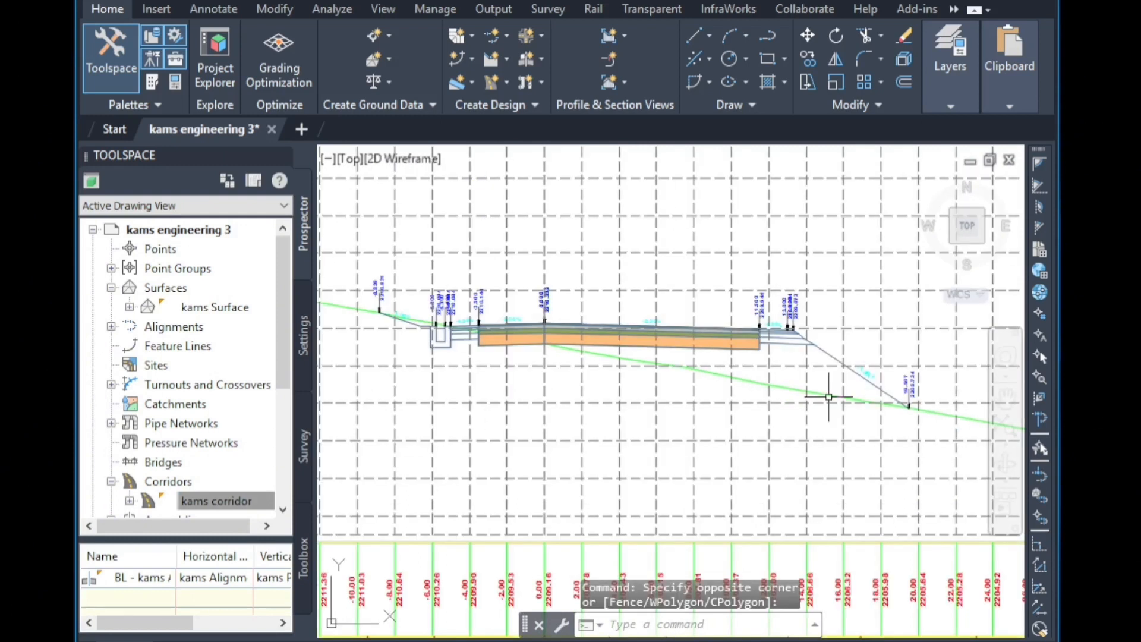
pyautogui.scroll(4, 917, 402)
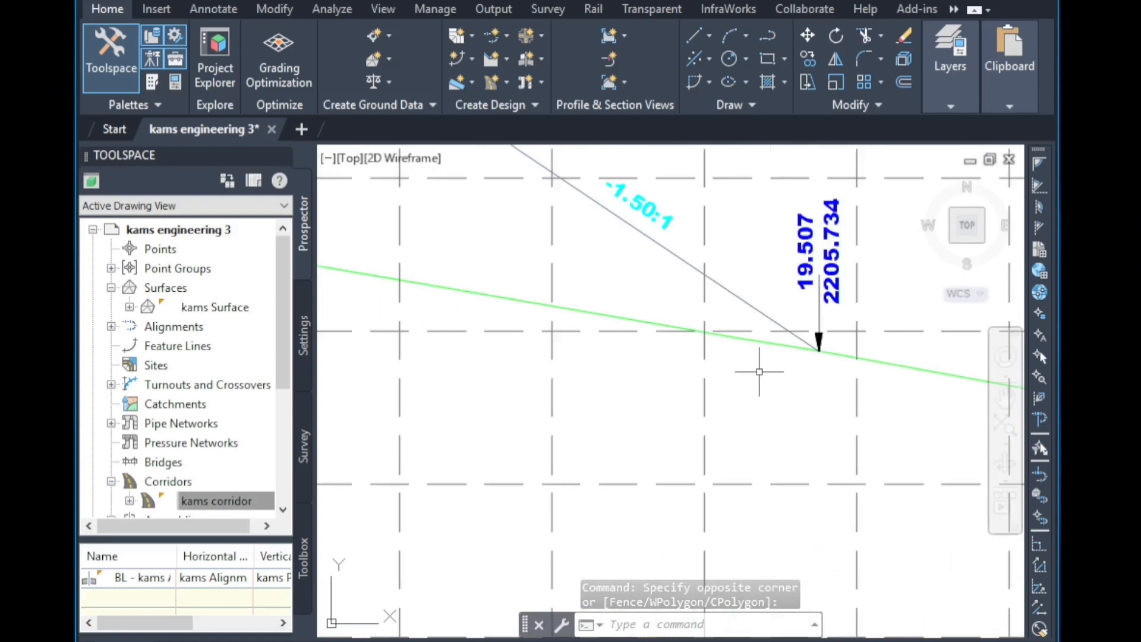
pyautogui.scroll(-5, 759, 371)
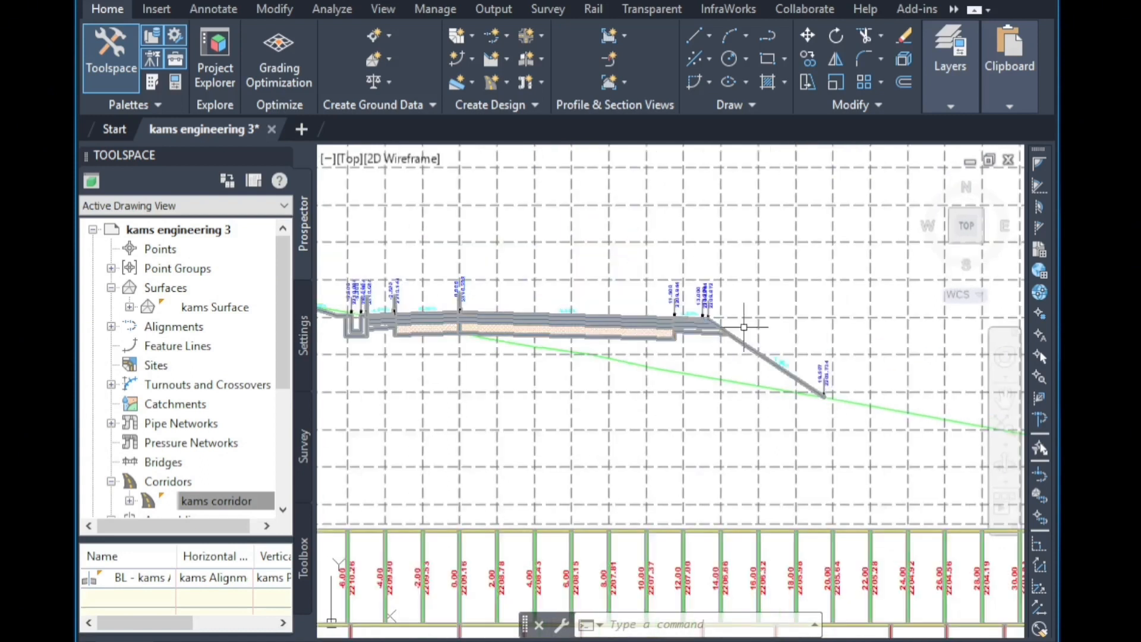
pyautogui.scroll(5, 511, 355)
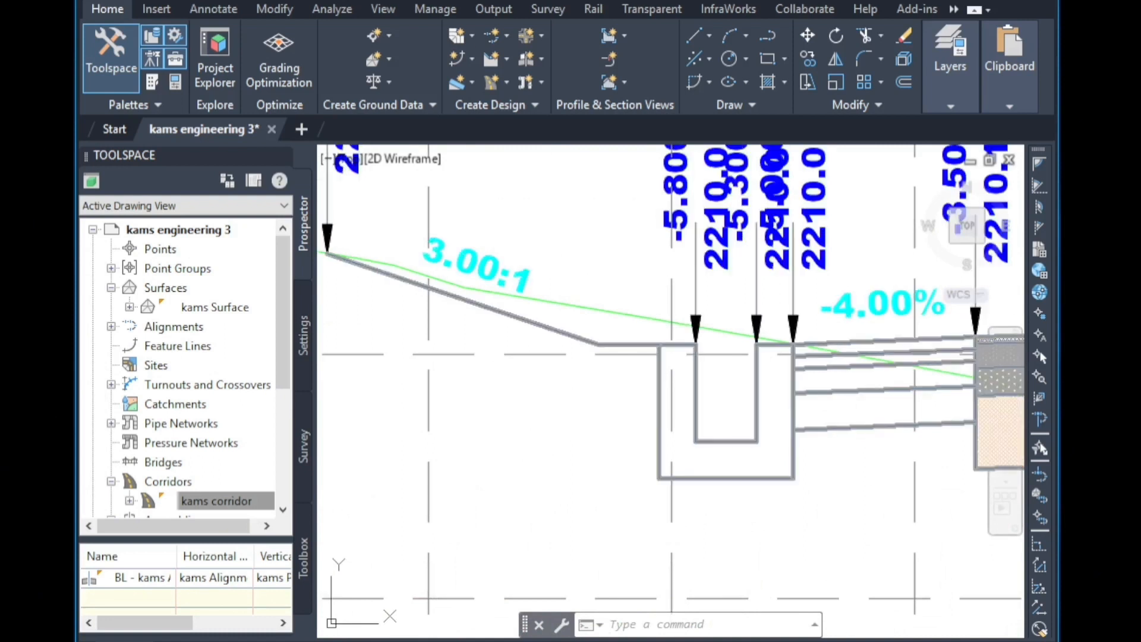
pyautogui.scroll(-2, 524, 312)
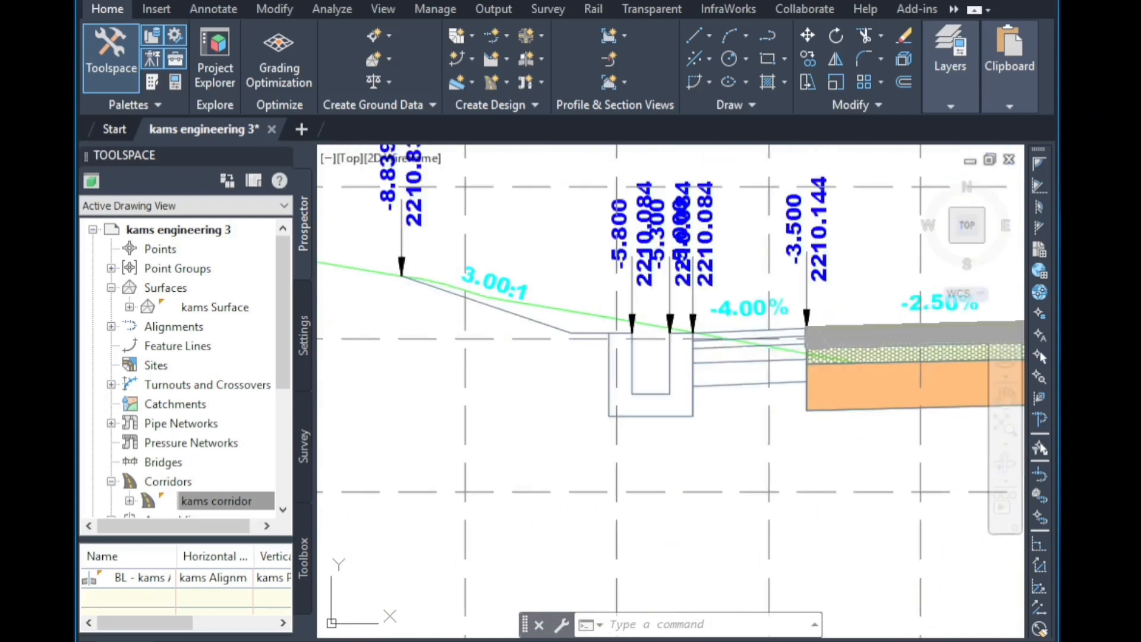
pyautogui.scroll(-4, 684, 434)
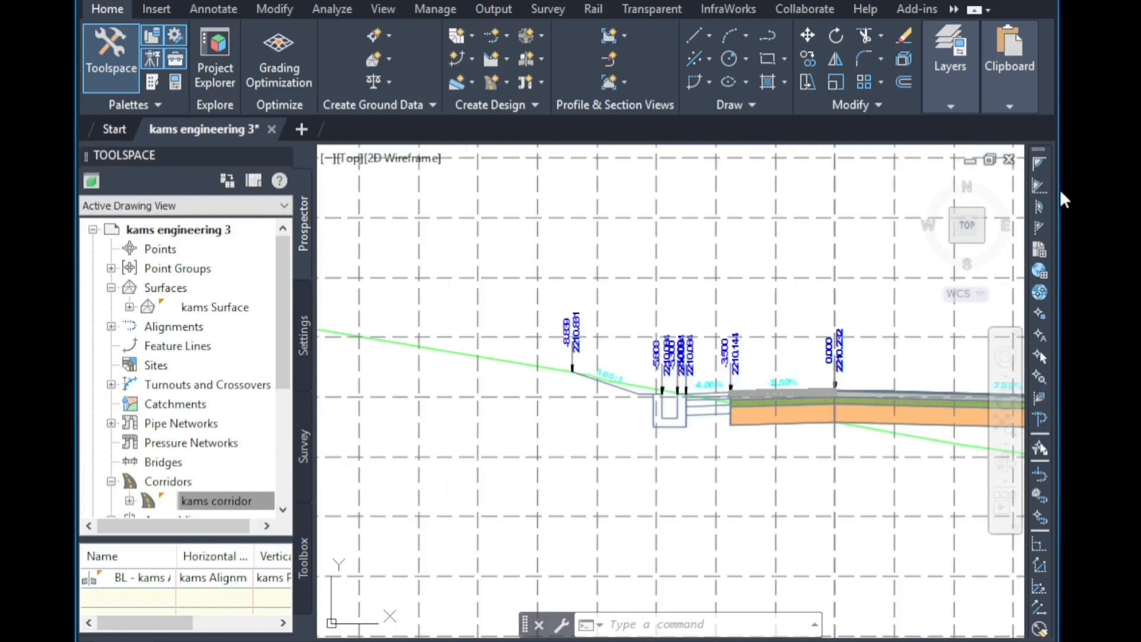
pyautogui.scroll(-8, 772, 492)
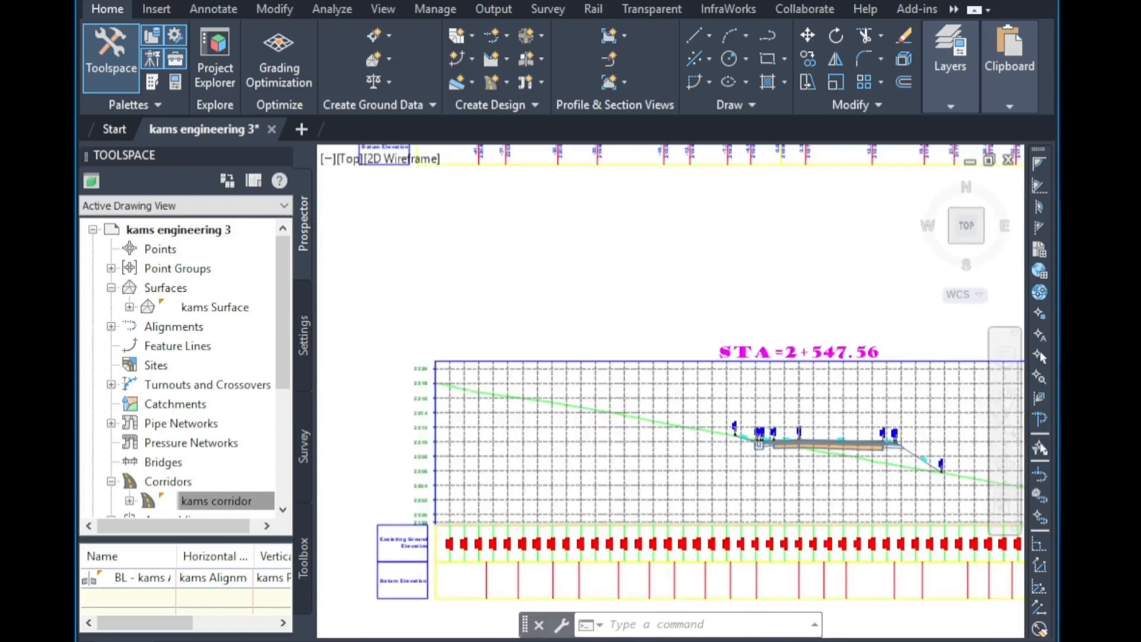
# Examine the benched cut slopes and ditch in the section view near station 0+446.55.
pyautogui.scroll(10, 801, 258)
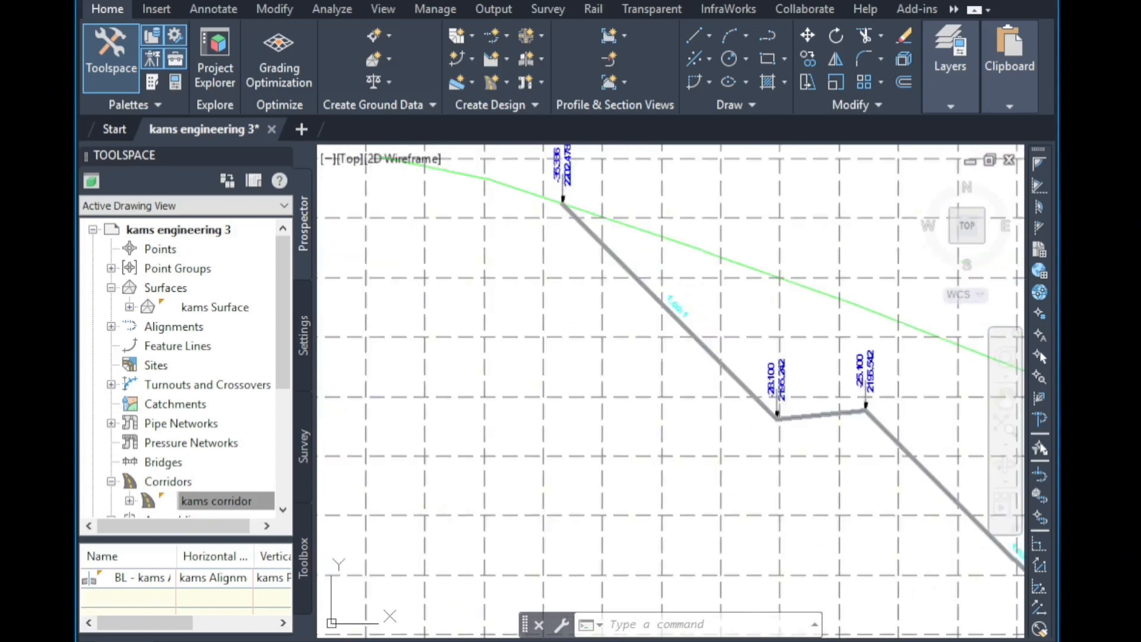
pyautogui.scroll(-2, 565, 228)
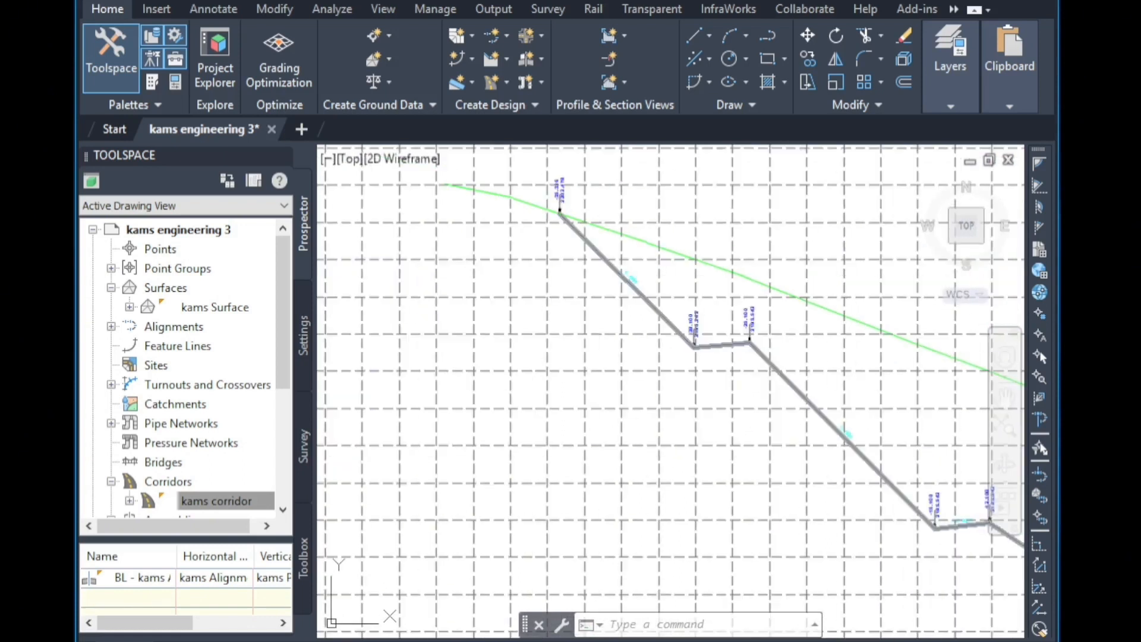
pyautogui.scroll(-5, 642, 382)
pyautogui.scroll(5, 712, 407)
pyautogui.scroll(3, 710, 395)
pyautogui.scroll(-4, 871, 484)
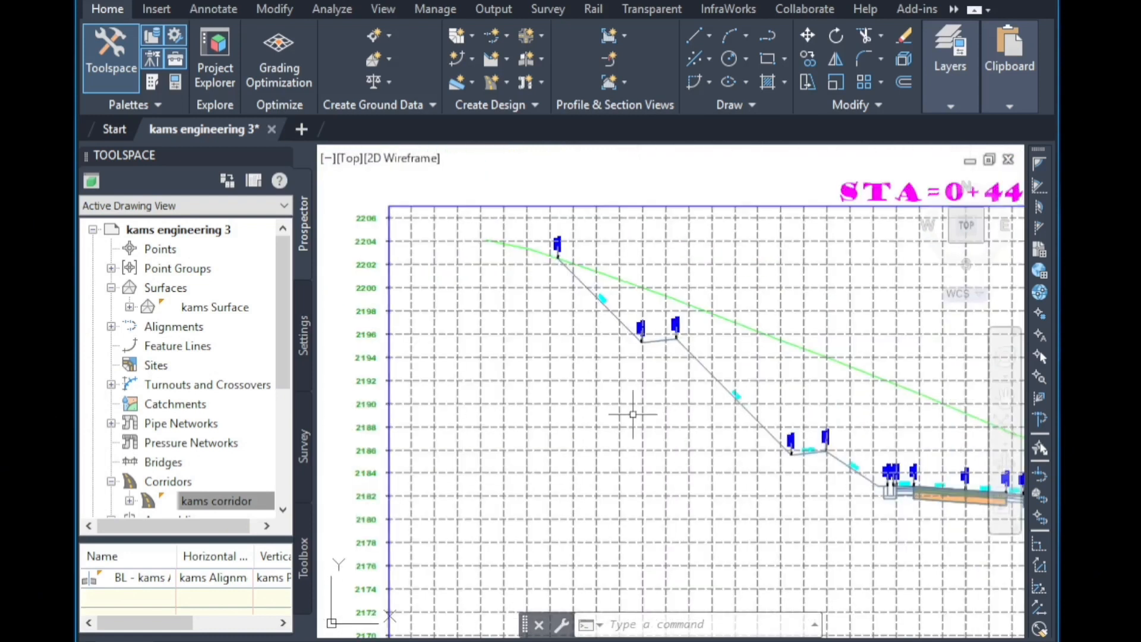
pyautogui.scroll(-2, 452, 411)
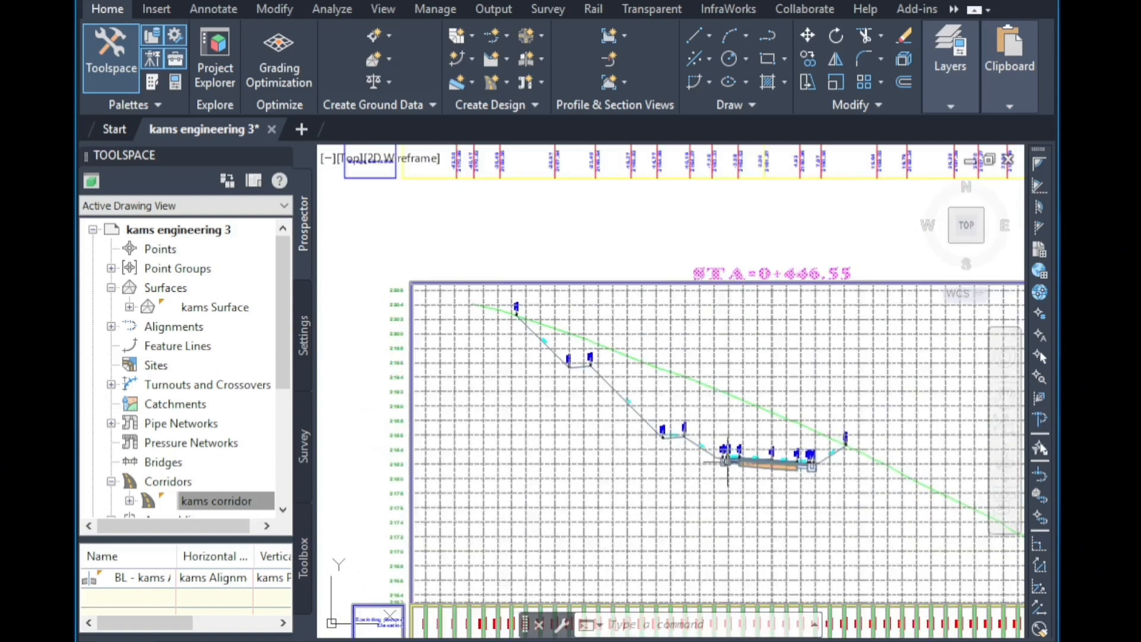
pyautogui.scroll(6, 727, 462)
pyautogui.scroll(-2, 594, 434)
pyautogui.scroll(2, 654, 427)
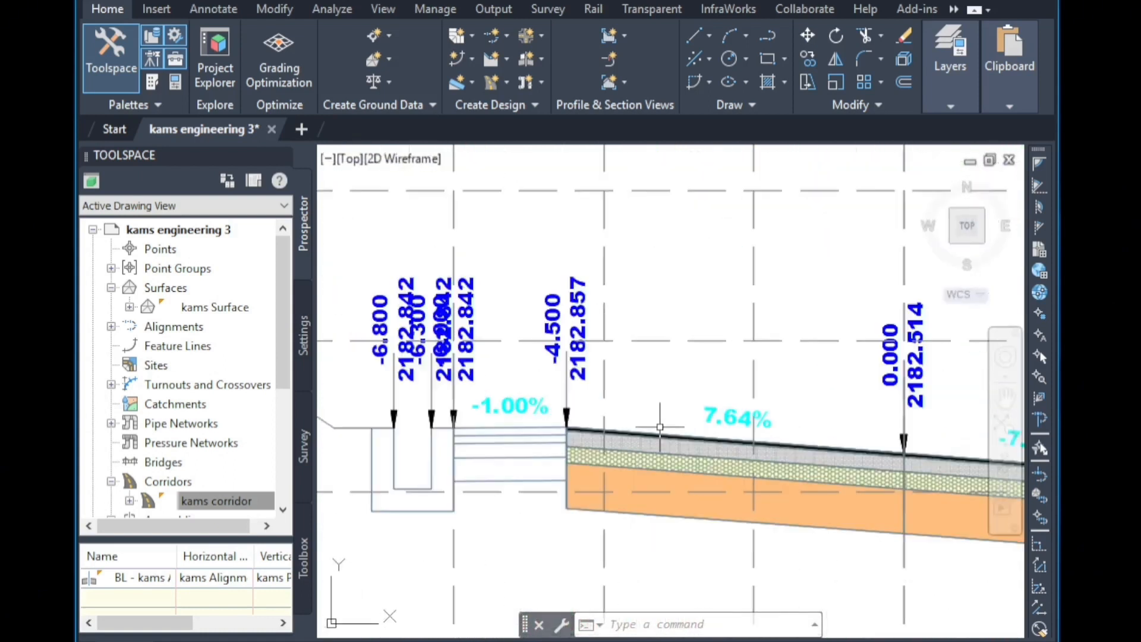
# Inspect the roadside ditches and fill slopes on both sides of the remaining corridor section views.
pyautogui.scroll(2, 659, 427)
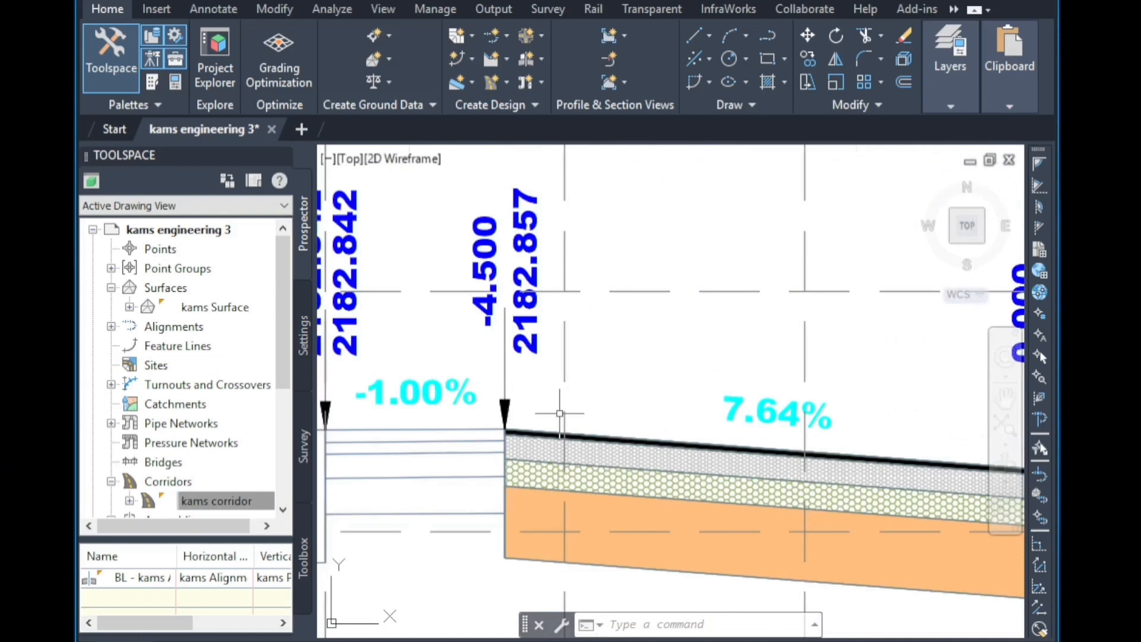
pyautogui.scroll(-4, 559, 413)
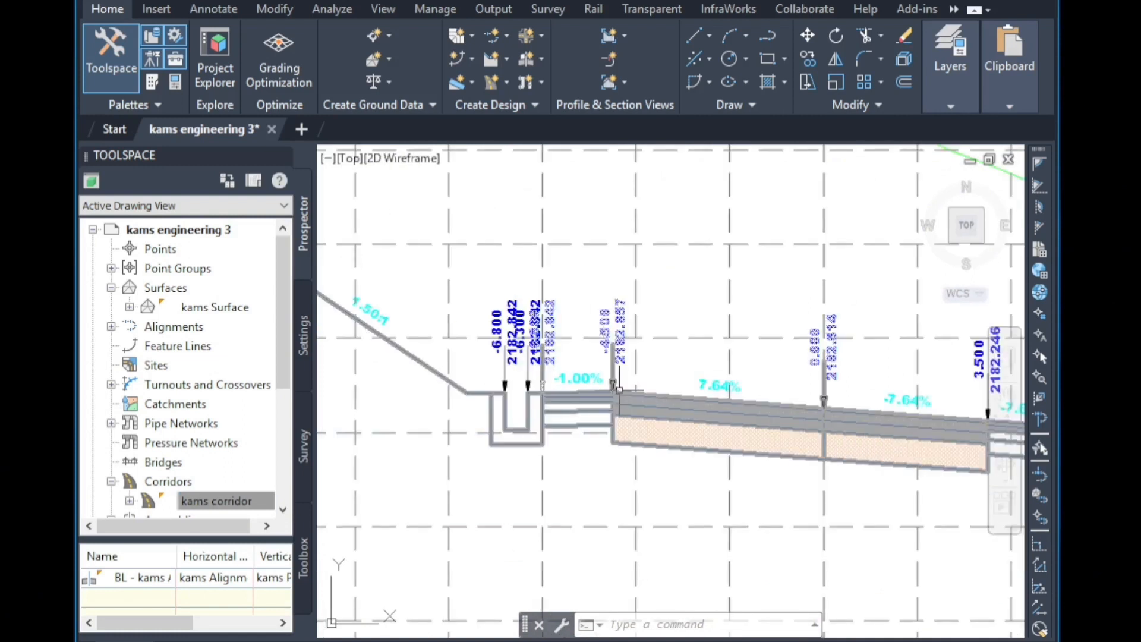
pyautogui.scroll(-3, 496, 416)
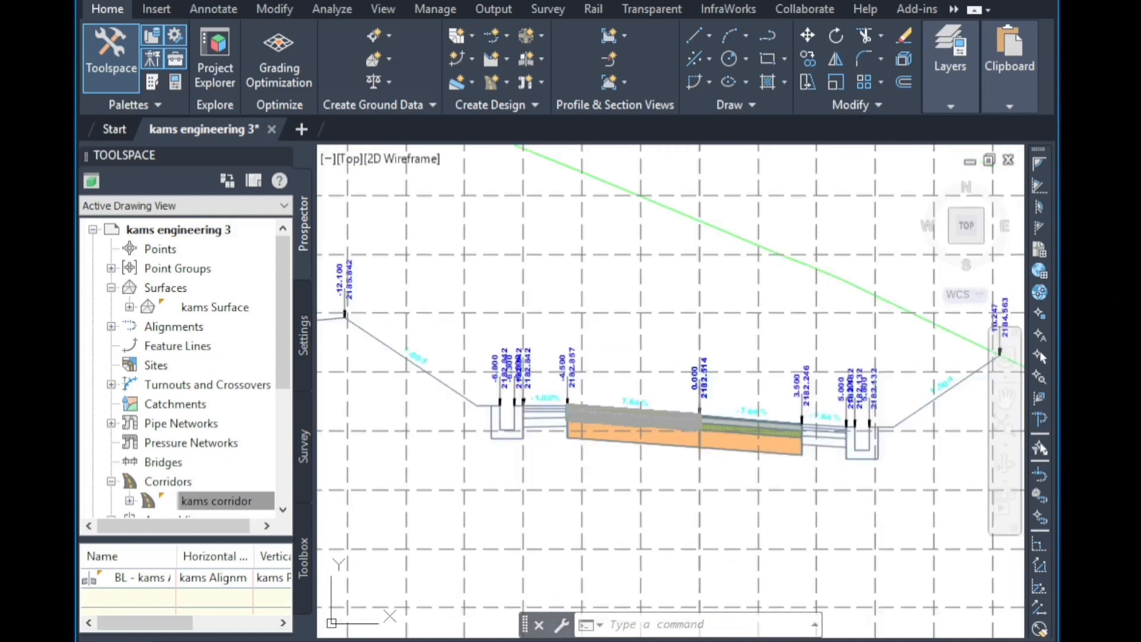
pyautogui.scroll(2, 945, 388)
pyautogui.scroll(-1, 850, 411)
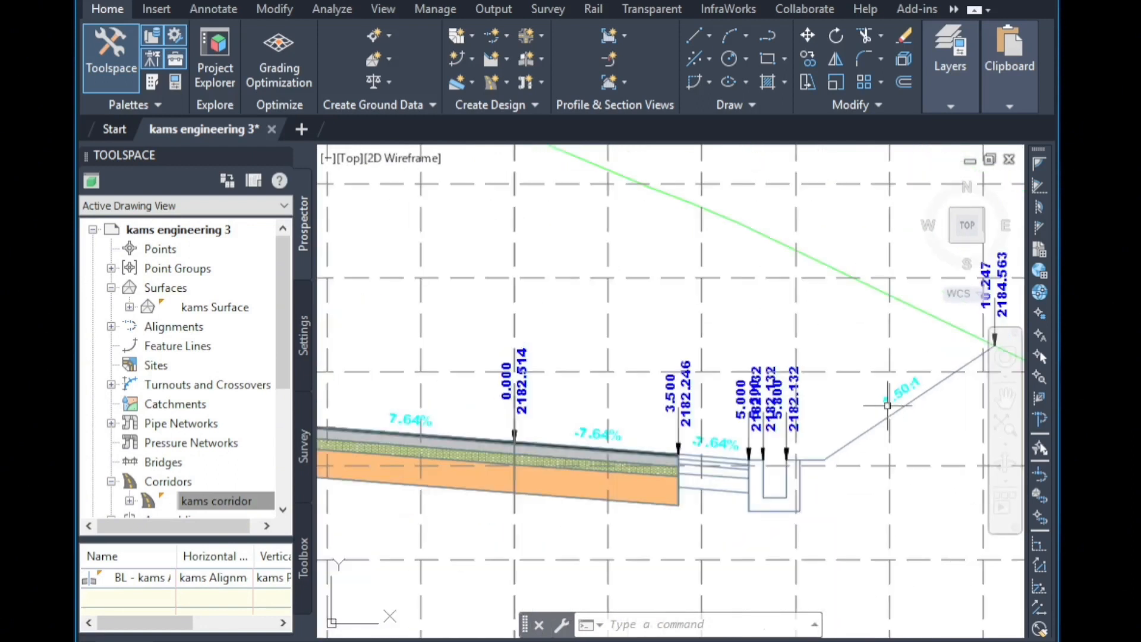
pyautogui.scroll(-2, 856, 410)
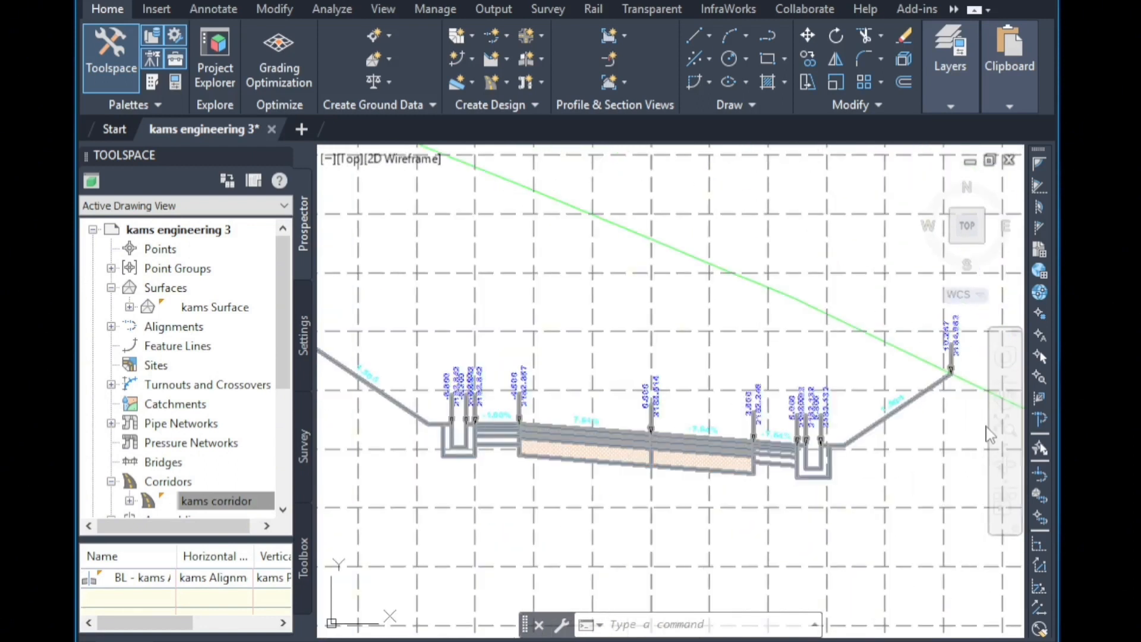
pyautogui.scroll(-4, 885, 455)
pyautogui.scroll(4, 836, 166)
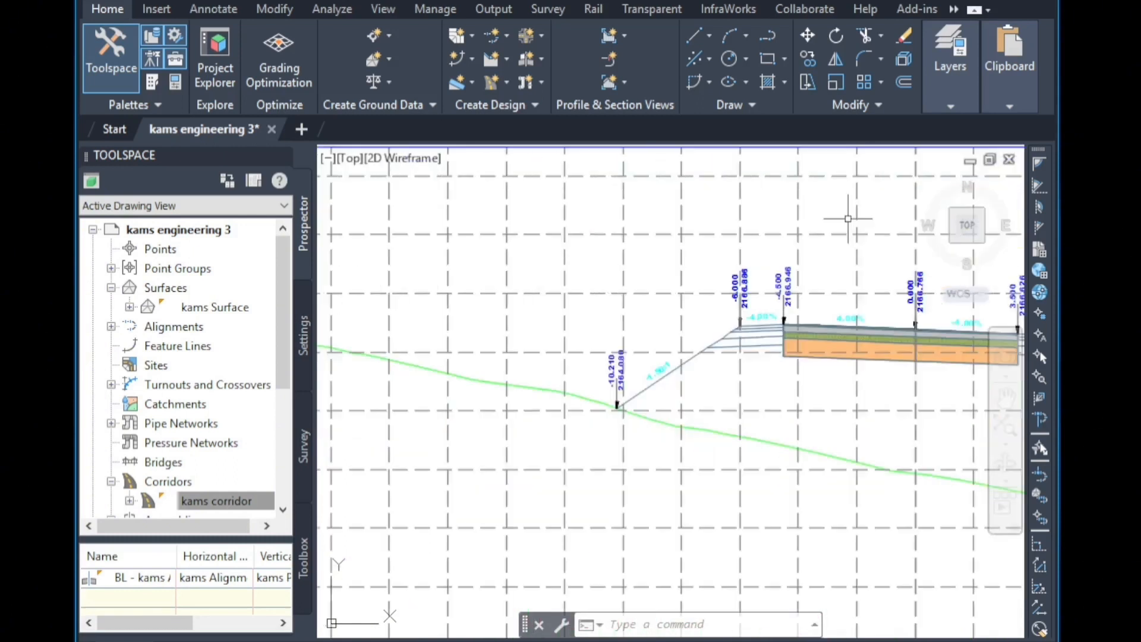
pyautogui.scroll(-4, 654, 327)
pyautogui.scroll(4, 817, 333)
pyautogui.scroll(2, 918, 309)
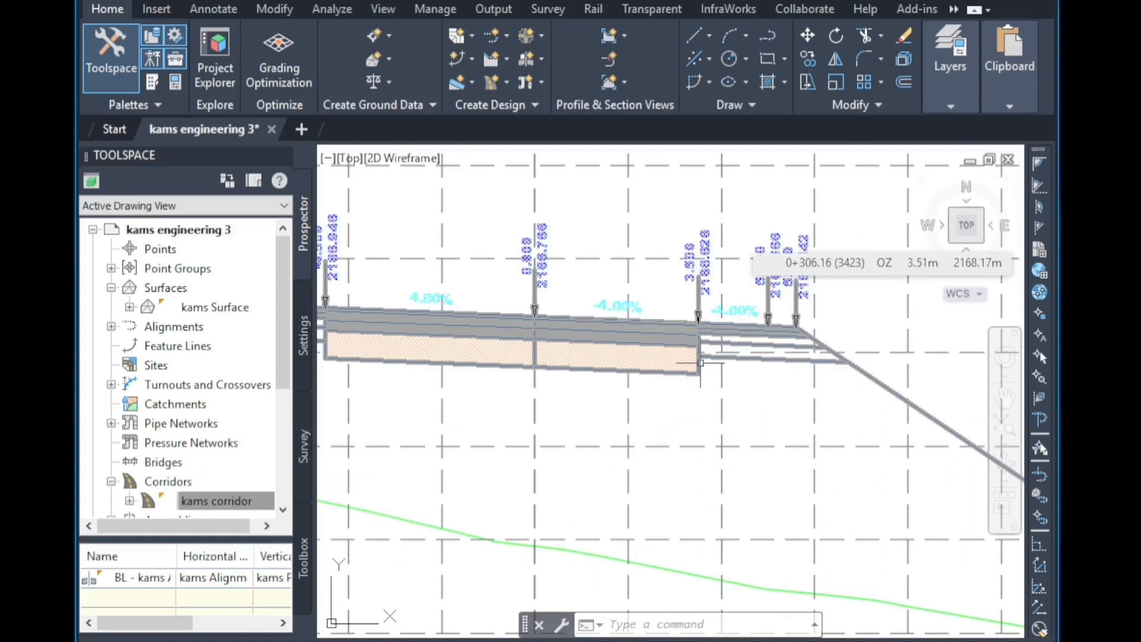
pyautogui.scroll(-2, 885, 297)
pyautogui.scroll(3, 567, 323)
pyautogui.scroll(3, 553, 308)
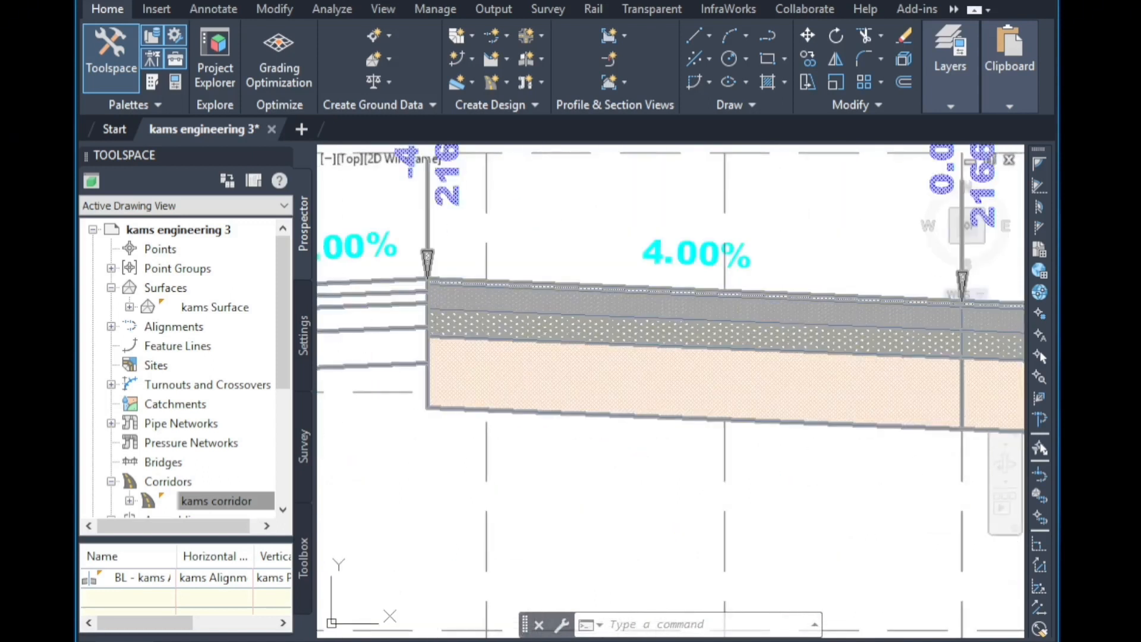
pyautogui.scroll(-2, 501, 246)
pyautogui.scroll(4, 501, 246)
pyautogui.scroll(-5, 501, 246)
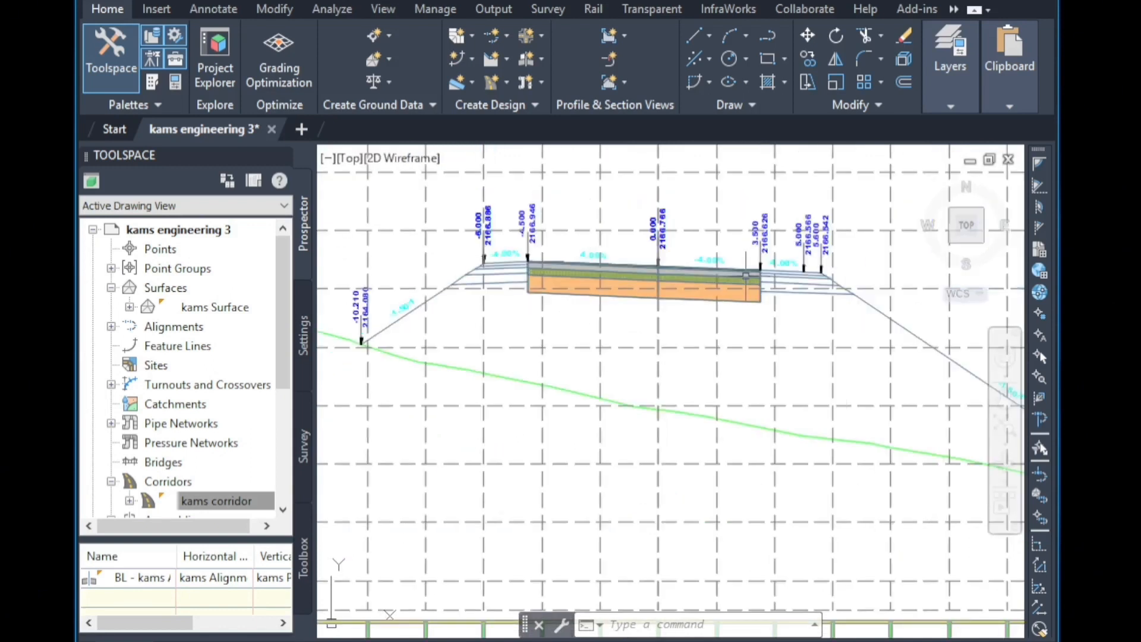
pyautogui.scroll(4, 746, 275)
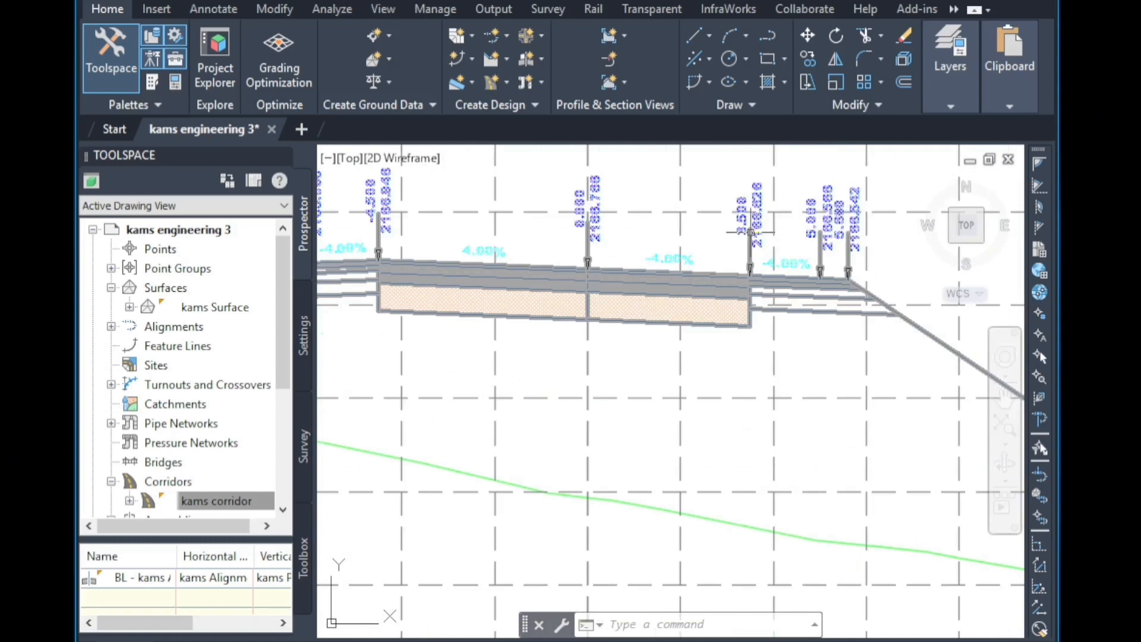
pyautogui.scroll(-4, 655, 267)
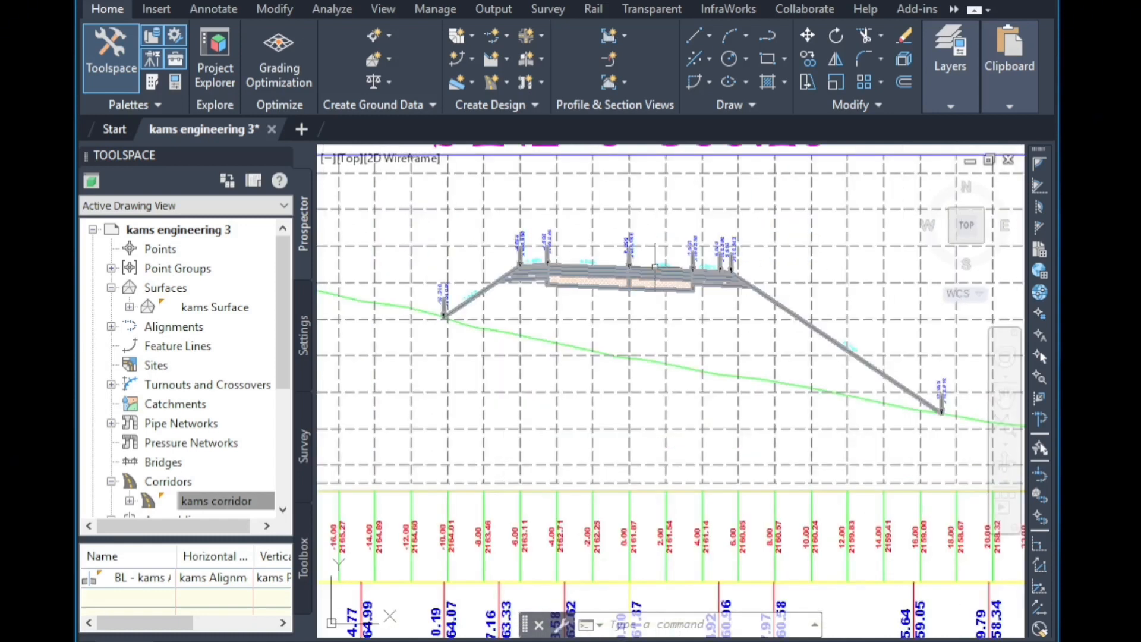
pyautogui.scroll(2, 721, 408)
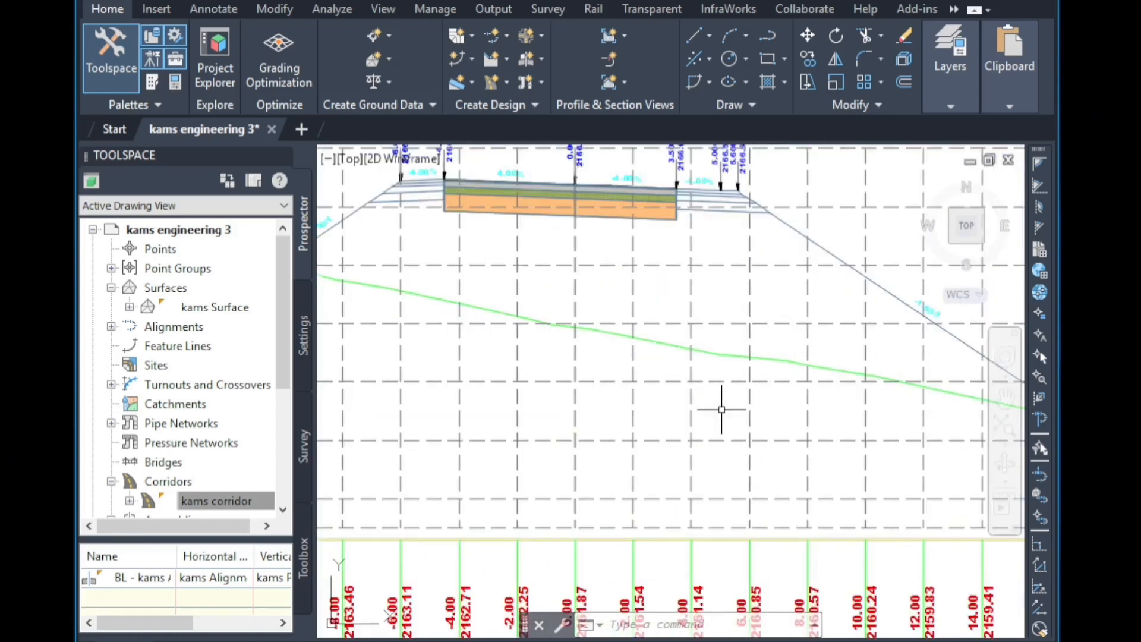
# Open the properties of the assembly's custom subassembly and set its type of ditch to mud.
pyautogui.scroll(-3, 722, 409)
pyautogui.scroll(2, 733, 408)
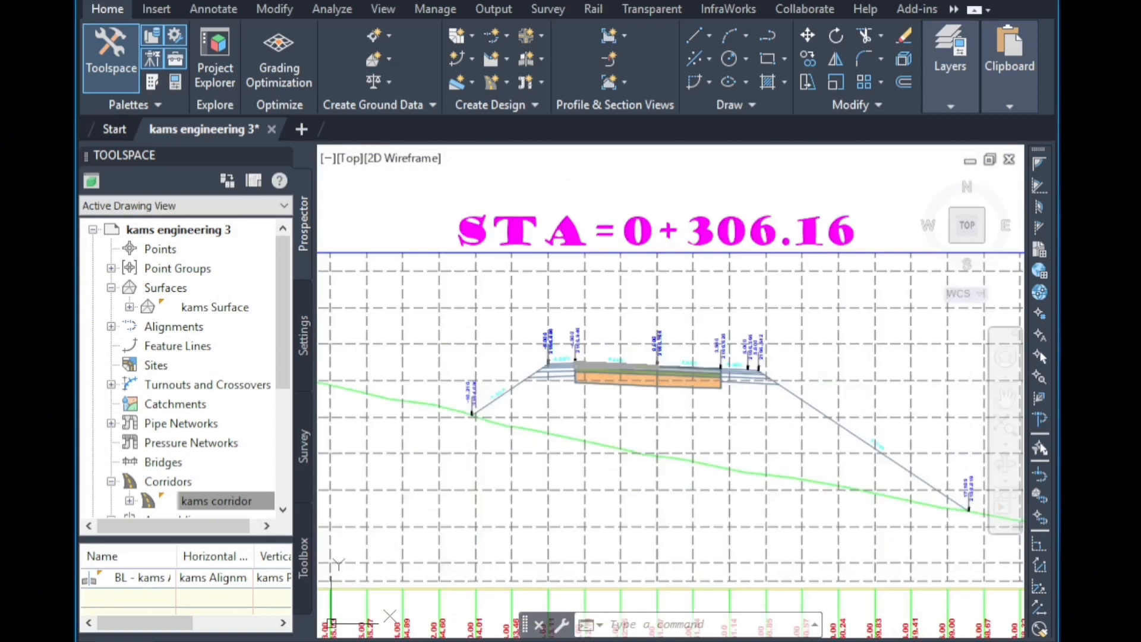
pyautogui.scroll(-5, 786, 321)
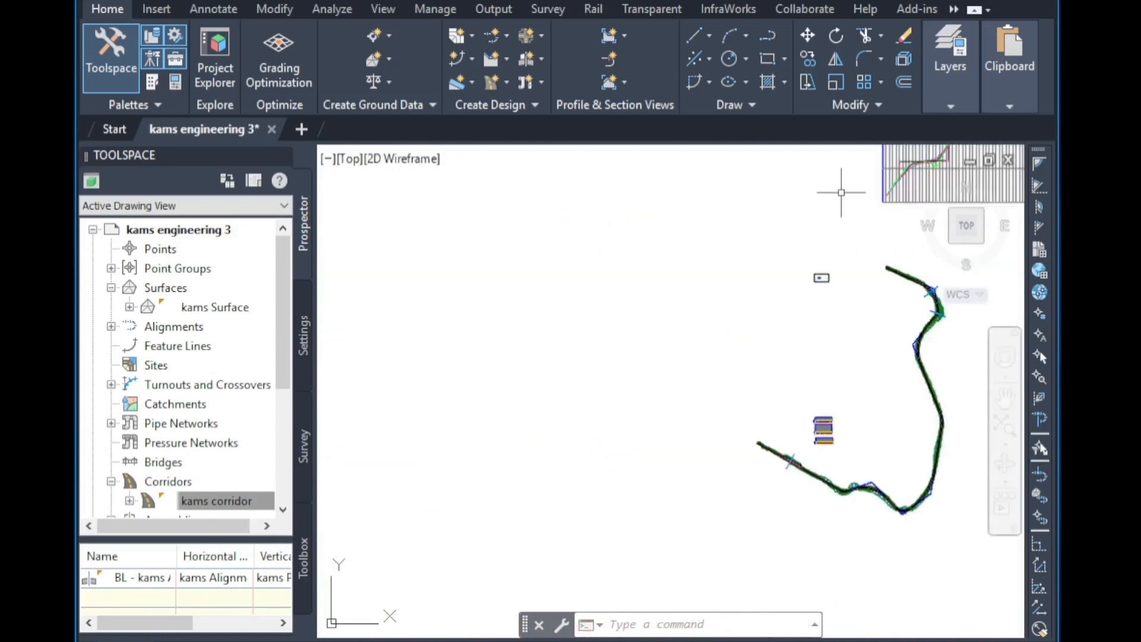
pyautogui.scroll(5, 805, 285)
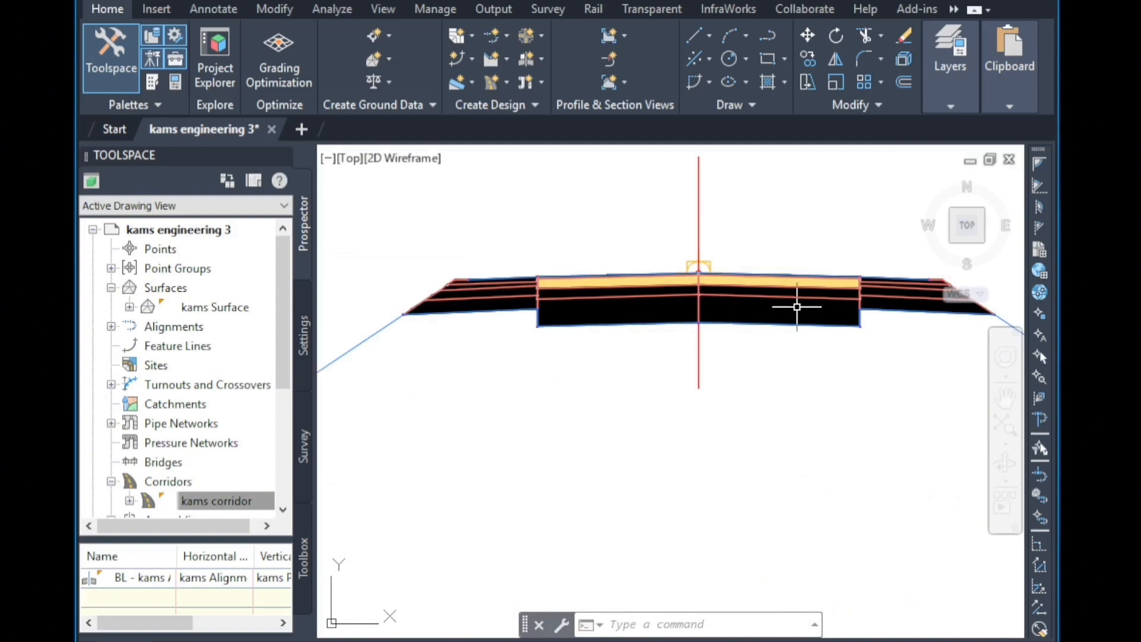
pyautogui.click(701, 315)
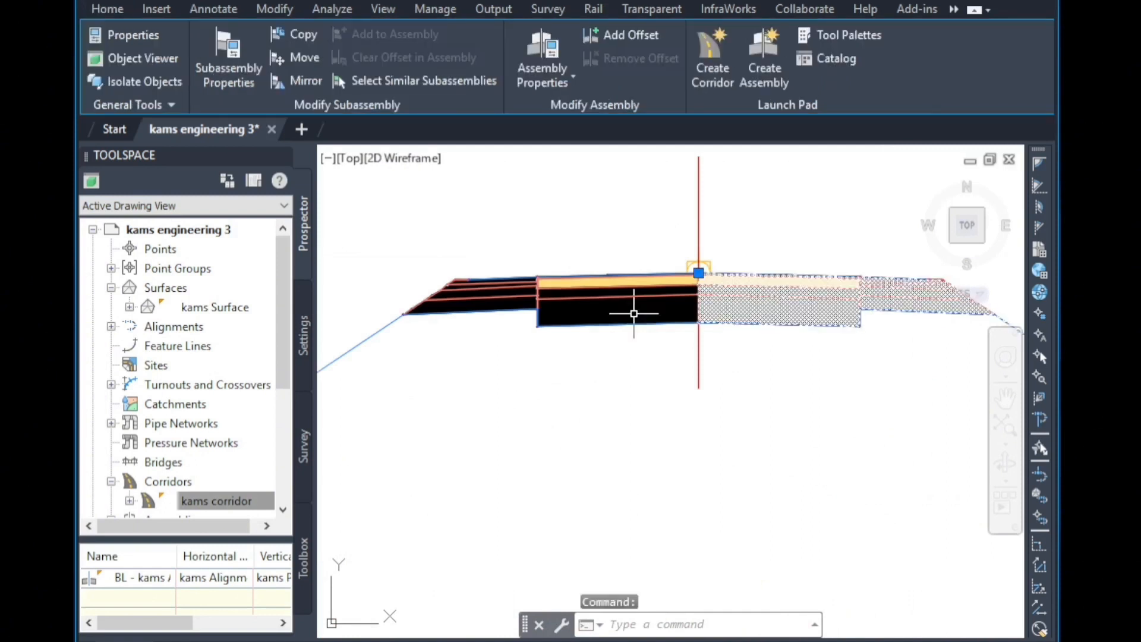
pyautogui.rightClick(647, 296)
pyautogui.click(713, 447)
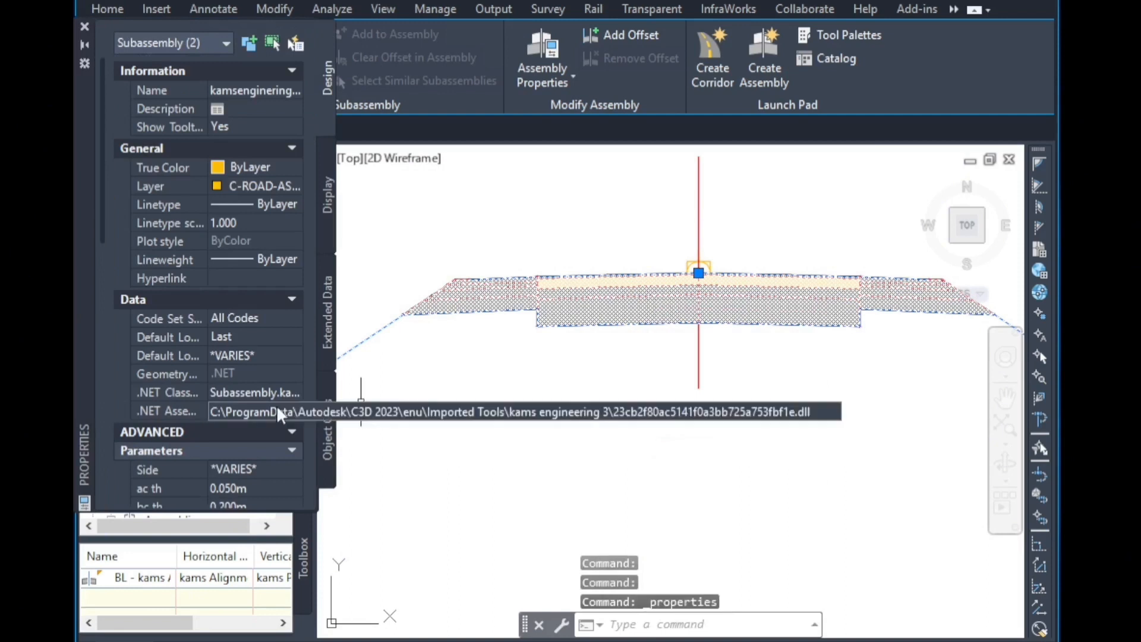
pyautogui.scroll(-5, 269, 417)
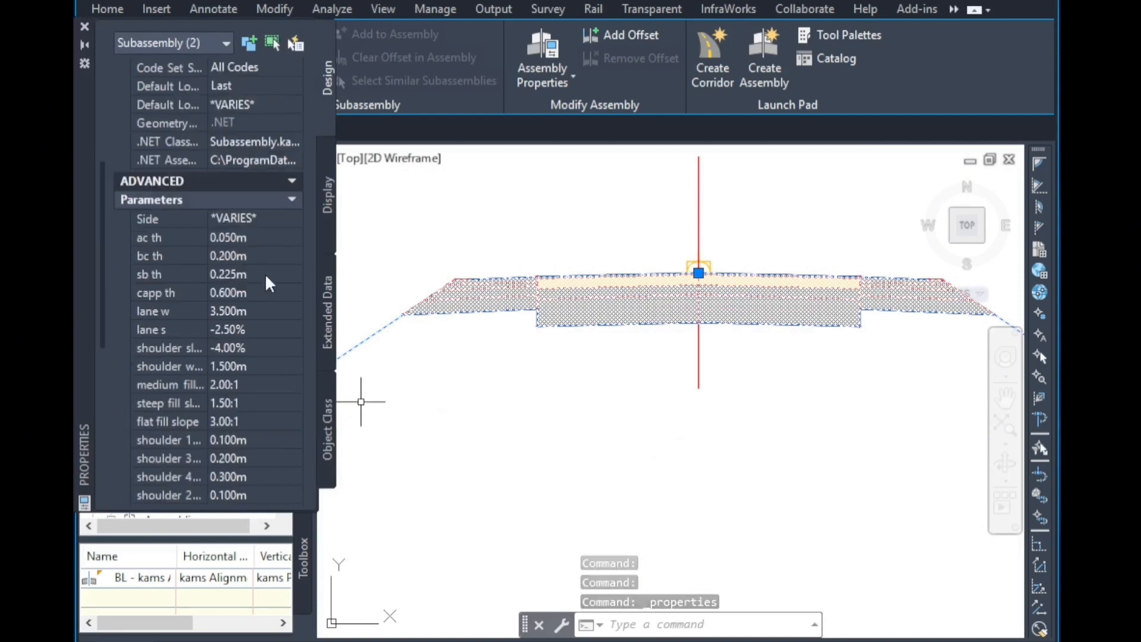
pyautogui.scroll(-5, 265, 272)
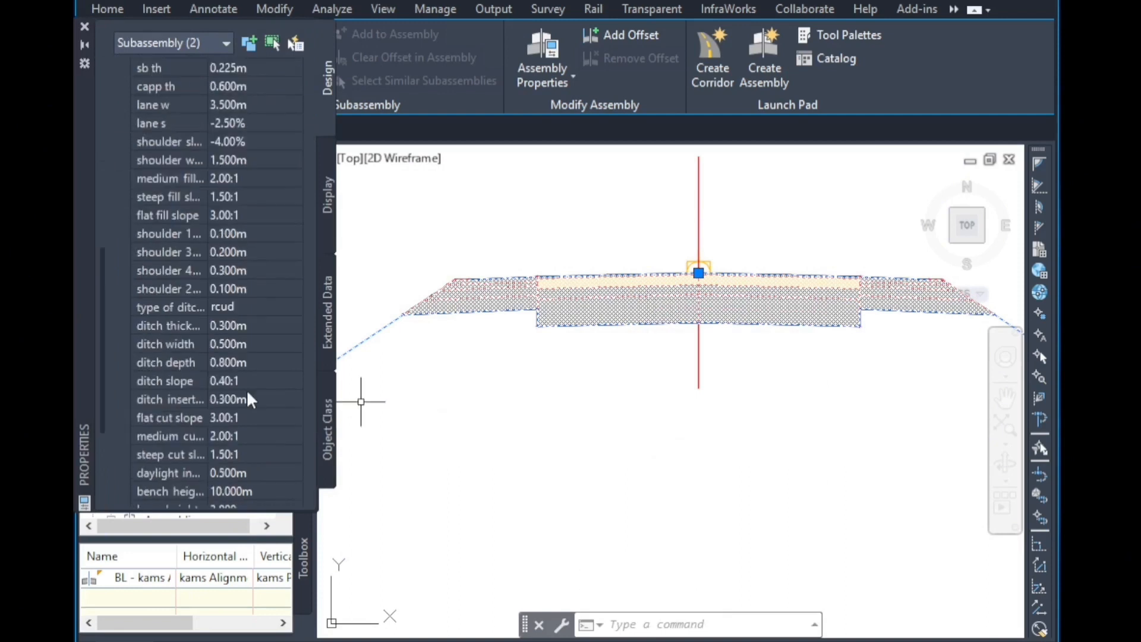
pyautogui.click(238, 307)
pyautogui.click(294, 306)
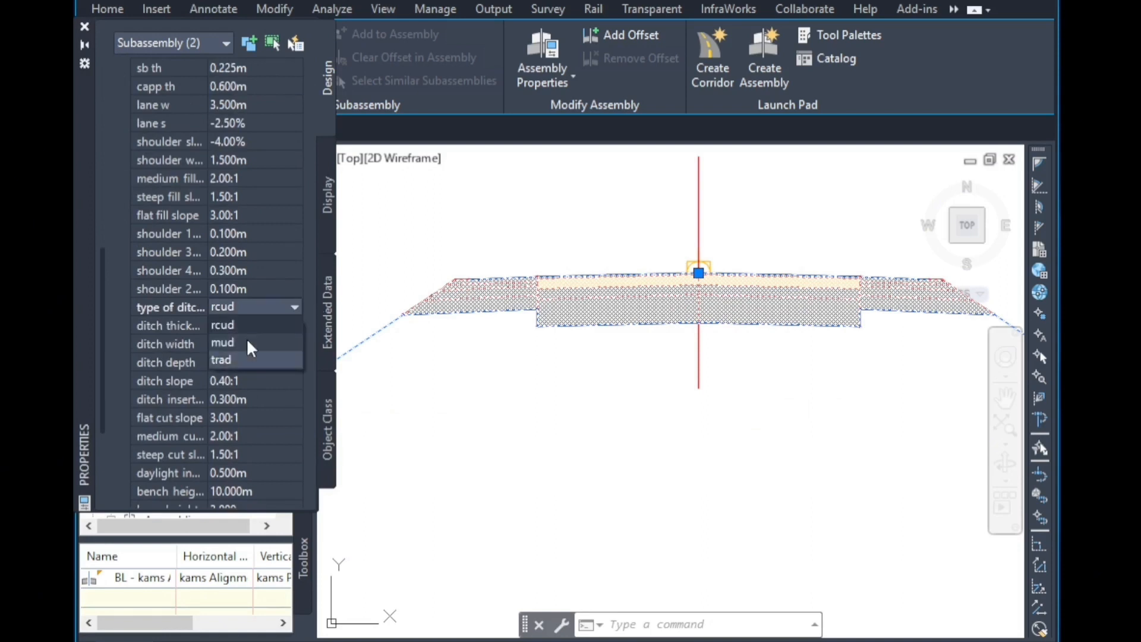
pyautogui.click(238, 338)
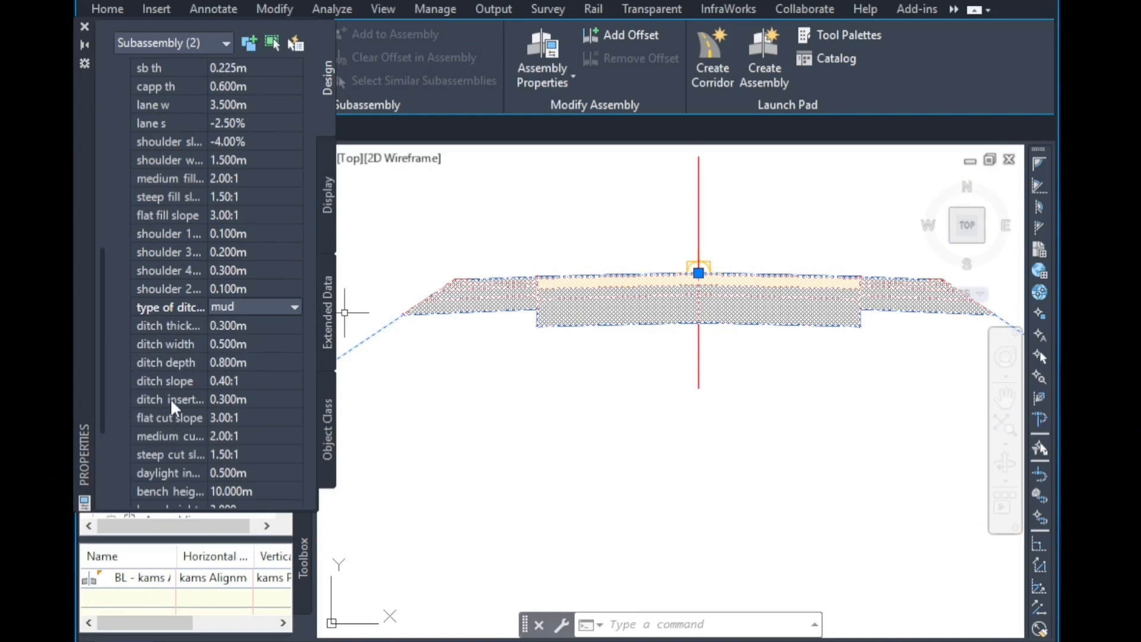
# Turn the subassembly's fill undercut option to Yes.
pyautogui.scroll(-3, 165, 452)
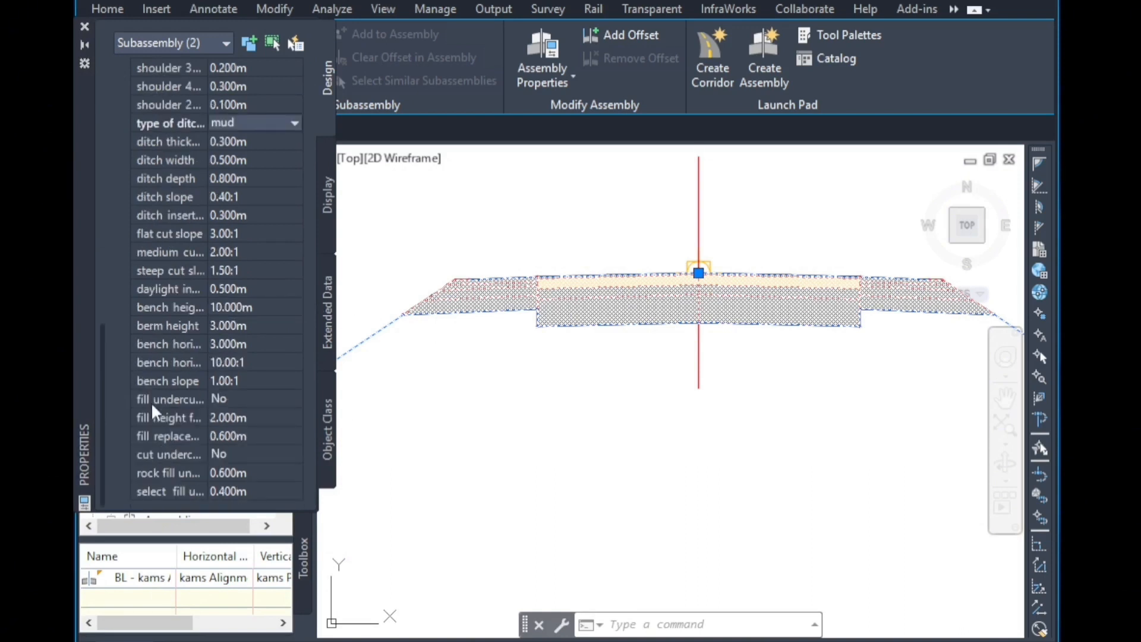
pyautogui.click(226, 397)
pyautogui.click(234, 416)
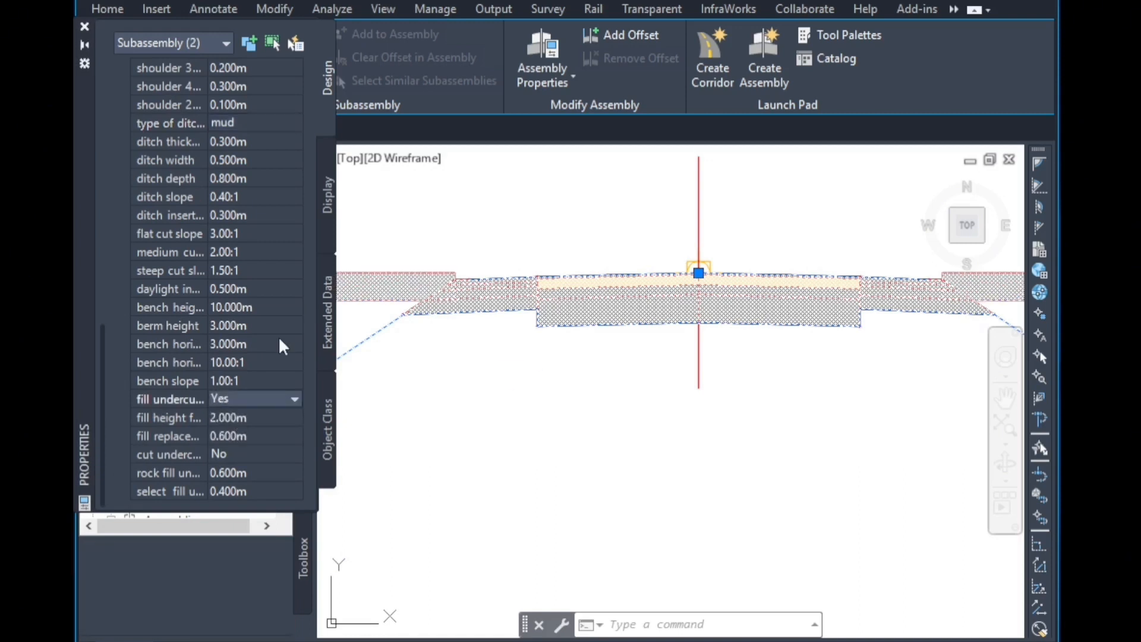
# Set the subassembly's shoulder 3 parameter to 0 m.
pyautogui.scroll(-2, 682, 366)
pyautogui.scroll(5, 876, 254)
pyautogui.scroll(-5, 657, 427)
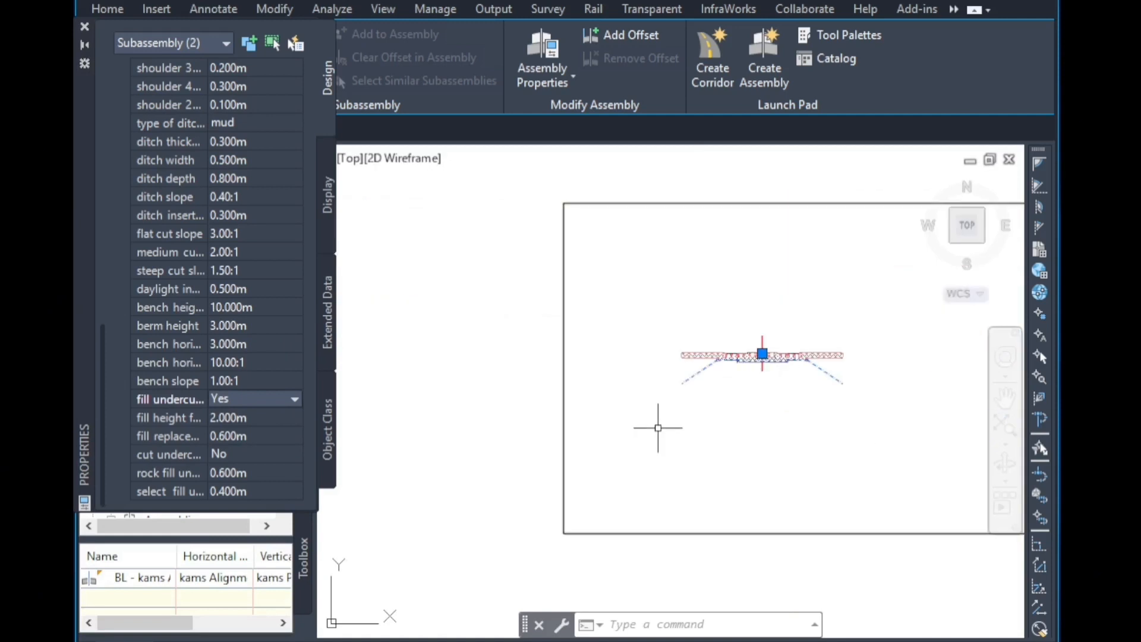
pyautogui.scroll(4, 724, 378)
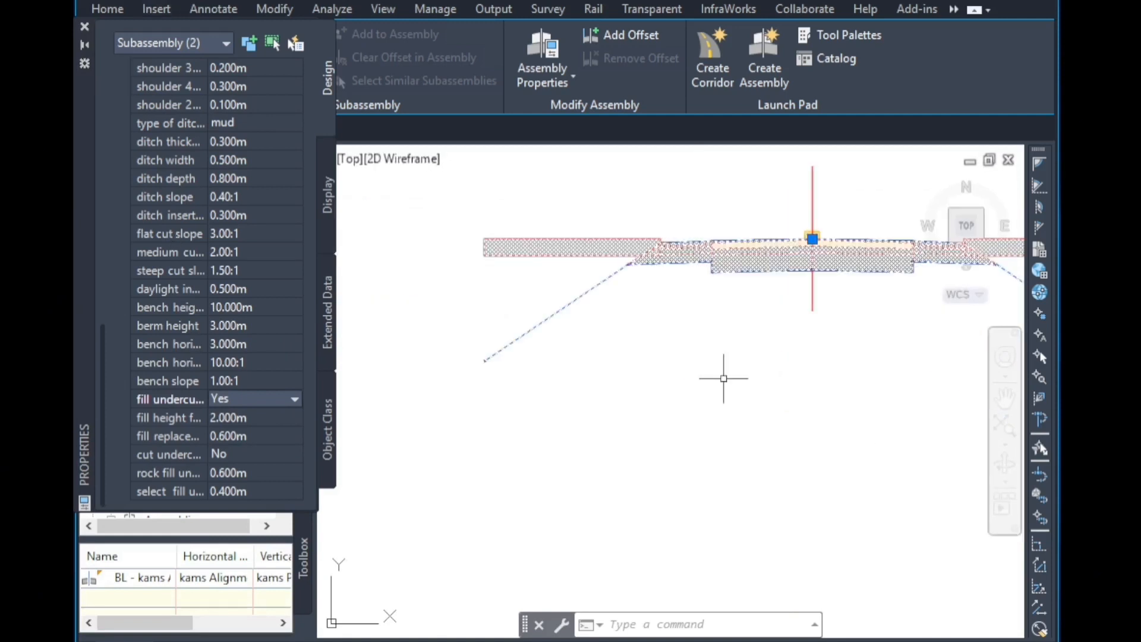
pyautogui.scroll(5, 691, 245)
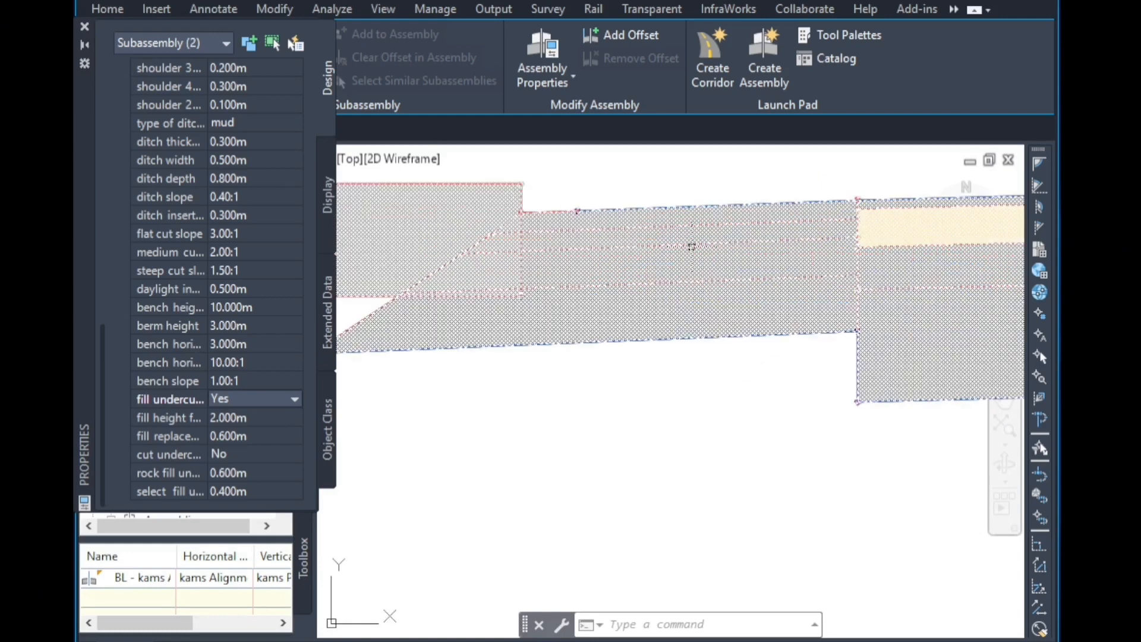
pyautogui.scroll(2, 691, 245)
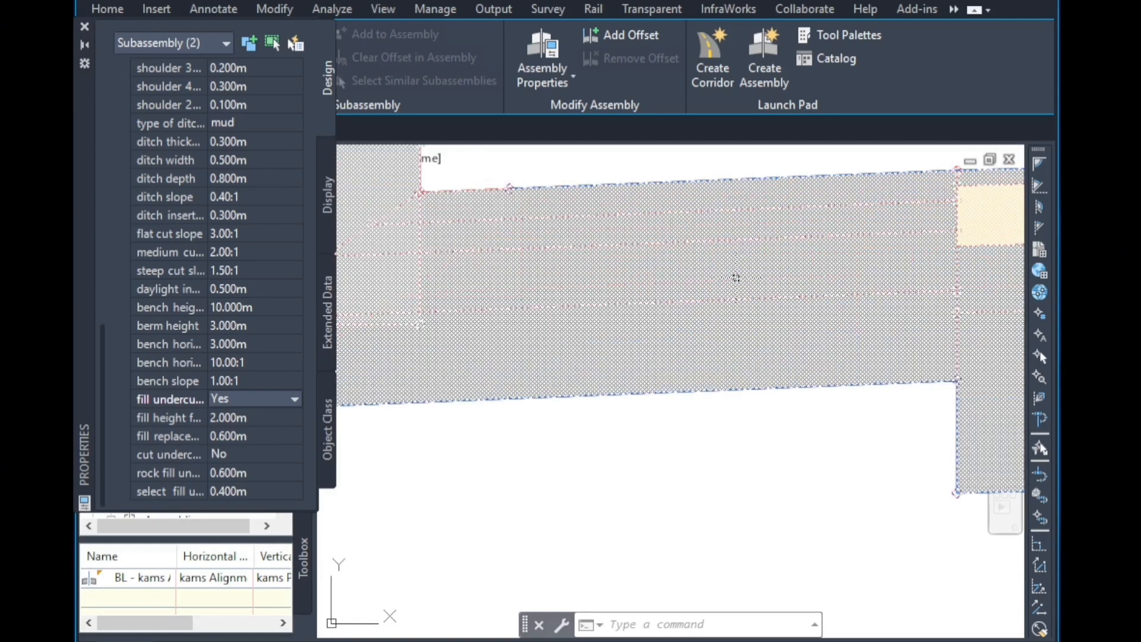
pyautogui.scroll(-2, 735, 277)
pyautogui.scroll(8, 121, 262)
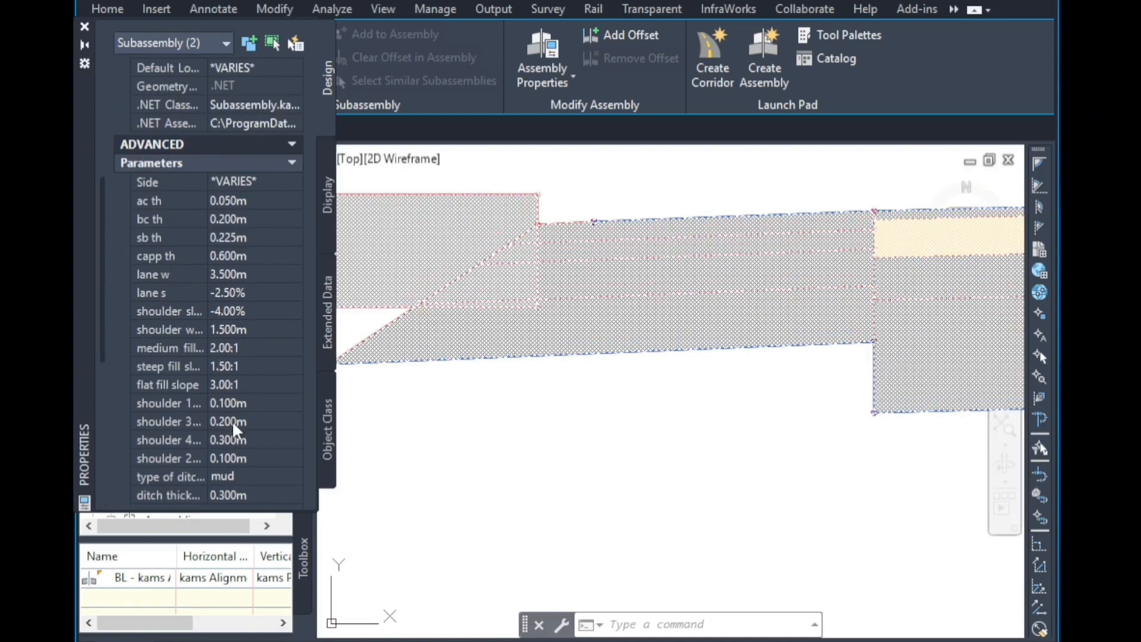
pyautogui.click(260, 421)
pyautogui.click(400, 640)
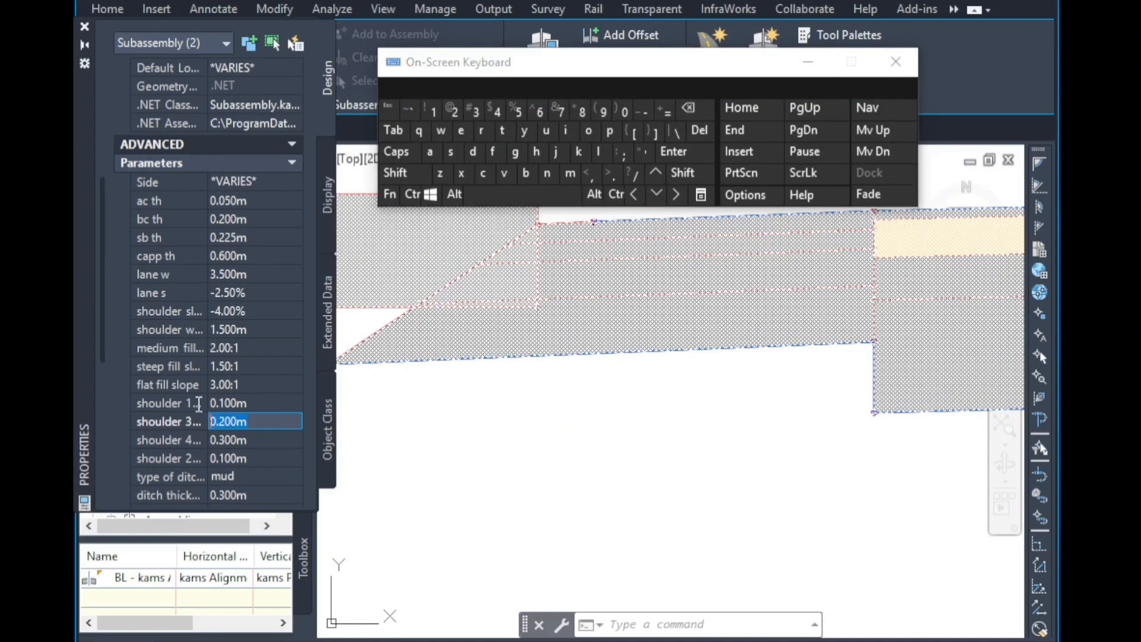
pyautogui.click(625, 110)
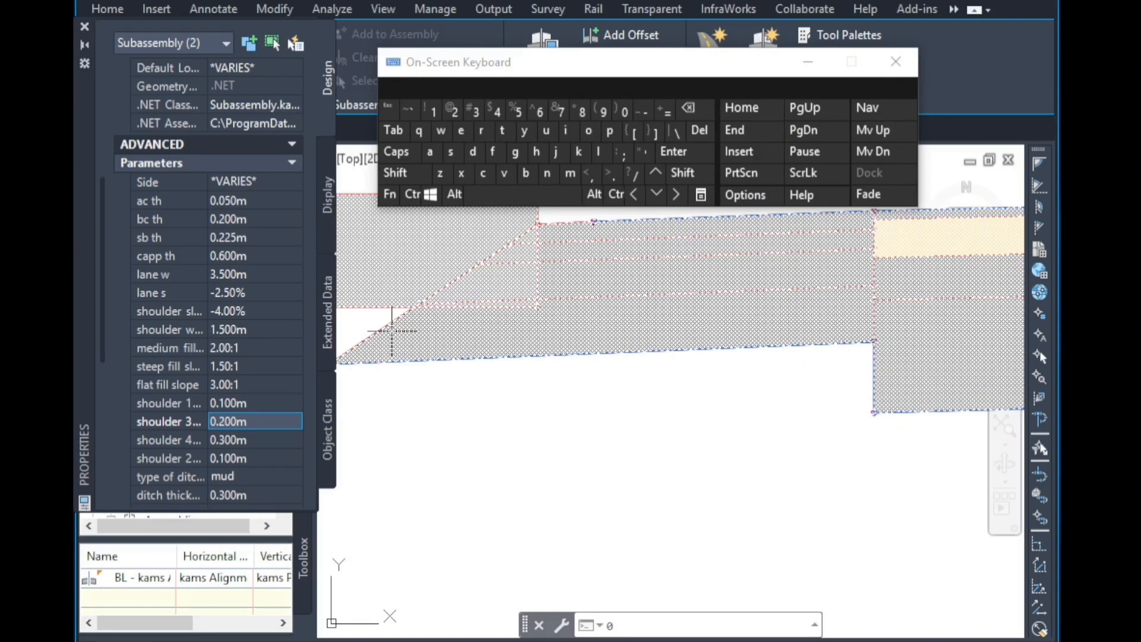
pyautogui.click(268, 421)
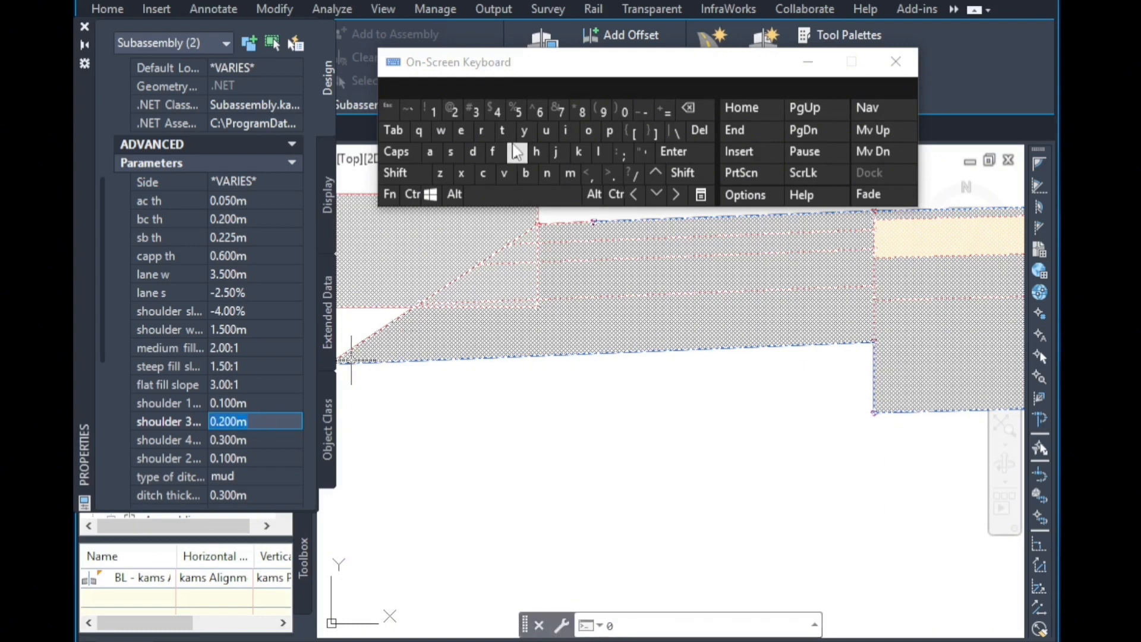
pyautogui.click(625, 110)
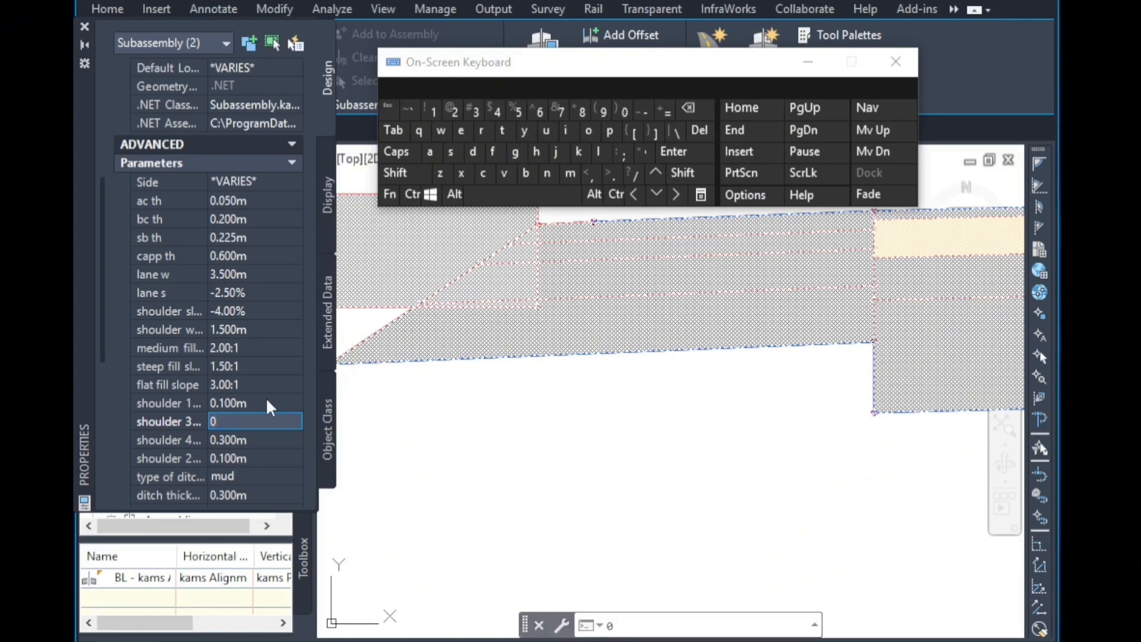
pyautogui.click(266, 403)
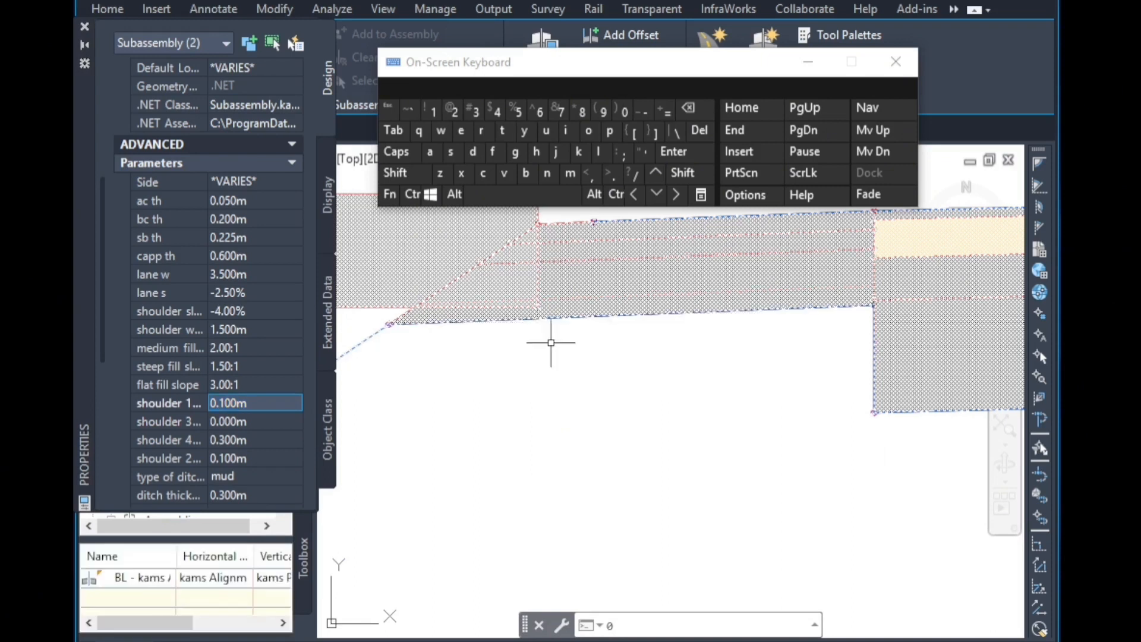
# Close the properties palette and rebuild the kams corridor.
pyautogui.scroll(-6, 551, 342)
pyautogui.scroll(6, 803, 324)
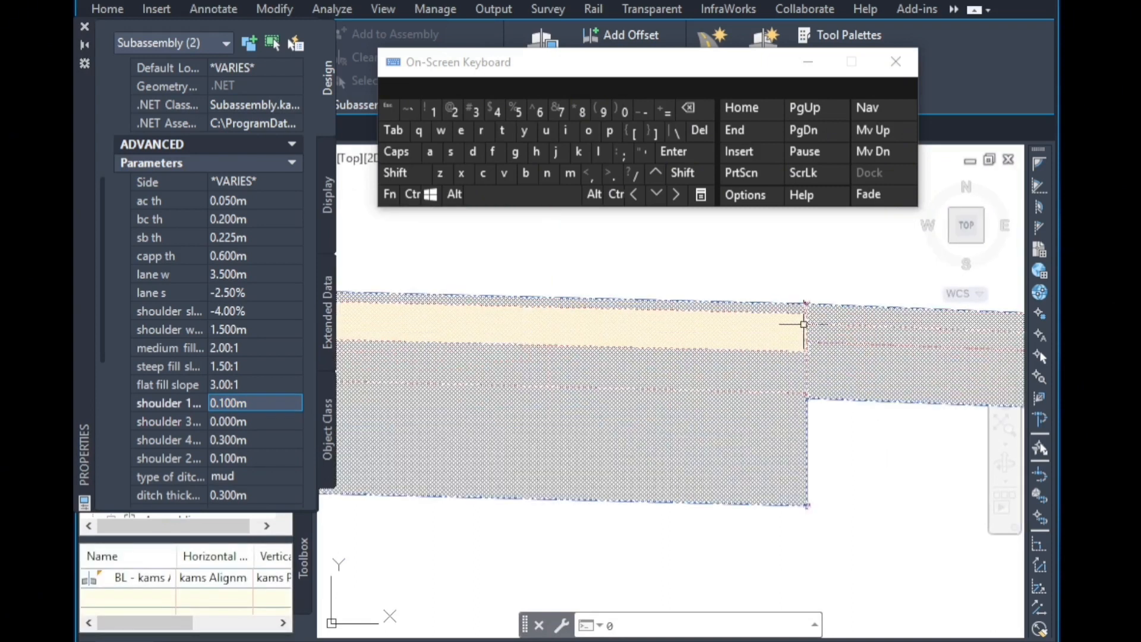
pyautogui.click(84, 26)
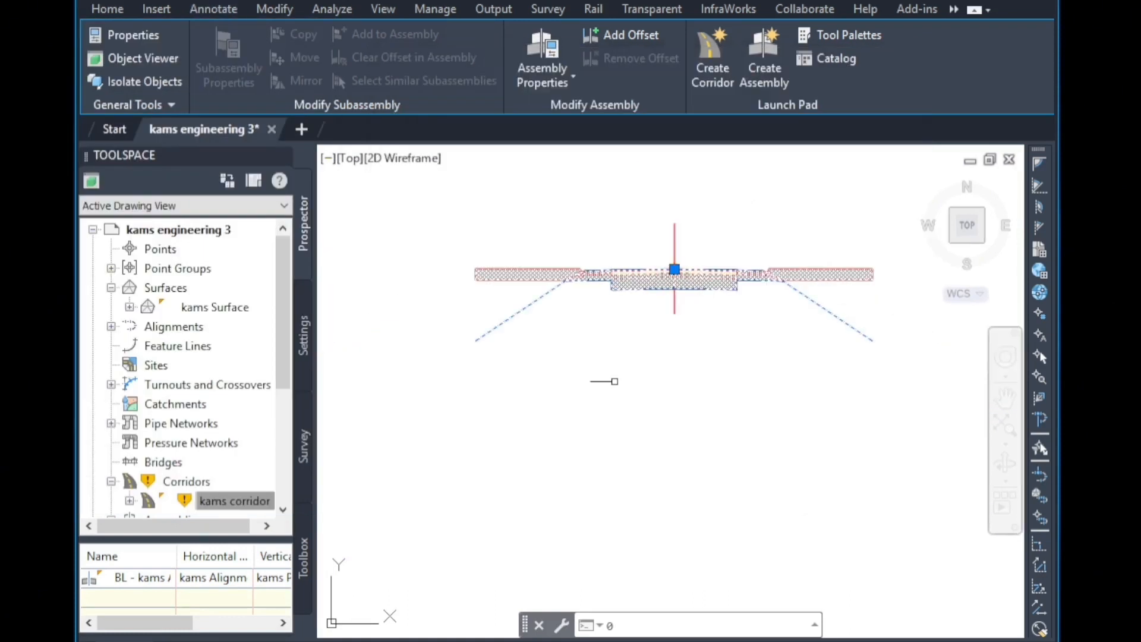
pyautogui.rightClick(209, 502)
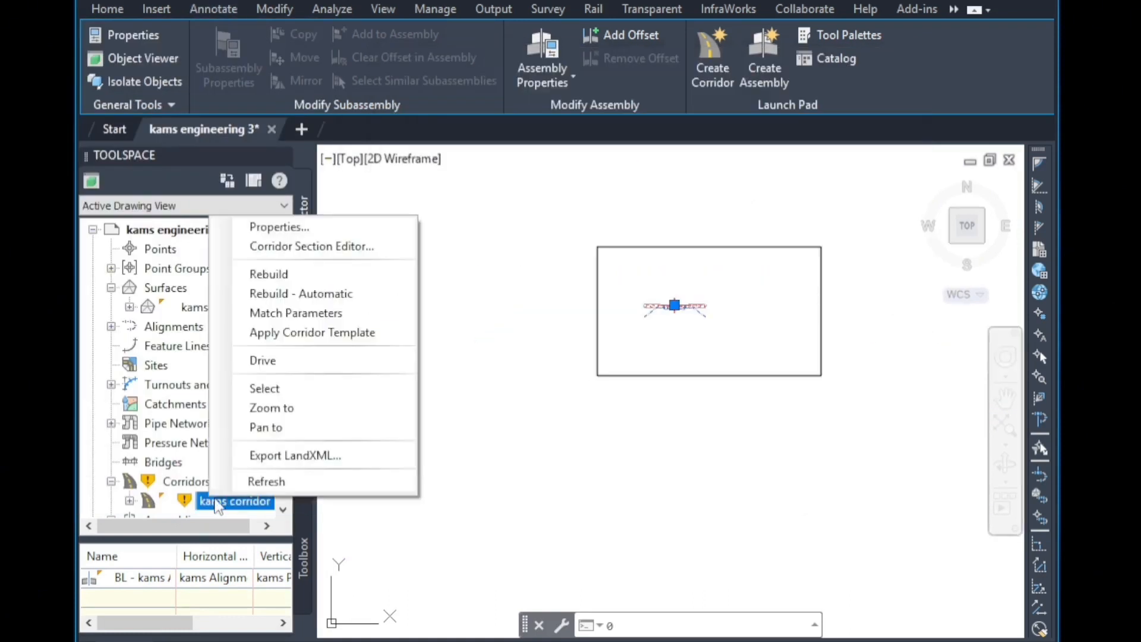
pyautogui.click(300, 272)
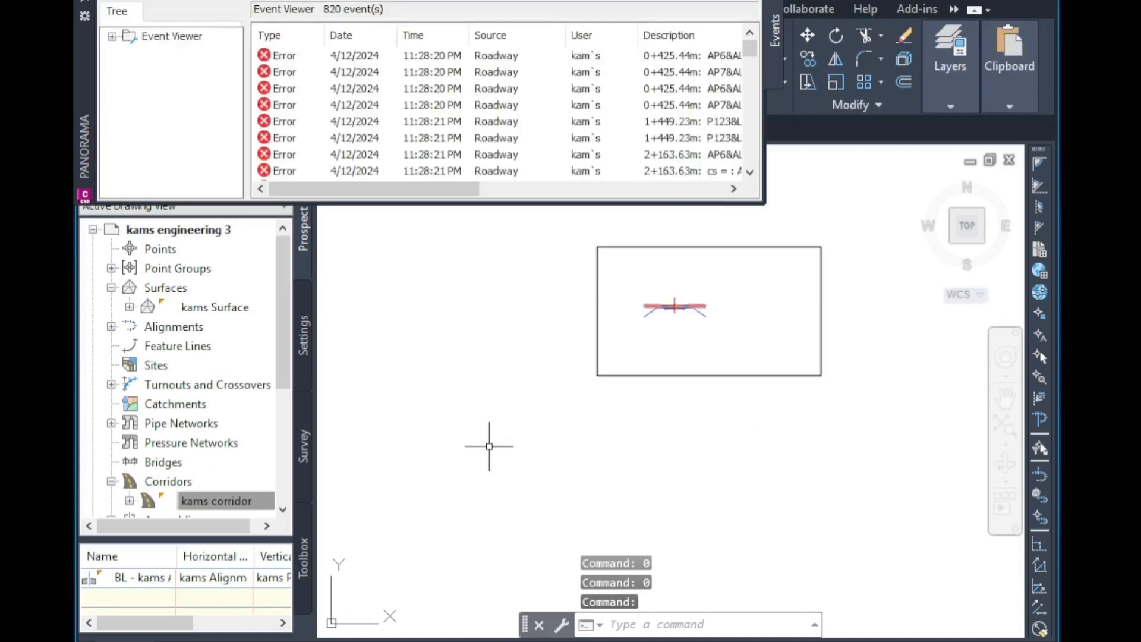
# Examine the fill undercut below the slope in the section view at station 0+306.16.
pyautogui.scroll(-10, 724, 371)
pyautogui.moveTo(691, 513); pyautogui.dragTo(669, 442, button='middle')
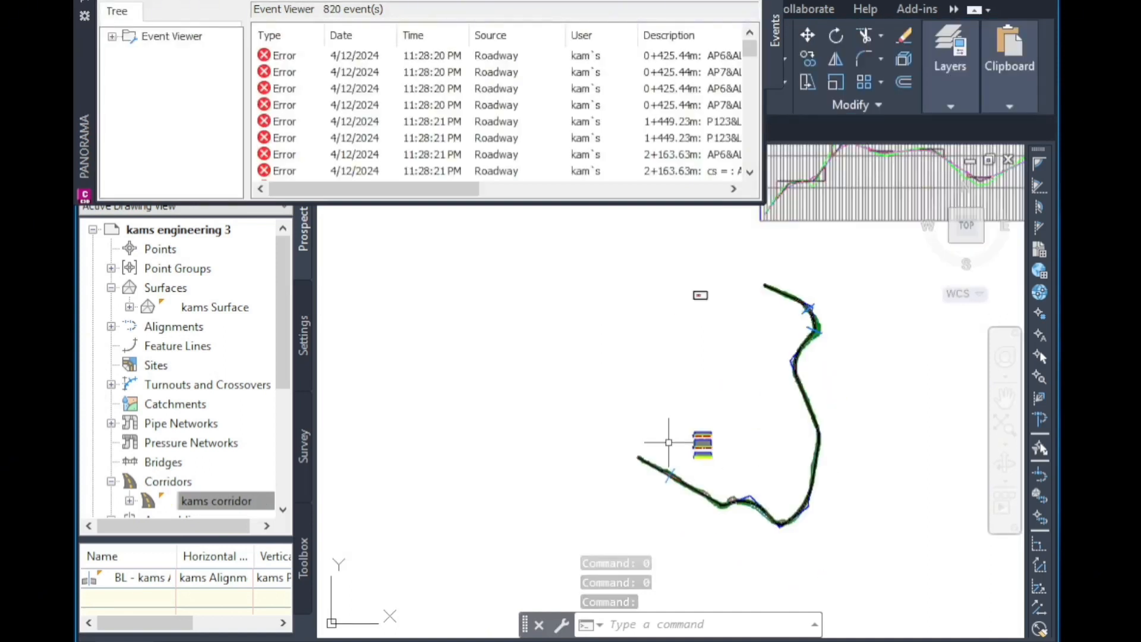
pyautogui.scroll(15, 704, 433)
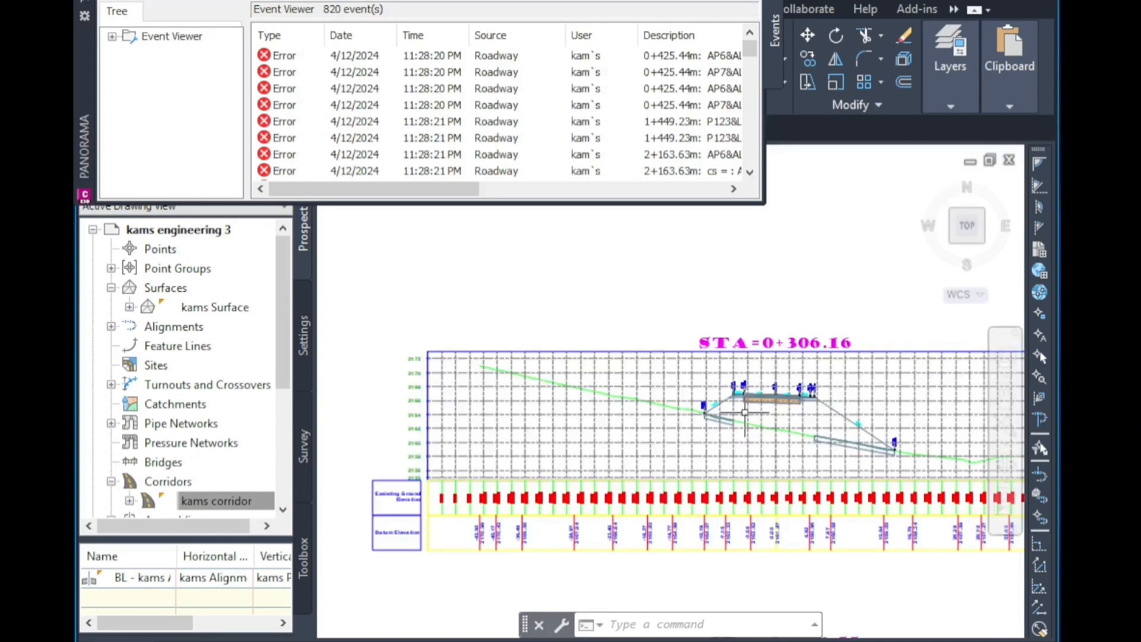
pyautogui.scroll(8, 744, 412)
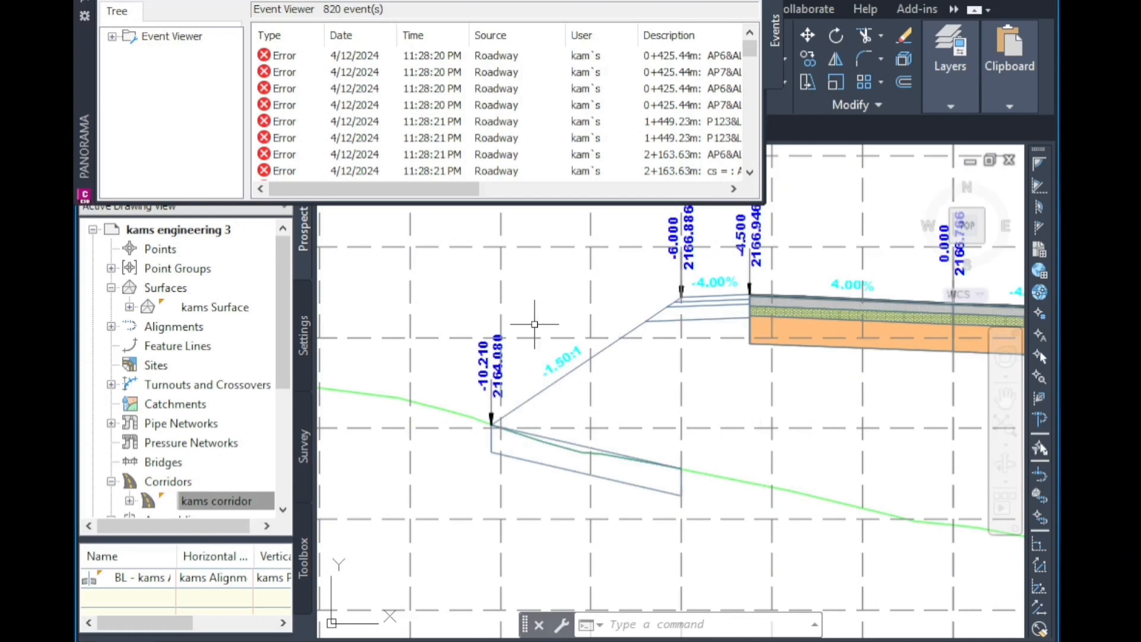
pyautogui.scroll(-5, 428, 390)
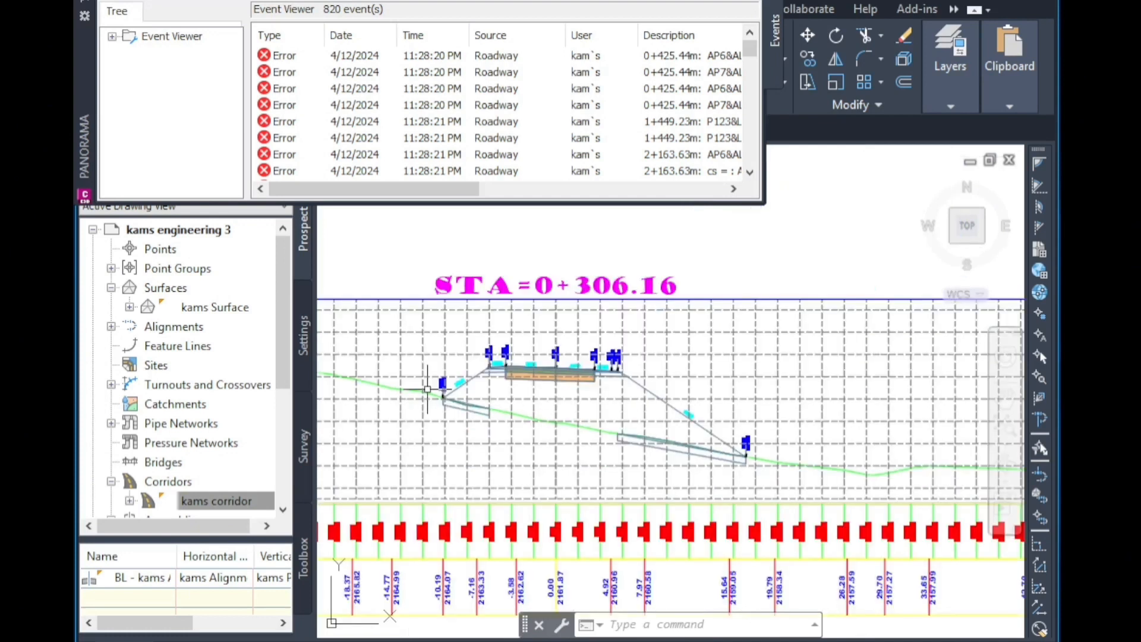
pyautogui.scroll(6, 647, 469)
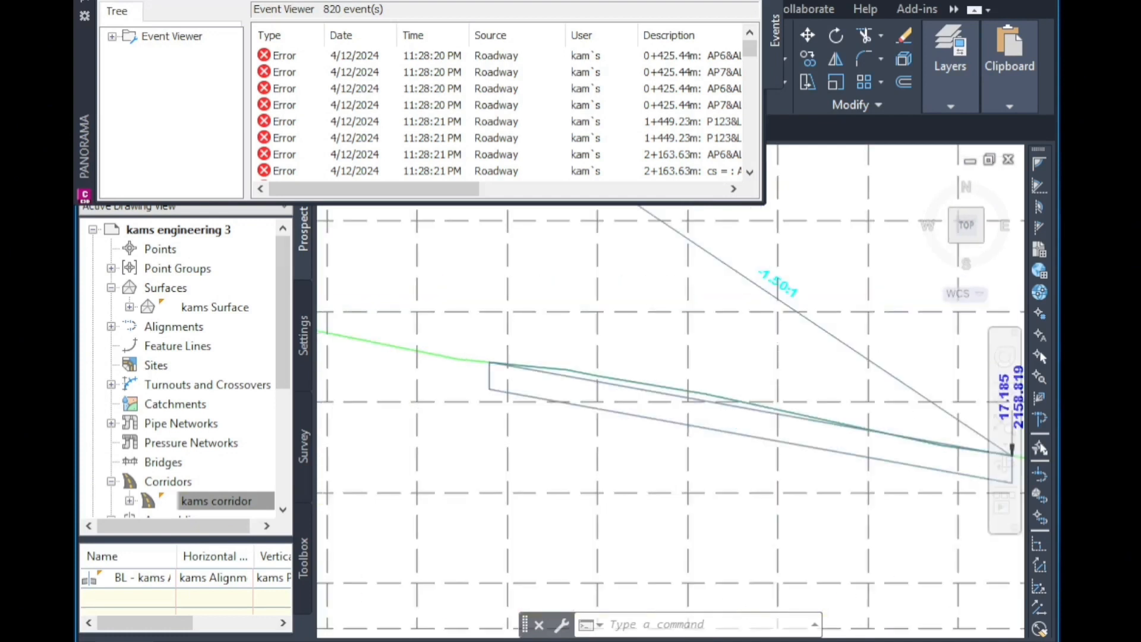
pyautogui.scroll(2, 597, 379)
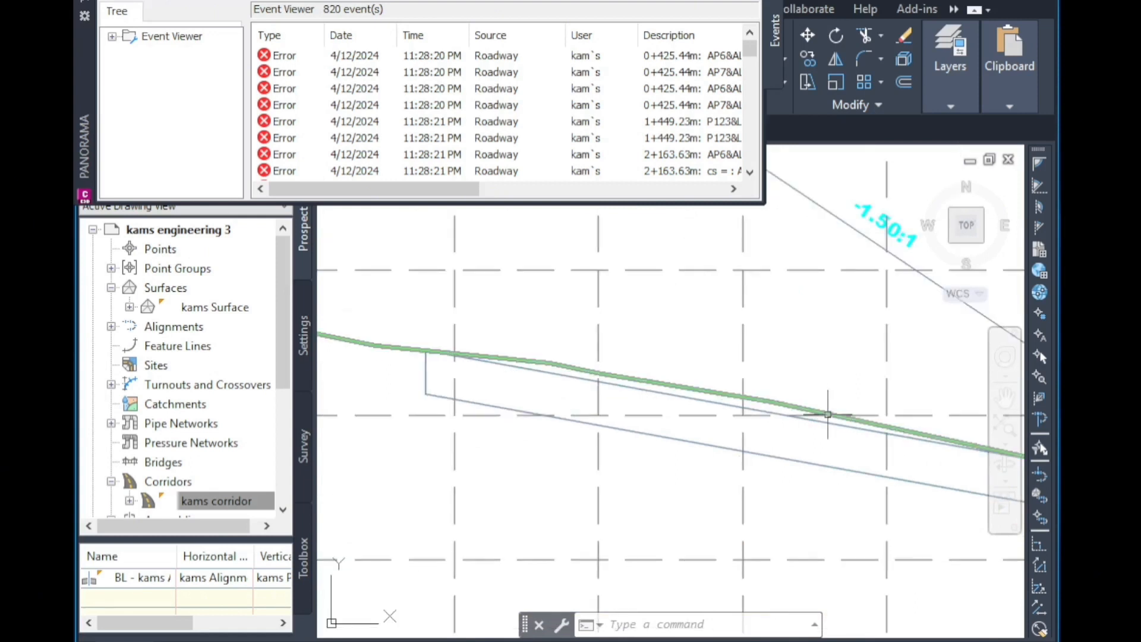
pyautogui.click(773, 401)
pyautogui.scroll(-2, 513, 420)
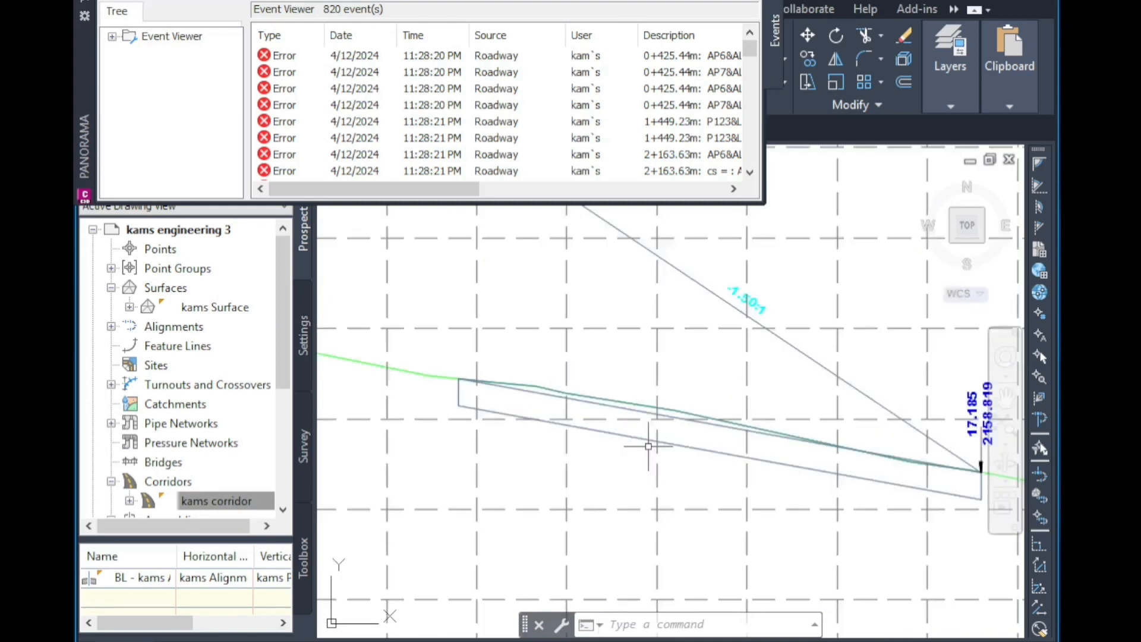
pyautogui.click(648, 446)
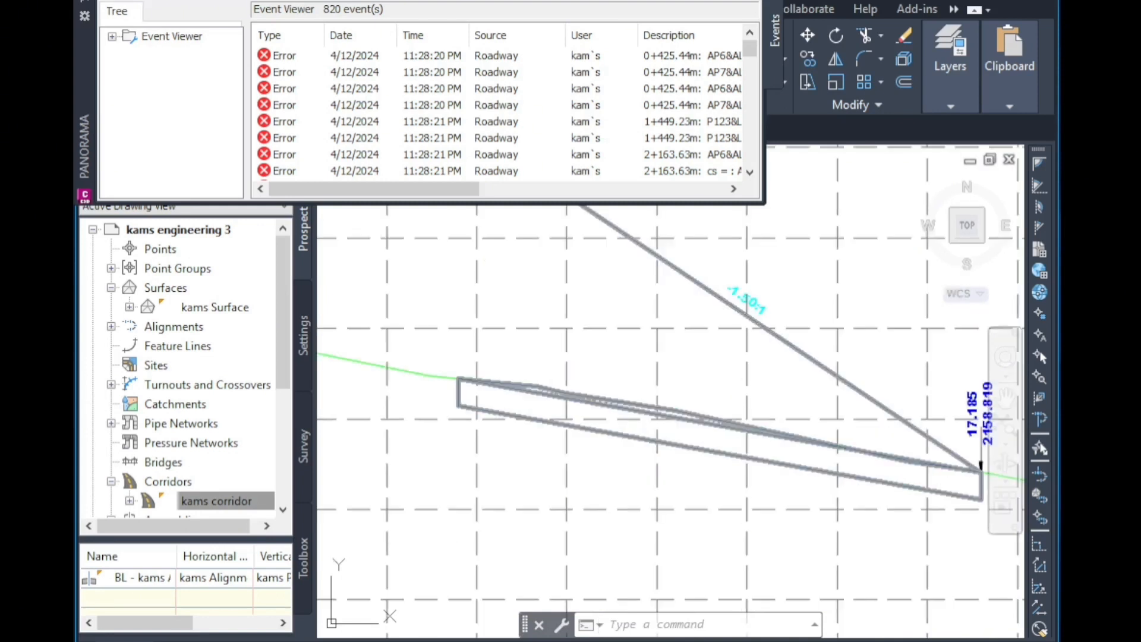
pyautogui.scroll(-3, 962, 428)
pyautogui.scroll(3, 680, 407)
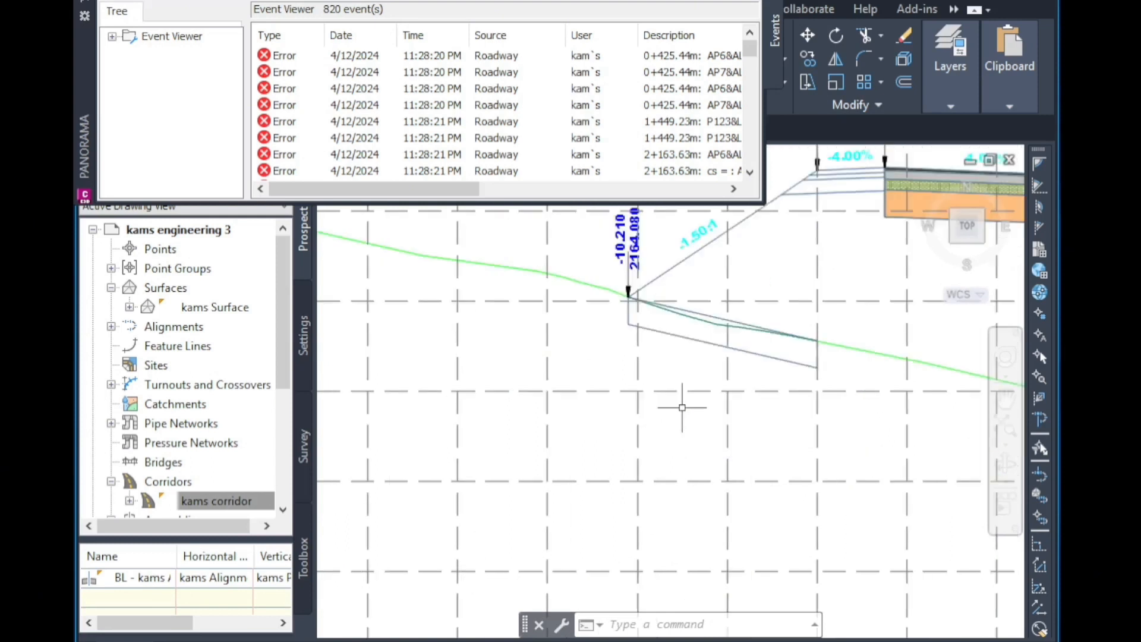
pyautogui.scroll(-1, 680, 408)
pyautogui.scroll(1, 772, 259)
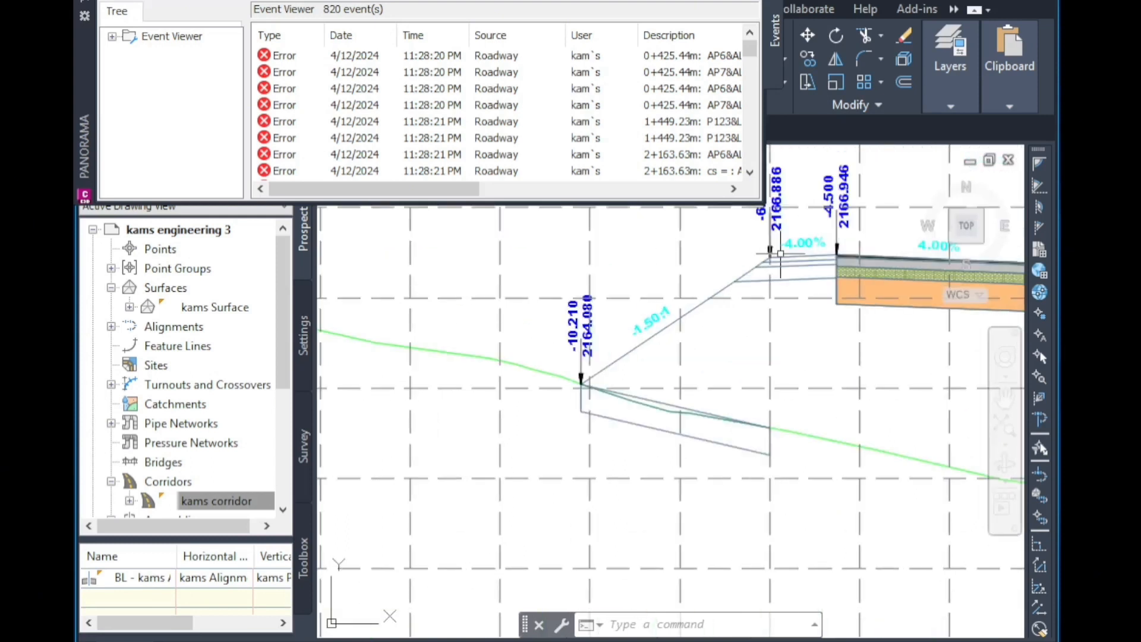
# Examine the corridor section views at several stations, including 0+306.16, 0+446.55 and 2+547.56.
pyautogui.scroll(5, 781, 253)
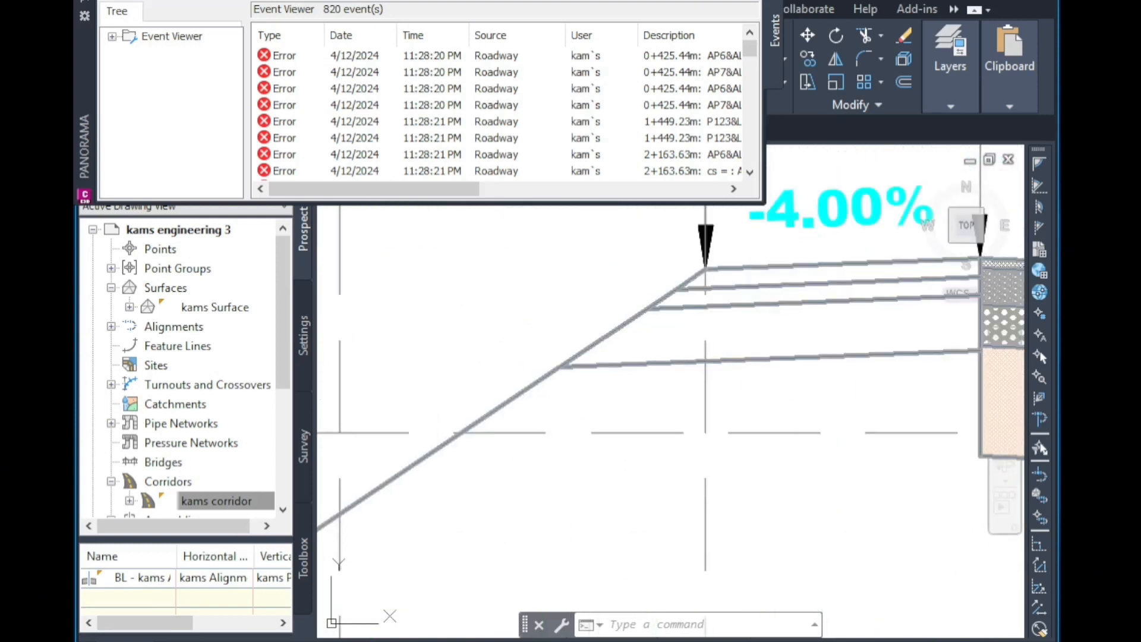
pyautogui.scroll(-2, 814, 309)
pyautogui.scroll(-4, 814, 309)
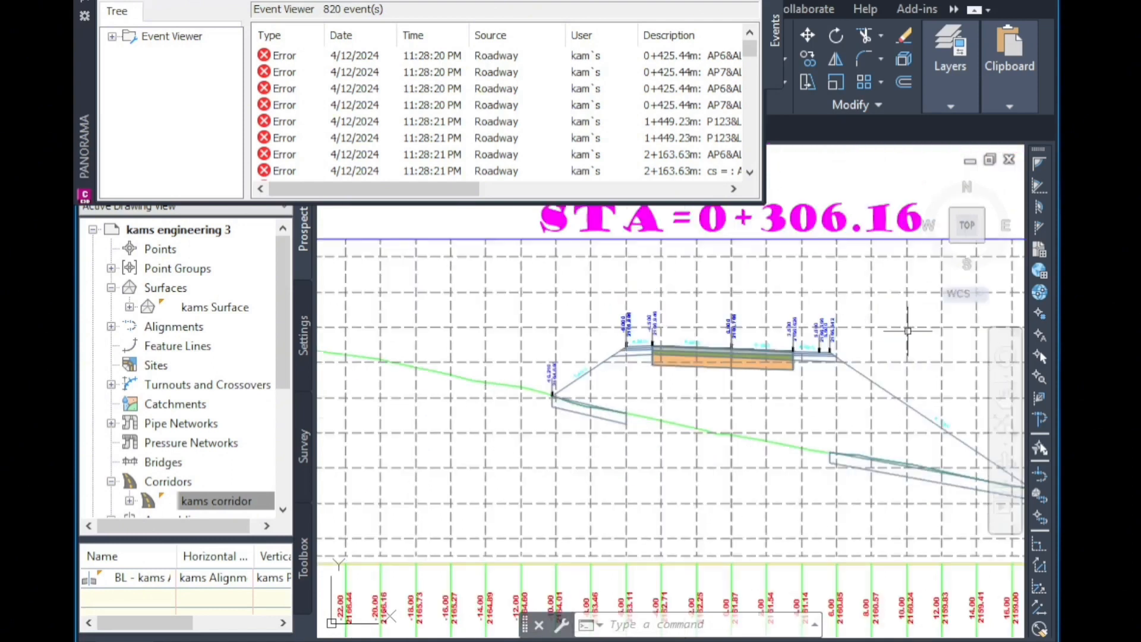
pyautogui.scroll(7, 839, 357)
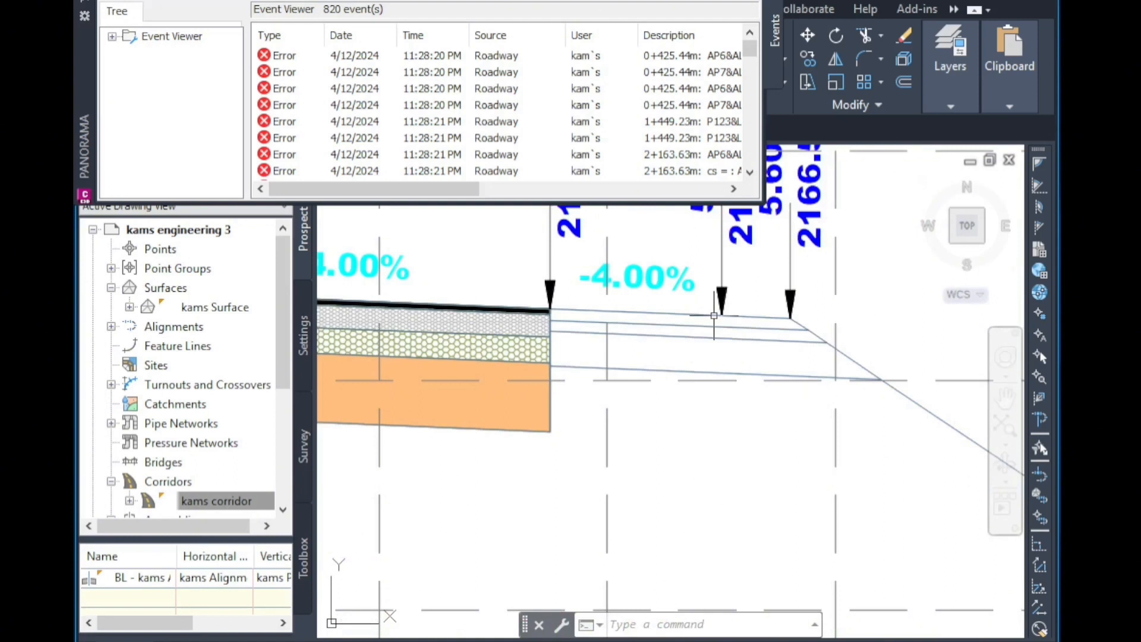
pyautogui.scroll(-5, 714, 314)
pyautogui.scroll(-5, 772, 272)
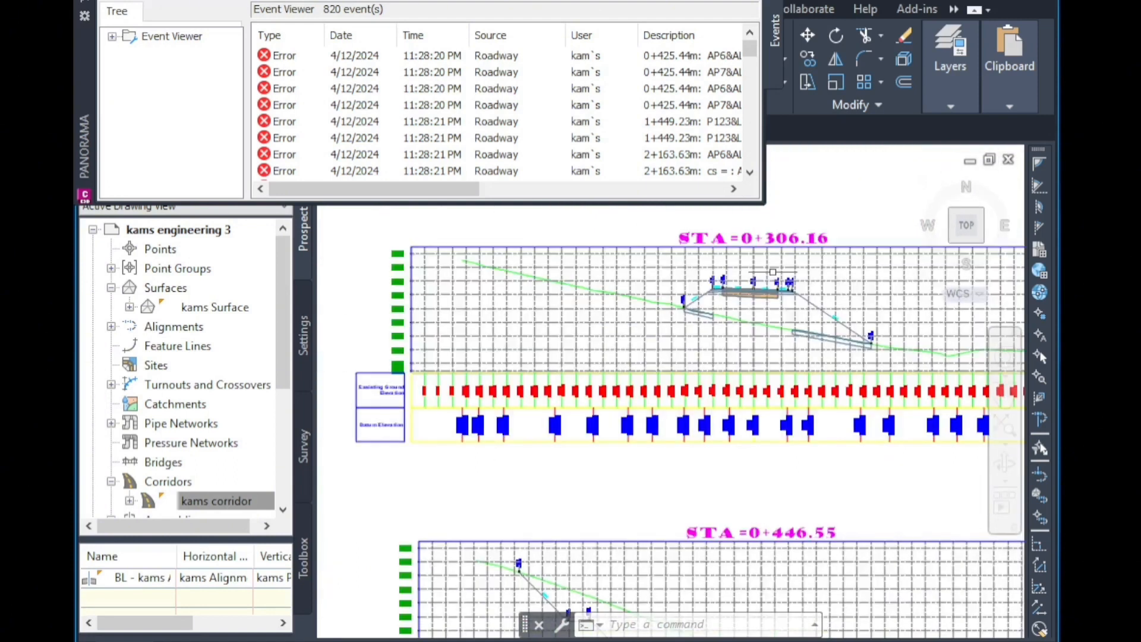
pyautogui.moveTo(772, 272); pyautogui.dragTo(797, 108, button='middle')
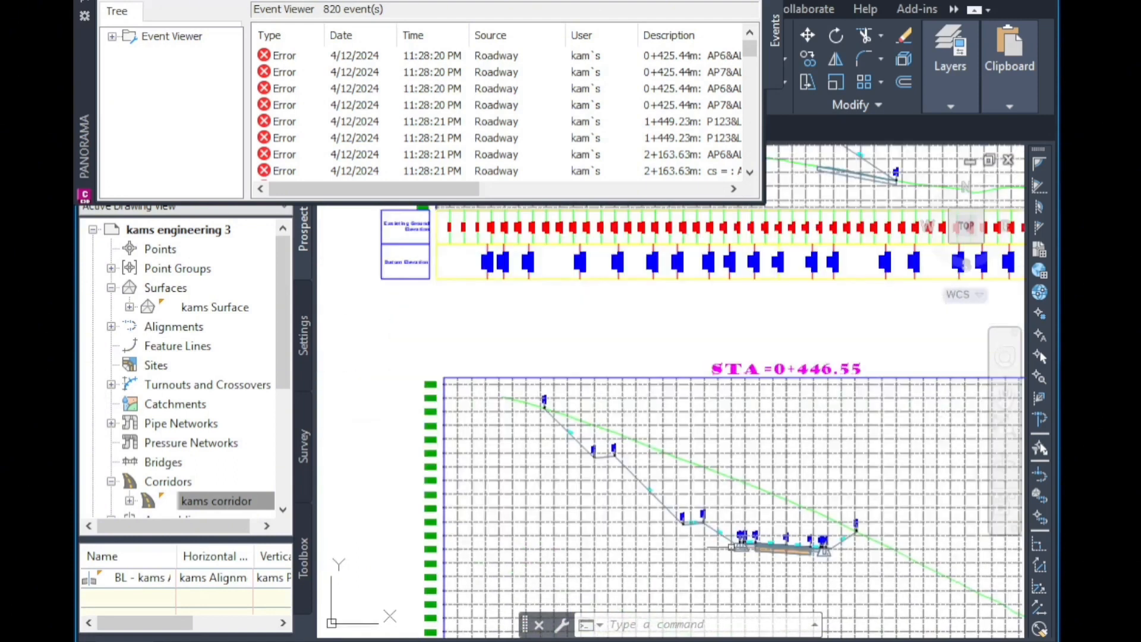
pyautogui.scroll(6, 873, 441)
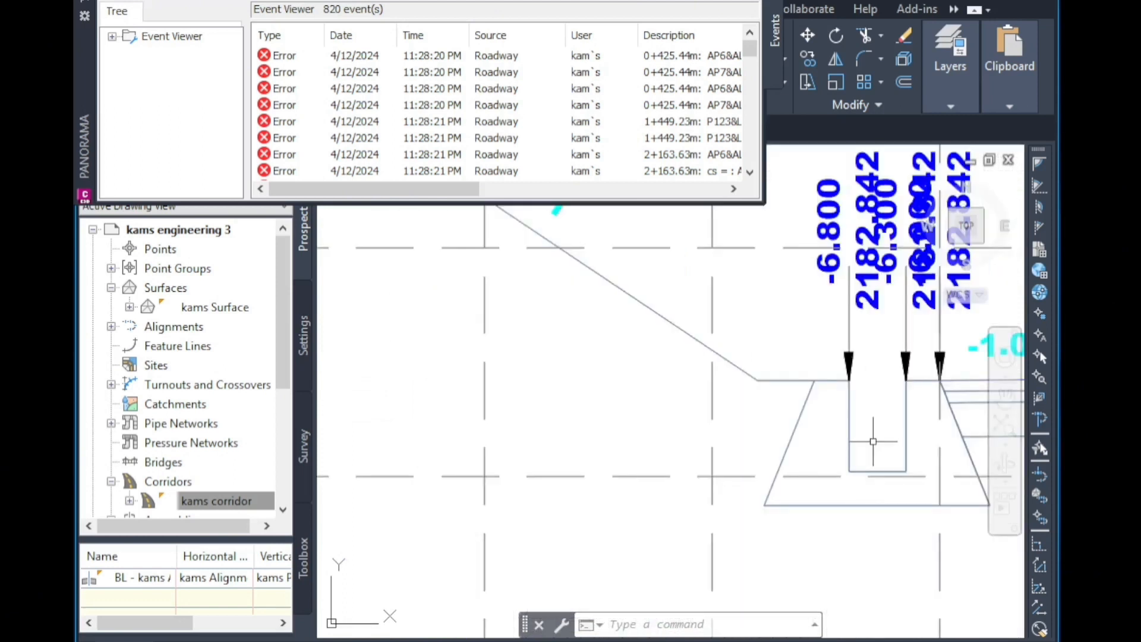
pyautogui.scroll(-3, 873, 441)
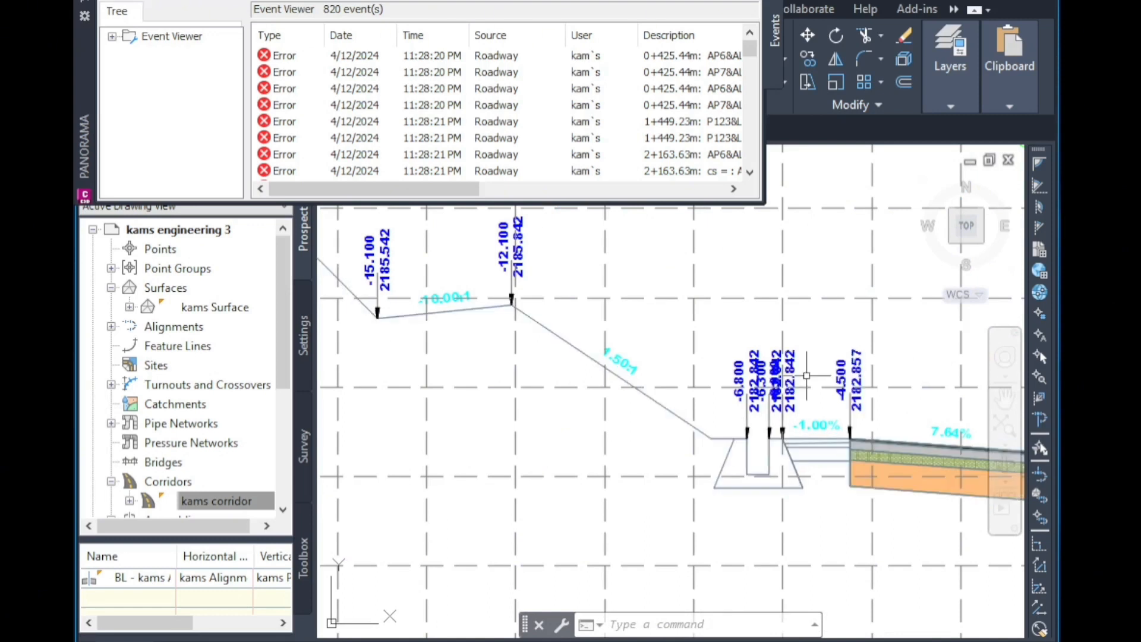
pyautogui.scroll(5, 806, 375)
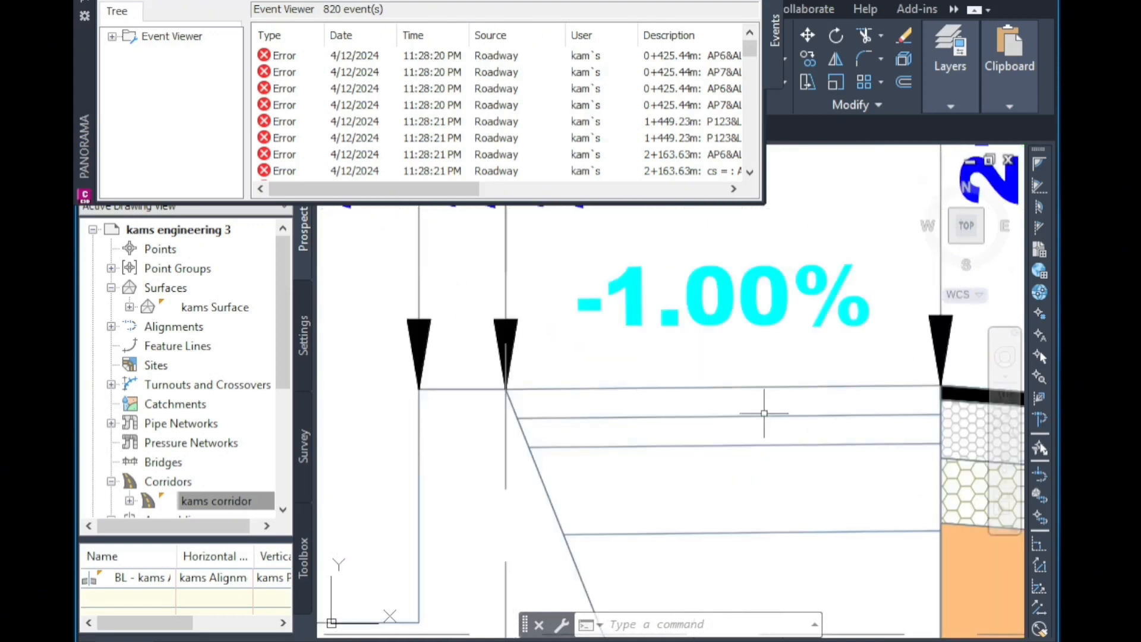
pyautogui.scroll(-8, 763, 413)
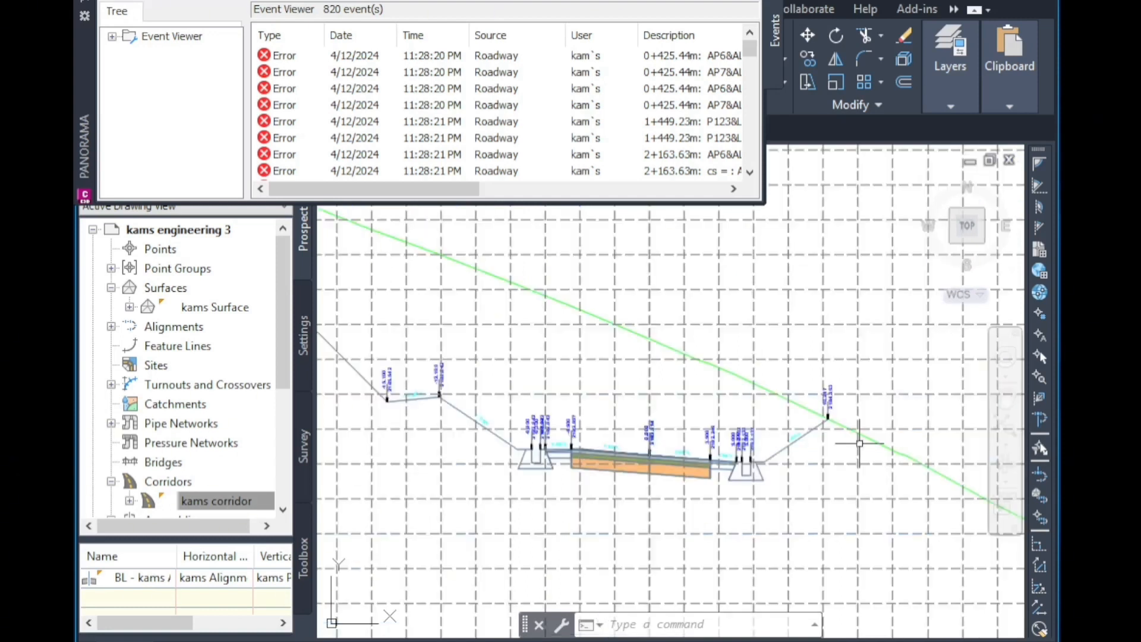
pyautogui.scroll(-6, 708, 549)
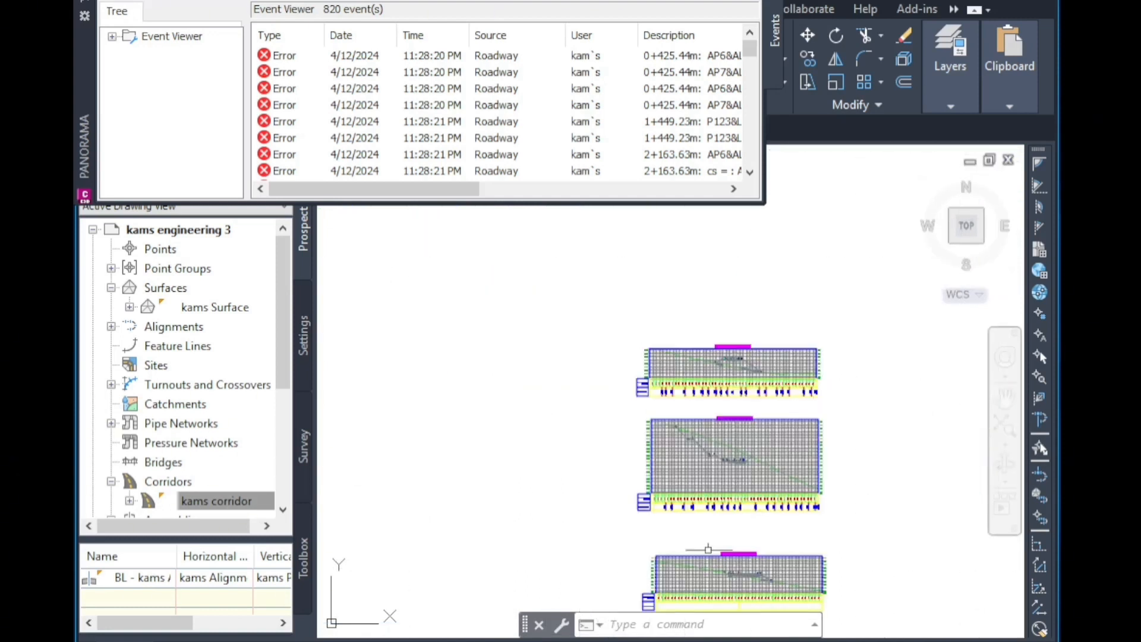
pyautogui.scroll(6, 707, 549)
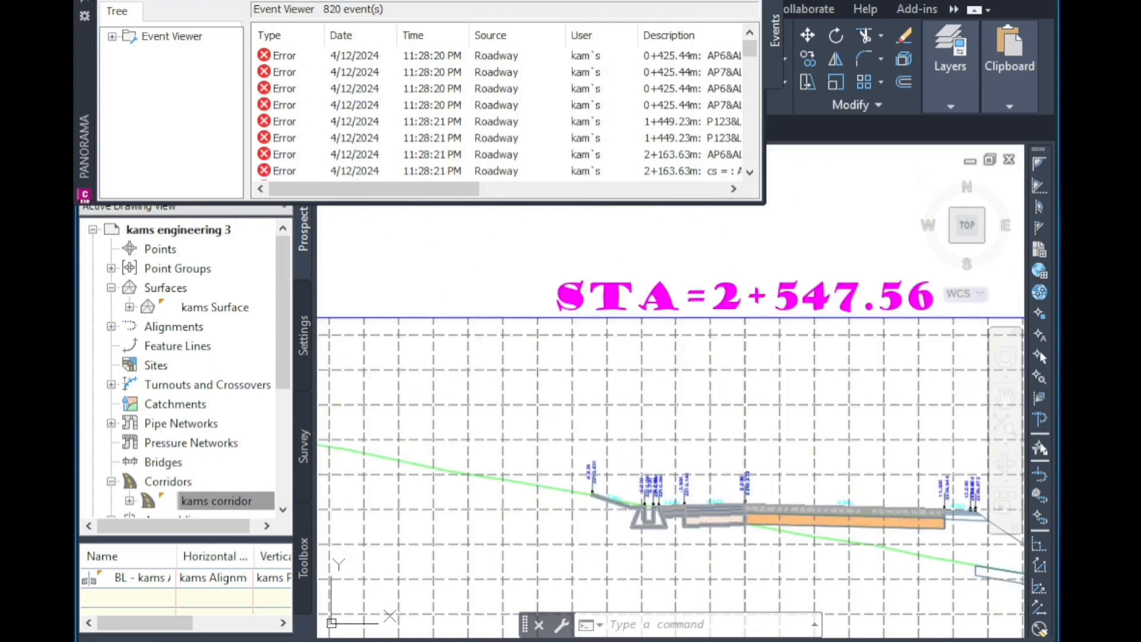
pyautogui.scroll(4, 976, 514)
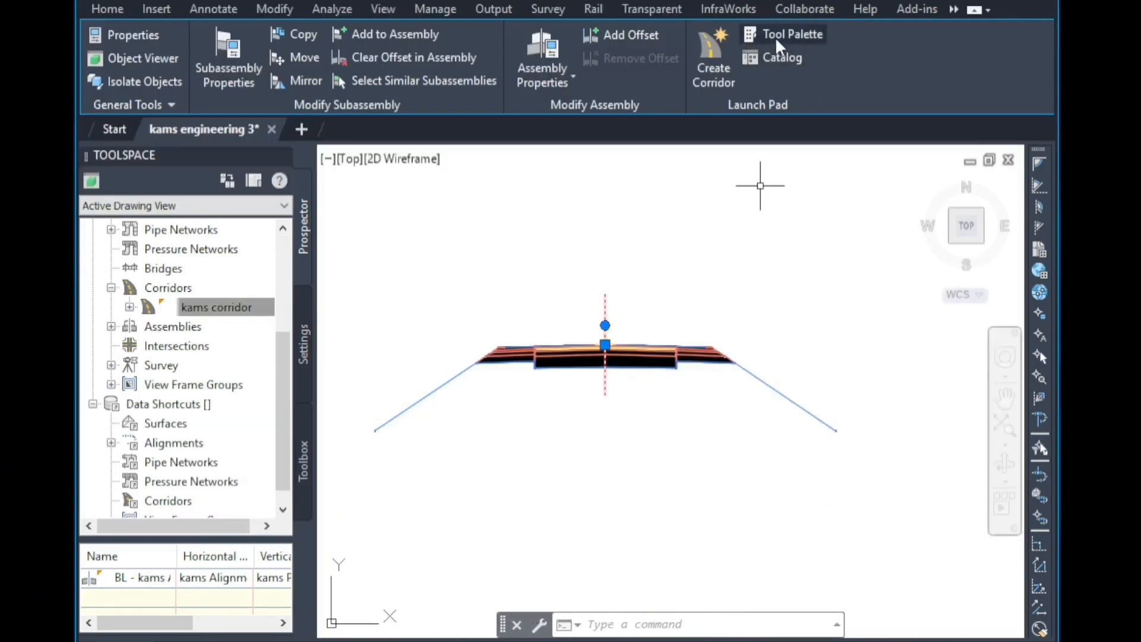
# Start the kamsenginerinfinal subassembly tool from the tool palette and set its ditch type to trad.
pyautogui.click(776, 38)
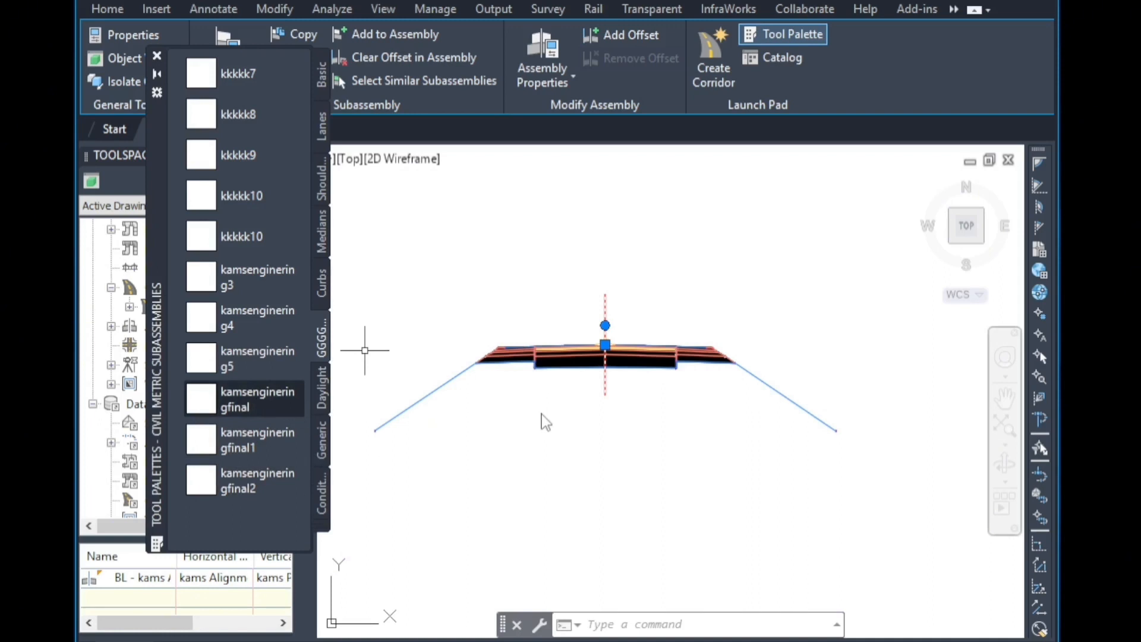
pyautogui.scroll(-2, 540, 410)
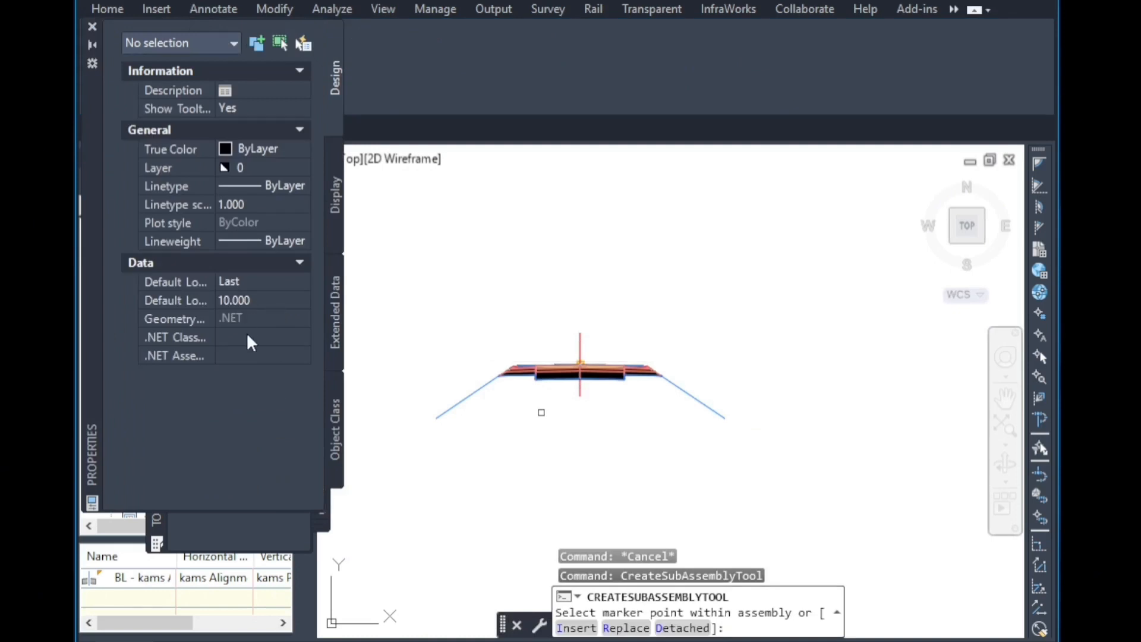
pyautogui.click(92, 26)
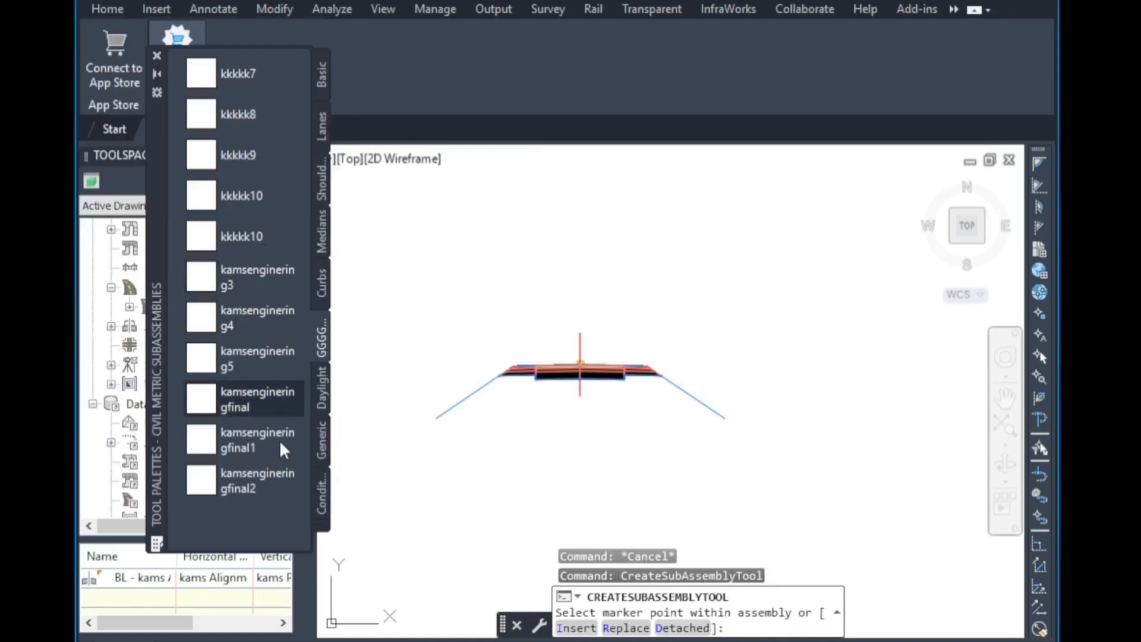
pyautogui.click(243, 394)
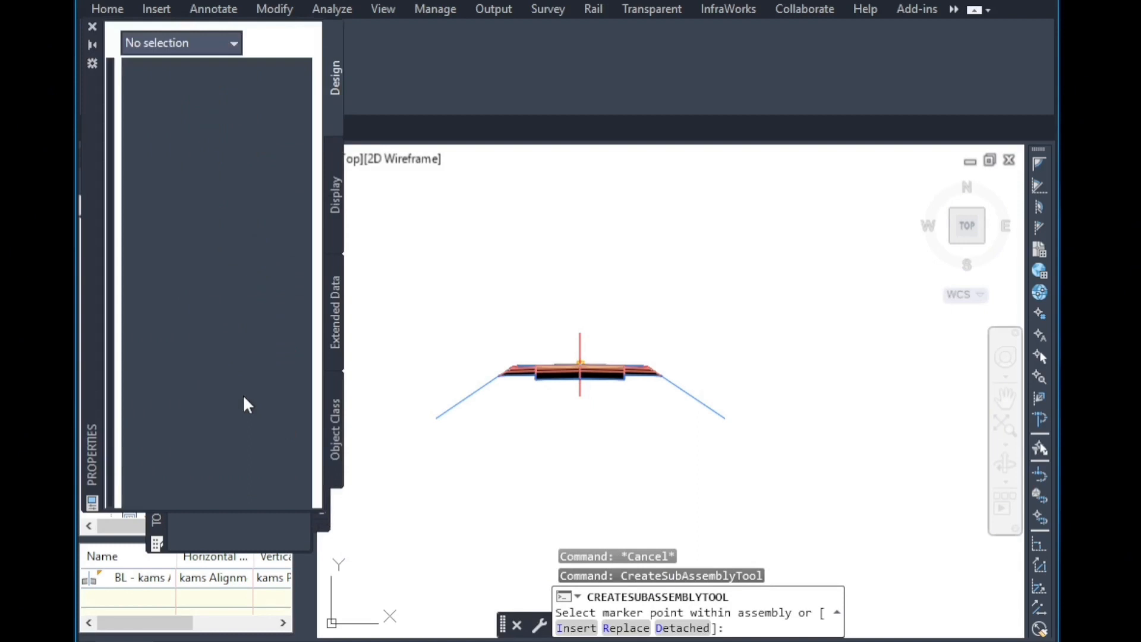
pyautogui.scroll(-4, 256, 321)
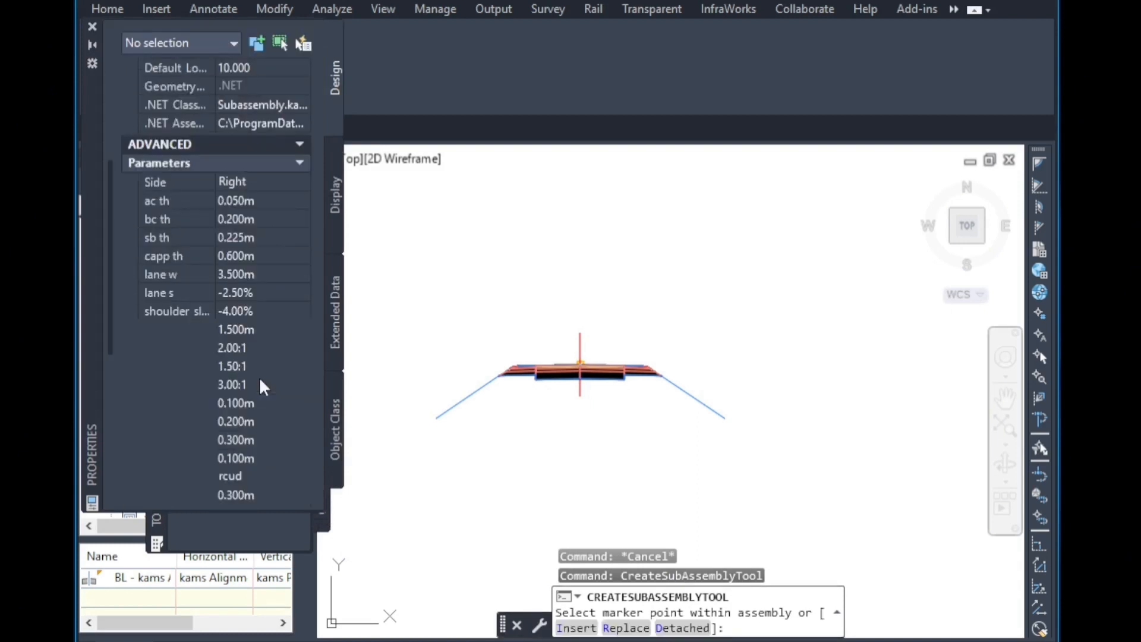
pyautogui.scroll(-4, 237, 330)
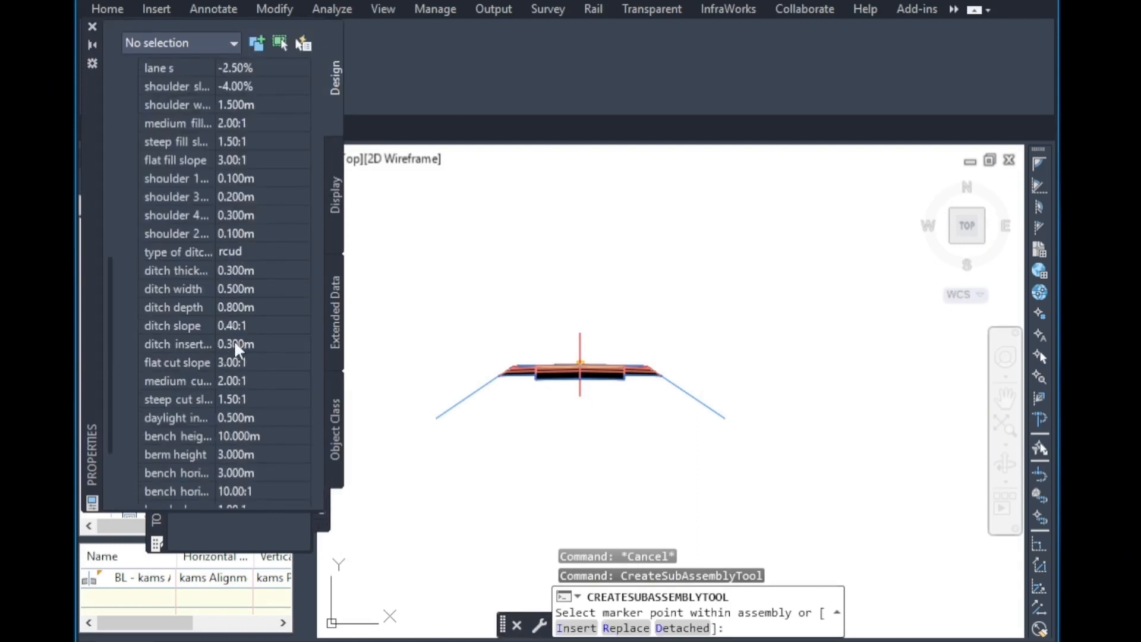
pyautogui.click(241, 250)
pyautogui.click(244, 250)
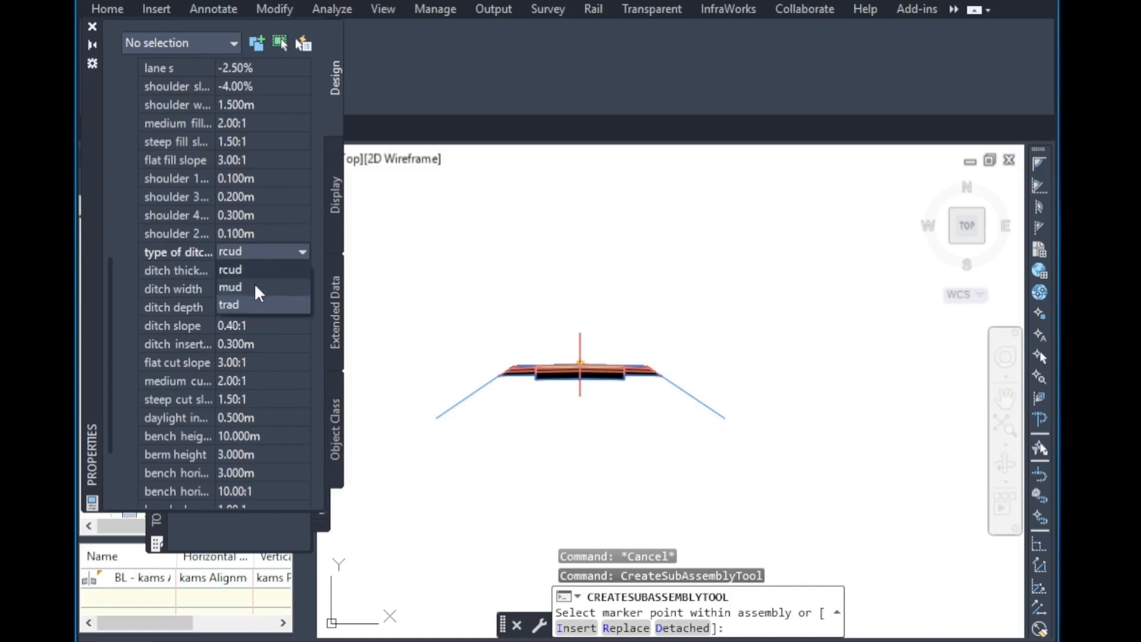
pyautogui.click(257, 305)
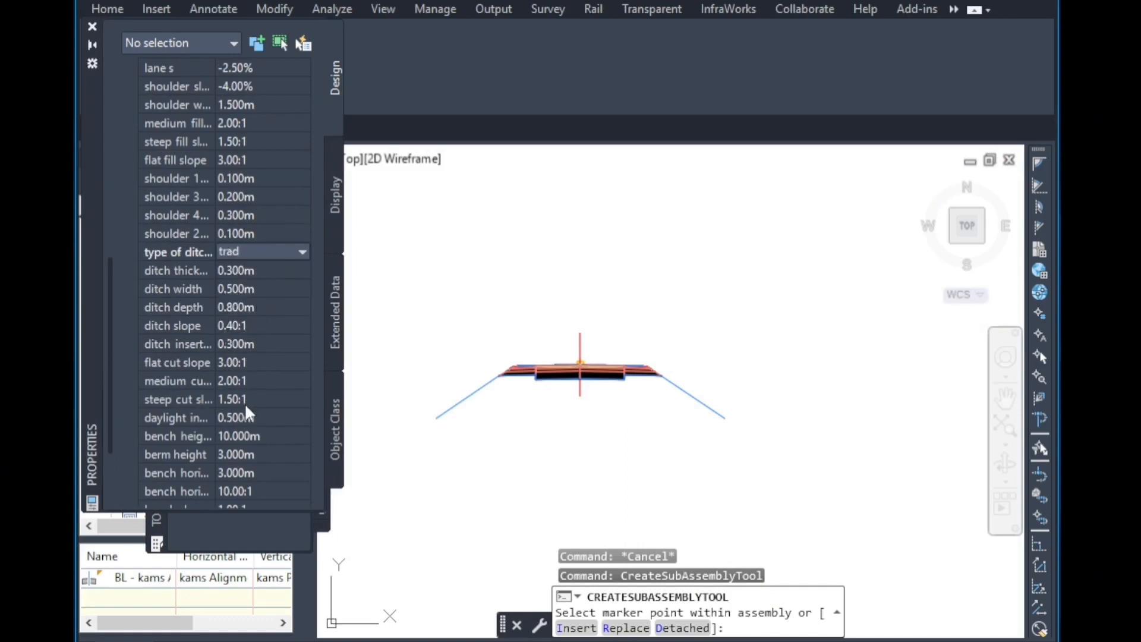
# Set both the fill undercut and cut undercut options of the subassembly to Yes.
pyautogui.scroll(-2, 245, 414)
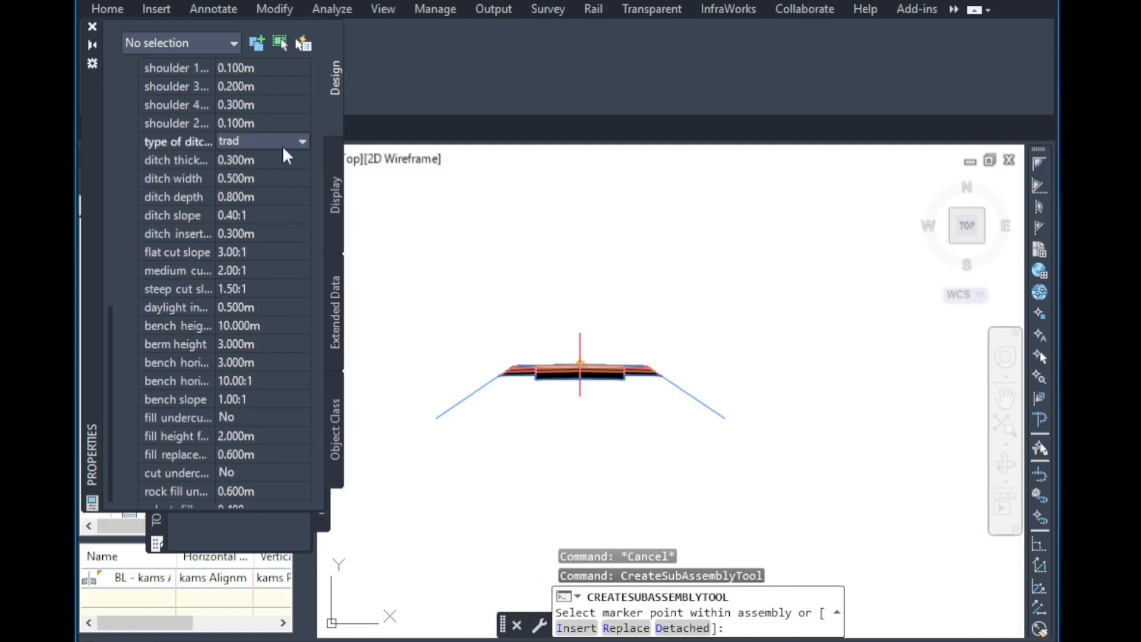
pyautogui.scroll(-1, 249, 384)
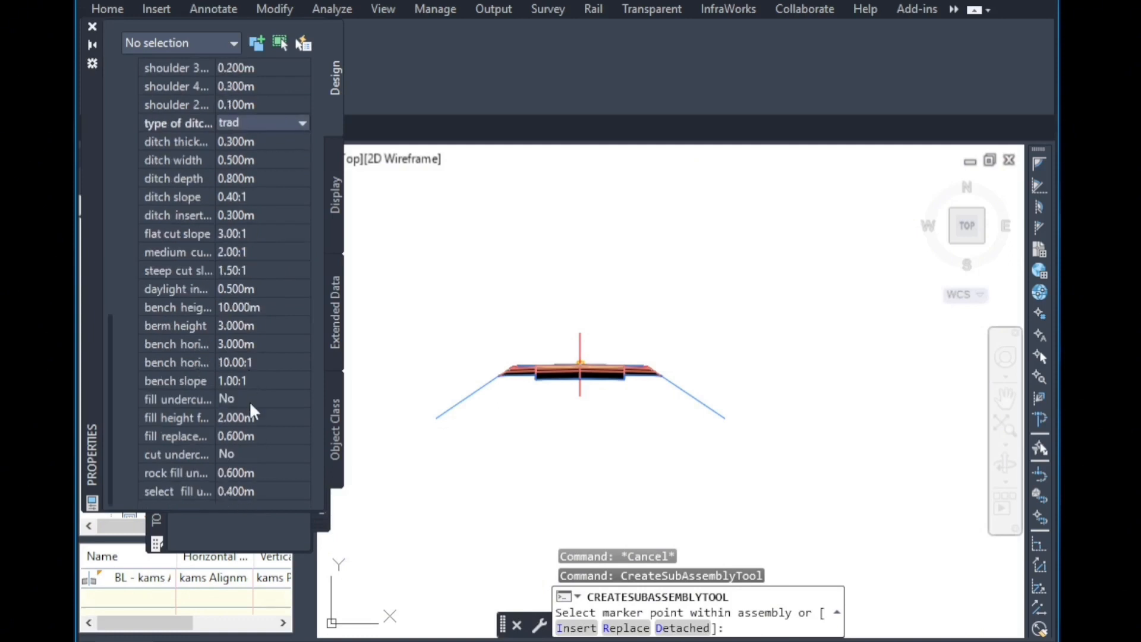
pyautogui.click(249, 397)
pyautogui.click(249, 398)
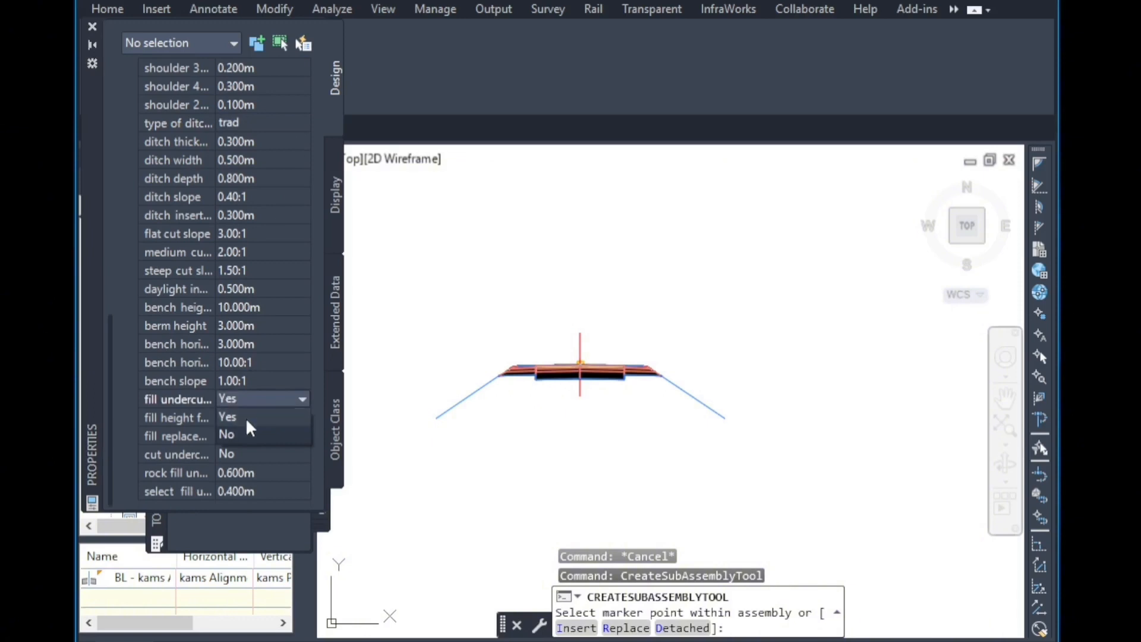
pyautogui.click(247, 419)
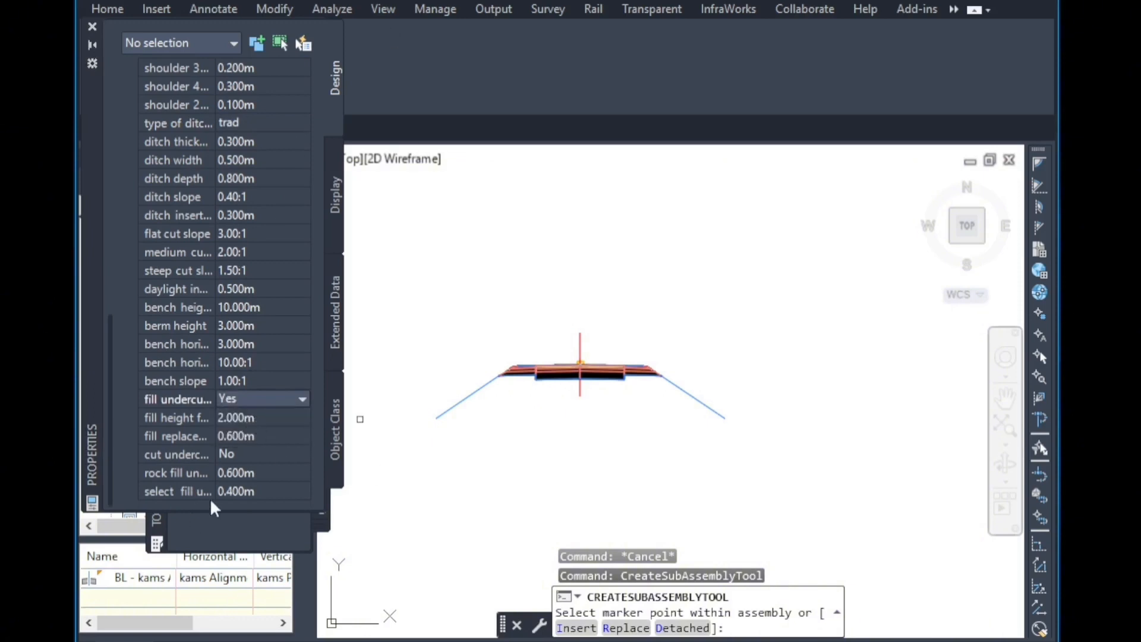
pyautogui.click(244, 454)
pyautogui.click(245, 454)
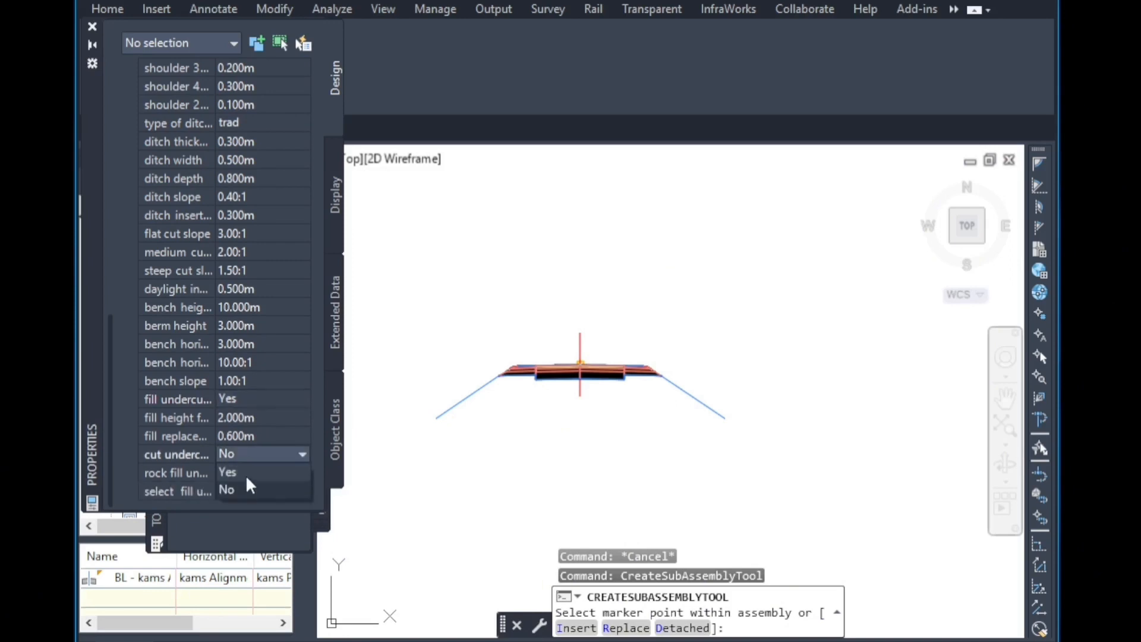
pyautogui.click(245, 474)
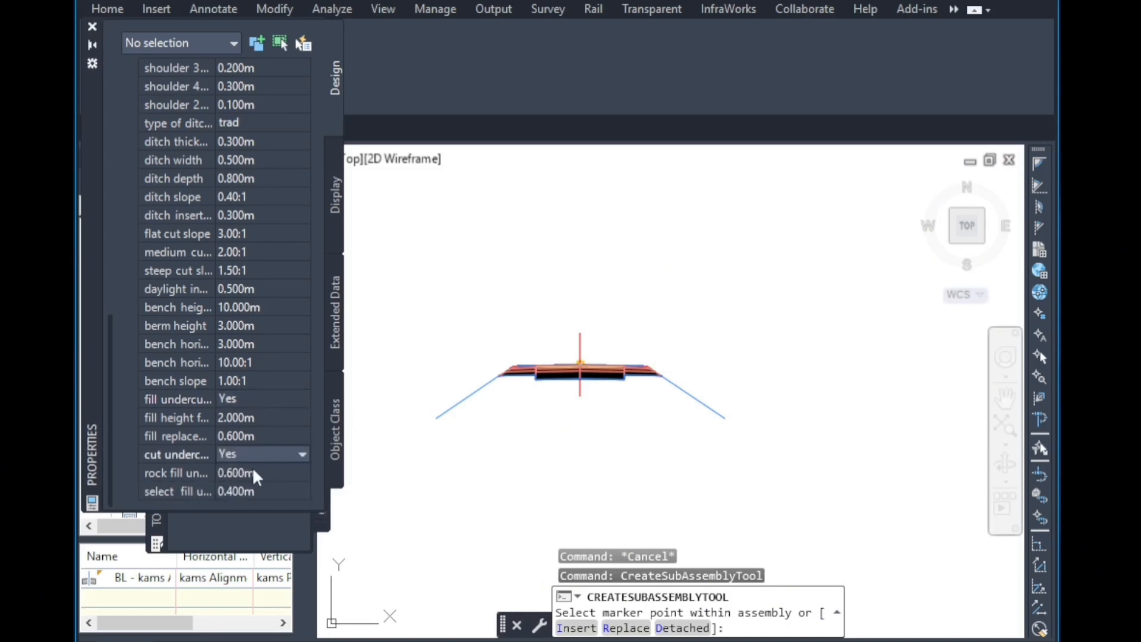
# Replace the right-side subassembly of the assembly with the new configuration, keeping similar targets.
pyautogui.scroll(10, 252, 485)
pyautogui.scroll(-4, 236, 423)
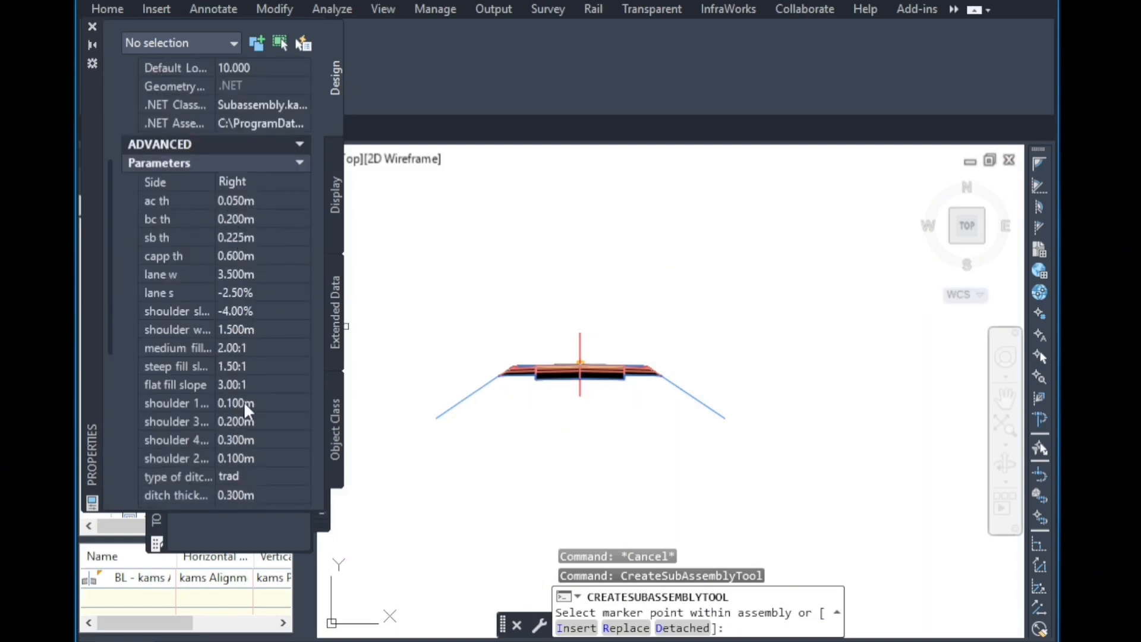
pyautogui.scroll(-6, 264, 410)
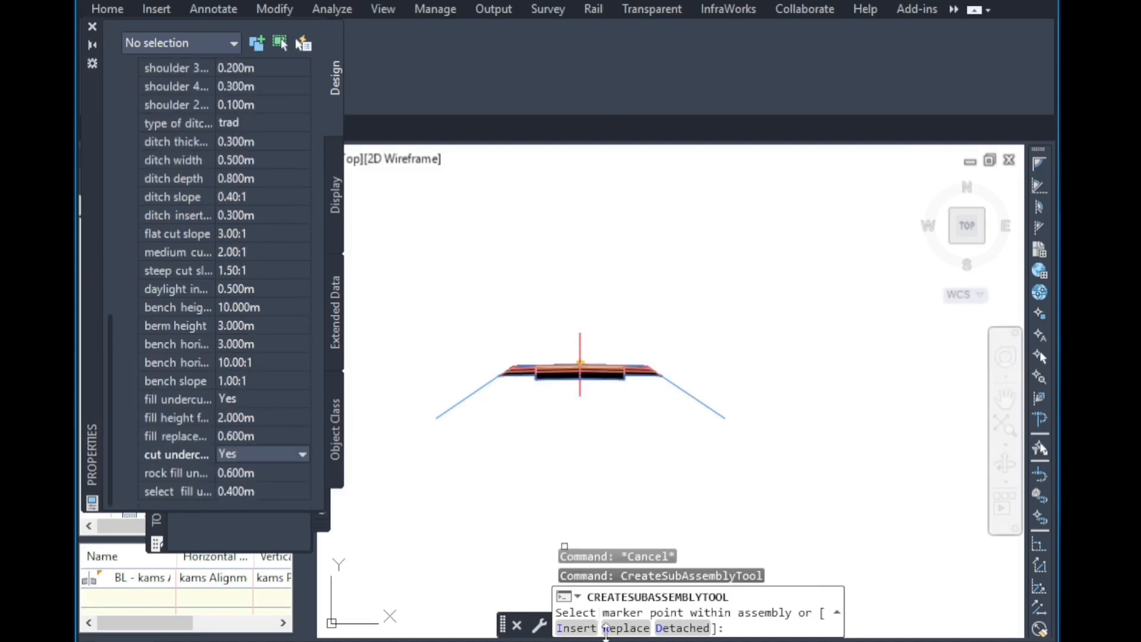
pyautogui.click(626, 628)
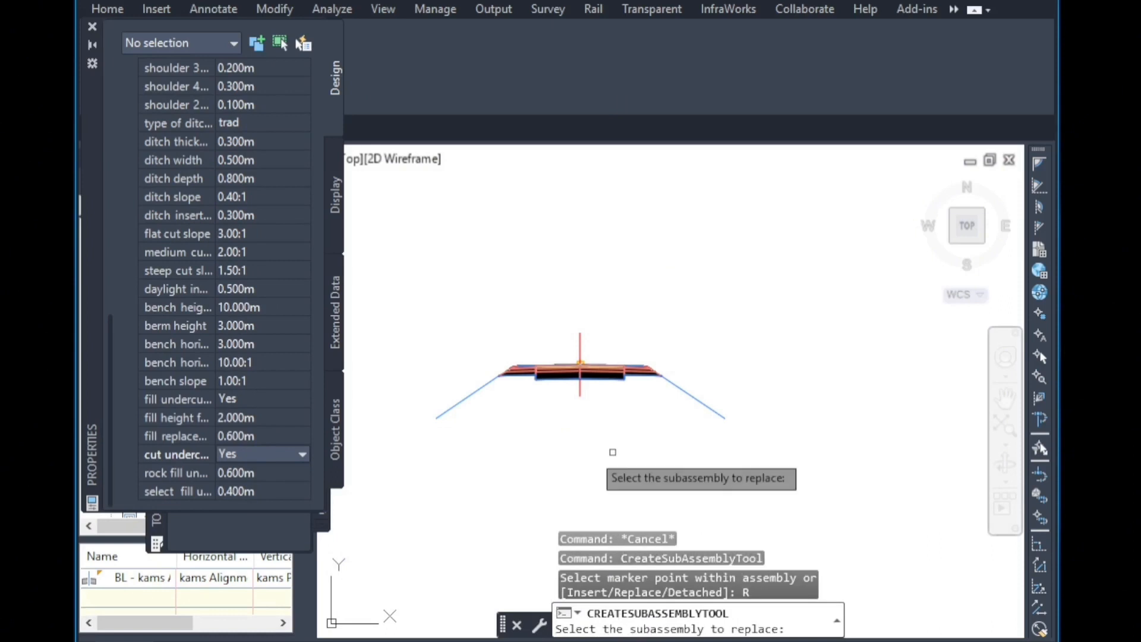
pyautogui.scroll(10, 279, 376)
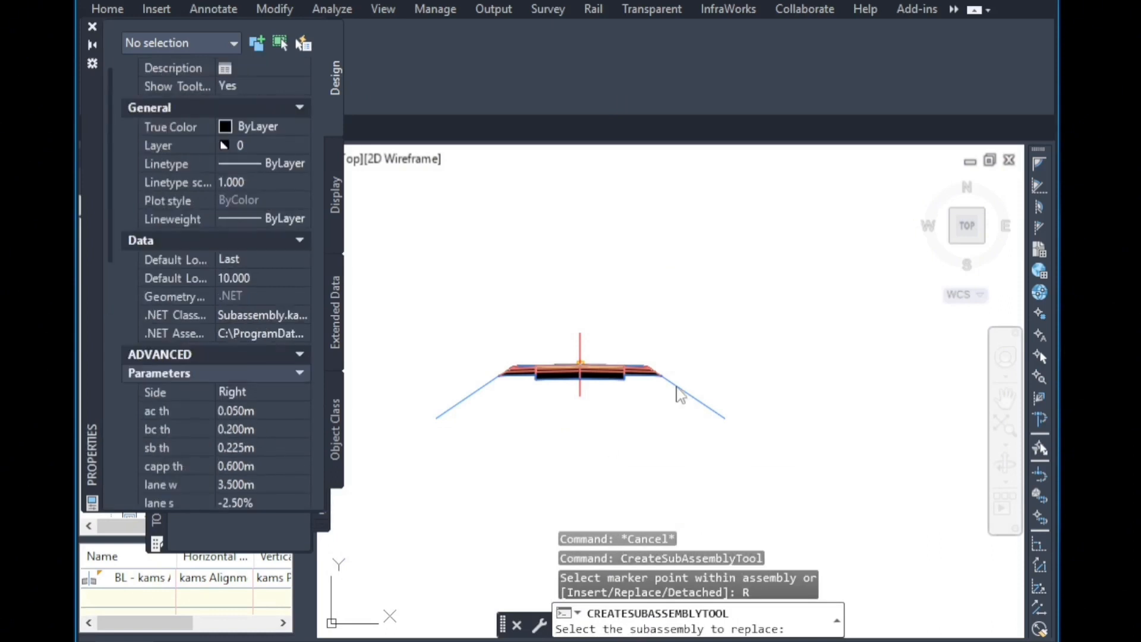
pyautogui.click(612, 376)
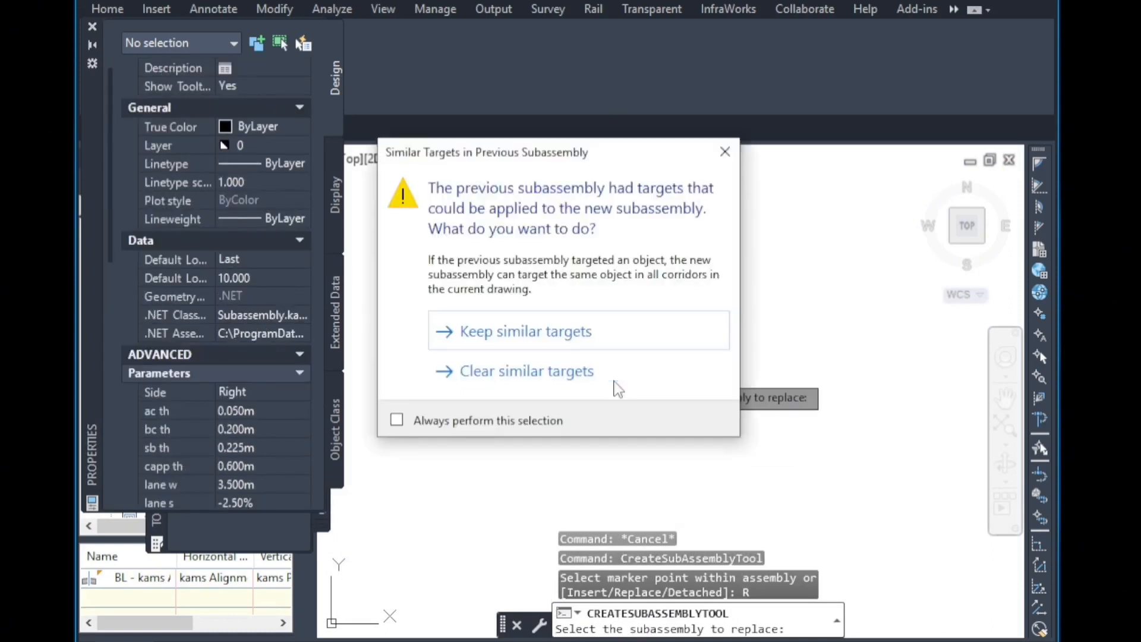
pyautogui.click(499, 342)
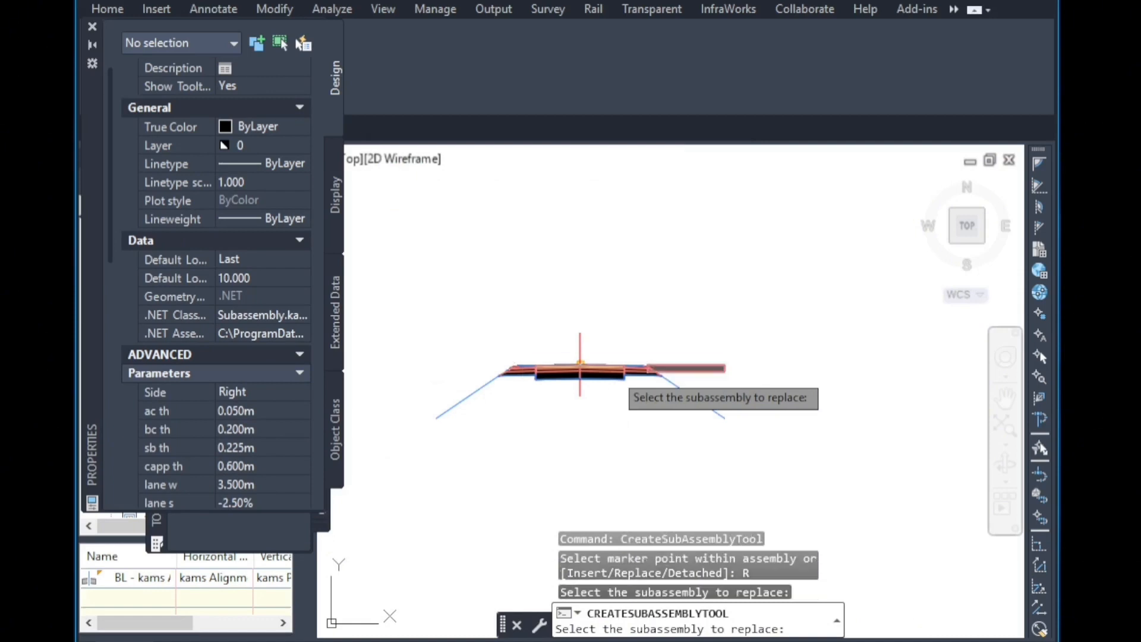
# Set the side to Left and replace the left-side subassembly, keeping similar targets.
pyautogui.click(257, 392)
pyautogui.click(257, 392)
pyautogui.click(256, 411)
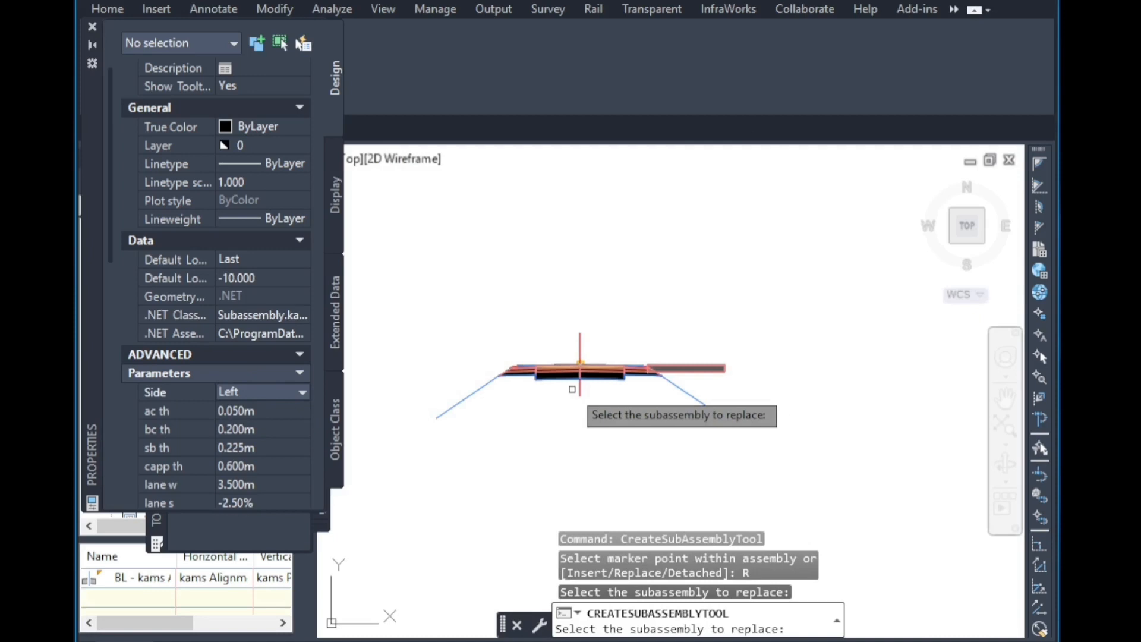
pyautogui.click(543, 376)
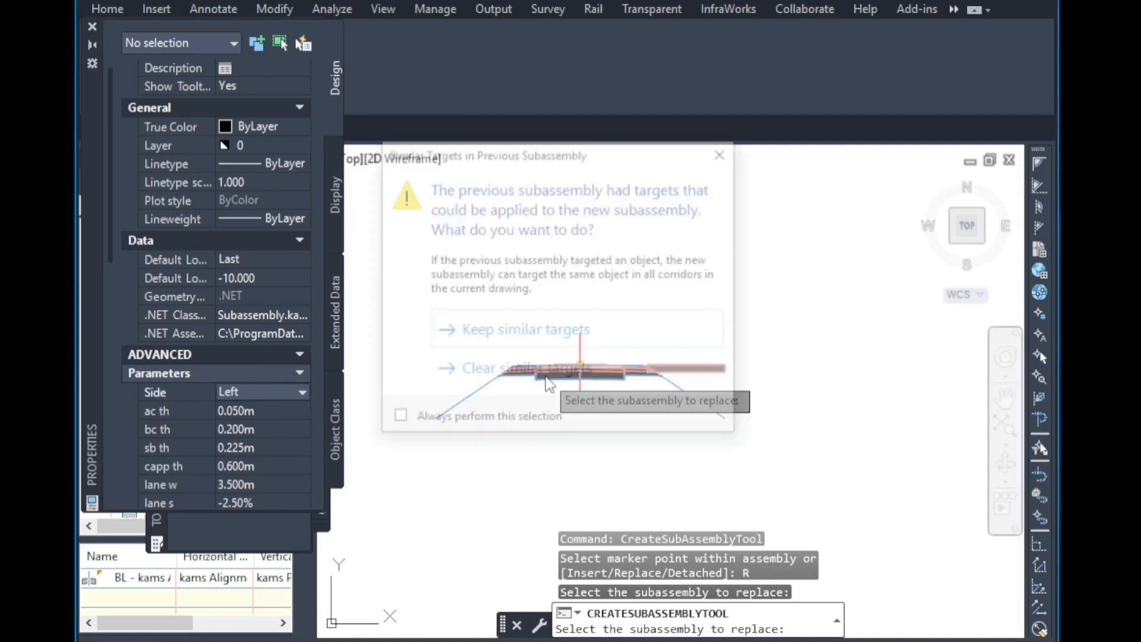
pyautogui.click(538, 328)
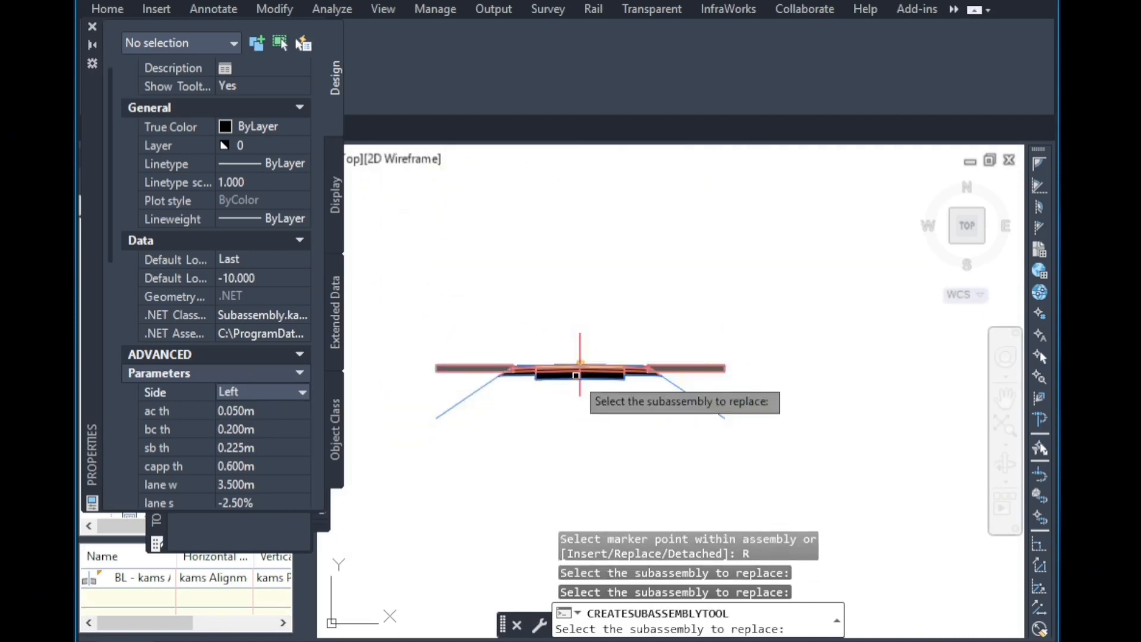
# Close the tool palette and rebuild the kams corridor.
pyautogui.click(92, 26)
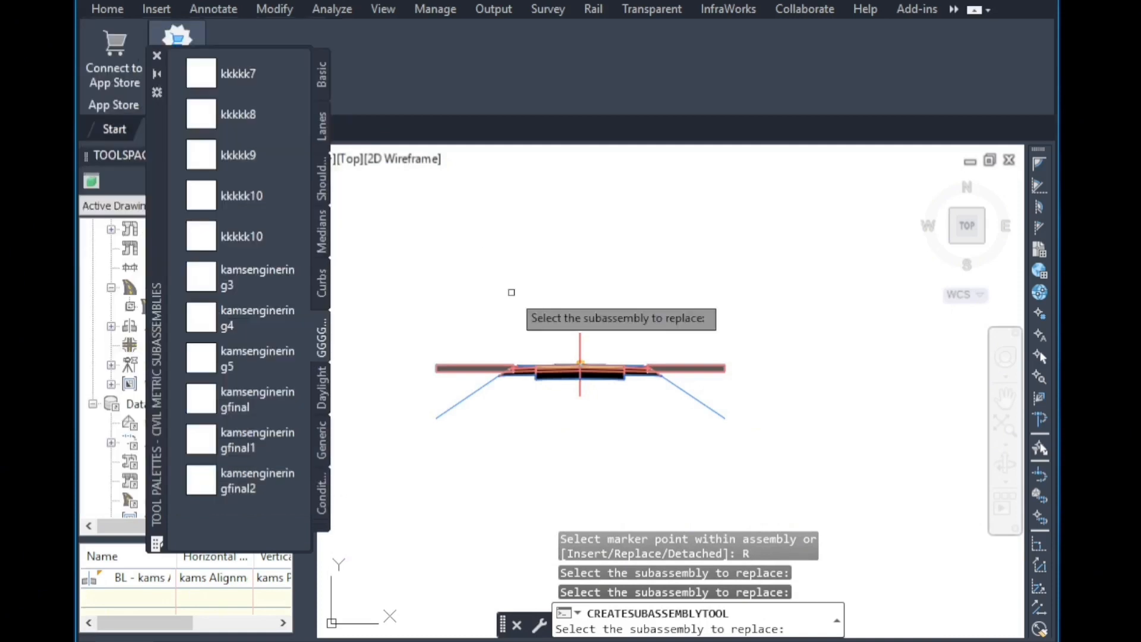
pyautogui.click(157, 58)
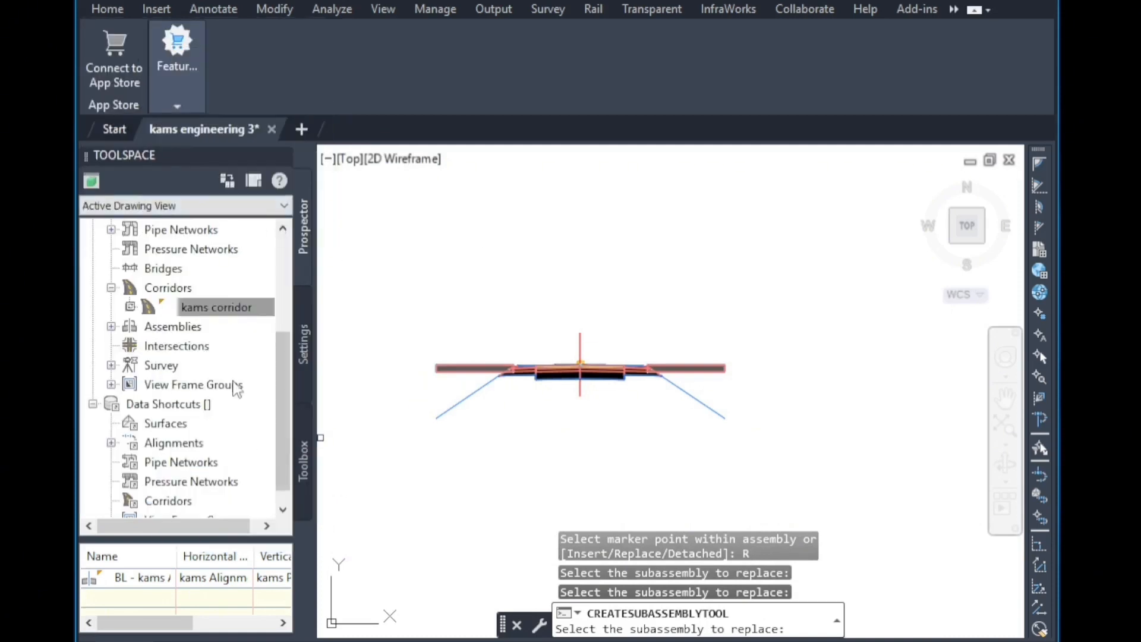
pyautogui.rightClick(221, 308)
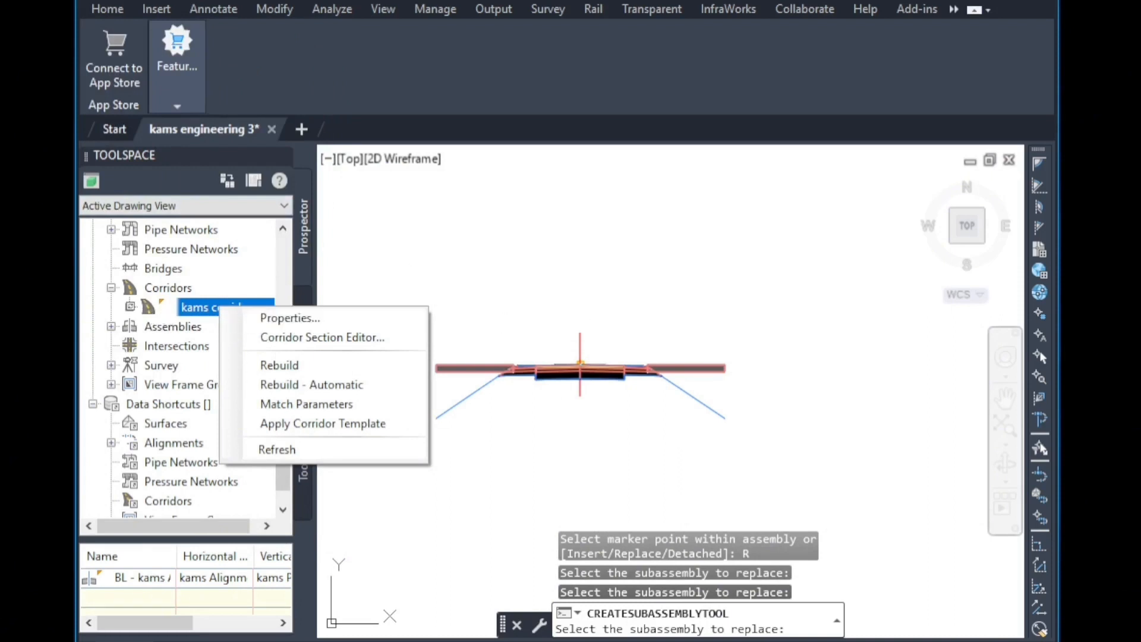
pyautogui.click(584, 320)
pyautogui.click(229, 307)
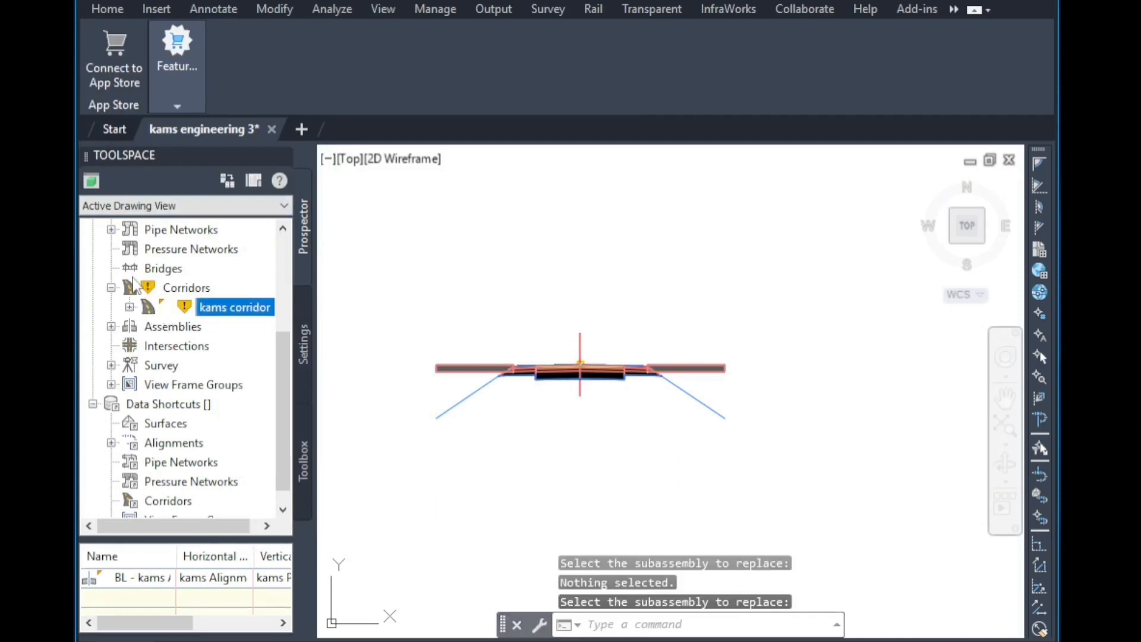
pyautogui.rightClick(224, 308)
pyautogui.click(325, 377)
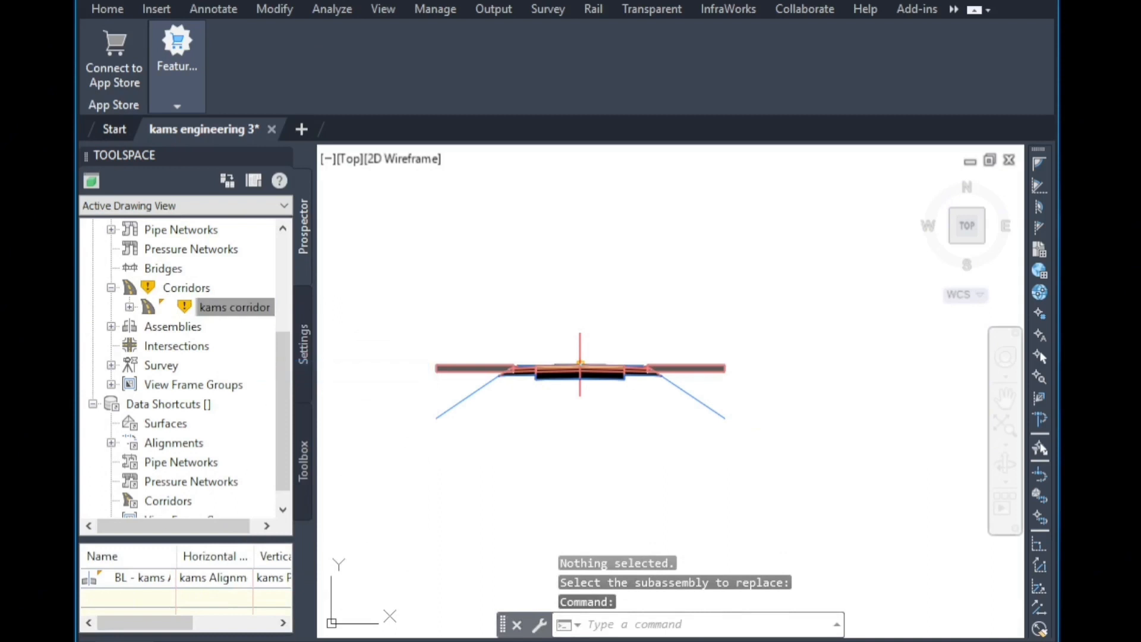
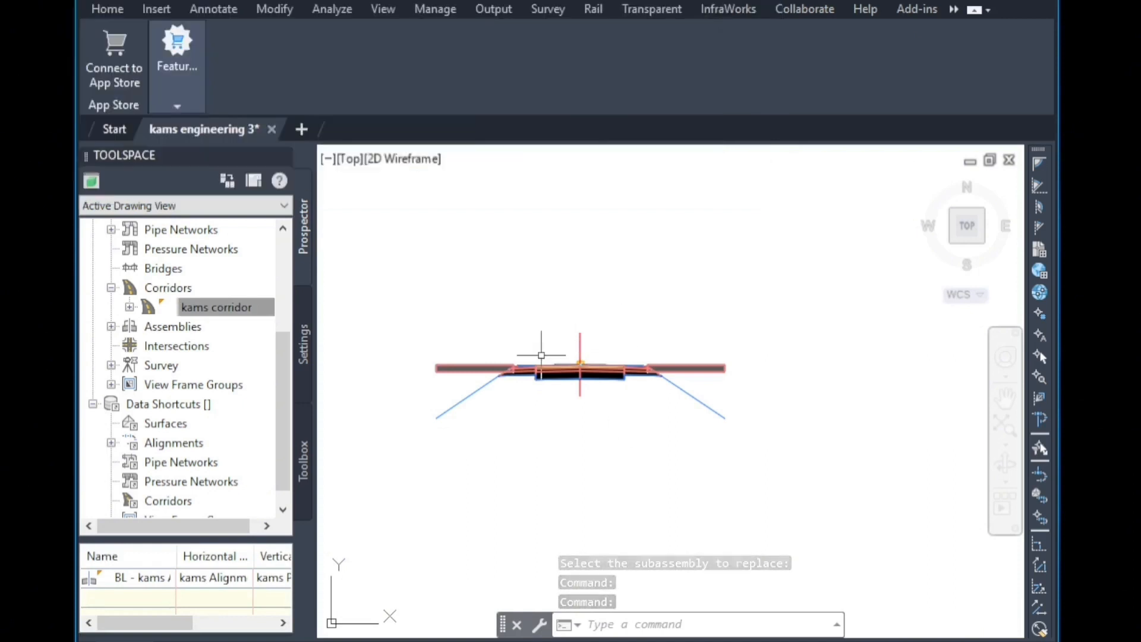
# Inspect the corridor cross sections in the section views, checking the undercut layers on both sides of the road.
pyautogui.scroll(-6, 523, 392)
pyautogui.scroll(-4, 521, 401)
pyautogui.scroll(-4, 642, 395)
pyautogui.scroll(4, 584, 559)
pyautogui.scroll(7, 579, 309)
pyautogui.scroll(8, 660, 334)
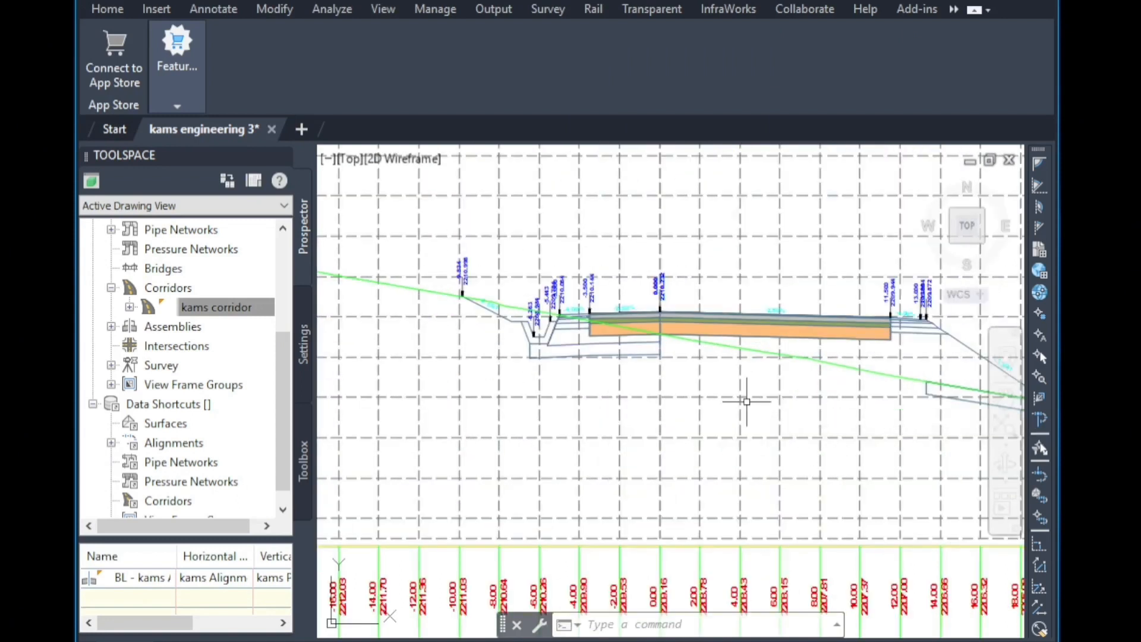
pyautogui.scroll(2, 692, 342)
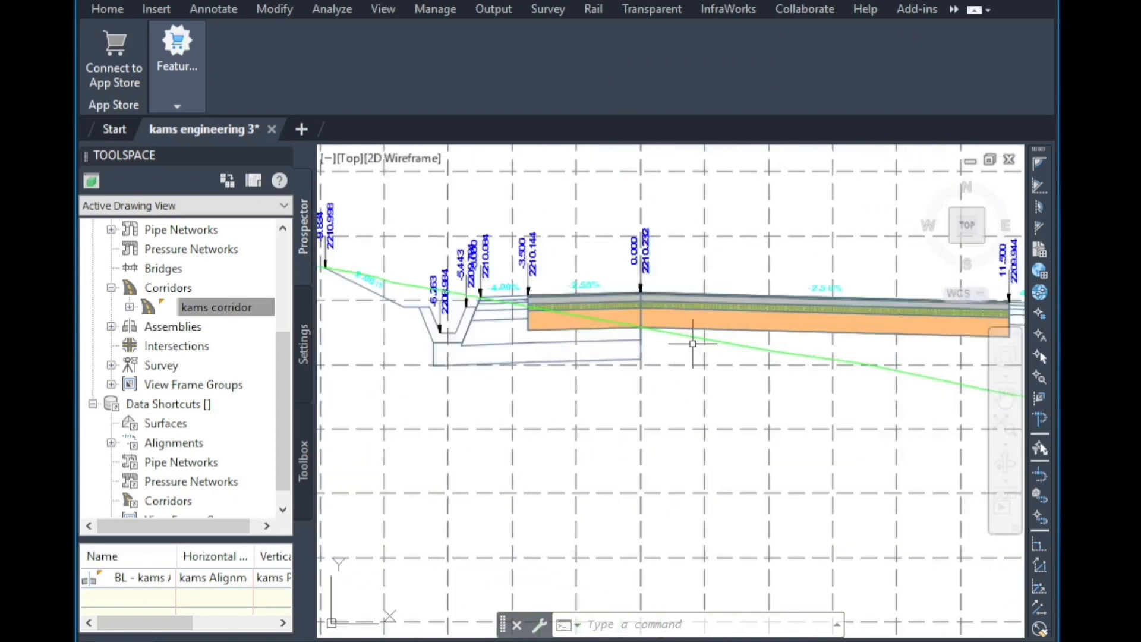
pyautogui.scroll(-6, 645, 408)
pyautogui.scroll(6, 639, 205)
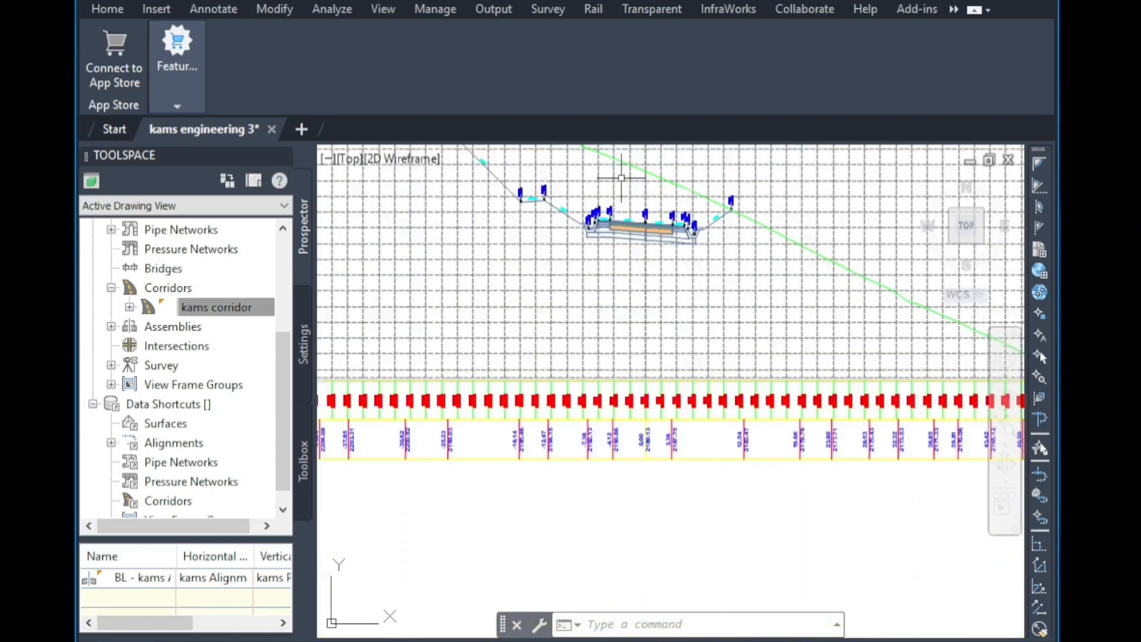
pyautogui.scroll(4, 856, 362)
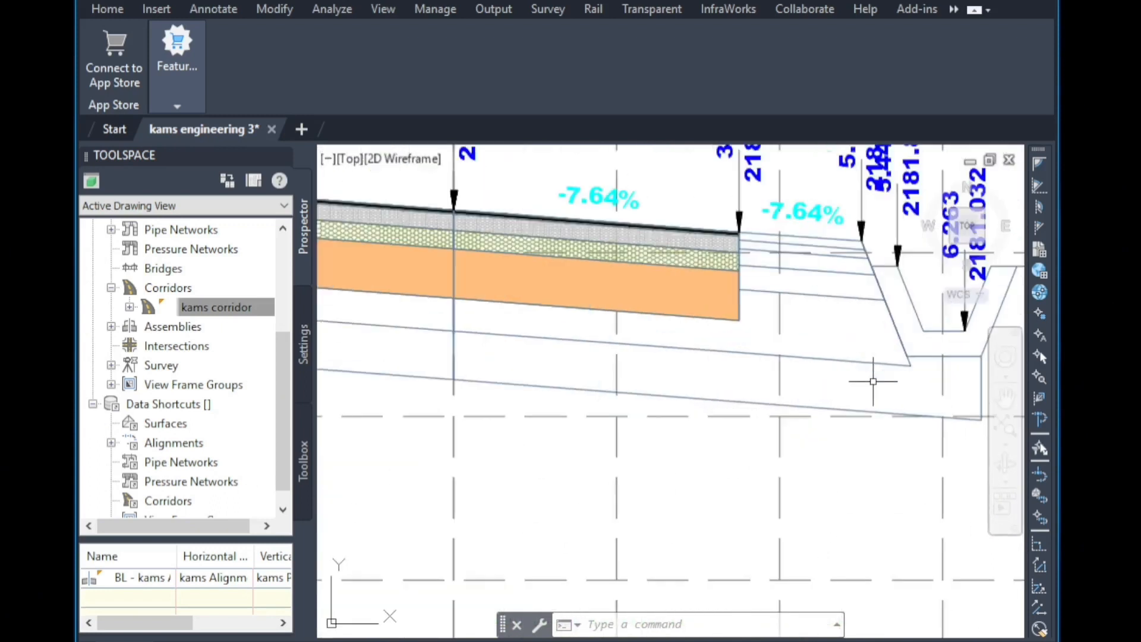
pyautogui.scroll(-2, 843, 374)
pyautogui.scroll(3, 859, 371)
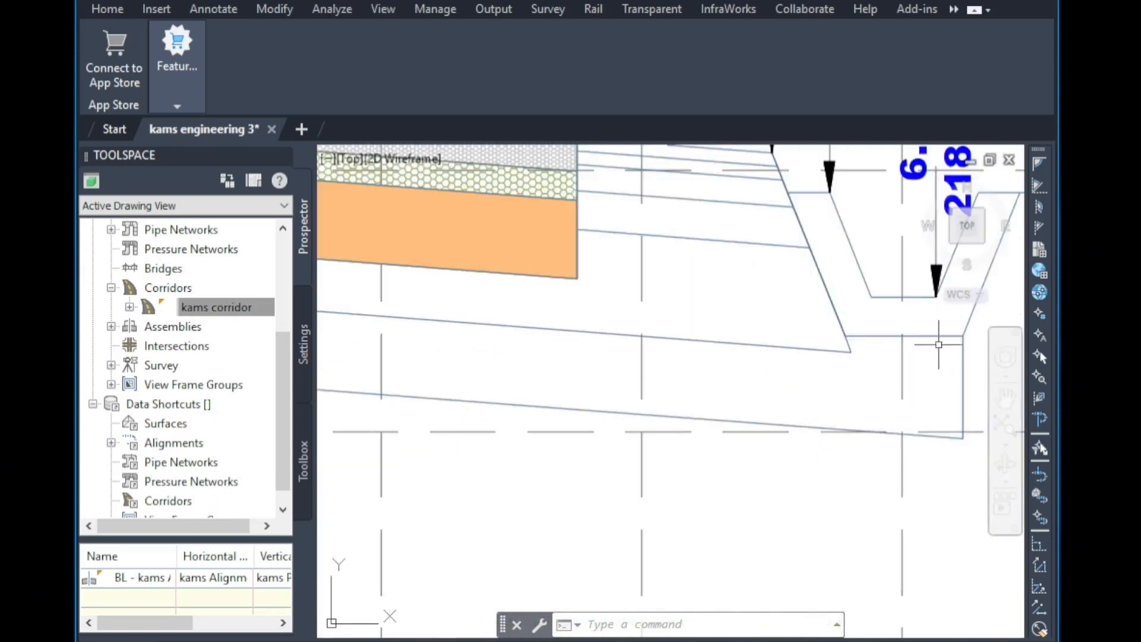
pyautogui.scroll(-3, 856, 354)
pyautogui.scroll(-3, 861, 364)
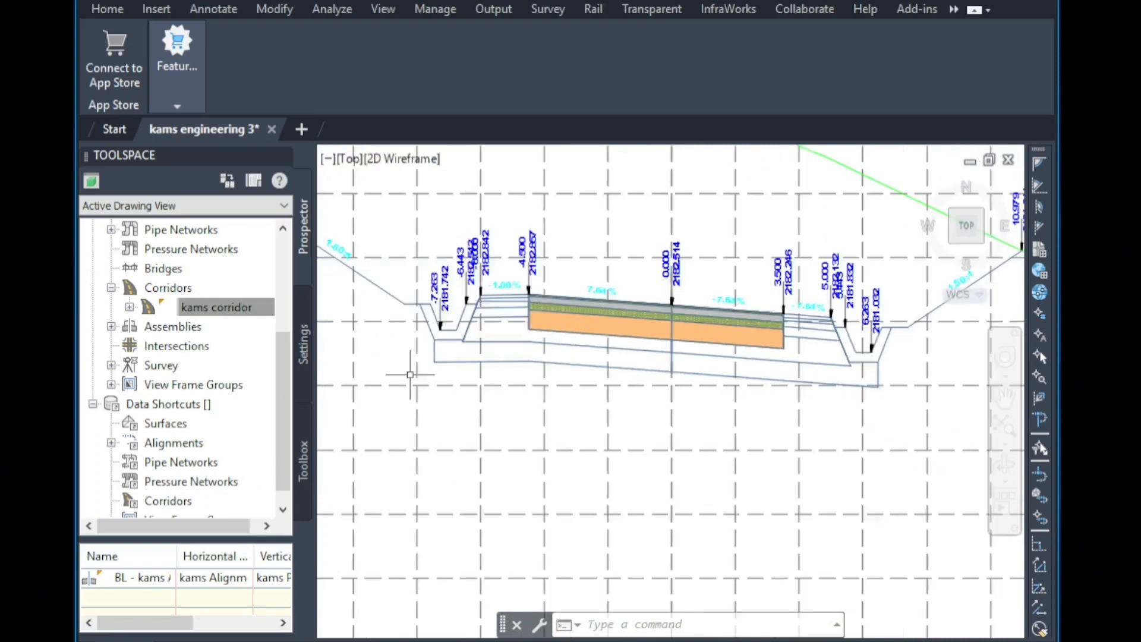
pyautogui.scroll(3, 588, 390)
pyautogui.scroll(-5, 588, 389)
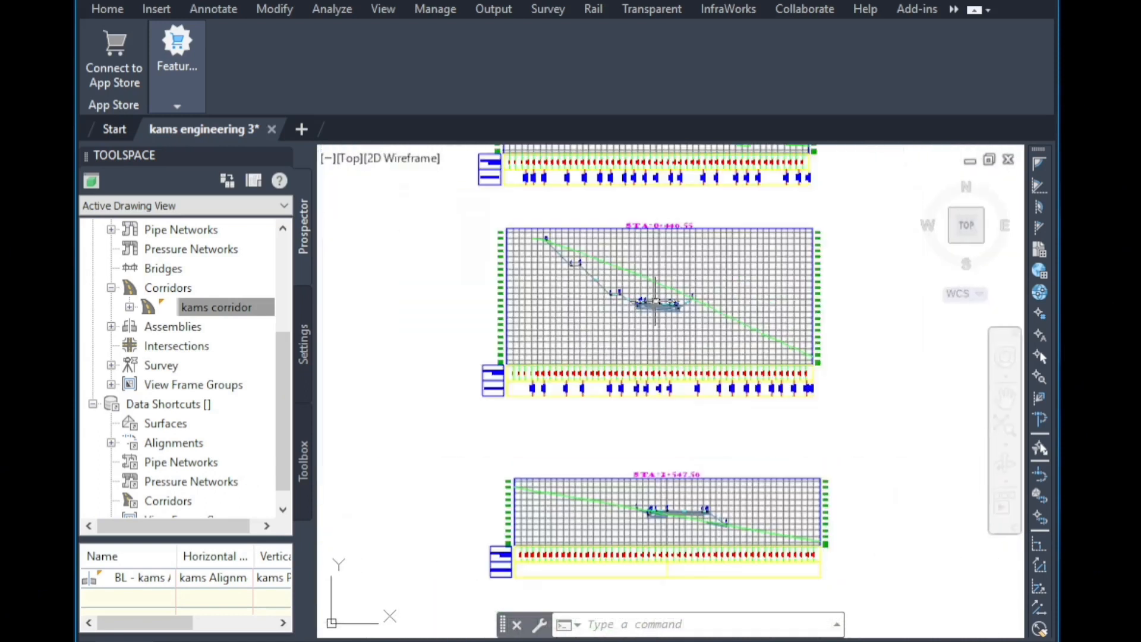
pyautogui.scroll(5, 680, 522)
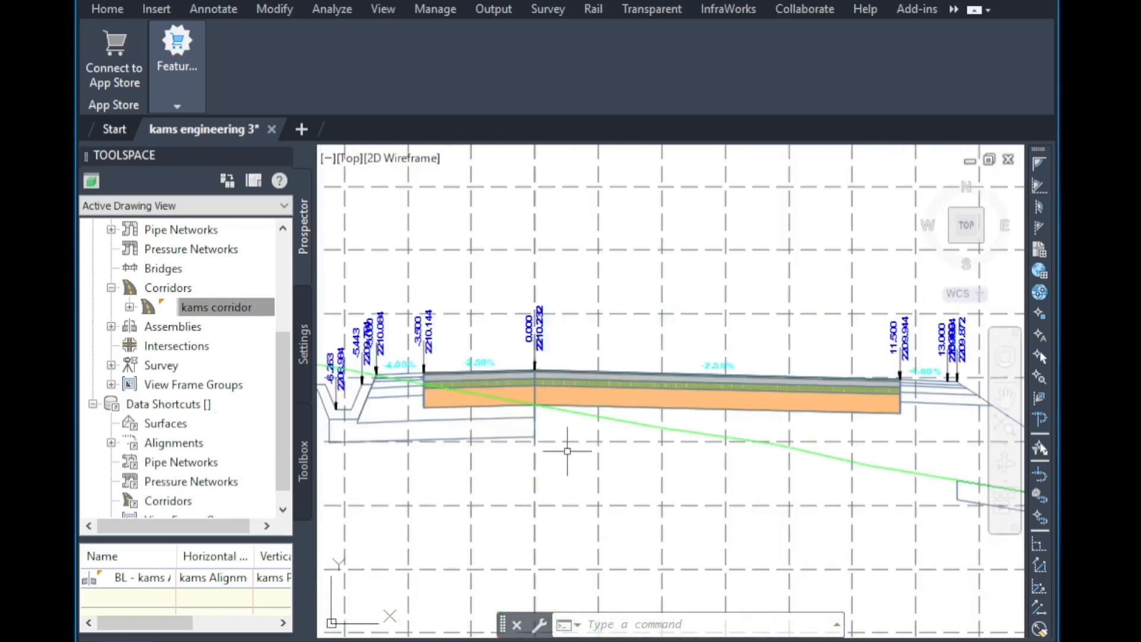
pyautogui.scroll(2, 502, 428)
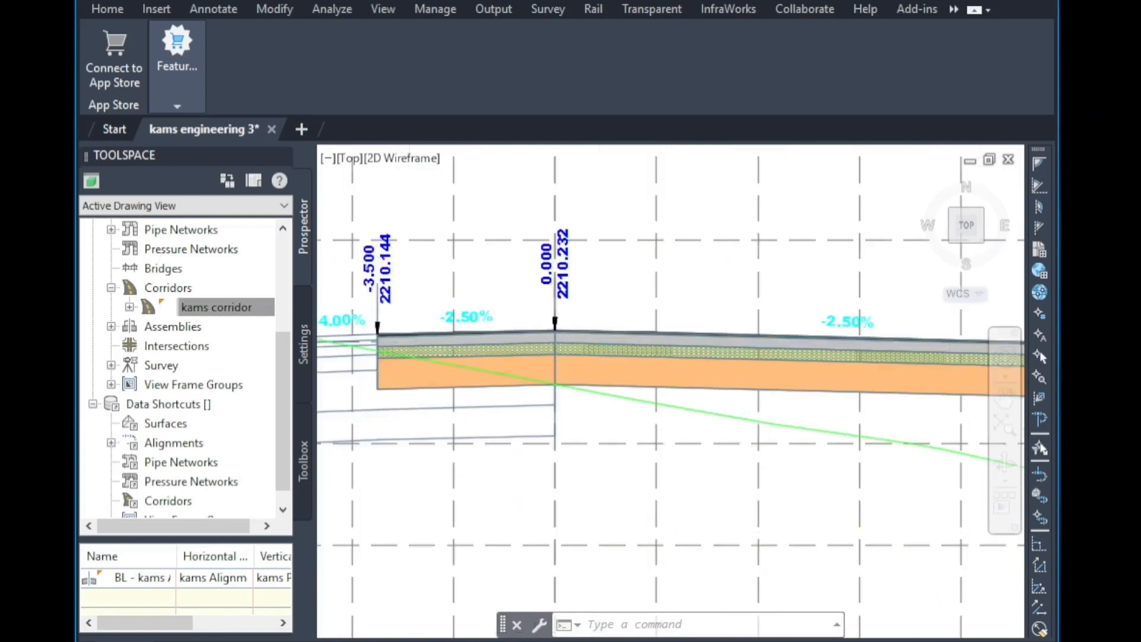
pyautogui.scroll(-2, 757, 337)
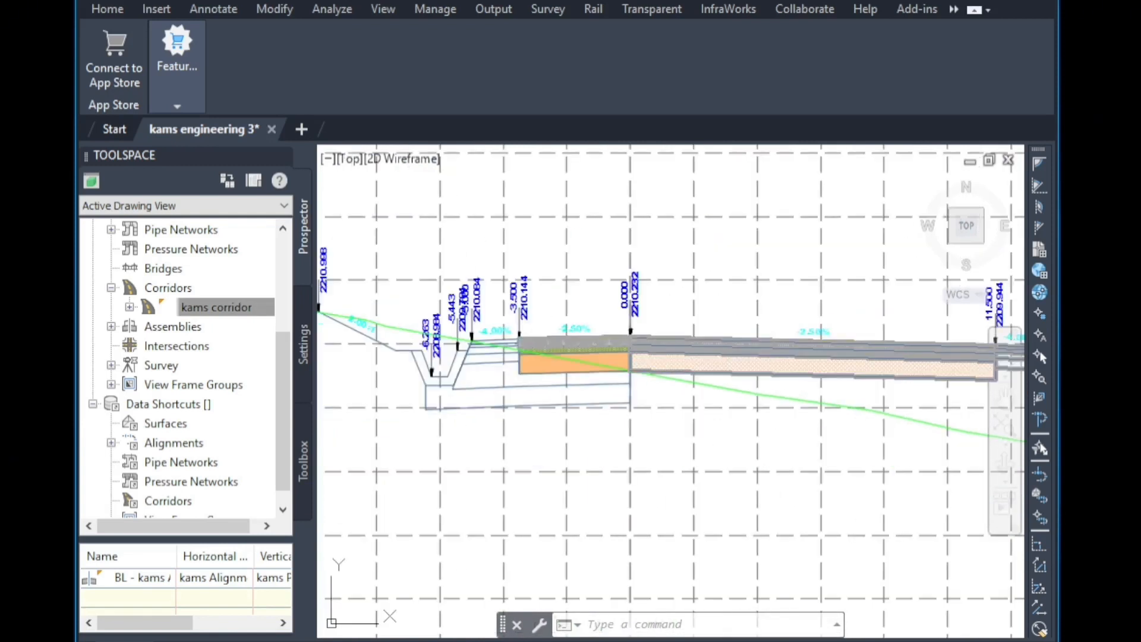
pyautogui.scroll(3, 599, 470)
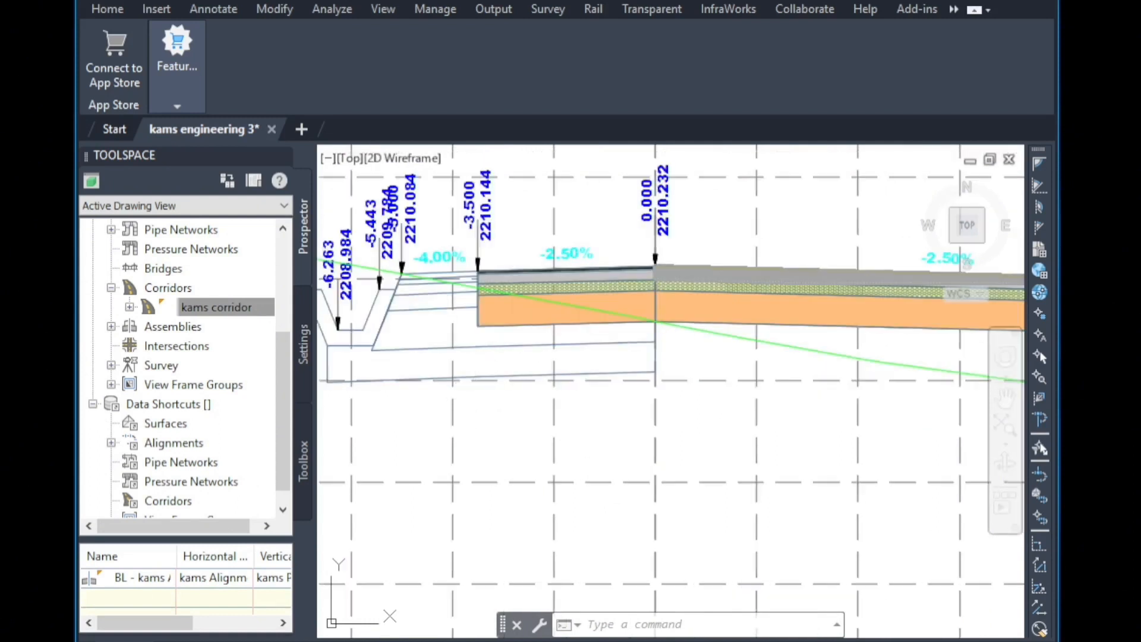
pyautogui.scroll(-3, 411, 392)
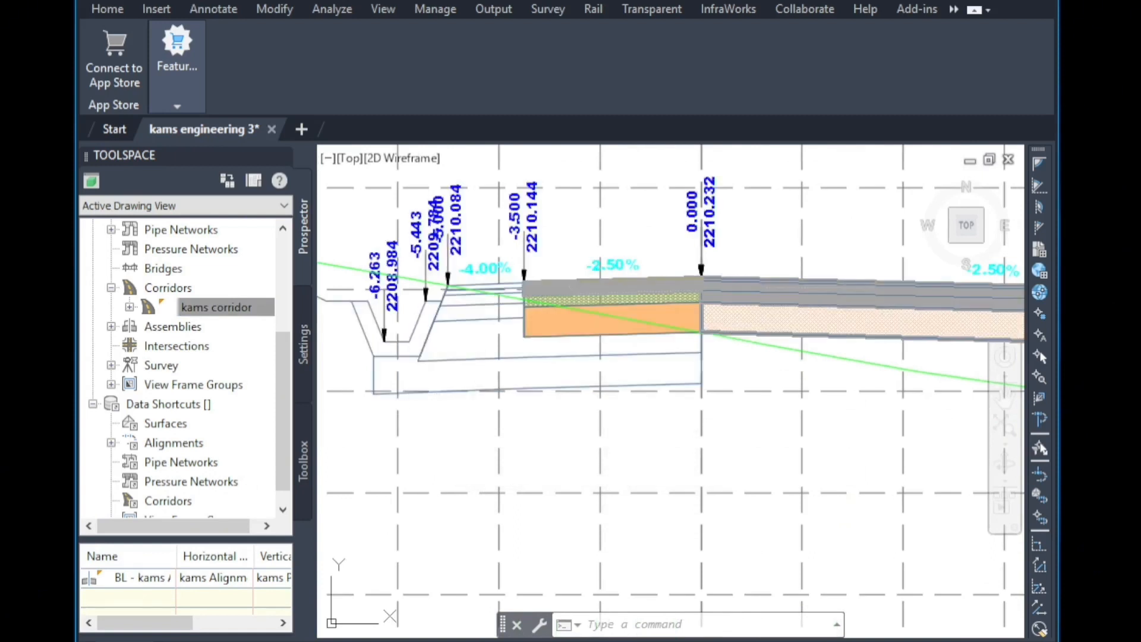
pyautogui.scroll(-5, 471, 358)
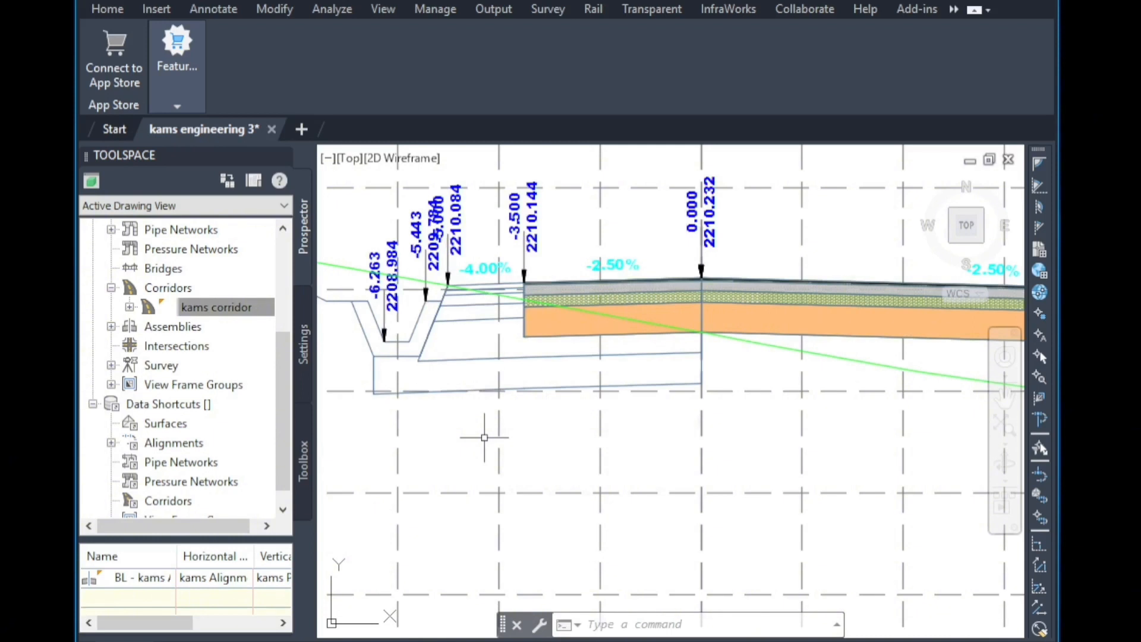
pyautogui.scroll(-3, 509, 471)
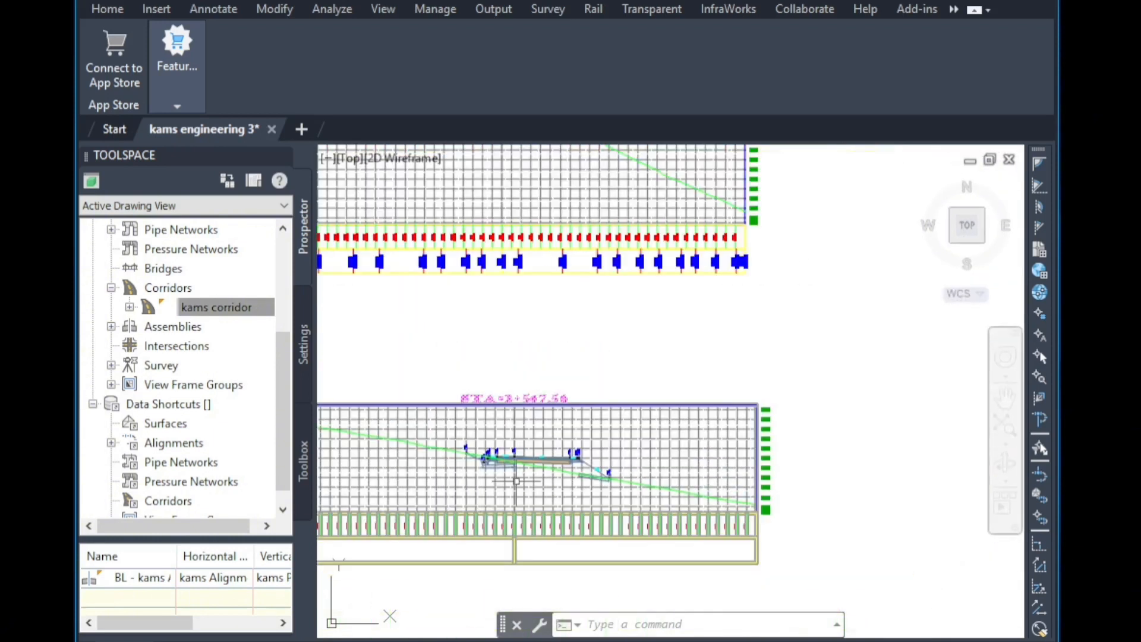
pyautogui.scroll(8, 591, 395)
pyautogui.scroll(-2, 454, 337)
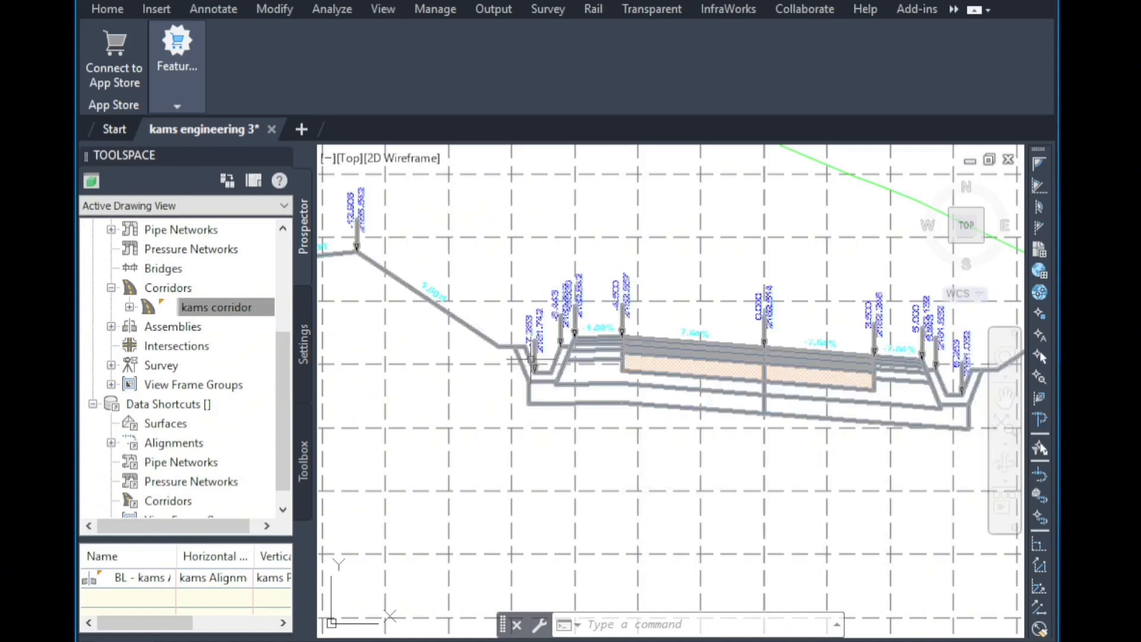
pyautogui.scroll(-3, 521, 603)
pyautogui.scroll(-5, 726, 565)
pyautogui.scroll(5, 693, 404)
pyautogui.scroll(2, 693, 404)
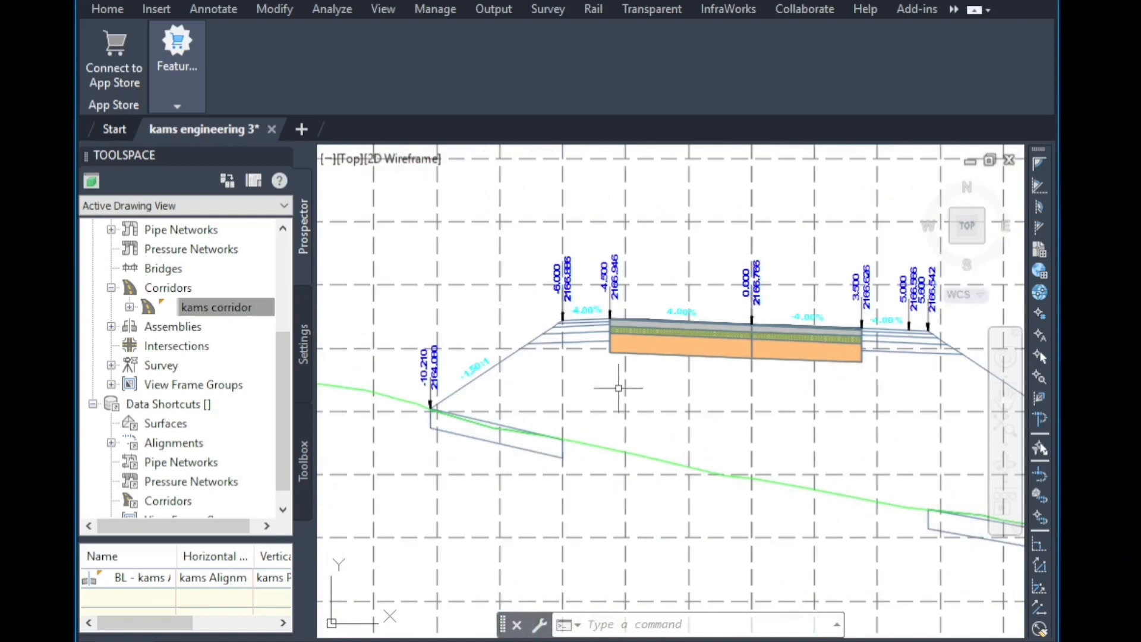
pyautogui.scroll(4, 502, 433)
pyautogui.scroll(-2, 485, 416)
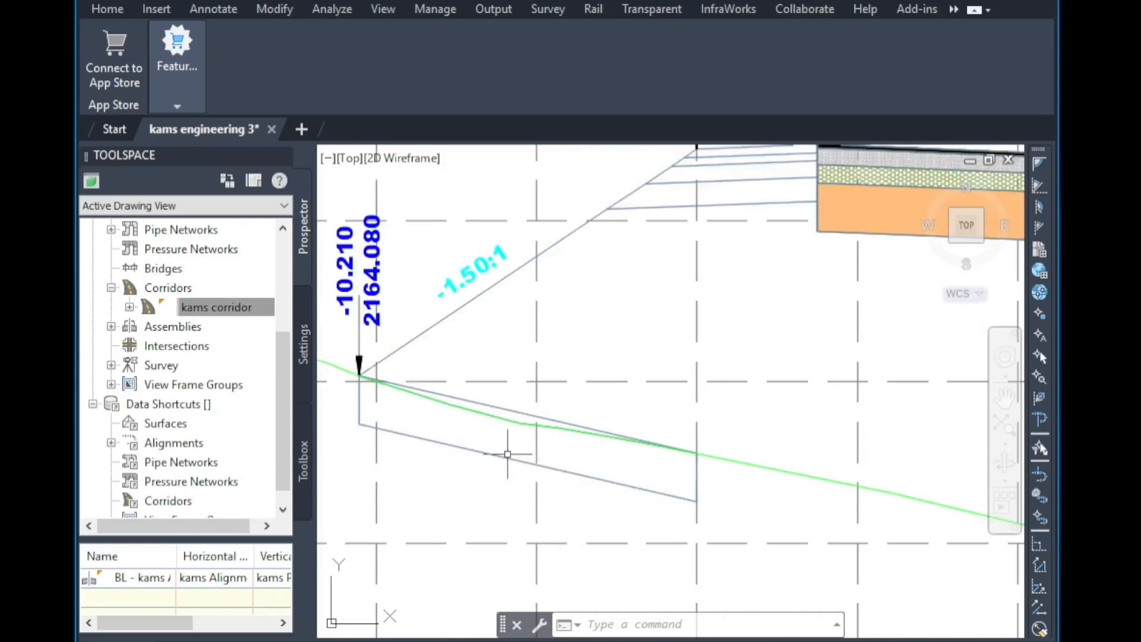
pyautogui.scroll(-5, 505, 455)
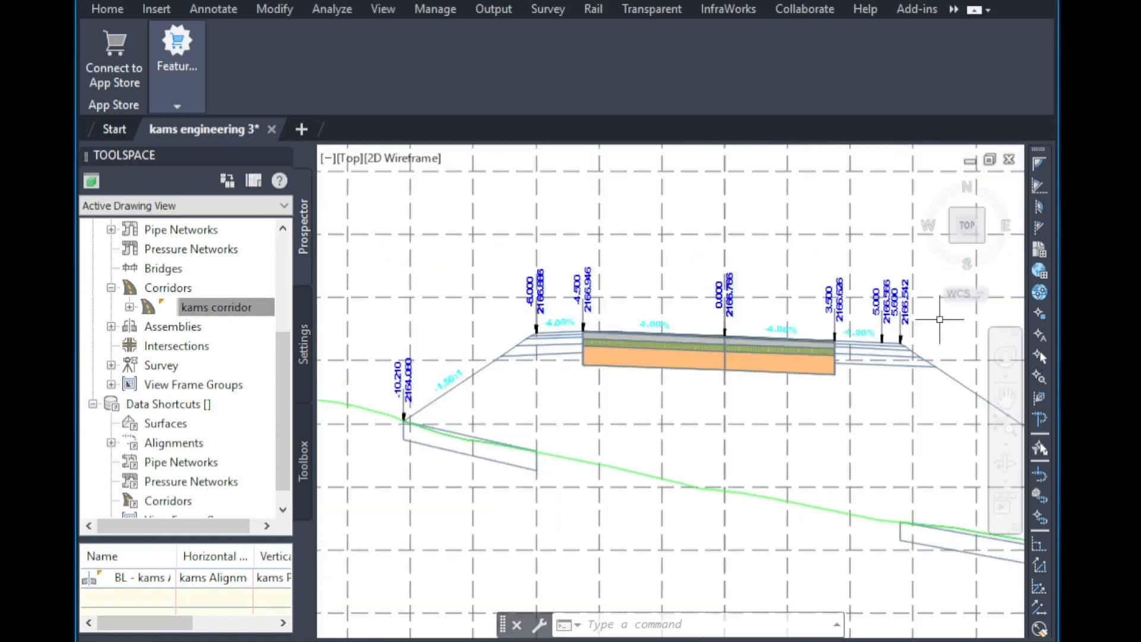
pyautogui.scroll(4, 939, 319)
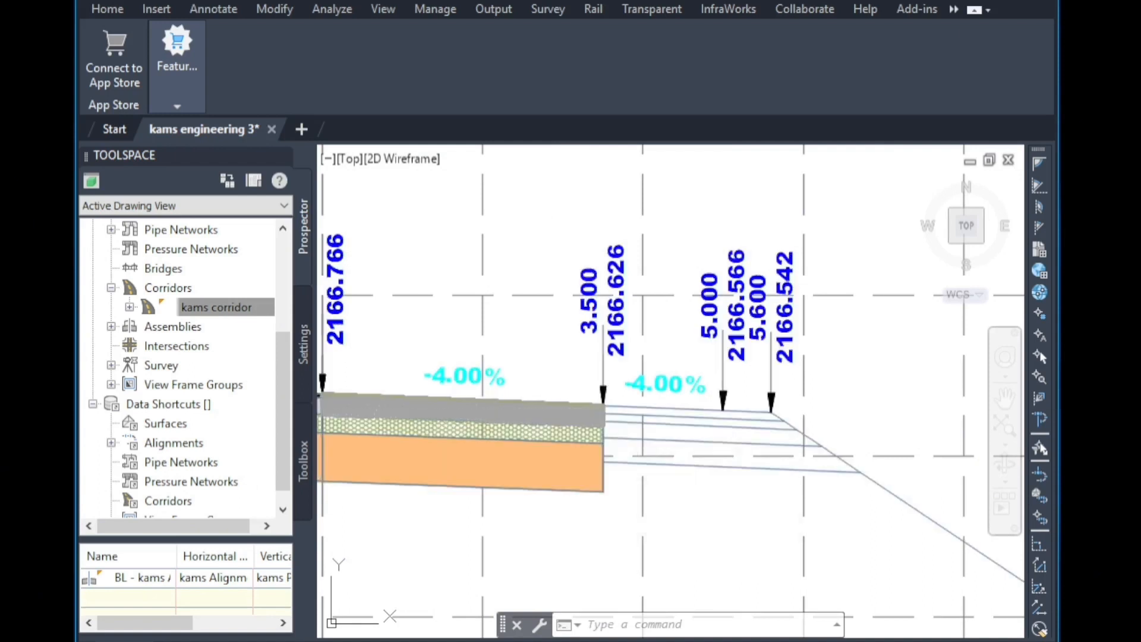
pyautogui.scroll(-5, 795, 304)
pyautogui.scroll(6, 812, 419)
pyautogui.scroll(-4, 812, 419)
pyautogui.scroll(3, 470, 317)
pyautogui.scroll(-5, 602, 419)
pyautogui.scroll(-4, 618, 275)
pyautogui.scroll(5, 611, 488)
pyautogui.scroll(6, 612, 489)
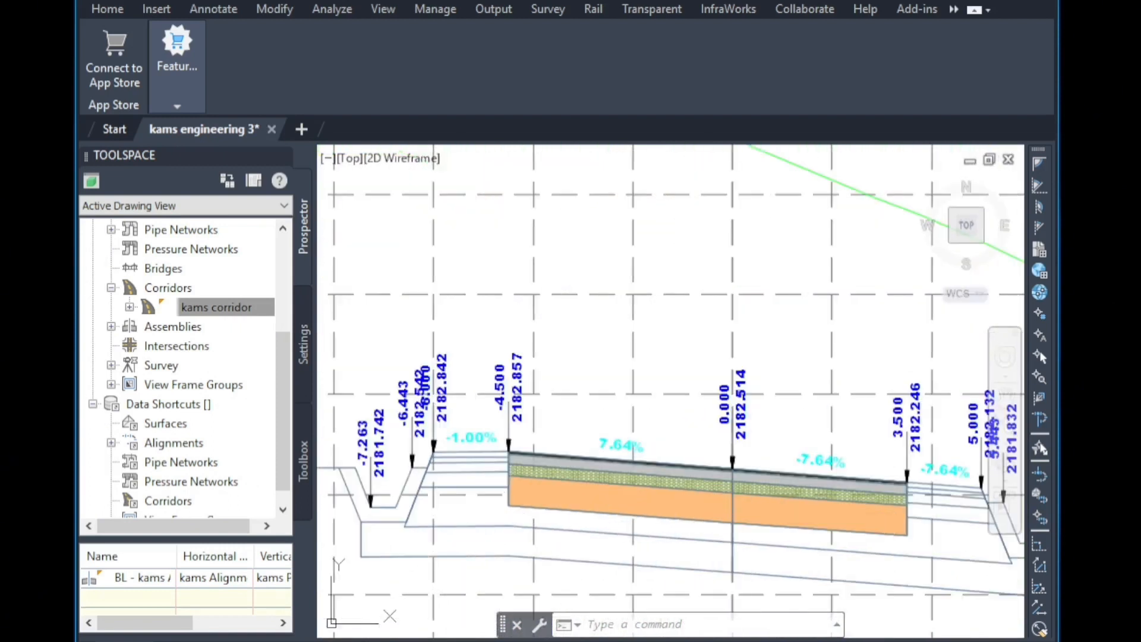
pyautogui.scroll(2, 974, 452)
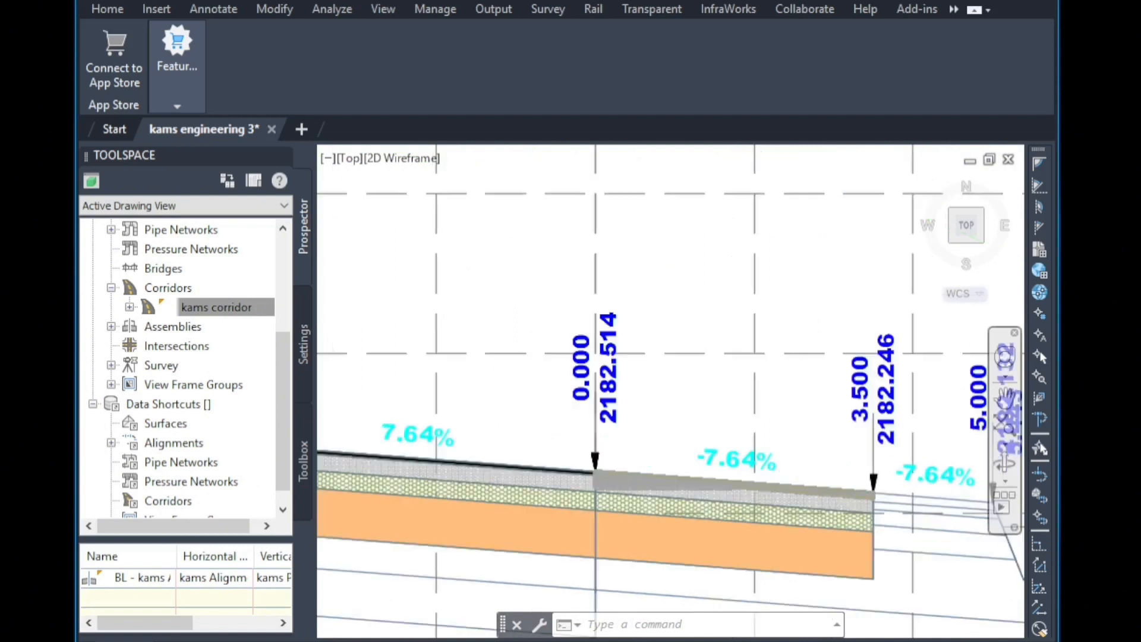
pyautogui.scroll(1, 956, 465)
pyautogui.scroll(-2, 464, 313)
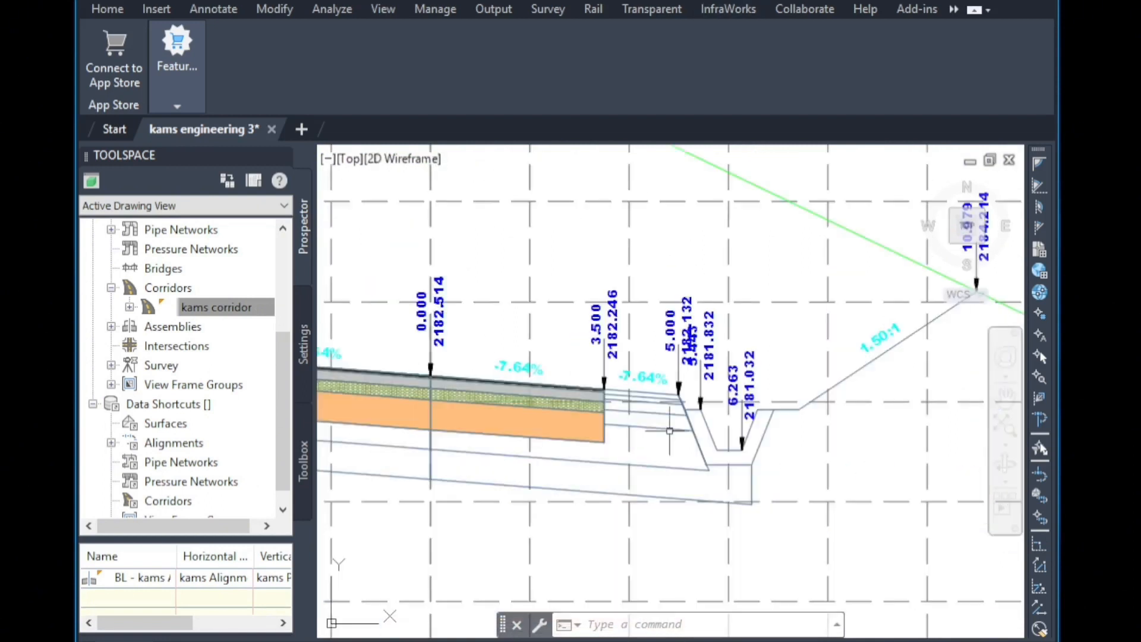
pyautogui.scroll(2, 736, 458)
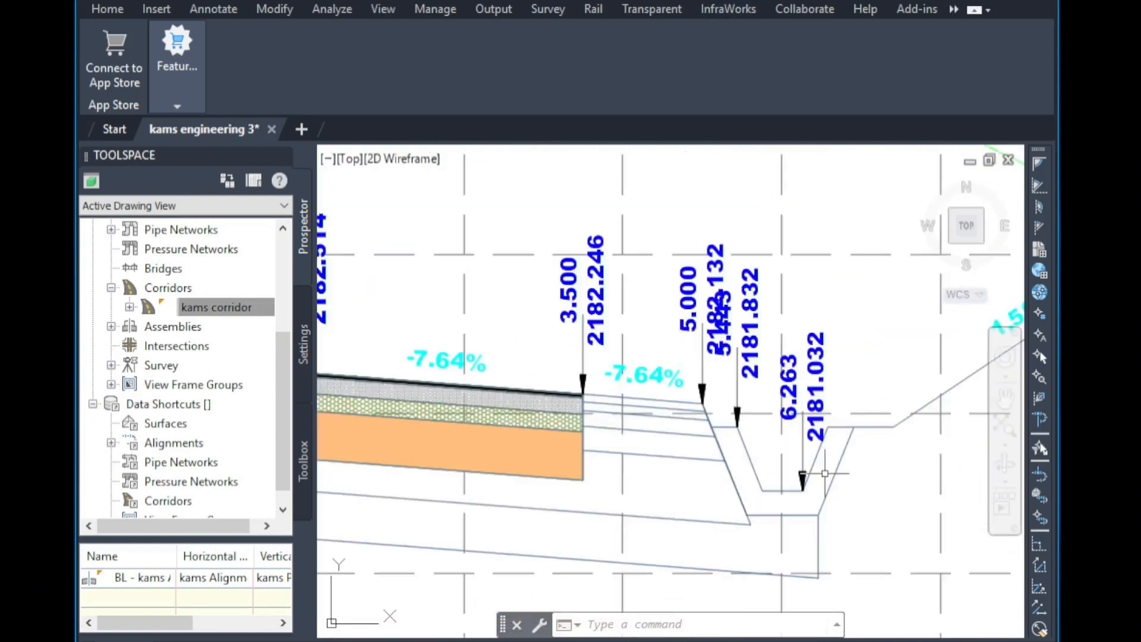
pyautogui.scroll(-2, 920, 473)
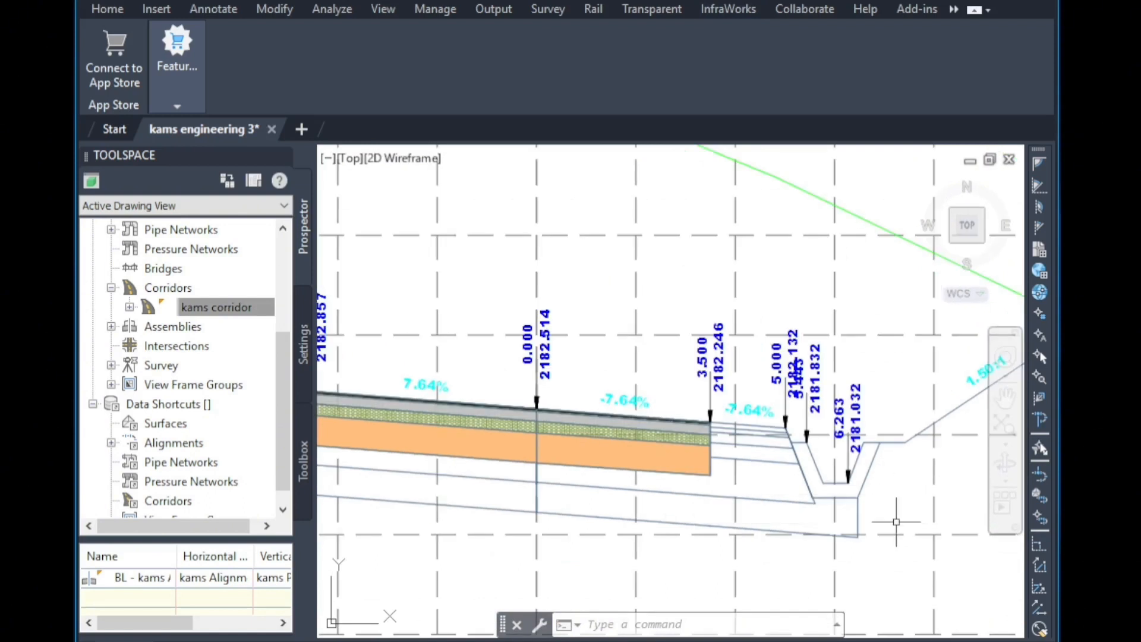
pyautogui.moveTo(878, 522)
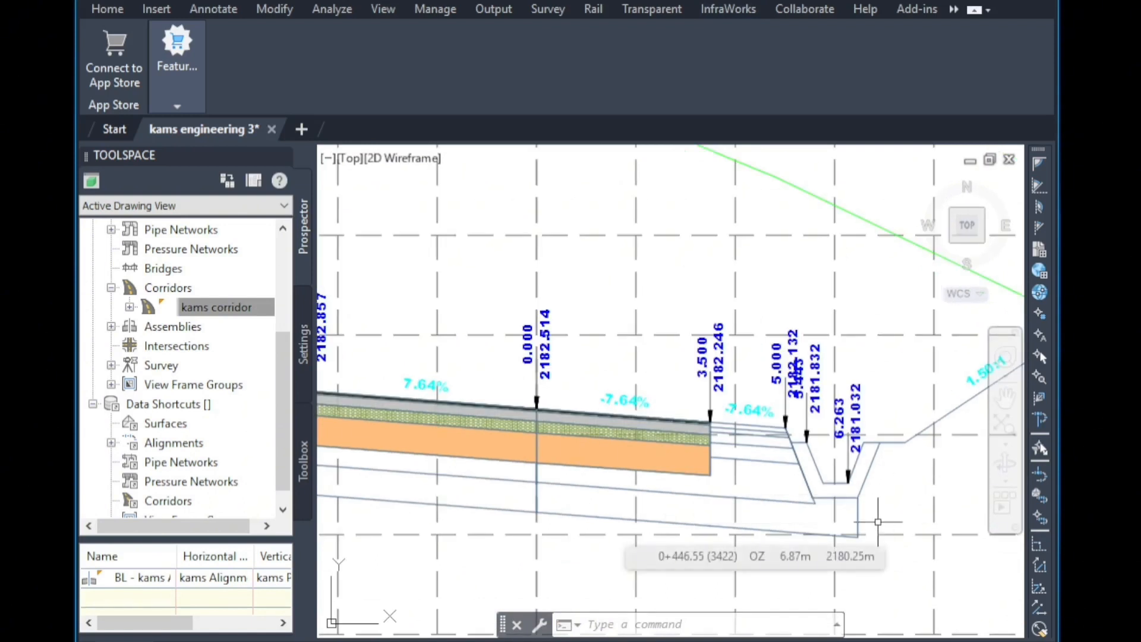
pyautogui.scroll(2, 878, 521)
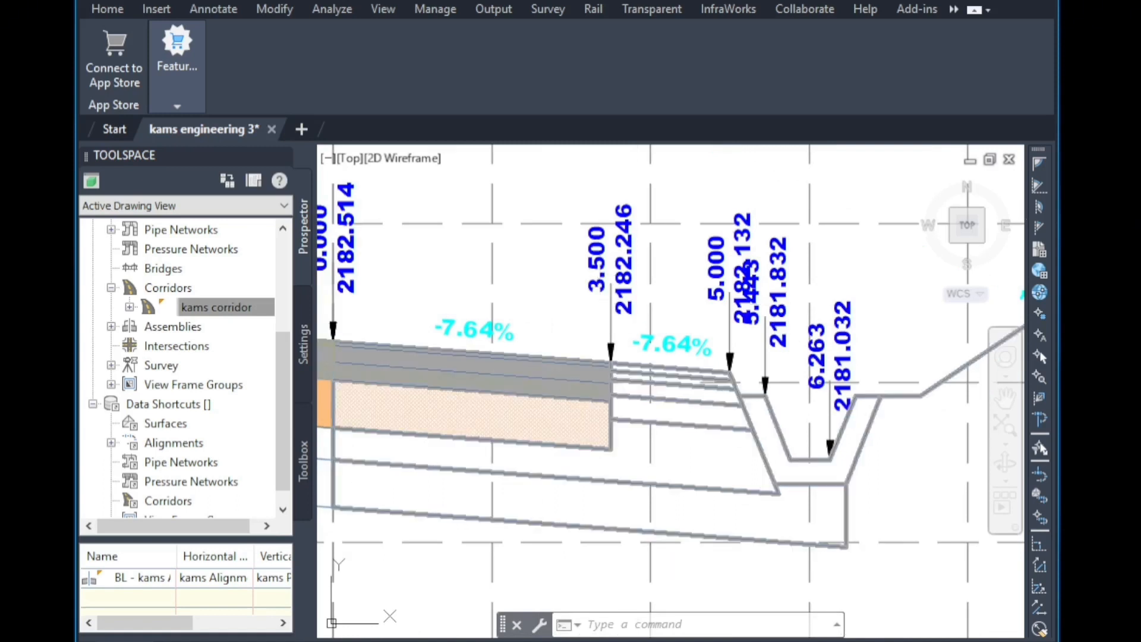
pyautogui.scroll(-2, 755, 315)
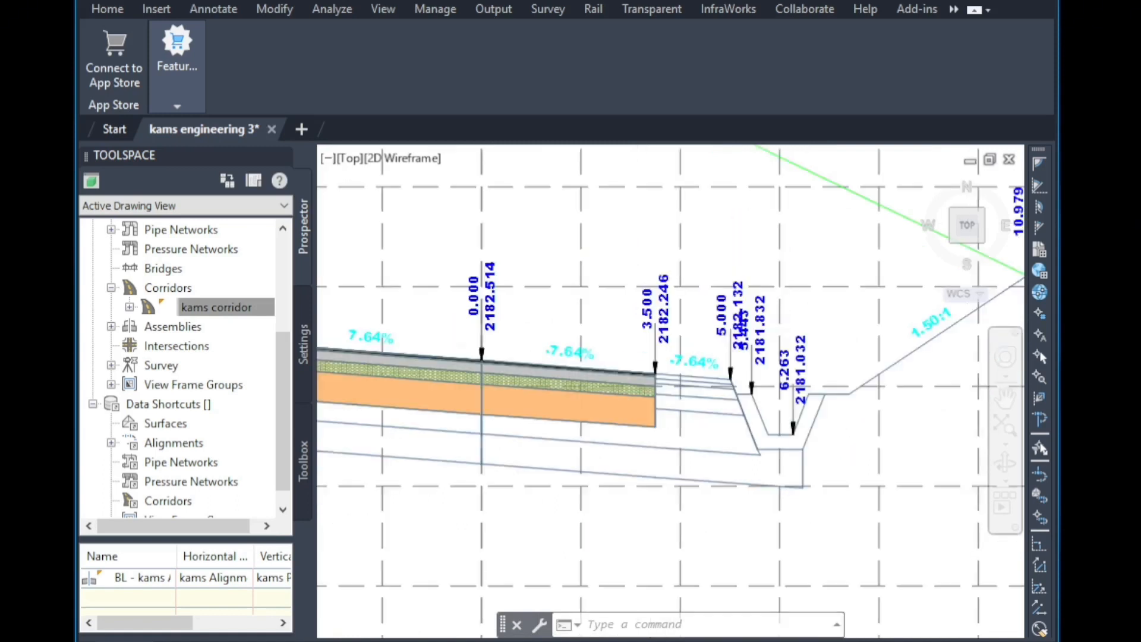
pyautogui.scroll(-2, 862, 302)
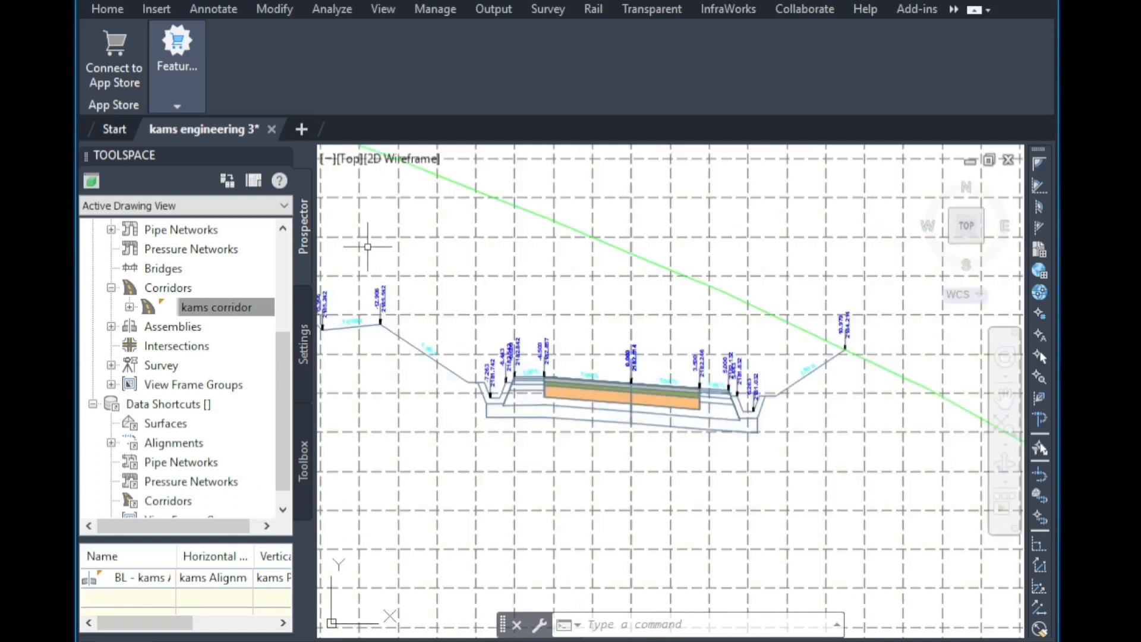
pyautogui.scroll(-10, 639, 456)
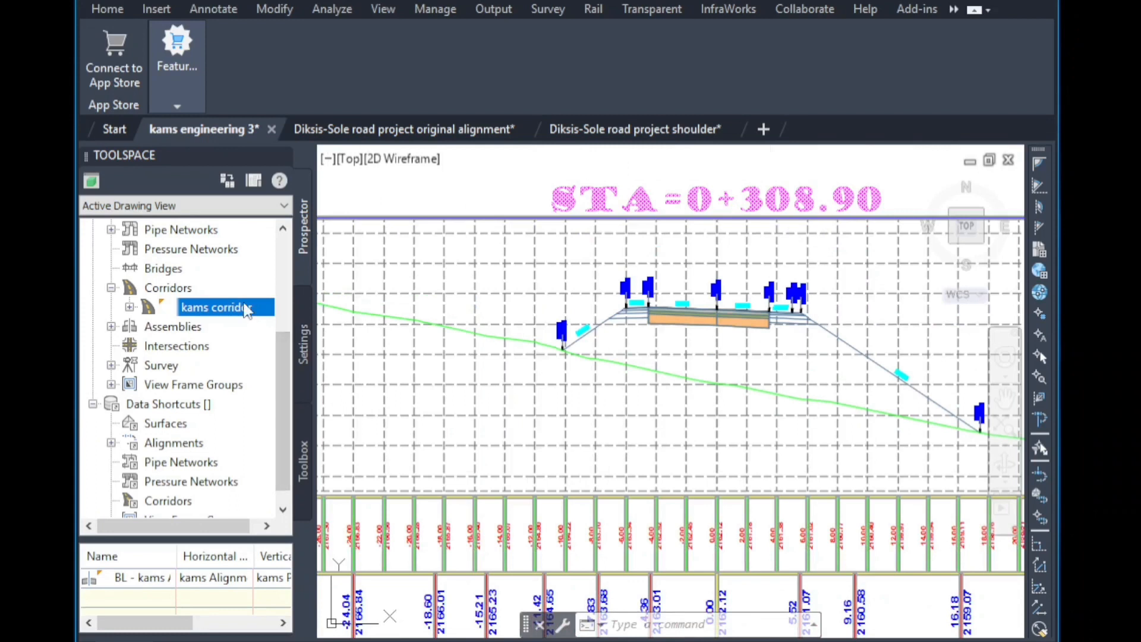
# Open the kams corridor's properties and create a new corridor surface.
pyautogui.rightClick(245, 308)
pyautogui.click(314, 314)
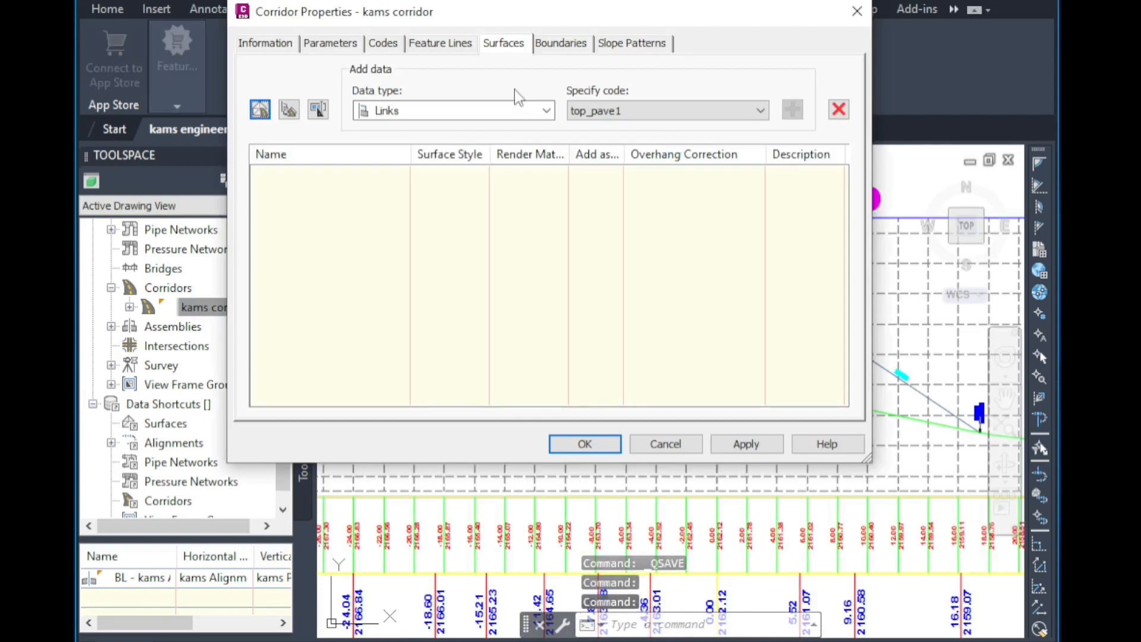
pyautogui.click(260, 110)
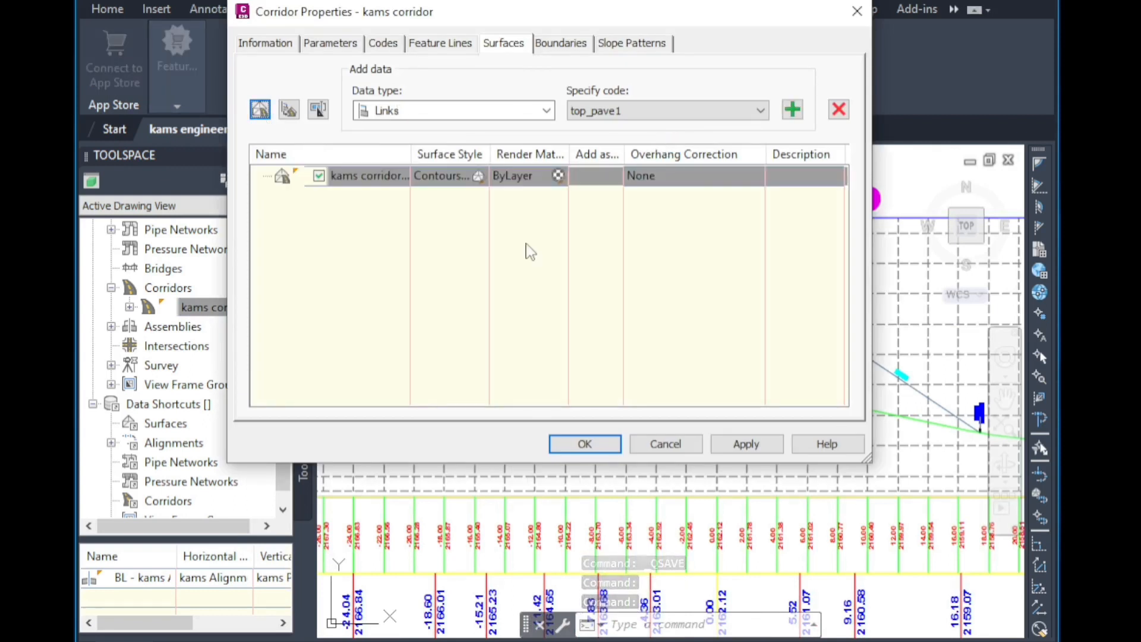
# Add the CF link code to the corridor surface and enable it as a breakline.
pyautogui.click(684, 113)
pyautogui.click(615, 141)
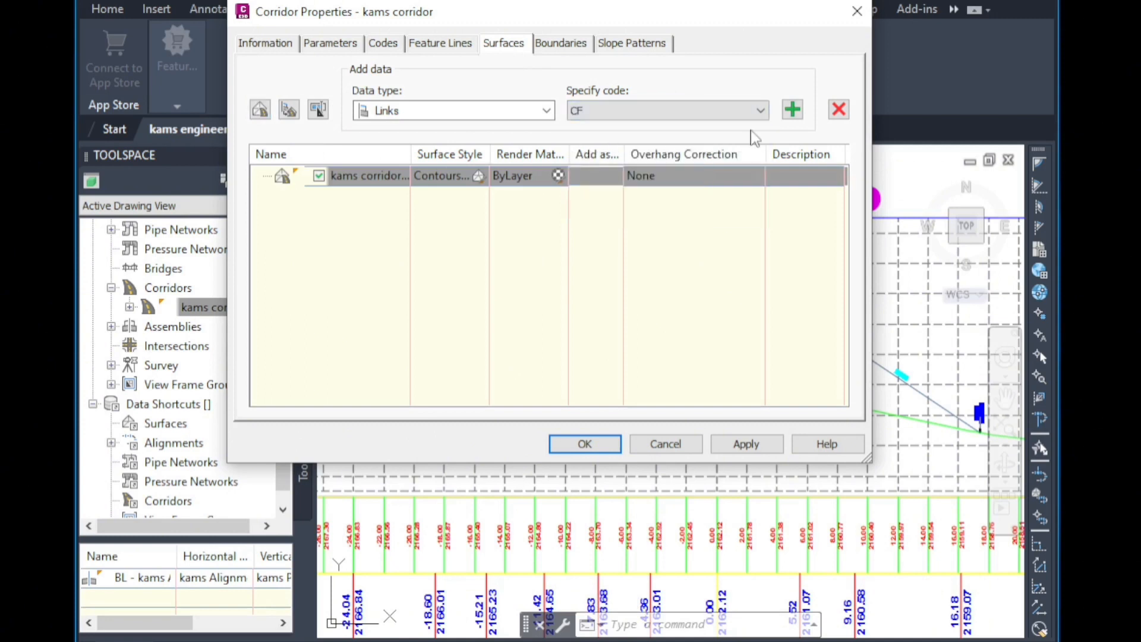
pyautogui.click(794, 111)
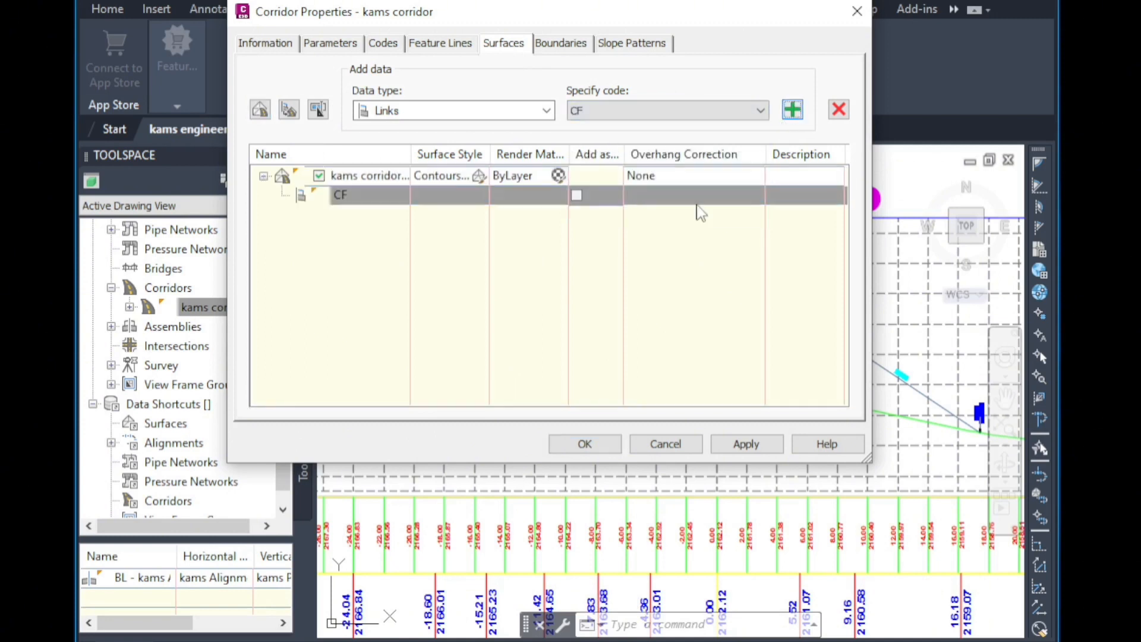
pyautogui.click(574, 196)
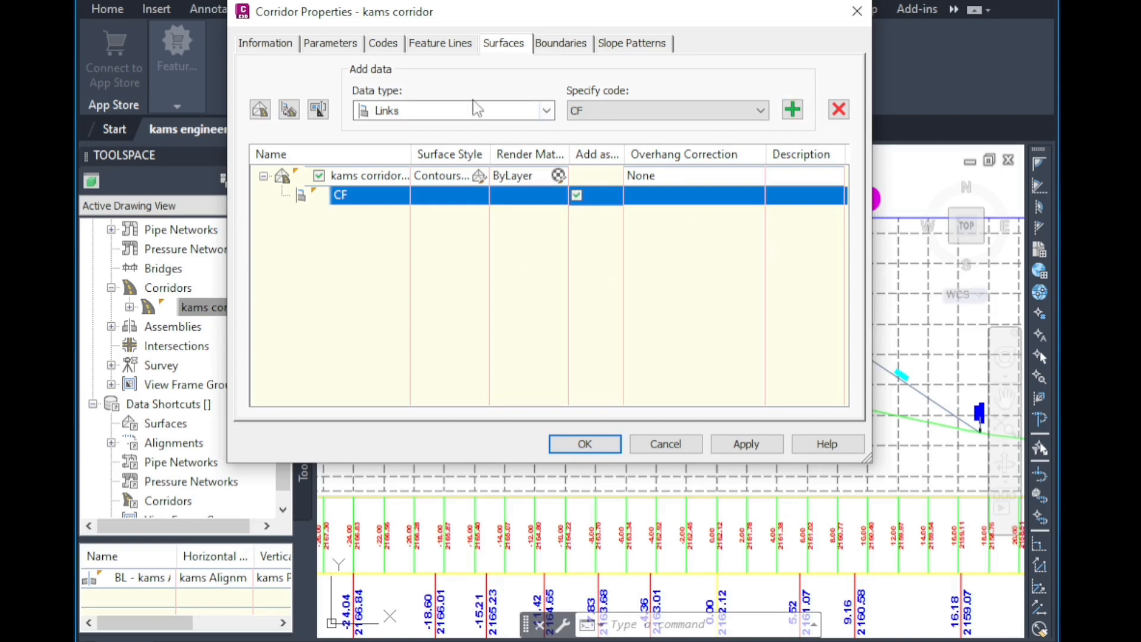
# Add the corridor extents as the outer boundary of the kams corridor surface and apply the corridor properties.
pyautogui.click(561, 43)
pyautogui.click(358, 100)
pyautogui.rightClick(359, 100)
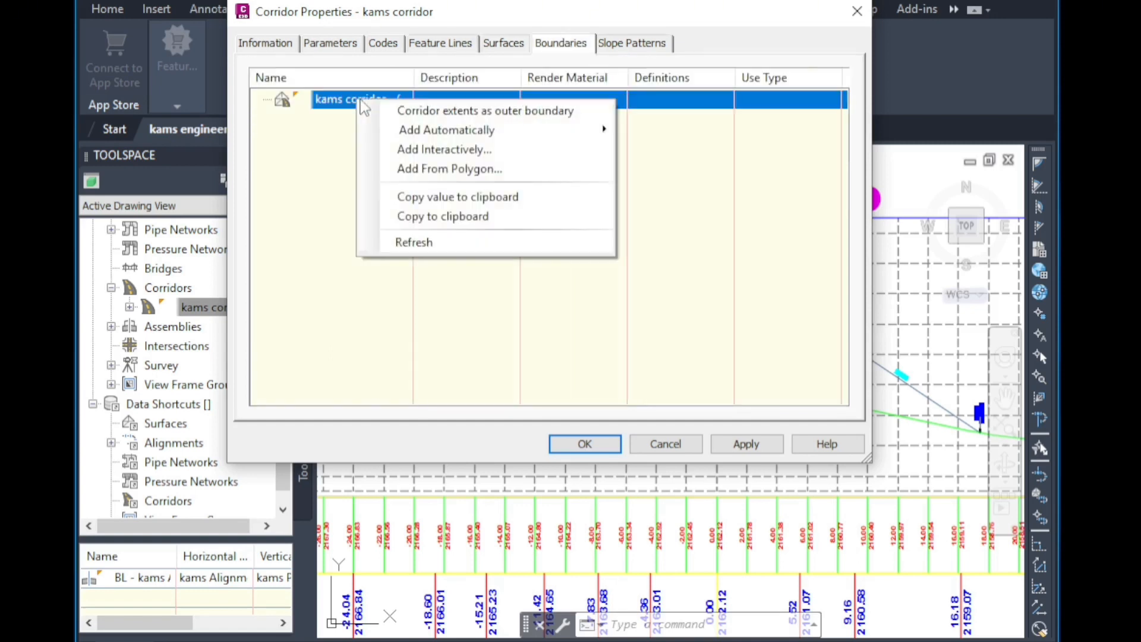
pyautogui.click(470, 111)
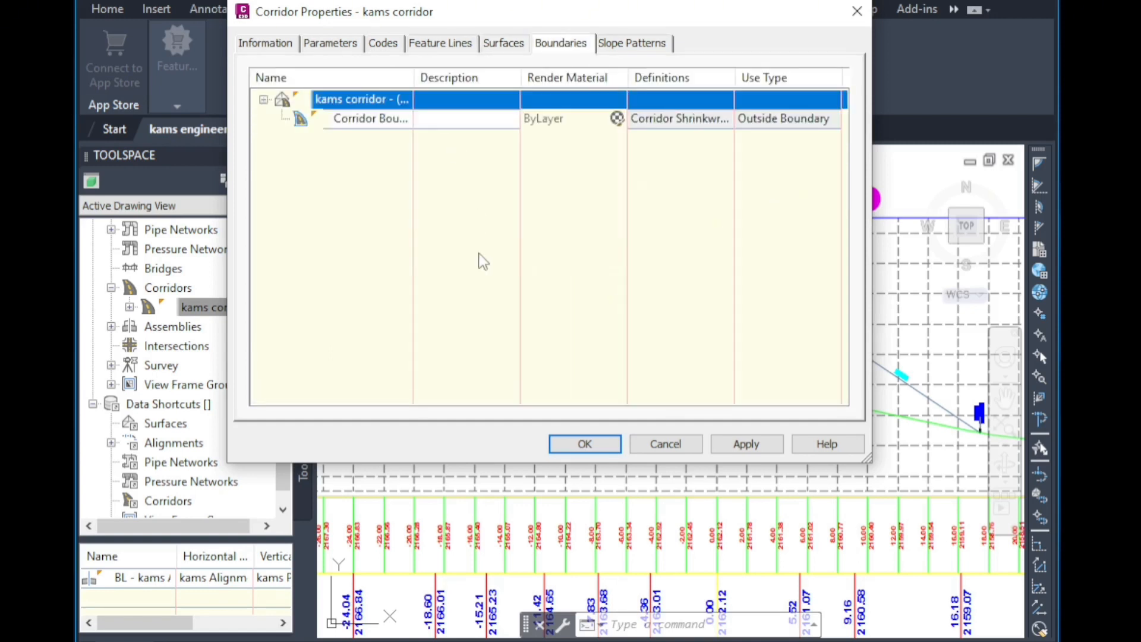
pyautogui.click(504, 43)
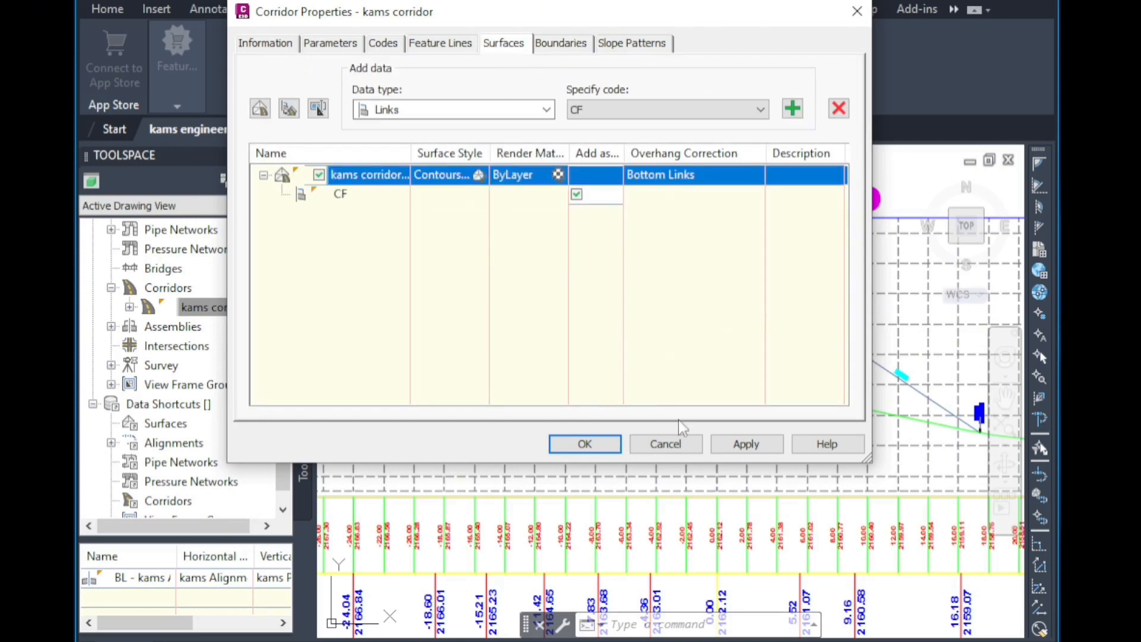
pyautogui.click(601, 445)
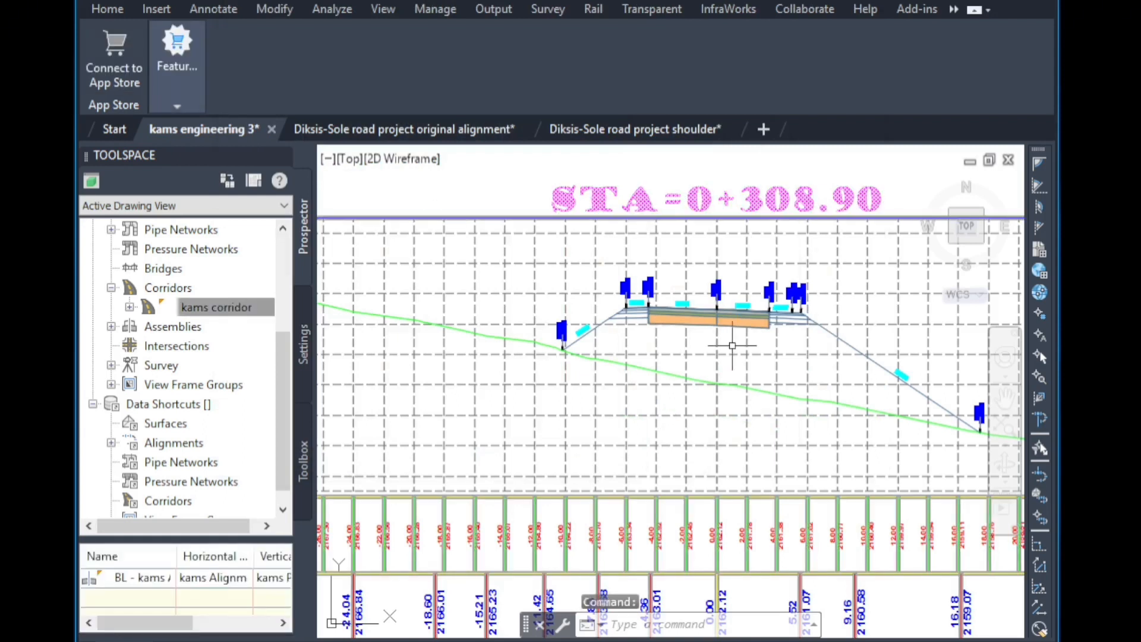
# Add the kams corridor surface as a sampled source of the SL Collection - 16 sample line group.
pyautogui.scroll(-2, 676, 305)
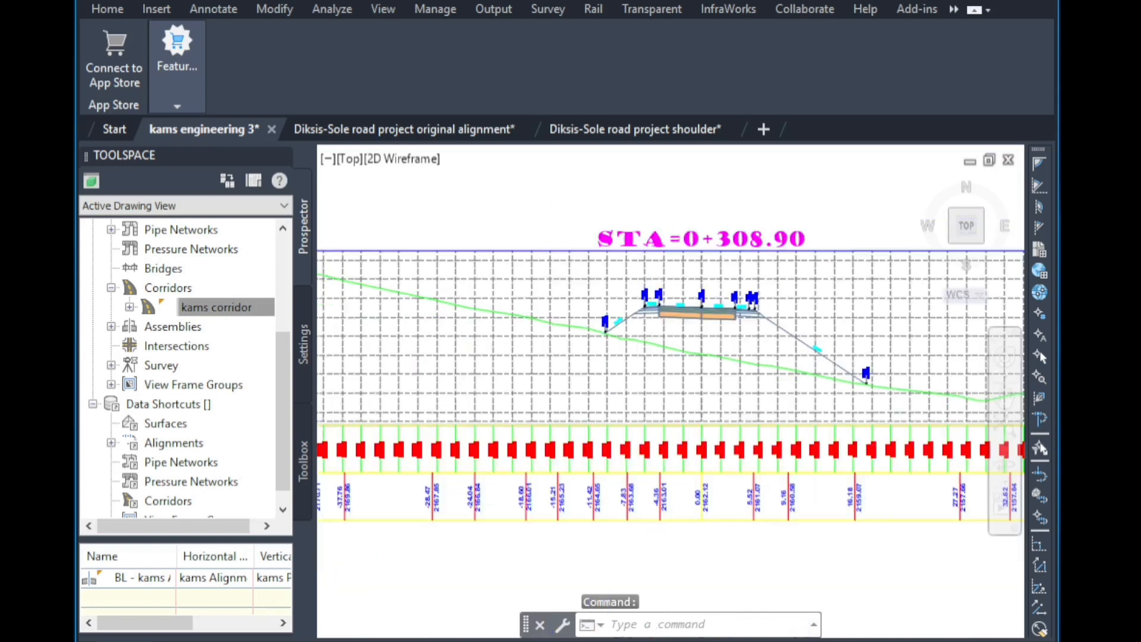
pyautogui.scroll(-6, 691, 410)
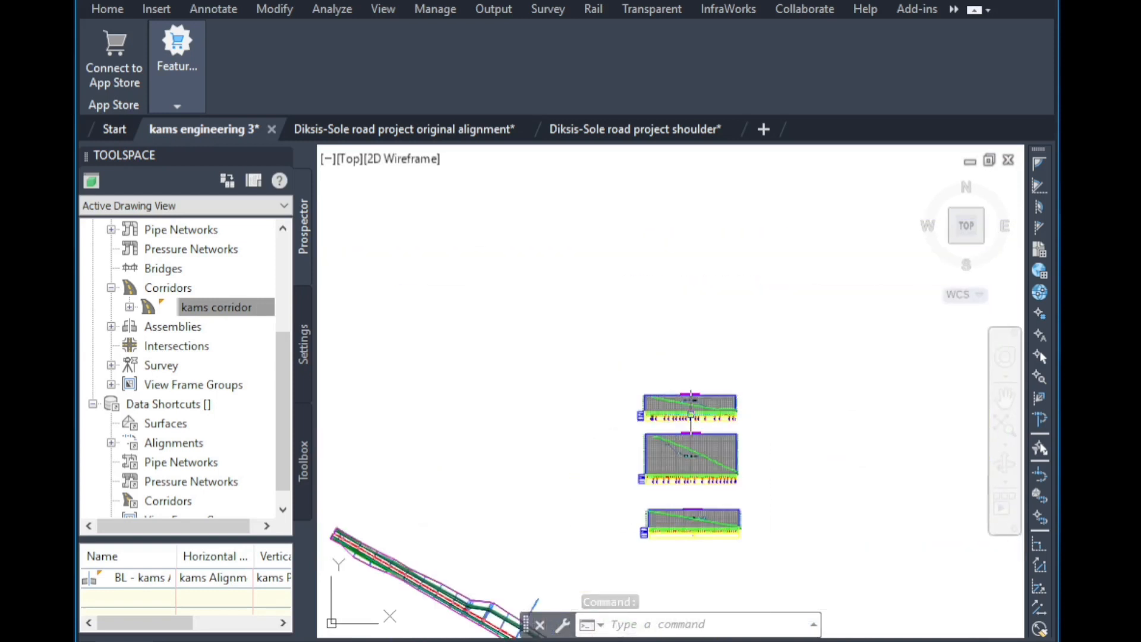
pyautogui.scroll(-2, 690, 410)
pyautogui.scroll(2, 657, 458)
pyautogui.scroll(3, 609, 411)
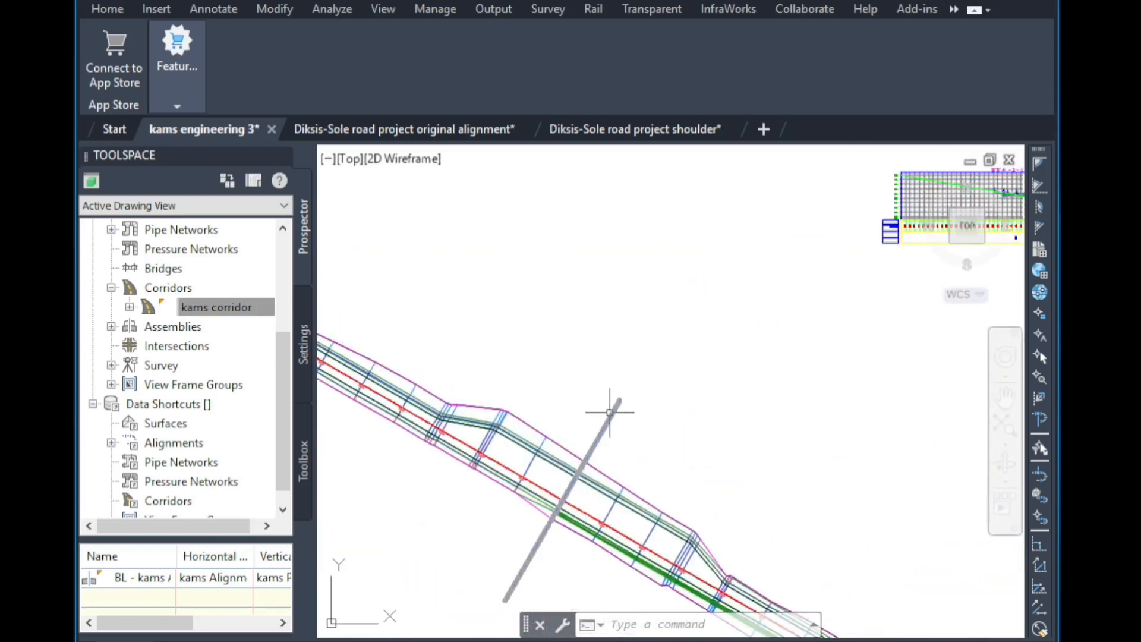
pyautogui.scroll(2, 610, 411)
pyautogui.scroll(2, 607, 435)
pyautogui.click(607, 401)
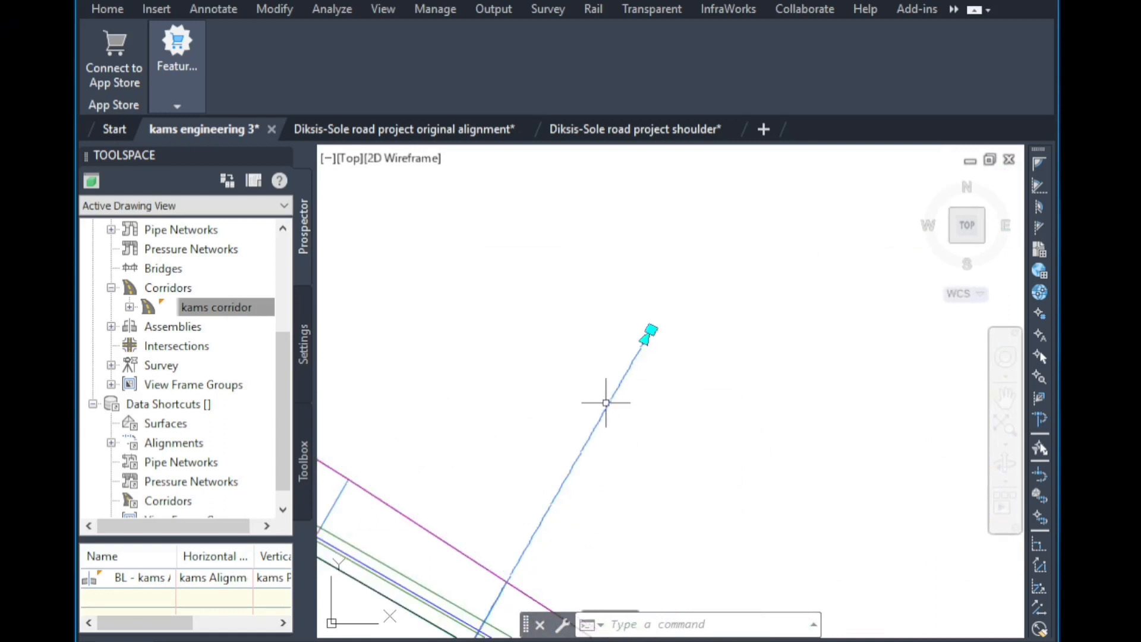
pyautogui.rightClick(621, 374)
pyautogui.click(735, 225)
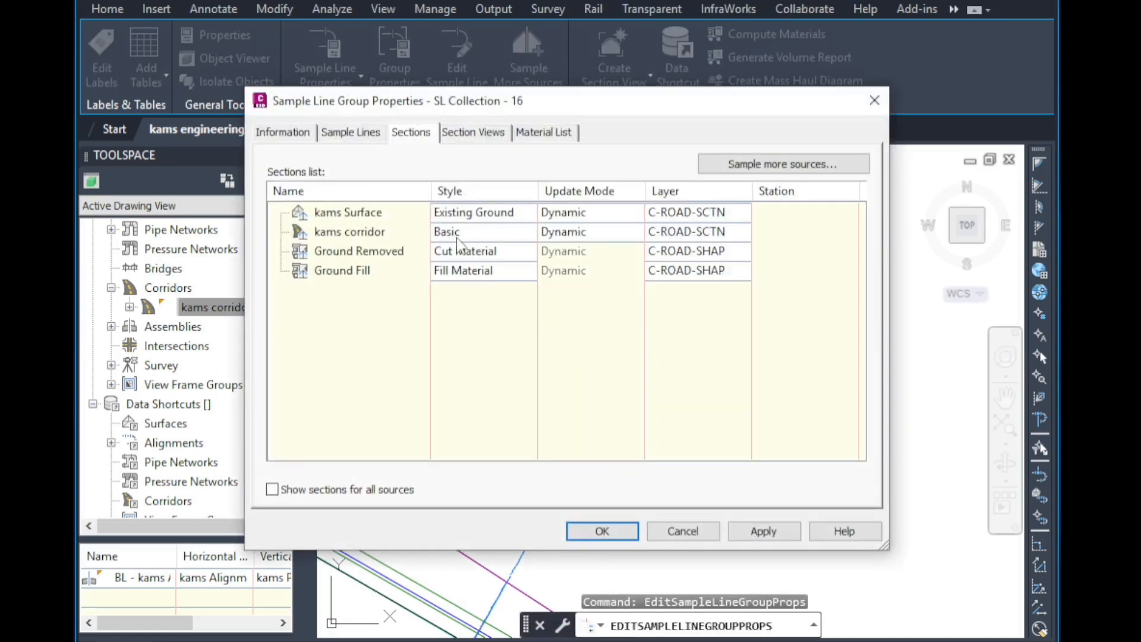
pyautogui.click(859, 169)
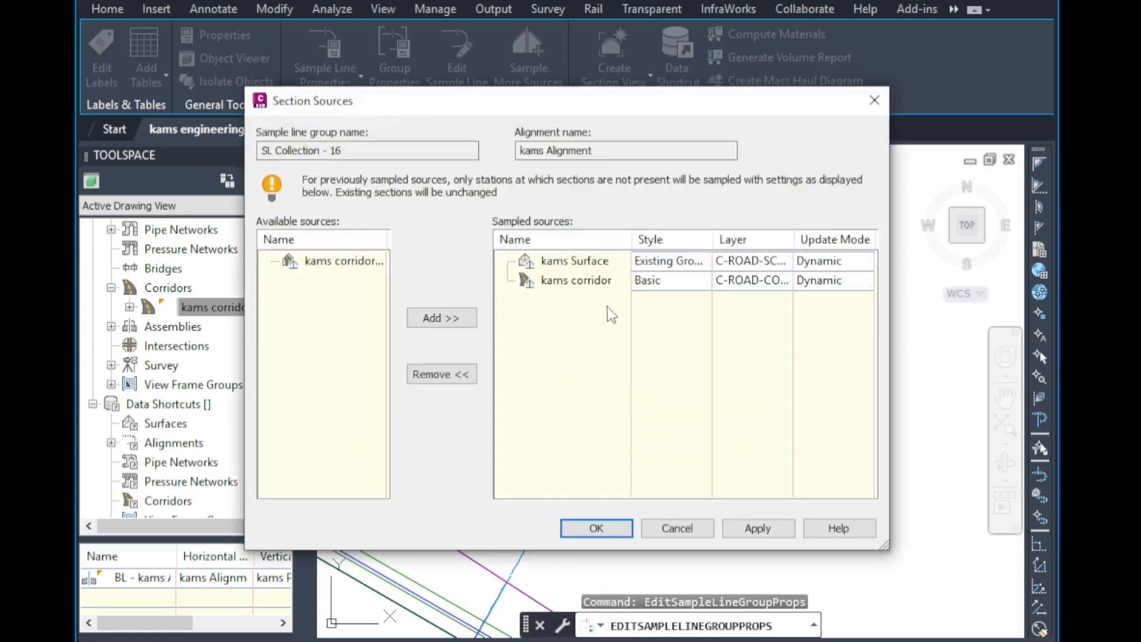
pyautogui.click(371, 266)
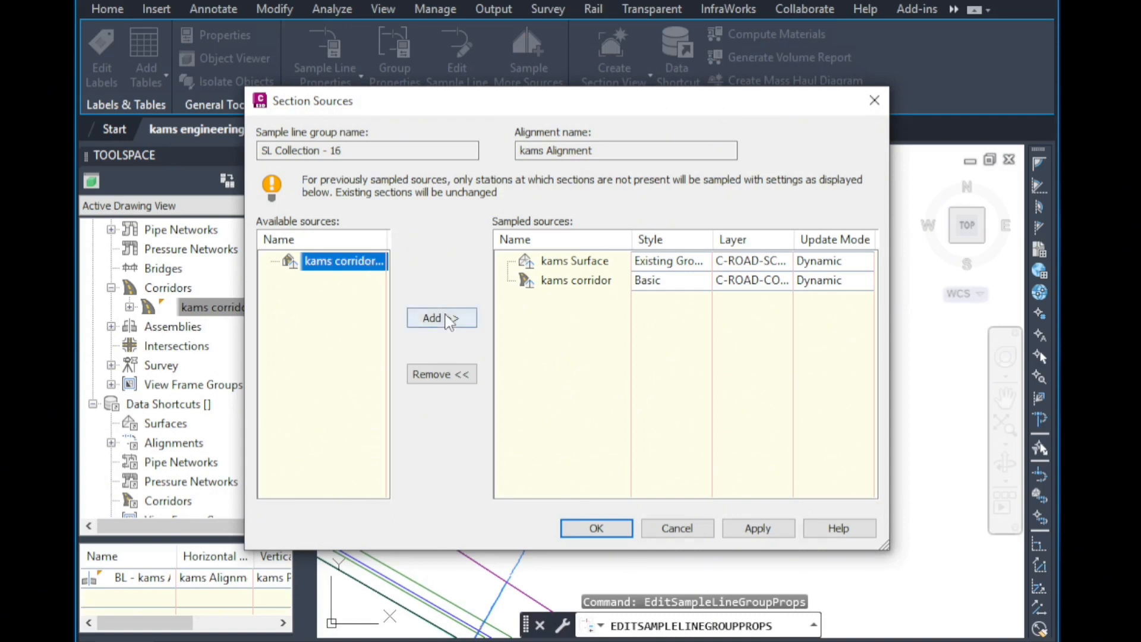
pyautogui.click(448, 319)
pyautogui.click(598, 527)
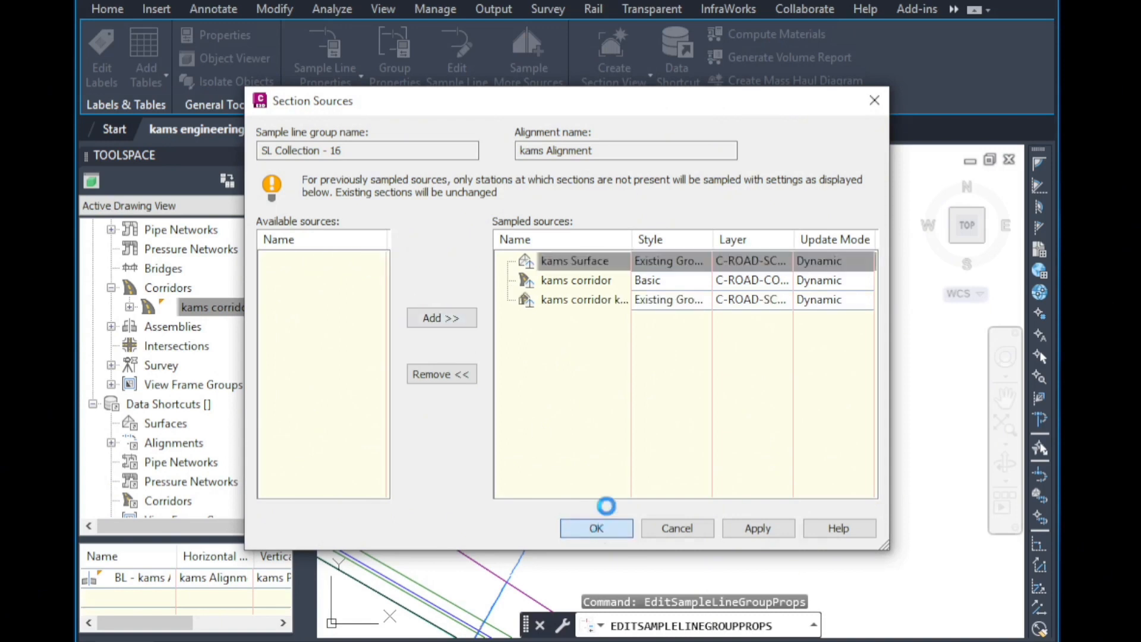
pyautogui.click(600, 531)
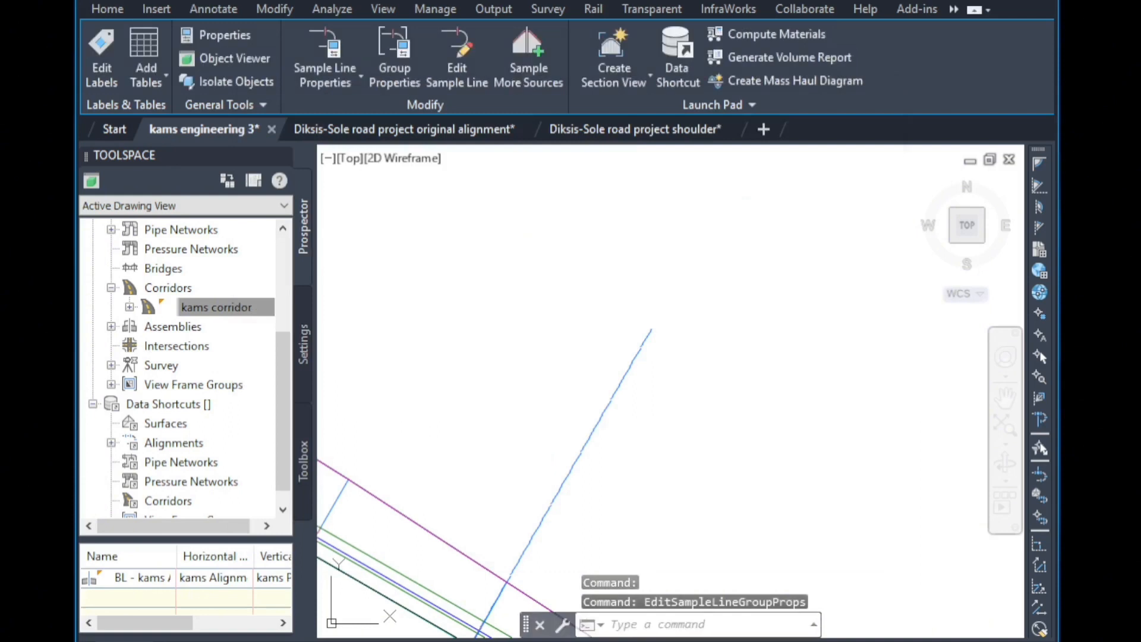
# Inspect the section views to check the newly sampled corridor surface line.
pyautogui.press('Escape')
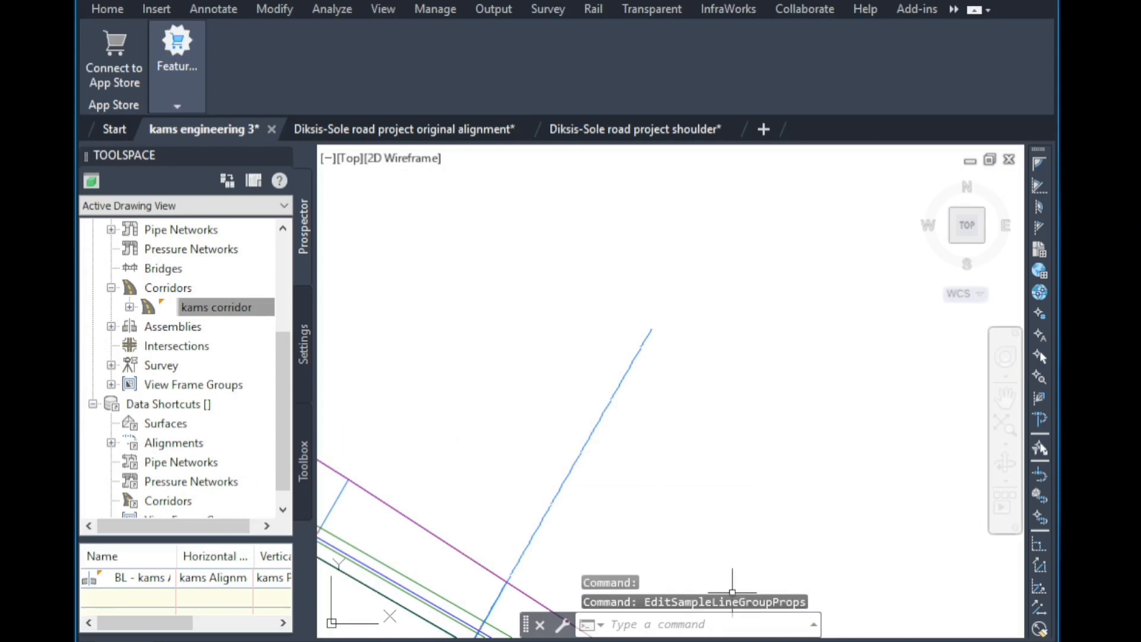
pyautogui.scroll(-3, 738, 574)
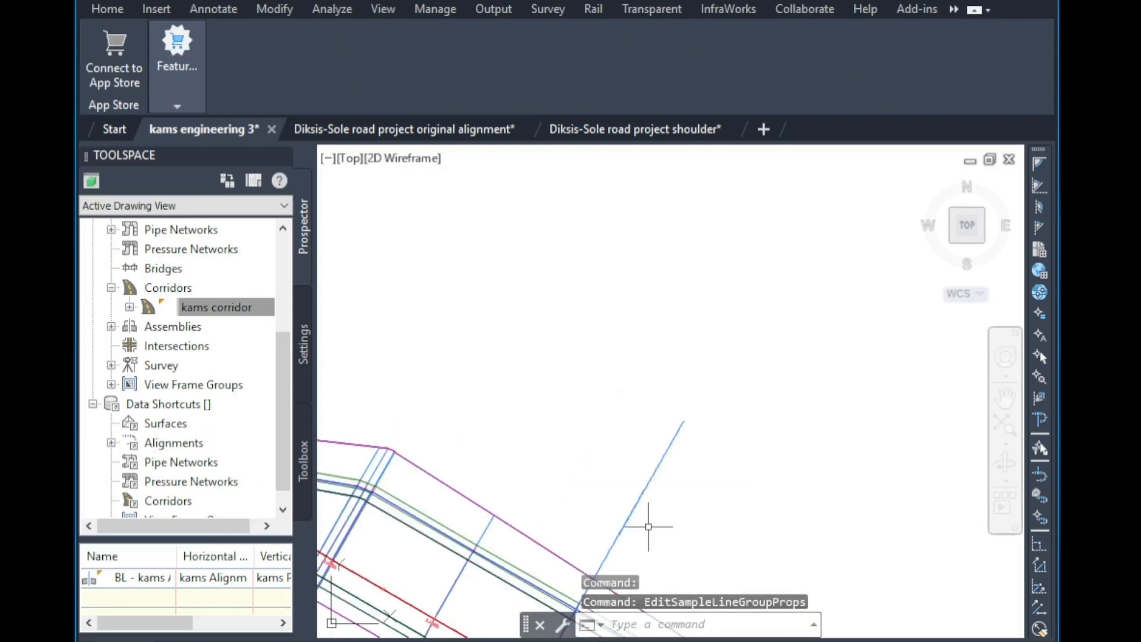
pyautogui.scroll(-5, 633, 527)
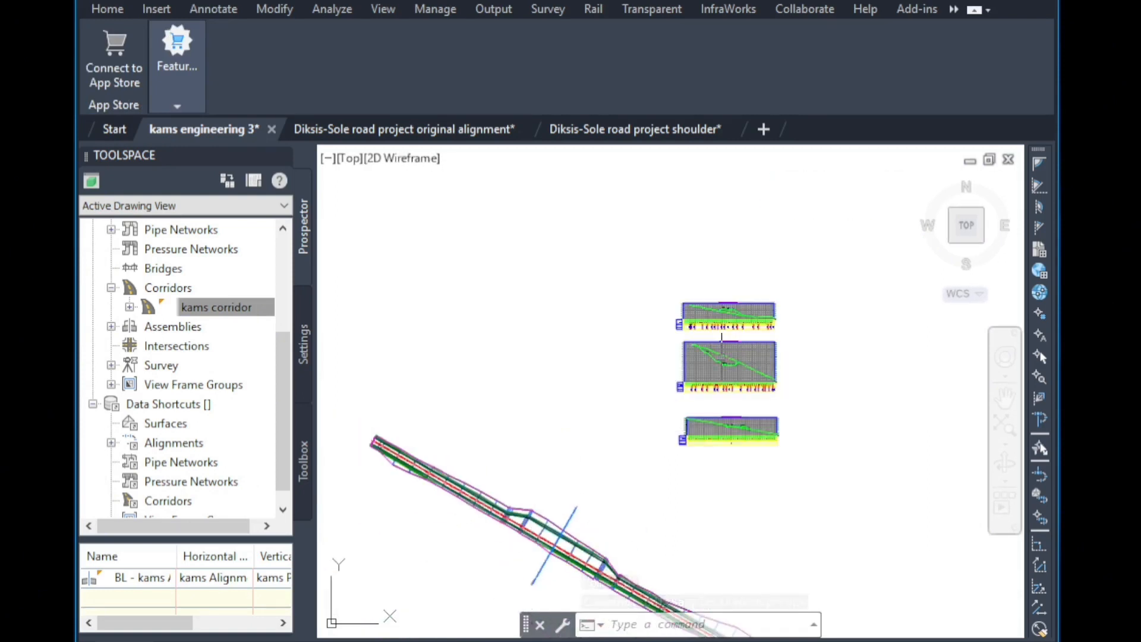
pyautogui.scroll(5, 731, 363)
pyautogui.scroll(6, 735, 361)
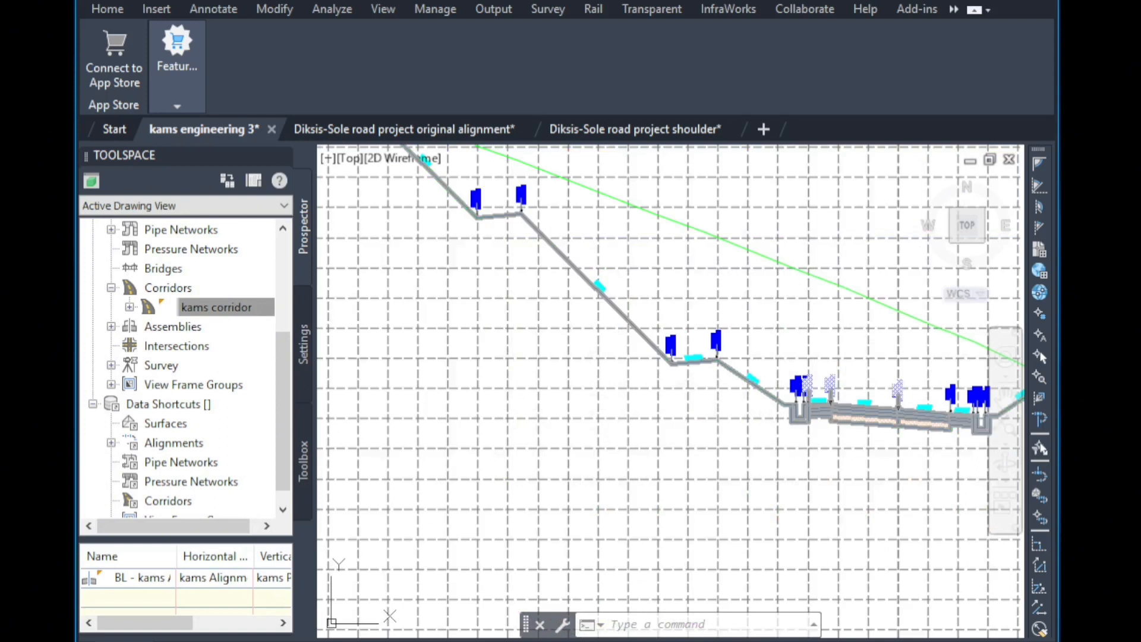
pyautogui.scroll(-3, 485, 389)
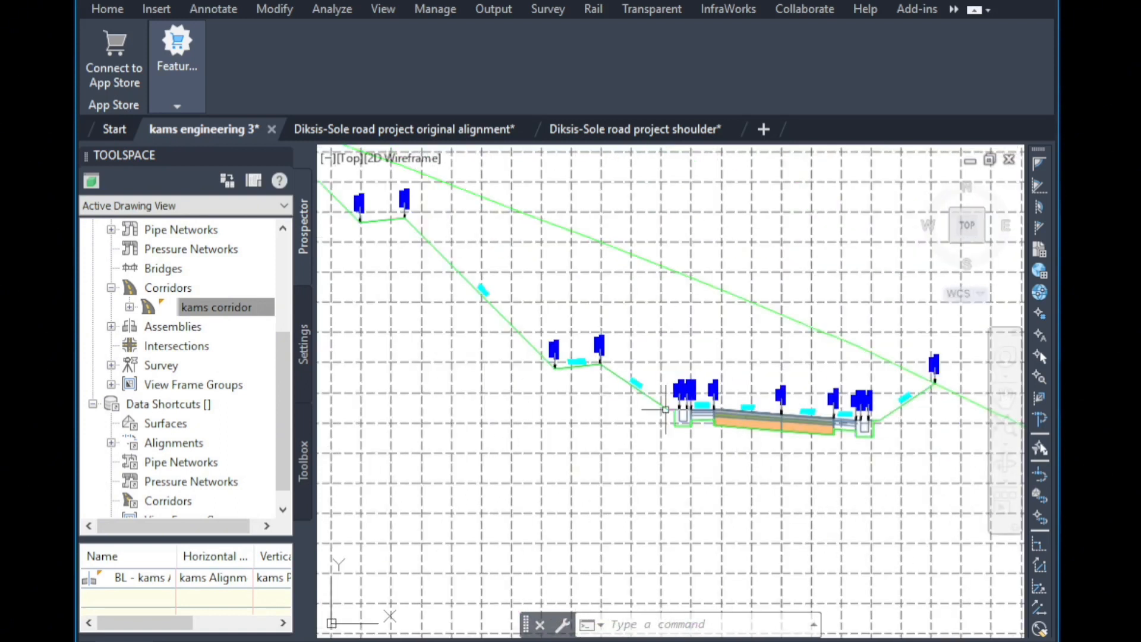
pyautogui.scroll(-4, 432, 385)
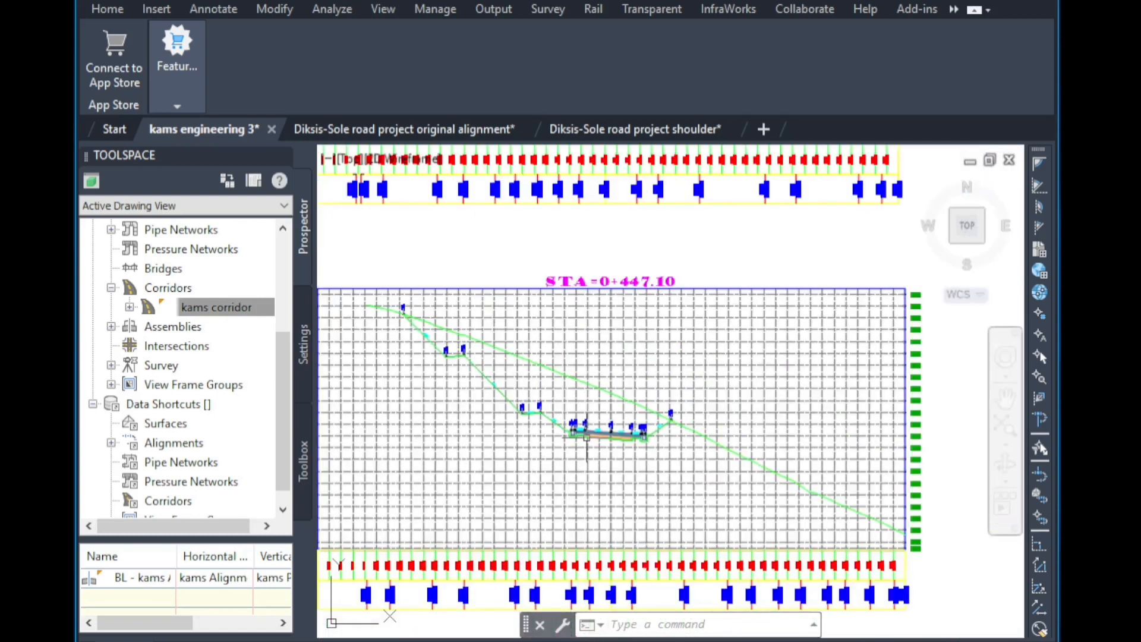
pyautogui.scroll(-2, 586, 437)
pyautogui.scroll(6, 583, 408)
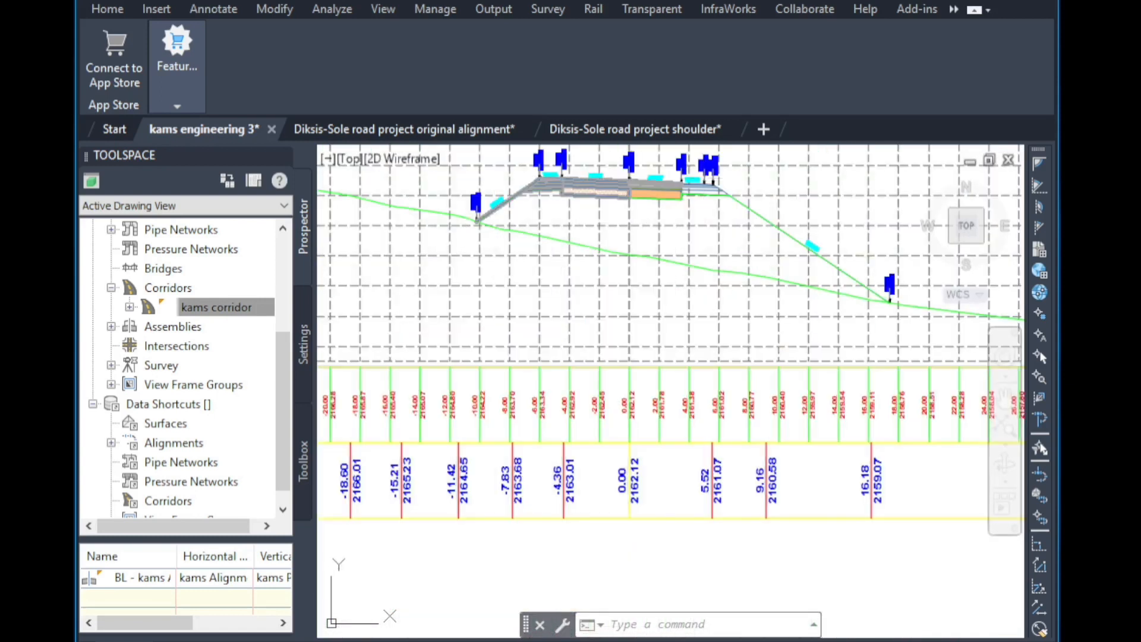
pyautogui.scroll(4, 684, 224)
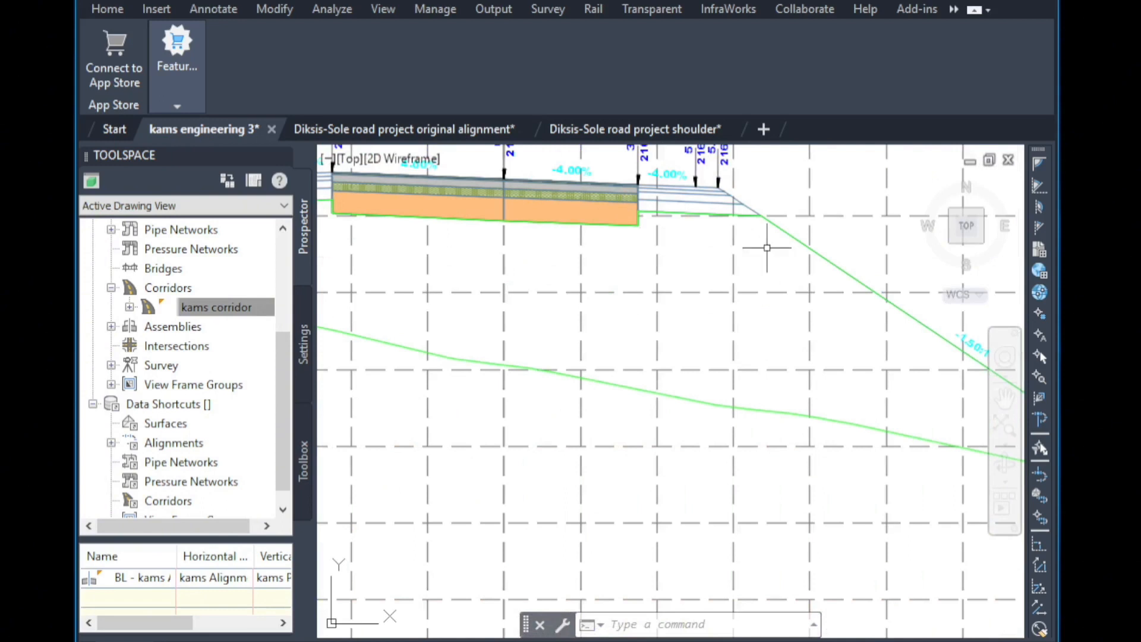
pyautogui.scroll(-3, 767, 248)
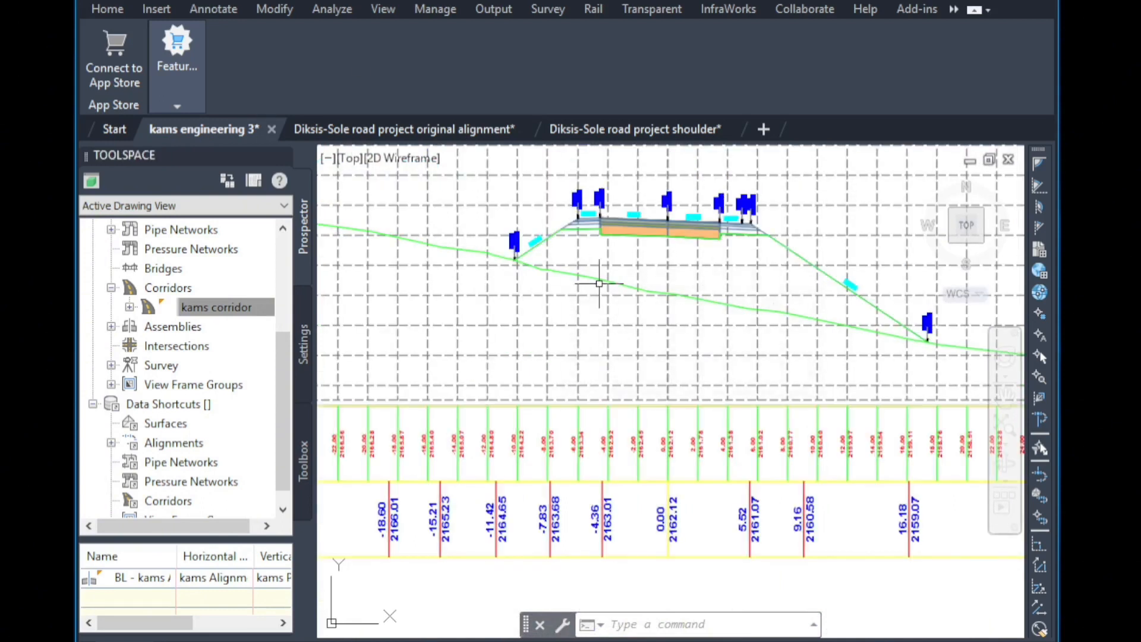
pyautogui.click(656, 260)
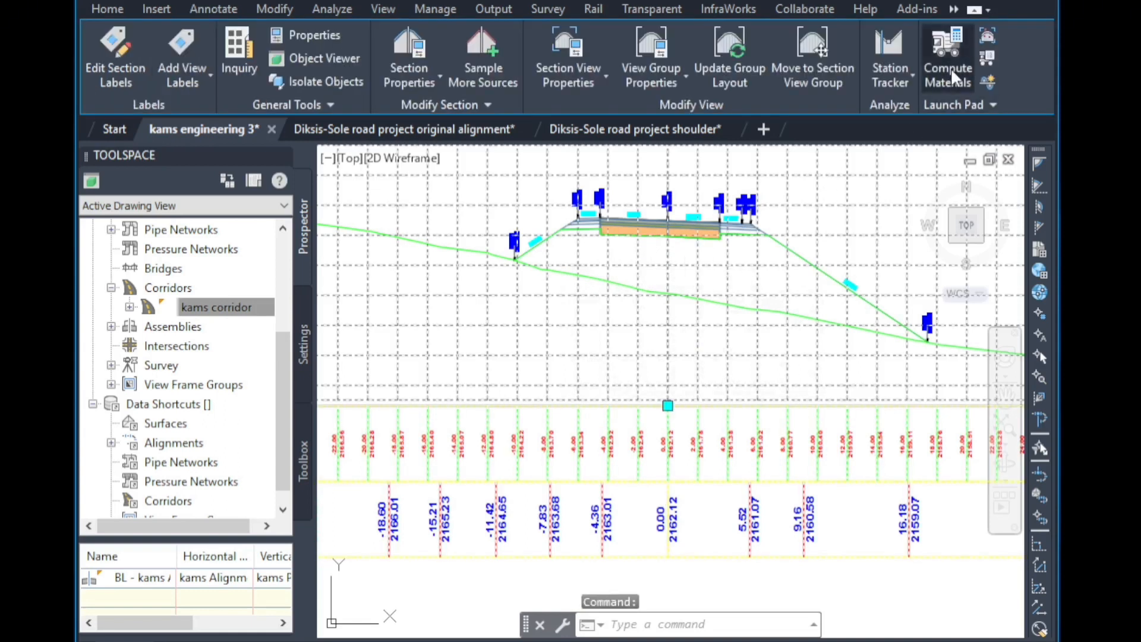
pyautogui.click(947, 72)
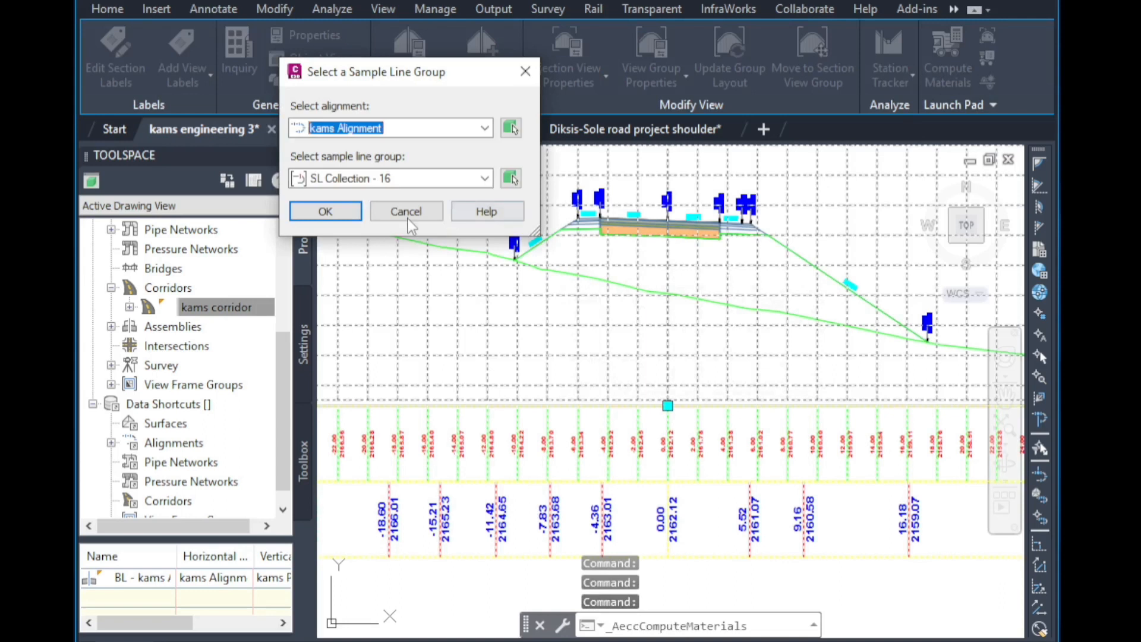
pyautogui.click(360, 212)
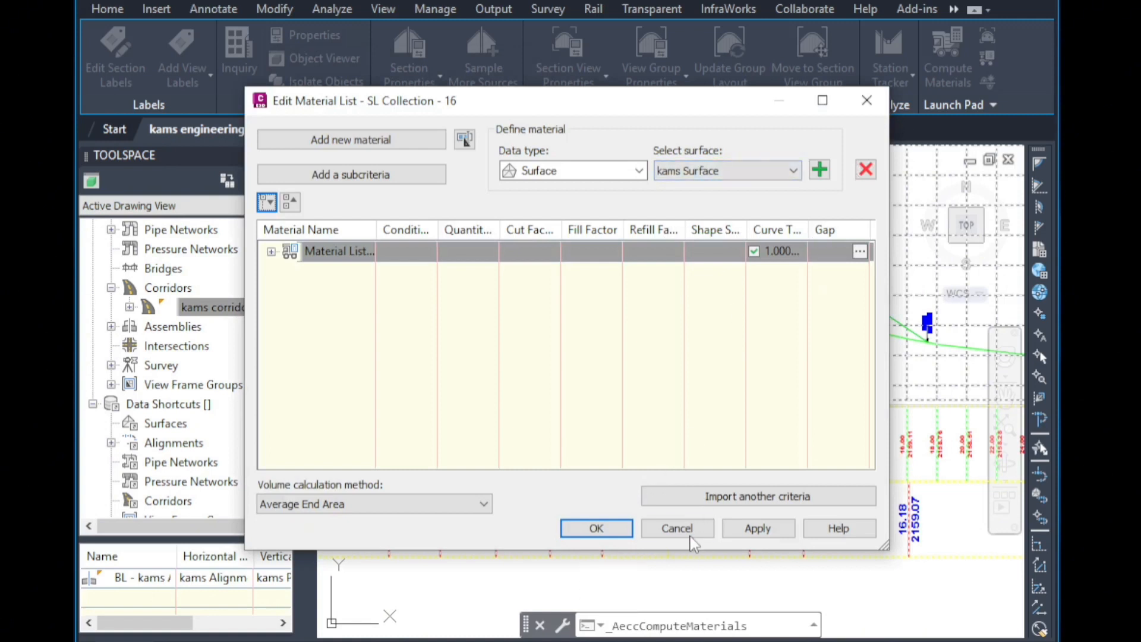
pyautogui.click(676, 527)
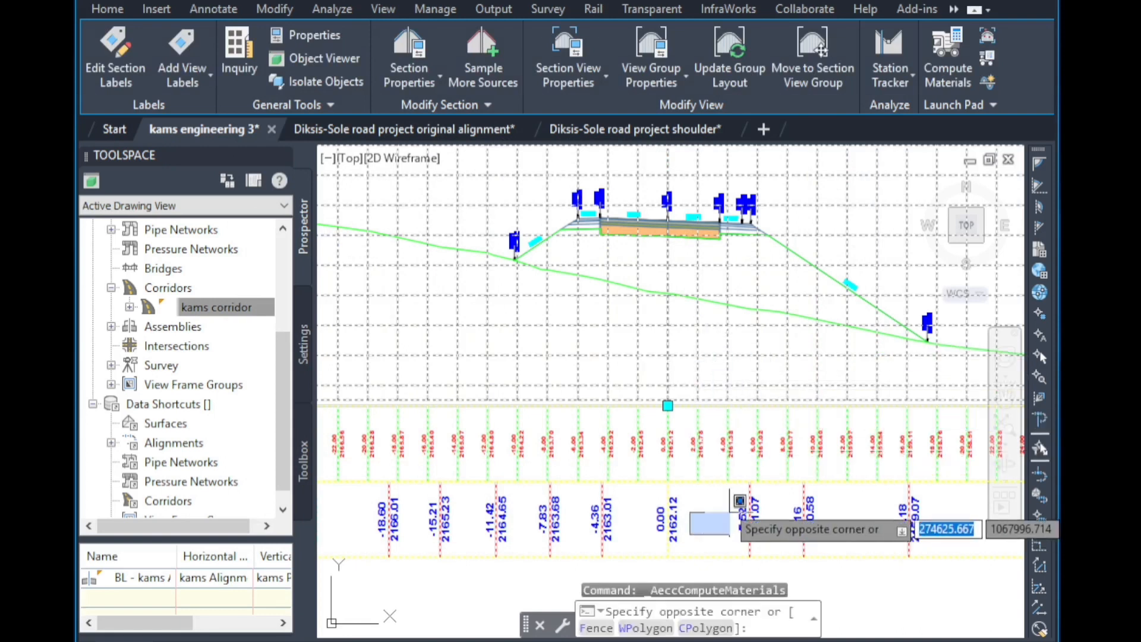
pyautogui.click(722, 497)
pyautogui.scroll(-4, 675, 282)
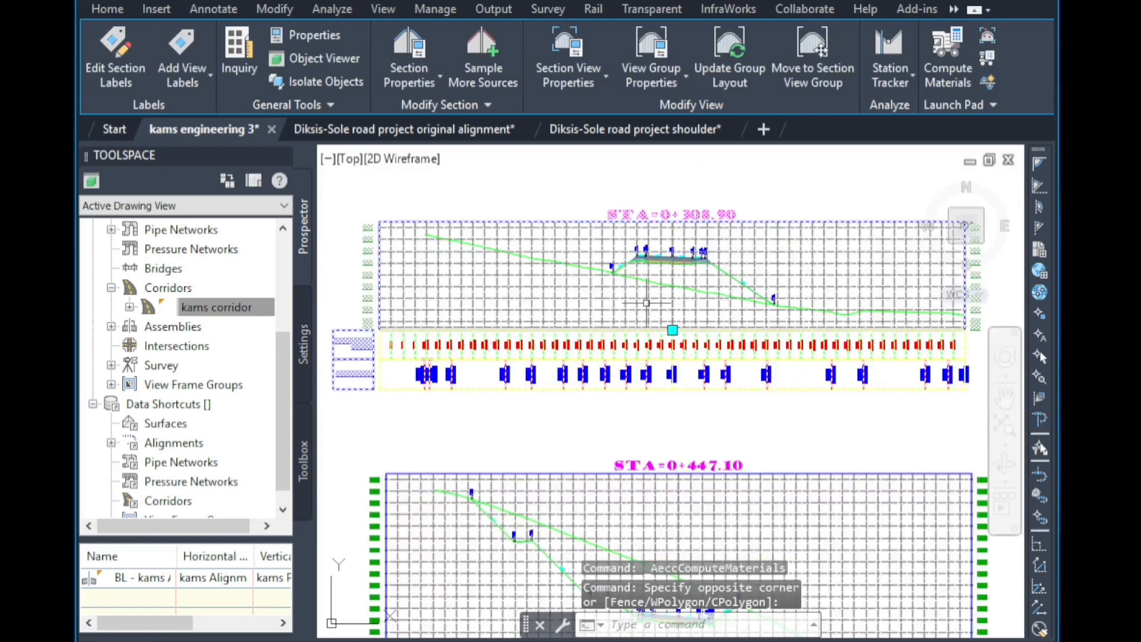
pyautogui.scroll(6, 606, 245)
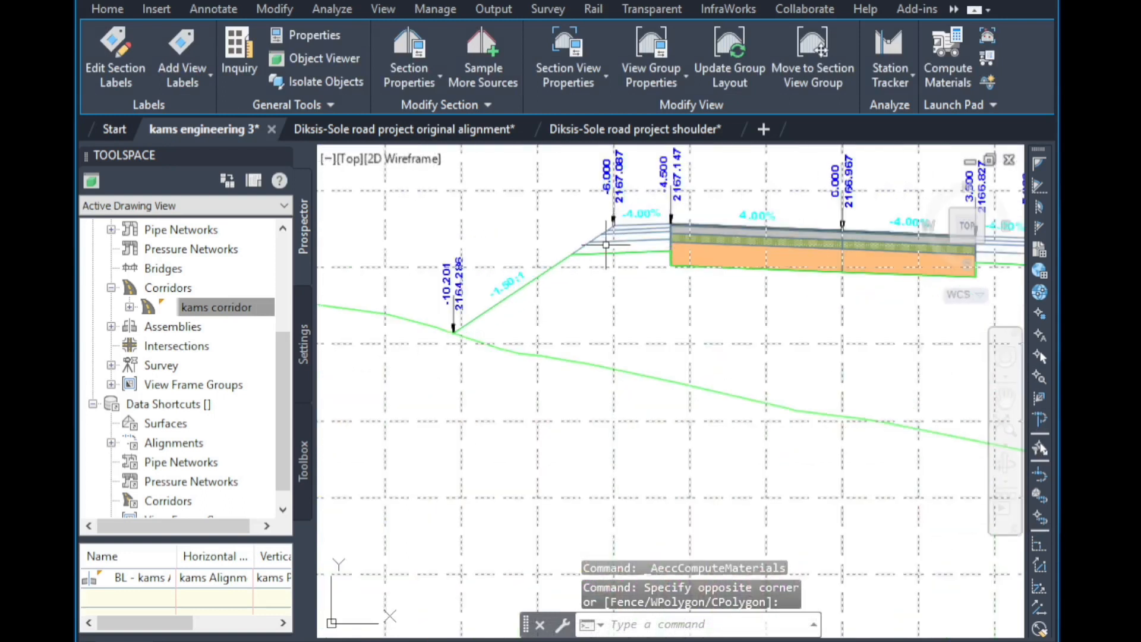
pyautogui.scroll(3, 605, 244)
pyautogui.press('Escape')
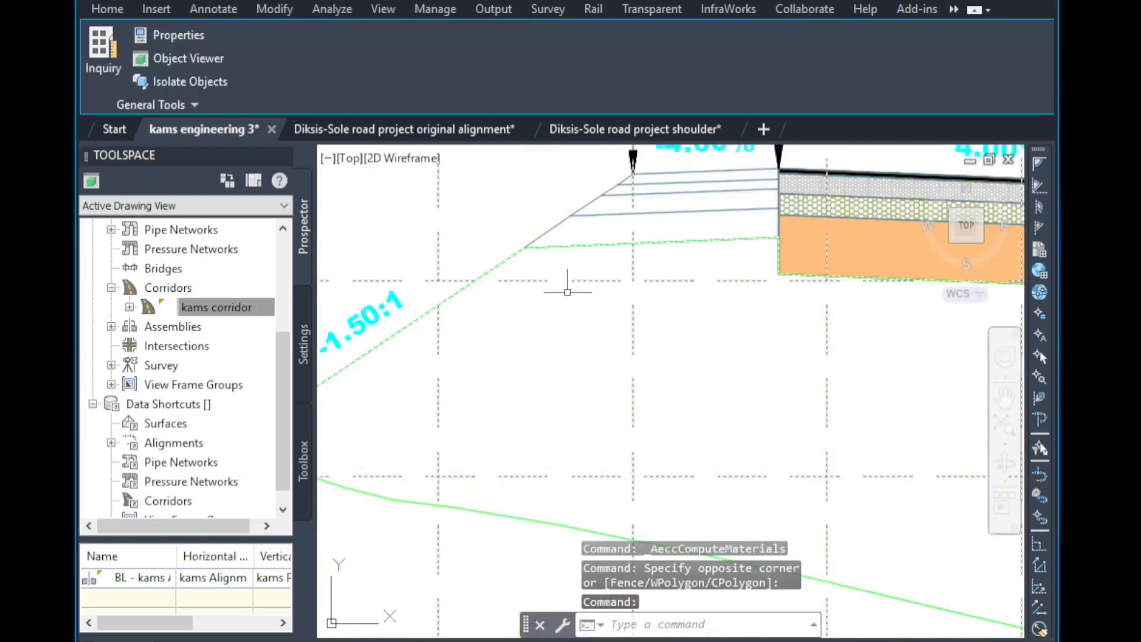
# Examine the corridor surface line along the road layers and undercut in the section views.
pyautogui.scroll(-5, 523, 276)
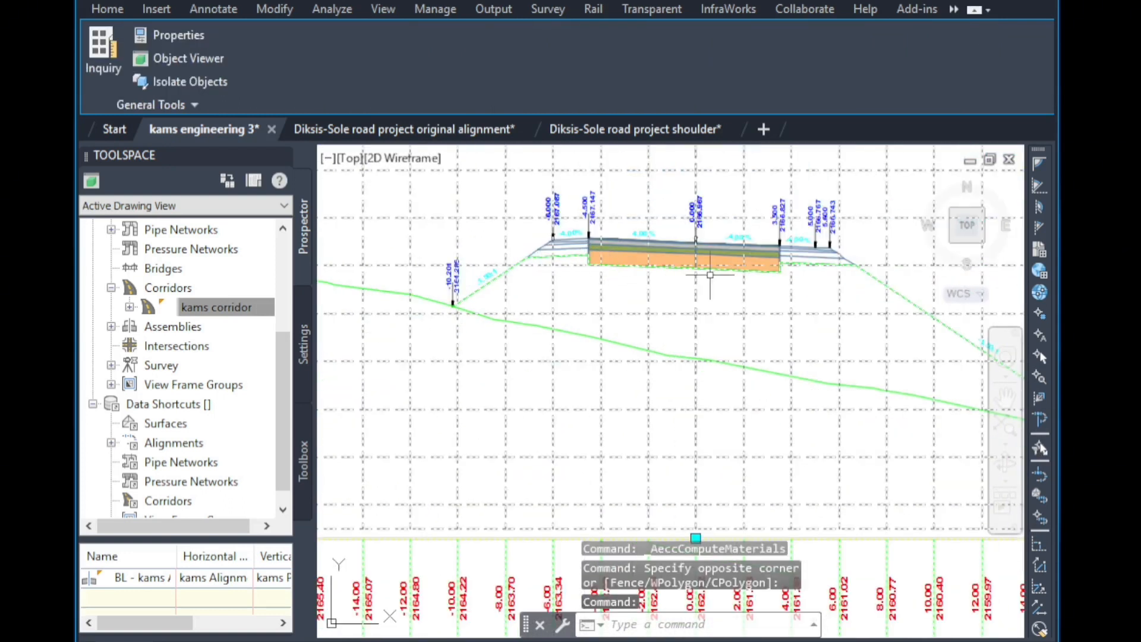
pyautogui.scroll(3, 780, 274)
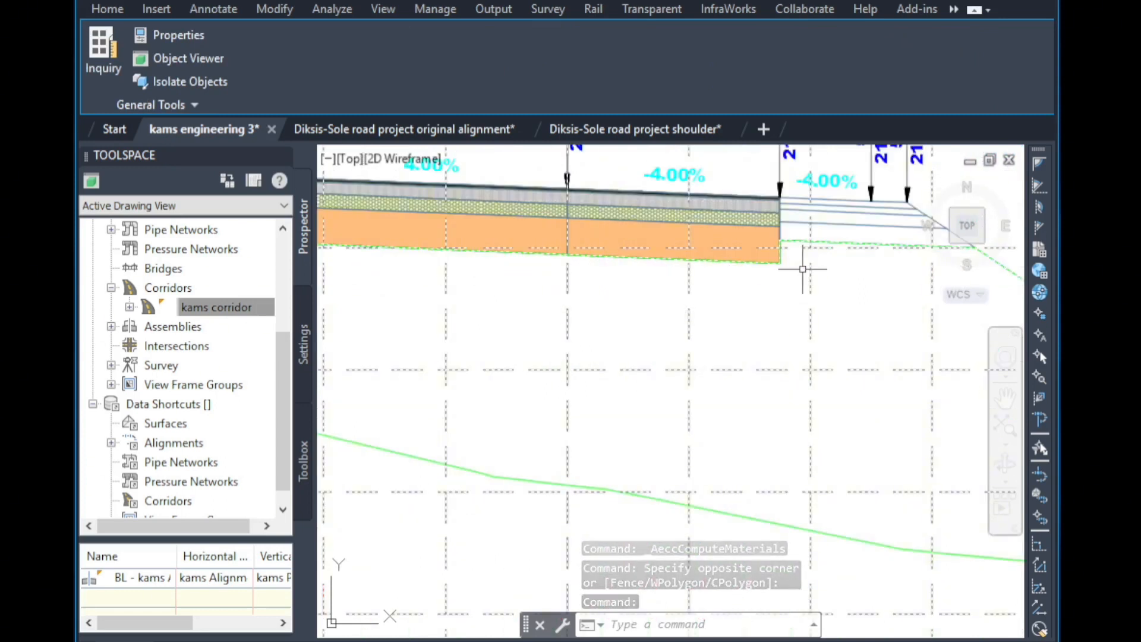
pyautogui.scroll(2, 802, 269)
pyautogui.scroll(2, 805, 262)
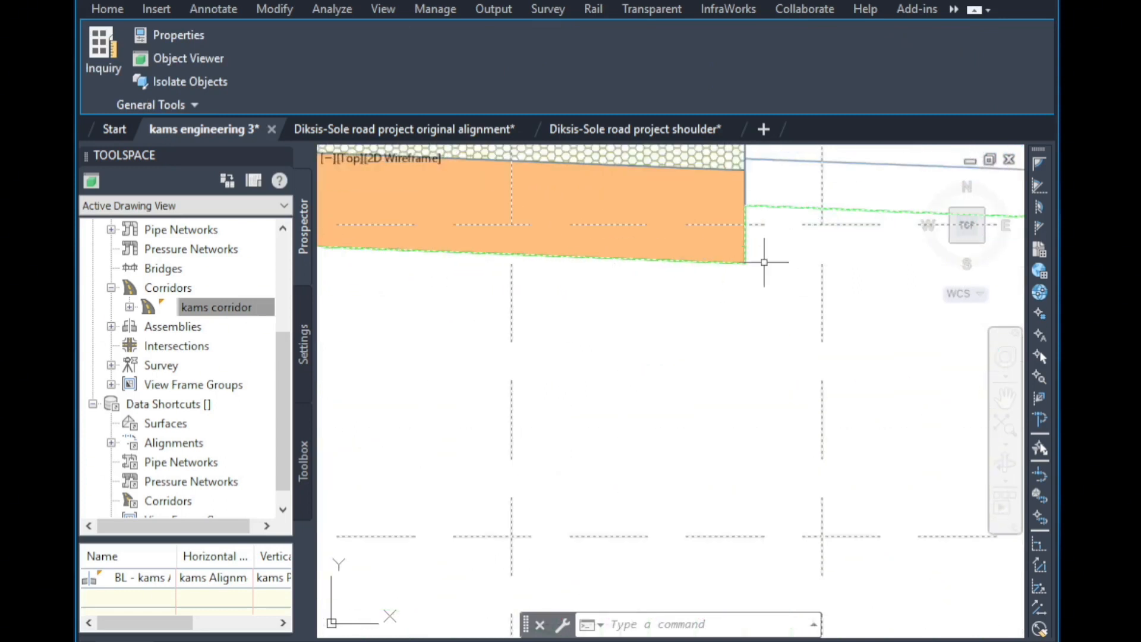
pyautogui.scroll(-4, 737, 253)
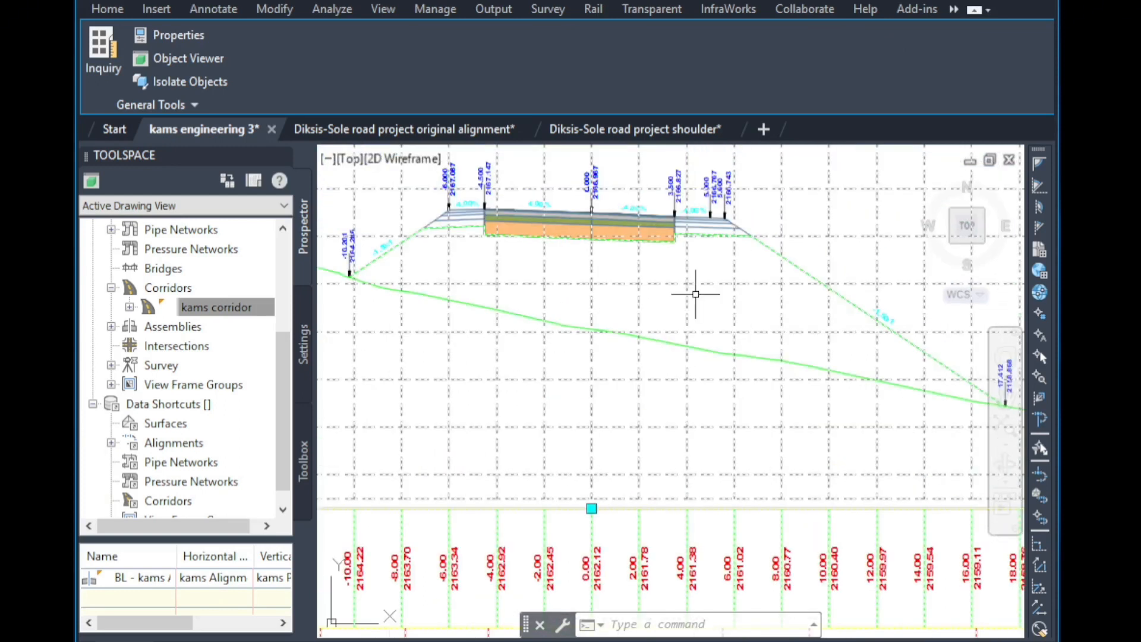
pyautogui.scroll(-10, 678, 248)
pyautogui.scroll(10, 670, 402)
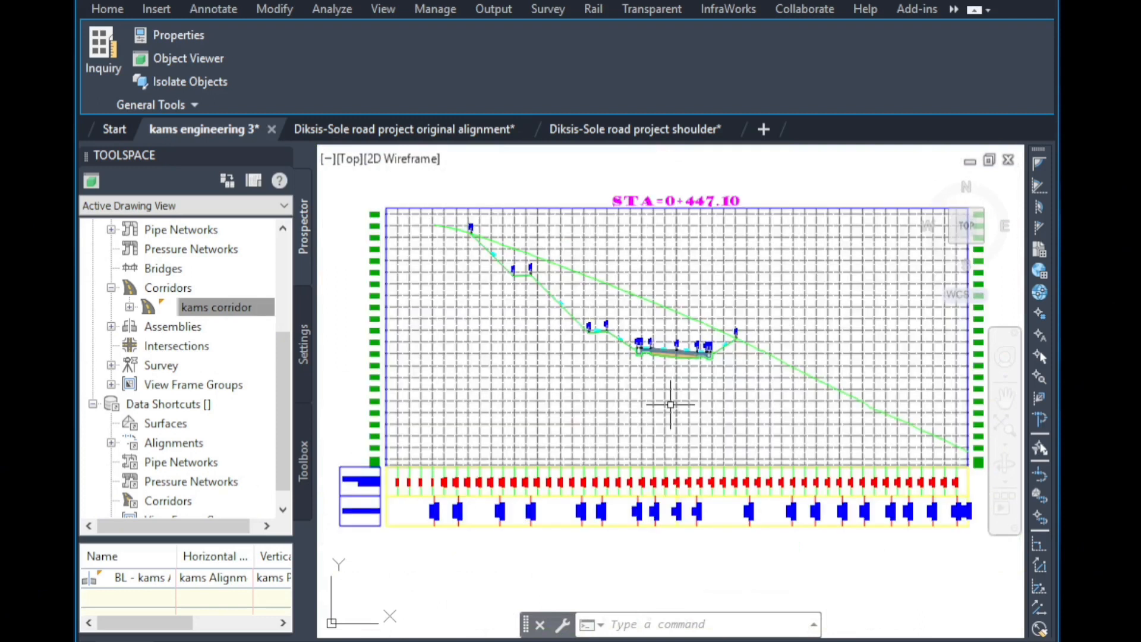
pyautogui.scroll(5, 635, 349)
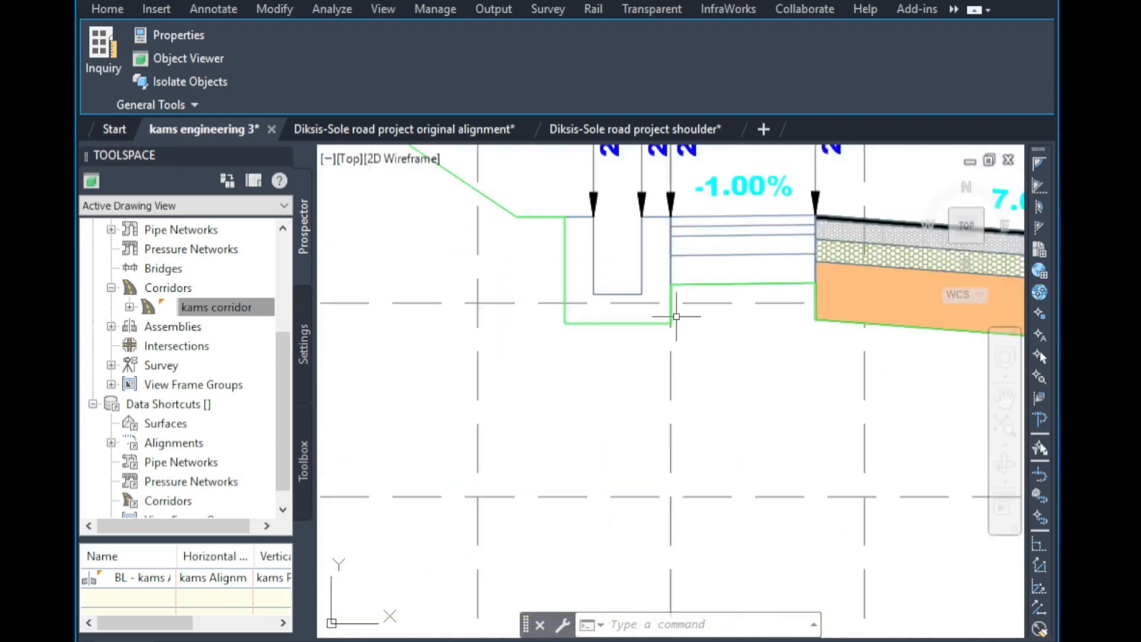
# Zoom around the section views to examine the sampled corridor surface along the ditches and road.
pyautogui.click(697, 286)
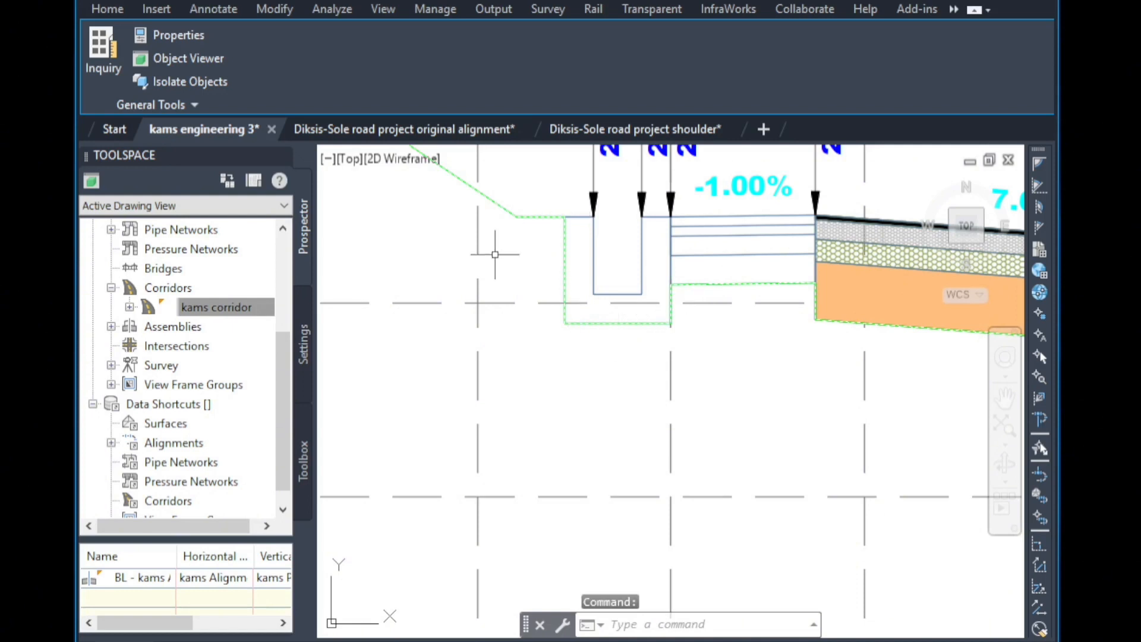
pyautogui.scroll(-2, 496, 255)
pyautogui.scroll(-2, 513, 295)
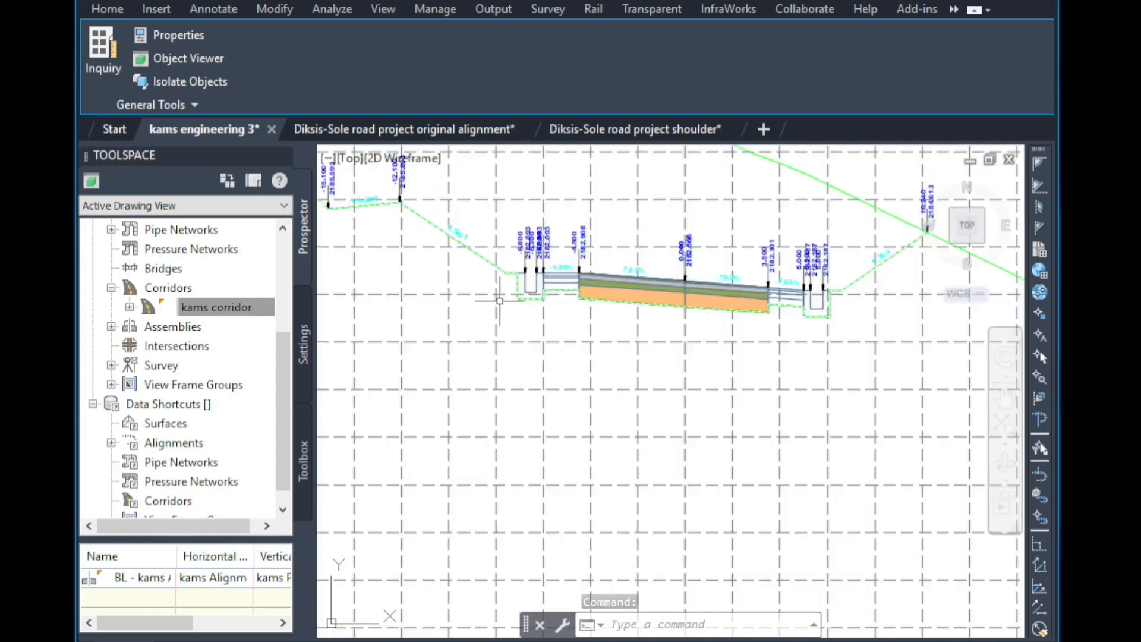
pyautogui.scroll(3, 767, 312)
pyautogui.scroll(2, 773, 309)
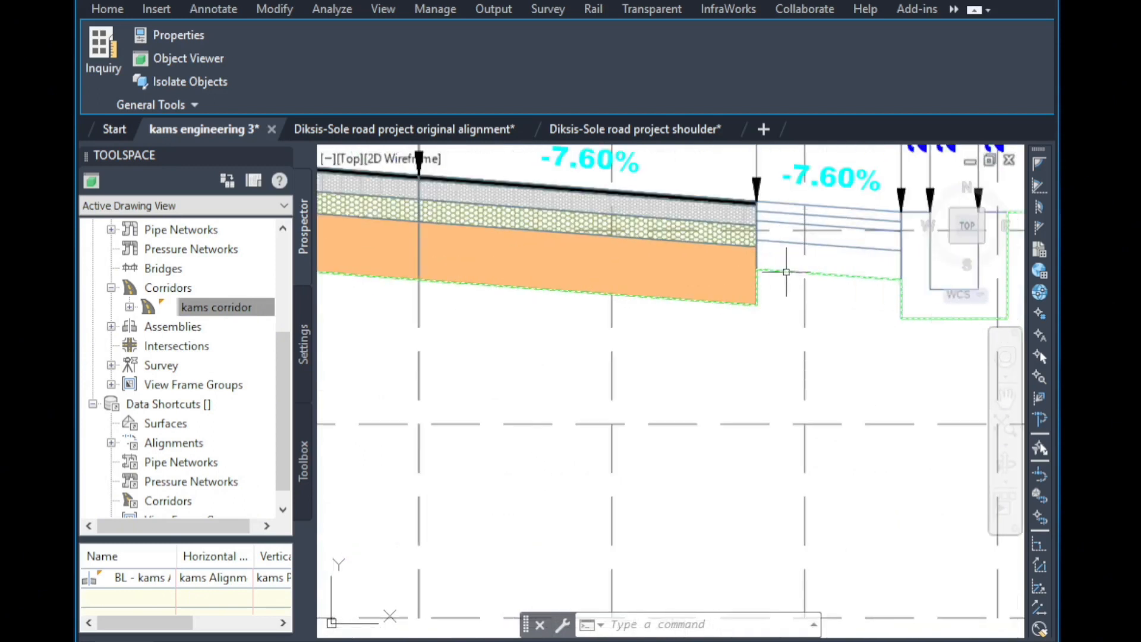
pyautogui.scroll(-2, 715, 367)
pyautogui.scroll(-2, 715, 367)
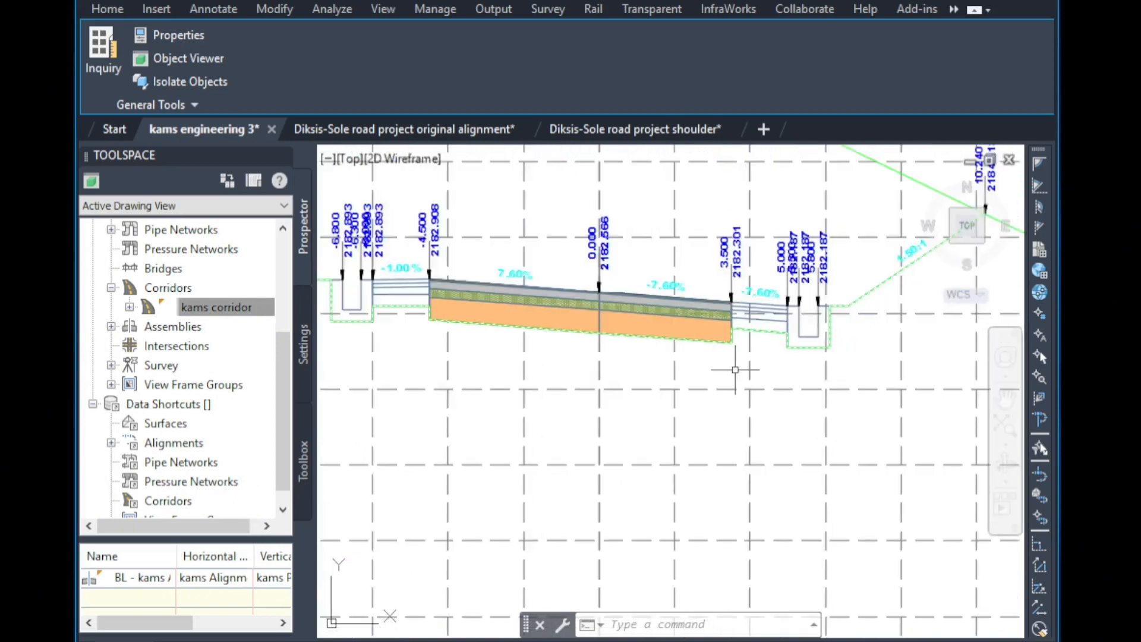
pyautogui.scroll(-2, 766, 370)
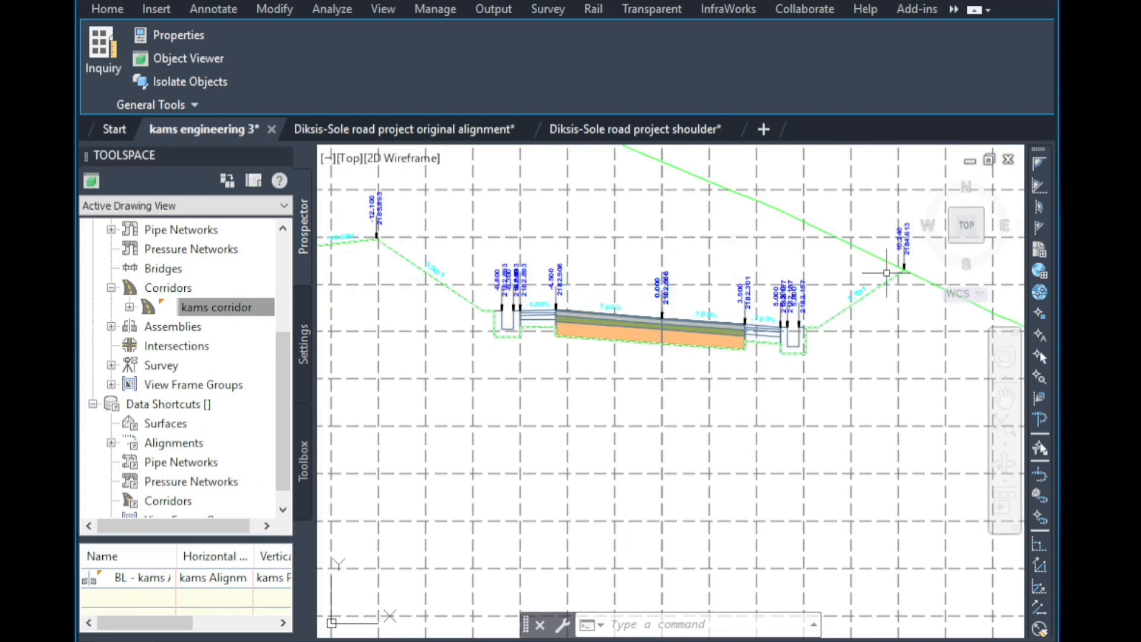
pyautogui.scroll(-5, 907, 262)
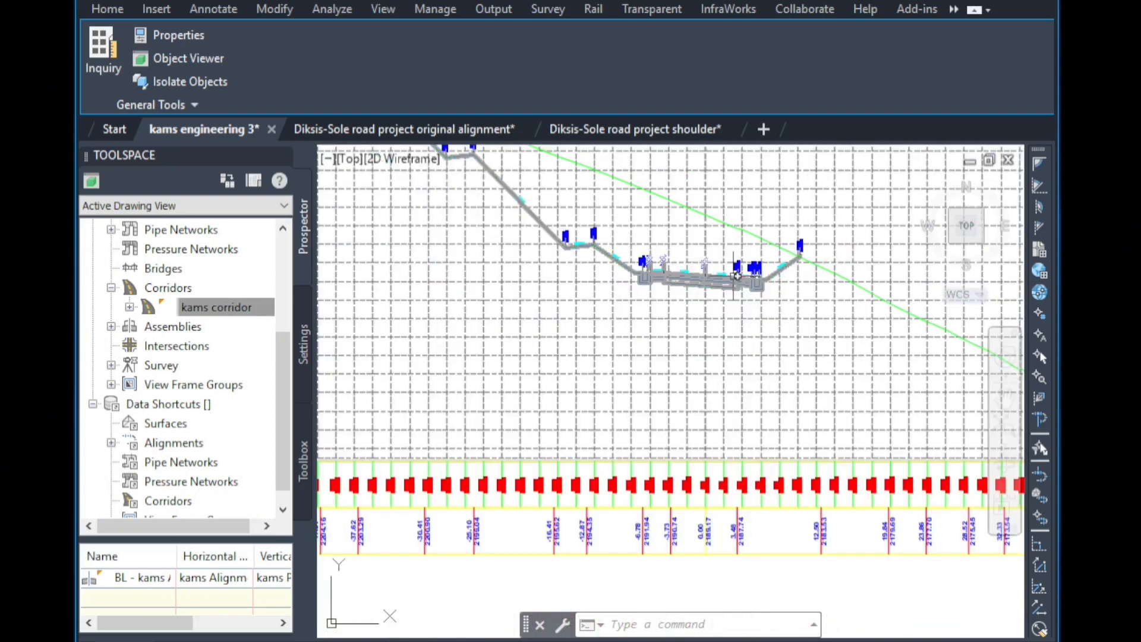
pyautogui.scroll(2, 702, 485)
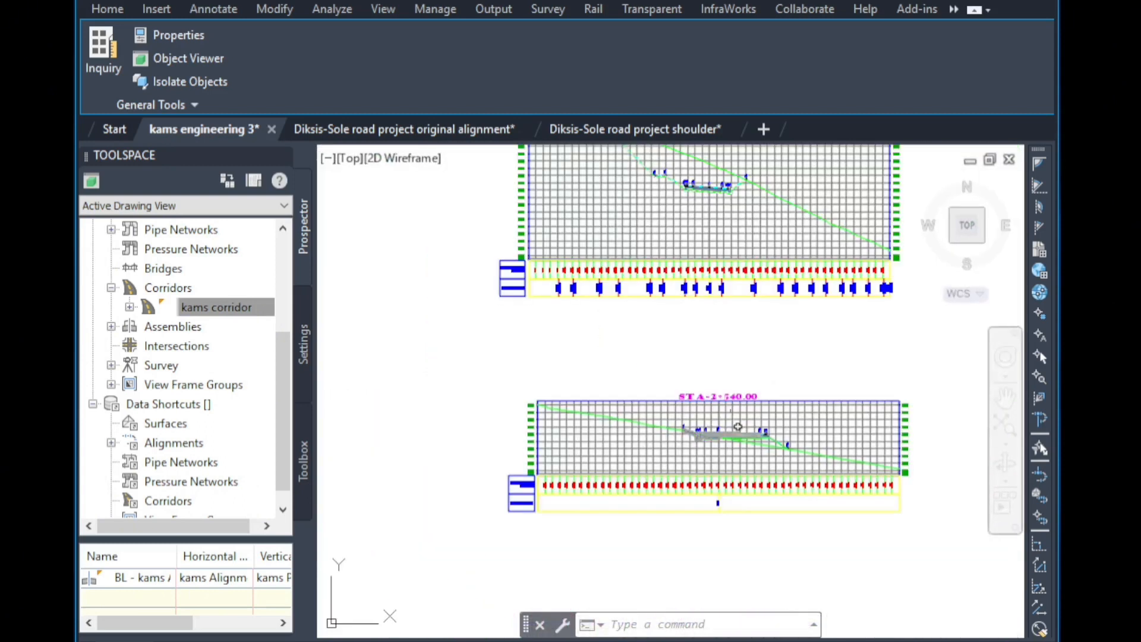
pyautogui.scroll(1, 743, 451)
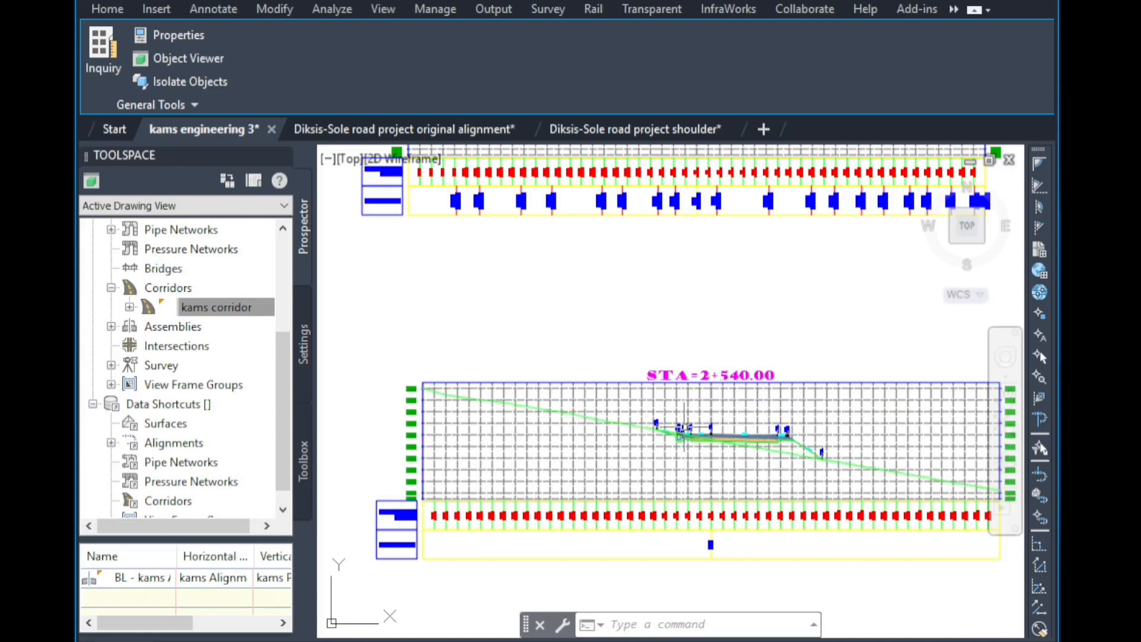
pyautogui.scroll(-2, 718, 426)
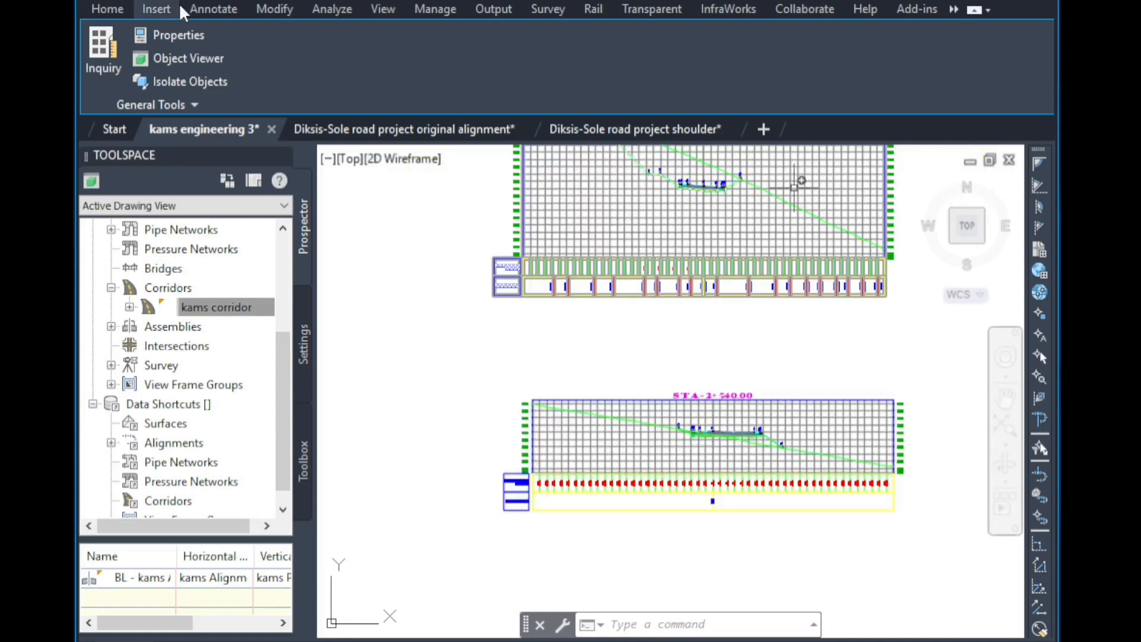
# Save the drawing.
pyautogui.click(117, 10)
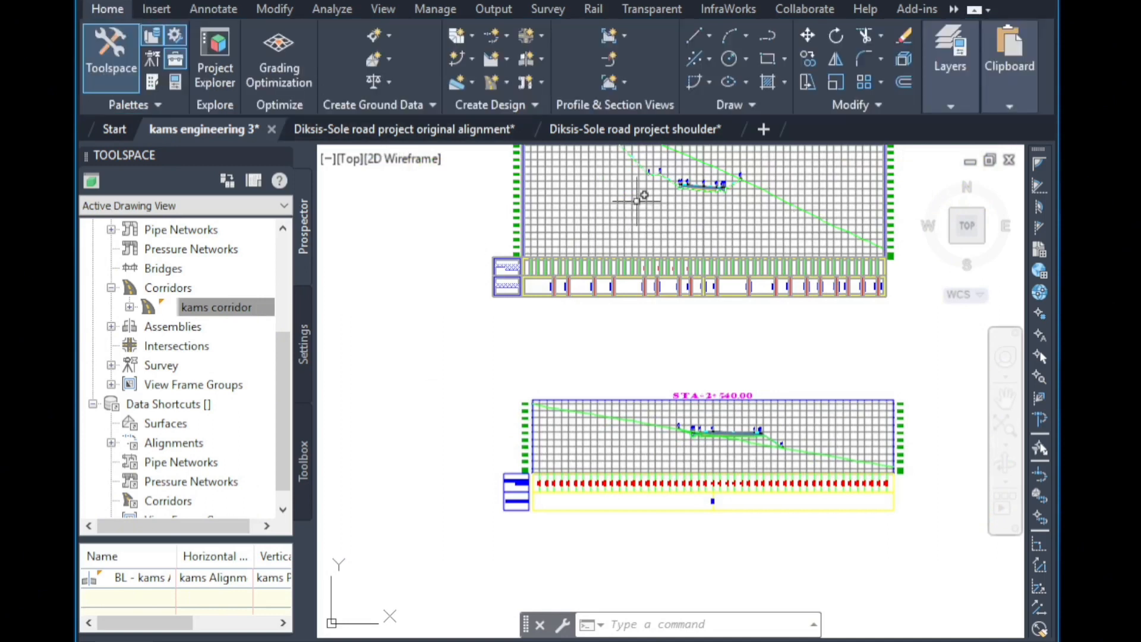
pyautogui.click(633, 223)
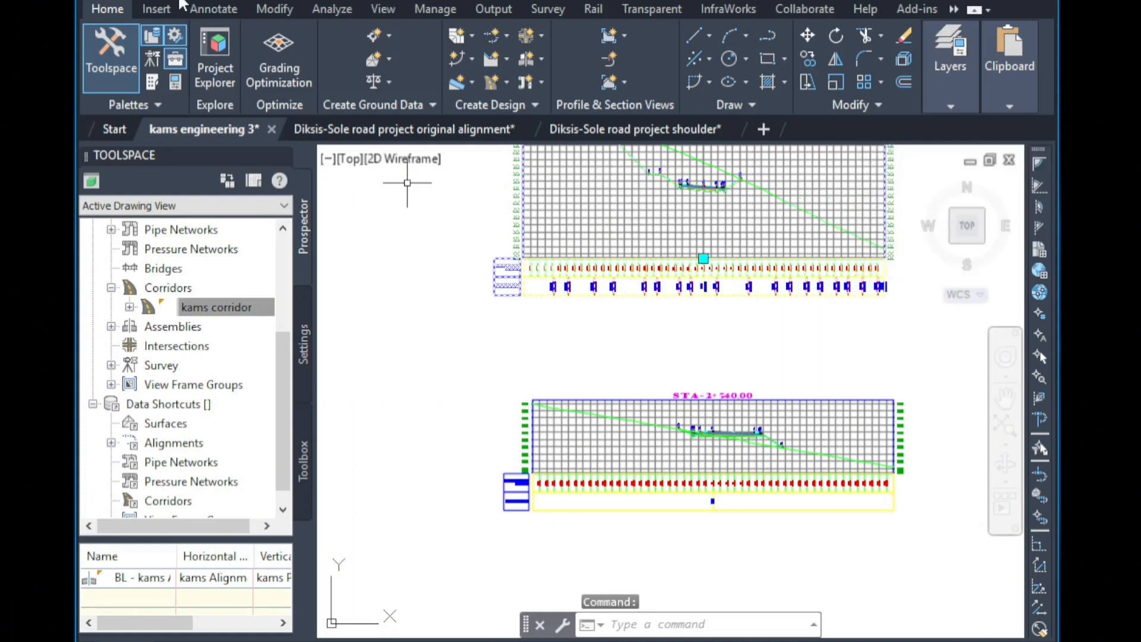
pyautogui.press('Escape')
pyautogui.press('Escape')
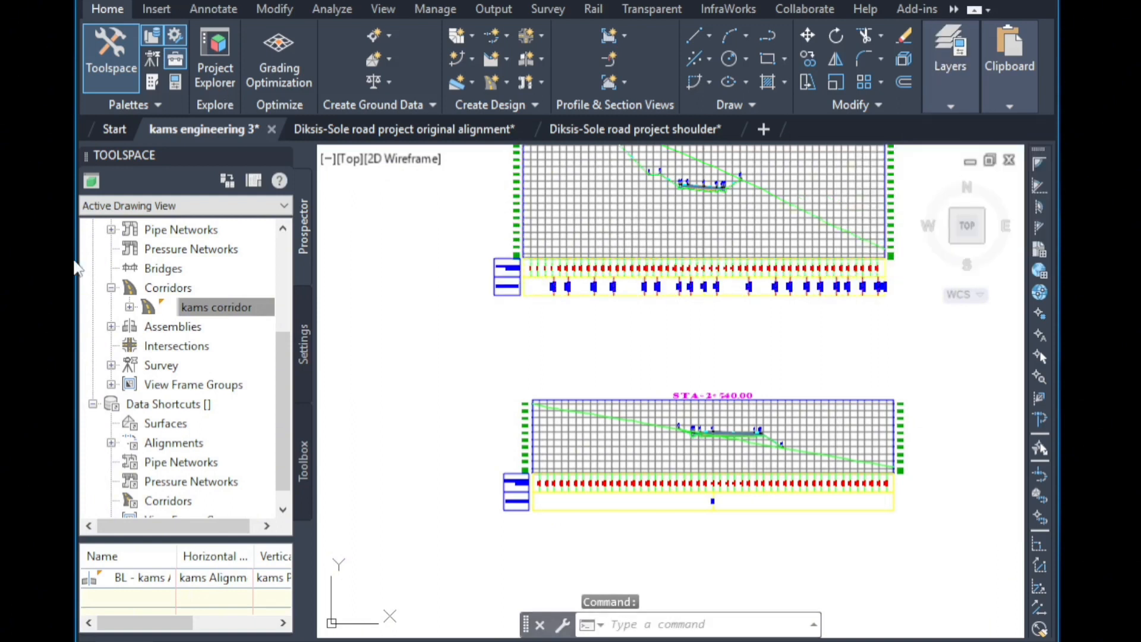
pyautogui.hotkey('ctrl', 's')
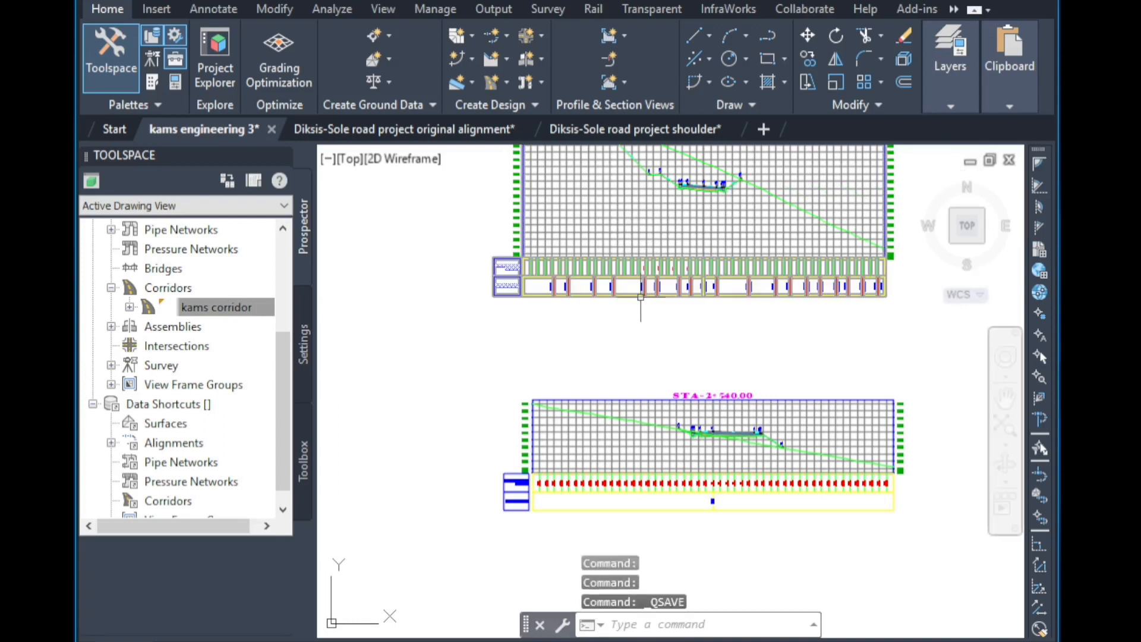
# Open the material list of the SL Collection - 16 sample line group and delete the existing material entry.
pyautogui.click(627, 230)
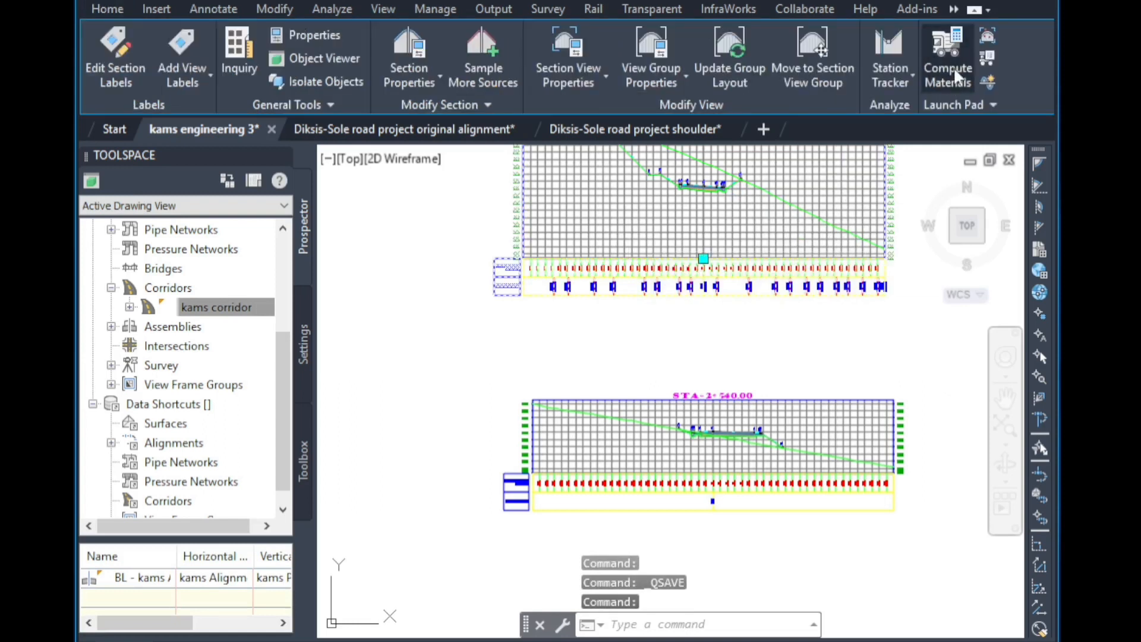
pyautogui.click(953, 69)
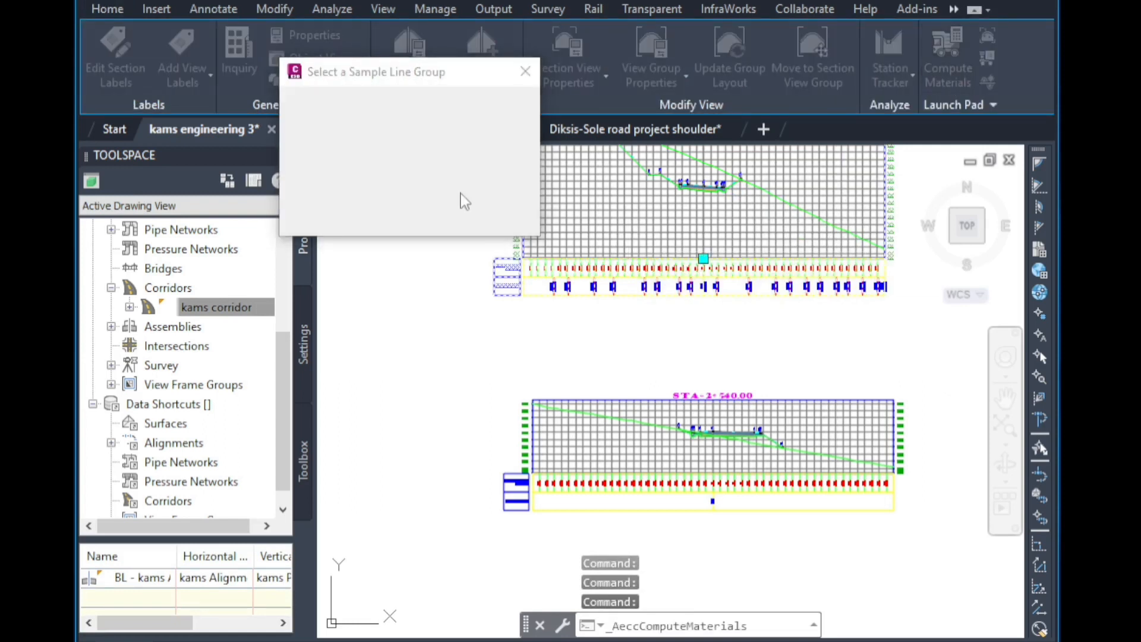
pyautogui.click(354, 213)
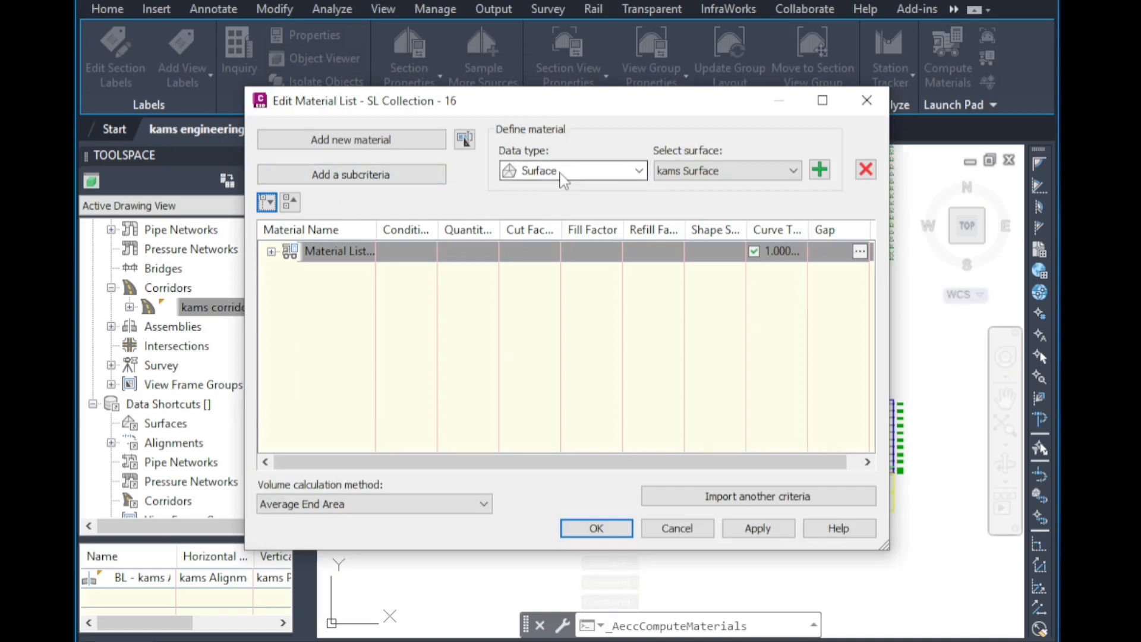
pyautogui.click(866, 172)
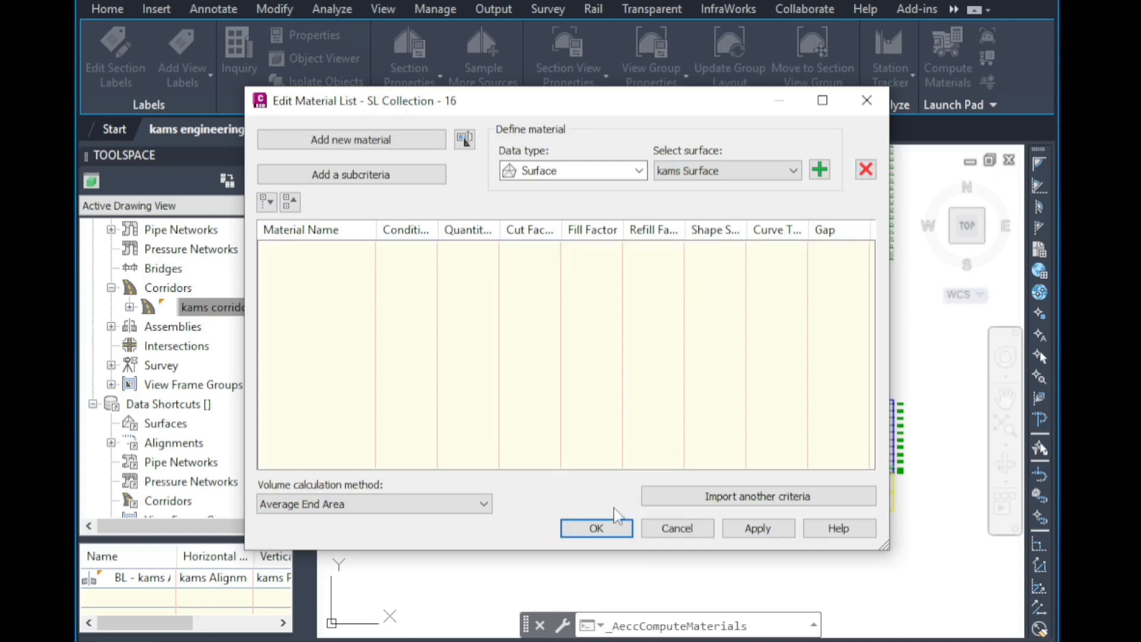
pyautogui.click(596, 528)
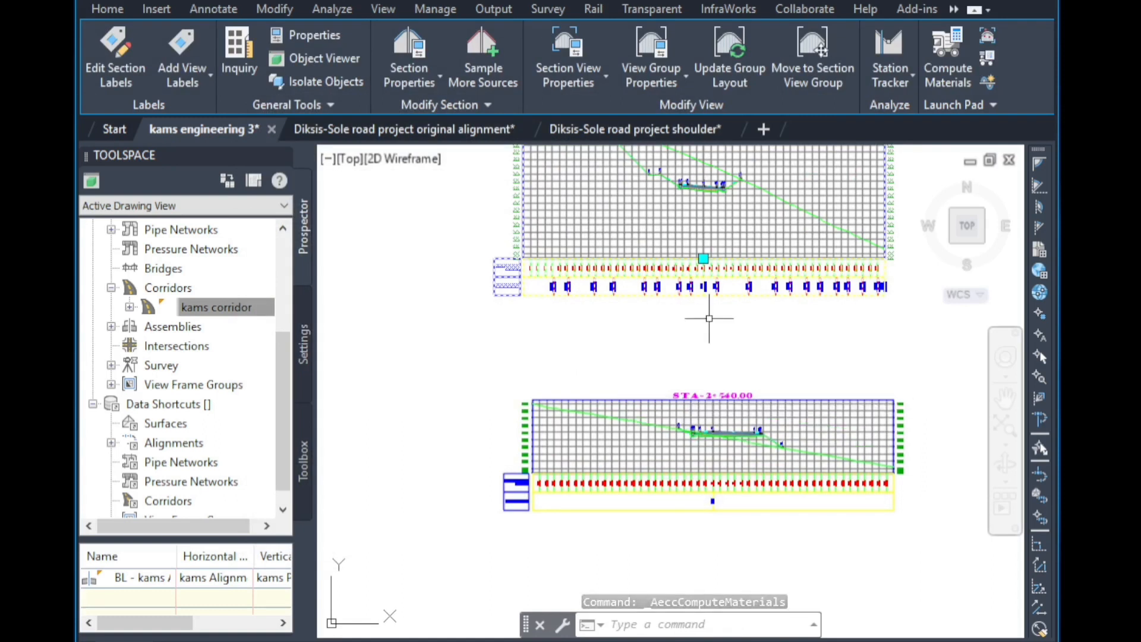
pyautogui.press('Escape')
pyautogui.press('Escape')
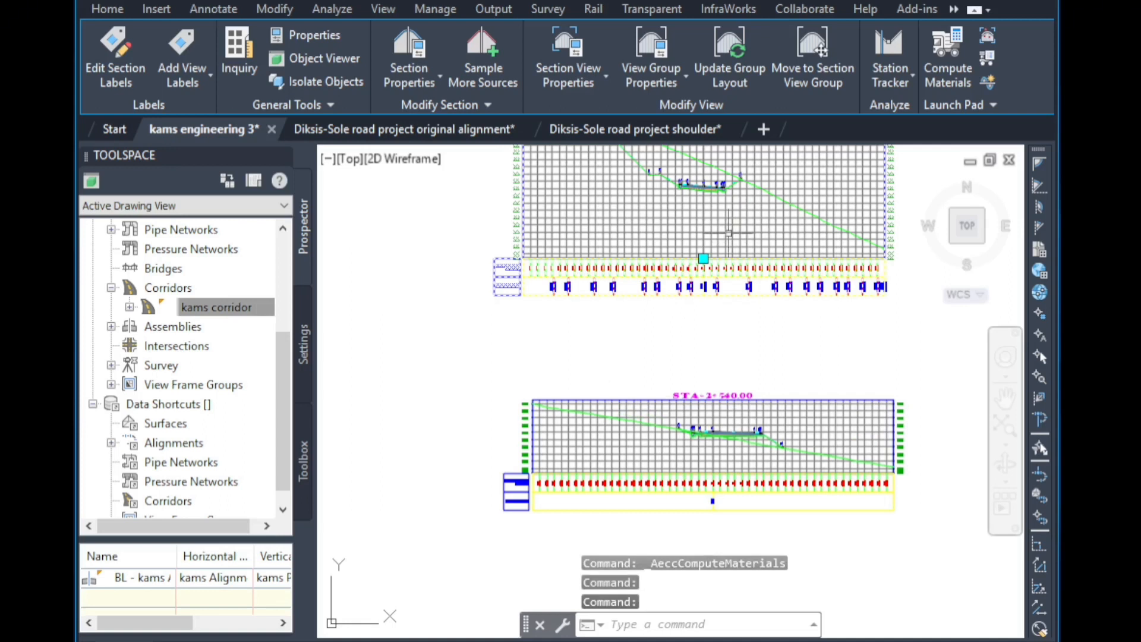
# Compute Cut and Fill materials, mapping the EG surfaces to kams Surface and DATUM surfaces to the kams corridor surface.
pyautogui.scroll(4, 691, 216)
pyautogui.scroll(2, 692, 216)
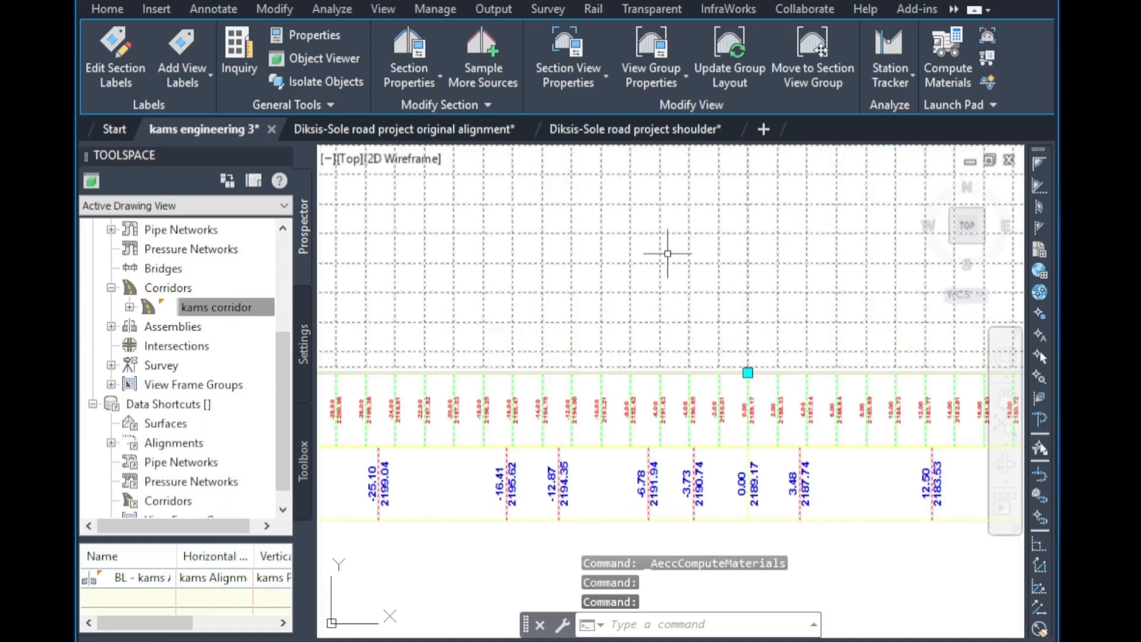
pyautogui.click(933, 71)
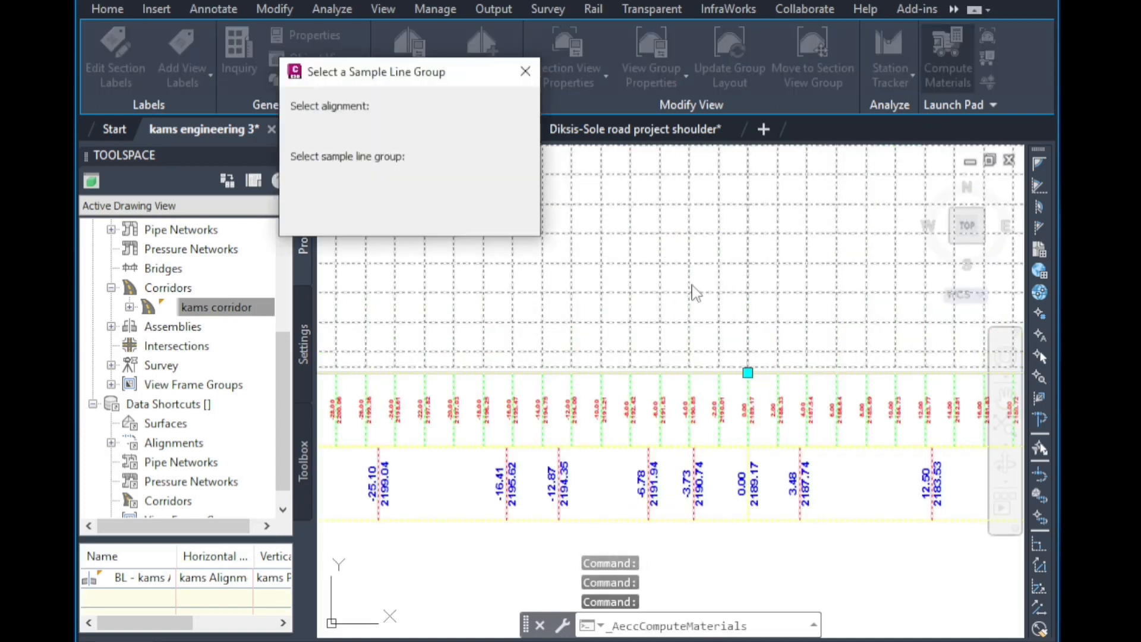
pyautogui.click(327, 214)
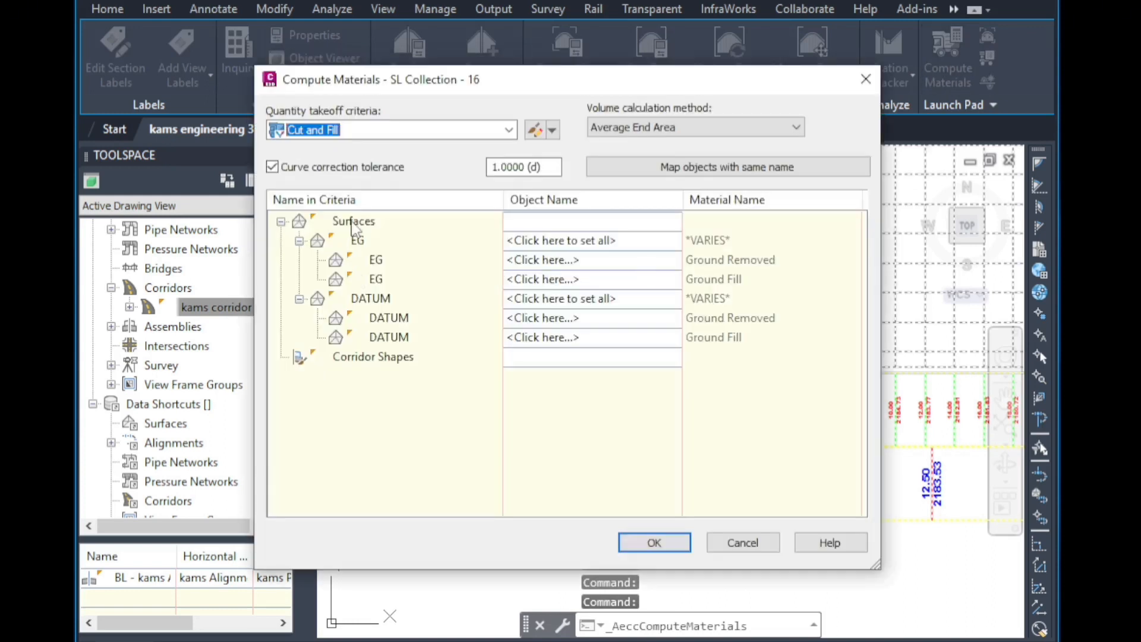
pyautogui.click(572, 240)
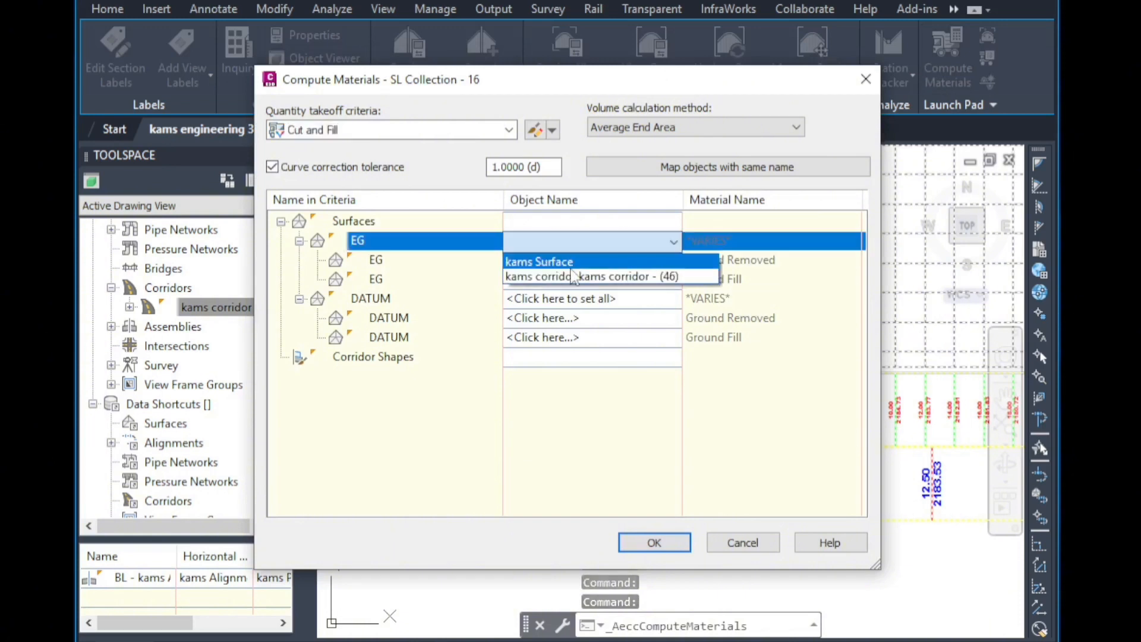
pyautogui.click(570, 262)
pyautogui.click(561, 299)
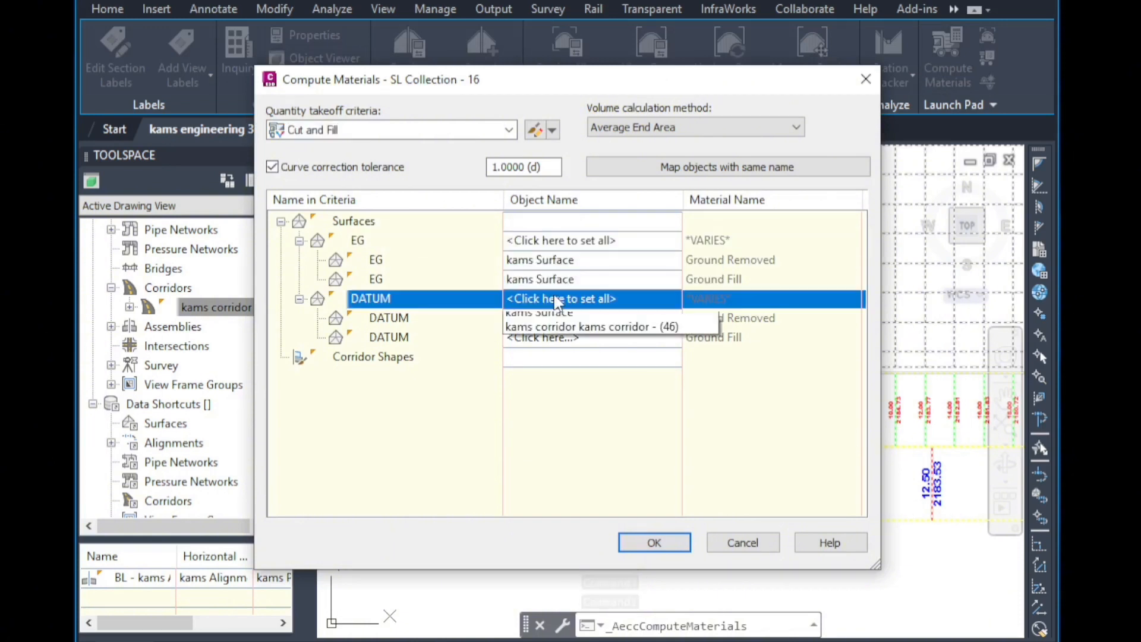
pyautogui.click(576, 336)
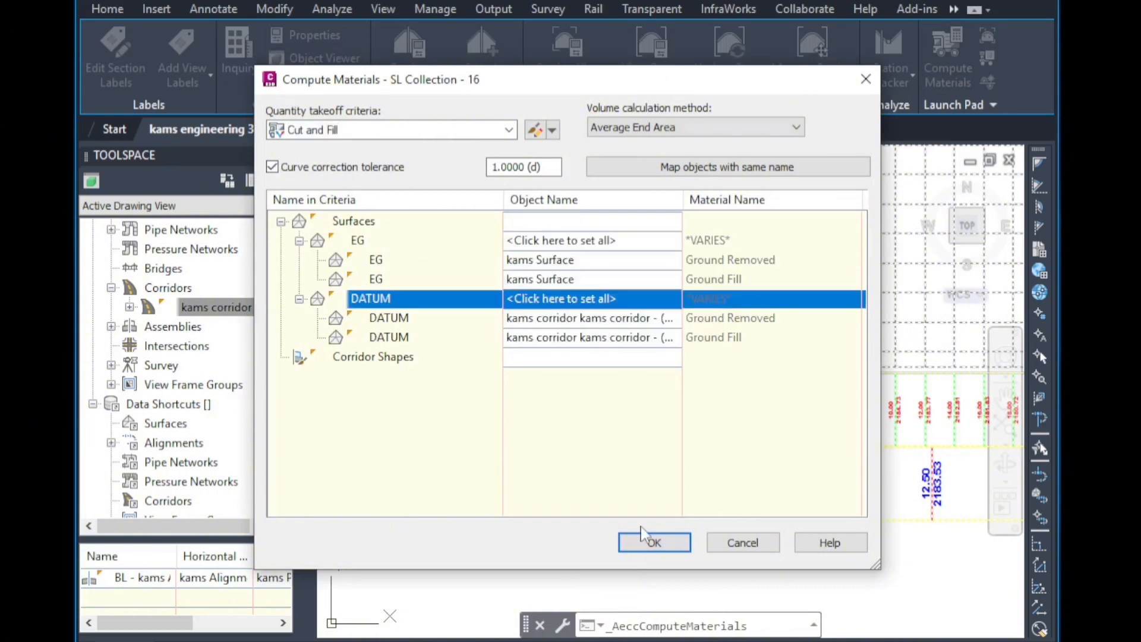
pyautogui.click(654, 542)
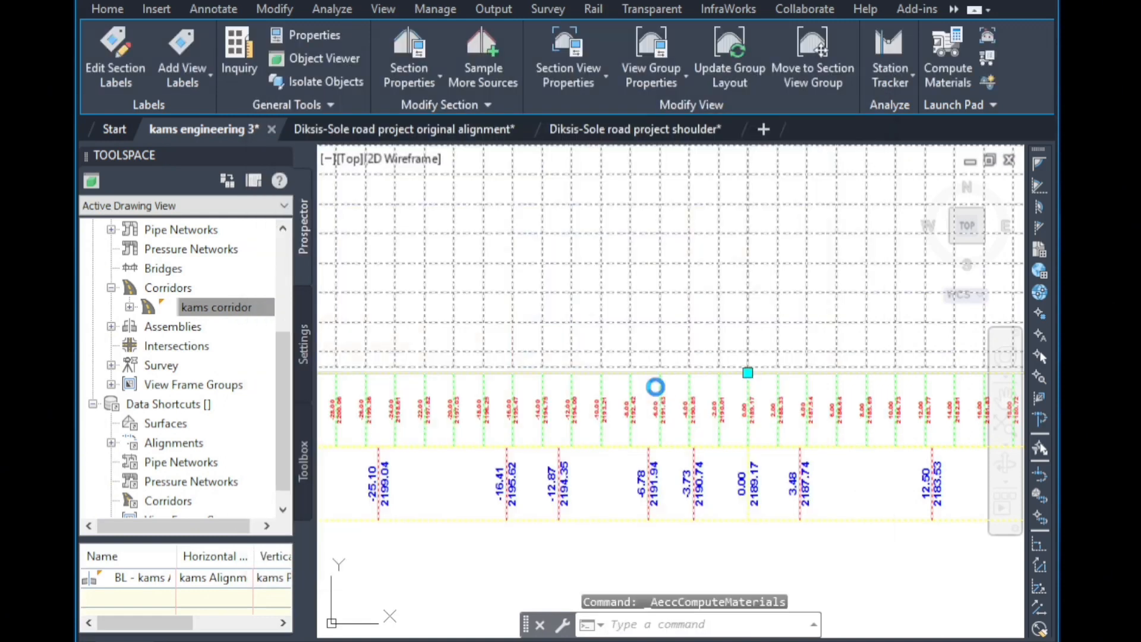
# Examine the computed cut and fill material areas in the section views around the undercut.
pyautogui.scroll(-8, 671, 428)
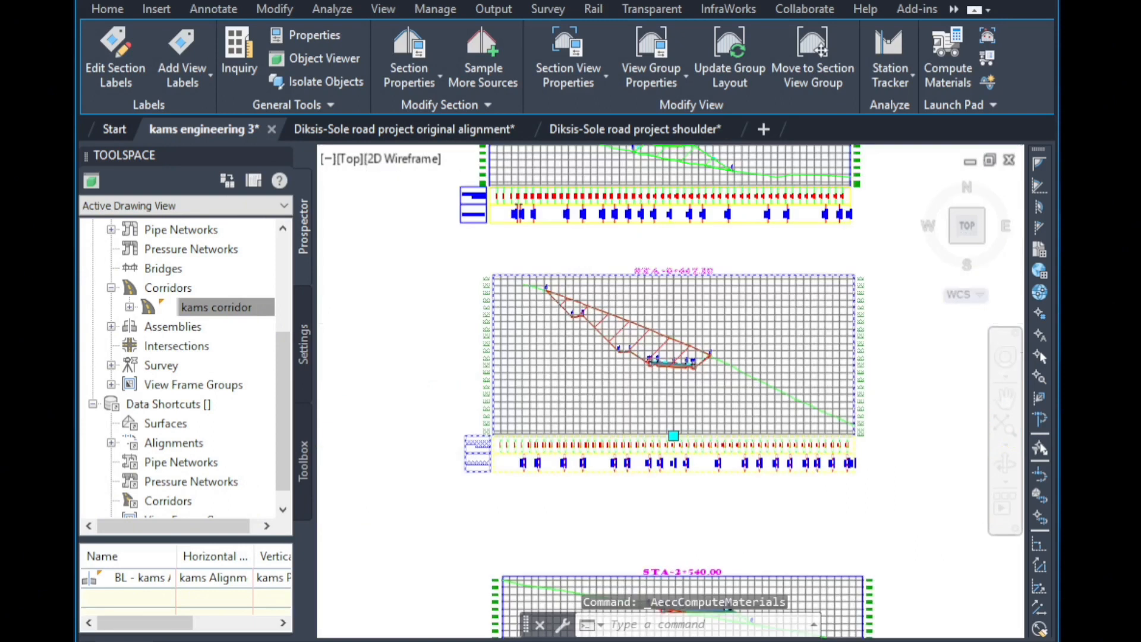
pyautogui.scroll(5, 671, 429)
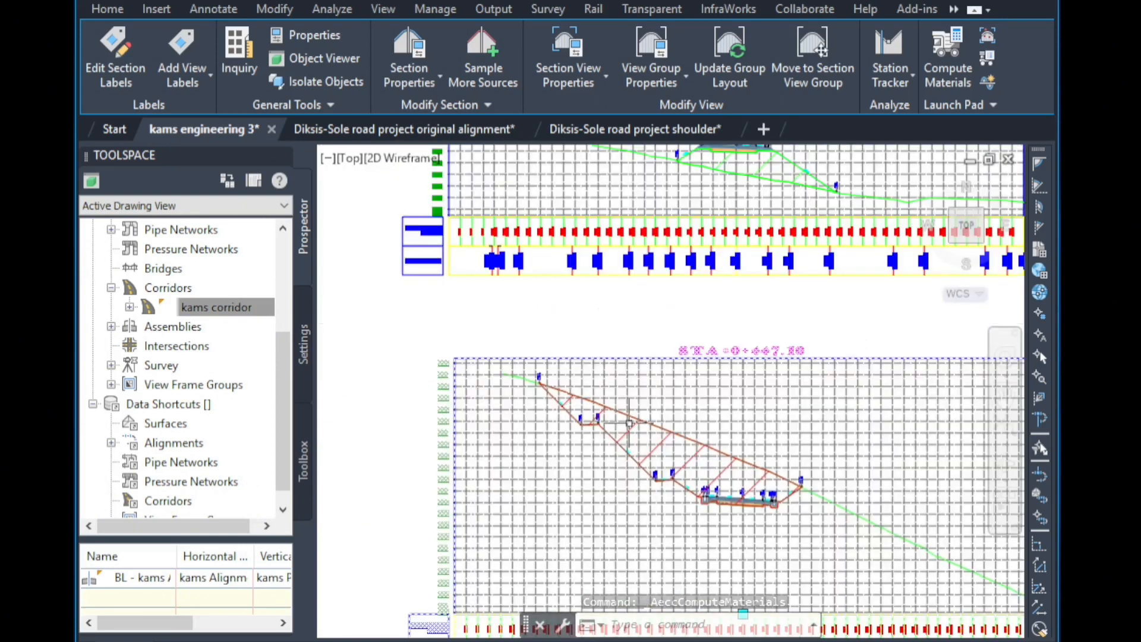
pyautogui.scroll(3, 629, 472)
pyautogui.scroll(3, 629, 473)
pyautogui.scroll(-2, 527, 382)
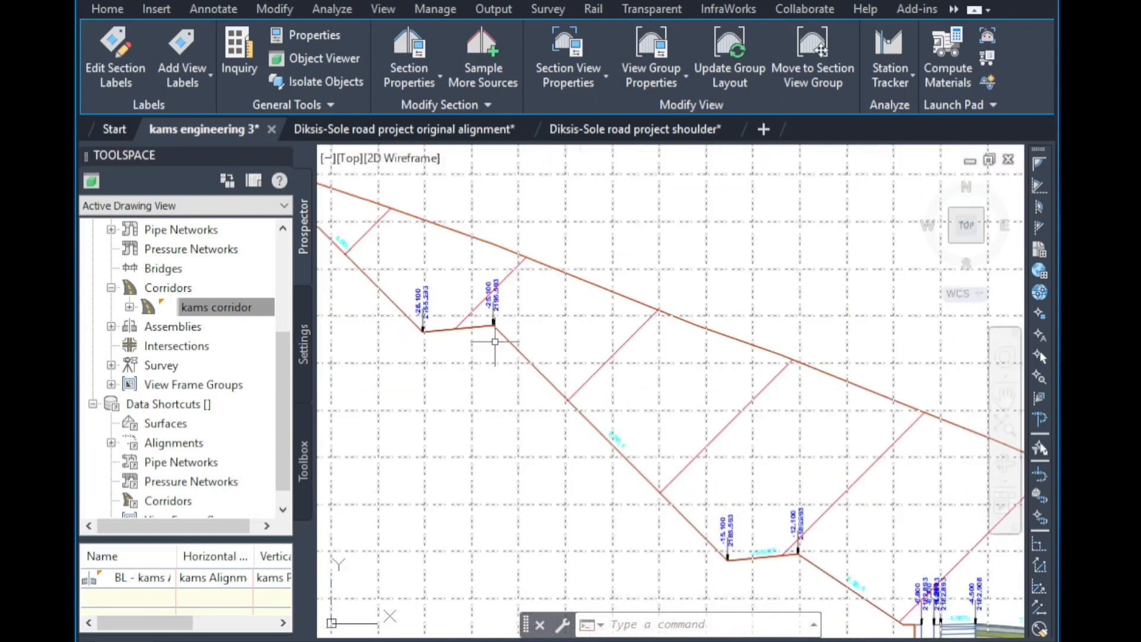
pyautogui.scroll(-1, 613, 369)
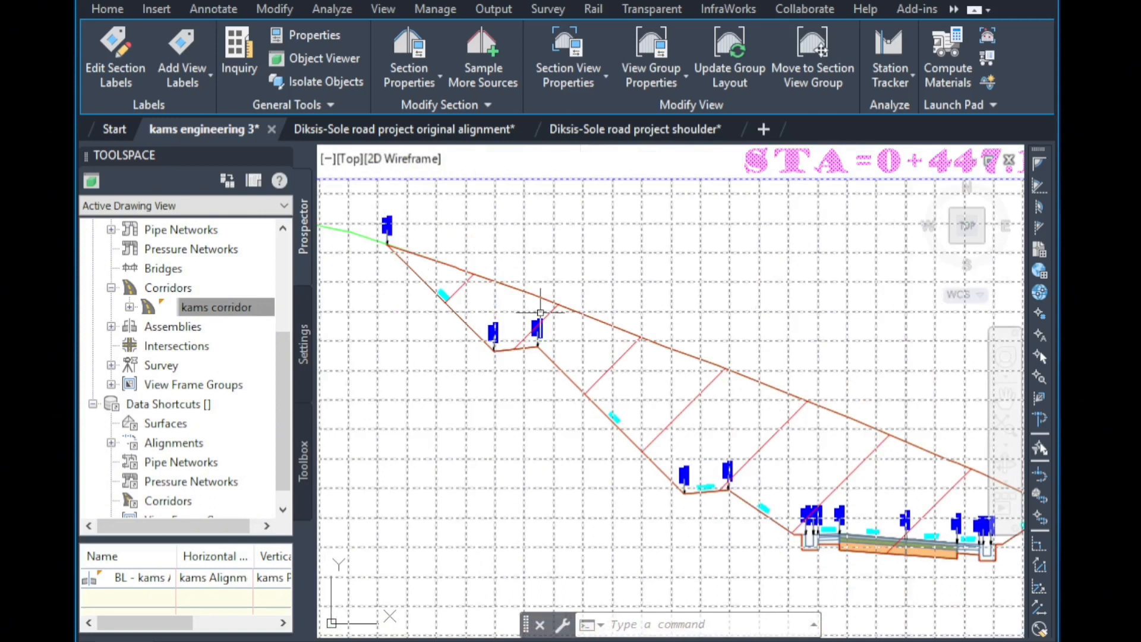
pyautogui.scroll(4, 537, 326)
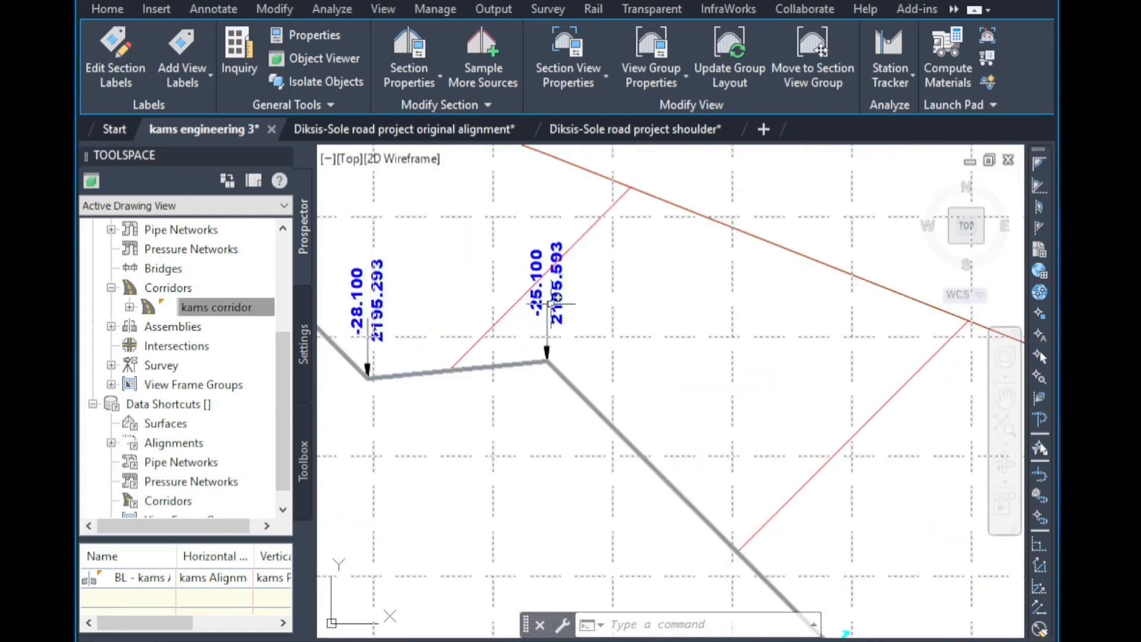
pyautogui.scroll(-3, 553, 304)
pyautogui.scroll(-2, 622, 425)
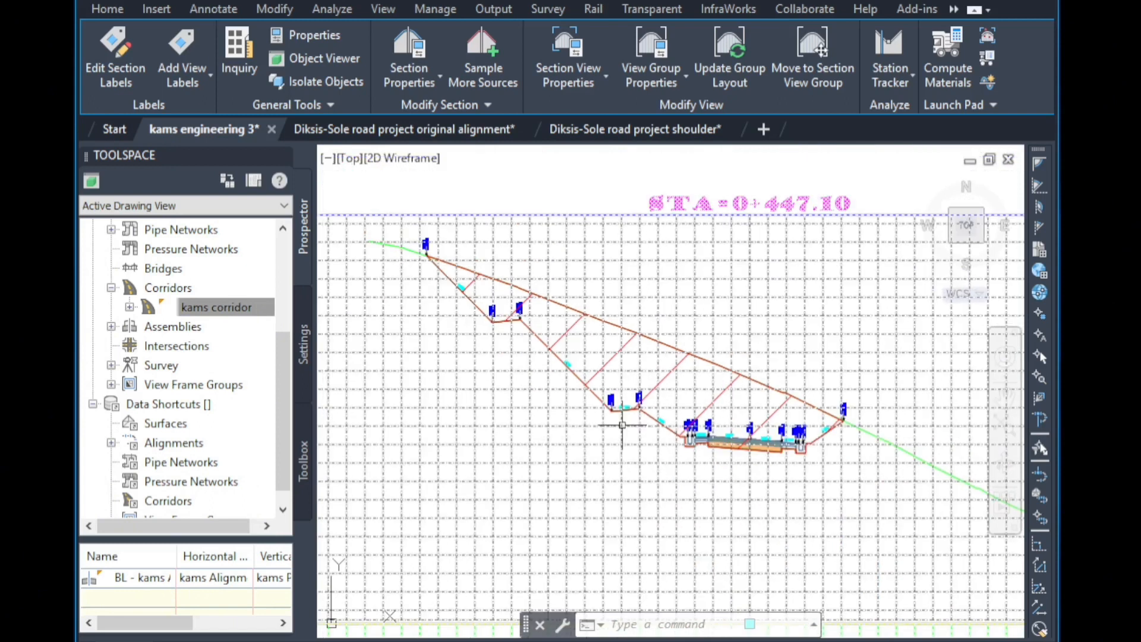
pyautogui.scroll(6, 623, 425)
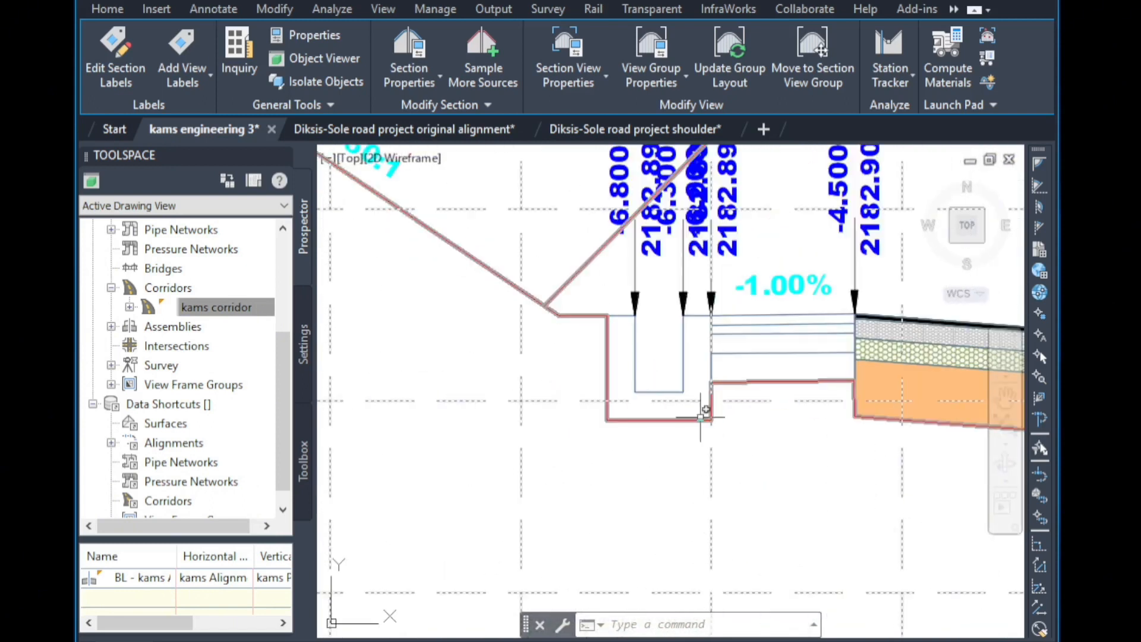
pyautogui.scroll(3, 730, 415)
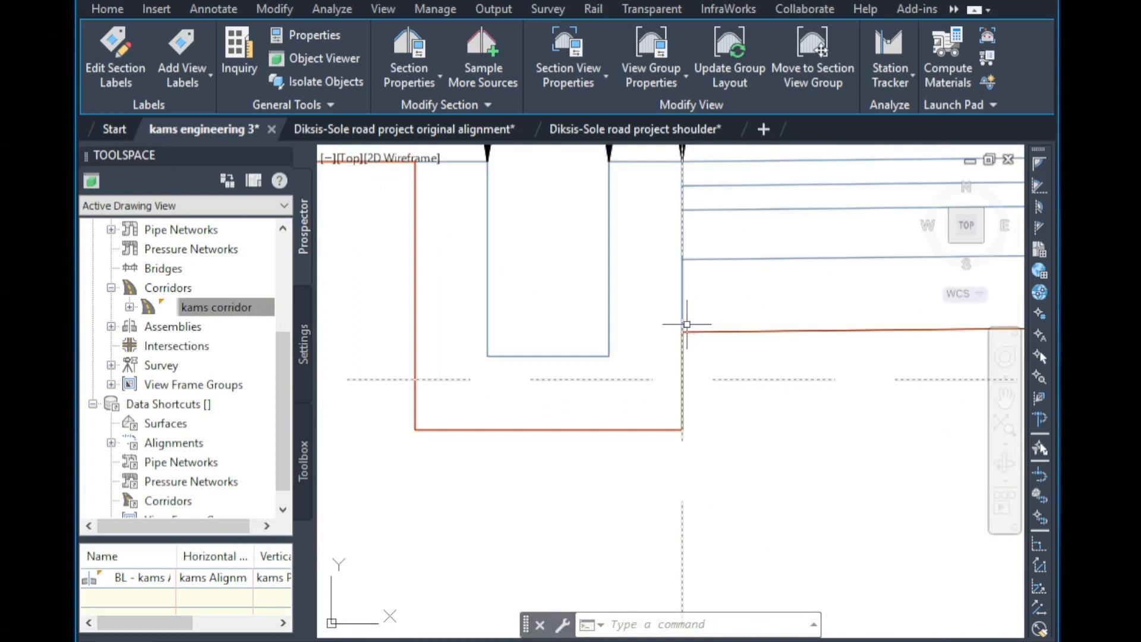
pyautogui.scroll(-5, 725, 331)
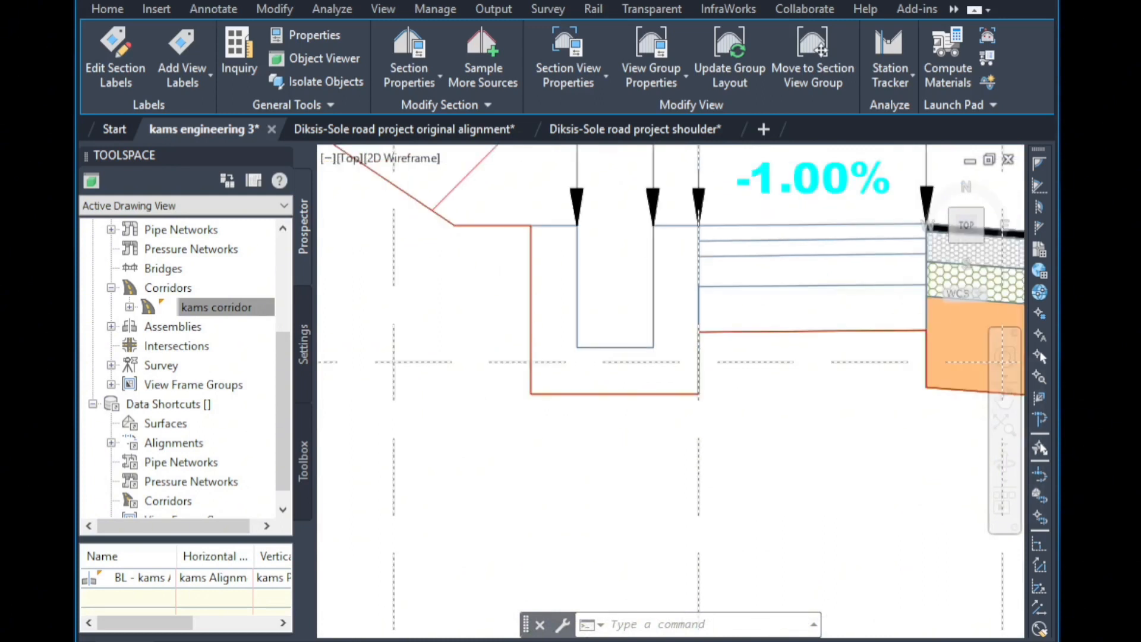
# Inspect the cut and fill material shading across the undercut section, from the left ditch to the right ditch.
pyautogui.scroll(-2, 595, 356)
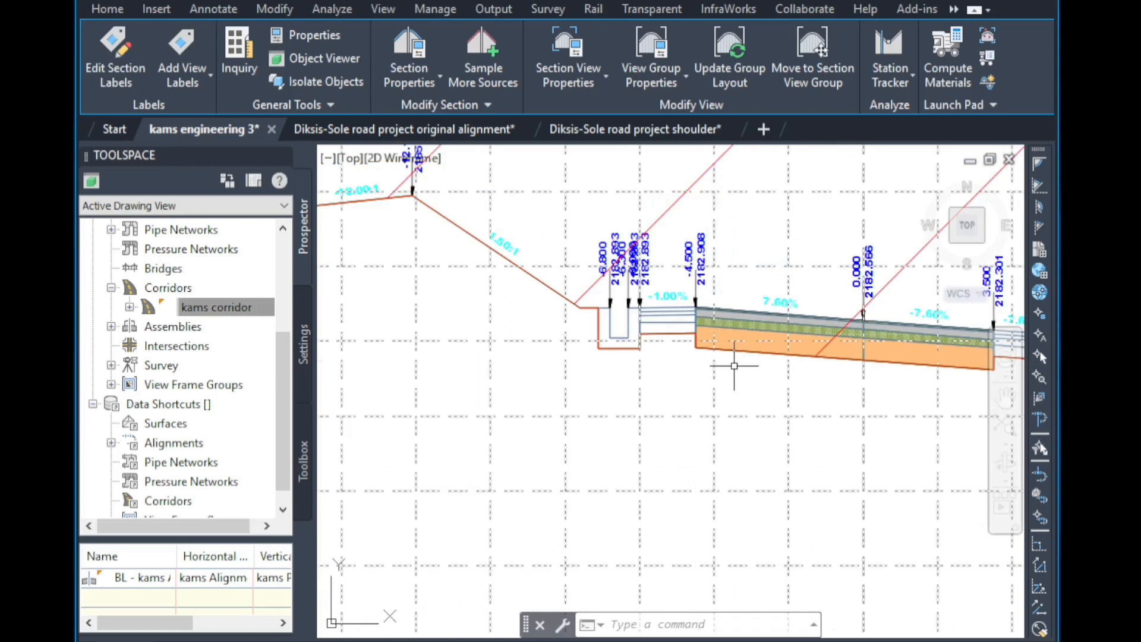
pyautogui.scroll(4, 683, 338)
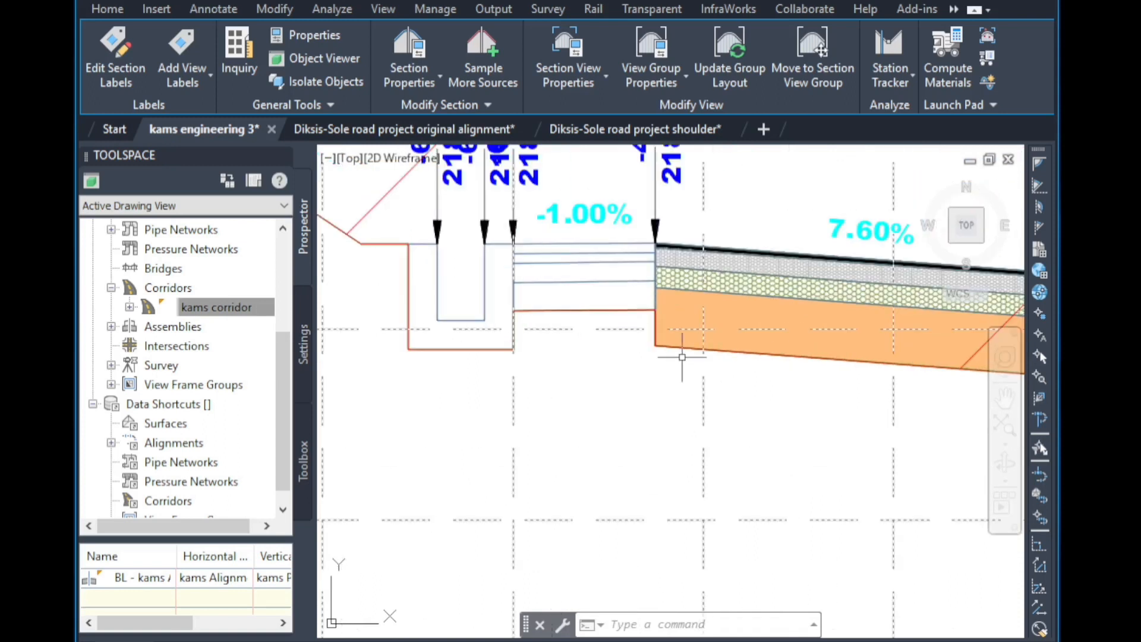
pyautogui.scroll(-3, 763, 356)
pyautogui.scroll(1, 766, 358)
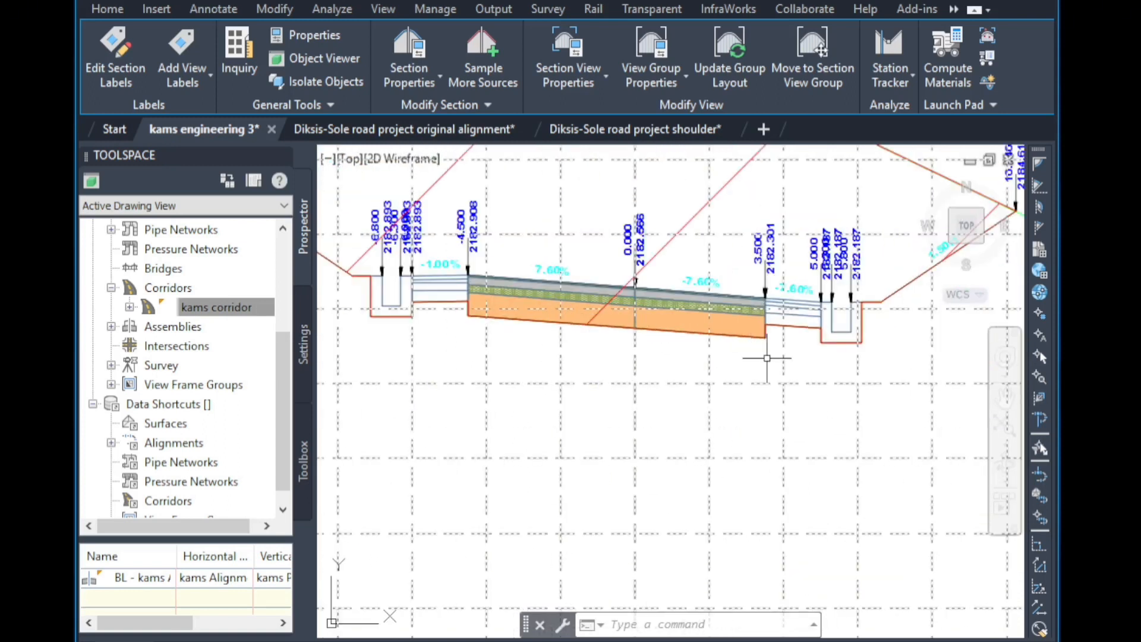
pyautogui.scroll(2, 766, 358)
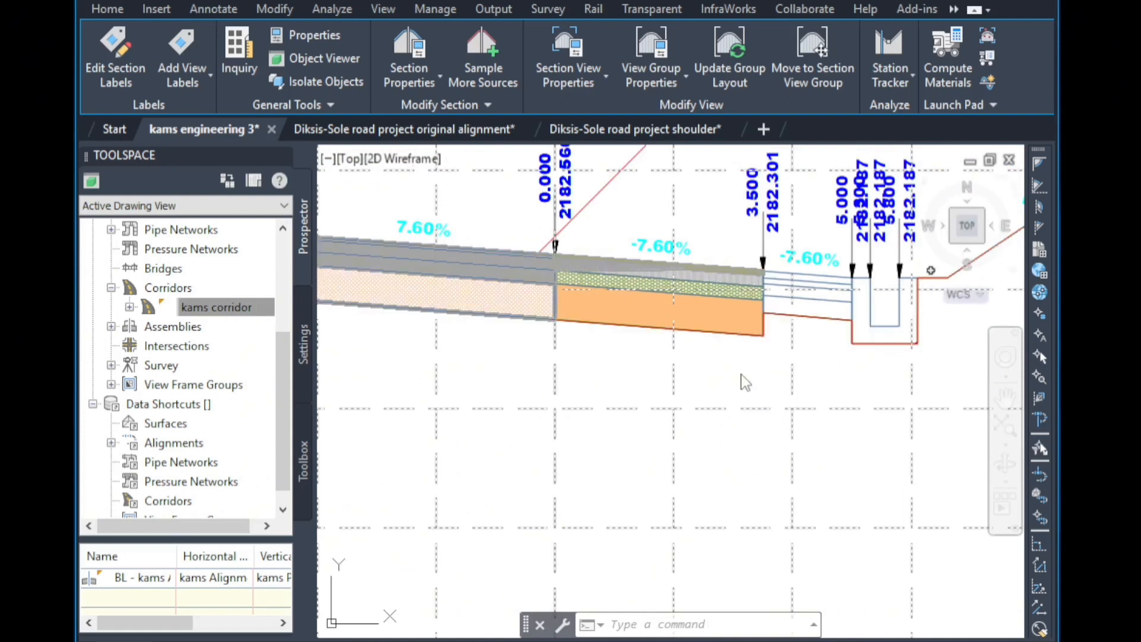
pyautogui.scroll(-2, 731, 381)
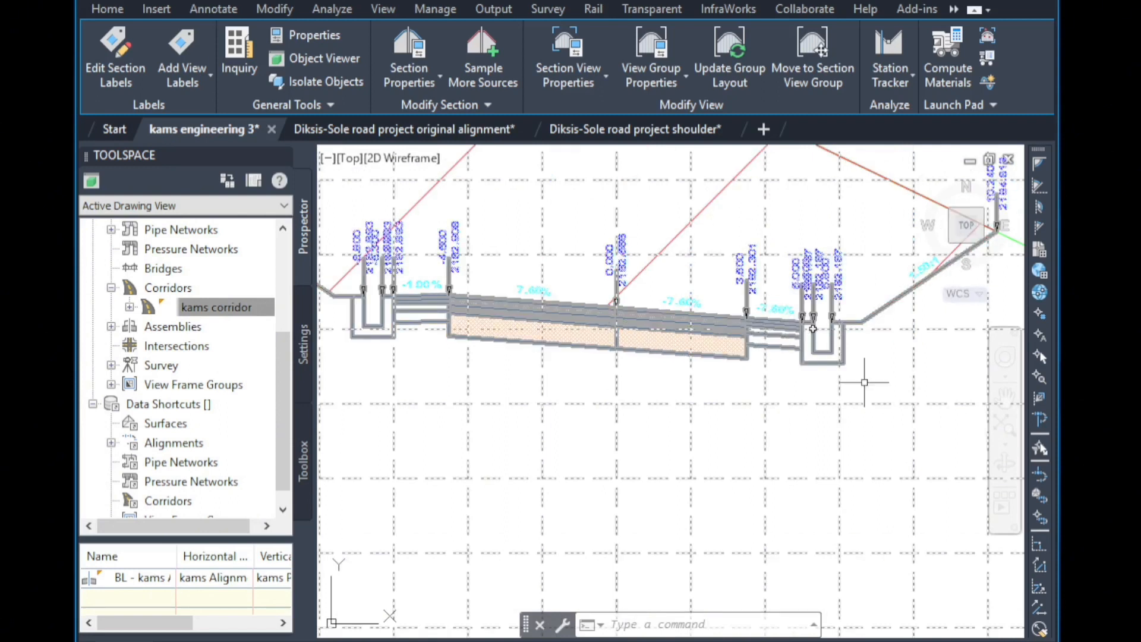
pyautogui.scroll(-2, 744, 429)
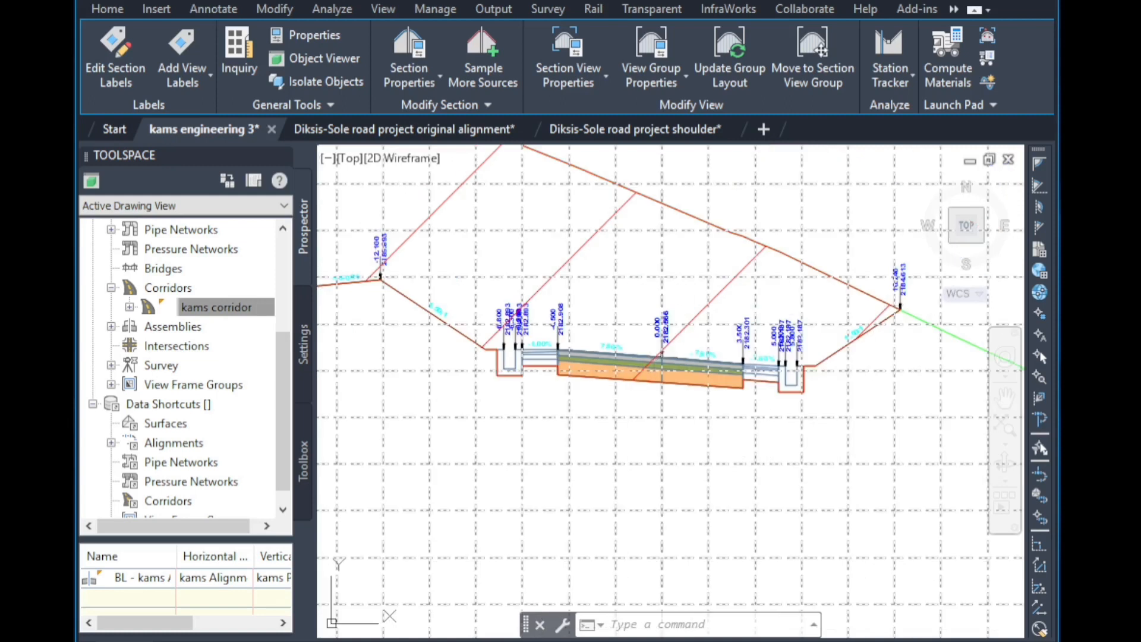
# Examine the fill material areas in the embankment section view of the next section view down the group.
pyautogui.scroll(-4, 726, 457)
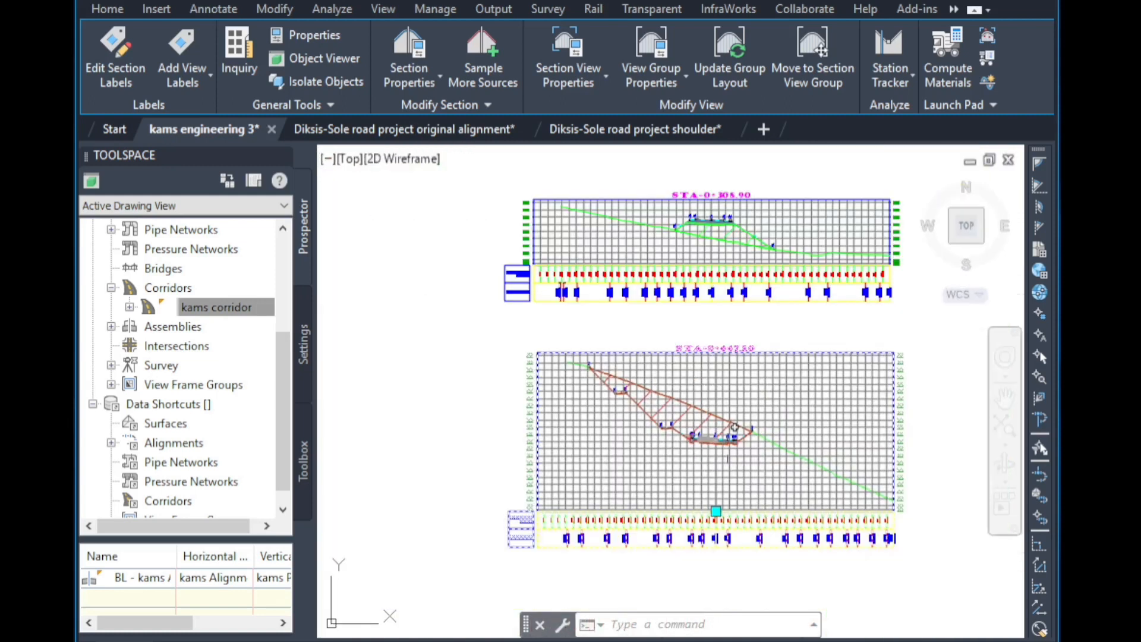
pyautogui.scroll(8, 707, 211)
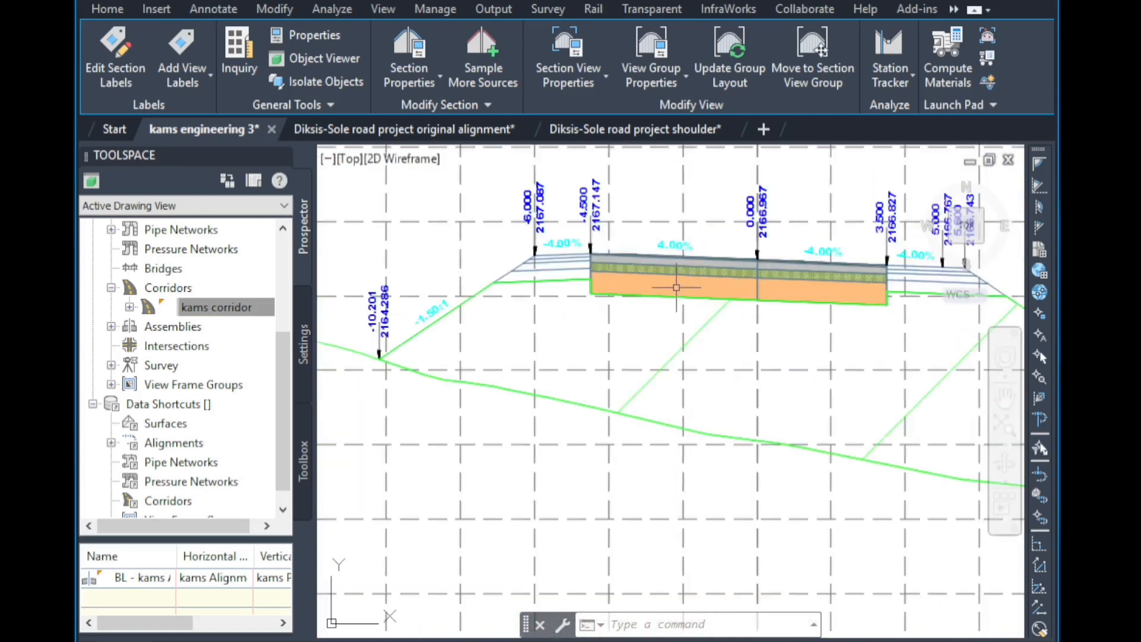
pyautogui.scroll(4, 527, 262)
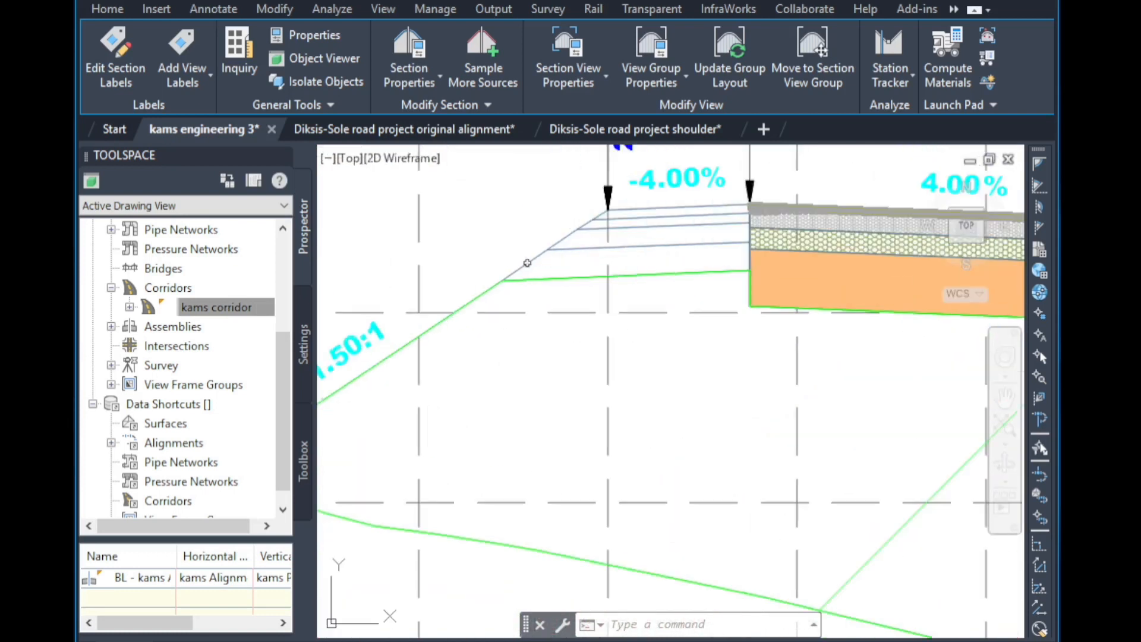
pyautogui.scroll(3, 527, 262)
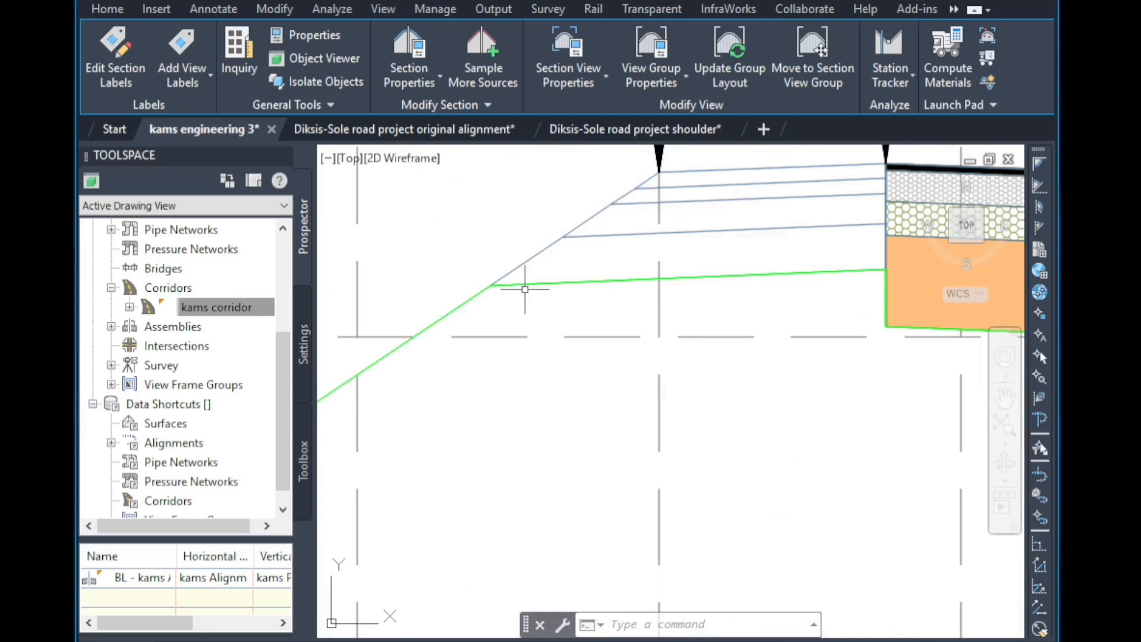
pyautogui.scroll(-4, 526, 284)
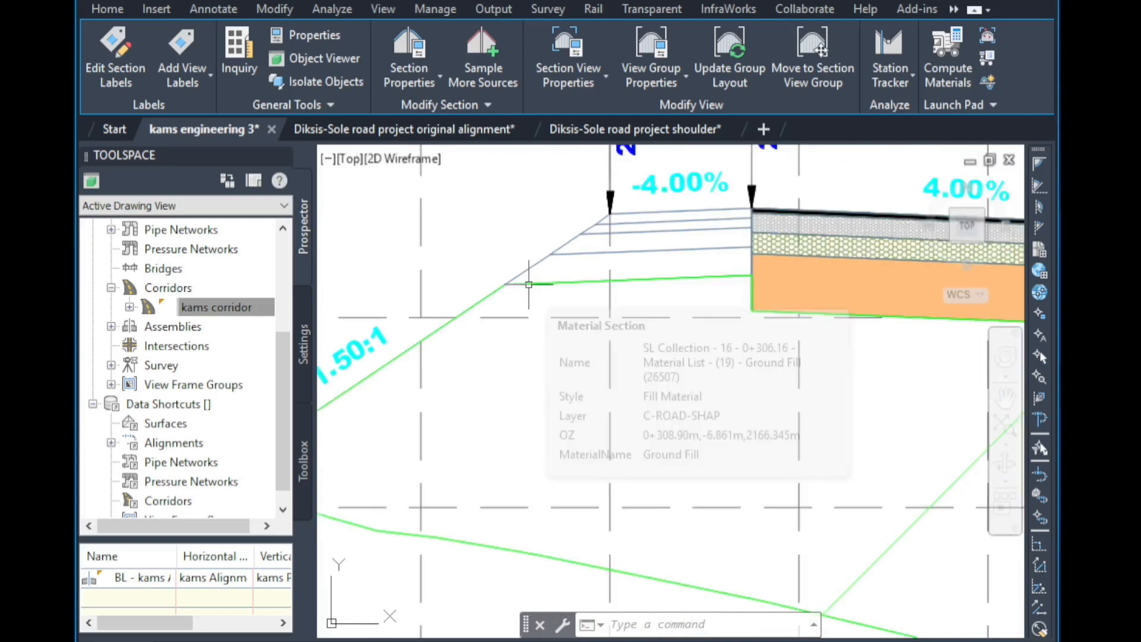
pyautogui.scroll(-2, 509, 319)
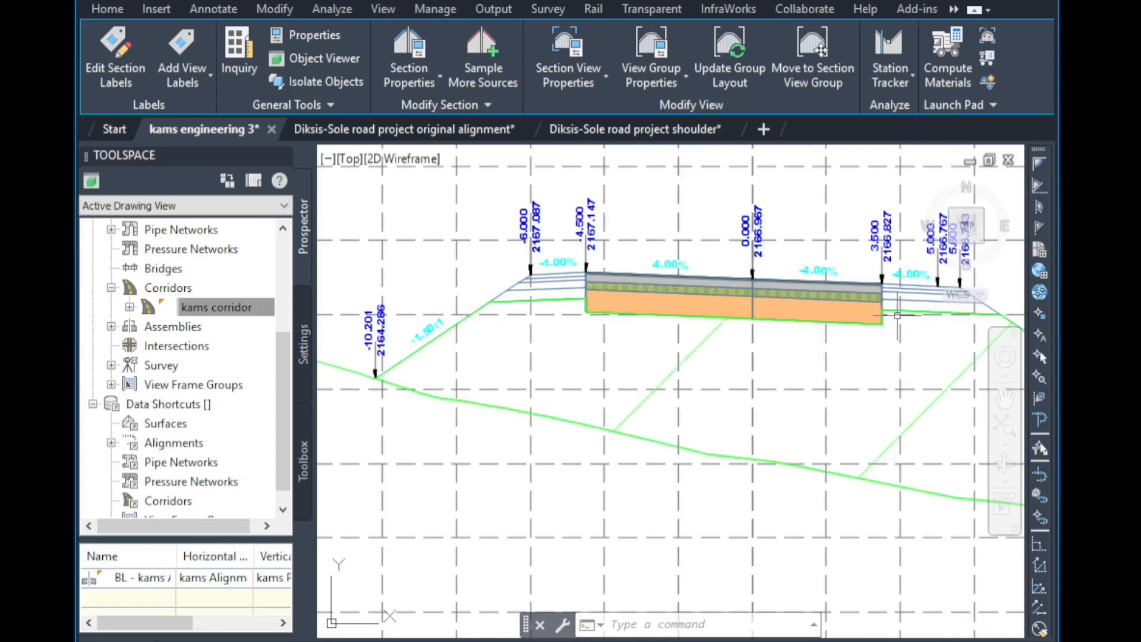
pyautogui.scroll(-2, 622, 322)
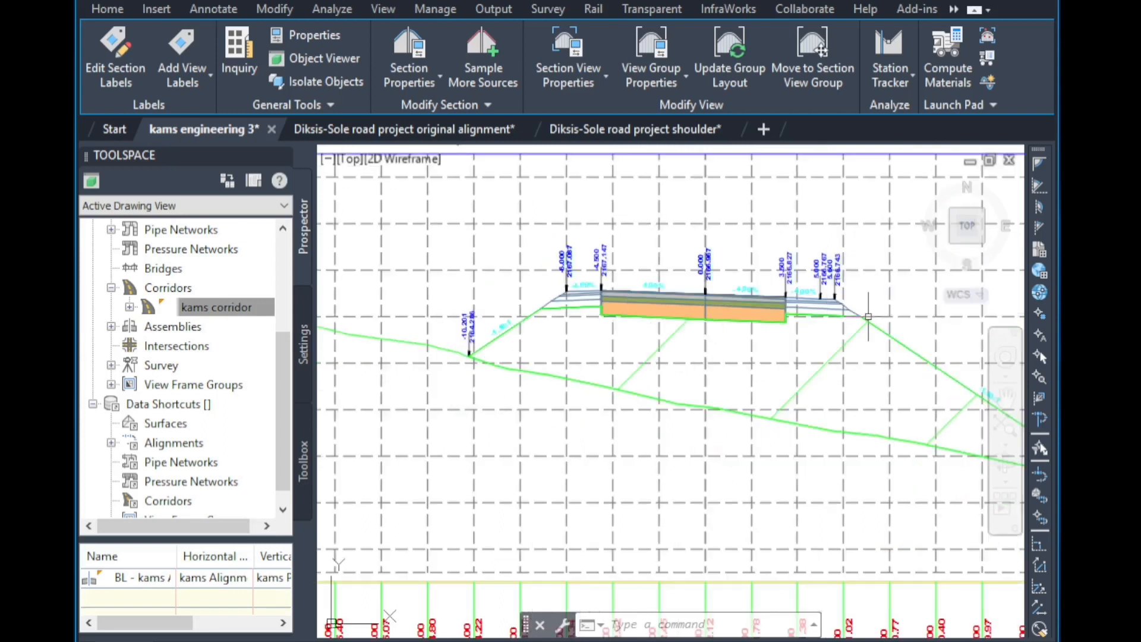
pyautogui.scroll(-3, 868, 317)
pyautogui.scroll(5, 863, 342)
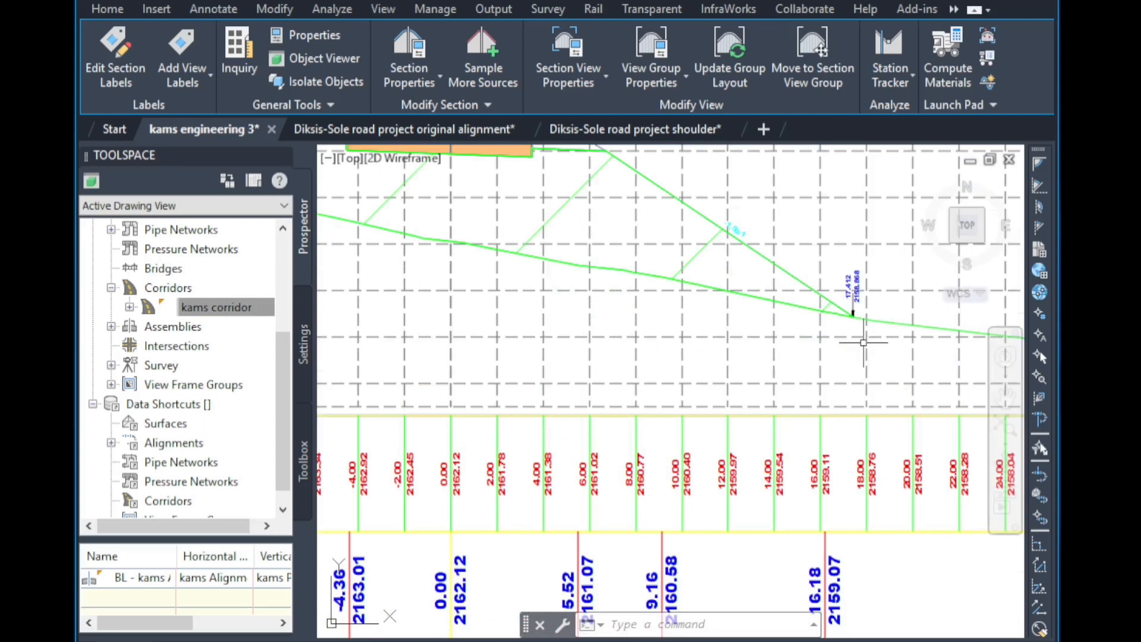
pyautogui.scroll(-6, 707, 246)
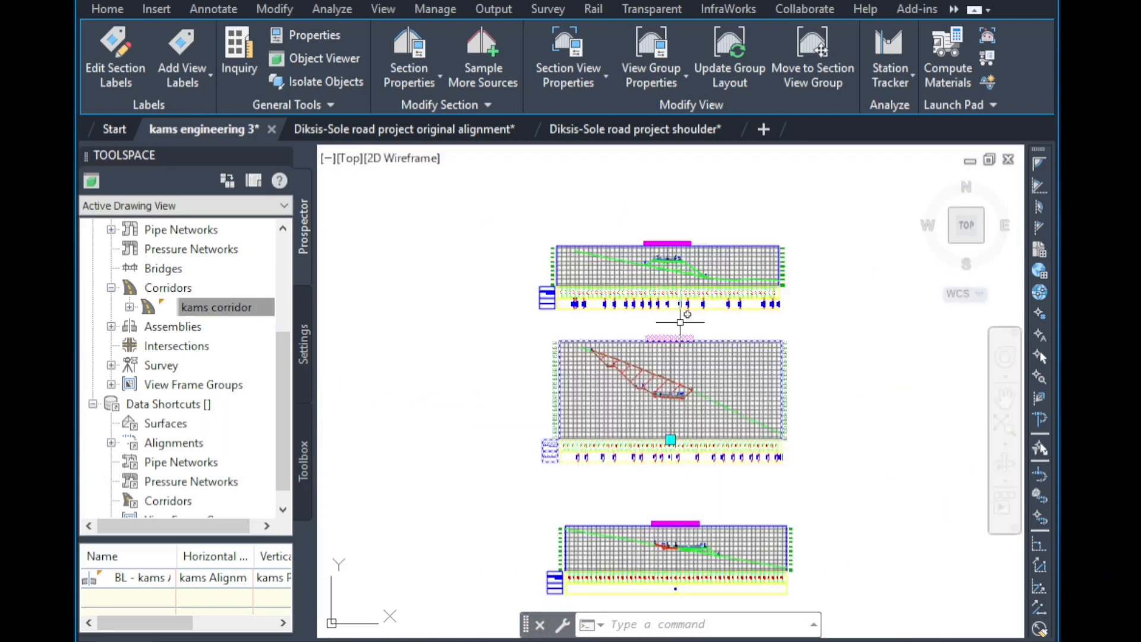
# Examine the cut and fill material areas in the section view at station 2+540.00.
pyautogui.scroll(2, 691, 594)
pyautogui.scroll(6, 690, 594)
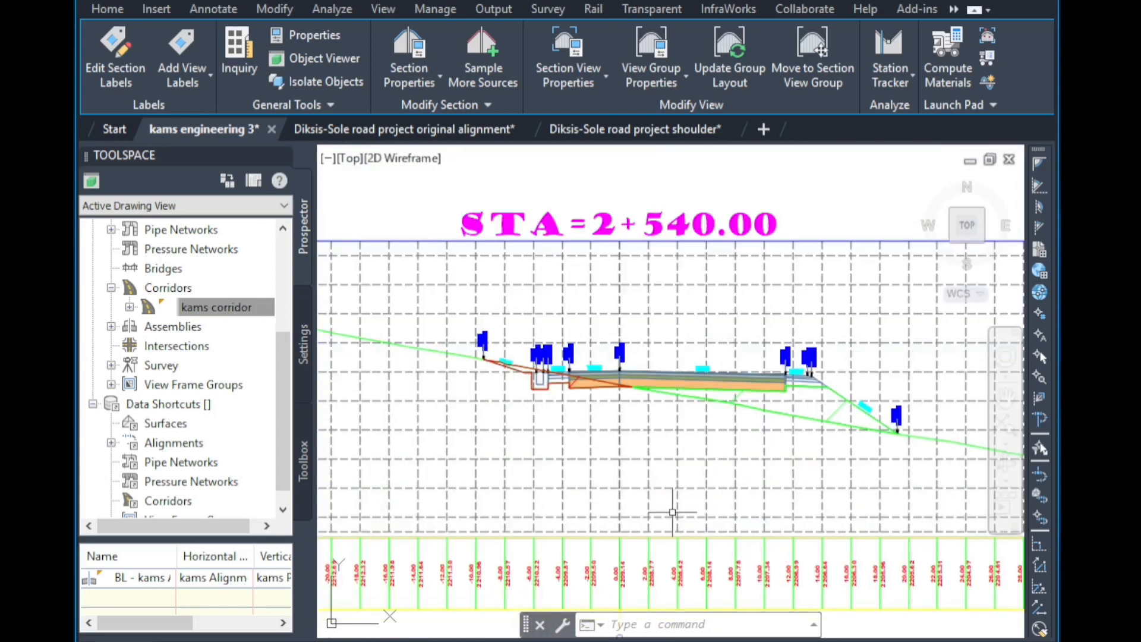
pyautogui.scroll(2, 588, 397)
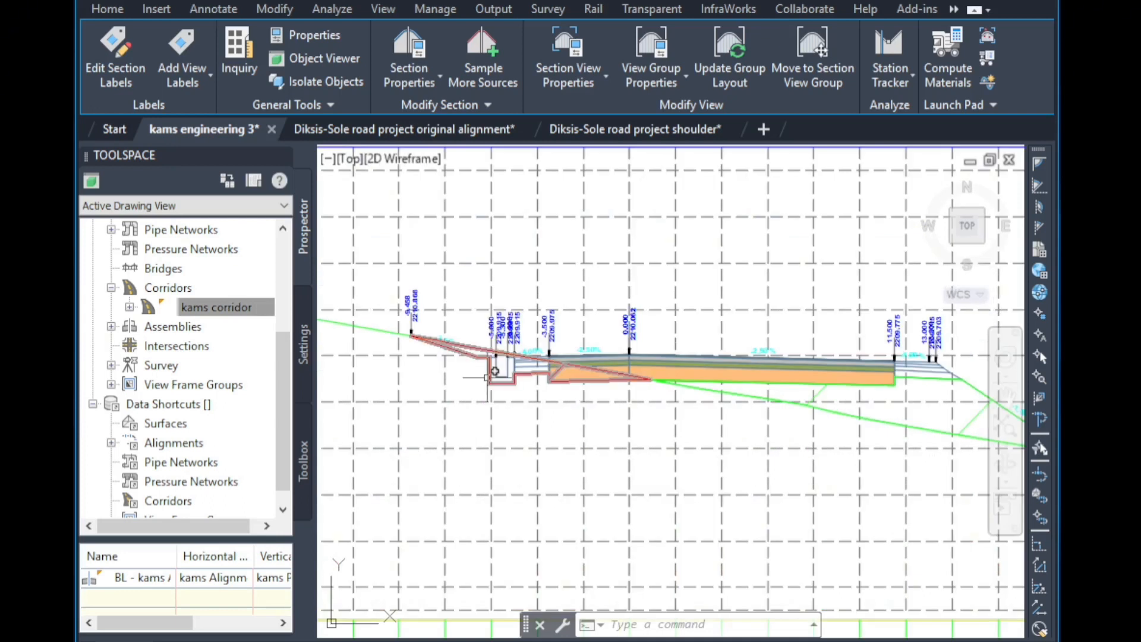
pyautogui.scroll(3, 564, 380)
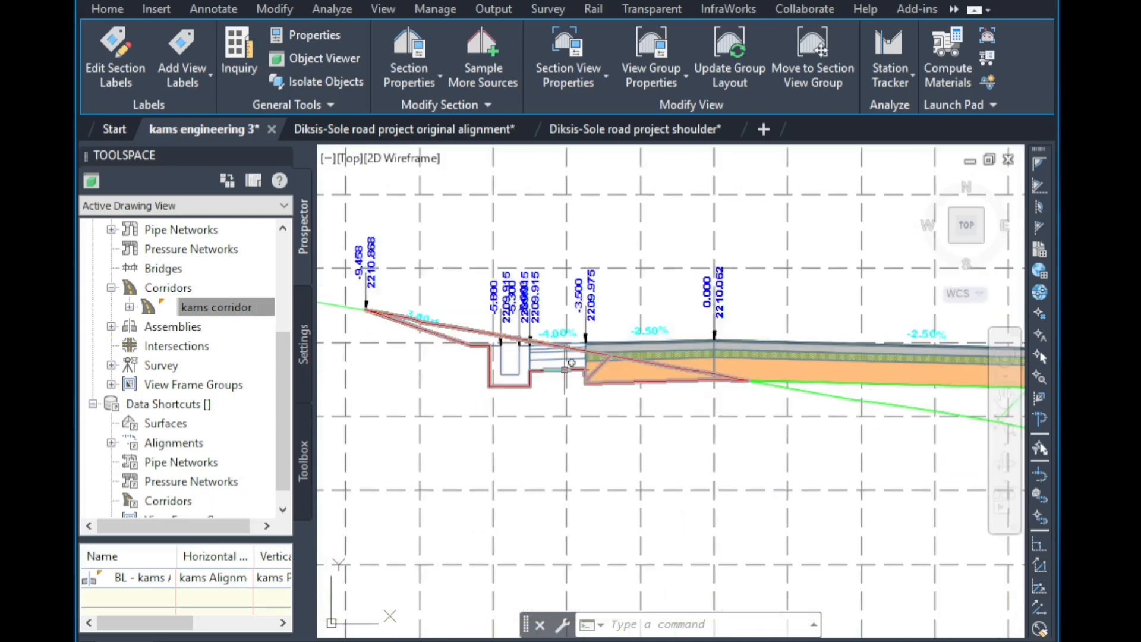
pyautogui.moveTo(571, 363)
pyautogui.scroll(-2, 564, 370)
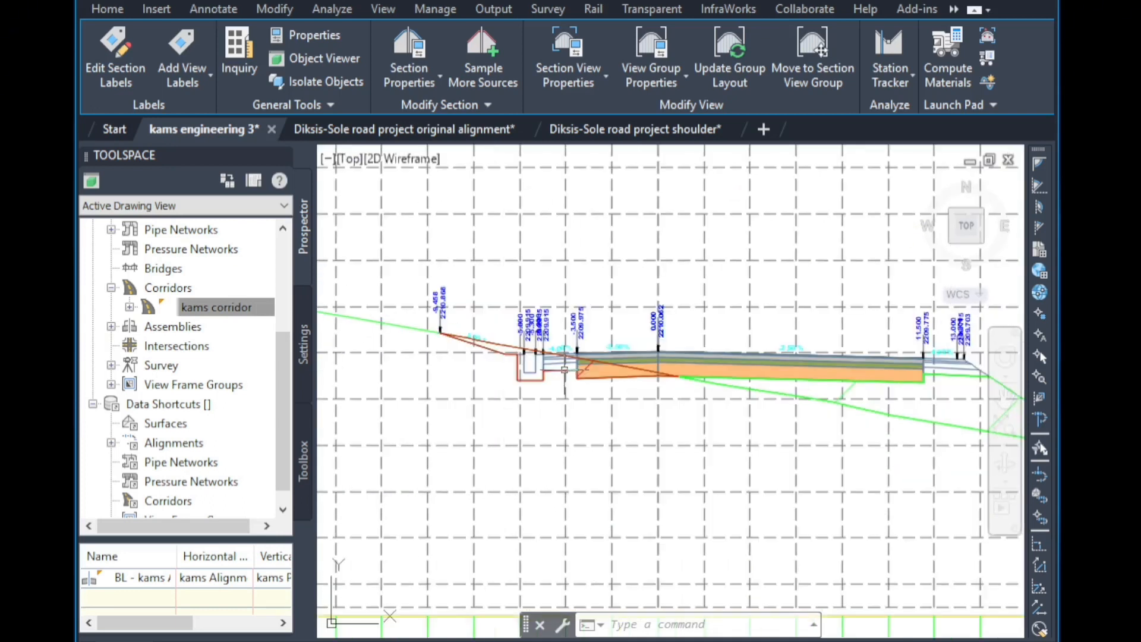
pyautogui.scroll(-2, 565, 370)
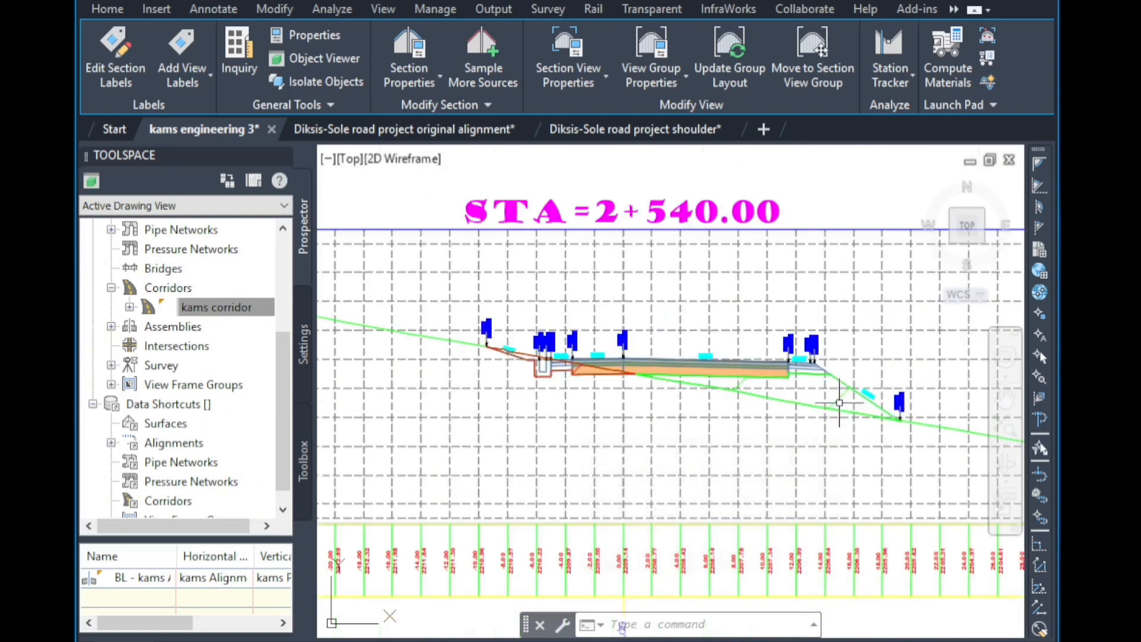
pyautogui.scroll(2, 839, 397)
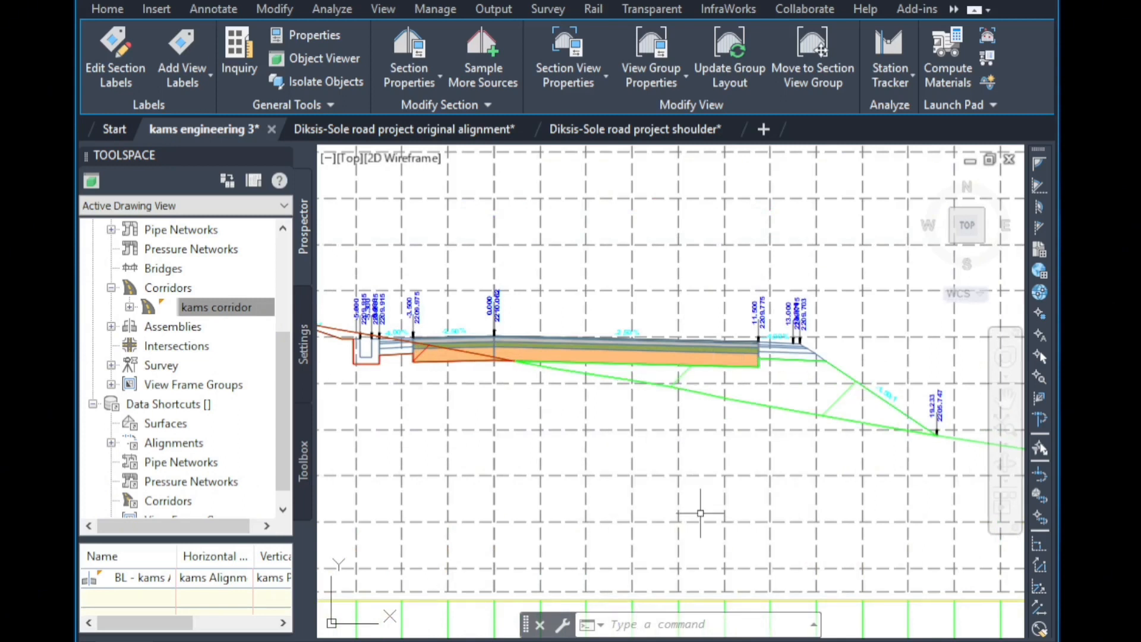
pyautogui.scroll(-3, 689, 380)
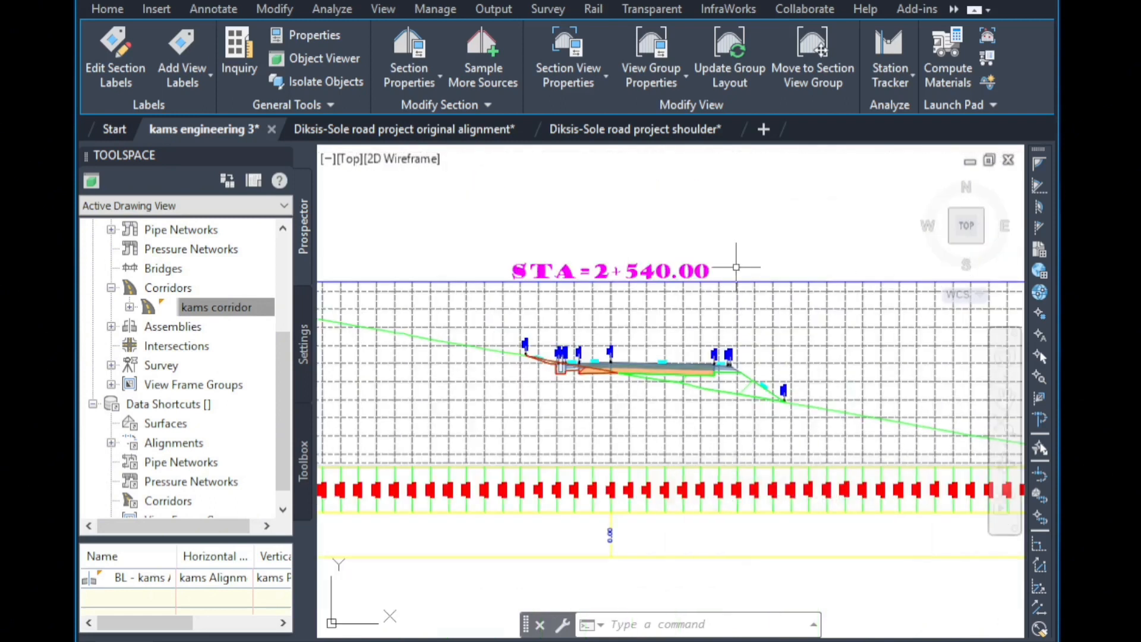